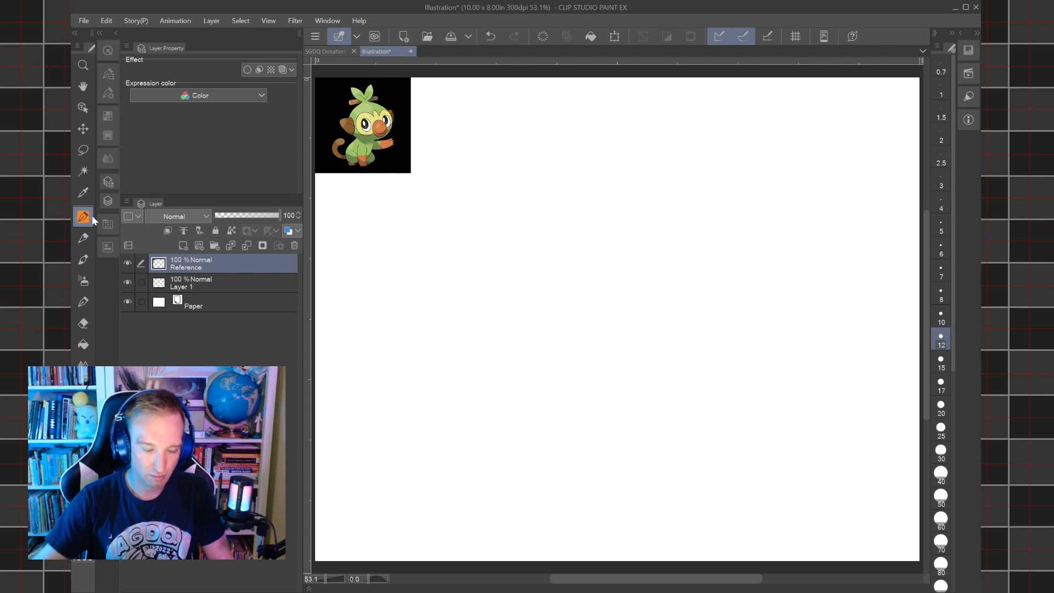
Rename Layer 1 as Sketch, and delete the black background around the character on the Reference layer.
{"action": "left_click", "coordinate": [189, 286]}
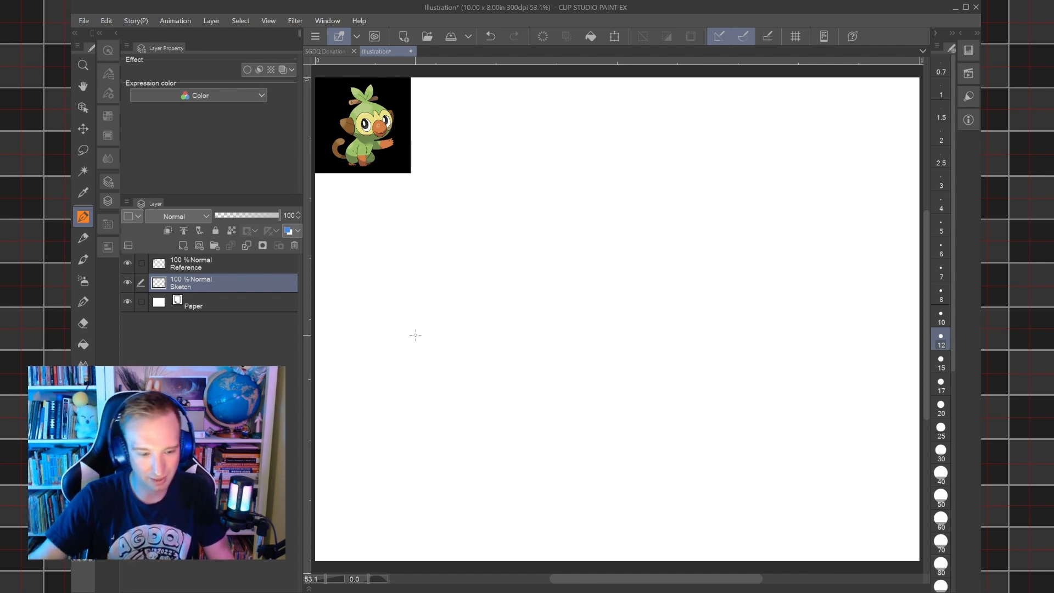
{"action": "left_click", "coordinate": [186, 263]}
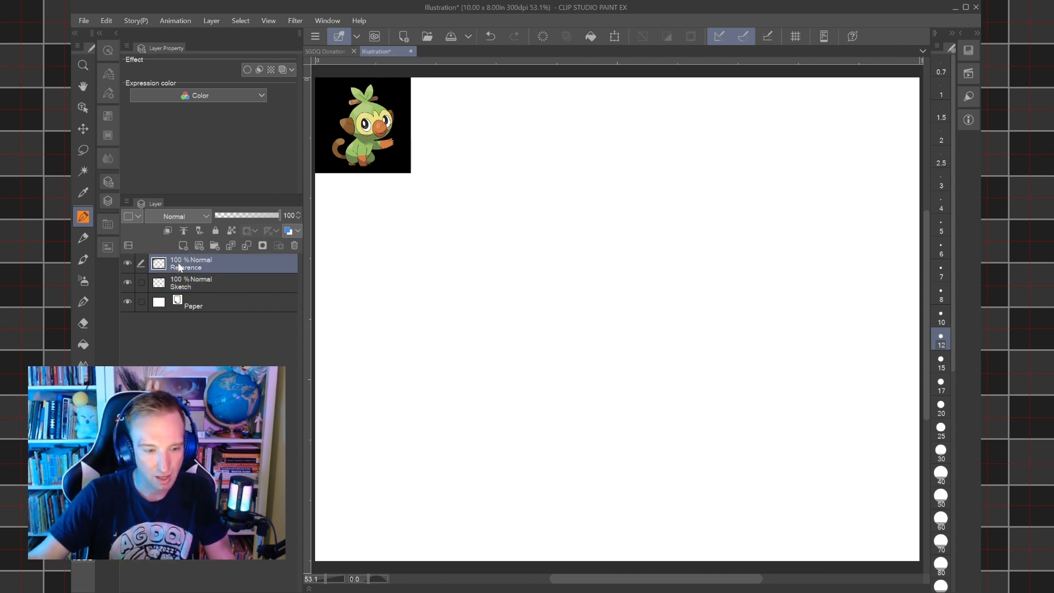
{"action": "left_click", "coordinate": [83, 171]}
{"action": "left_click", "coordinate": [406, 168]}
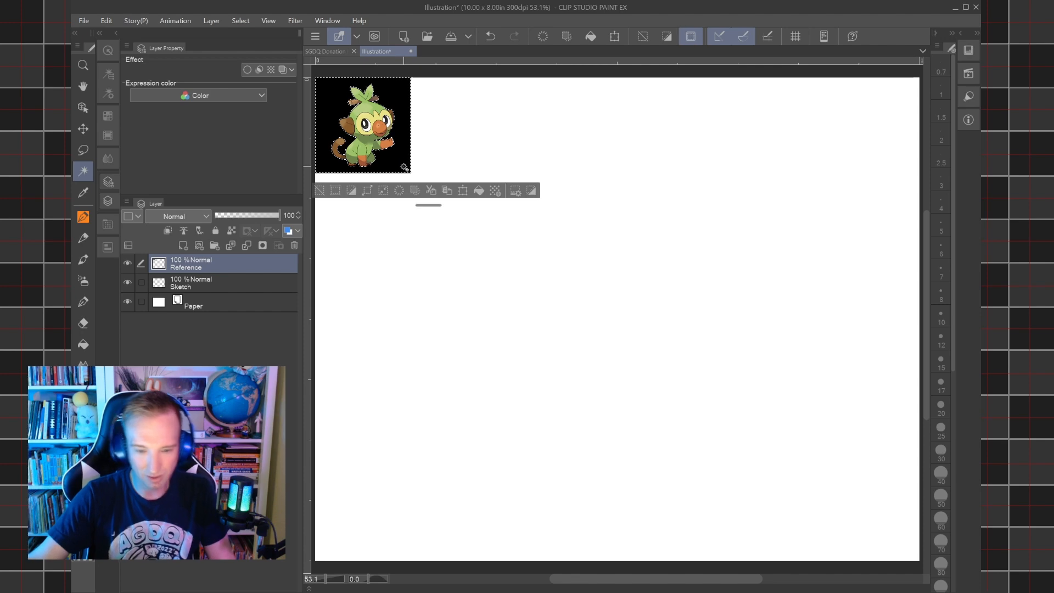
{"action": "left_click", "coordinate": [414, 190]}
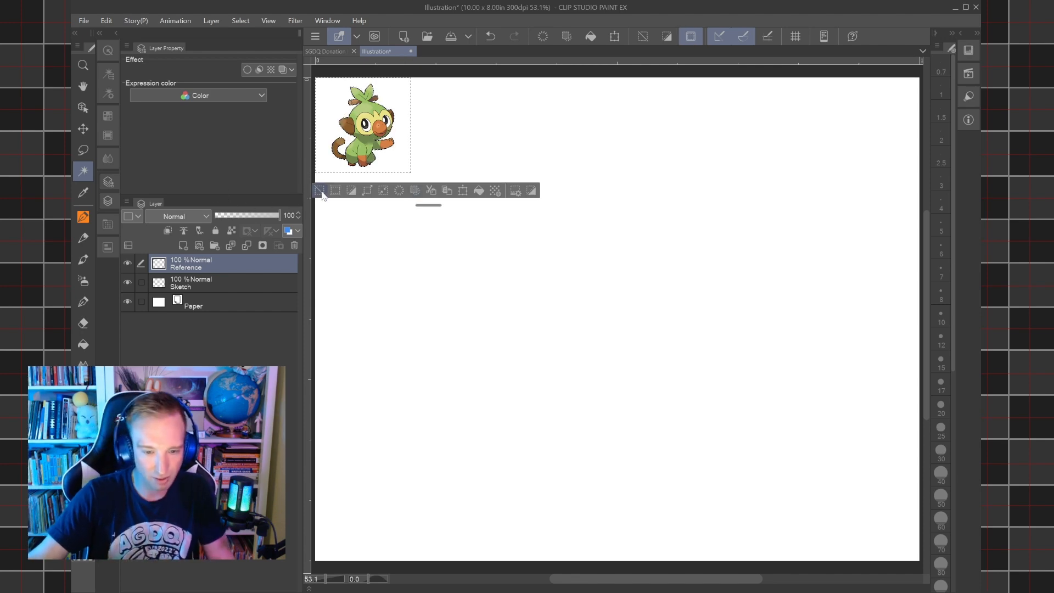
{"action": "key", "text": "ctrl+d"}
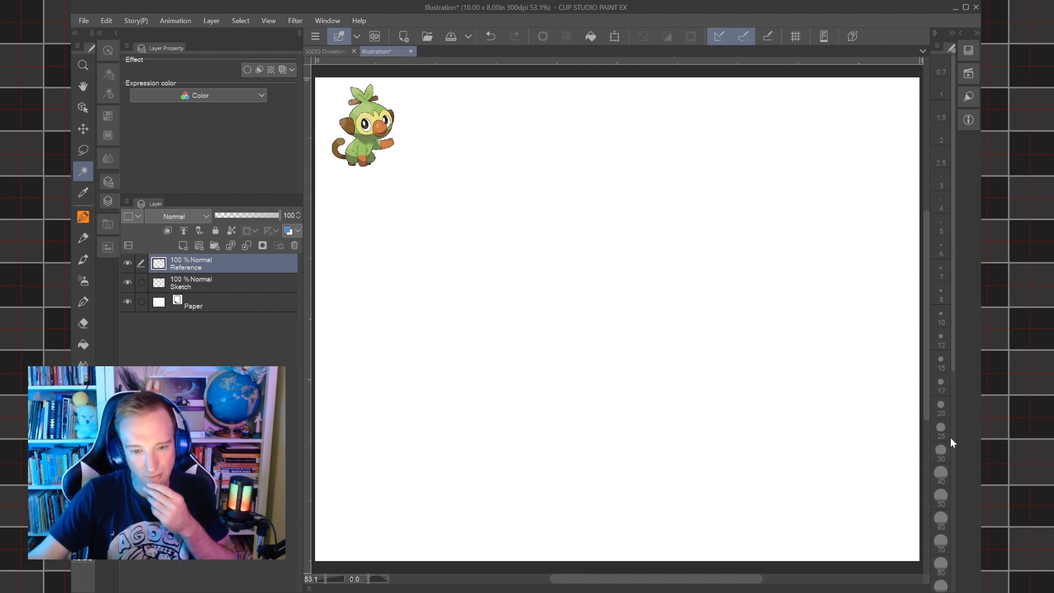
Make the Sketch layer active and set the drawing color to orange FF9643.
{"action": "left_click", "coordinate": [190, 282]}
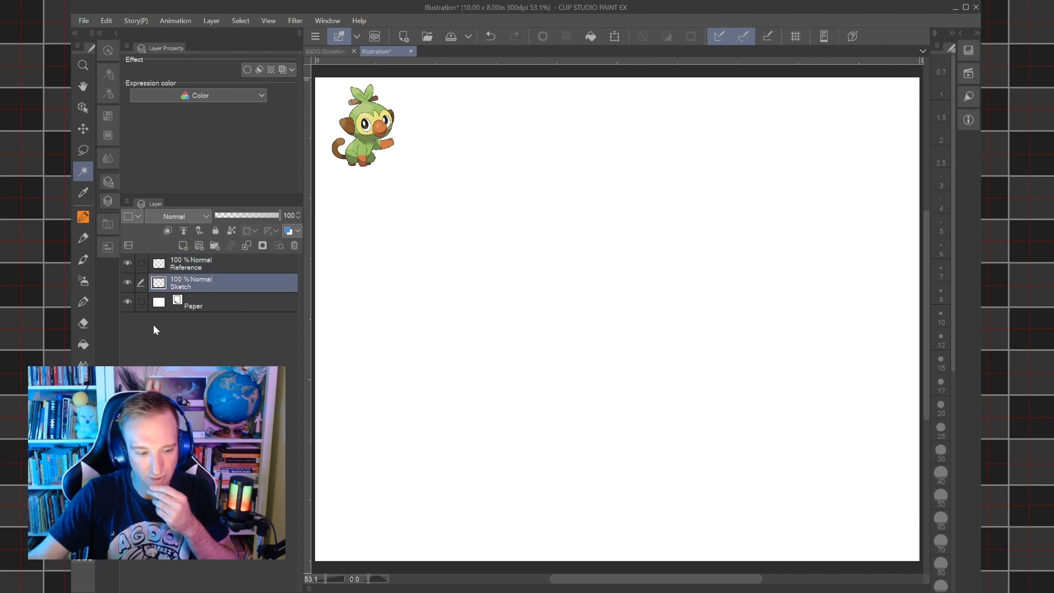
{"action": "double_click", "coordinate": [80, 542]}
{"action": "left_click", "coordinate": [482, 134]}
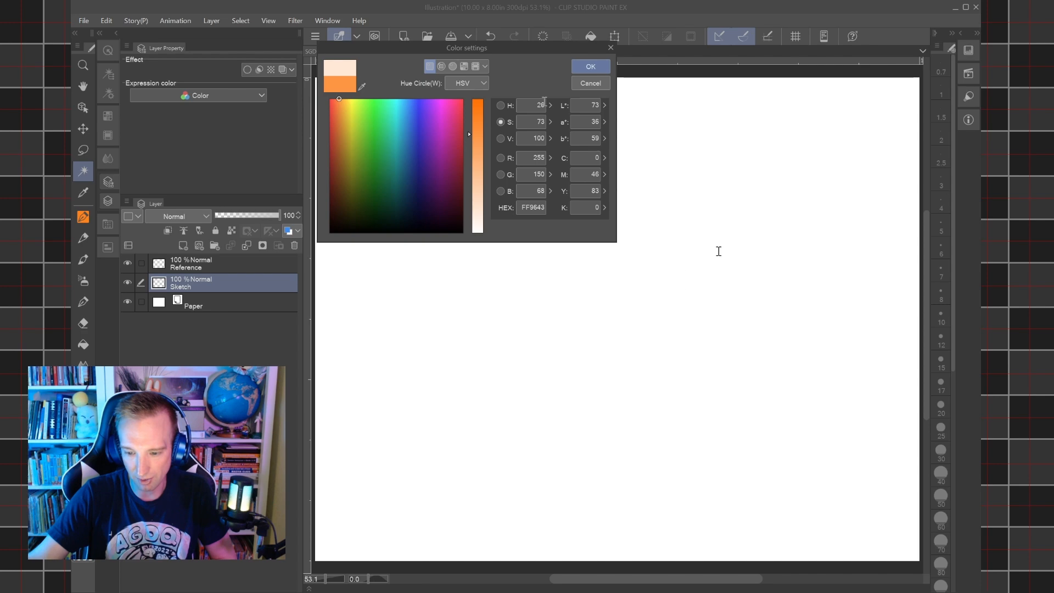
{"action": "left_click", "coordinate": [597, 74]}
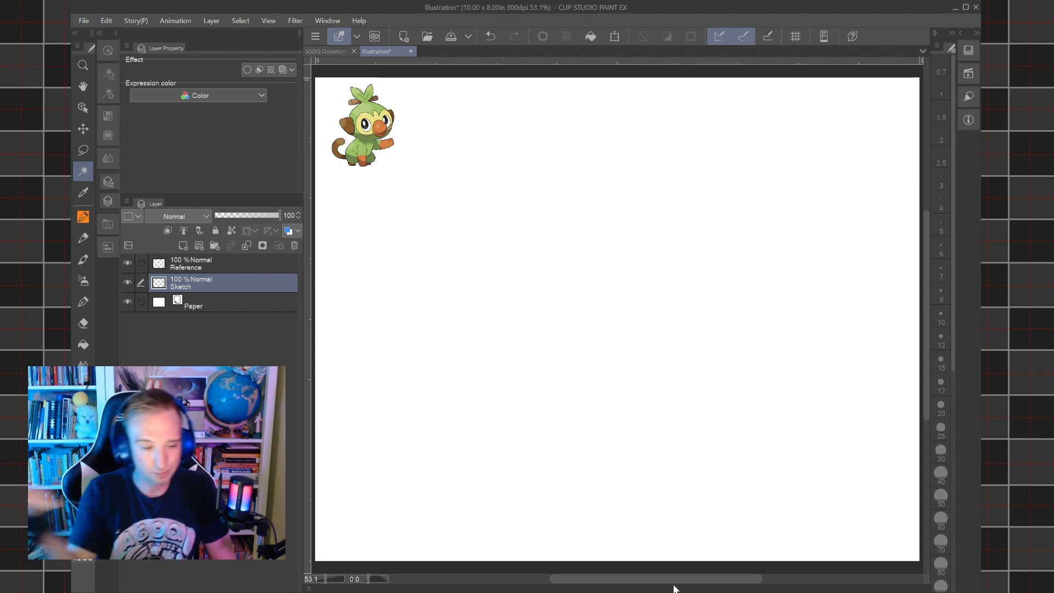
Sketch a large horizontal oval for the head in the lower middle of the canvas, using the pen at brush size 40.
{"action": "key", "text": "p"}
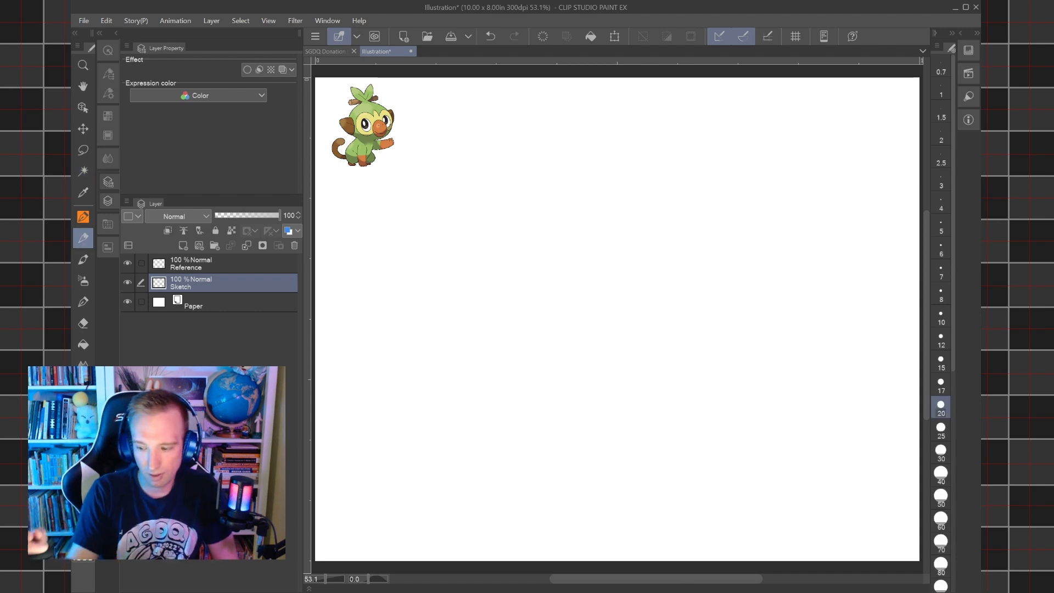
{"action": "left_click", "coordinate": [941, 473]}
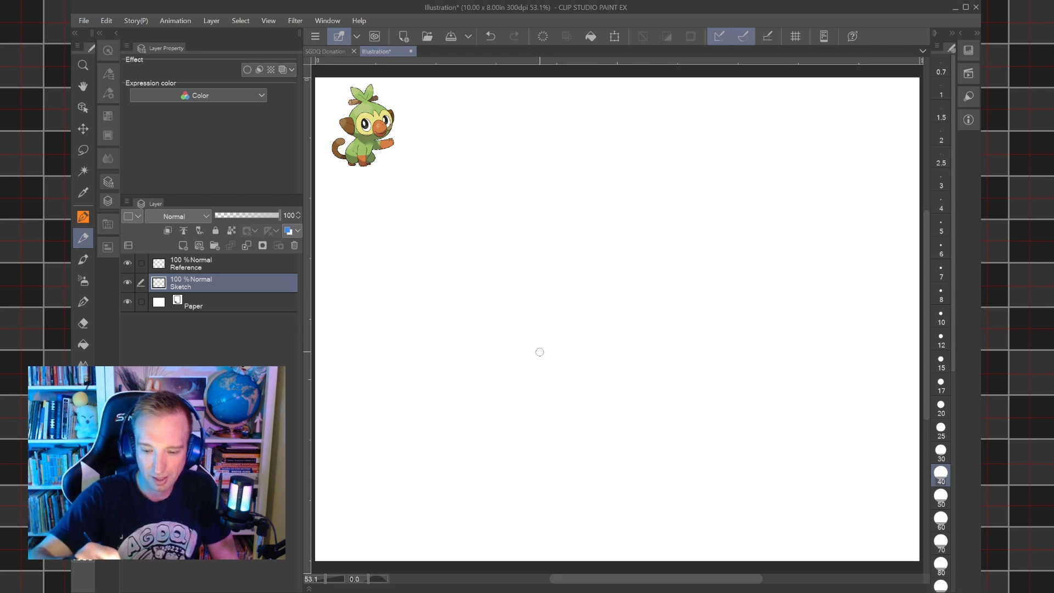
{"action": "mouse_move", "coordinate": [547, 425]}
{"action": "left_mouse_down"}
{"action": "mouse_move", "coordinate": [525, 383]}
{"action": "mouse_move", "coordinate": [657, 450]}
{"action": "mouse_move", "coordinate": [651, 316]}
{"action": "mouse_move", "coordinate": [527, 439]}
{"action": "mouse_move", "coordinate": [684, 350]}
{"action": "mouse_move", "coordinate": [544, 450]}
{"action": "mouse_move", "coordinate": [712, 367]}
{"action": "mouse_move", "coordinate": [624, 471]}
{"action": "mouse_move", "coordinate": [674, 328]}
{"action": "left_mouse_up"}
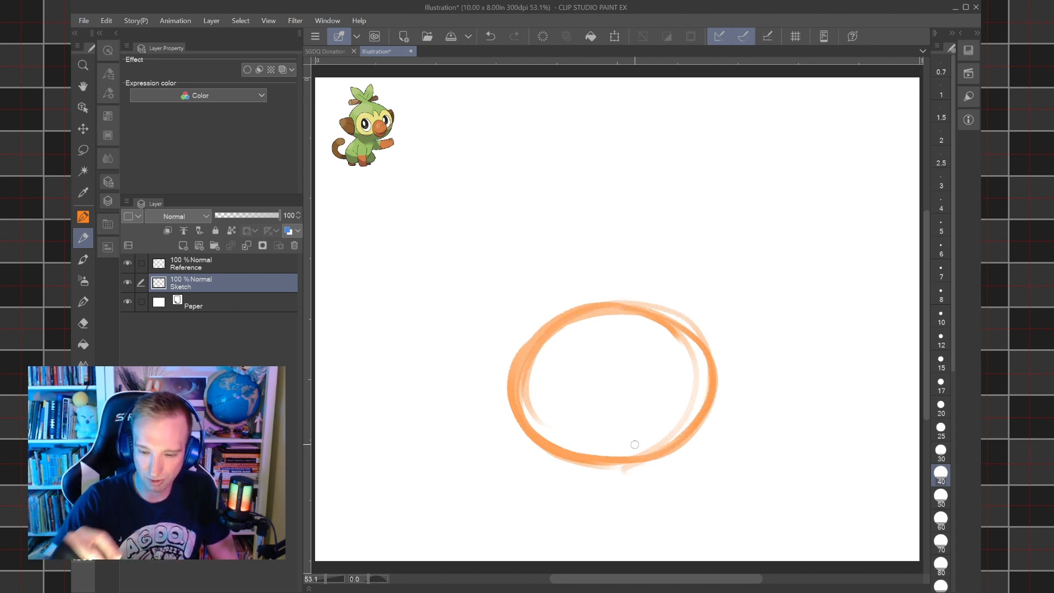
Sketch a tall rounded body outline rising from the upper edge of the head oval.
{"action": "left_click_drag", "start_coordinate": [635, 445], "coordinate": [640, 486]}
{"action": "mouse_move", "coordinate": [584, 356]}
{"action": "left_mouse_down"}
{"action": "mouse_move", "coordinate": [552, 272]}
{"action": "mouse_move", "coordinate": [551, 231]}
{"action": "mouse_move", "coordinate": [601, 212]}
{"action": "mouse_move", "coordinate": [661, 233]}
{"action": "mouse_move", "coordinate": [686, 278]}
{"action": "left_mouse_up"}
{"action": "mouse_move", "coordinate": [661, 343]}
{"action": "left_mouse_down"}
{"action": "mouse_move", "coordinate": [670, 316]}
{"action": "mouse_move", "coordinate": [661, 232]}
{"action": "mouse_move", "coordinate": [677, 306]}
{"action": "mouse_move", "coordinate": [664, 343]}
{"action": "left_mouse_up"}
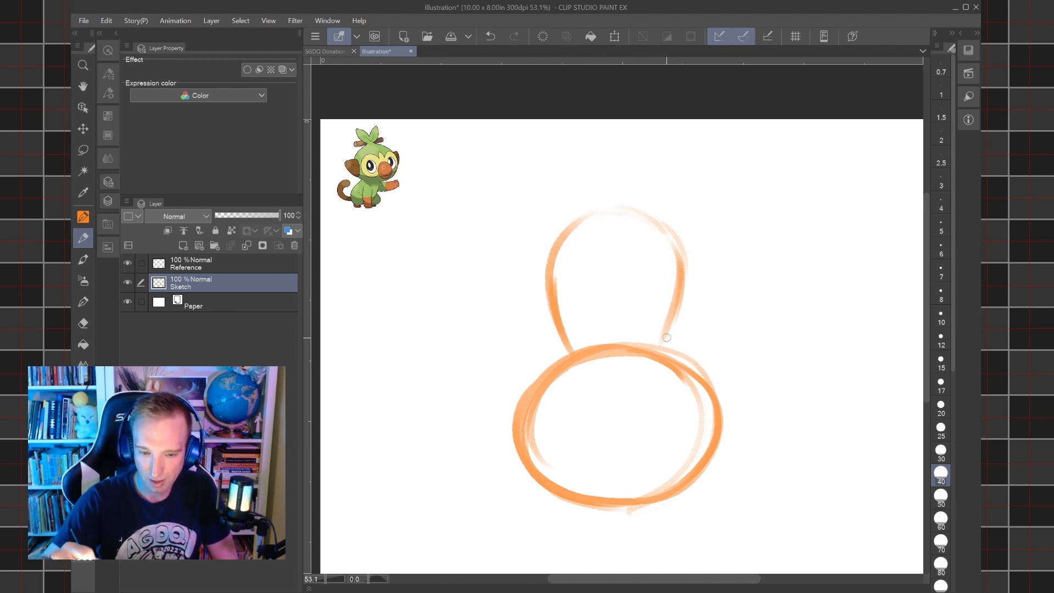
{"action": "mouse_move", "coordinate": [680, 278]}
{"action": "left_mouse_down"}
{"action": "mouse_move", "coordinate": [674, 345]}
{"action": "mouse_move", "coordinate": [668, 217]}
{"action": "left_mouse_up"}
{"action": "mouse_move", "coordinate": [559, 253]}
{"action": "left_mouse_down"}
{"action": "mouse_move", "coordinate": [636, 204]}
{"action": "mouse_move", "coordinate": [681, 262]}
{"action": "left_mouse_up"}
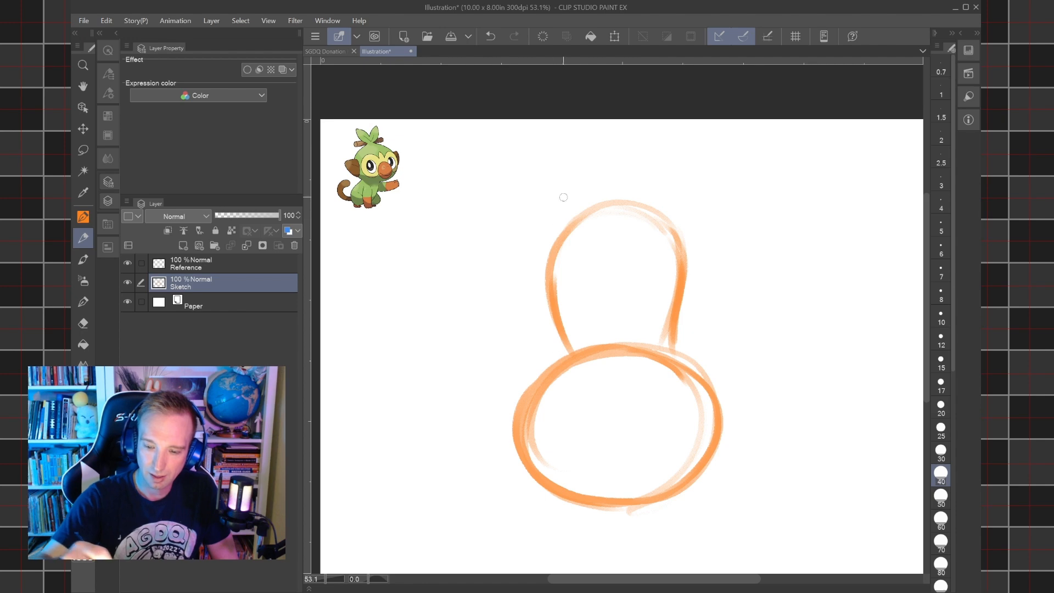
Move the head and body sketch slightly lower on the canvas to leave room above the body.
{"action": "left_click", "coordinate": [614, 36]}
{"action": "left_click_drag", "start_coordinate": [697, 468], "coordinate": [698, 501]}
{"action": "left_click", "coordinate": [583, 566]}
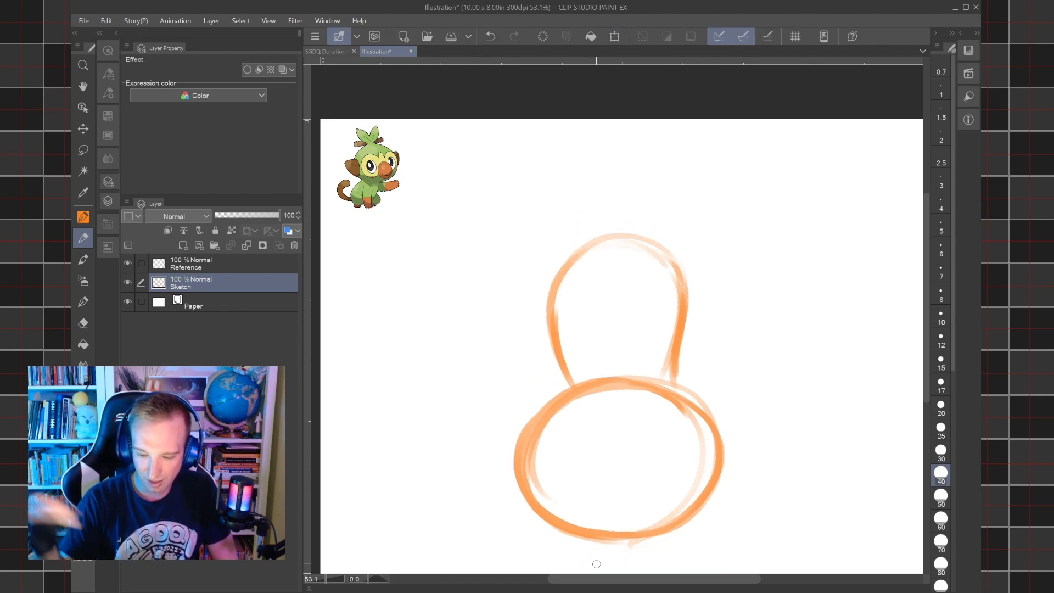
{"action": "scroll", "coordinate": [619, 330], "scroll_direction": "down", "scroll_amount": 2}
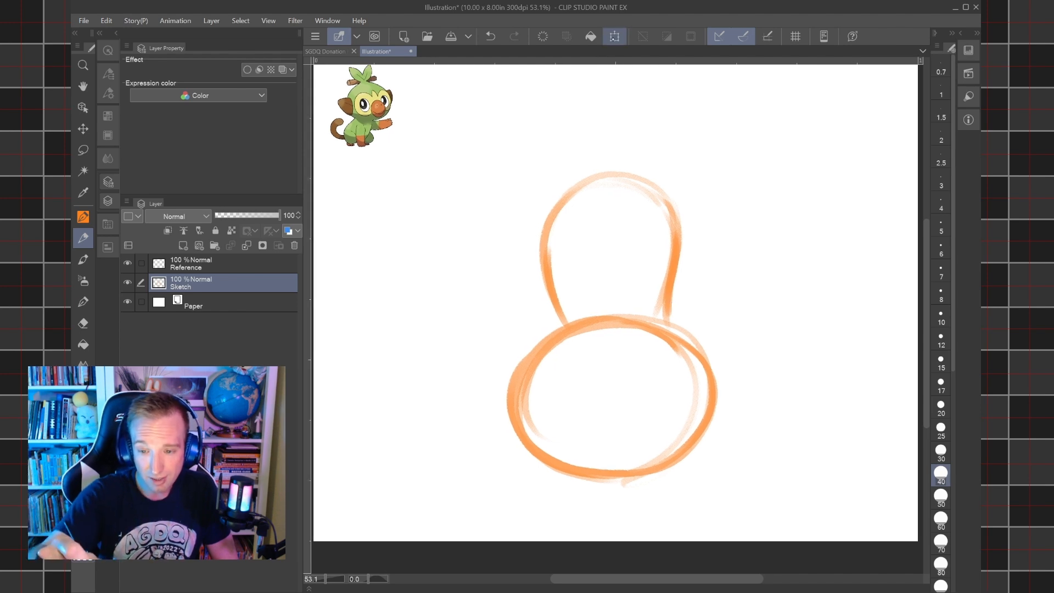
{"action": "left_click", "coordinate": [615, 36]}
{"action": "left_click_drag", "start_coordinate": [690, 391], "coordinate": [690, 405]}
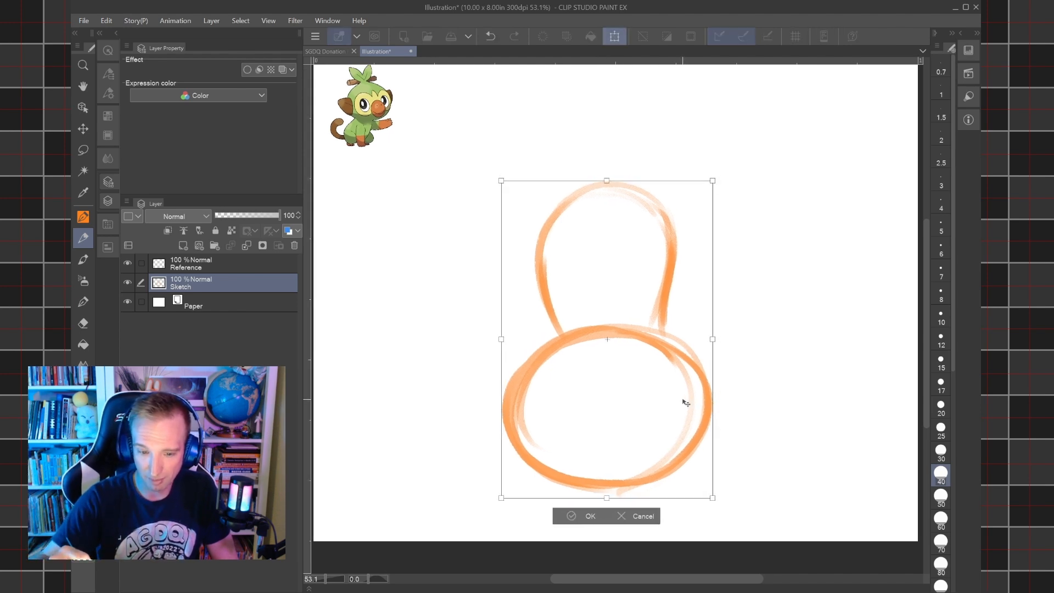
{"action": "left_click_drag", "start_coordinate": [629, 432], "coordinate": [628, 421]}
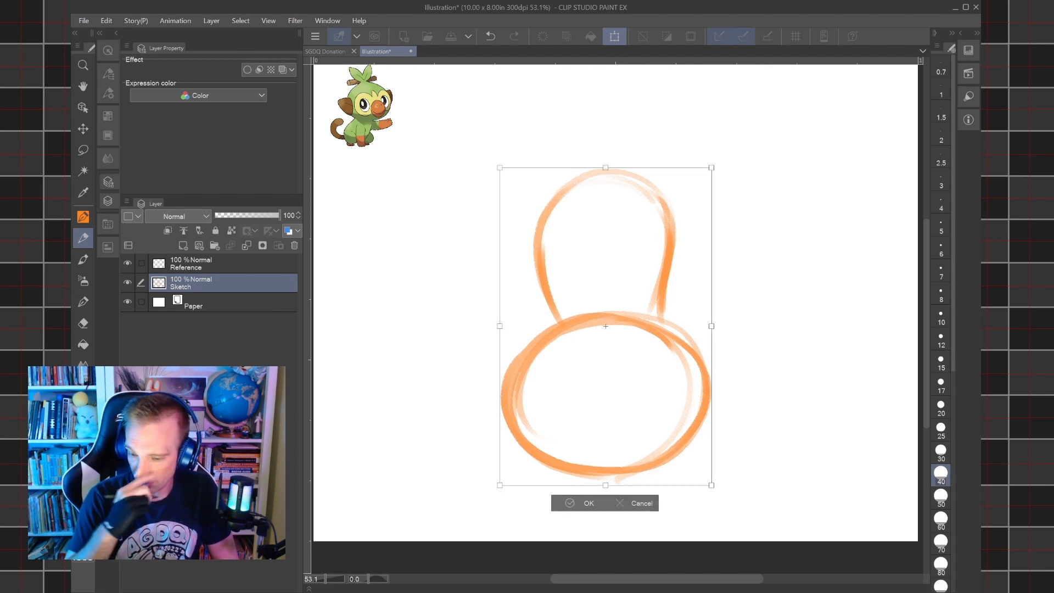
{"action": "left_click", "coordinate": [580, 503]}
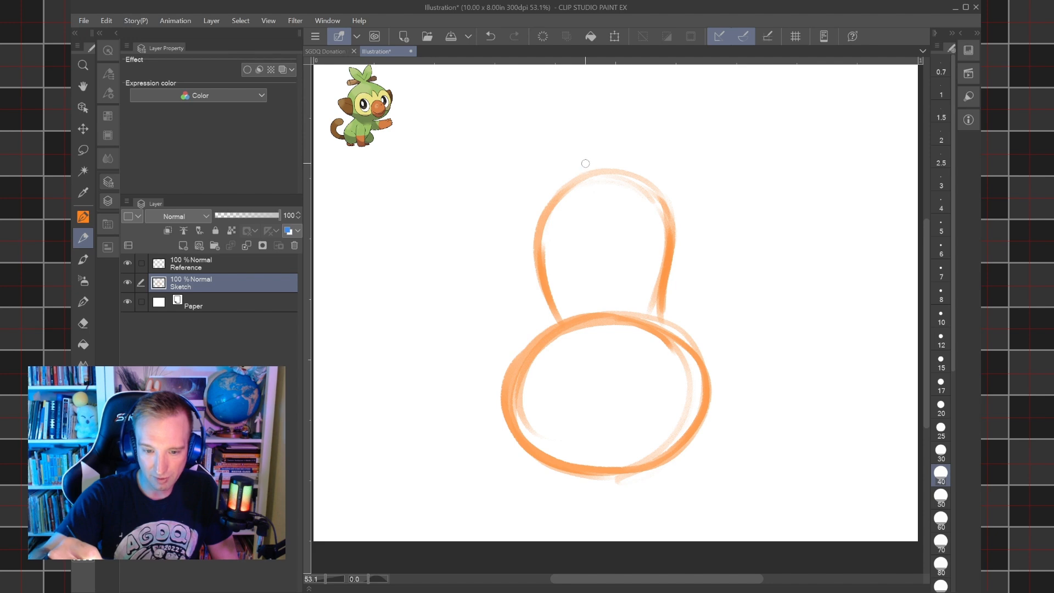
Sketch a thick tail rising from the body and curling over toward the right at the canvas's upper edge.
{"action": "mouse_move", "coordinate": [581, 77]}
{"action": "left_mouse_down"}
{"action": "mouse_move", "coordinate": [584, 157]}
{"action": "mouse_move", "coordinate": [621, 67]}
{"action": "left_mouse_up"}
{"action": "scroll", "coordinate": [621, 67], "scroll_direction": "up", "scroll_amount": 2}
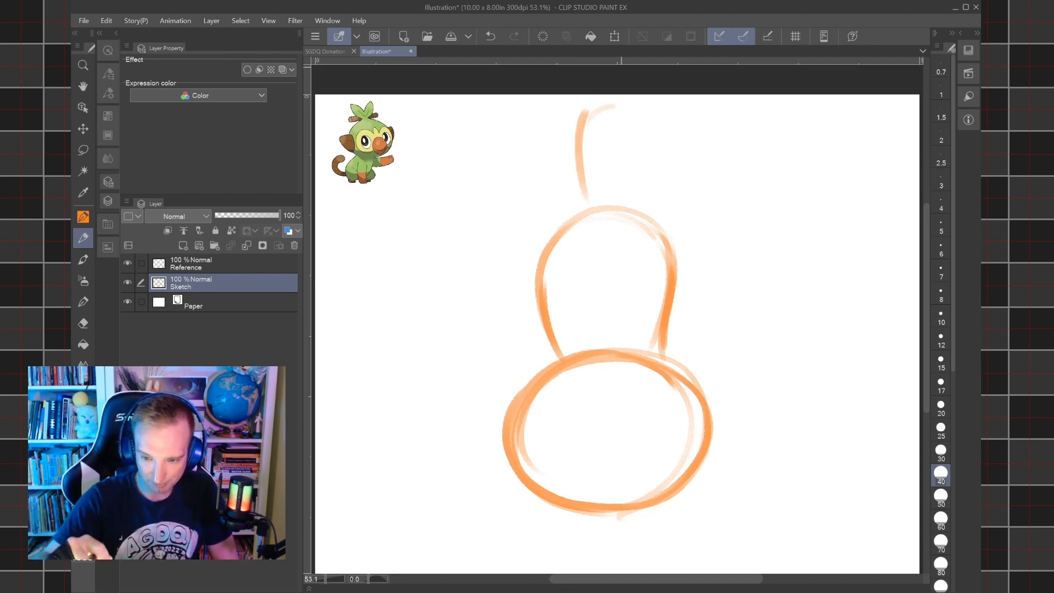
{"action": "mouse_move", "coordinate": [581, 129]}
{"action": "left_mouse_down"}
{"action": "mouse_move", "coordinate": [617, 93]}
{"action": "mouse_move", "coordinate": [644, 102]}
{"action": "mouse_move", "coordinate": [665, 146]}
{"action": "mouse_move", "coordinate": [628, 178]}
{"action": "mouse_move", "coordinate": [672, 158]}
{"action": "mouse_move", "coordinate": [641, 103]}
{"action": "mouse_move", "coordinate": [637, 172]}
{"action": "mouse_move", "coordinate": [616, 145]}
{"action": "left_mouse_up"}
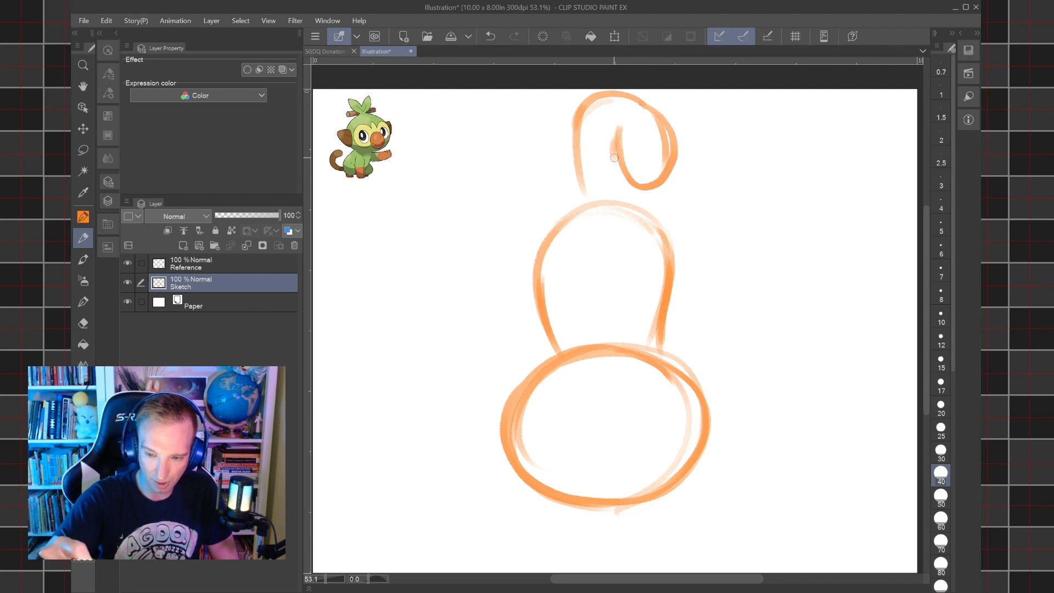
{"action": "left_click_drag", "start_coordinate": [587, 201], "coordinate": [578, 154]}
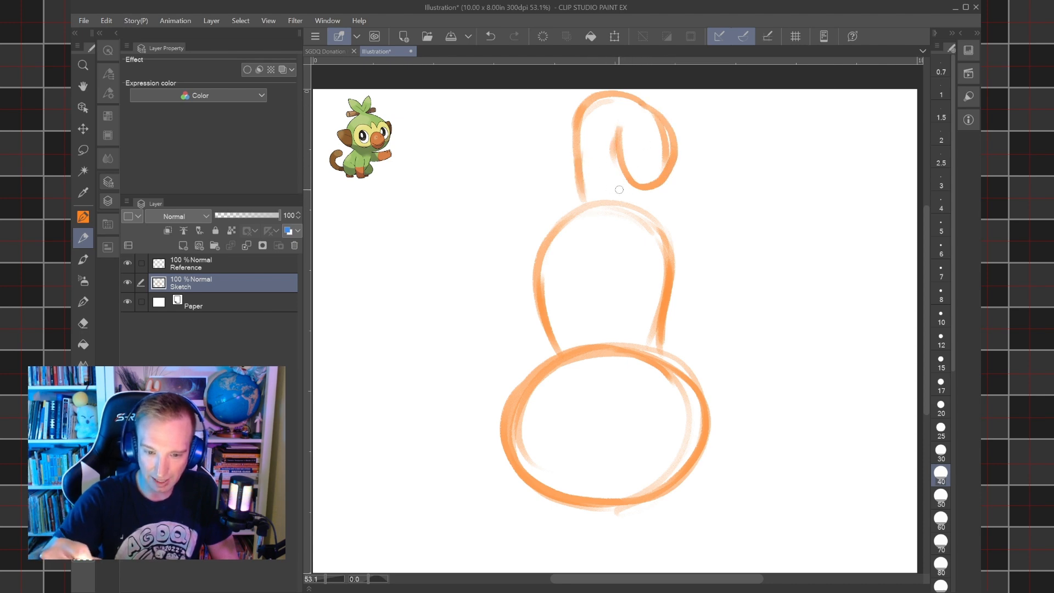
{"action": "left_click_drag", "start_coordinate": [607, 199], "coordinate": [620, 157]}
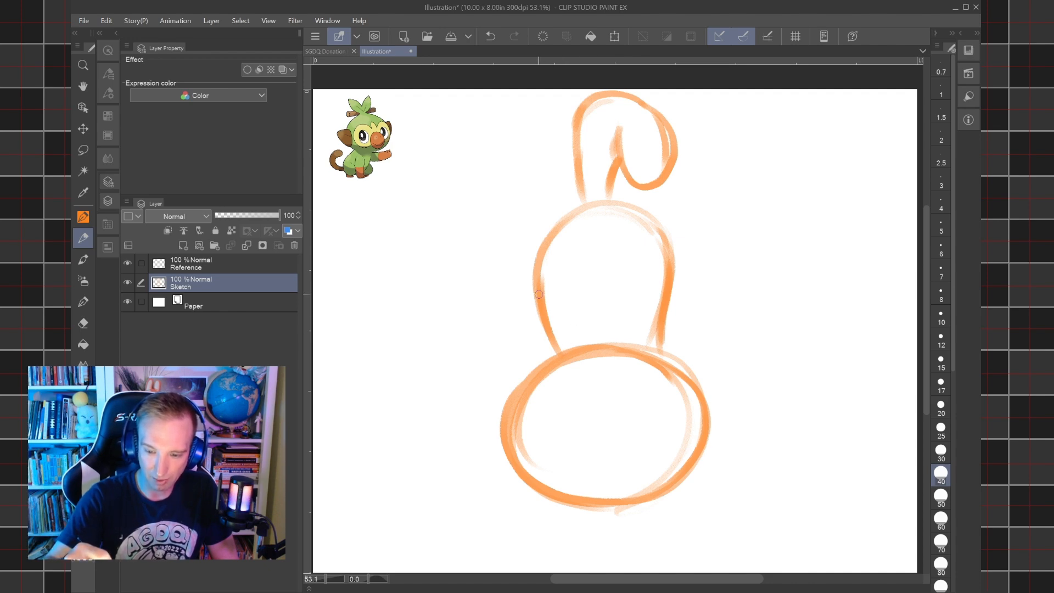
Sketch two pointed leaf shapes hanging below the head oval.
{"action": "left_click_drag", "start_coordinate": [538, 267], "coordinate": [537, 258]}
{"action": "mouse_move", "coordinate": [562, 490]}
{"action": "left_mouse_down"}
{"action": "mouse_move", "coordinate": [616, 370]}
{"action": "mouse_move", "coordinate": [578, 434]}
{"action": "mouse_move", "coordinate": [601, 439]}
{"action": "mouse_move", "coordinate": [666, 378]}
{"action": "mouse_move", "coordinate": [637, 365]}
{"action": "mouse_move", "coordinate": [659, 429]}
{"action": "mouse_move", "coordinate": [677, 443]}
{"action": "mouse_move", "coordinate": [679, 387]}
{"action": "mouse_move", "coordinate": [672, 378]}
{"action": "mouse_move", "coordinate": [647, 484]}
{"action": "left_mouse_up"}
{"action": "key", "text": "ctrl+minus"}
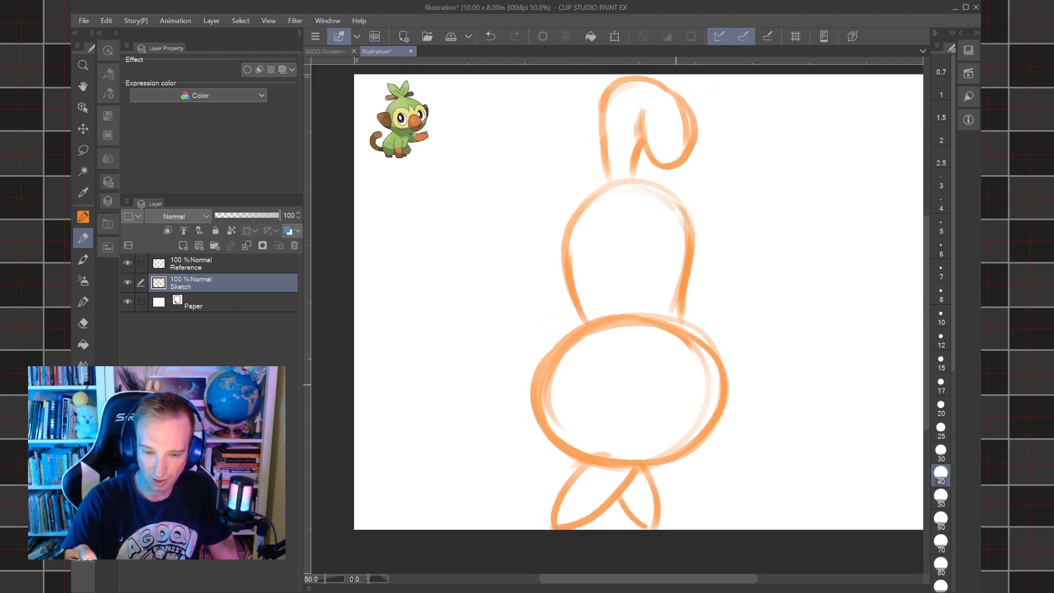
Sketch the upper and lower edges of a horizontal branch across the canvas, passing through the tail's curl.
{"action": "left_click_drag", "start_coordinate": [699, 352], "coordinate": [676, 385]}
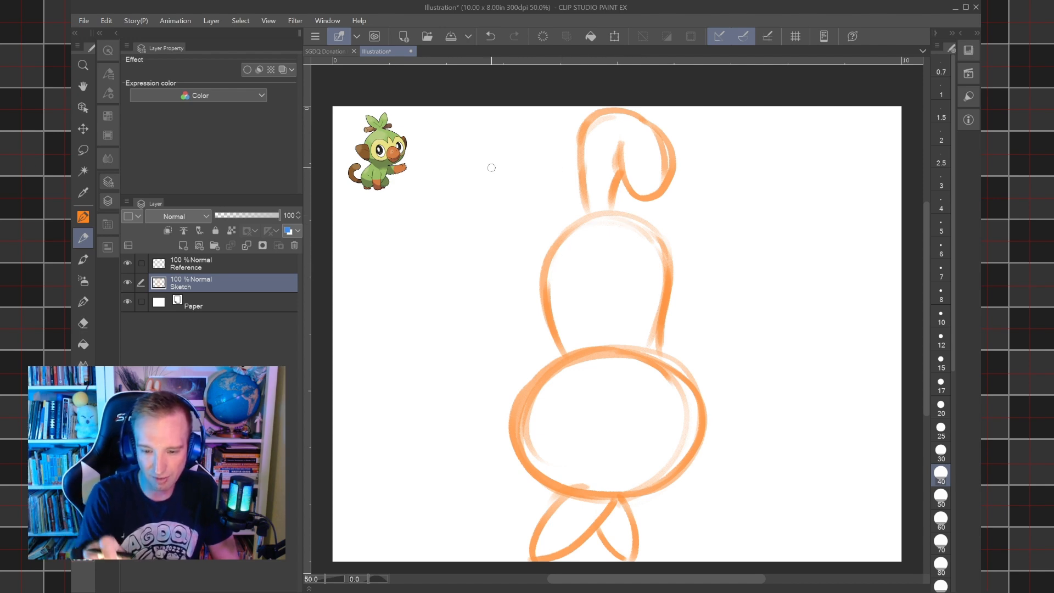
{"action": "mouse_move", "coordinate": [446, 172]}
{"action": "left_mouse_down"}
{"action": "mouse_move", "coordinate": [608, 171]}
{"action": "mouse_move", "coordinate": [459, 162]}
{"action": "left_mouse_up"}
{"action": "mouse_move", "coordinate": [411, 131]}
{"action": "left_mouse_down"}
{"action": "mouse_move", "coordinate": [603, 128]}
{"action": "mouse_move", "coordinate": [613, 135]}
{"action": "mouse_move", "coordinate": [562, 137]}
{"action": "mouse_move", "coordinate": [620, 133]}
{"action": "mouse_move", "coordinate": [620, 151]}
{"action": "mouse_move", "coordinate": [593, 133]}
{"action": "mouse_move", "coordinate": [498, 136]}
{"action": "left_mouse_up"}
{"action": "left_click_drag", "start_coordinate": [665, 134], "coordinate": [855, 130]}
{"action": "left_click_drag", "start_coordinate": [673, 175], "coordinate": [877, 190]}
{"action": "left_click_drag", "start_coordinate": [829, 128], "coordinate": [884, 129]}
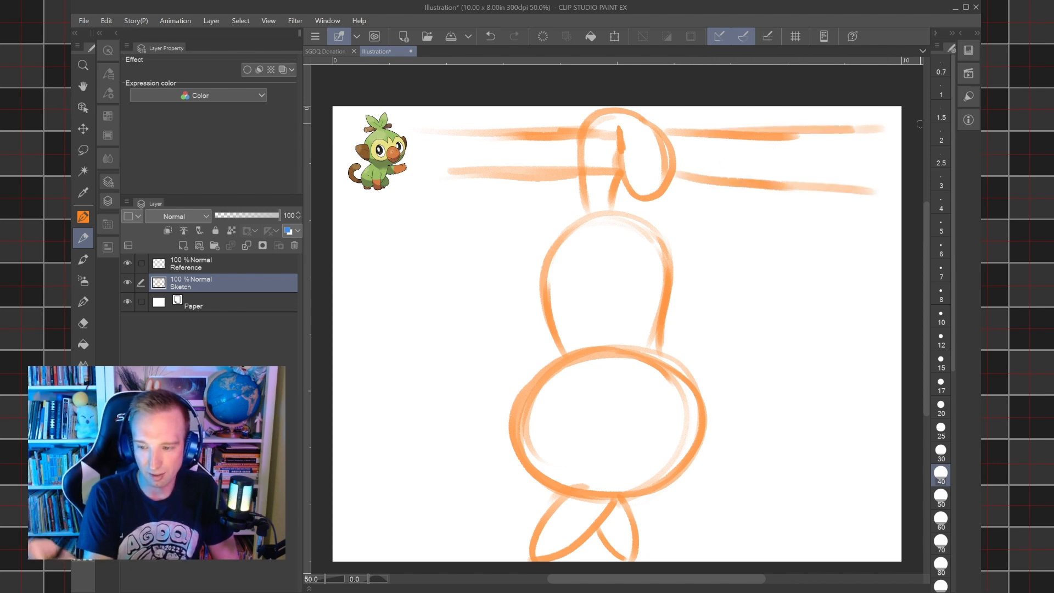
{"action": "left_click_drag", "start_coordinate": [443, 166], "coordinate": [393, 188]}
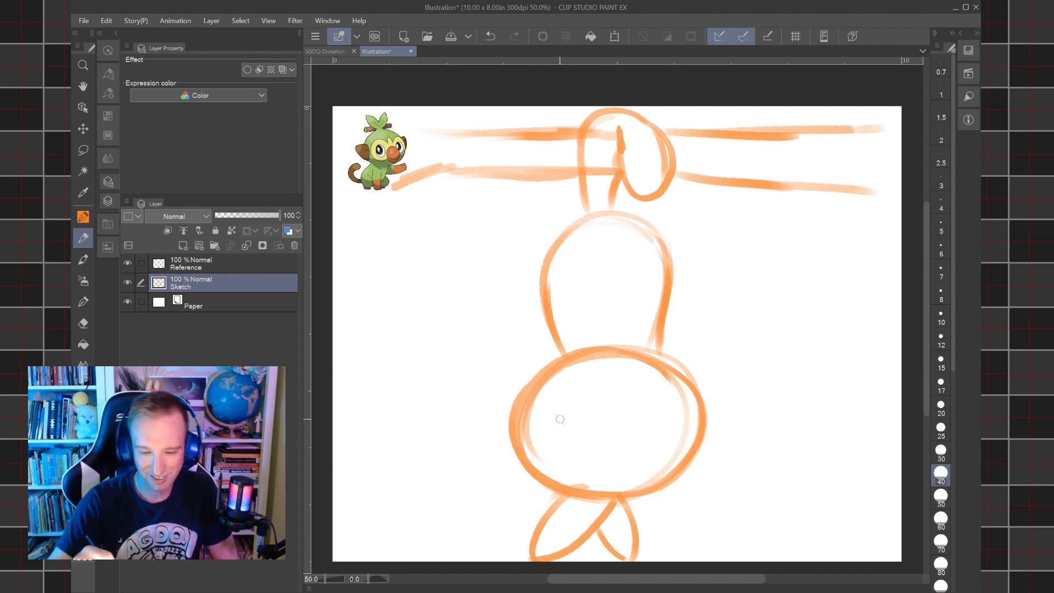
Redraw the head outline as a taller shape, with its upper edge overlapping the body and its sides tapering downward.
{"action": "mouse_move", "coordinate": [516, 407]}
{"action": "left_mouse_down"}
{"action": "mouse_move", "coordinate": [560, 487]}
{"action": "mouse_move", "coordinate": [516, 400]}
{"action": "left_mouse_up"}
{"action": "mouse_move", "coordinate": [517, 435]}
{"action": "left_mouse_down"}
{"action": "mouse_move", "coordinate": [531, 359]}
{"action": "mouse_move", "coordinate": [598, 334]}
{"action": "mouse_move", "coordinate": [678, 343]}
{"action": "left_mouse_up"}
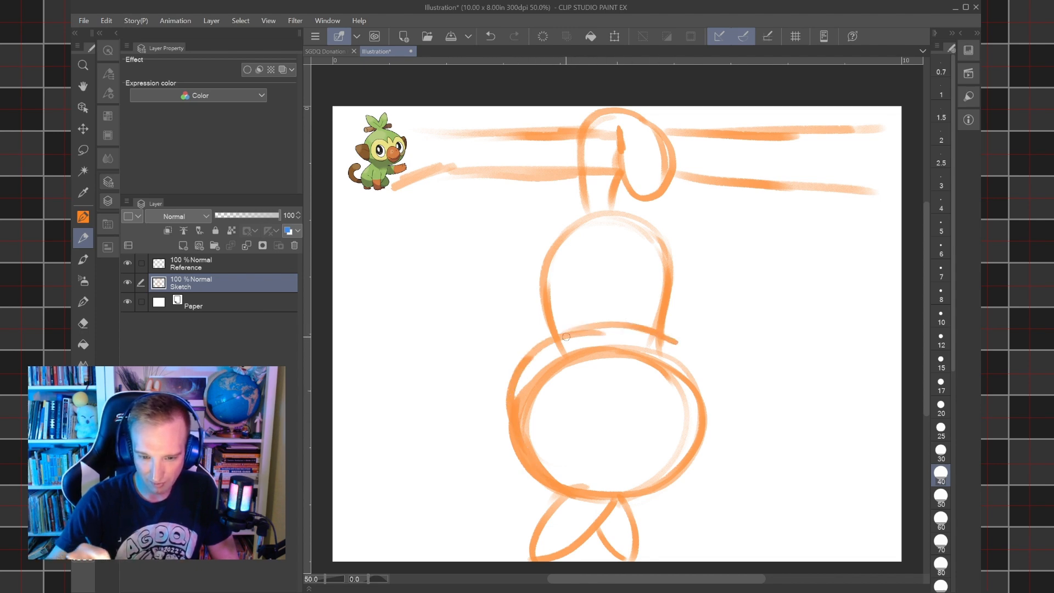
{"action": "mouse_move", "coordinate": [515, 375]}
{"action": "left_mouse_down"}
{"action": "mouse_move", "coordinate": [578, 333]}
{"action": "mouse_move", "coordinate": [675, 348]}
{"action": "mouse_move", "coordinate": [660, 336]}
{"action": "mouse_move", "coordinate": [700, 364]}
{"action": "mouse_move", "coordinate": [695, 431]}
{"action": "left_mouse_up"}
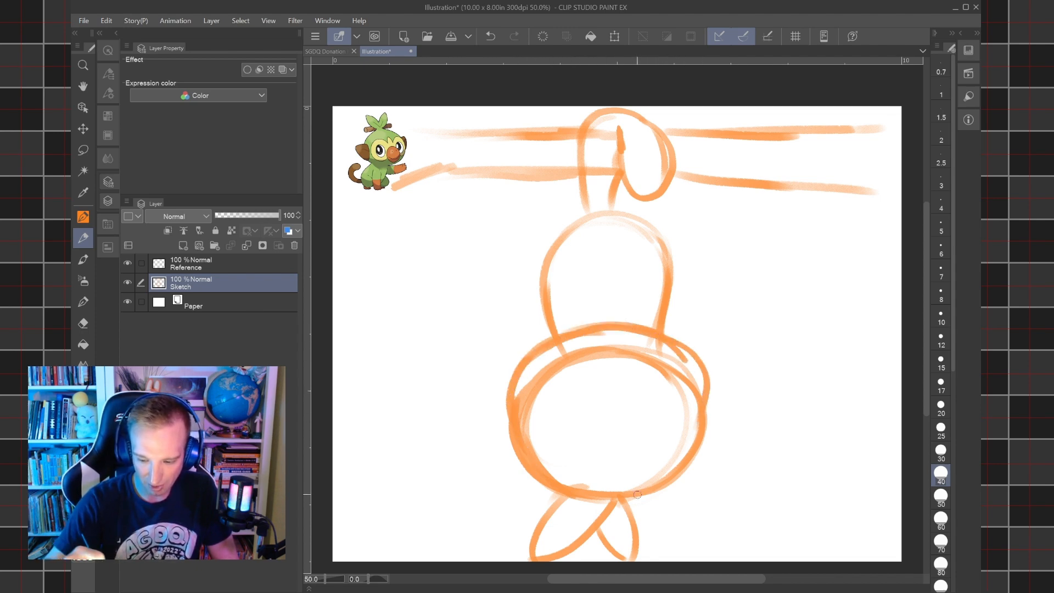
{"action": "mouse_move", "coordinate": [512, 395]}
{"action": "left_mouse_down"}
{"action": "mouse_move", "coordinate": [545, 466]}
{"action": "mouse_move", "coordinate": [590, 501]}
{"action": "left_mouse_up"}
{"action": "mouse_move", "coordinate": [535, 464]}
{"action": "left_mouse_down"}
{"action": "mouse_move", "coordinate": [519, 362]}
{"action": "mouse_move", "coordinate": [695, 366]}
{"action": "mouse_move", "coordinate": [632, 496]}
{"action": "mouse_move", "coordinate": [707, 409]}
{"action": "mouse_move", "coordinate": [681, 349]}
{"action": "left_mouse_up"}
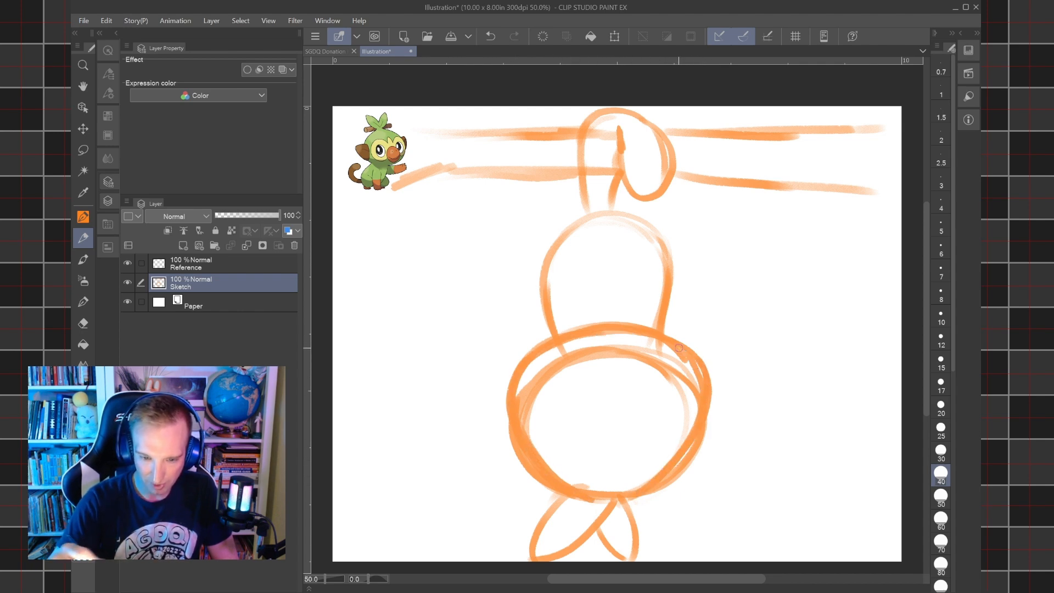
Erase the old head oval's stray lines inside and outside the new outline, using the eraser at size 30.
{"action": "left_click", "coordinate": [83, 323]}
{"action": "left_click_drag", "start_coordinate": [544, 484], "coordinate": [508, 428]}
{"action": "mouse_move", "coordinate": [508, 428]}
{"action": "left_mouse_down"}
{"action": "mouse_move", "coordinate": [548, 484]}
{"action": "mouse_move", "coordinate": [508, 420]}
{"action": "left_mouse_up"}
{"action": "left_click", "coordinate": [941, 453]}
{"action": "mouse_move", "coordinate": [661, 494]}
{"action": "left_mouse_down"}
{"action": "mouse_move", "coordinate": [684, 467]}
{"action": "mouse_move", "coordinate": [714, 383]}
{"action": "left_mouse_up"}
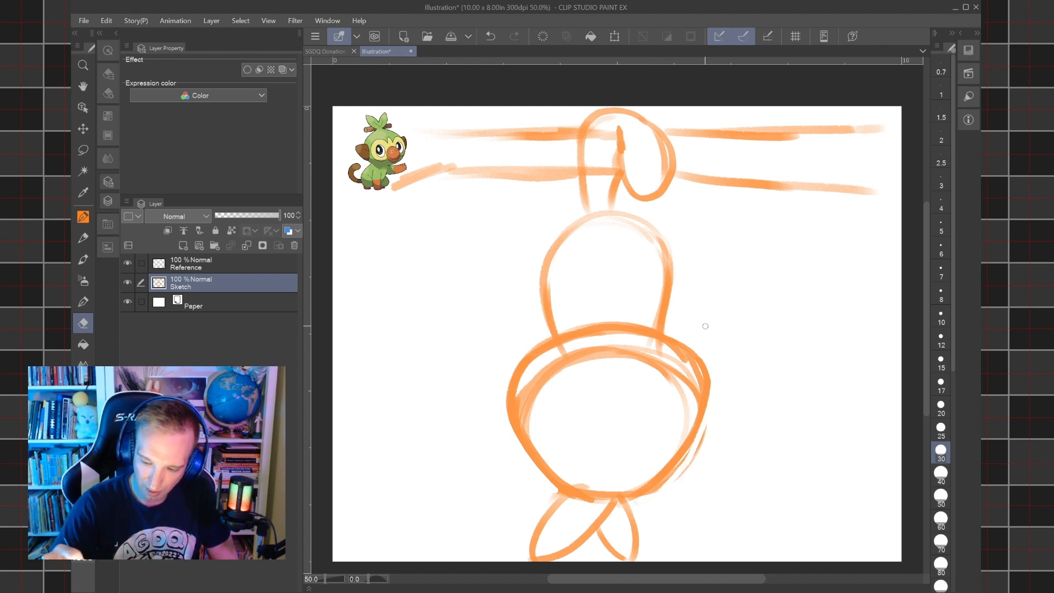
{"action": "mouse_move", "coordinate": [528, 395]}
{"action": "left_mouse_down"}
{"action": "mouse_move", "coordinate": [525, 424]}
{"action": "mouse_move", "coordinate": [541, 379]}
{"action": "mouse_move", "coordinate": [573, 354]}
{"action": "mouse_move", "coordinate": [549, 377]}
{"action": "left_mouse_up"}
{"action": "mouse_move", "coordinate": [531, 431]}
{"action": "left_mouse_down"}
{"action": "mouse_move", "coordinate": [541, 385]}
{"action": "mouse_move", "coordinate": [574, 365]}
{"action": "mouse_move", "coordinate": [555, 363]}
{"action": "mouse_move", "coordinate": [562, 350]}
{"action": "mouse_move", "coordinate": [608, 359]}
{"action": "left_mouse_up"}
{"action": "mouse_move", "coordinate": [680, 429]}
{"action": "left_mouse_down"}
{"action": "mouse_move", "coordinate": [691, 394]}
{"action": "mouse_move", "coordinate": [668, 357]}
{"action": "mouse_move", "coordinate": [665, 385]}
{"action": "mouse_move", "coordinate": [641, 347]}
{"action": "mouse_move", "coordinate": [634, 363]}
{"action": "mouse_move", "coordinate": [608, 343]}
{"action": "mouse_move", "coordinate": [585, 349]}
{"action": "left_mouse_up"}
{"action": "left_click_drag", "start_coordinate": [663, 359], "coordinate": [664, 367]}
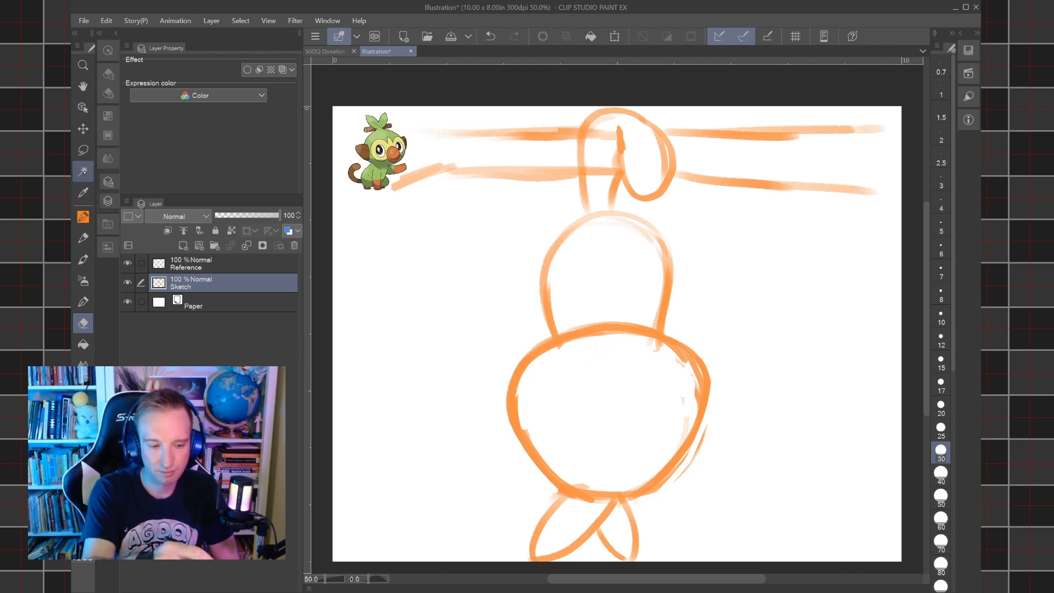
Sketch a large drooping ear on each side of the head with the pen.
{"action": "left_click", "coordinate": [83, 238]}
{"action": "left_click", "coordinate": [89, 244]}
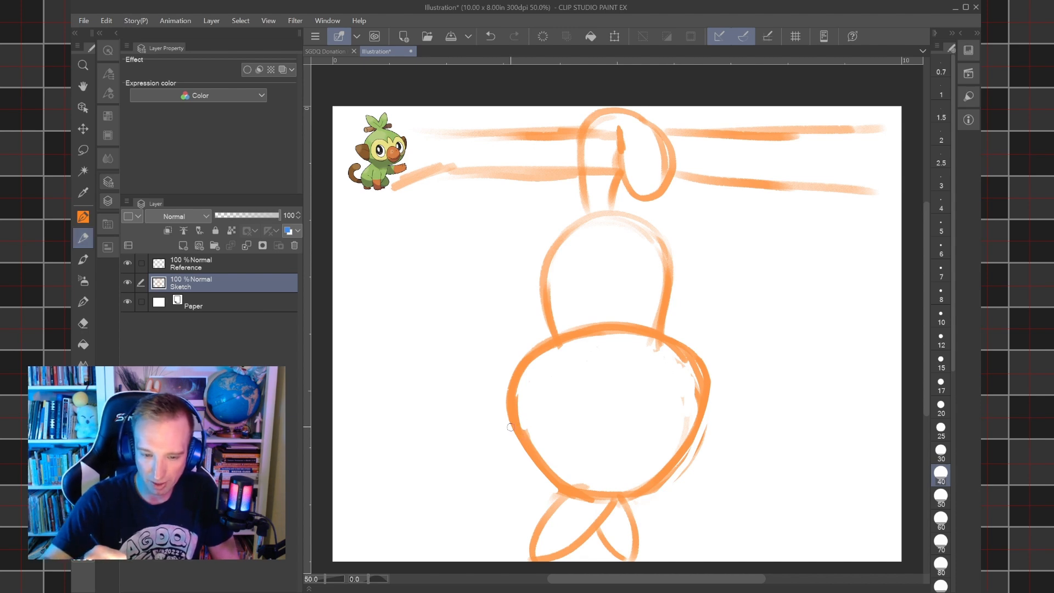
{"action": "mouse_move", "coordinate": [504, 391]}
{"action": "left_mouse_down"}
{"action": "mouse_move", "coordinate": [472, 429]}
{"action": "mouse_move", "coordinate": [491, 482]}
{"action": "mouse_move", "coordinate": [536, 462]}
{"action": "left_mouse_up"}
{"action": "mouse_move", "coordinate": [465, 452]}
{"action": "left_mouse_down"}
{"action": "mouse_move", "coordinate": [491, 393]}
{"action": "mouse_move", "coordinate": [537, 460]}
{"action": "left_mouse_up"}
{"action": "mouse_move", "coordinate": [698, 443]}
{"action": "left_mouse_down"}
{"action": "mouse_move", "coordinate": [692, 393]}
{"action": "mouse_move", "coordinate": [713, 381]}
{"action": "mouse_move", "coordinate": [749, 422]}
{"action": "left_mouse_up"}
{"action": "mouse_move", "coordinate": [684, 460]}
{"action": "left_mouse_down"}
{"action": "mouse_move", "coordinate": [711, 474]}
{"action": "mouse_move", "coordinate": [742, 467]}
{"action": "left_mouse_up"}
{"action": "mouse_move", "coordinate": [458, 472]}
{"action": "left_mouse_down"}
{"action": "mouse_move", "coordinate": [516, 469]}
{"action": "mouse_move", "coordinate": [455, 475]}
{"action": "mouse_move", "coordinate": [507, 384]}
{"action": "left_mouse_up"}
{"action": "mouse_move", "coordinate": [685, 465]}
{"action": "left_mouse_down"}
{"action": "mouse_move", "coordinate": [748, 482]}
{"action": "mouse_move", "coordinate": [759, 465]}
{"action": "left_mouse_up"}
{"action": "left_click_drag", "start_coordinate": [736, 405], "coordinate": [767, 458]}
Sketch the folded arms across the body just above the head.
{"action": "mouse_move", "coordinate": [544, 341]}
{"action": "left_mouse_down"}
{"action": "mouse_move", "coordinate": [549, 297]}
{"action": "mouse_move", "coordinate": [640, 315]}
{"action": "left_mouse_up"}
{"action": "left_click_drag", "start_coordinate": [608, 305], "coordinate": [668, 324]}
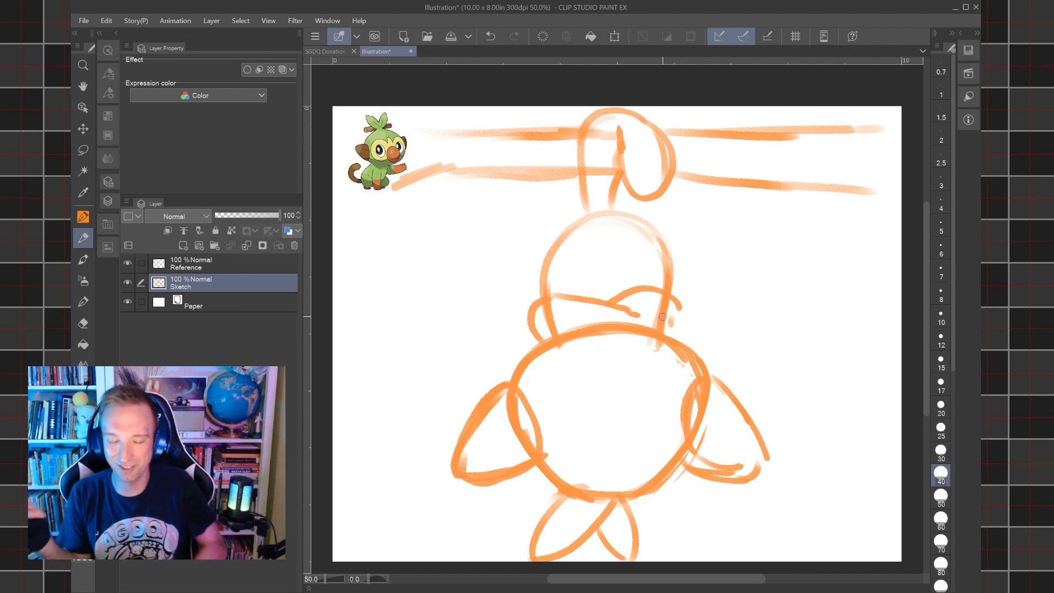
Sketch the round muzzle at the head's upper edge and the lobed face mask around it, with a V notch at its lower centre.
{"action": "mouse_move", "coordinate": [597, 409]}
{"action": "left_mouse_down"}
{"action": "mouse_move", "coordinate": [595, 336]}
{"action": "mouse_move", "coordinate": [631, 324]}
{"action": "left_mouse_up"}
{"action": "mouse_move", "coordinate": [588, 397]}
{"action": "left_mouse_down"}
{"action": "mouse_move", "coordinate": [599, 322]}
{"action": "mouse_move", "coordinate": [649, 379]}
{"action": "mouse_move", "coordinate": [648, 369]}
{"action": "mouse_move", "coordinate": [629, 413]}
{"action": "mouse_move", "coordinate": [574, 335]}
{"action": "mouse_move", "coordinate": [632, 405]}
{"action": "left_mouse_up"}
{"action": "mouse_move", "coordinate": [584, 356]}
{"action": "left_mouse_down"}
{"action": "mouse_move", "coordinate": [616, 341]}
{"action": "mouse_move", "coordinate": [602, 349]}
{"action": "mouse_move", "coordinate": [635, 350]}
{"action": "mouse_move", "coordinate": [585, 358]}
{"action": "mouse_move", "coordinate": [634, 344]}
{"action": "left_mouse_up"}
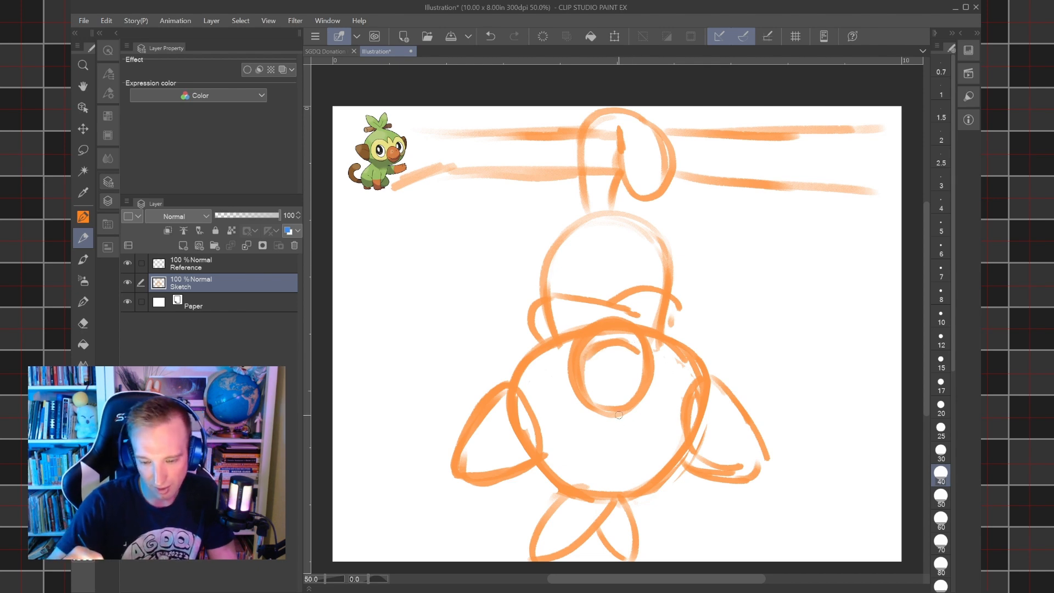
{"action": "mouse_move", "coordinate": [603, 434]}
{"action": "left_mouse_down"}
{"action": "mouse_move", "coordinate": [614, 460]}
{"action": "mouse_move", "coordinate": [623, 432]}
{"action": "mouse_move", "coordinate": [617, 465]}
{"action": "mouse_move", "coordinate": [565, 469]}
{"action": "left_mouse_up"}
{"action": "mouse_move", "coordinate": [526, 396]}
{"action": "left_mouse_down"}
{"action": "mouse_move", "coordinate": [560, 371]}
{"action": "mouse_move", "coordinate": [535, 386]}
{"action": "mouse_move", "coordinate": [572, 466]}
{"action": "mouse_move", "coordinate": [574, 375]}
{"action": "mouse_move", "coordinate": [565, 437]}
{"action": "left_mouse_up"}
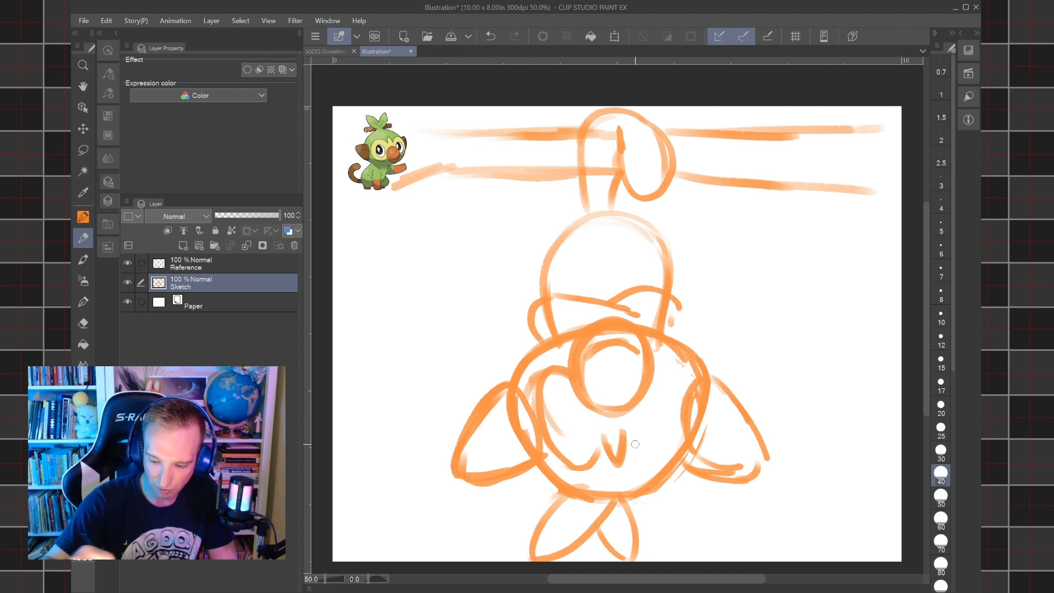
{"action": "mouse_move", "coordinate": [633, 439]}
{"action": "left_mouse_down"}
{"action": "mouse_move", "coordinate": [640, 453]}
{"action": "mouse_move", "coordinate": [681, 435]}
{"action": "left_mouse_up"}
{"action": "left_click_drag", "start_coordinate": [659, 374], "coordinate": [672, 451]}
Sketch the hands at the ends of the folded arms and the crossed legs with toed feet on the upper body.
{"action": "left_click_drag", "start_coordinate": [550, 301], "coordinate": [641, 322]}
{"action": "mouse_move", "coordinate": [548, 333]}
{"action": "left_mouse_down"}
{"action": "mouse_move", "coordinate": [551, 321]}
{"action": "mouse_move", "coordinate": [649, 326]}
{"action": "mouse_move", "coordinate": [671, 348]}
{"action": "left_mouse_up"}
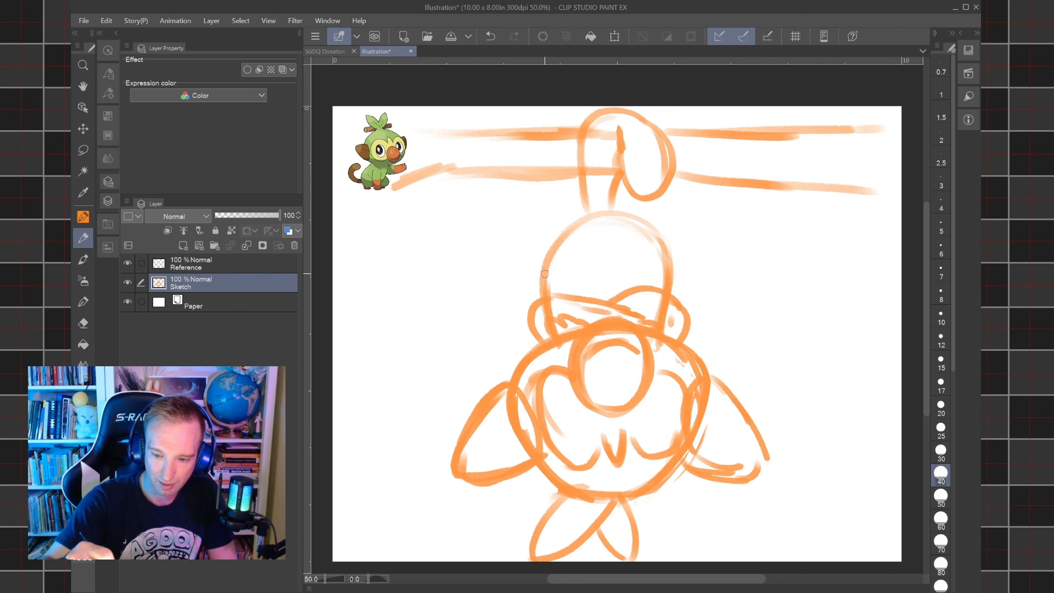
{"action": "mouse_move", "coordinate": [549, 278]}
{"action": "left_mouse_down"}
{"action": "mouse_move", "coordinate": [563, 226]}
{"action": "mouse_move", "coordinate": [555, 236]}
{"action": "mouse_move", "coordinate": [607, 220]}
{"action": "left_mouse_up"}
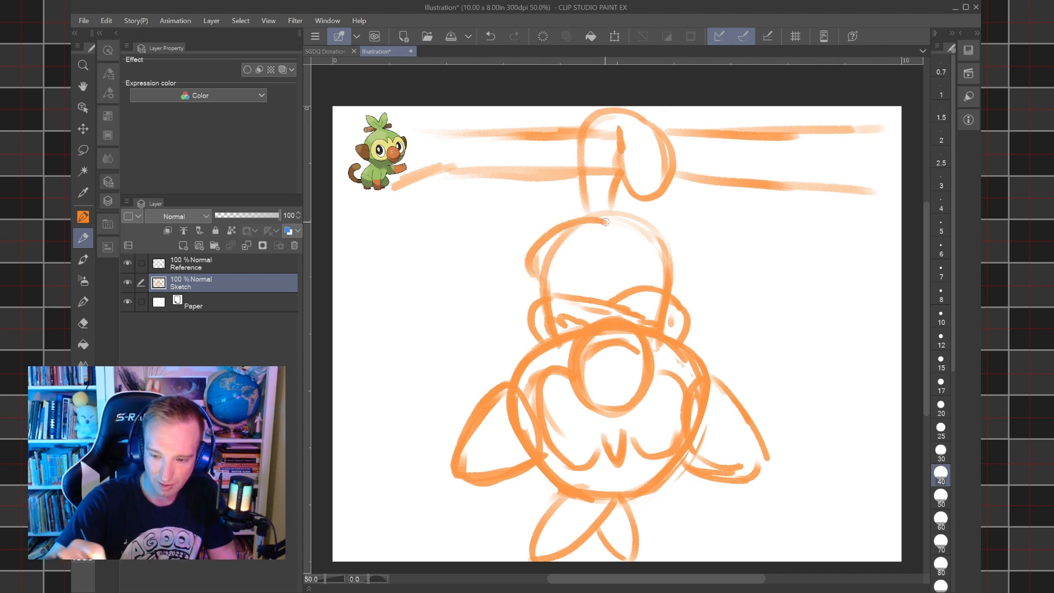
{"action": "left_click_drag", "start_coordinate": [572, 273], "coordinate": [637, 230]}
{"action": "mouse_move", "coordinate": [577, 218]}
{"action": "left_mouse_down"}
{"action": "mouse_move", "coordinate": [637, 223]}
{"action": "mouse_move", "coordinate": [610, 266]}
{"action": "mouse_move", "coordinate": [676, 240]}
{"action": "mouse_move", "coordinate": [544, 213]}
{"action": "mouse_move", "coordinate": [578, 202]}
{"action": "mouse_move", "coordinate": [635, 207]}
{"action": "mouse_move", "coordinate": [645, 226]}
{"action": "mouse_move", "coordinate": [630, 248]}
{"action": "mouse_move", "coordinate": [637, 210]}
{"action": "mouse_move", "coordinate": [658, 225]}
{"action": "left_mouse_up"}
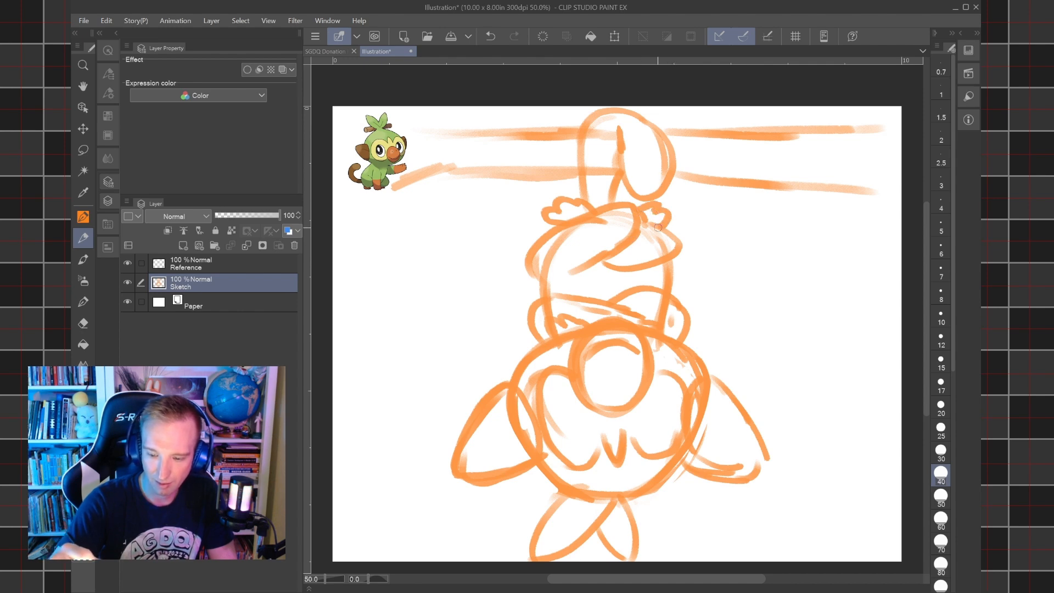
Draw two curved closed eyes beside the muzzle, and widen the head outline with both ears moved slightly outward.
{"action": "mouse_move", "coordinate": [556, 419]}
{"action": "left_mouse_down"}
{"action": "mouse_move", "coordinate": [669, 409]}
{"action": "mouse_move", "coordinate": [635, 411]}
{"action": "left_mouse_up"}
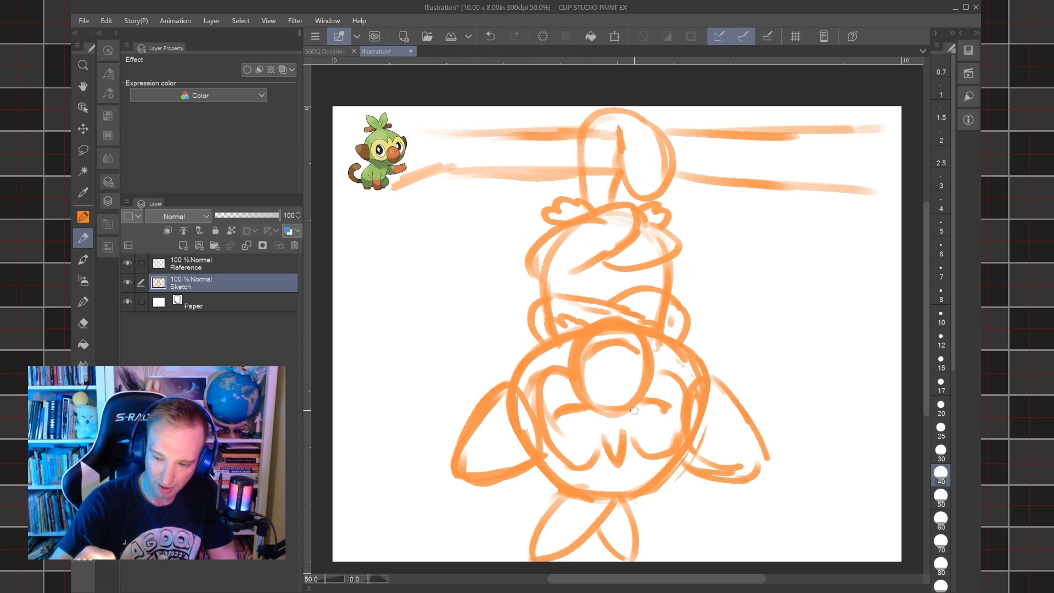
{"action": "left_click_drag", "start_coordinate": [553, 423], "coordinate": [572, 407]}
{"action": "left_click_drag", "start_coordinate": [647, 404], "coordinate": [674, 418]}
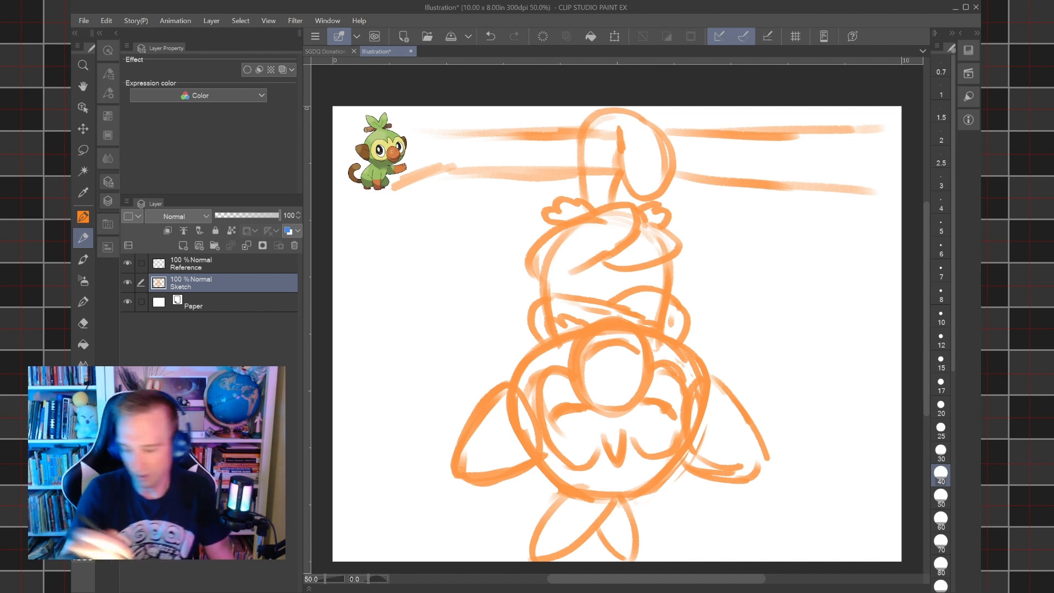
{"action": "left_click", "coordinate": [84, 149]}
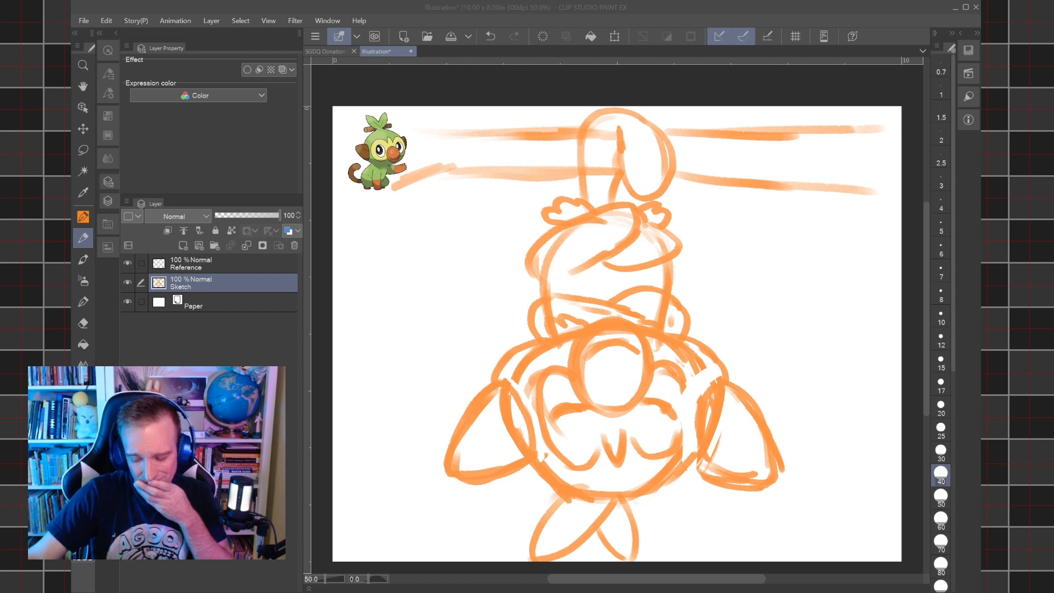
{"action": "left_click", "coordinate": [678, 590]}
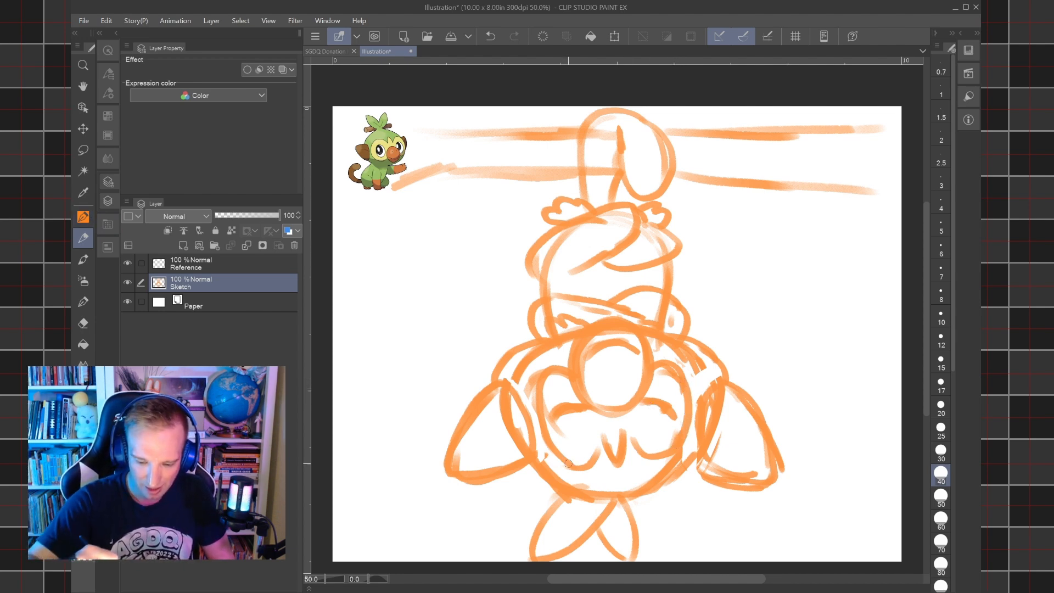
Strengthen the face mask outline with a zigzag lower edge and erase the stray head lines around it, using the eraser at size 30.
{"action": "mouse_move", "coordinate": [604, 441]}
{"action": "left_mouse_down"}
{"action": "mouse_move", "coordinate": [562, 460]}
{"action": "mouse_move", "coordinate": [628, 443]}
{"action": "mouse_move", "coordinate": [656, 460]}
{"action": "mouse_move", "coordinate": [696, 366]}
{"action": "mouse_move", "coordinate": [660, 345]}
{"action": "mouse_move", "coordinate": [693, 365]}
{"action": "mouse_move", "coordinate": [682, 363]}
{"action": "mouse_move", "coordinate": [693, 352]}
{"action": "mouse_move", "coordinate": [699, 371]}
{"action": "left_mouse_up"}
{"action": "key", "text": "e"}
{"action": "mouse_move", "coordinate": [692, 428]}
{"action": "left_mouse_down"}
{"action": "mouse_move", "coordinate": [661, 473]}
{"action": "mouse_move", "coordinate": [676, 457]}
{"action": "mouse_move", "coordinate": [610, 479]}
{"action": "left_mouse_up"}
{"action": "left_click_drag", "start_coordinate": [553, 455], "coordinate": [552, 470]}
{"action": "mouse_move", "coordinate": [526, 396]}
{"action": "left_mouse_down"}
{"action": "mouse_move", "coordinate": [523, 363]}
{"action": "mouse_move", "coordinate": [558, 344]}
{"action": "left_mouse_up"}
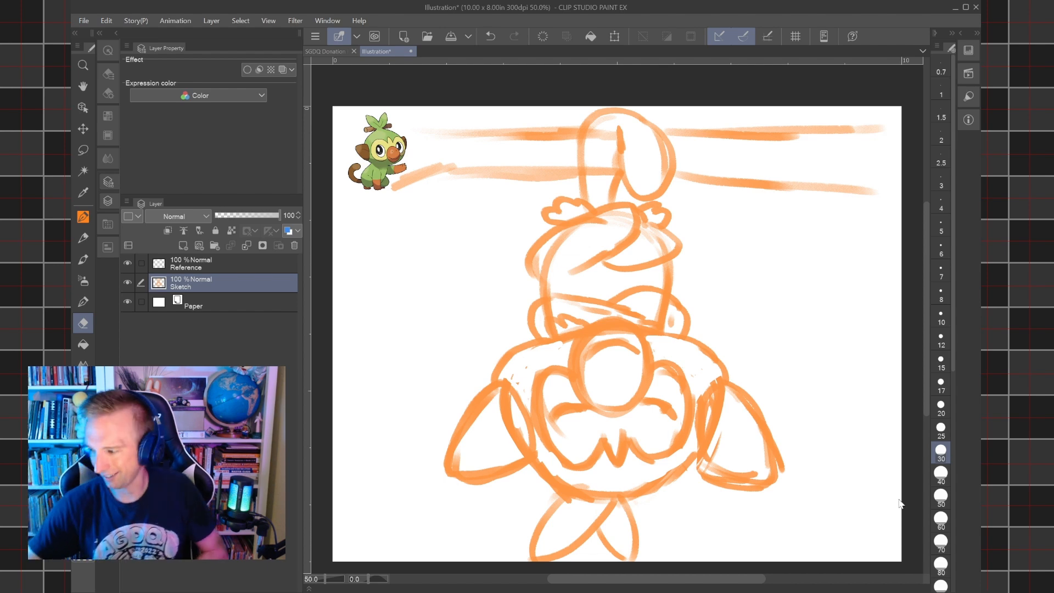
Save the illustration as "20240711 - Grookey".
{"action": "left_click", "coordinate": [843, 566]}
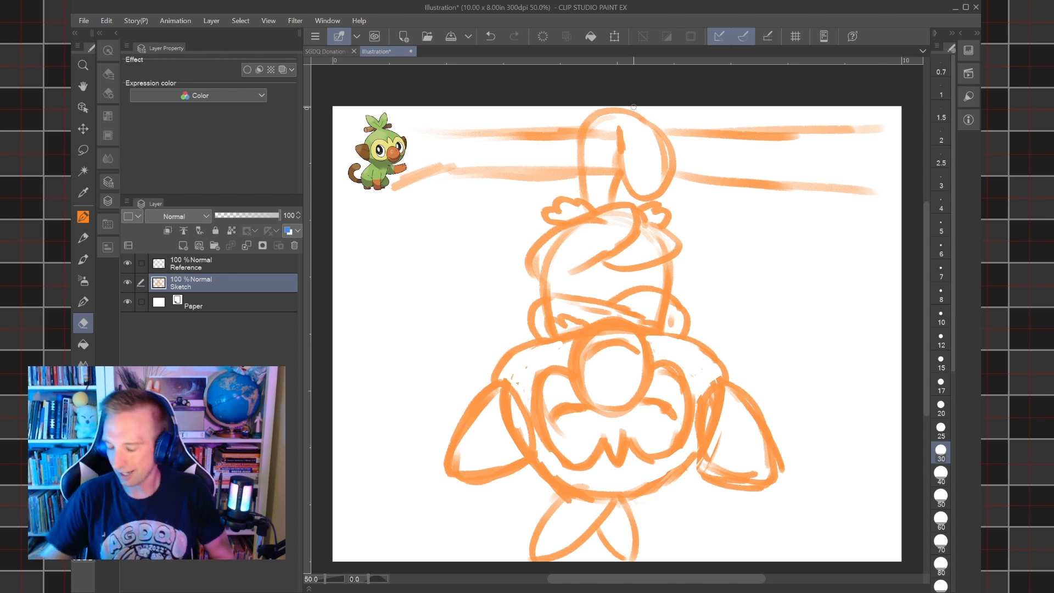
{"action": "left_click", "coordinate": [84, 21]}
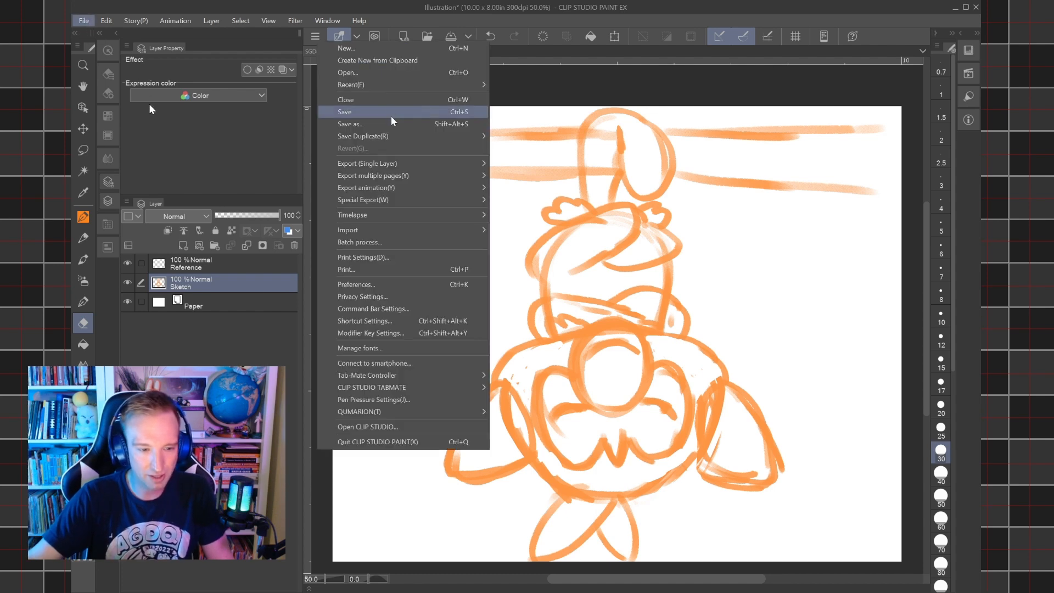
{"action": "left_click", "coordinate": [393, 122]}
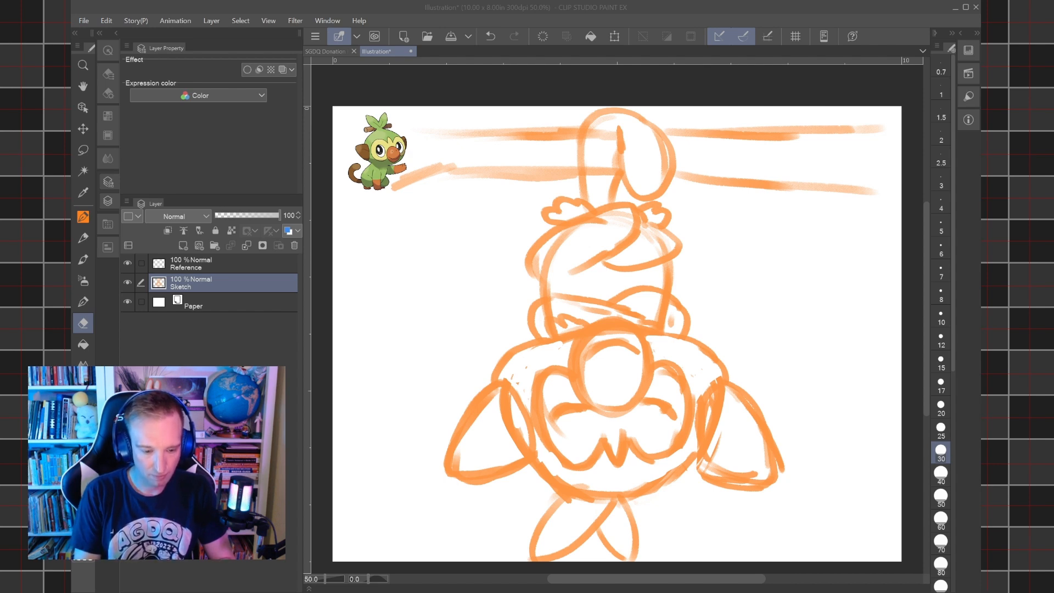
{"action": "key", "text": "Return"}
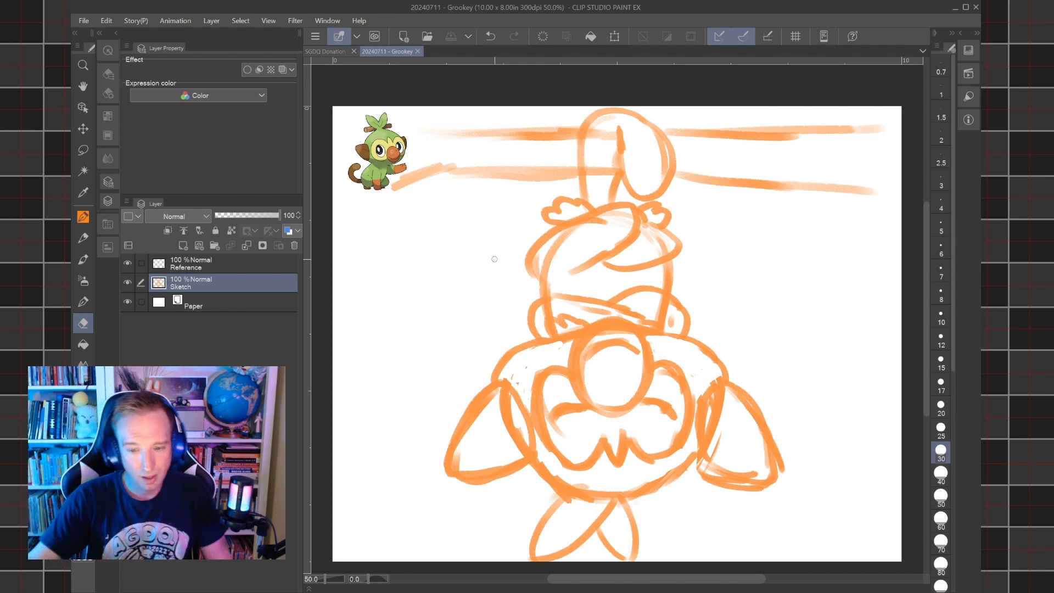
Close the Grookey illustration, and view the Sonic artwork on page 4 of SGDQ Donation Pieces before closing that page.
{"action": "left_click", "coordinate": [419, 51]}
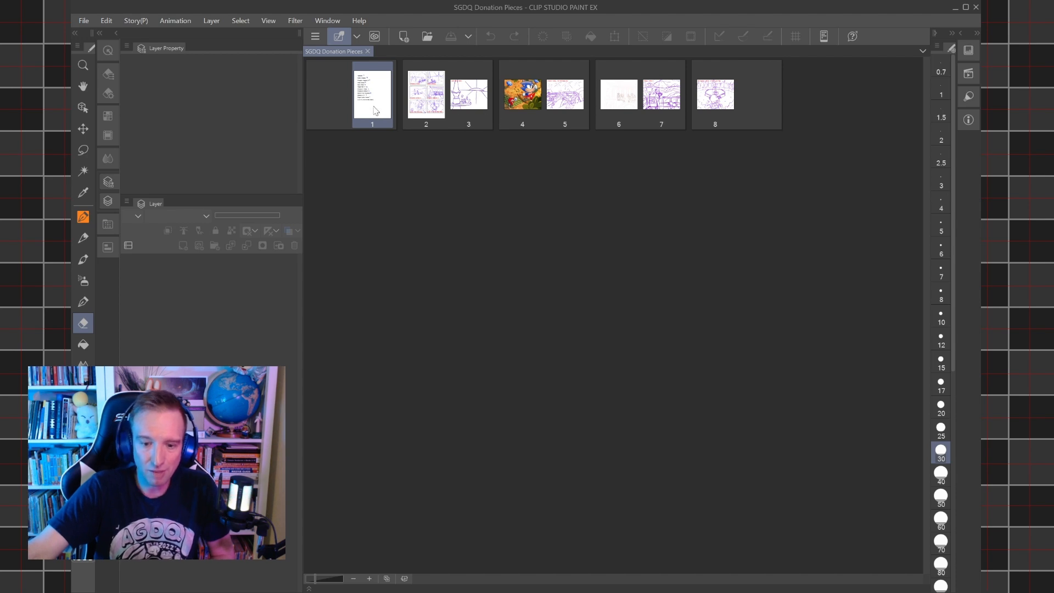
{"action": "left_click", "coordinate": [532, 99]}
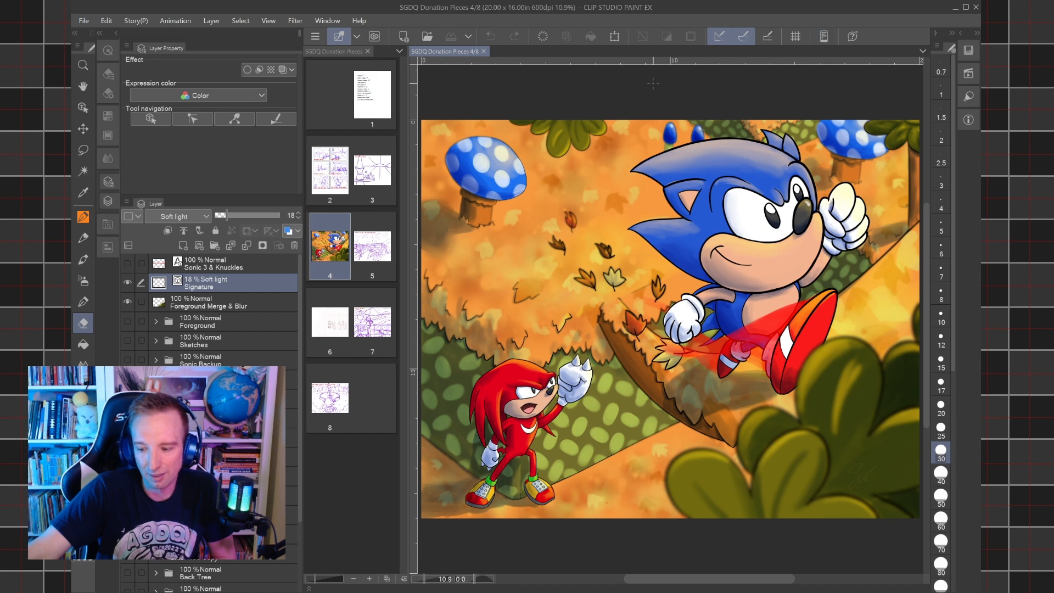
{"action": "left_click", "coordinate": [484, 51]}
{"action": "right_click", "coordinate": [671, 220]}
{"action": "left_click", "coordinate": [618, 200]}
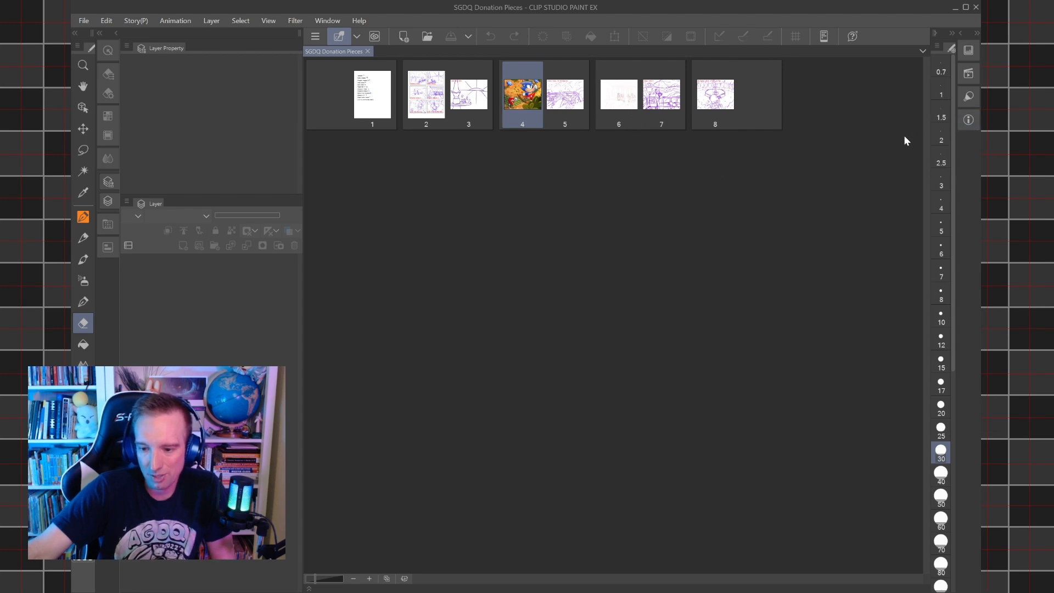
Open page 6 of SGDQ Donation Pieces and tab its canvas together with the page list.
{"action": "double_click", "coordinate": [626, 99]}
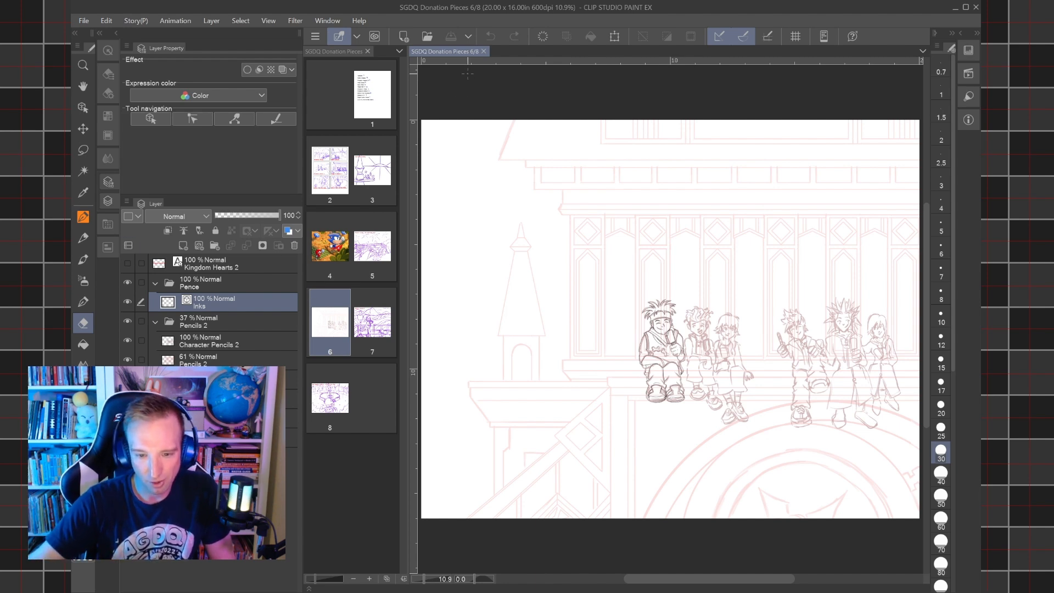
{"action": "left_click", "coordinate": [392, 50]}
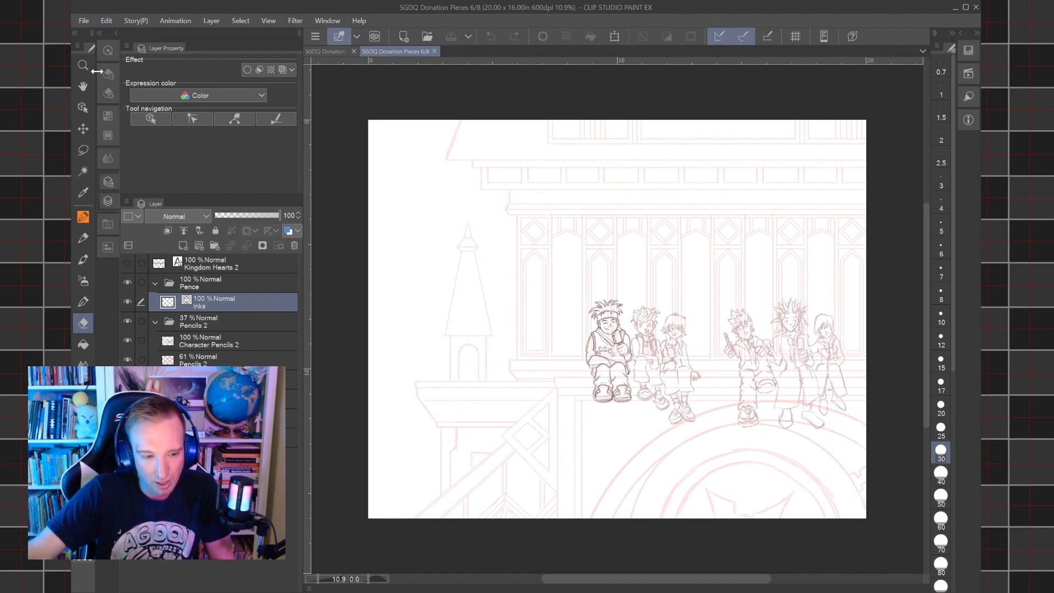
Preview the page's timelapse export at the 16:9 and Original aspect ratios, and leave without exporting.
{"action": "left_click", "coordinate": [84, 20]}
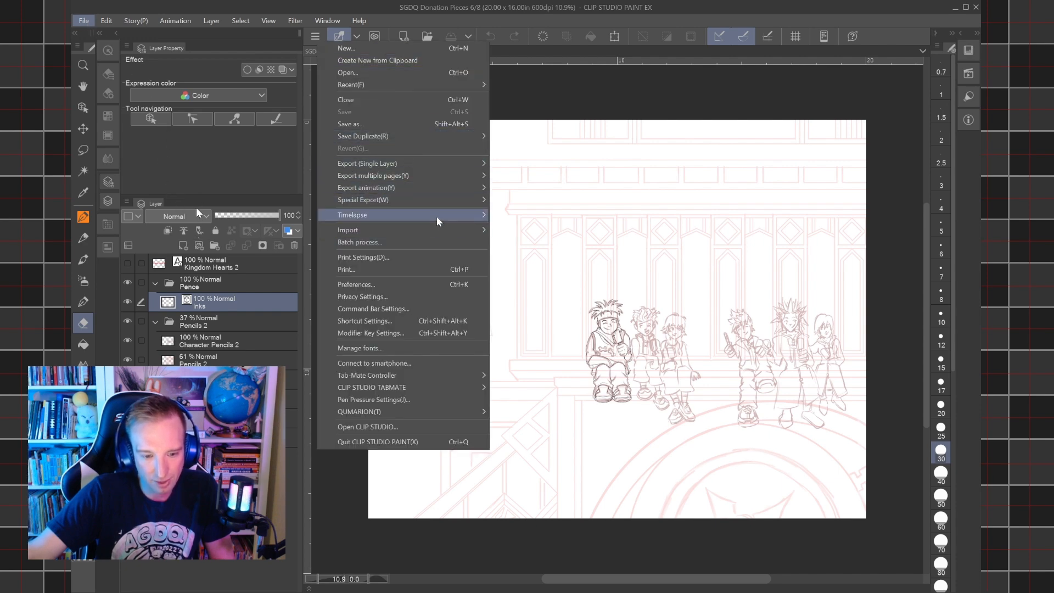
{"action": "left_click", "coordinate": [320, 217]}
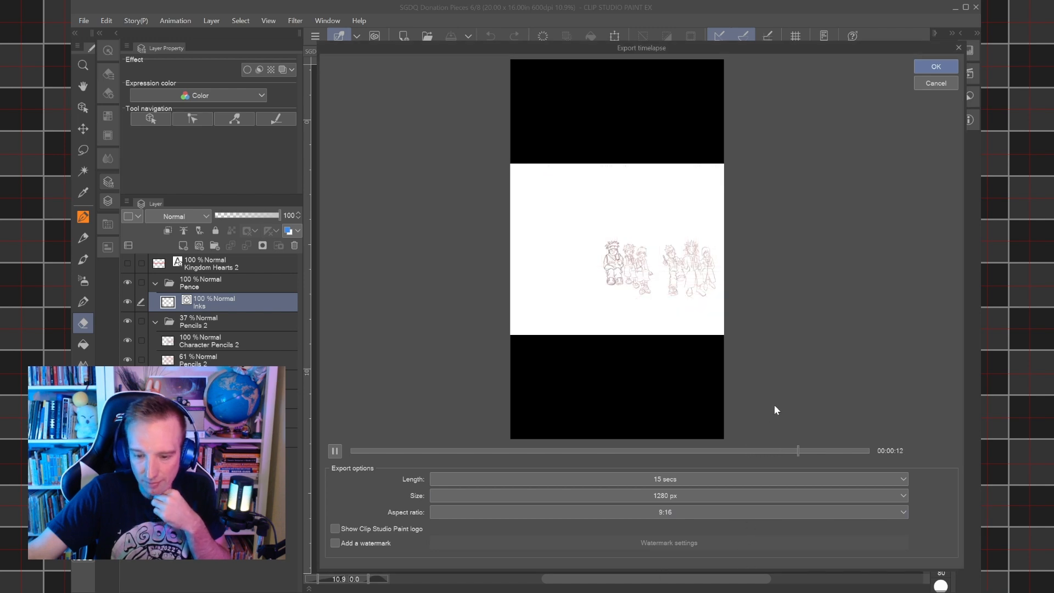
{"action": "left_click", "coordinate": [721, 528]}
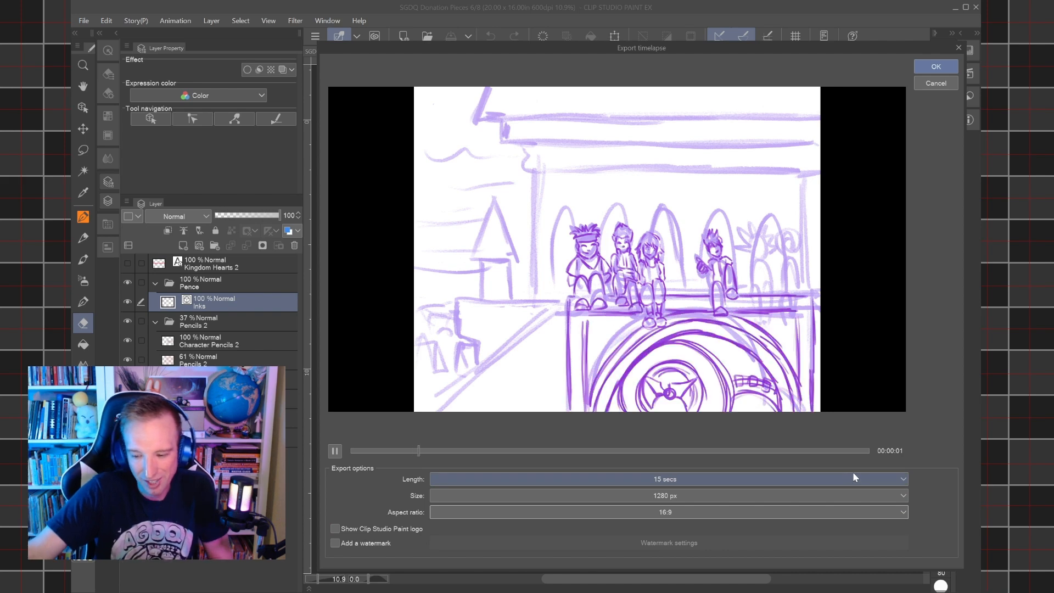
{"action": "left_click", "coordinate": [621, 575]}
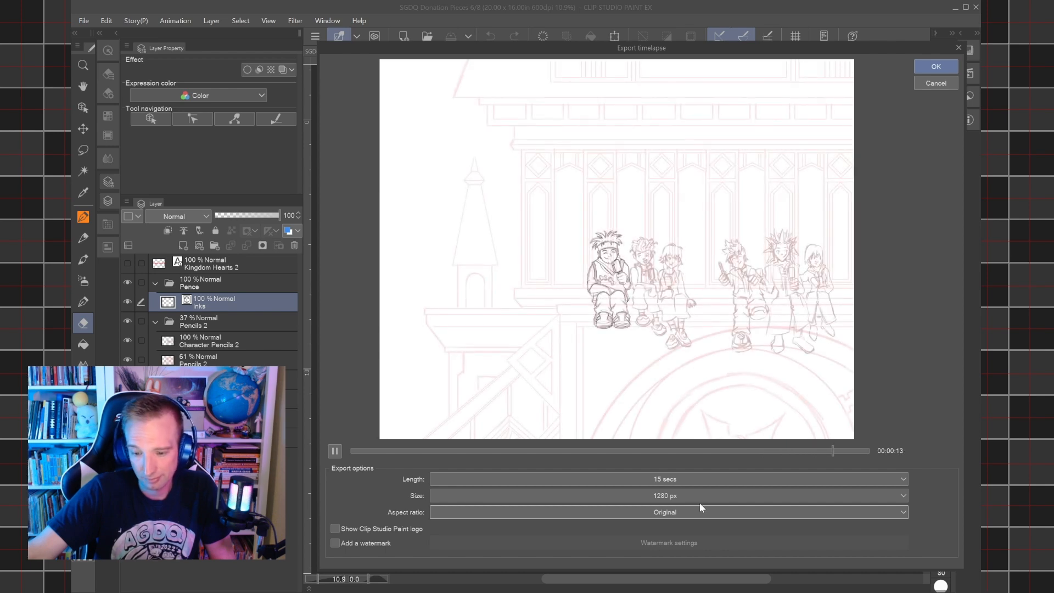
{"action": "left_click", "coordinate": [937, 83]}
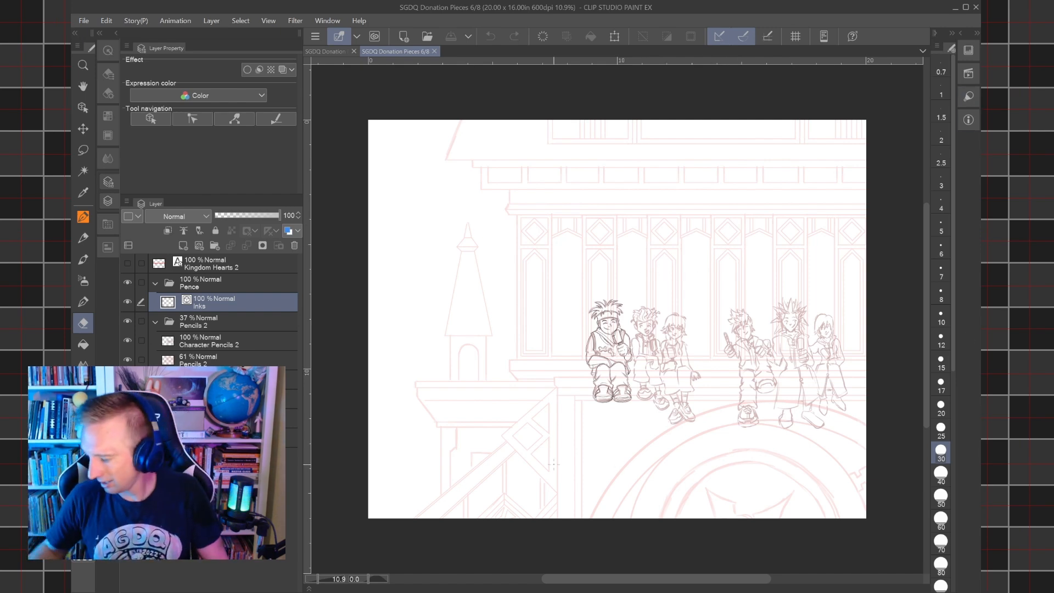
Inspect the inked character up close and select the Pence layer folder.
{"action": "key", "text": "ctrl+plus"}
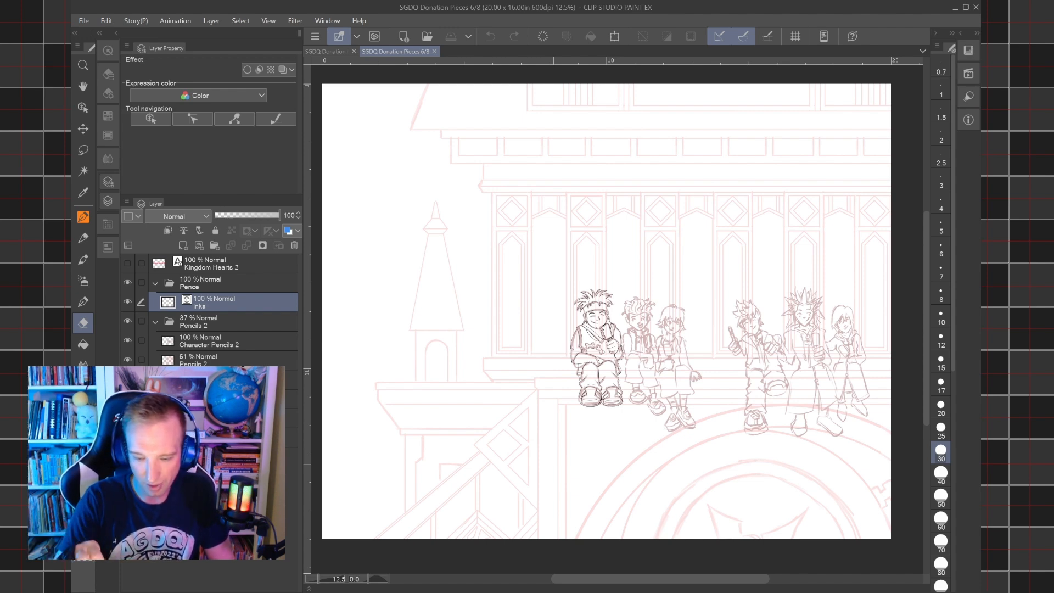
{"action": "scroll", "coordinate": [667, 358], "scroll_direction": "up", "scroll_amount": 4}
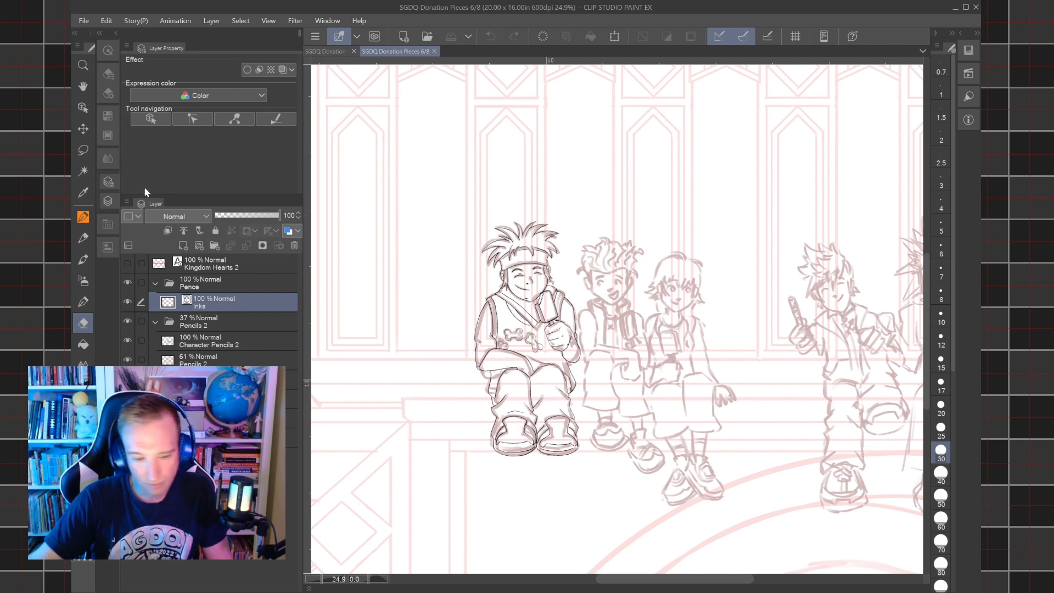
{"action": "left_click", "coordinate": [208, 282]}
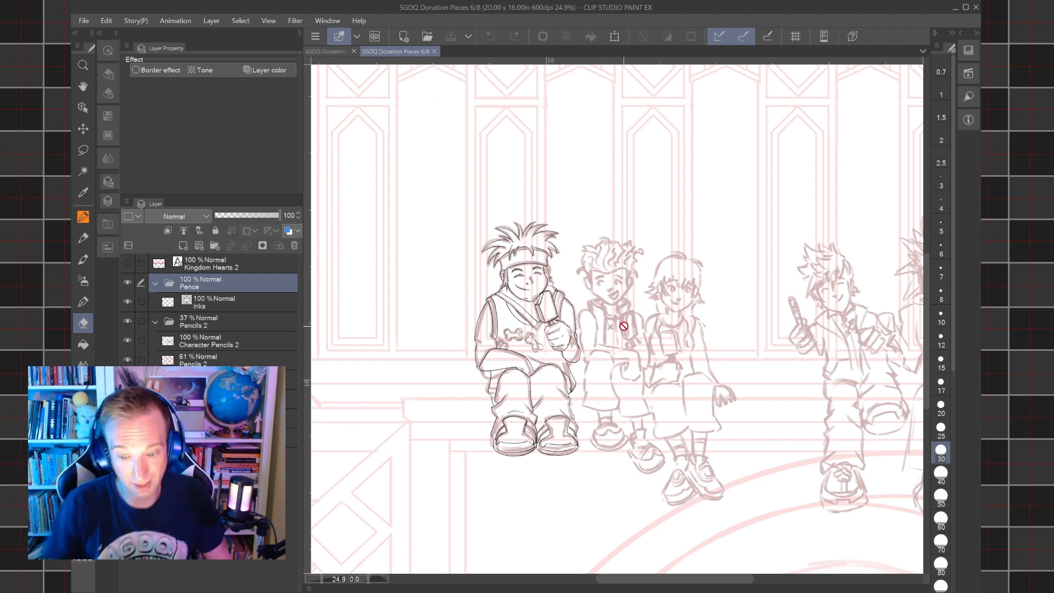
{"action": "scroll", "coordinate": [624, 326], "scroll_direction": "down", "scroll_amount": 5}
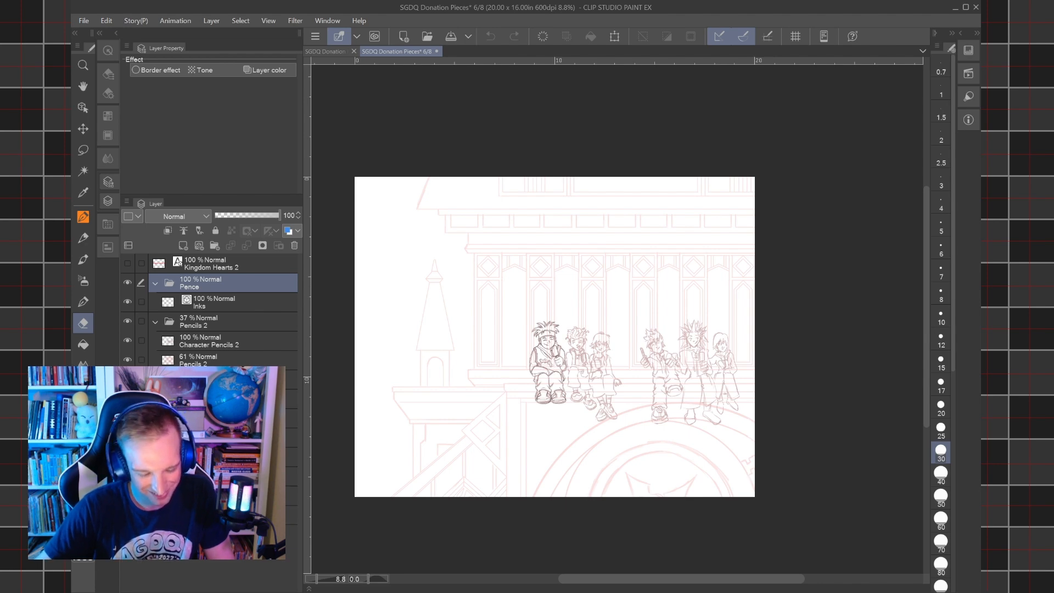
Compare the purple rough sketches with the newer linework by toggling their layers and the Pence and Pencils 2 folders, restoring the original visibility.
{"action": "left_click", "coordinate": [128, 419]}
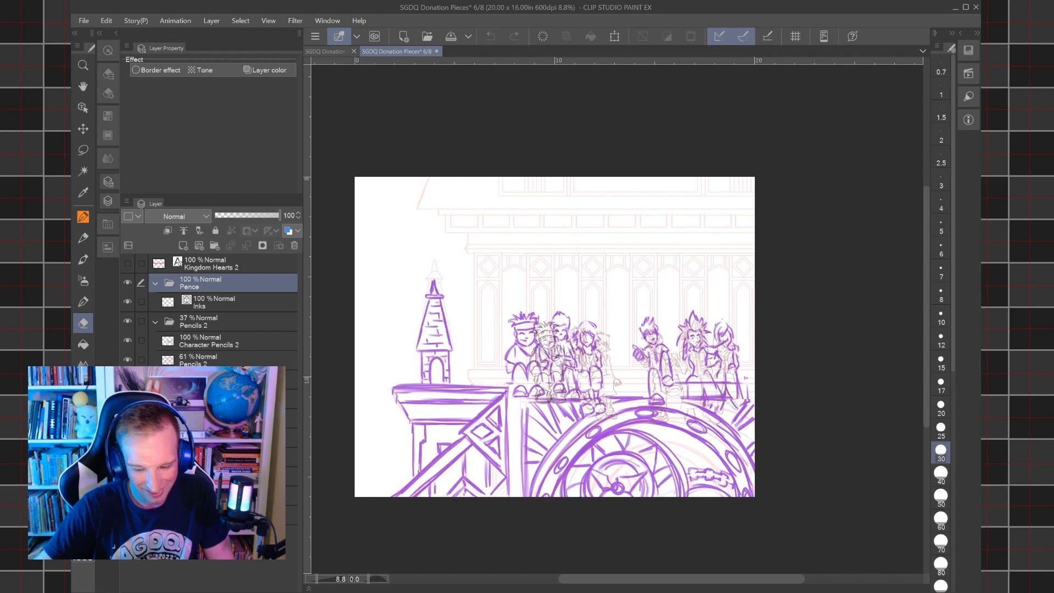
{"action": "left_click", "coordinate": [127, 400]}
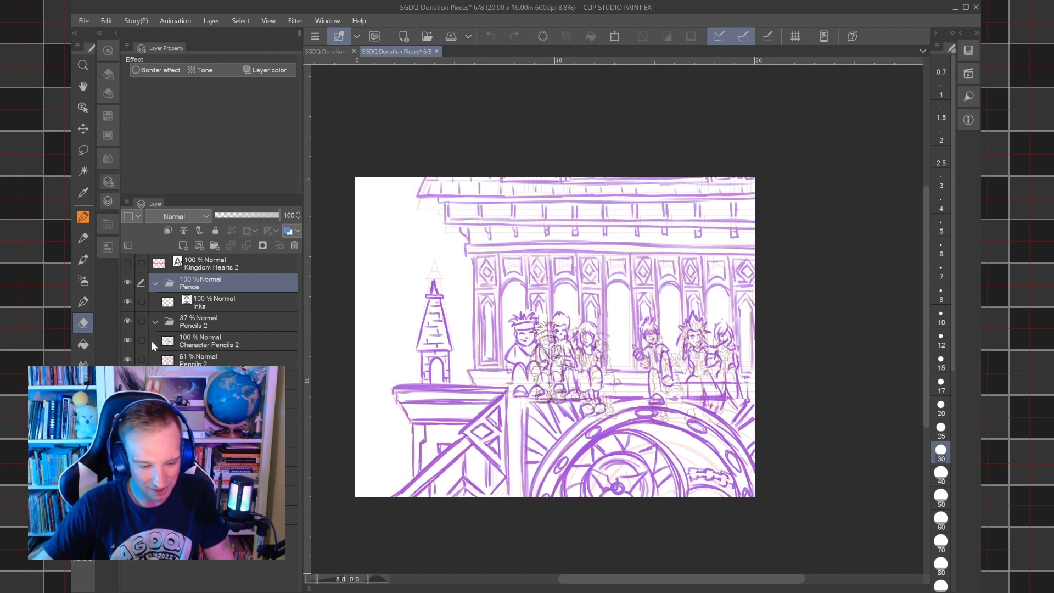
{"action": "left_click", "coordinate": [127, 283]}
{"action": "left_click", "coordinate": [127, 321]}
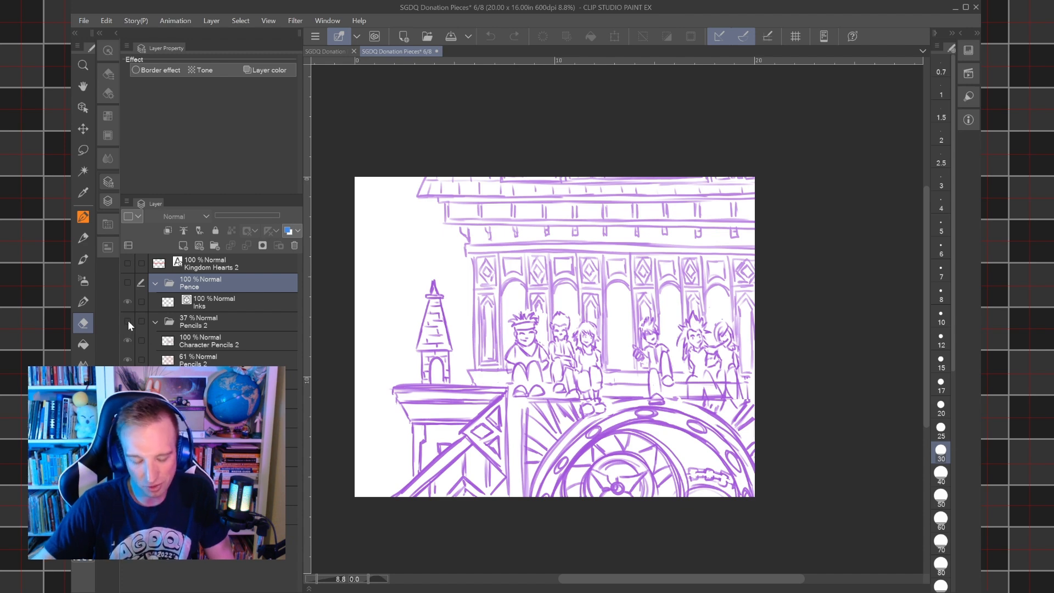
{"action": "left_click", "coordinate": [128, 321]}
{"action": "left_click", "coordinate": [127, 283]}
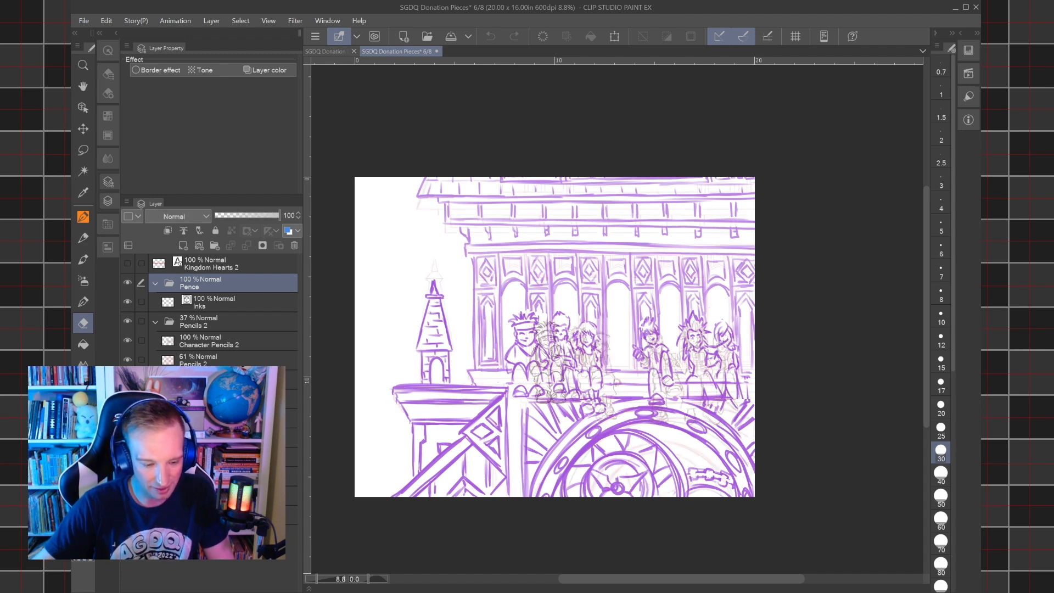
{"action": "left_click_drag", "start_coordinate": [128, 399], "coordinate": [127, 419]}
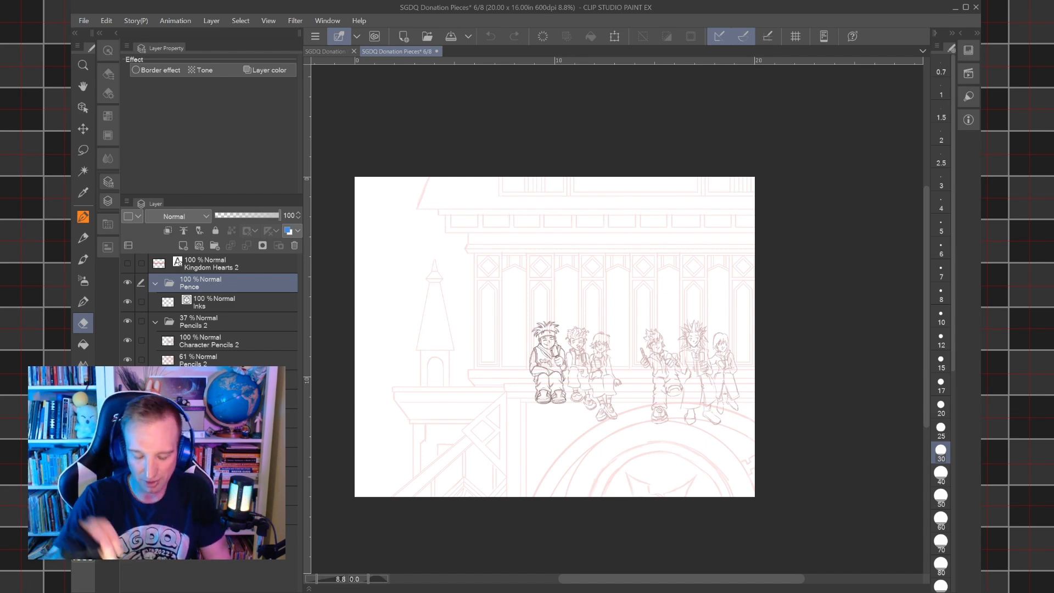
Collapse the Pencils 2 layer folder.
{"action": "scroll", "coordinate": [576, 364], "scroll_direction": "up", "scroll_amount": 5}
{"action": "scroll", "coordinate": [591, 356], "scroll_direction": "up", "scroll_amount": 3}
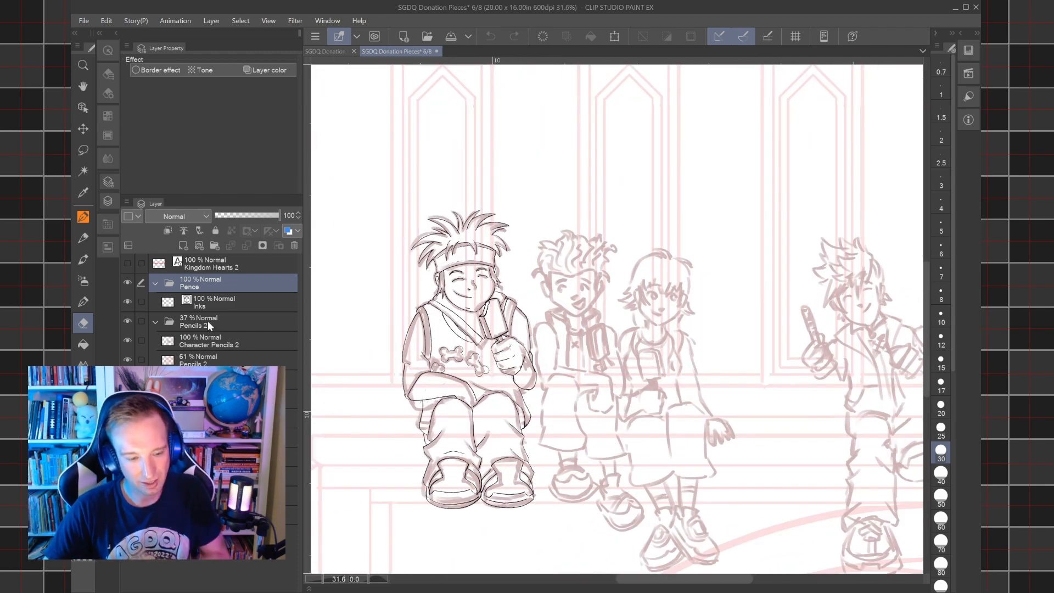
{"action": "left_click", "coordinate": [156, 322]}
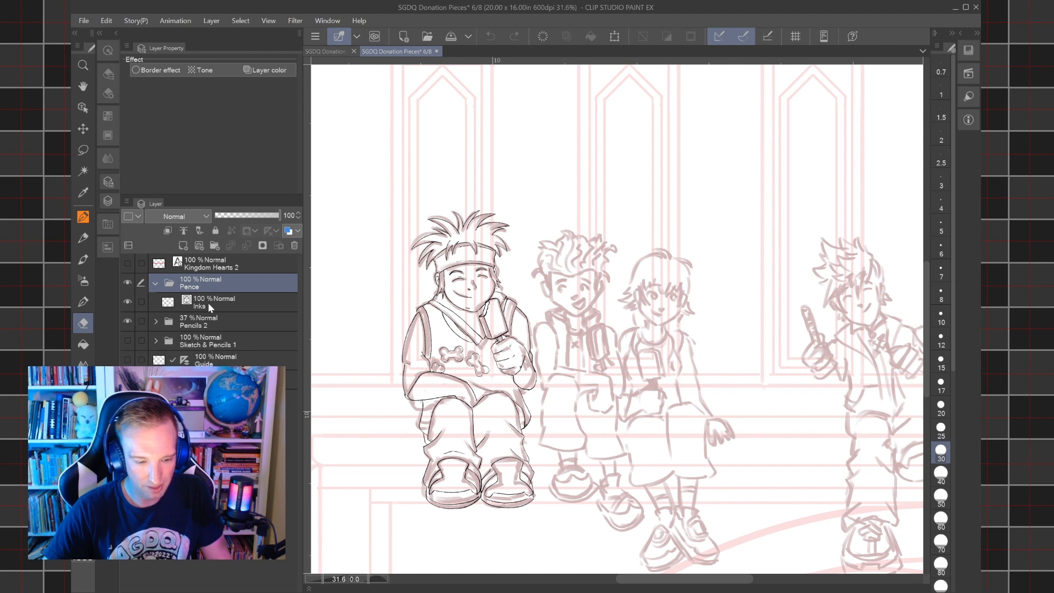
Create a new layer folder above the Pence folder.
{"action": "left_click", "coordinate": [213, 245]}
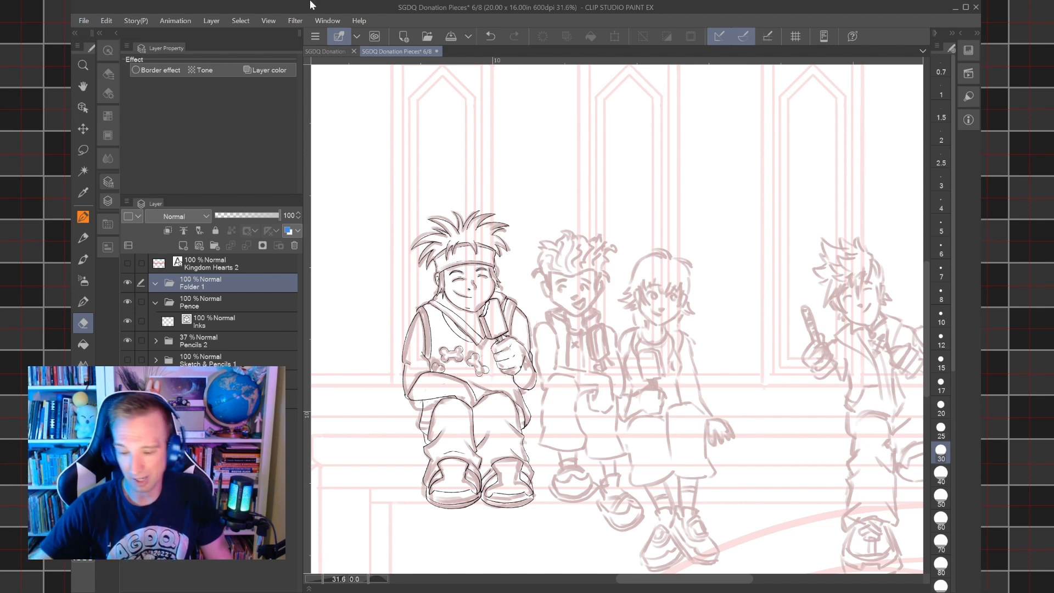
Display the full-body reference of the blond boy in camouflage trousers in the Sub View, after checking the group reference with the ice creams.
{"action": "left_click", "coordinate": [970, 51]}
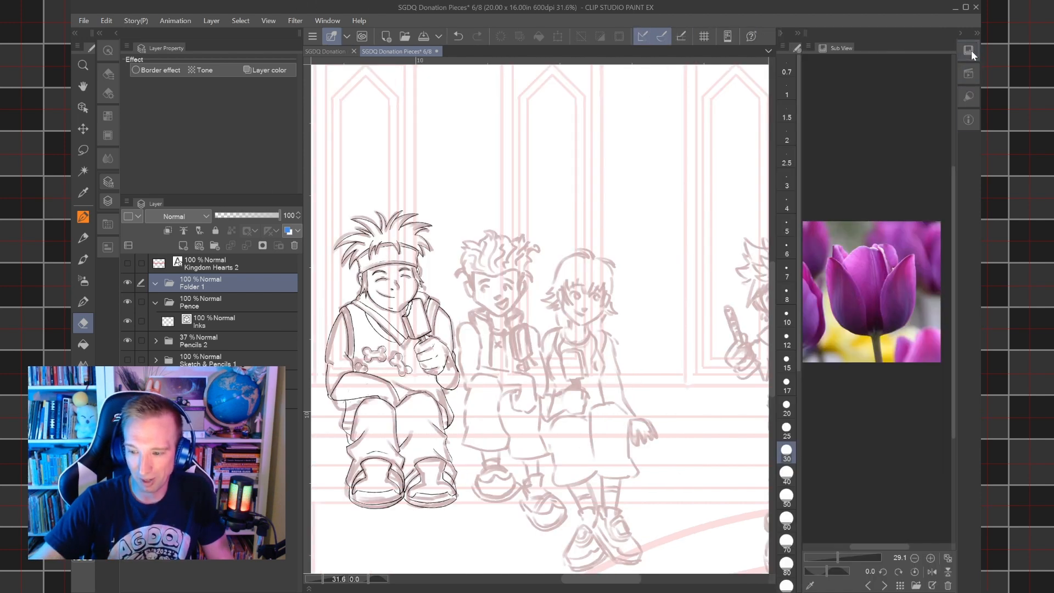
{"action": "left_click", "coordinate": [901, 586]}
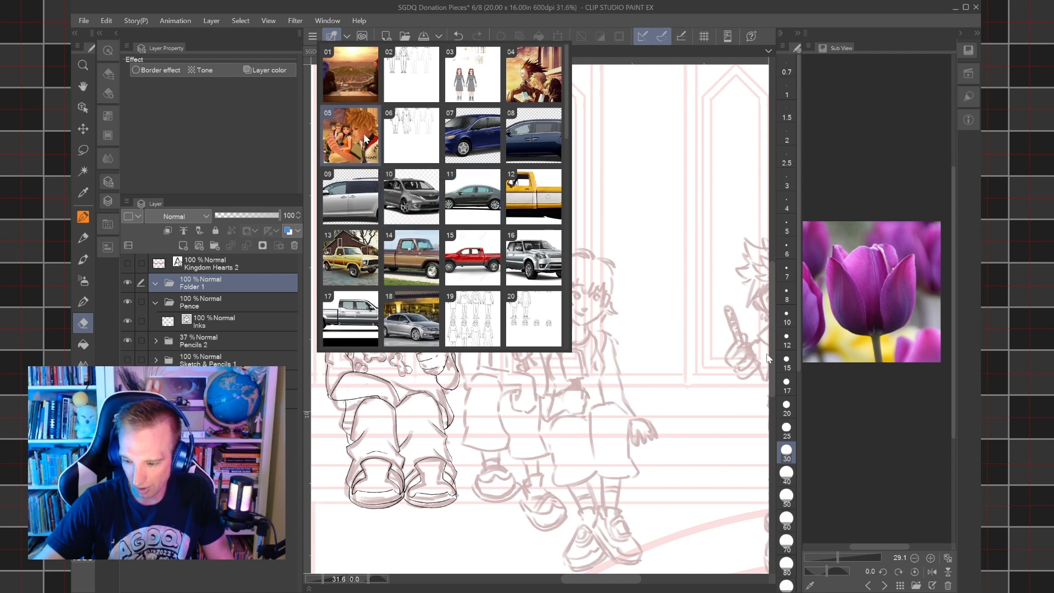
{"action": "scroll", "coordinate": [363, 135], "scroll_direction": "down", "scroll_amount": 11}
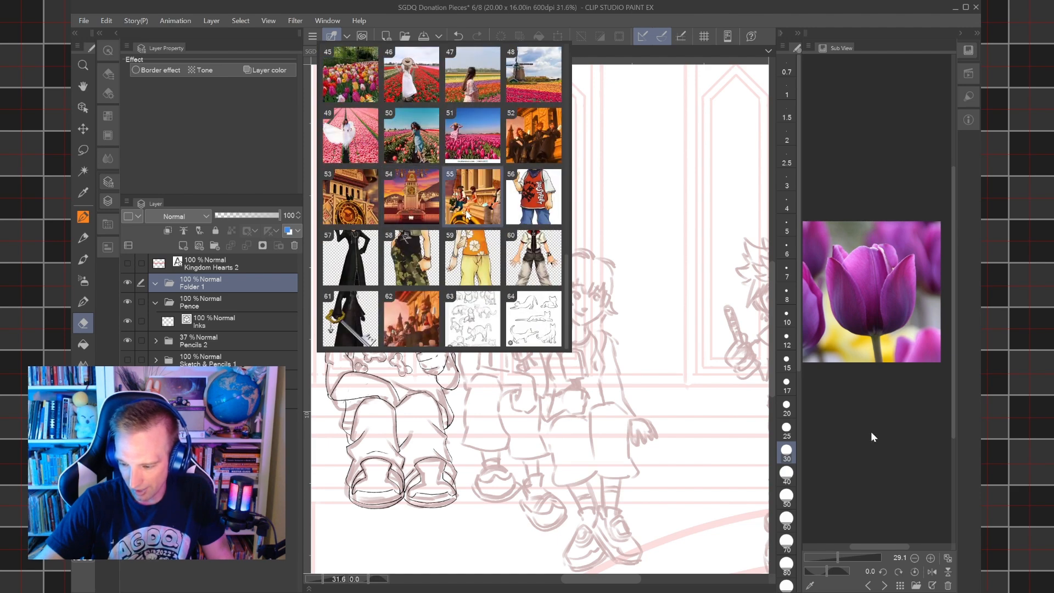
{"action": "left_click", "coordinate": [470, 213]}
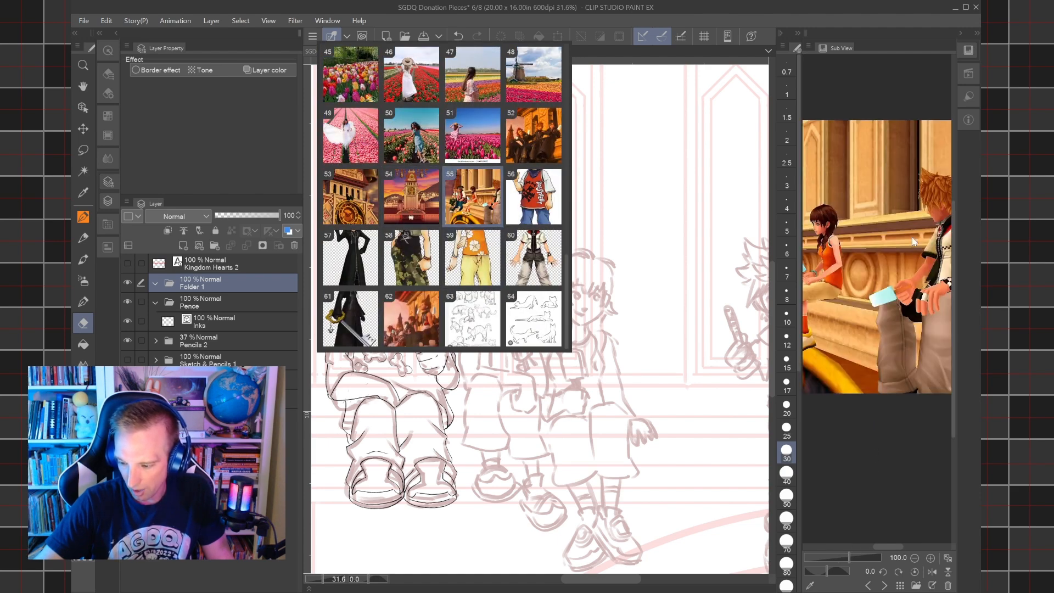
{"action": "left_click", "coordinate": [867, 137]}
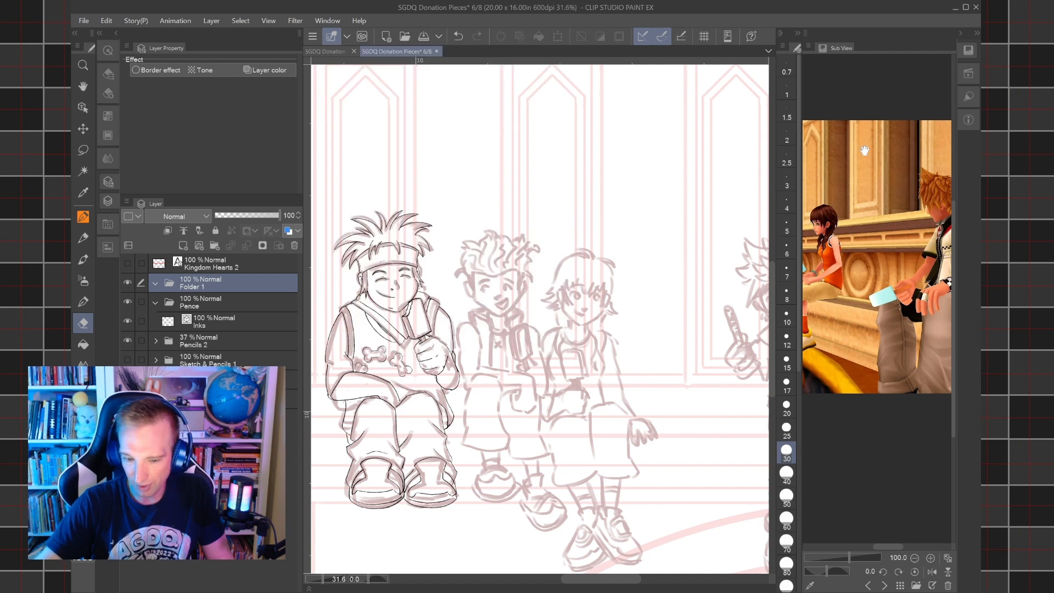
{"action": "left_click_drag", "start_coordinate": [865, 149], "coordinate": [964, 161]}
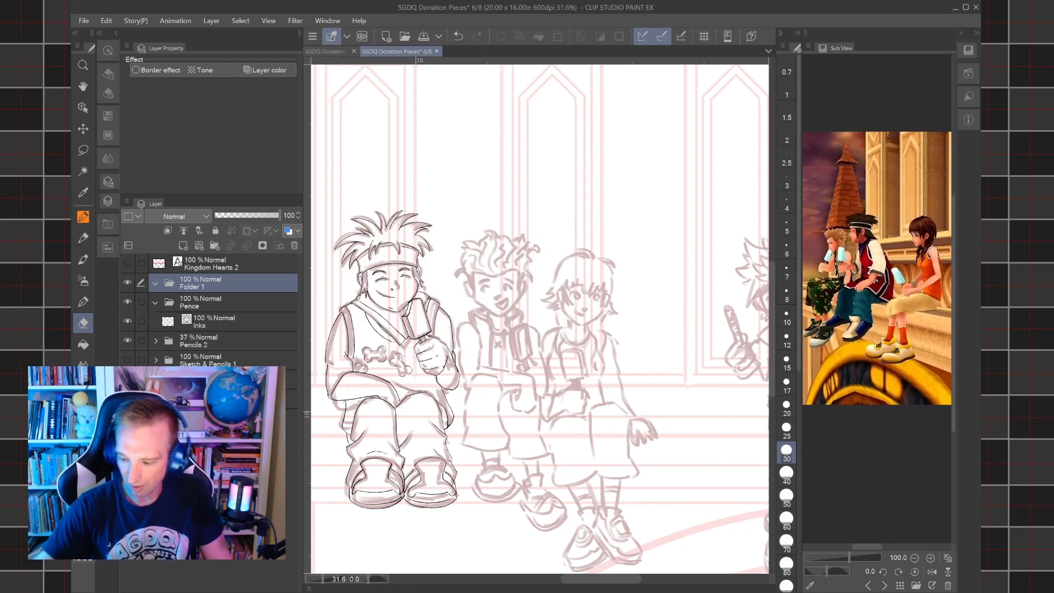
{"action": "left_click", "coordinate": [884, 586]}
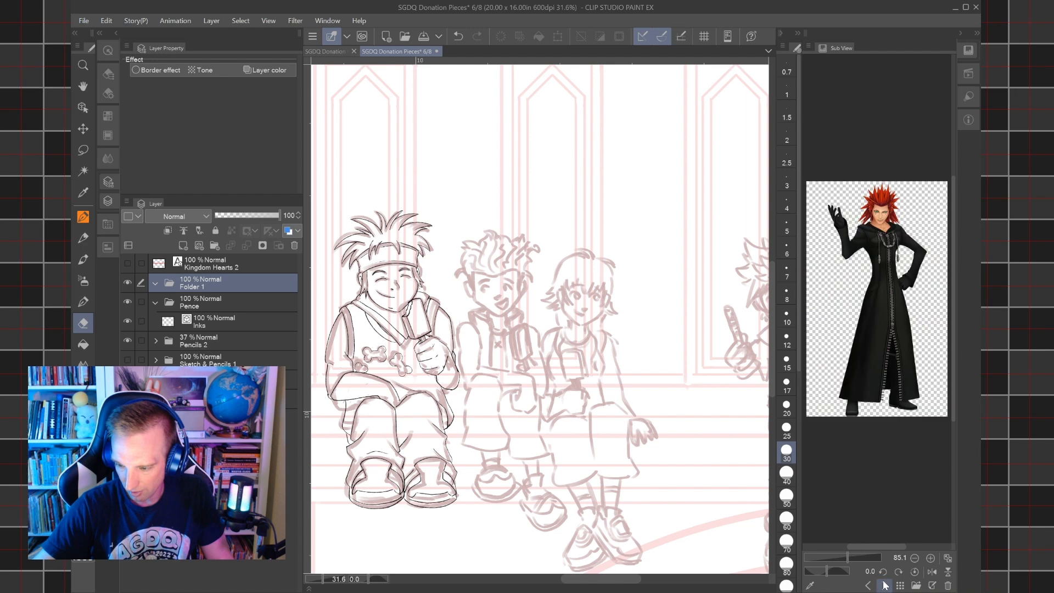
{"action": "left_click", "coordinate": [883, 584]}
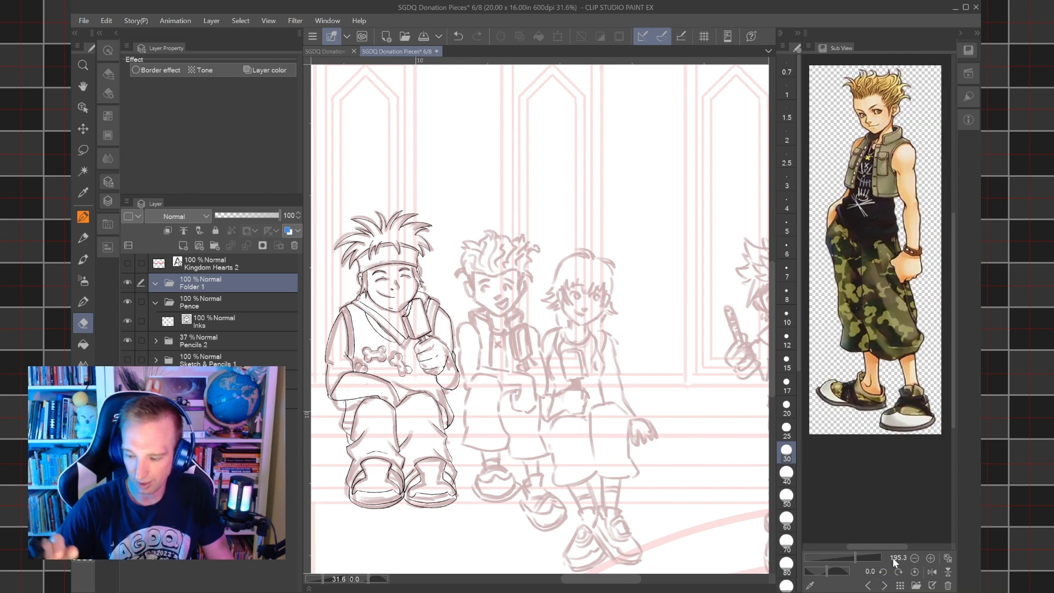
{"action": "left_click_drag", "start_coordinate": [880, 231], "coordinate": [876, 286]}
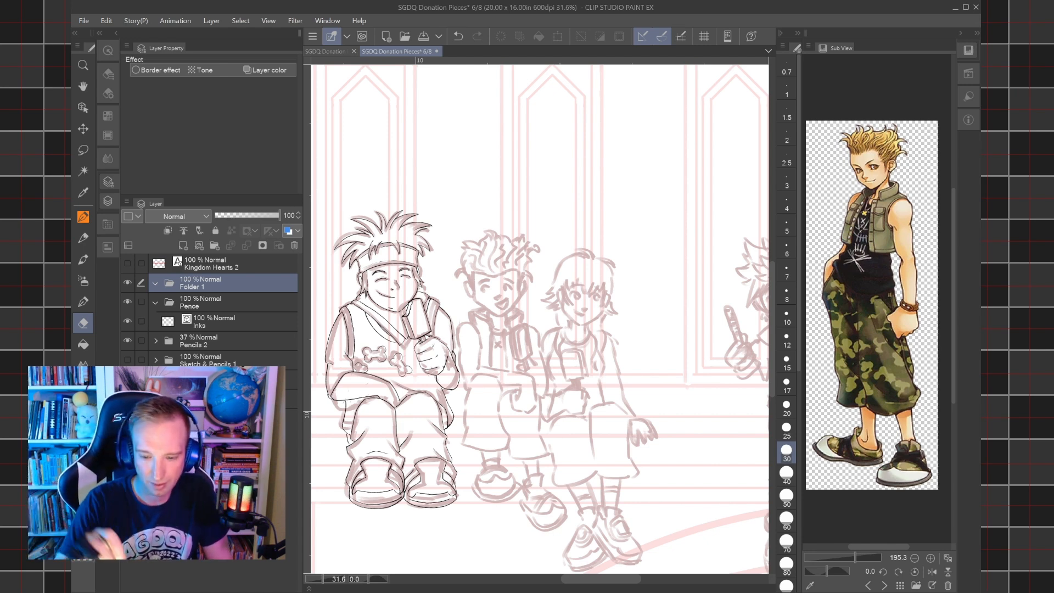
Rename the new folder Hayner and add a vector layer named Inks inside it.
{"action": "left_click_drag", "start_coordinate": [541, 319], "coordinate": [575, 302]}
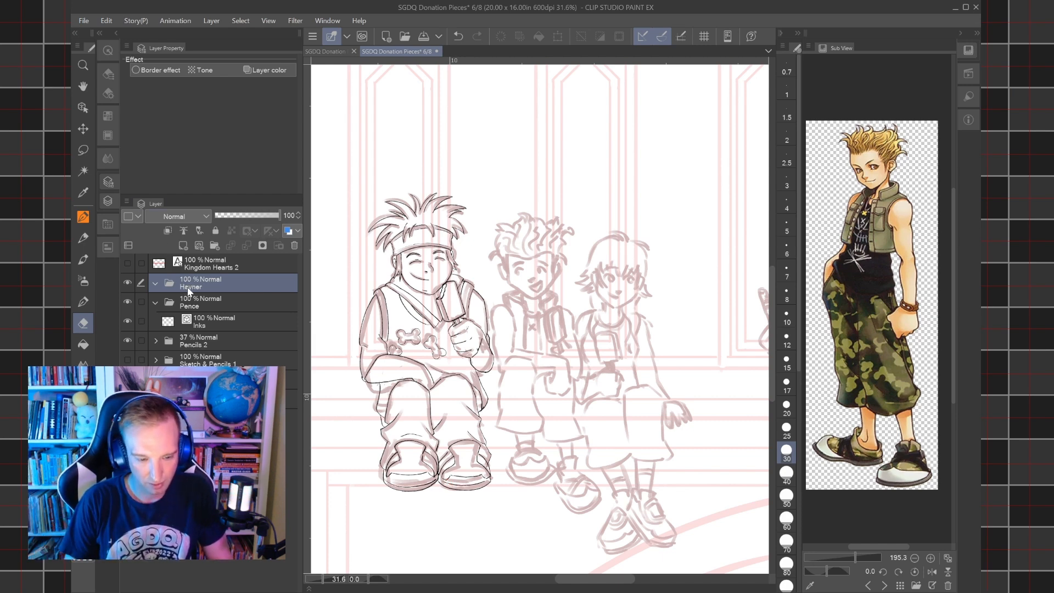
{"action": "left_click", "coordinate": [189, 246]}
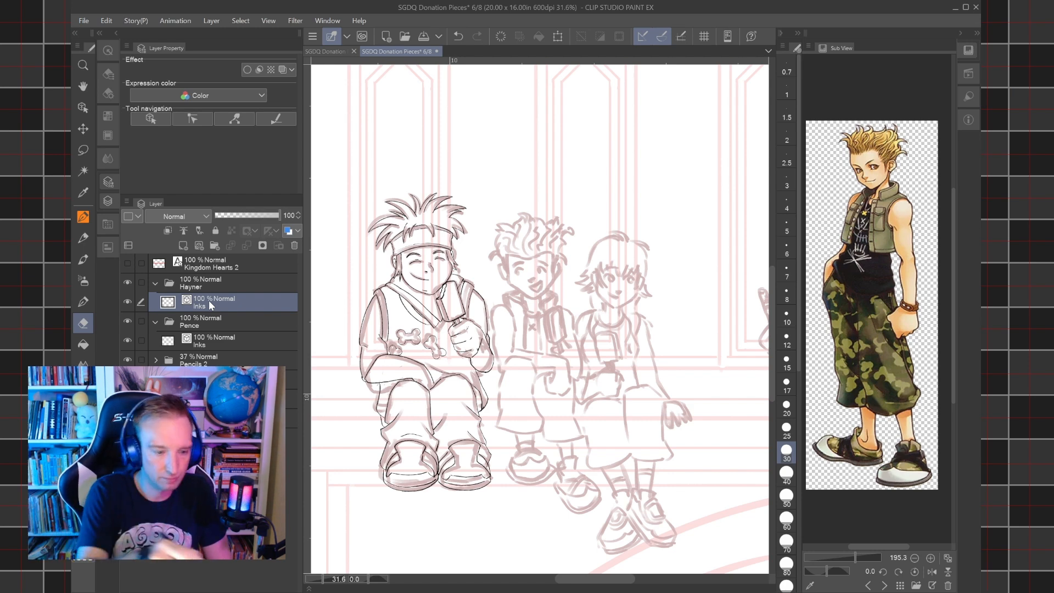
Select the にゅるペン pen for inking on Hayner's Inks layer.
{"action": "left_click", "coordinate": [83, 216]}
{"action": "left_click", "coordinate": [109, 73]}
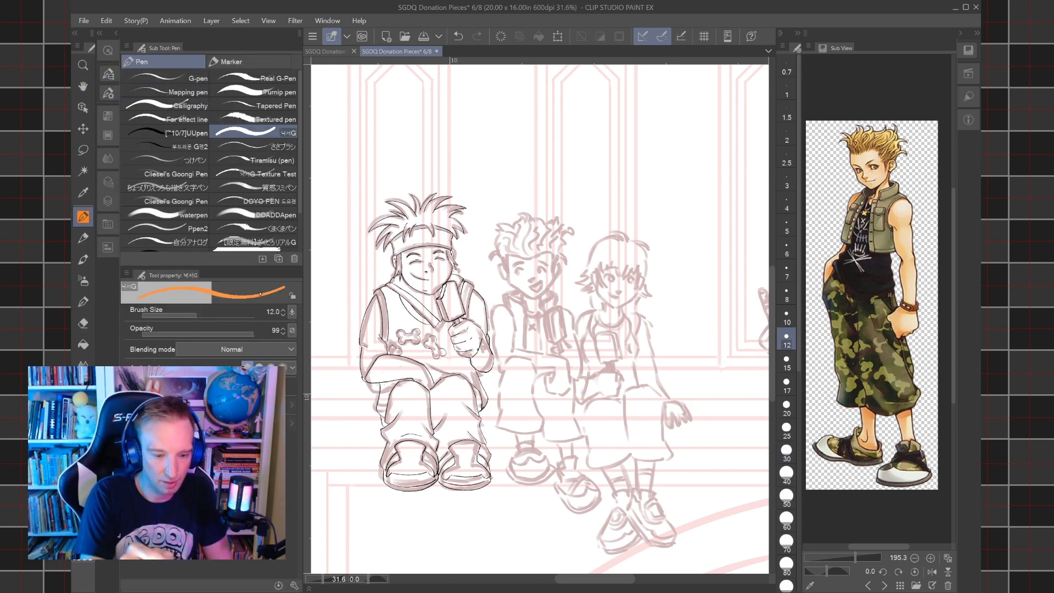
{"action": "scroll", "coordinate": [165, 165], "scroll_direction": "down", "scroll_amount": 2}
{"action": "left_click", "coordinate": [165, 222]}
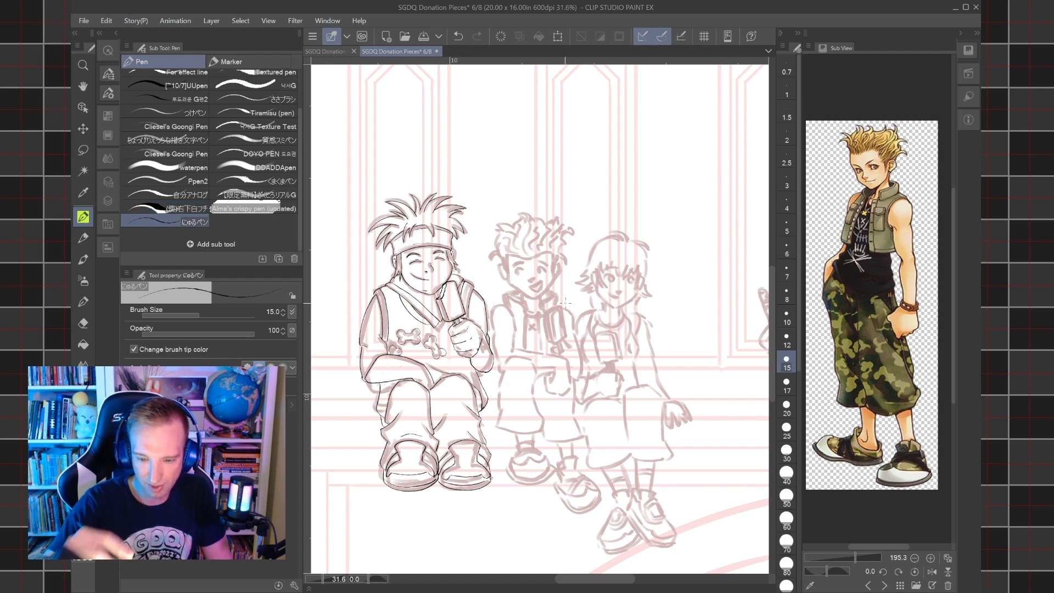
{"action": "left_click", "coordinate": [108, 115]}
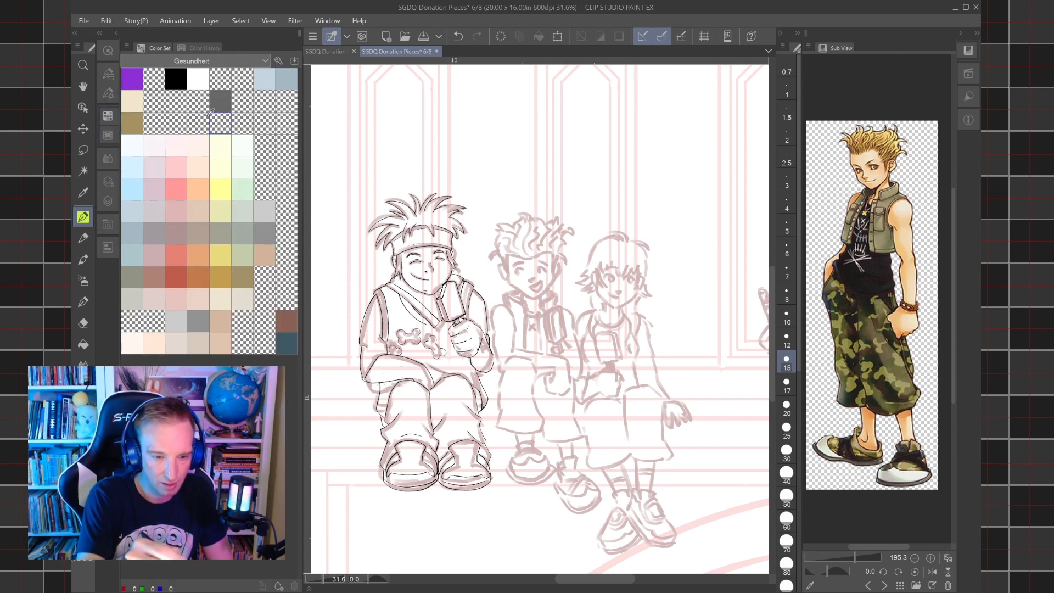
{"action": "left_click", "coordinate": [108, 182]}
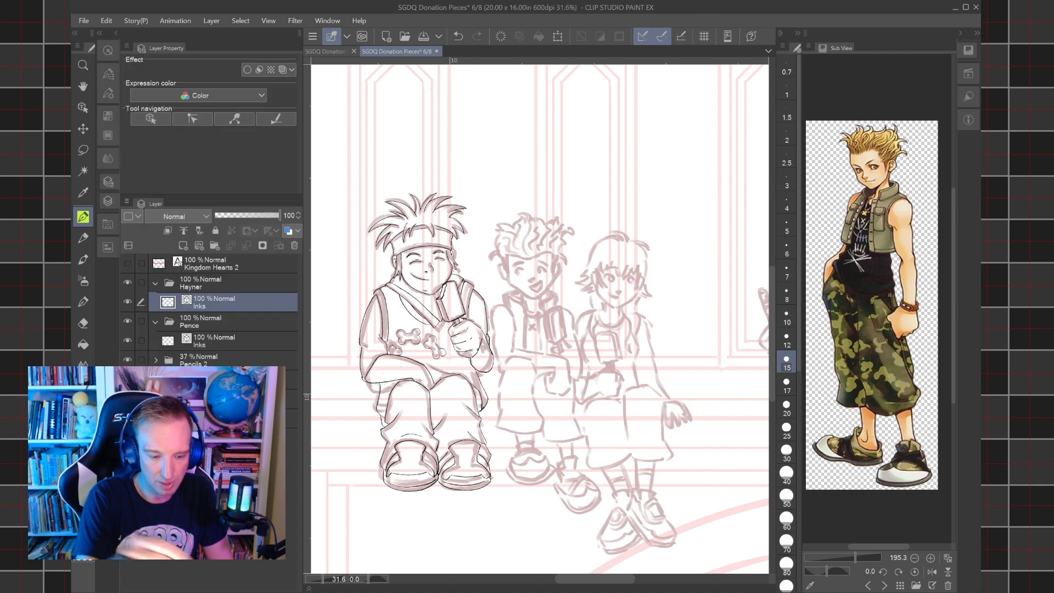
{"action": "scroll", "coordinate": [554, 242], "scroll_direction": "up", "scroll_amount": 3}
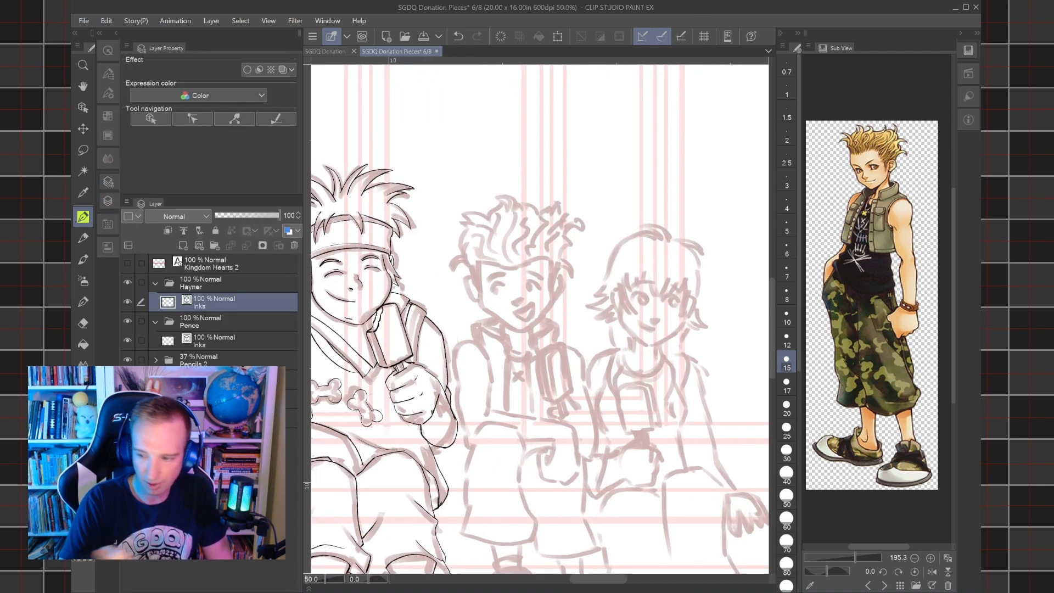
{"action": "scroll", "coordinate": [488, 270], "scroll_direction": "up", "scroll_amount": 4}
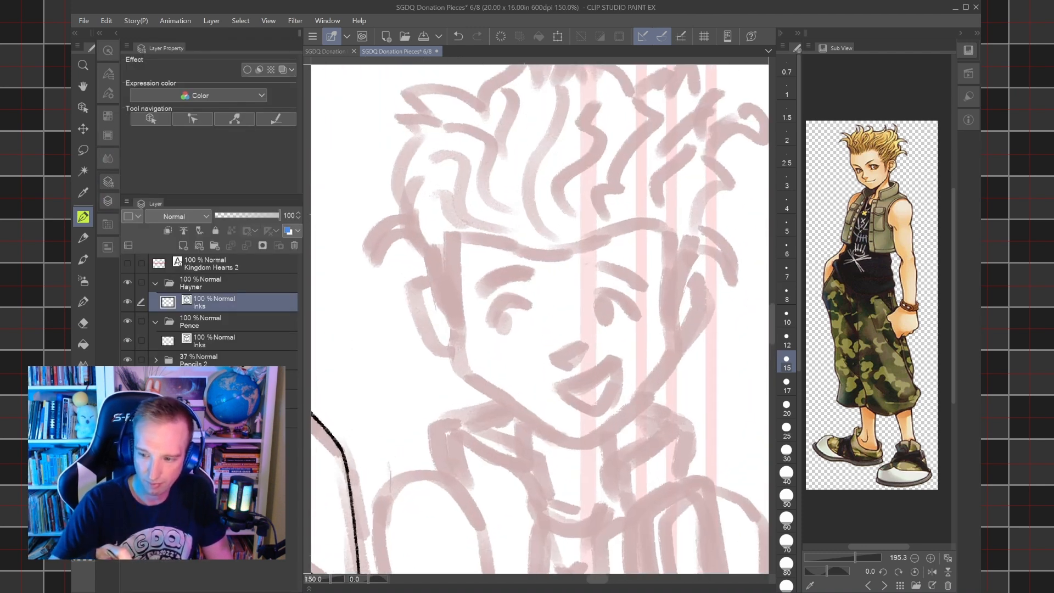
{"action": "mouse_move", "coordinate": [478, 384]}
{"action": "left_mouse_down"}
{"action": "mouse_move", "coordinate": [462, 344]}
{"action": "mouse_move", "coordinate": [462, 240]}
{"action": "left_mouse_up"}
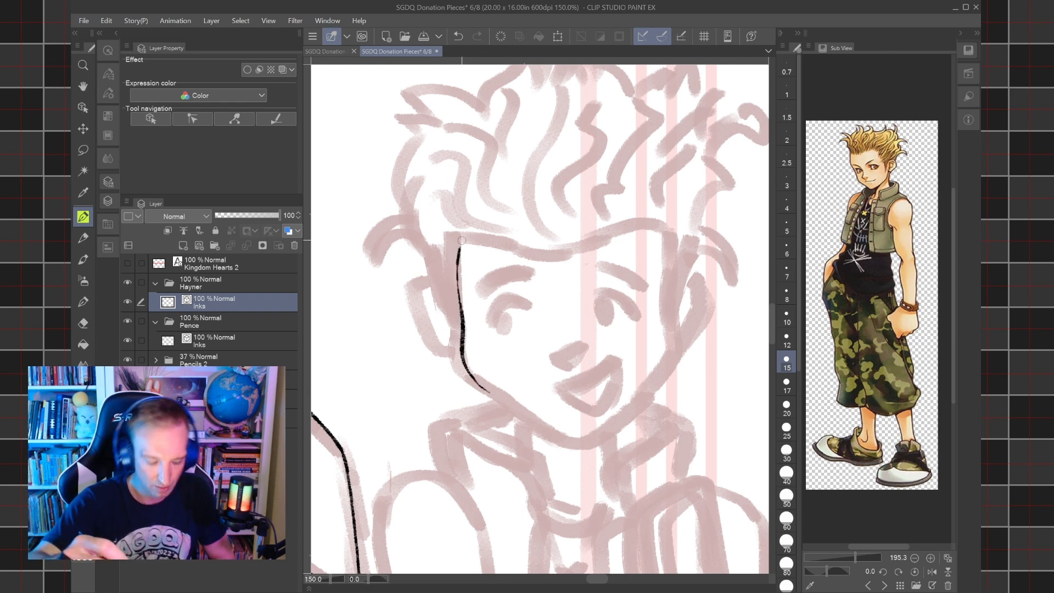
{"action": "key", "text": "ctrl+z"}
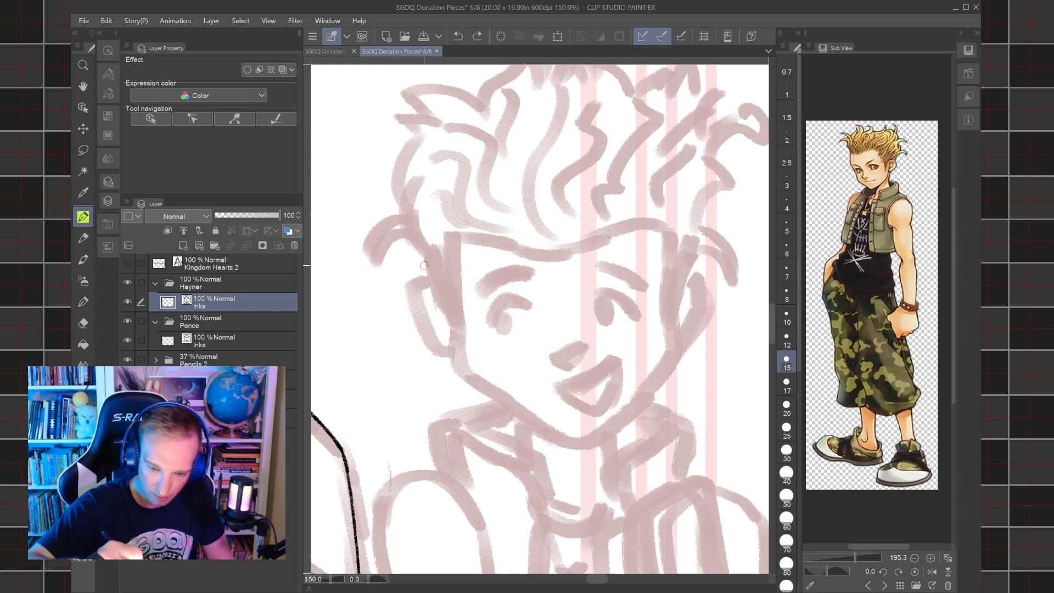
{"action": "mouse_move", "coordinate": [433, 279]}
{"action": "left_mouse_down"}
{"action": "mouse_move", "coordinate": [459, 371]}
{"action": "mouse_move", "coordinate": [545, 434]}
{"action": "left_mouse_up"}
{"action": "key", "text": "ctrl+z"}
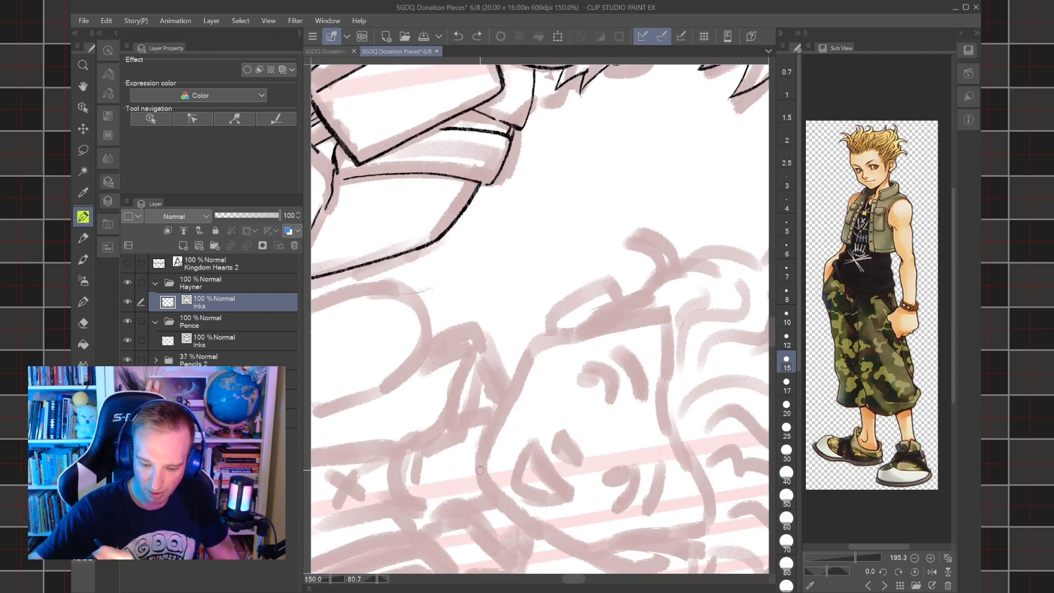
Ink the outline of Hayner's face from temple to temple, following the sketched cheeks, jaw and chin.
{"action": "mouse_move", "coordinate": [479, 468]}
{"action": "left_mouse_down"}
{"action": "mouse_move", "coordinate": [542, 340]}
{"action": "mouse_move", "coordinate": [653, 284]}
{"action": "left_mouse_up"}
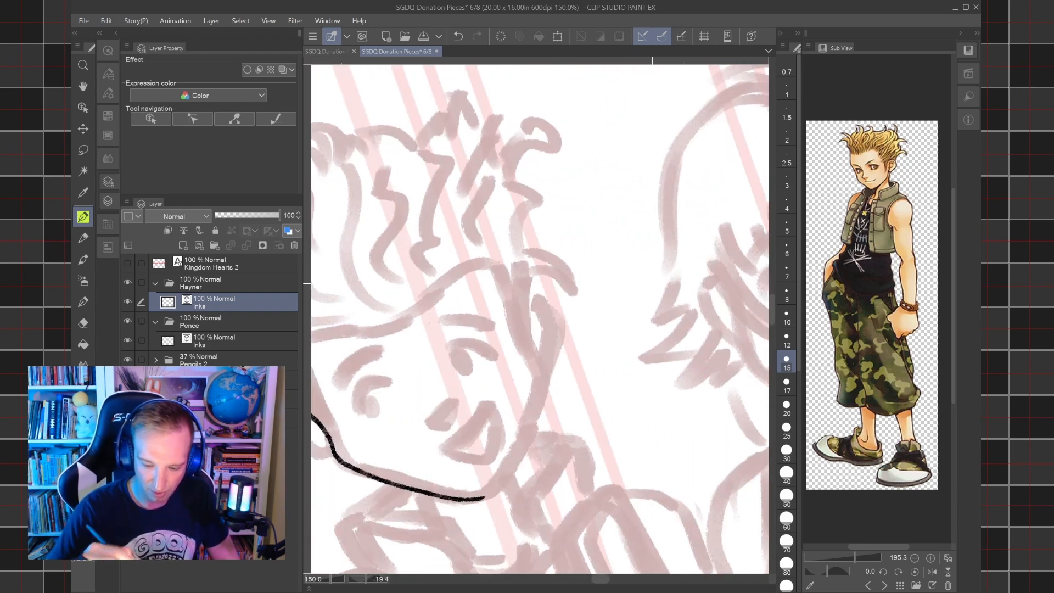
{"action": "mouse_move", "coordinate": [484, 497]}
{"action": "left_mouse_down"}
{"action": "mouse_move", "coordinate": [523, 461]}
{"action": "mouse_move", "coordinate": [557, 367]}
{"action": "left_mouse_up"}
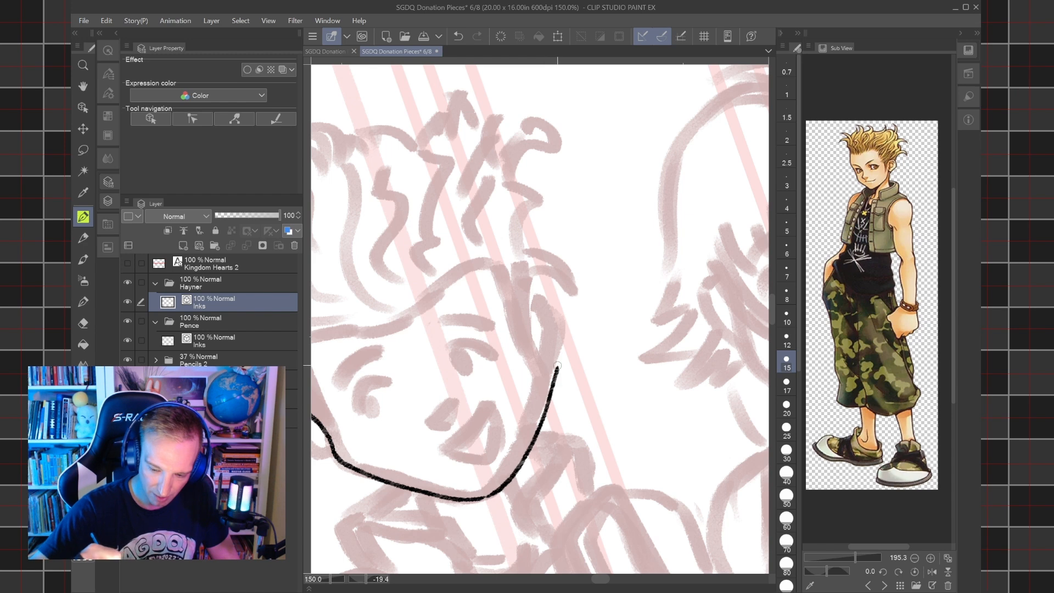
{"action": "key", "text": "ctrl+z"}
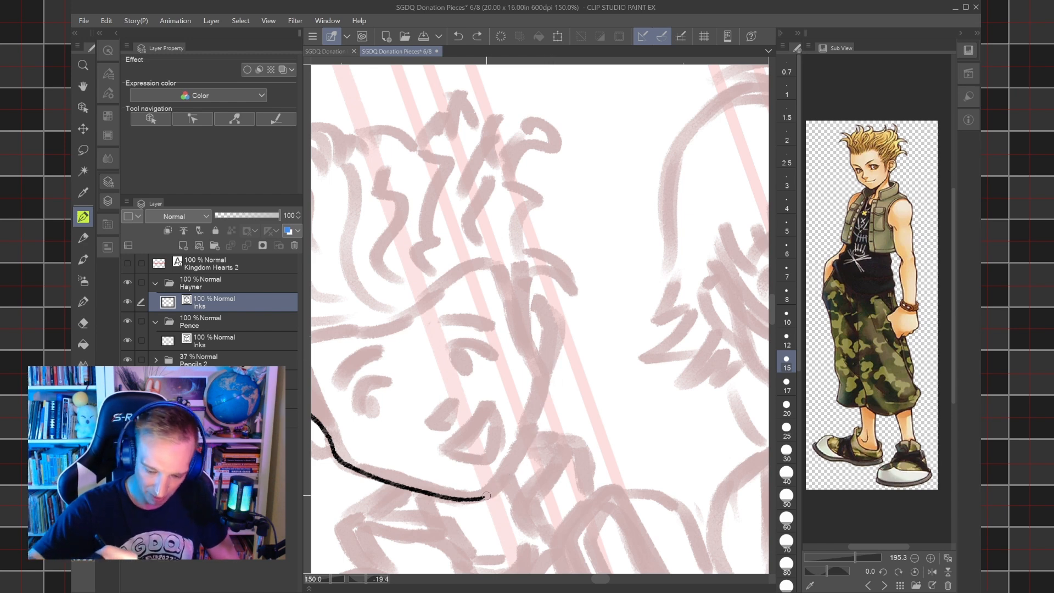
{"action": "mouse_move", "coordinate": [482, 497]}
{"action": "left_mouse_down"}
{"action": "mouse_move", "coordinate": [514, 466]}
{"action": "mouse_move", "coordinate": [543, 403]}
{"action": "mouse_move", "coordinate": [547, 357]}
{"action": "mouse_move", "coordinate": [530, 325]}
{"action": "mouse_move", "coordinate": [527, 279]}
{"action": "mouse_move", "coordinate": [588, 230]}
{"action": "left_mouse_up"}
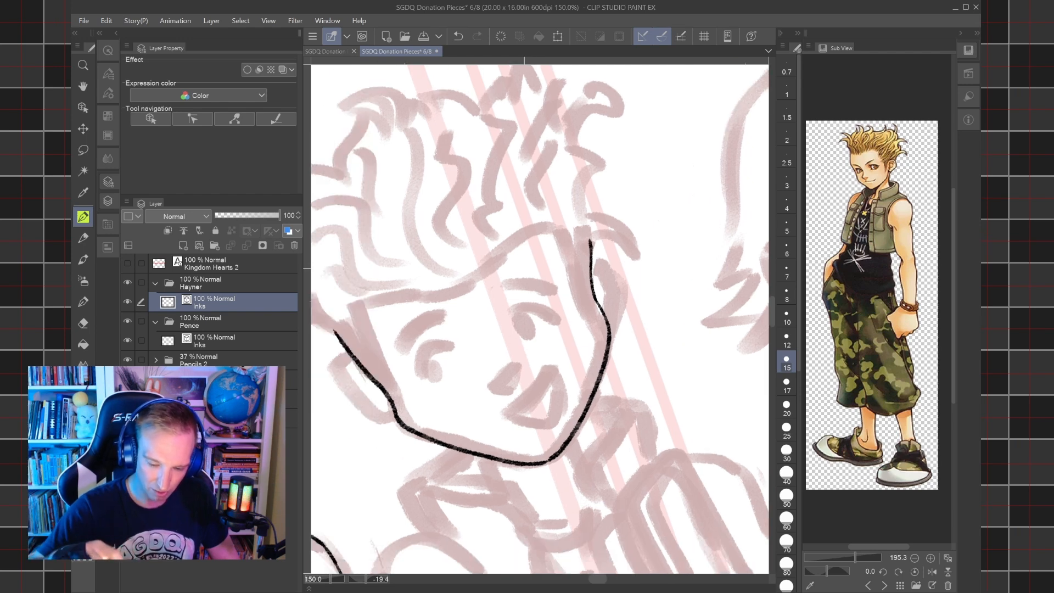
{"action": "key", "text": "ctrl+@"}
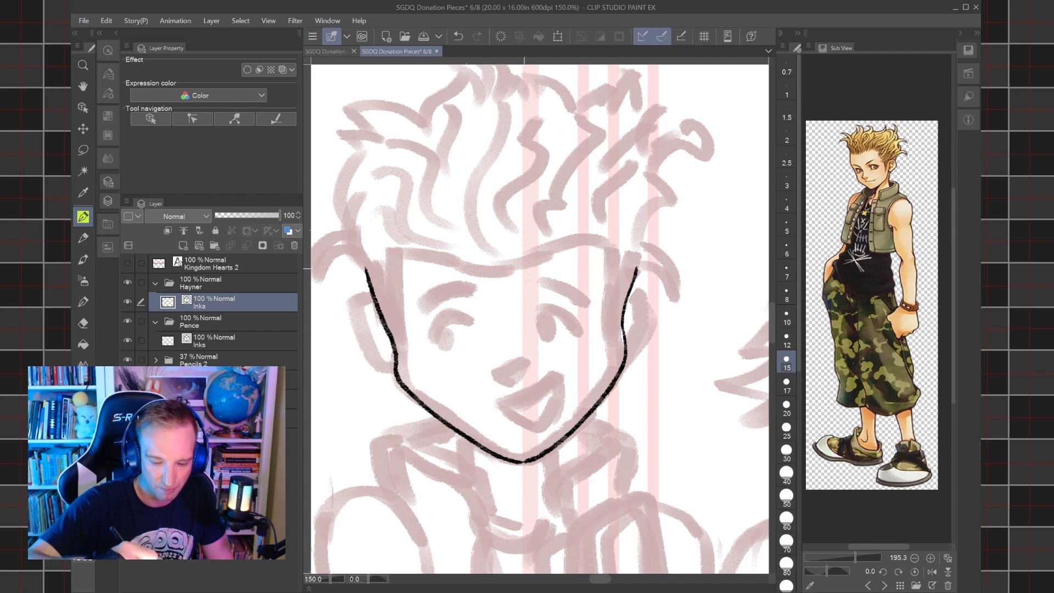
Ink both of Hayner's ears over the pencil sketch, redrawing strokes until the curves join the face outline.
{"action": "mouse_move", "coordinate": [394, 363]}
{"action": "left_mouse_down"}
{"action": "mouse_move", "coordinate": [367, 345]}
{"action": "mouse_move", "coordinate": [354, 302]}
{"action": "mouse_move", "coordinate": [365, 294]}
{"action": "left_mouse_up"}
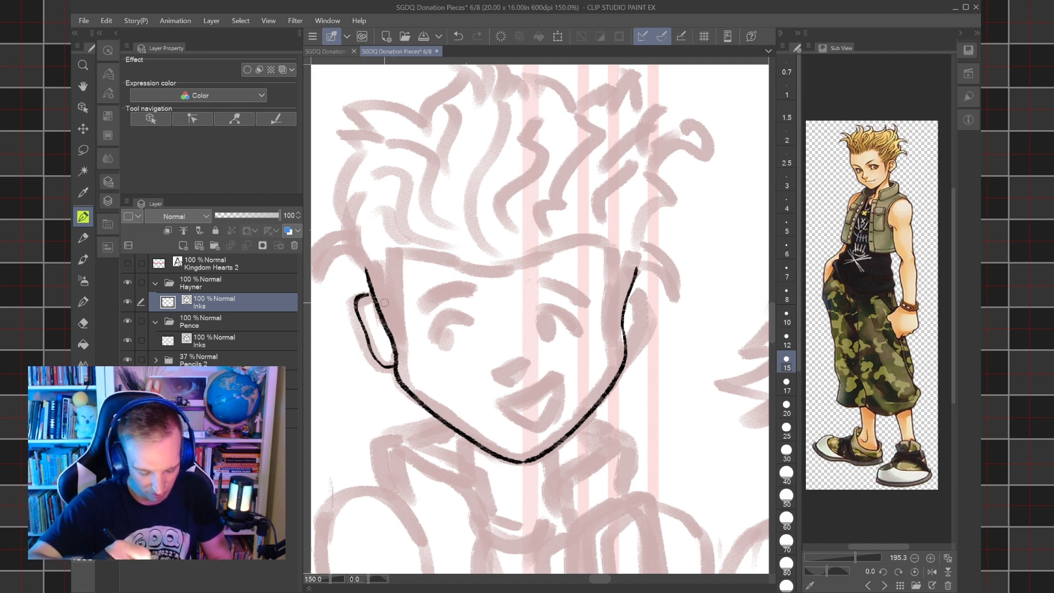
{"action": "key", "text": "ctrl+z"}
{"action": "left_click_drag", "start_coordinate": [360, 329], "coordinate": [369, 289]}
{"action": "left_click_drag", "start_coordinate": [626, 363], "coordinate": [655, 308]}
{"action": "key", "text": "ctrl+z"}
{"action": "mouse_move", "coordinate": [622, 366]}
{"action": "left_mouse_down"}
{"action": "mouse_move", "coordinate": [658, 301]}
{"action": "mouse_move", "coordinate": [647, 275]}
{"action": "mouse_move", "coordinate": [633, 277]}
{"action": "left_mouse_up"}
{"action": "key", "text": "ctrl+z"}
{"action": "mouse_move", "coordinate": [623, 365]}
{"action": "left_mouse_down"}
{"action": "mouse_move", "coordinate": [654, 300]}
{"action": "mouse_move", "coordinate": [635, 269]}
{"action": "left_mouse_up"}
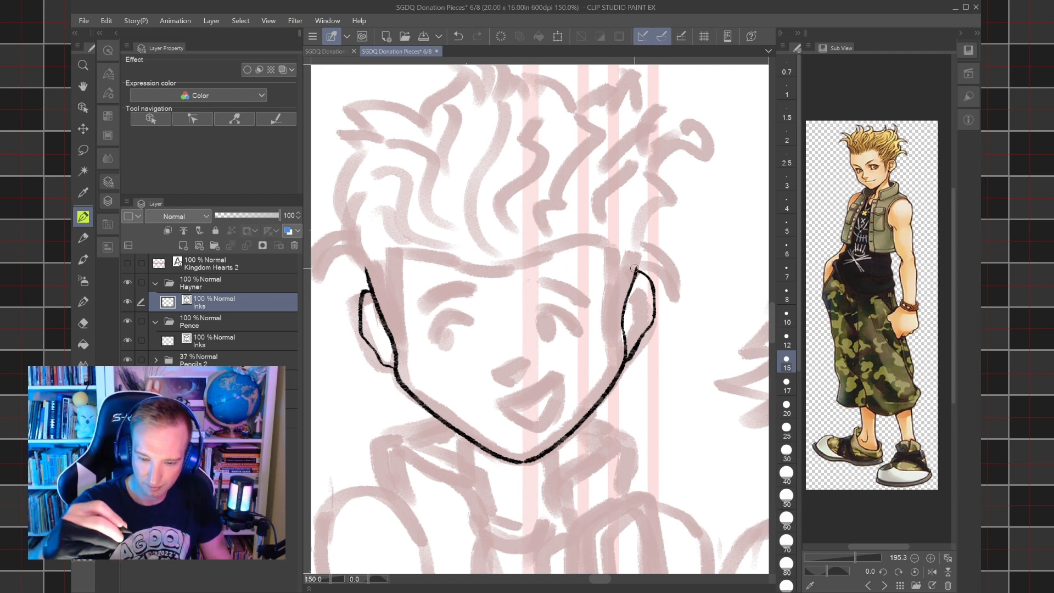
Ink the upper eyelids of both of Hayner's eyes and the round iris of the eye on the picture's left.
{"action": "mouse_move", "coordinate": [424, 332]}
{"action": "left_mouse_down"}
{"action": "mouse_move", "coordinate": [446, 314]}
{"action": "mouse_move", "coordinate": [466, 320]}
{"action": "left_mouse_up"}
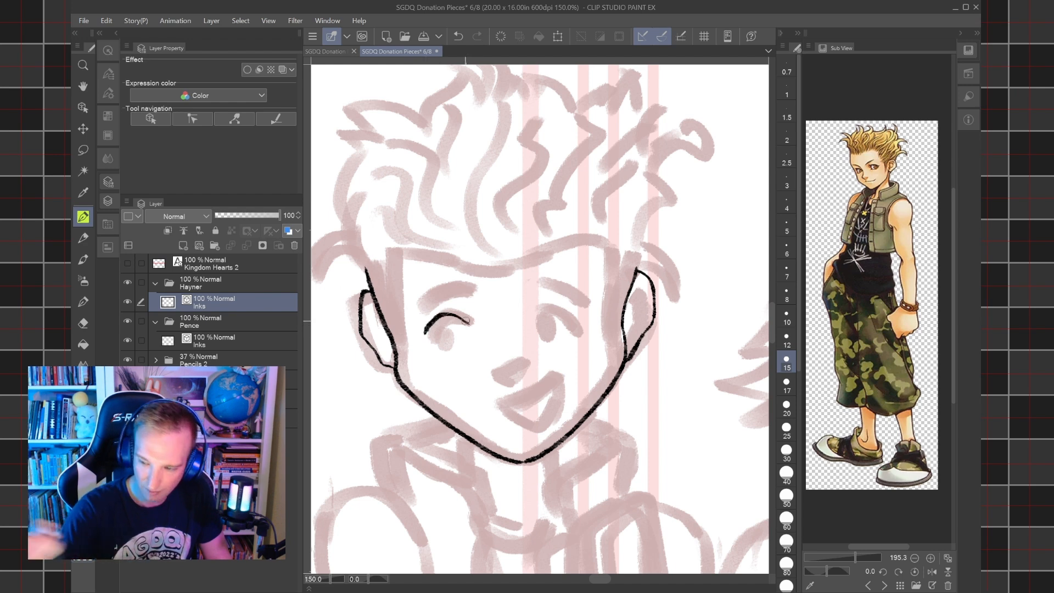
{"action": "mouse_move", "coordinate": [536, 320]}
{"action": "left_mouse_down"}
{"action": "mouse_move", "coordinate": [557, 303]}
{"action": "mouse_move", "coordinate": [584, 315]}
{"action": "left_mouse_up"}
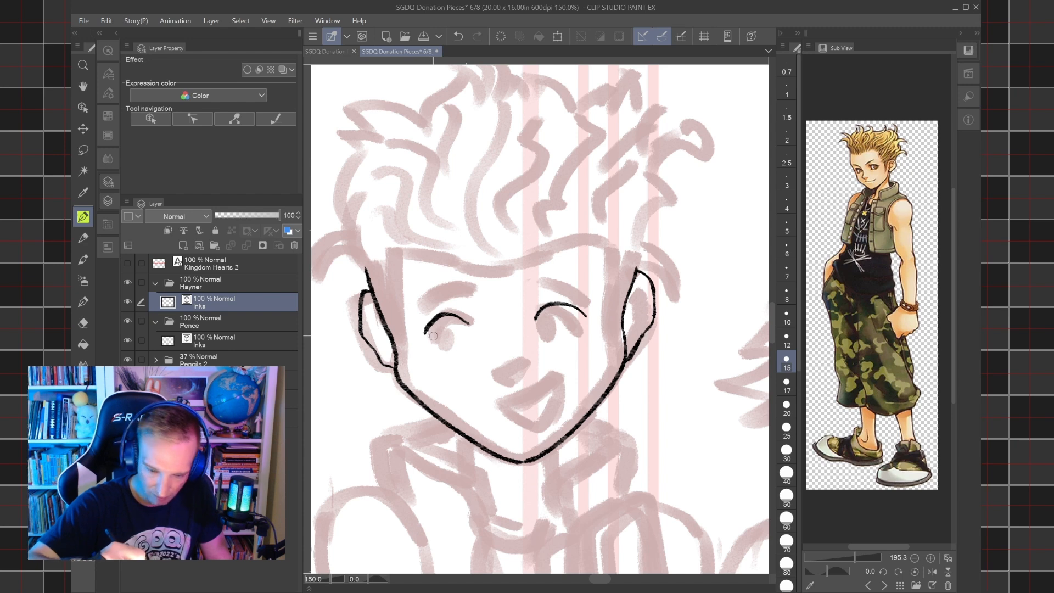
{"action": "mouse_move", "coordinate": [428, 329]}
{"action": "left_mouse_down"}
{"action": "mouse_move", "coordinate": [445, 342]}
{"action": "mouse_move", "coordinate": [441, 314]}
{"action": "left_mouse_up"}
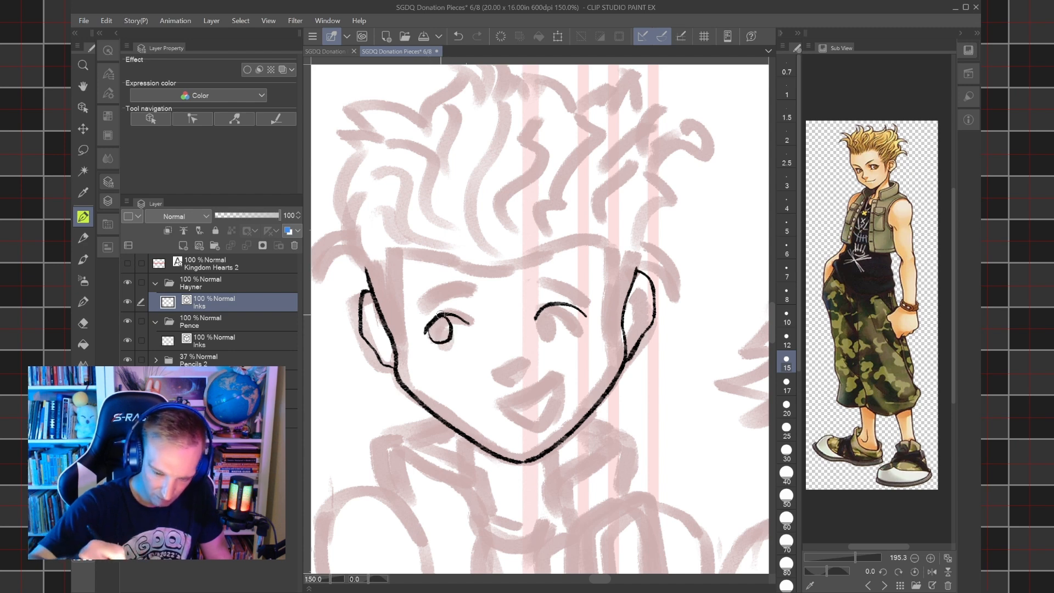
Add short corner strokes below both of Hayner's upper eyelids and ink the two eyebrows over the sketch.
{"action": "key", "text": "ctrl+minus"}
{"action": "left_click_drag", "start_coordinate": [527, 312], "coordinate": [579, 339]}
{"action": "scroll", "coordinate": [599, 330], "scroll_direction": "up", "scroll_amount": 3}
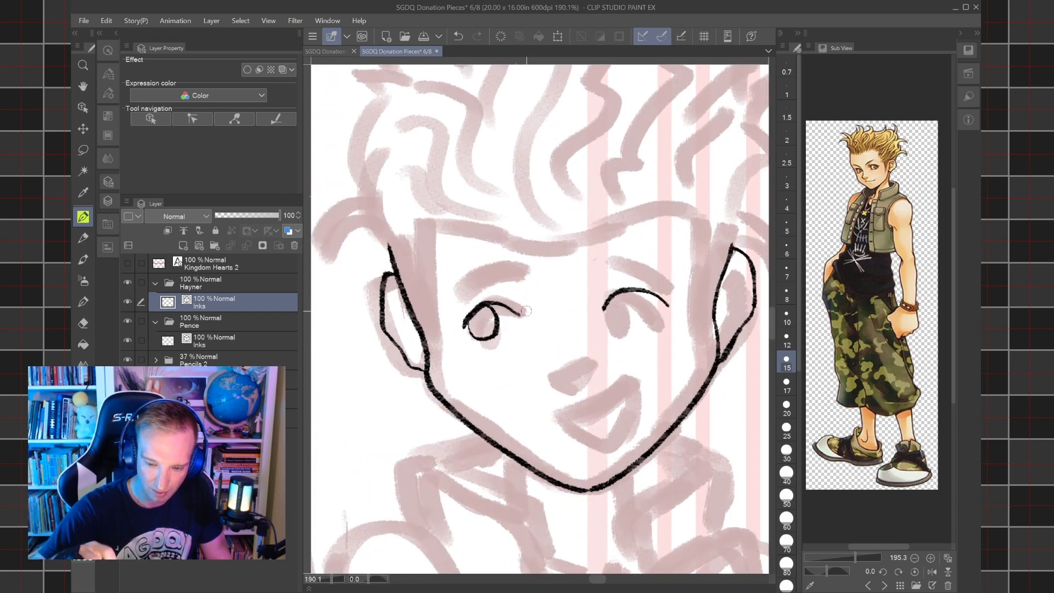
{"action": "scroll", "coordinate": [592, 340], "scroll_direction": "up", "scroll_amount": 2}
{"action": "left_click_drag", "start_coordinate": [479, 304], "coordinate": [479, 315]}
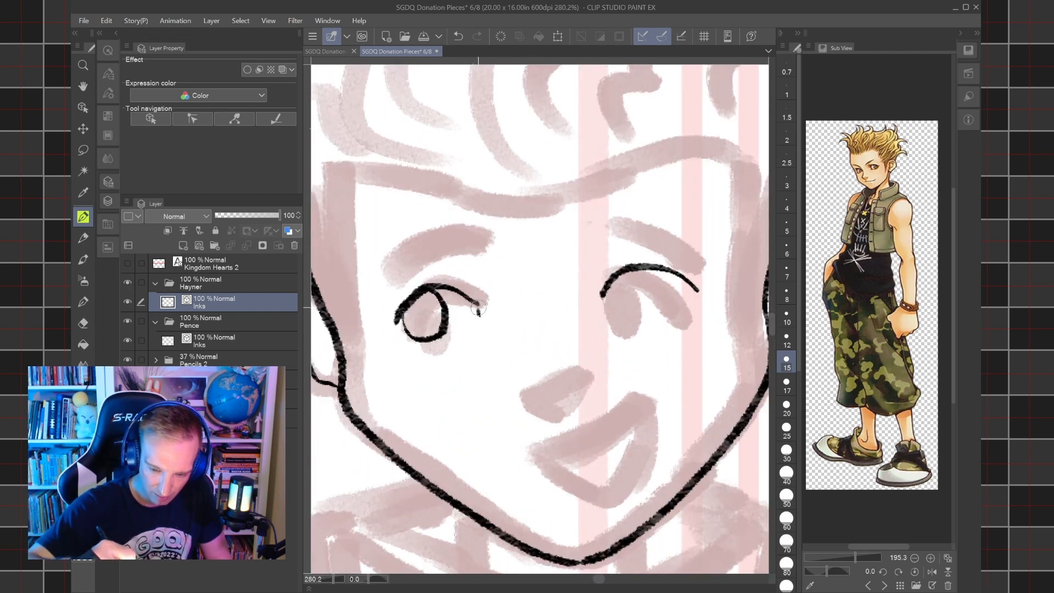
{"action": "key", "text": "ctrl+z"}
{"action": "left_click_drag", "start_coordinate": [479, 303], "coordinate": [476, 320]}
{"action": "left_click_drag", "start_coordinate": [603, 295], "coordinate": [610, 312]}
{"action": "mouse_move", "coordinate": [381, 284]}
{"action": "left_mouse_down"}
{"action": "mouse_move", "coordinate": [447, 238]}
{"action": "mouse_move", "coordinate": [479, 237]}
{"action": "left_mouse_up"}
{"action": "mouse_move", "coordinate": [617, 224]}
{"action": "left_mouse_down"}
{"action": "mouse_move", "coordinate": [674, 240]}
{"action": "mouse_move", "coordinate": [705, 266]}
{"action": "left_mouse_up"}
Ink the round iris of Hayner's eye on the picture's right, and his small angular nose.
{"action": "mouse_move", "coordinate": [605, 291]}
{"action": "left_mouse_down"}
{"action": "mouse_move", "coordinate": [641, 317]}
{"action": "mouse_move", "coordinate": [655, 299]}
{"action": "mouse_move", "coordinate": [652, 268]}
{"action": "left_mouse_up"}
{"action": "key", "text": "ctrl+z"}
{"action": "mouse_move", "coordinate": [607, 305]}
{"action": "left_mouse_down"}
{"action": "mouse_move", "coordinate": [626, 322]}
{"action": "mouse_move", "coordinate": [650, 305]}
{"action": "mouse_move", "coordinate": [637, 267]}
{"action": "left_mouse_up"}
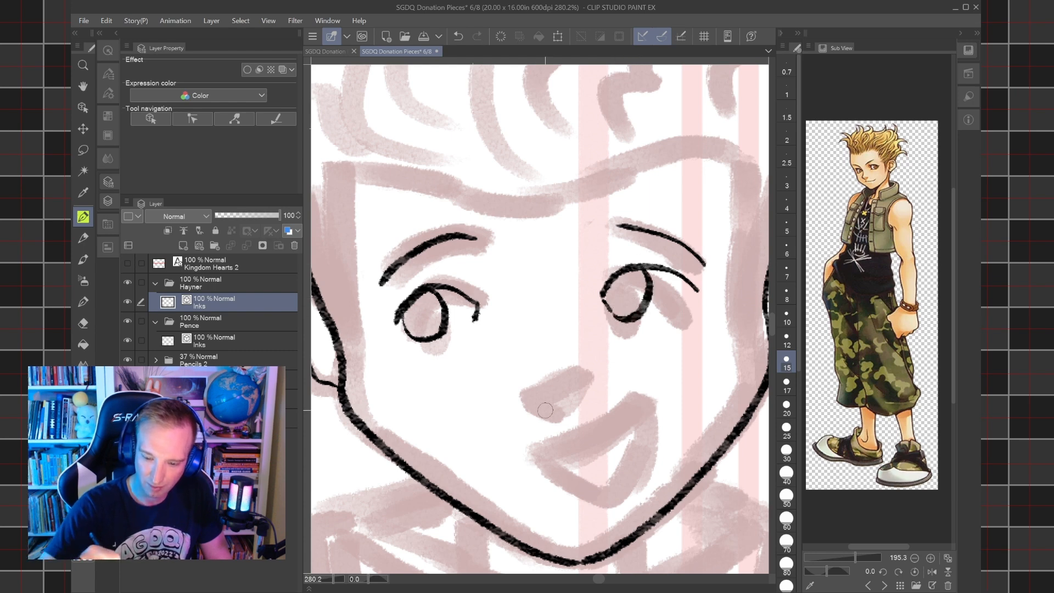
{"action": "mouse_move", "coordinate": [523, 394]}
{"action": "left_mouse_down"}
{"action": "mouse_move", "coordinate": [571, 376]}
{"action": "mouse_move", "coordinate": [571, 390]}
{"action": "mouse_move", "coordinate": [548, 407]}
{"action": "left_mouse_up"}
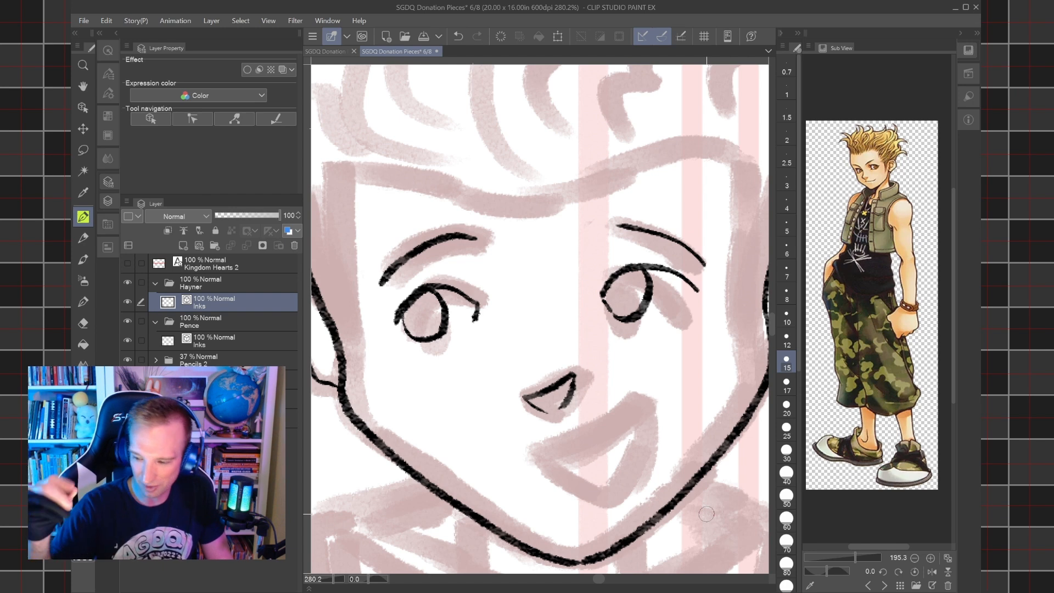
Ink Hayner's open, slanted smile and its inner tooth line over the pencil sketch.
{"action": "mouse_move", "coordinate": [707, 514]}
{"action": "left_mouse_down"}
{"action": "mouse_move", "coordinate": [703, 487]}
{"action": "mouse_move", "coordinate": [678, 455]}
{"action": "left_mouse_up"}
{"action": "scroll", "coordinate": [588, 340], "scroll_direction": "down", "scroll_amount": 2}
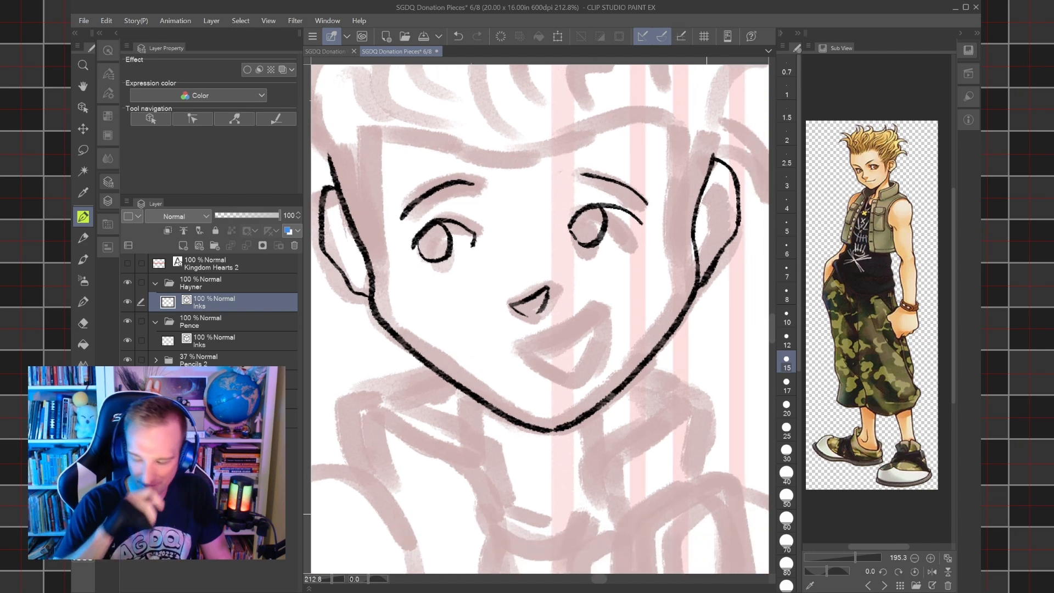
{"action": "mouse_move", "coordinate": [524, 349]}
{"action": "left_mouse_down"}
{"action": "mouse_move", "coordinate": [585, 326]}
{"action": "mouse_move", "coordinate": [607, 302]}
{"action": "left_mouse_up"}
{"action": "mouse_move", "coordinate": [527, 348]}
{"action": "left_mouse_down"}
{"action": "mouse_move", "coordinate": [571, 378]}
{"action": "mouse_move", "coordinate": [604, 340]}
{"action": "mouse_move", "coordinate": [607, 303]}
{"action": "mouse_move", "coordinate": [558, 354]}
{"action": "mouse_move", "coordinate": [599, 334]}
{"action": "mouse_move", "coordinate": [597, 386]}
{"action": "left_mouse_up"}
Ink the curved hair tuft above the ear on the picture's left, redrawing its first stroke.
{"action": "scroll", "coordinate": [598, 333], "scroll_direction": "down", "scroll_amount": 2}
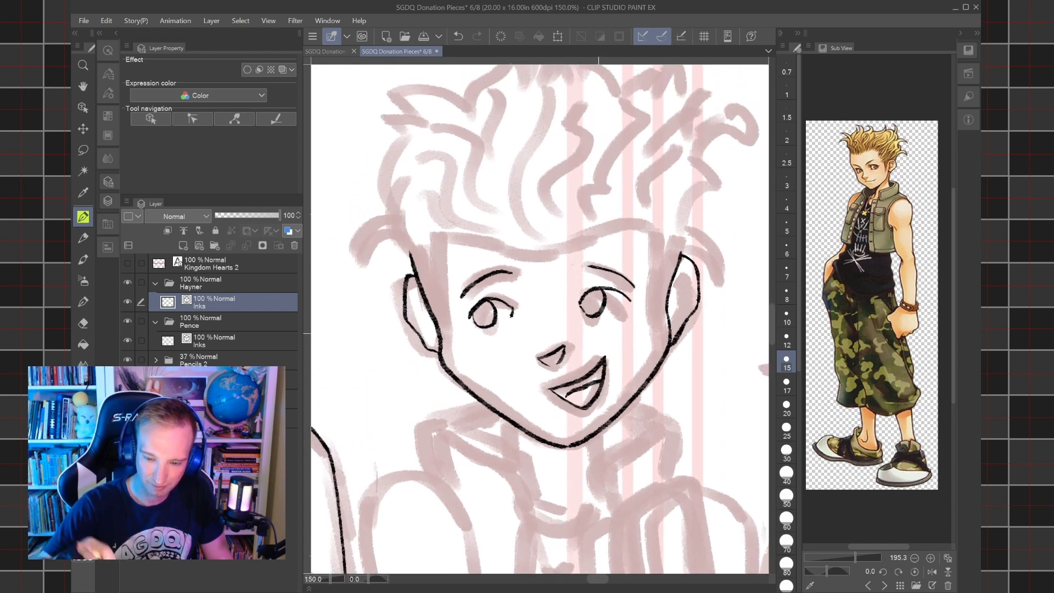
{"action": "left_click_drag", "start_coordinate": [599, 333], "coordinate": [699, 361]}
{"action": "mouse_move", "coordinate": [453, 300]}
{"action": "left_mouse_down"}
{"action": "mouse_move", "coordinate": [479, 268]}
{"action": "mouse_move", "coordinate": [506, 280]}
{"action": "left_mouse_up"}
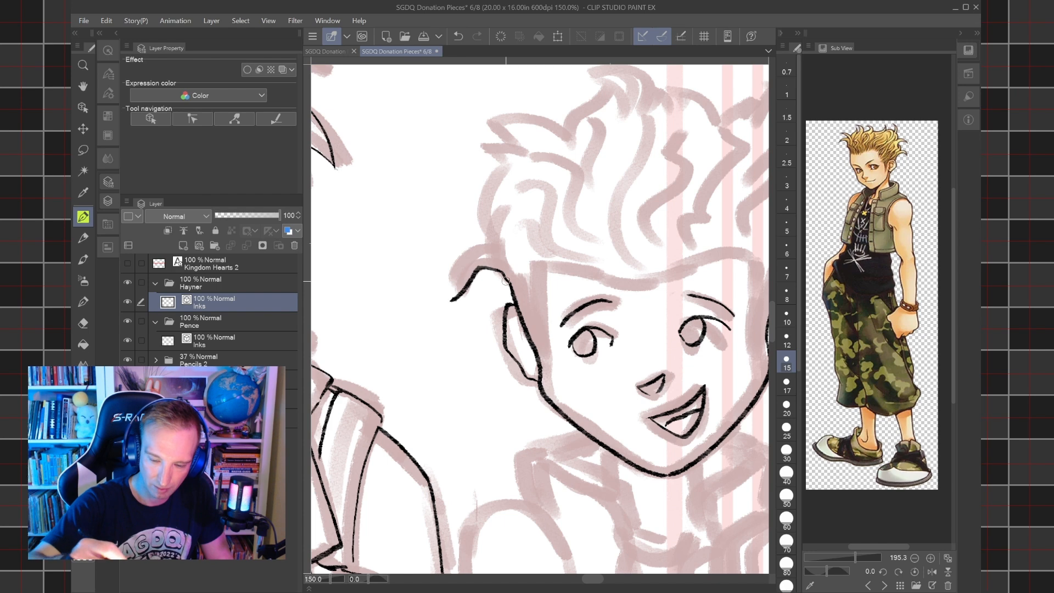
{"action": "key", "text": "ctrl+z"}
{"action": "mouse_move", "coordinate": [448, 299]}
{"action": "left_mouse_down"}
{"action": "mouse_move", "coordinate": [477, 281]}
{"action": "mouse_move", "coordinate": [508, 301]}
{"action": "mouse_move", "coordinate": [458, 291]}
{"action": "mouse_move", "coordinate": [471, 251]}
{"action": "mouse_move", "coordinate": [491, 256]}
{"action": "mouse_move", "coordinate": [468, 310]}
{"action": "left_mouse_up"}
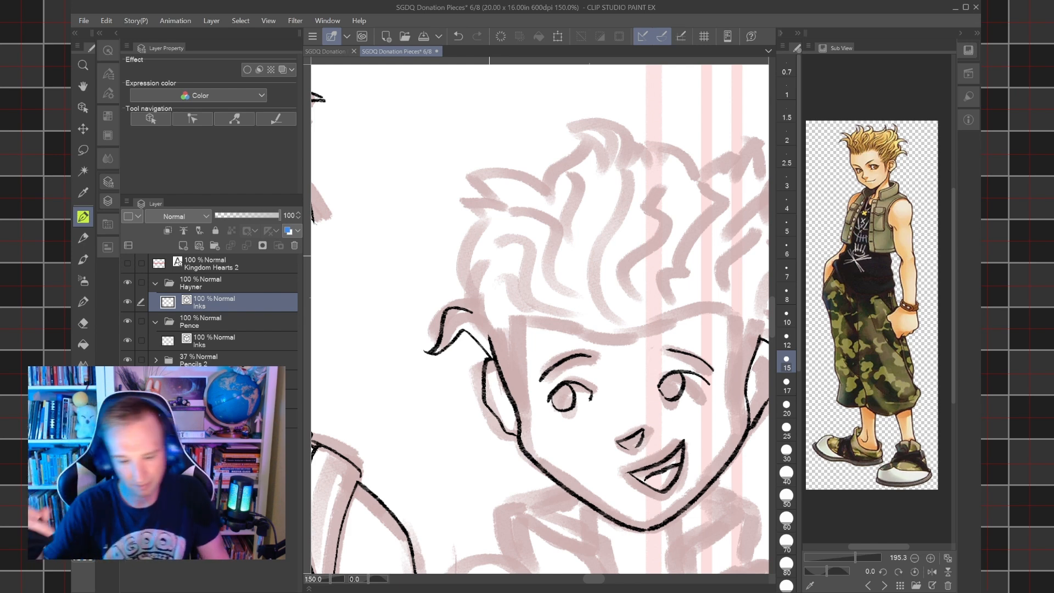
Ink the temple lines on both sides of Hayner's face and two short hairline strokes near each.
{"action": "left_click_drag", "start_coordinate": [490, 256], "coordinate": [397, 243]}
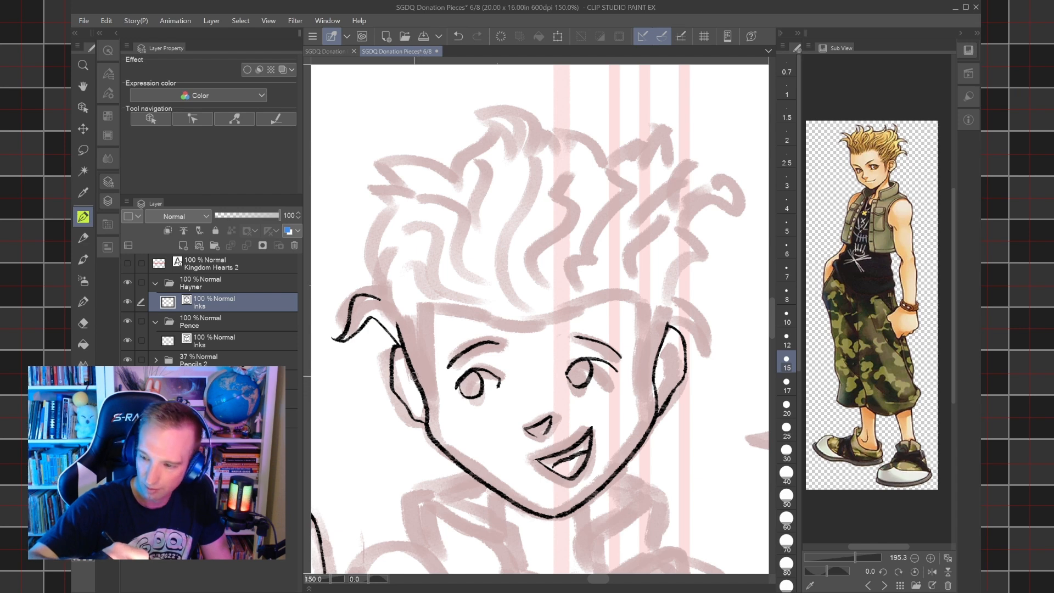
{"action": "left_click_drag", "start_coordinate": [421, 386], "coordinate": [434, 304]}
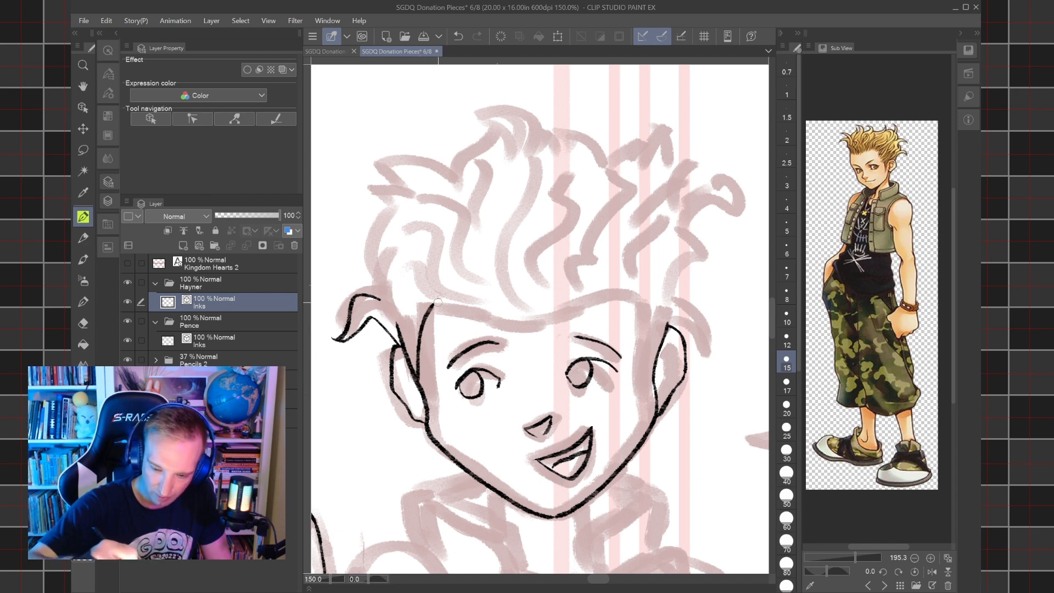
{"action": "left_click_drag", "start_coordinate": [652, 378], "coordinate": [638, 299]}
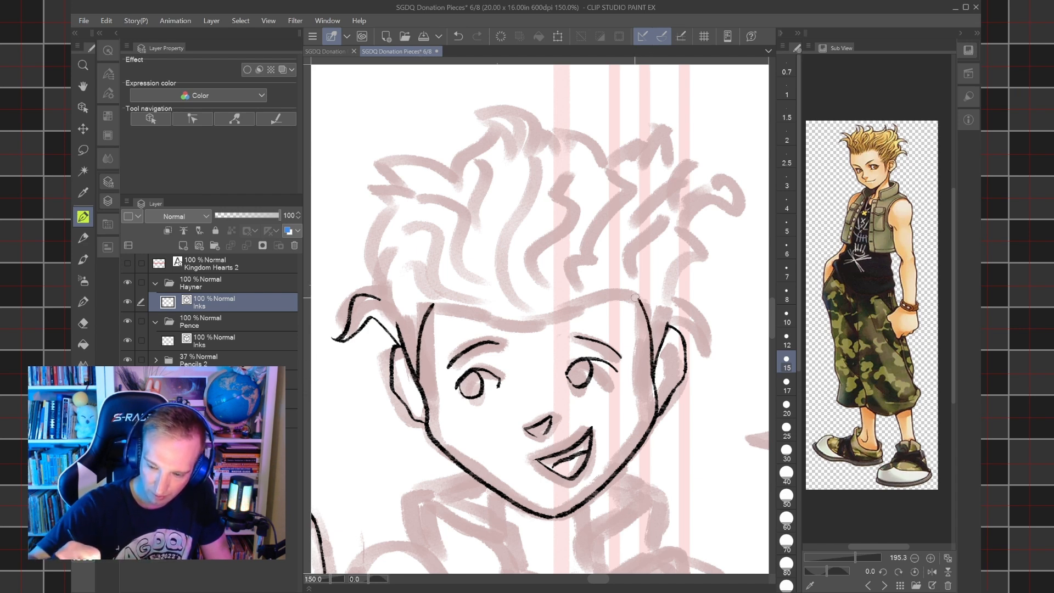
{"action": "mouse_move", "coordinate": [433, 301]}
{"action": "left_mouse_down"}
{"action": "mouse_move", "coordinate": [443, 314]}
{"action": "mouse_move", "coordinate": [448, 293]}
{"action": "left_mouse_up"}
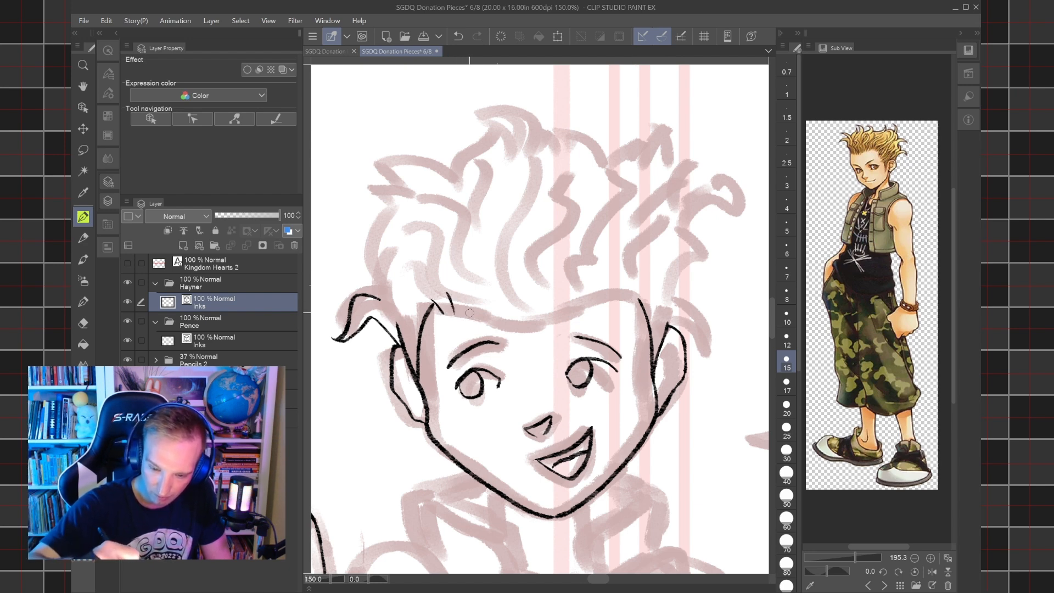
{"action": "left_click_drag", "start_coordinate": [639, 309], "coordinate": [635, 286]}
{"action": "left_click_drag", "start_coordinate": [619, 303], "coordinate": [629, 279]}
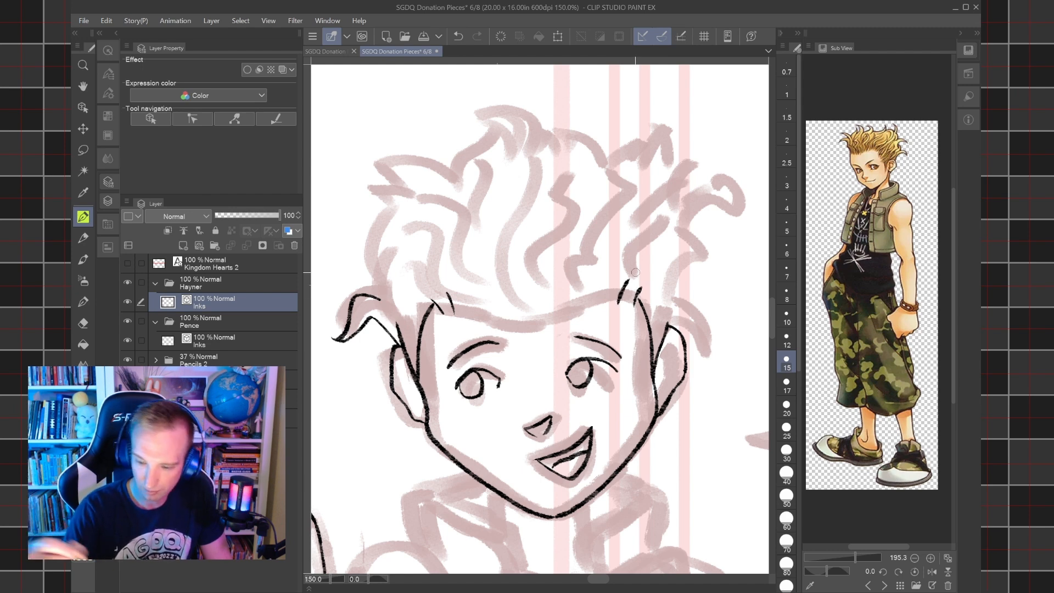
Ink a diagonal hairline stroke across the top of each temple line, undoing and redrawing unsatisfactory attempts.
{"action": "left_click_drag", "start_coordinate": [430, 327], "coordinate": [397, 292]}
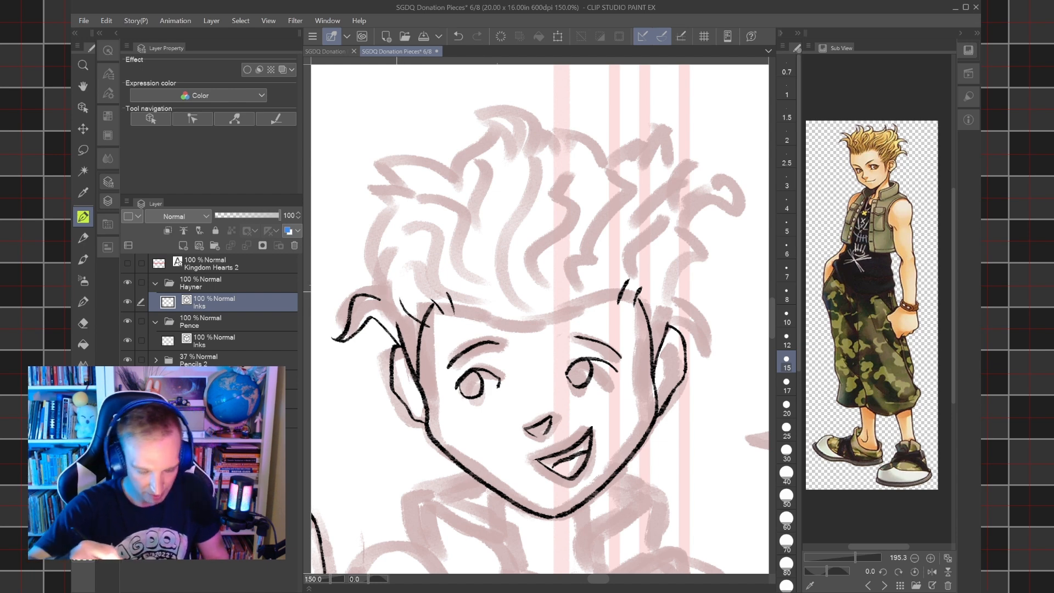
{"action": "key", "text": "ctrl+z"}
{"action": "mouse_move", "coordinate": [430, 329]}
{"action": "left_mouse_down"}
{"action": "mouse_move", "coordinate": [391, 292]}
{"action": "mouse_move", "coordinate": [422, 329]}
{"action": "mouse_move", "coordinate": [455, 226]}
{"action": "left_mouse_up"}
{"action": "key", "text": "ctrl+z"}
{"action": "key", "text": "ctrl+z"}
{"action": "scroll", "coordinate": [421, 328], "scroll_direction": "up", "scroll_amount": 3}
{"action": "scroll", "coordinate": [463, 216], "scroll_direction": "right", "scroll_amount": 3}
{"action": "left_click_drag", "start_coordinate": [644, 396], "coordinate": [713, 323]}
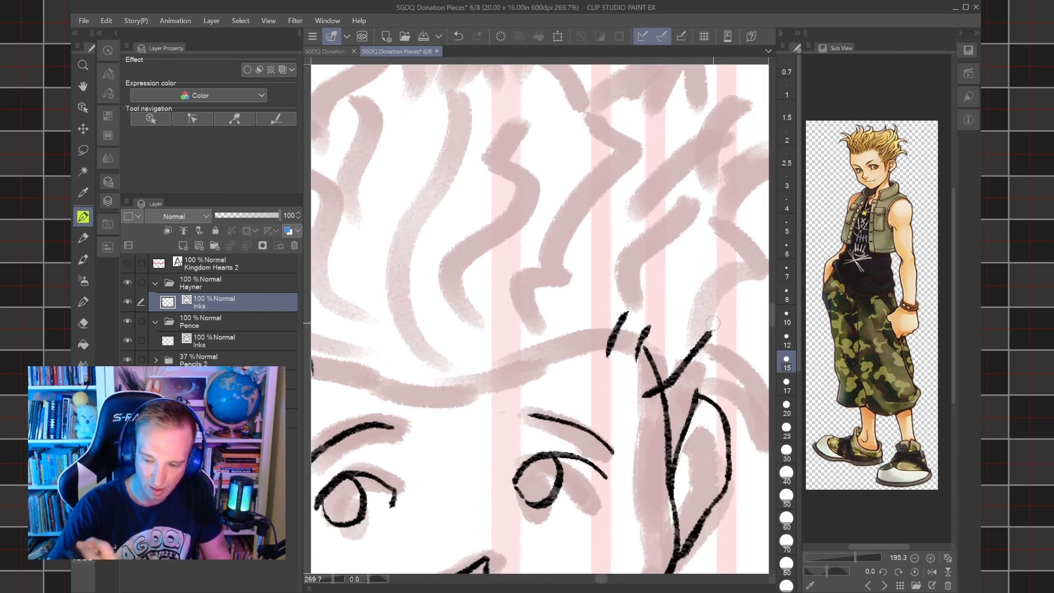
Erase the temple line ends that stick out past the diagonal hairline strokes, using a smaller eraser.
{"action": "scroll", "coordinate": [713, 323], "scroll_direction": "down", "scroll_amount": 3}
{"action": "key", "text": "e"}
{"action": "left_click_drag", "start_coordinate": [644, 369], "coordinate": [649, 354]}
{"action": "key", "text": "ctrl+z"}
{"action": "key", "text": "bracketleft"}
{"action": "key", "text": "bracketleft"}
{"action": "key", "text": "bracketleft"}
{"action": "left_click_drag", "start_coordinate": [654, 359], "coordinate": [645, 368]}
{"action": "left_click_drag", "start_coordinate": [404, 362], "coordinate": [421, 378]}
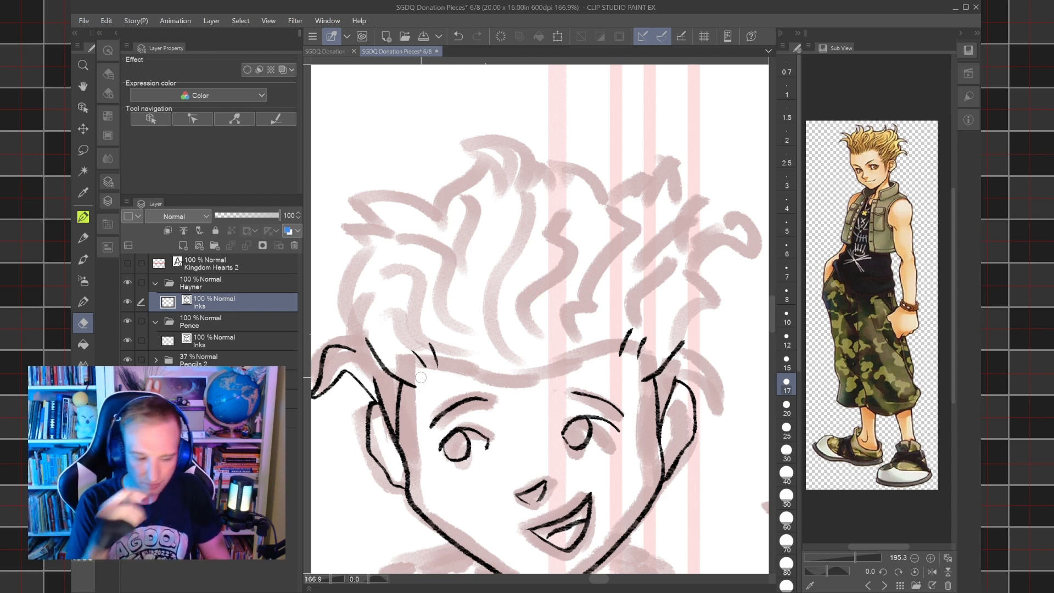
Ink the spiky outer contour of Hayner's hair on the picture's left, from the temple up to the curled crown tuft.
{"action": "key", "text": "p"}
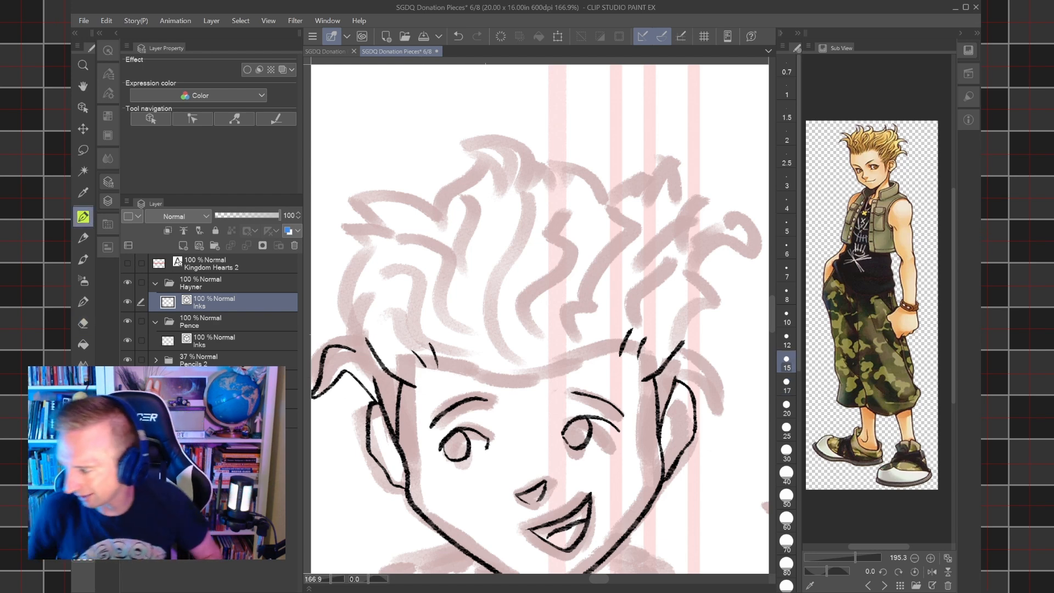
{"action": "left_click_drag", "start_coordinate": [486, 334], "coordinate": [548, 325]}
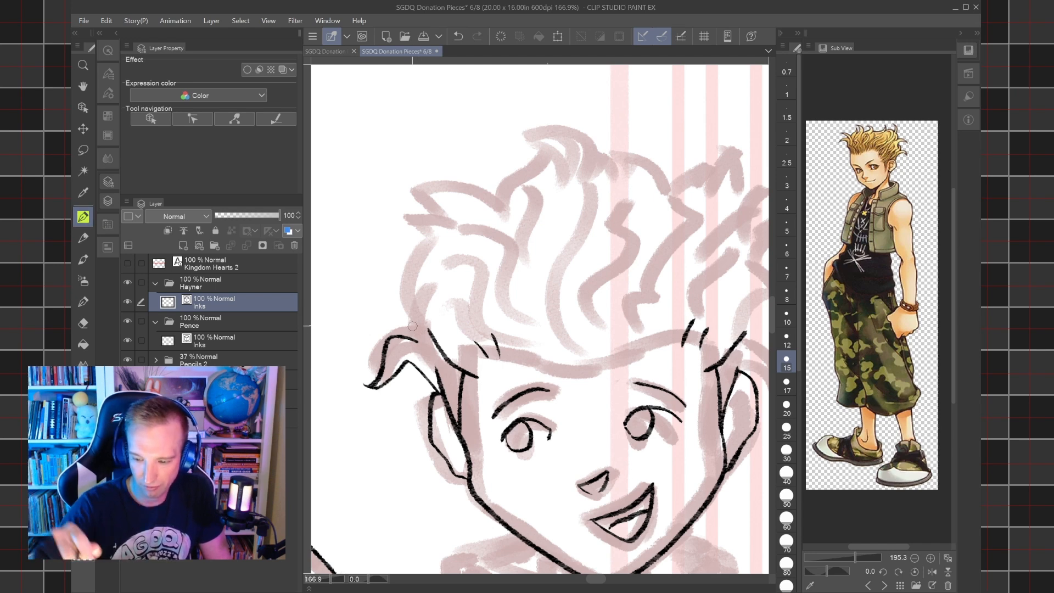
{"action": "left_click_drag", "start_coordinate": [413, 326], "coordinate": [391, 319]}
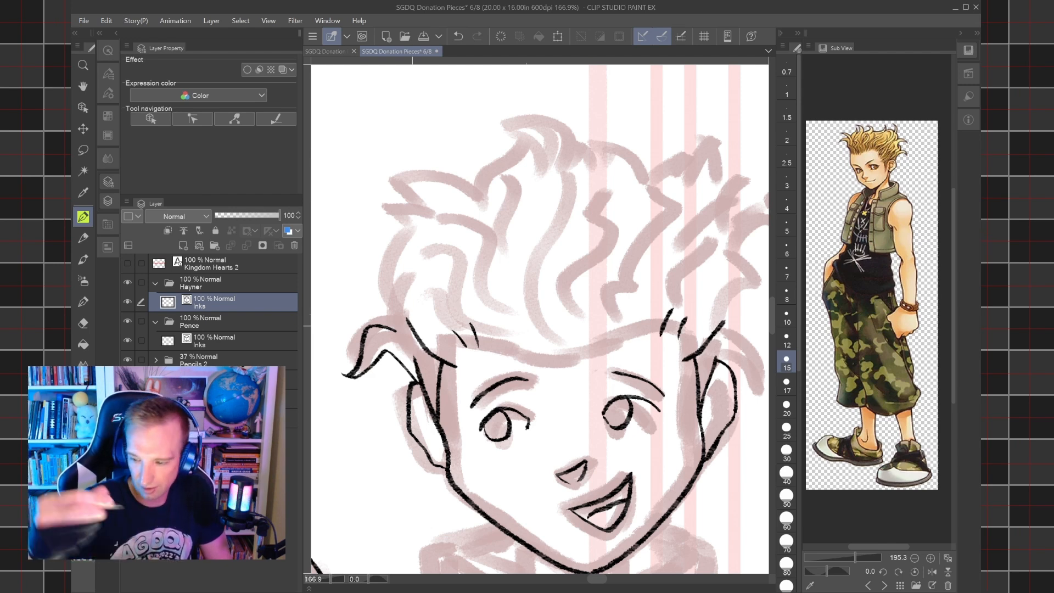
{"action": "left_click_drag", "start_coordinate": [390, 328], "coordinate": [392, 280]}
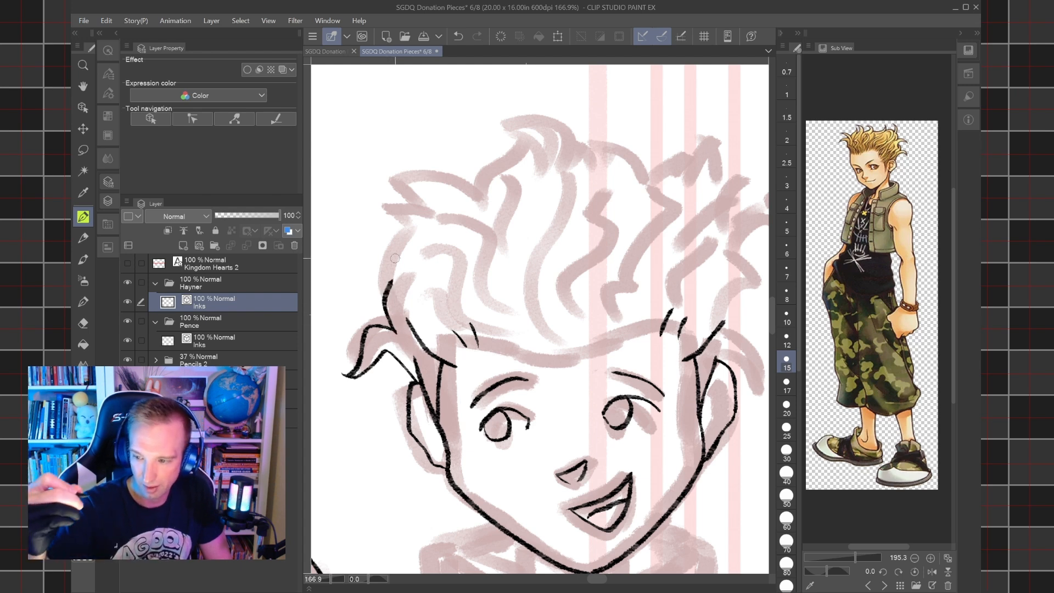
{"action": "mouse_move", "coordinate": [392, 279]}
{"action": "left_mouse_down"}
{"action": "mouse_move", "coordinate": [354, 262]}
{"action": "mouse_move", "coordinate": [363, 243]}
{"action": "mouse_move", "coordinate": [391, 251]}
{"action": "mouse_move", "coordinate": [398, 268]}
{"action": "mouse_move", "coordinate": [393, 243]}
{"action": "mouse_move", "coordinate": [409, 213]}
{"action": "mouse_move", "coordinate": [382, 207]}
{"action": "mouse_move", "coordinate": [424, 213]}
{"action": "mouse_move", "coordinate": [391, 179]}
{"action": "mouse_move", "coordinate": [451, 179]}
{"action": "mouse_move", "coordinate": [473, 195]}
{"action": "mouse_move", "coordinate": [526, 139]}
{"action": "mouse_move", "coordinate": [481, 130]}
{"action": "mouse_move", "coordinate": [519, 111]}
{"action": "mouse_move", "coordinate": [557, 142]}
{"action": "mouse_move", "coordinate": [543, 169]}
{"action": "mouse_move", "coordinate": [500, 161]}
{"action": "left_mouse_up"}
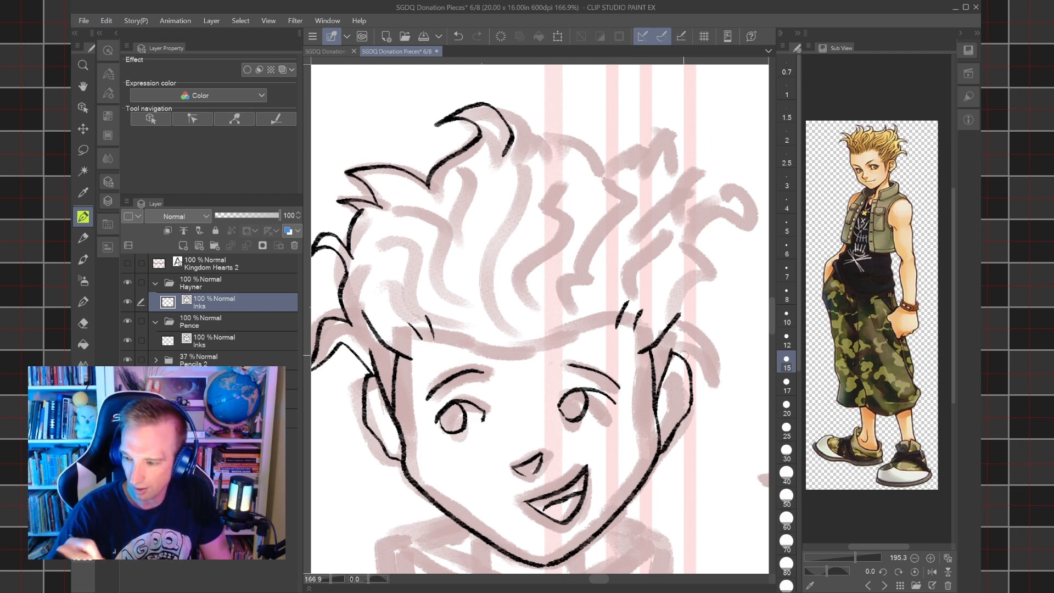
Ink the curved hair tuft above the ear on the picture's right, undoing and redrawing its stroke.
{"action": "mouse_move", "coordinate": [676, 350]}
{"action": "left_mouse_down"}
{"action": "mouse_move", "coordinate": [681, 360]}
{"action": "mouse_move", "coordinate": [708, 327]}
{"action": "mouse_move", "coordinate": [725, 363]}
{"action": "left_mouse_up"}
{"action": "mouse_move", "coordinate": [697, 306]}
{"action": "left_mouse_down"}
{"action": "mouse_move", "coordinate": [713, 313]}
{"action": "mouse_move", "coordinate": [727, 363]}
{"action": "left_mouse_up"}
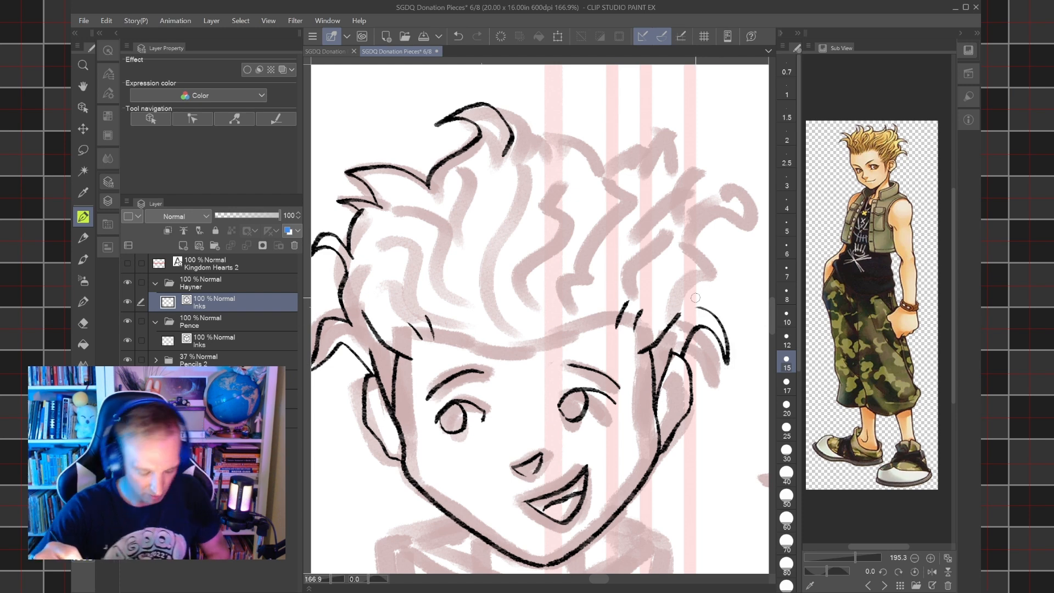
{"action": "key", "text": "ctrl+z"}
{"action": "mouse_move", "coordinate": [726, 365]}
{"action": "left_mouse_down"}
{"action": "mouse_move", "coordinate": [713, 320]}
{"action": "mouse_move", "coordinate": [684, 308]}
{"action": "left_mouse_up"}
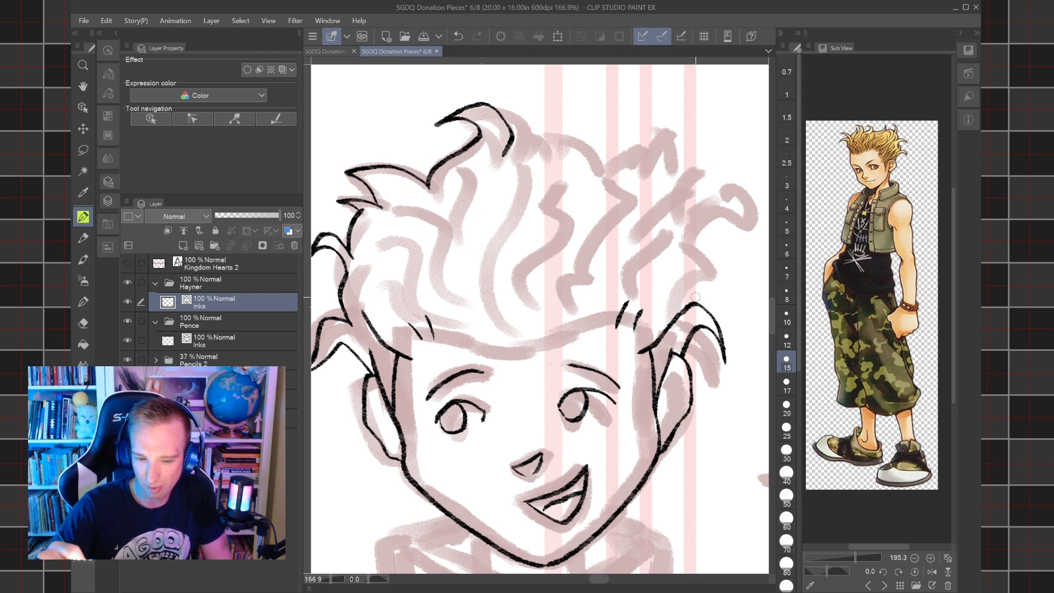
Ink the lower hair edge on the picture's right and a small pointed spike beside the crown tuft.
{"action": "mouse_move", "coordinate": [686, 302]}
{"action": "left_mouse_down"}
{"action": "mouse_move", "coordinate": [713, 284]}
{"action": "mouse_move", "coordinate": [706, 263]}
{"action": "left_mouse_up"}
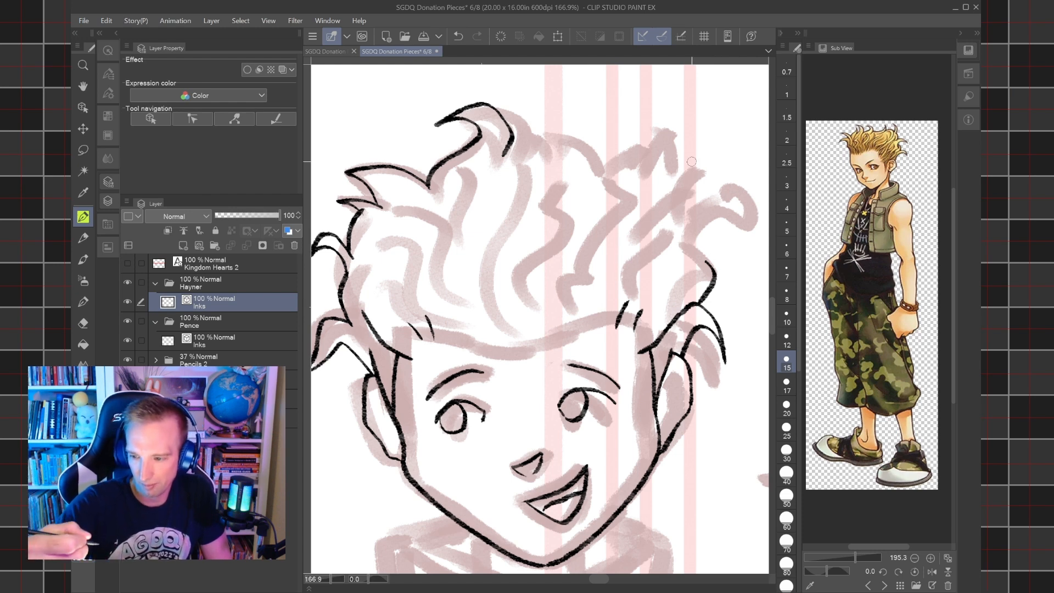
{"action": "mouse_move", "coordinate": [510, 134]}
{"action": "left_mouse_down"}
{"action": "mouse_move", "coordinate": [540, 128]}
{"action": "mouse_move", "coordinate": [560, 105]}
{"action": "mouse_move", "coordinate": [544, 143]}
{"action": "left_mouse_up"}
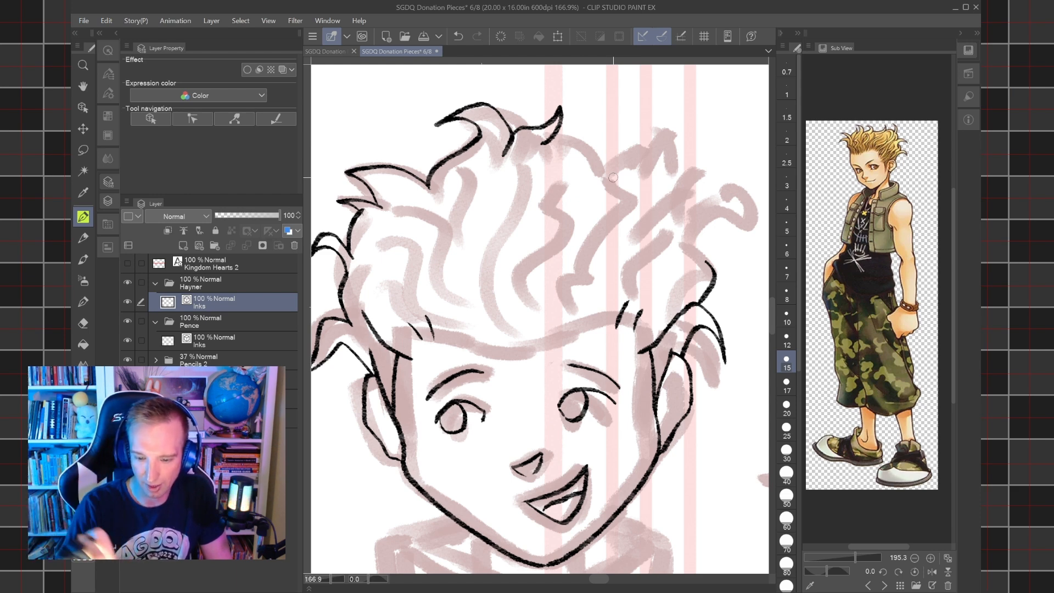
{"action": "scroll", "coordinate": [613, 177], "scroll_direction": "down", "scroll_amount": 3}
{"action": "scroll", "coordinate": [604, 252], "scroll_direction": "up", "scroll_amount": 2}
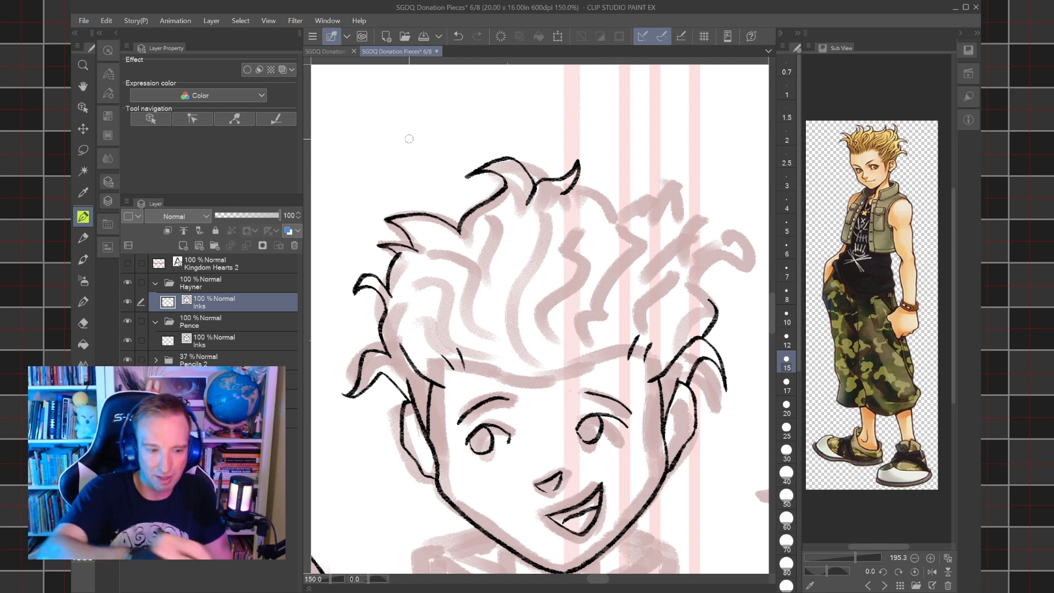
Lasso the short hairline strokes above the forehead and move them slightly higher with a transform.
{"action": "key", "text": "m"}
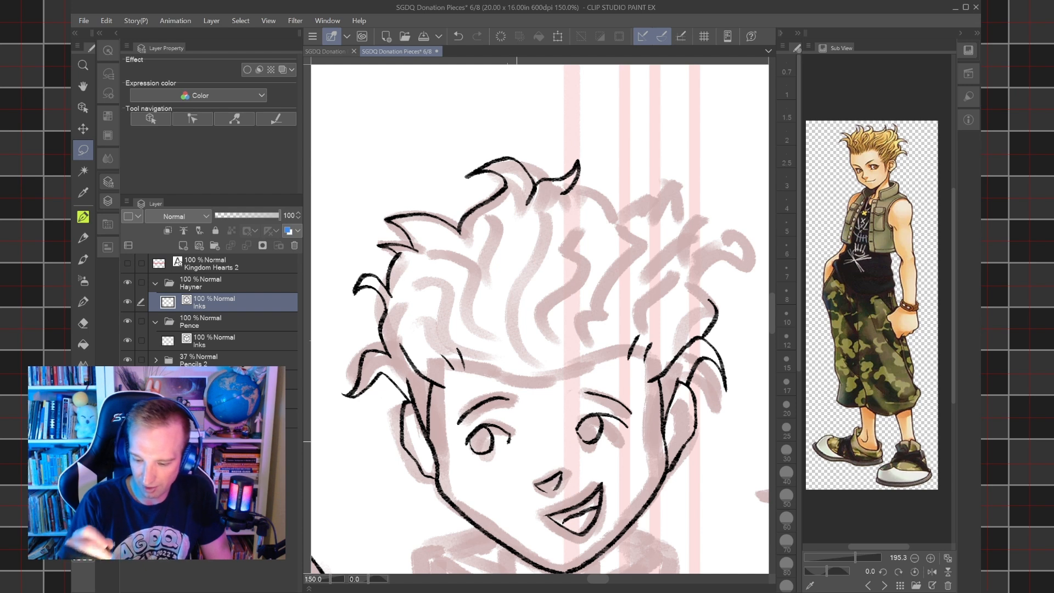
{"action": "scroll", "coordinate": [566, 374], "scroll_direction": "down", "scroll_amount": 5}
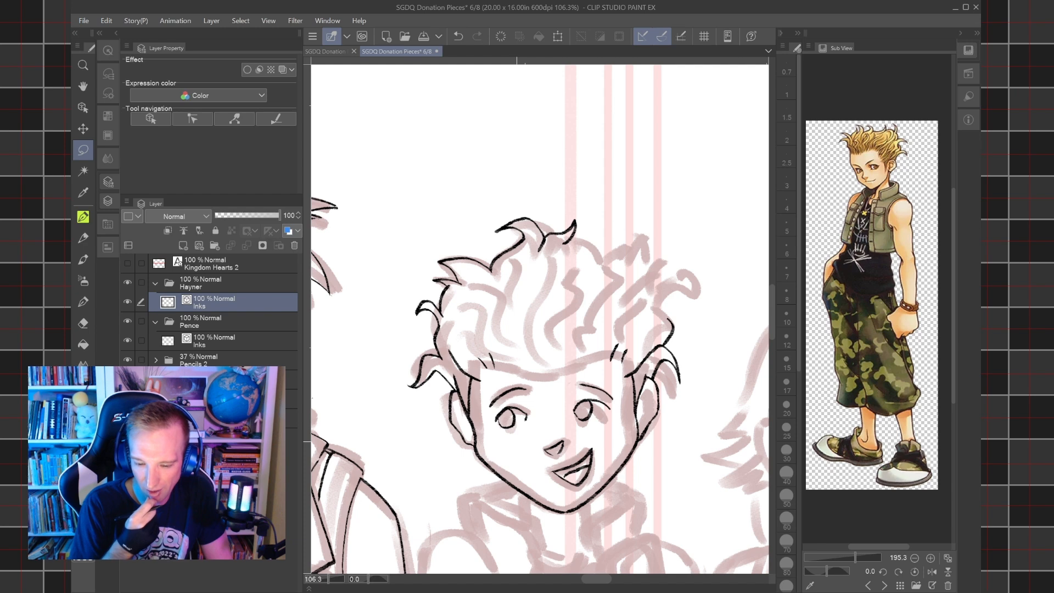
{"action": "mouse_move", "coordinate": [493, 374]}
{"action": "left_mouse_down"}
{"action": "mouse_move", "coordinate": [478, 349]}
{"action": "mouse_move", "coordinate": [513, 328]}
{"action": "mouse_move", "coordinate": [606, 324]}
{"action": "mouse_move", "coordinate": [632, 343]}
{"action": "mouse_move", "coordinate": [632, 365]}
{"action": "mouse_move", "coordinate": [508, 373]}
{"action": "left_mouse_up"}
{"action": "left_click", "coordinate": [589, 394]}
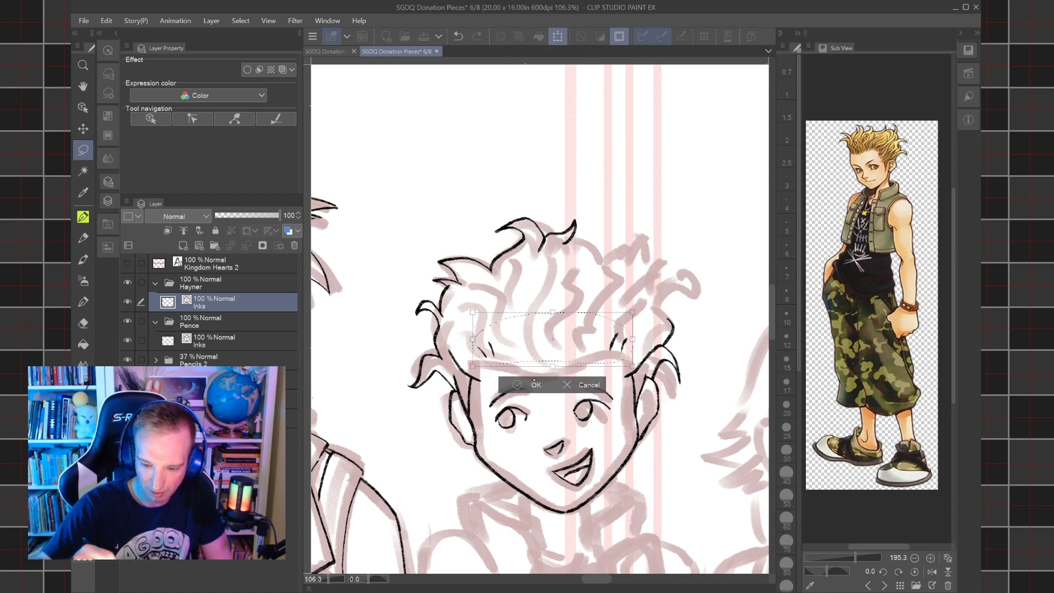
{"action": "left_click", "coordinate": [518, 385]}
{"action": "left_click", "coordinate": [449, 384]}
Ink one more short hairline stroke beside the existing ones at each temple.
{"action": "key", "text": "p"}
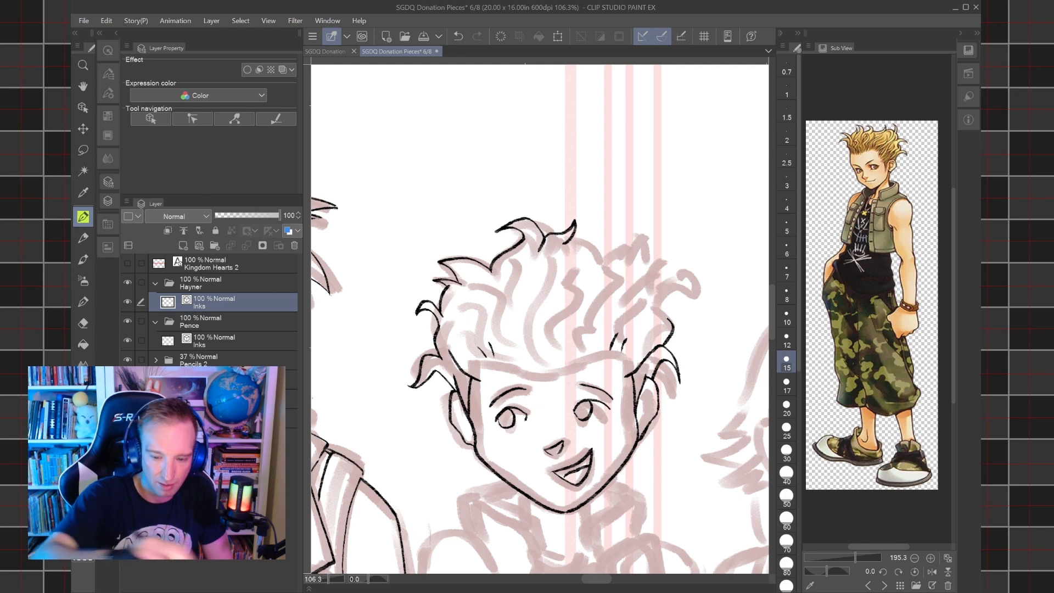
{"action": "left_click_drag", "start_coordinate": [478, 376], "coordinate": [473, 330]}
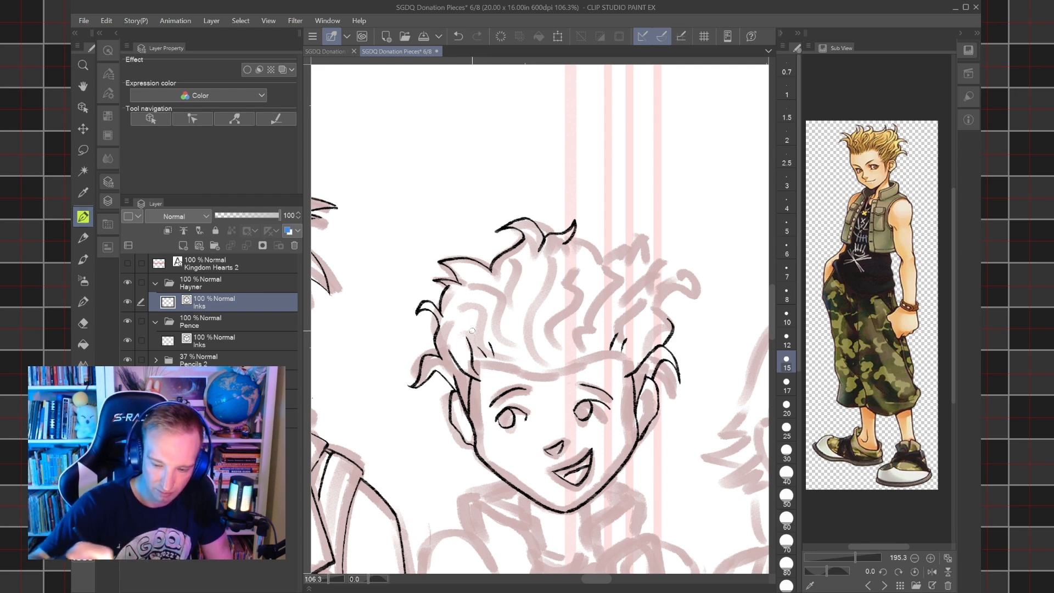
{"action": "left_click_drag", "start_coordinate": [622, 371], "coordinate": [637, 343]}
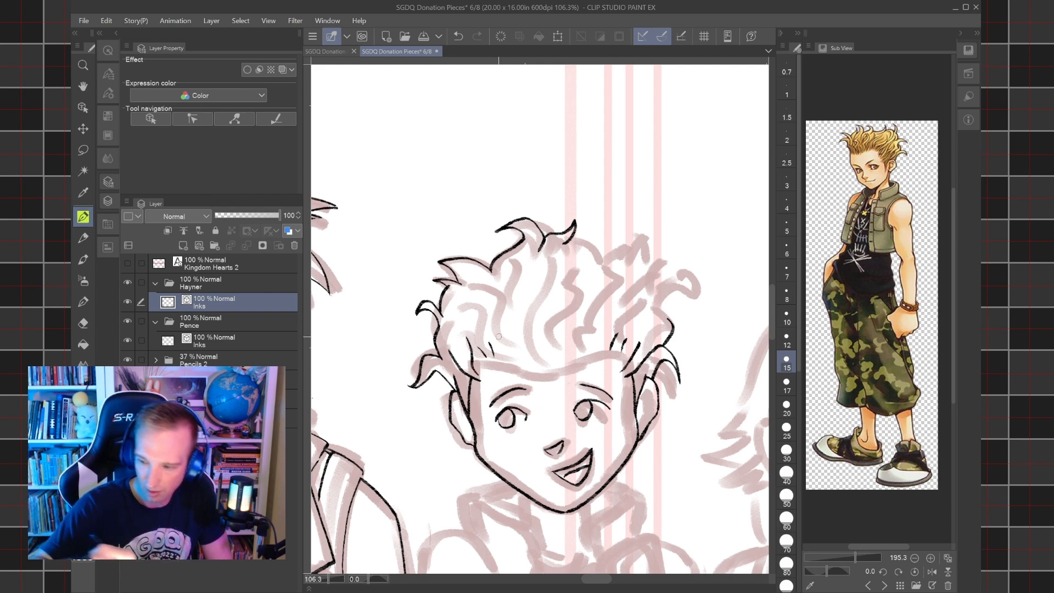
Ink the middle of Hayner's hairline with several strands sweeping up from it.
{"action": "mouse_move", "coordinate": [502, 345]}
{"action": "left_mouse_down"}
{"action": "mouse_move", "coordinate": [550, 360]}
{"action": "mouse_move", "coordinate": [584, 343]}
{"action": "left_mouse_up"}
{"action": "mouse_move", "coordinate": [523, 352]}
{"action": "left_mouse_down"}
{"action": "mouse_move", "coordinate": [511, 331]}
{"action": "mouse_move", "coordinate": [526, 343]}
{"action": "mouse_move", "coordinate": [521, 318]}
{"action": "left_mouse_up"}
{"action": "left_click_drag", "start_coordinate": [546, 356], "coordinate": [557, 301]}
{"action": "mouse_move", "coordinate": [552, 358]}
{"action": "left_mouse_down"}
{"action": "mouse_move", "coordinate": [593, 309]}
{"action": "mouse_move", "coordinate": [572, 288]}
{"action": "left_mouse_up"}
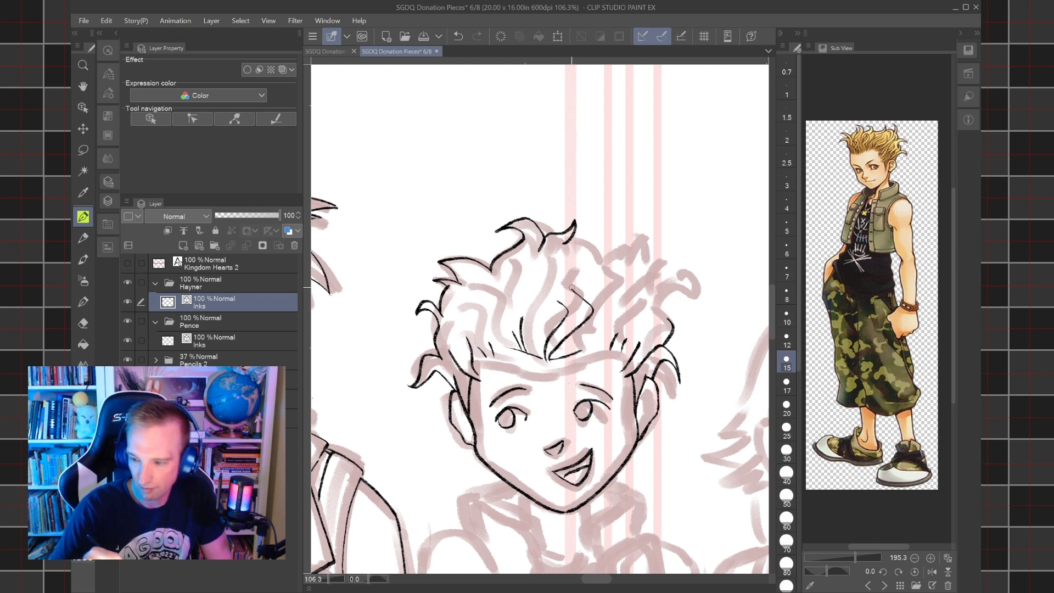
Ink pairs of inner hair strands rising from the hairline on both sides of the central strands.
{"action": "left_click_drag", "start_coordinate": [596, 352], "coordinate": [620, 285]}
{"action": "mouse_move", "coordinate": [603, 351]}
{"action": "left_mouse_down"}
{"action": "mouse_move", "coordinate": [599, 334]}
{"action": "mouse_move", "coordinate": [635, 294]}
{"action": "left_mouse_up"}
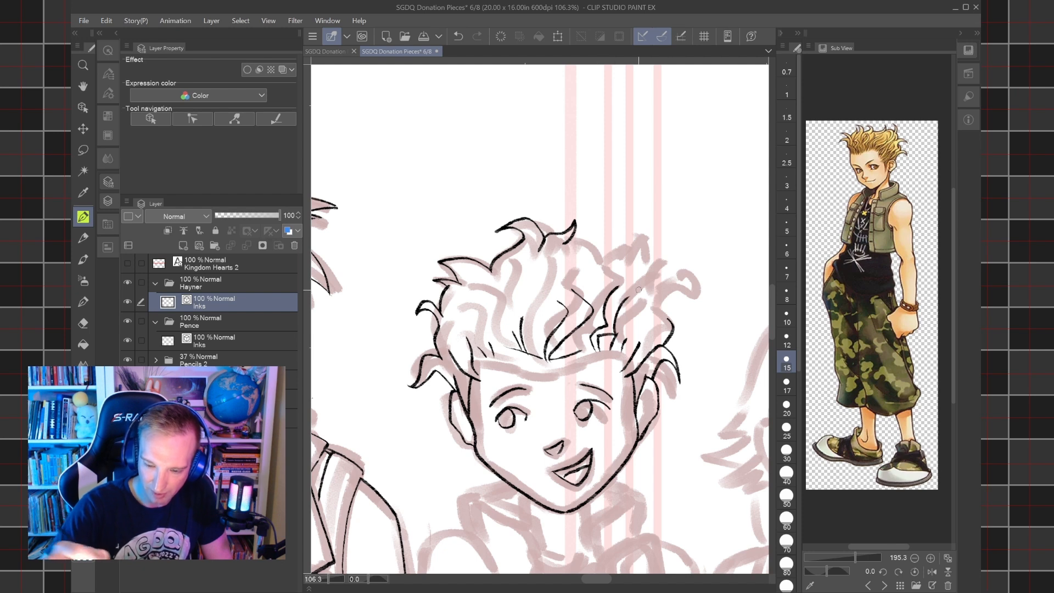
{"action": "left_click_drag", "start_coordinate": [500, 344], "coordinate": [477, 304]}
{"action": "left_click_drag", "start_coordinate": [508, 345], "coordinate": [491, 298]}
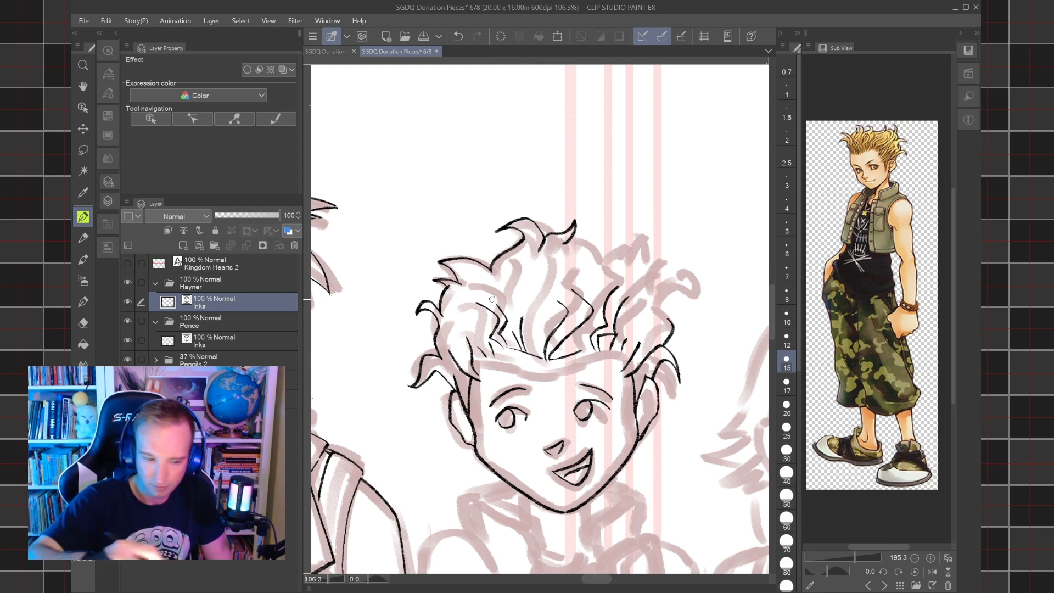
Erase the large hair spike below the crown tuft on the picture's left and ink it again with a new shape.
{"action": "left_click_drag", "start_coordinate": [443, 265], "coordinate": [479, 292]}
{"action": "key", "text": "ctrl+z"}
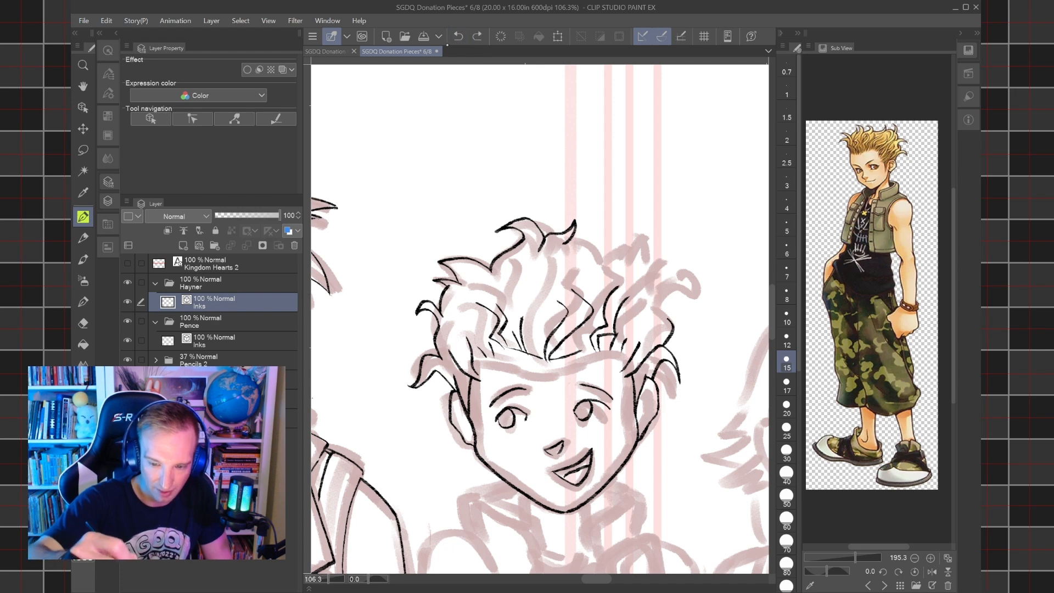
{"action": "key", "text": "e"}
{"action": "left_click_drag", "start_coordinate": [437, 267], "coordinate": [462, 253]}
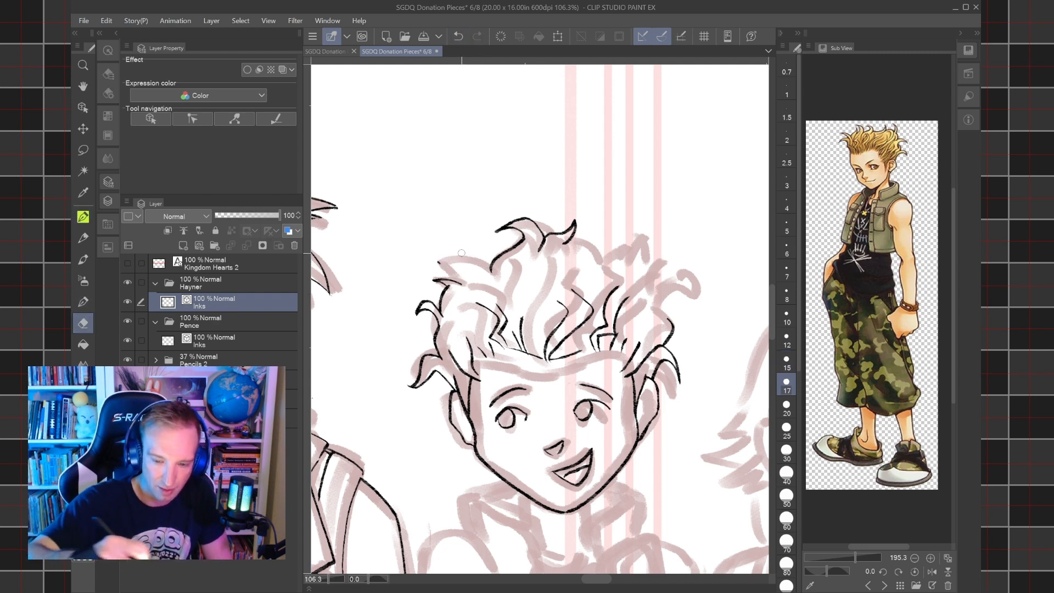
{"action": "key", "text": "p"}
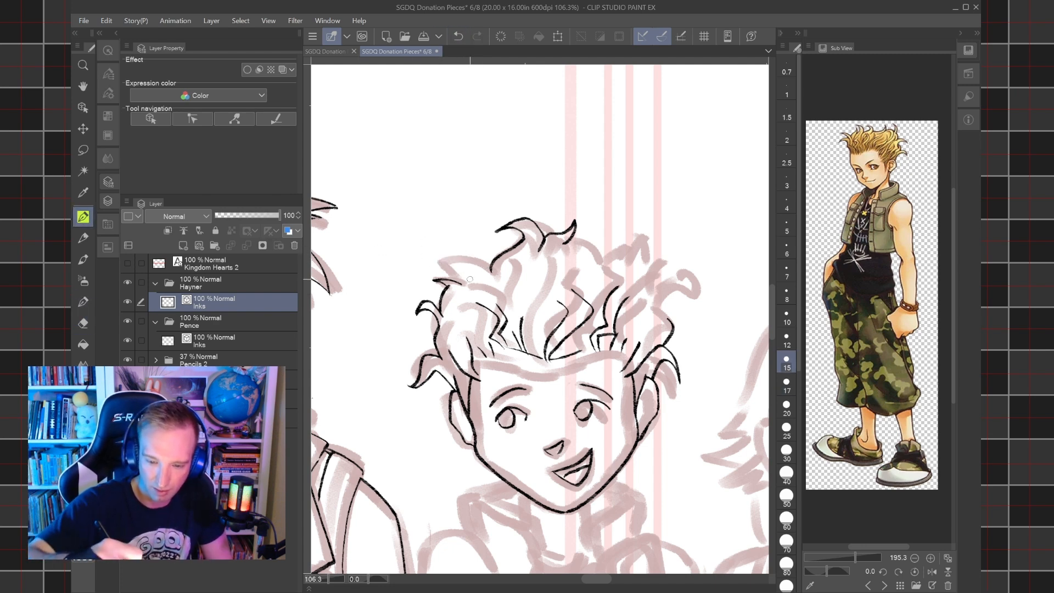
{"action": "mouse_move", "coordinate": [454, 281]}
{"action": "left_mouse_down"}
{"action": "mouse_move", "coordinate": [427, 257]}
{"action": "mouse_move", "coordinate": [470, 282]}
{"action": "mouse_move", "coordinate": [485, 243]}
{"action": "mouse_move", "coordinate": [477, 262]}
{"action": "mouse_move", "coordinate": [490, 269]}
{"action": "left_mouse_up"}
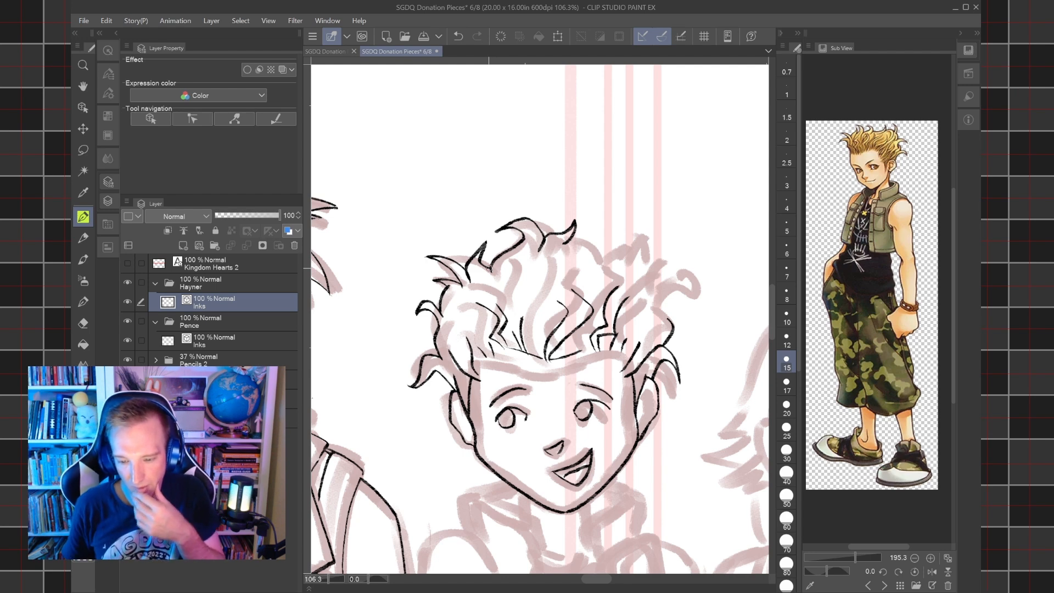
Ink the spiky hair outline across the crown, from the central tuft toward the picture's right.
{"action": "left_click_drag", "start_coordinate": [489, 268], "coordinate": [456, 254]}
{"action": "scroll", "coordinate": [615, 315], "scroll_direction": "up", "scroll_amount": 3}
{"action": "left_click_drag", "start_coordinate": [540, 319], "coordinate": [566, 299]}
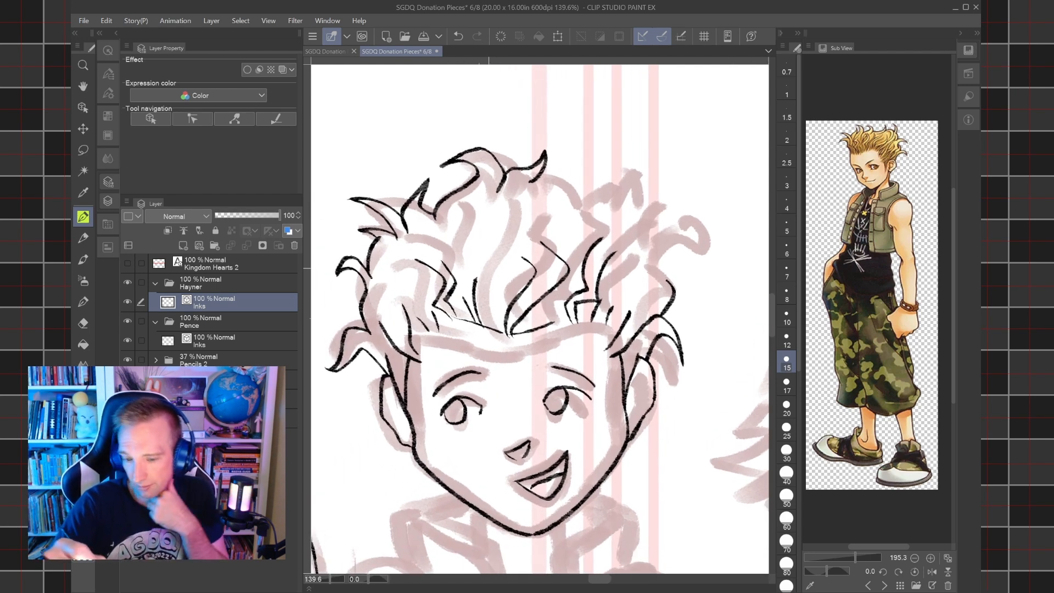
{"action": "mouse_move", "coordinate": [534, 182]}
{"action": "left_mouse_down"}
{"action": "mouse_move", "coordinate": [572, 168]}
{"action": "mouse_move", "coordinate": [594, 186]}
{"action": "mouse_move", "coordinate": [585, 155]}
{"action": "mouse_move", "coordinate": [599, 178]}
{"action": "mouse_move", "coordinate": [593, 200]}
{"action": "mouse_move", "coordinate": [622, 187]}
{"action": "mouse_move", "coordinate": [555, 186]}
{"action": "left_mouse_up"}
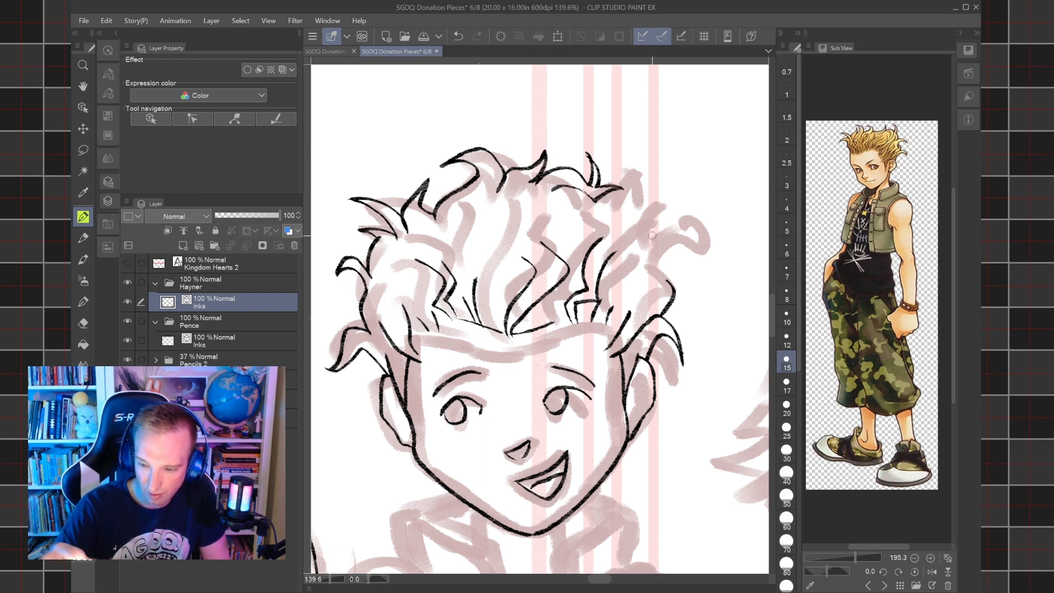
Ink the curled spikes on the picture's right edge of Hayner's hair and join them up to the crown outline.
{"action": "mouse_move", "coordinate": [665, 280]}
{"action": "left_mouse_down"}
{"action": "mouse_move", "coordinate": [661, 298]}
{"action": "mouse_move", "coordinate": [653, 265]}
{"action": "mouse_move", "coordinate": [669, 253]}
{"action": "mouse_move", "coordinate": [647, 250]}
{"action": "mouse_move", "coordinate": [681, 245]}
{"action": "left_mouse_up"}
{"action": "left_click_drag", "start_coordinate": [681, 245], "coordinate": [666, 221]}
{"action": "left_click_drag", "start_coordinate": [666, 221], "coordinate": [688, 263]}
{"action": "left_click_drag", "start_coordinate": [688, 263], "coordinate": [663, 254]}
{"action": "mouse_move", "coordinate": [642, 208]}
{"action": "left_mouse_down"}
{"action": "mouse_move", "coordinate": [652, 190]}
{"action": "mouse_move", "coordinate": [631, 203]}
{"action": "mouse_move", "coordinate": [662, 187]}
{"action": "mouse_move", "coordinate": [651, 191]}
{"action": "left_mouse_up"}
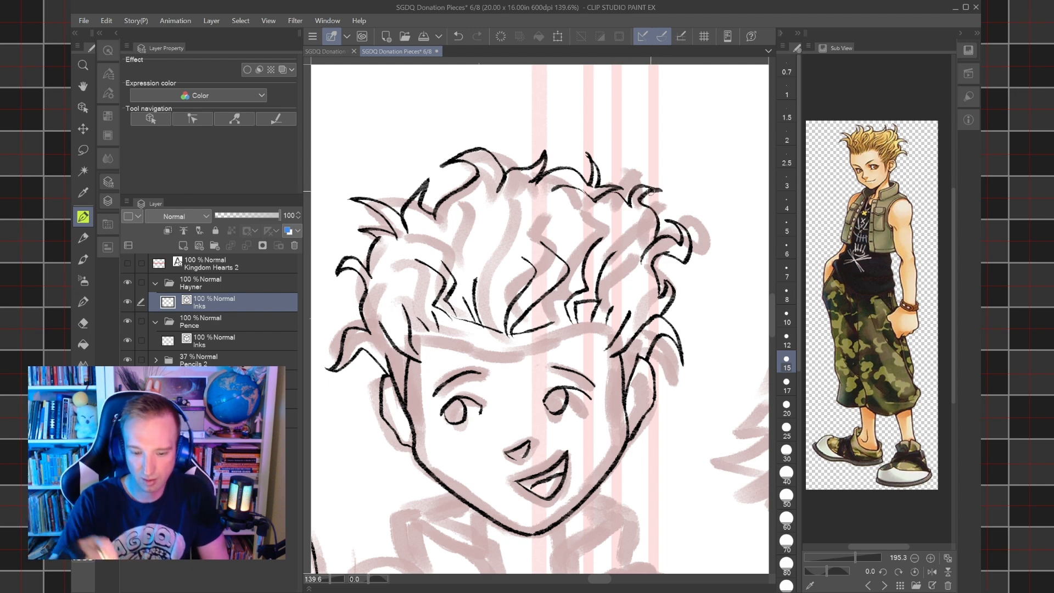
Ink short inner fold lines inside both of Hayner's ears.
{"action": "scroll", "coordinate": [584, 335], "scroll_direction": "down", "scroll_amount": 2}
{"action": "left_click_drag", "start_coordinate": [620, 388], "coordinate": [622, 373]}
{"action": "left_click_drag", "start_coordinate": [440, 378], "coordinate": [448, 402]}
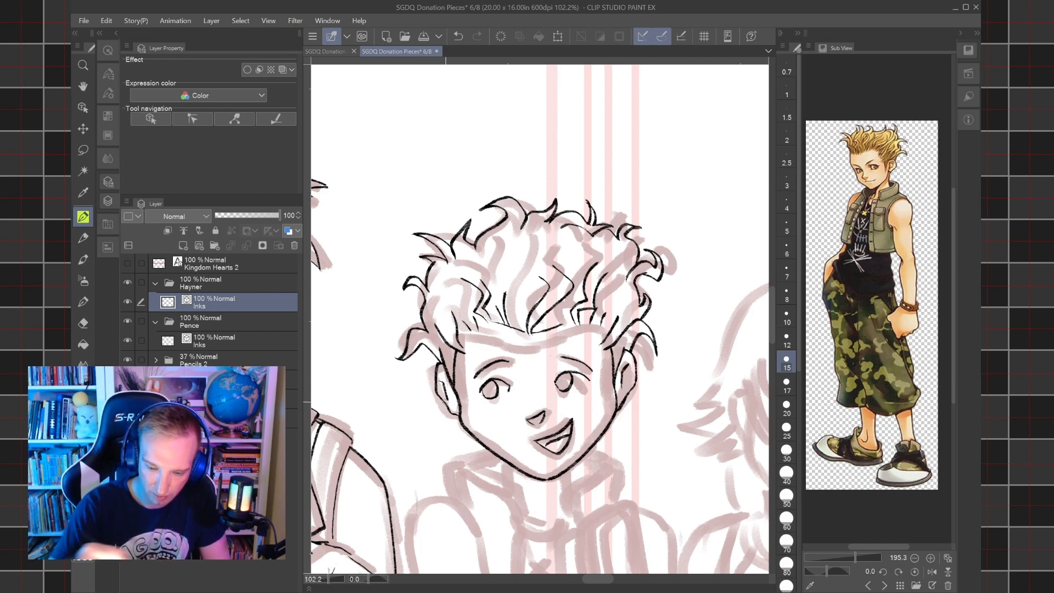
Ink wavy inner strands throughout Hayner's hair, filling the space between the hairline and the outer spikes.
{"action": "left_click_drag", "start_coordinate": [574, 466], "coordinate": [598, 426]}
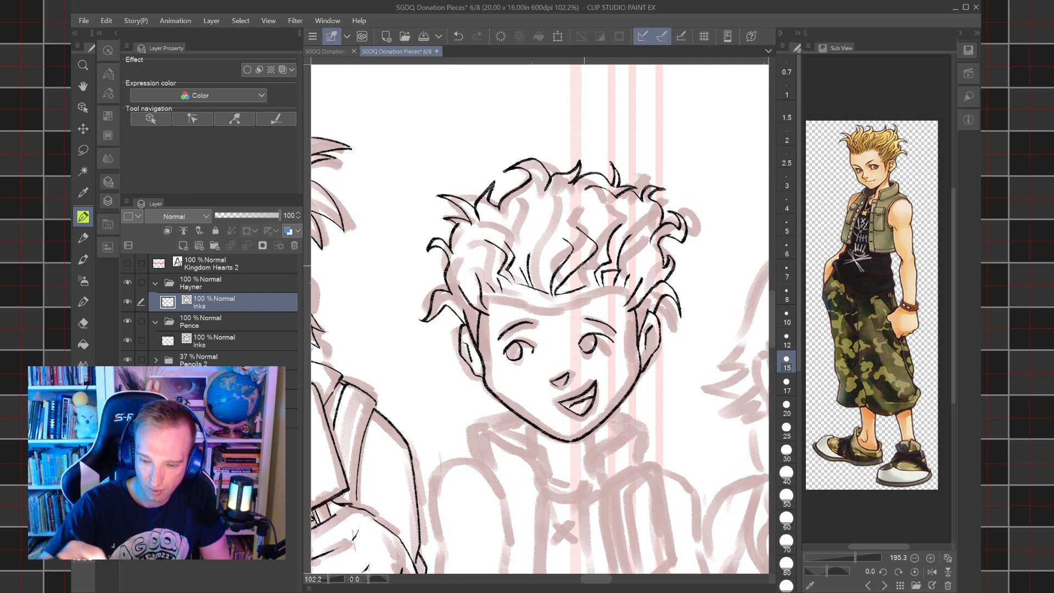
{"action": "left_click_drag", "start_coordinate": [581, 289], "coordinate": [608, 245]}
{"action": "left_click_drag", "start_coordinate": [542, 286], "coordinate": [539, 232]}
{"action": "mouse_move", "coordinate": [463, 290]}
{"action": "left_mouse_down"}
{"action": "mouse_move", "coordinate": [476, 234]}
{"action": "mouse_move", "coordinate": [585, 217]}
{"action": "mouse_move", "coordinate": [543, 219]}
{"action": "mouse_move", "coordinate": [532, 239]}
{"action": "mouse_move", "coordinate": [526, 194]}
{"action": "left_mouse_up"}
{"action": "left_click_drag", "start_coordinate": [595, 218], "coordinate": [594, 193]}
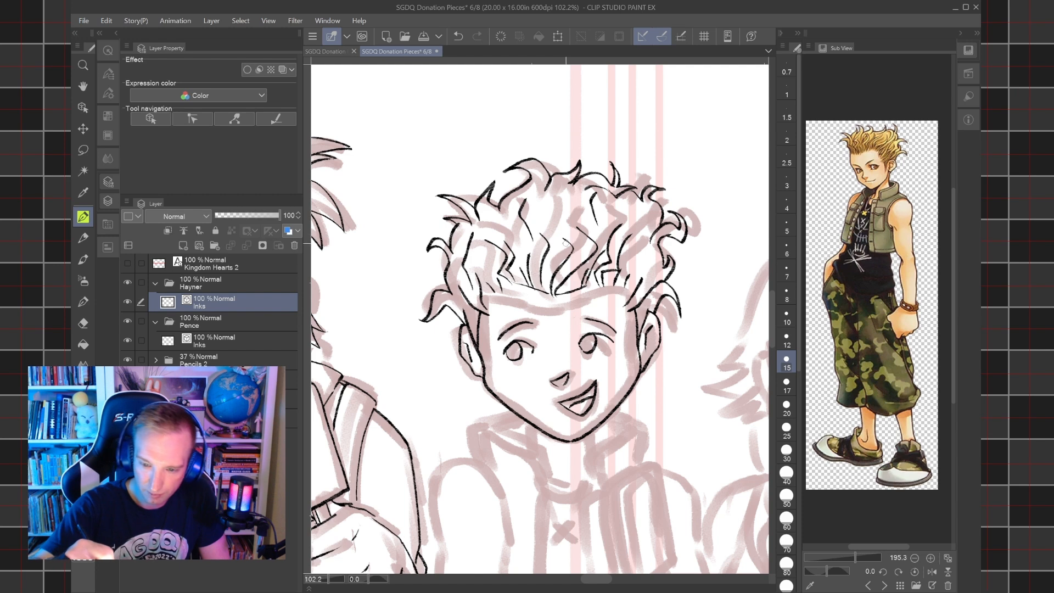
{"action": "mouse_move", "coordinate": [567, 235]}
{"action": "left_mouse_down"}
{"action": "mouse_move", "coordinate": [549, 204]}
{"action": "mouse_move", "coordinate": [570, 237]}
{"action": "mouse_move", "coordinate": [509, 233]}
{"action": "mouse_move", "coordinate": [501, 209]}
{"action": "mouse_move", "coordinate": [502, 236]}
{"action": "left_mouse_up"}
{"action": "left_click_drag", "start_coordinate": [645, 268], "coordinate": [648, 240]}
{"action": "left_click_drag", "start_coordinate": [643, 245], "coordinate": [651, 206]}
Collapse the Pence folder and briefly hide the Pencils 2 folder to check the inks on their own.
{"action": "key", "text": "ctrl+minus"}
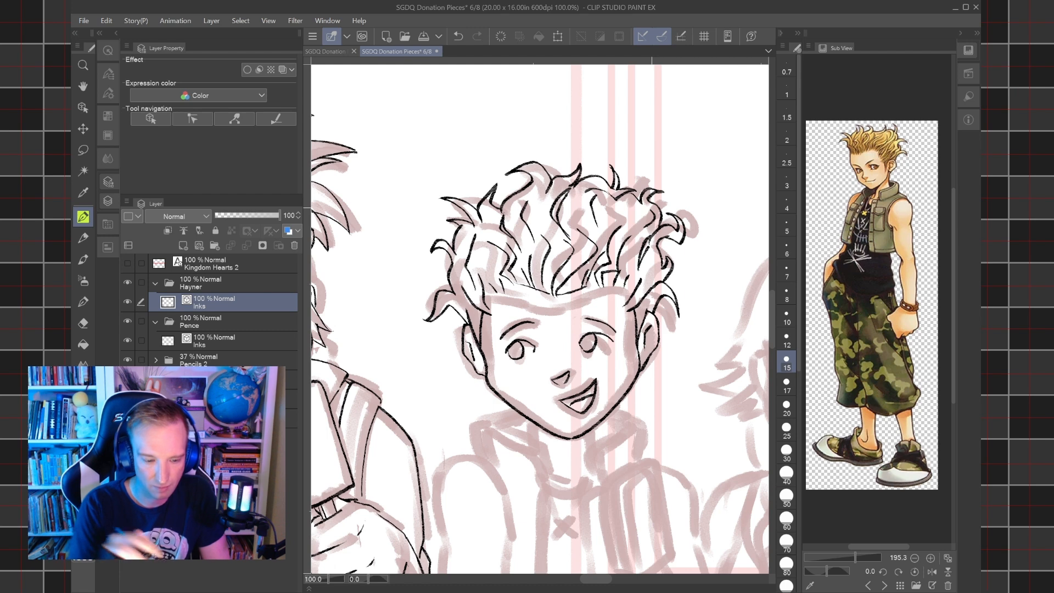
{"action": "left_click", "coordinate": [156, 323]}
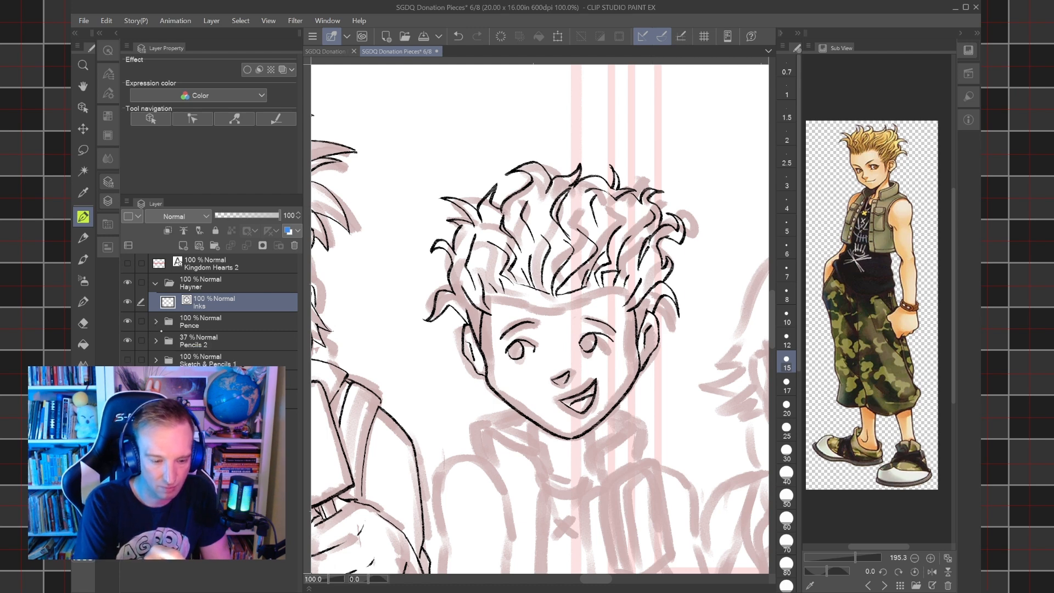
{"action": "left_click", "coordinate": [127, 341]}
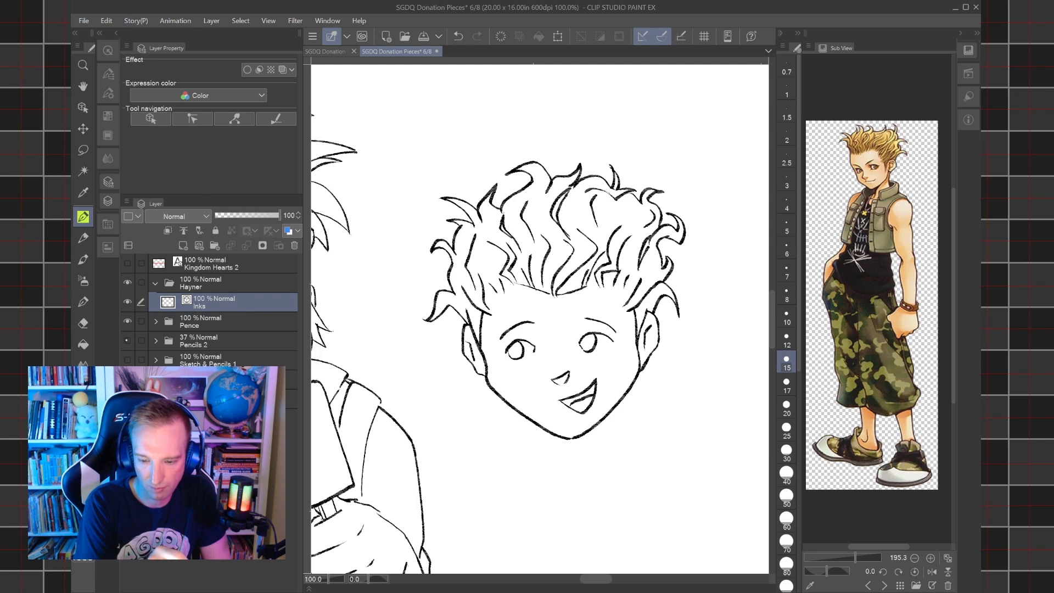
{"action": "left_click", "coordinate": [127, 341]}
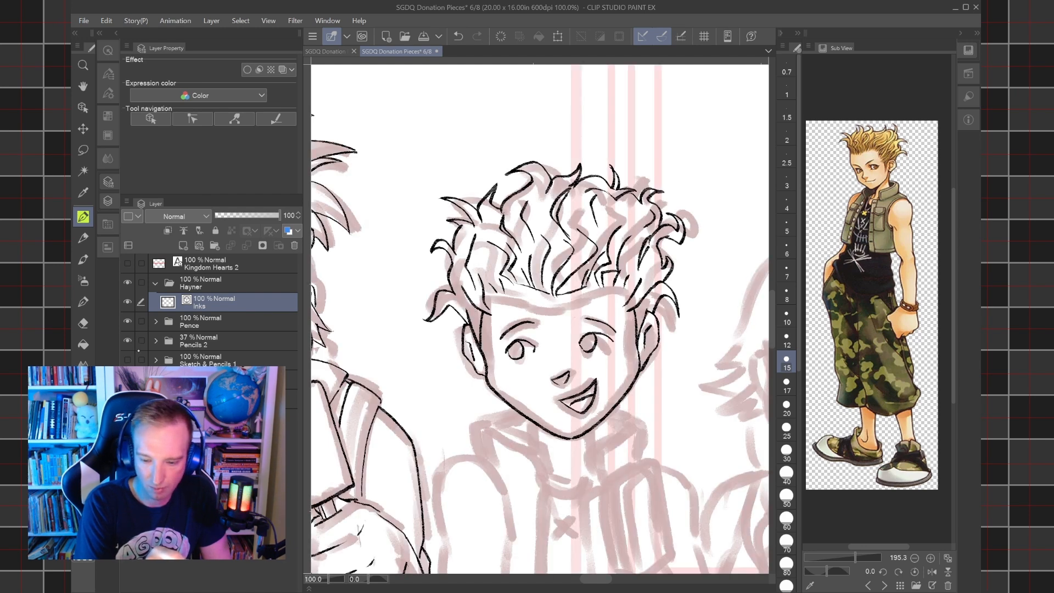
Select the short hair stroke at the temple on the picture's right and move it slightly upward.
{"action": "left_click", "coordinate": [83, 108]}
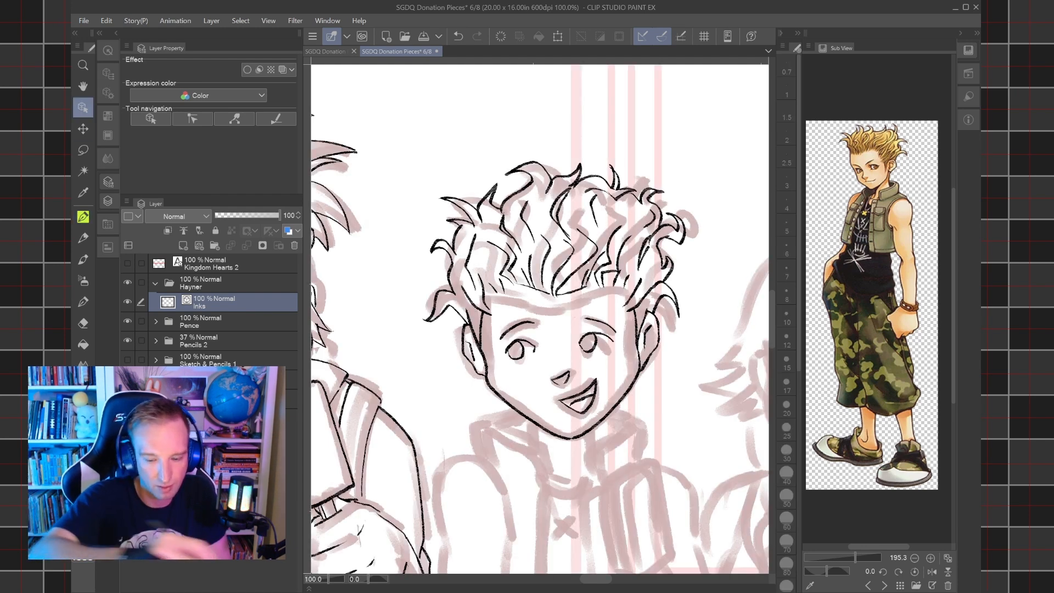
{"action": "left_click", "coordinate": [471, 299]}
{"action": "left_click", "coordinate": [481, 304]}
{"action": "left_click", "coordinate": [471, 298]}
{"action": "left_click", "coordinate": [641, 301]}
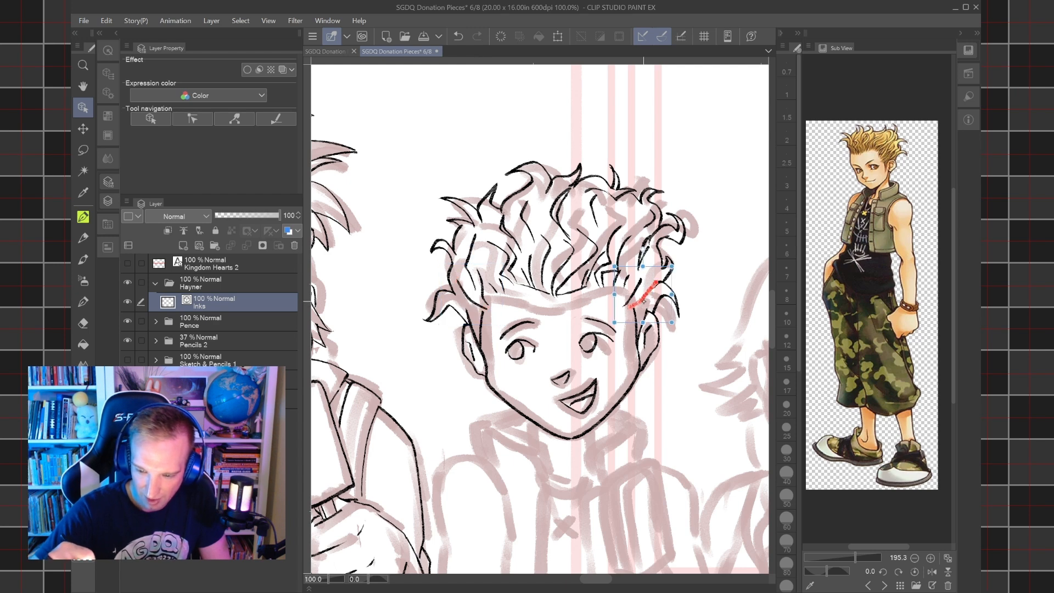
{"action": "left_click_drag", "start_coordinate": [635, 295], "coordinate": [641, 282]}
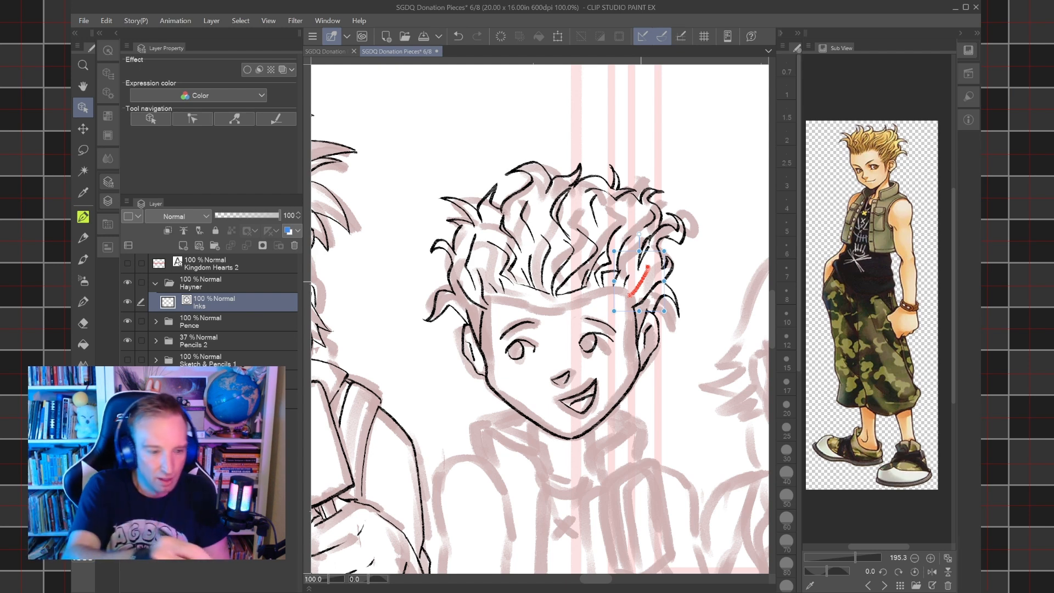
Lasso Hayner's inked eyes and eyebrows and shift them slightly down and toward the picture's right.
{"action": "key", "text": "m"}
{"action": "mouse_move", "coordinate": [541, 362]}
{"action": "left_mouse_down"}
{"action": "mouse_move", "coordinate": [498, 347]}
{"action": "mouse_move", "coordinate": [541, 305]}
{"action": "mouse_move", "coordinate": [605, 309]}
{"action": "mouse_move", "coordinate": [626, 351]}
{"action": "mouse_move", "coordinate": [547, 363]}
{"action": "left_mouse_up"}
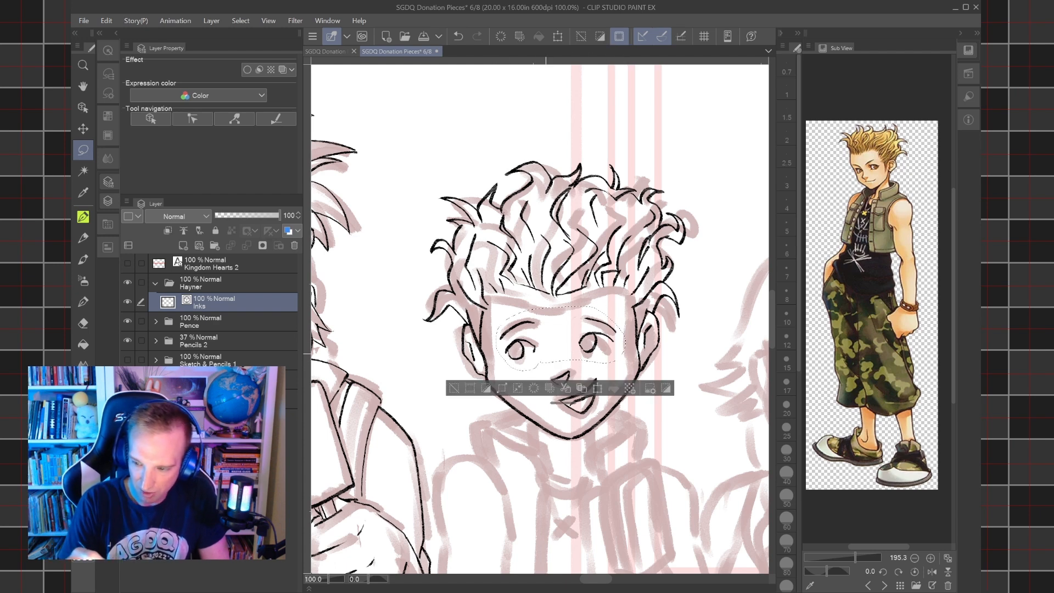
{"action": "left_click", "coordinate": [597, 388]}
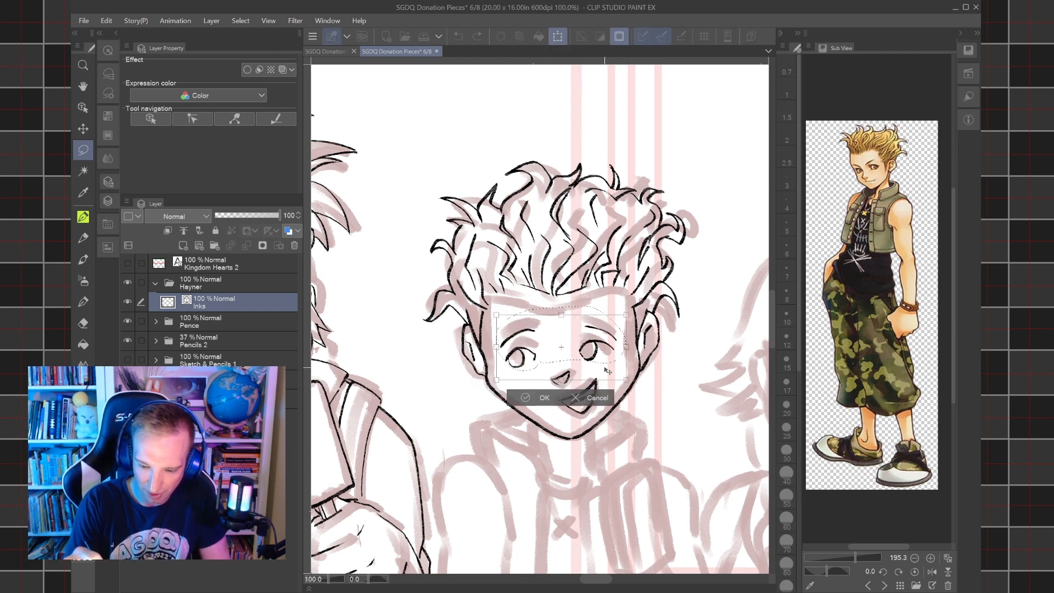
{"action": "left_click_drag", "start_coordinate": [609, 373], "coordinate": [610, 369]}
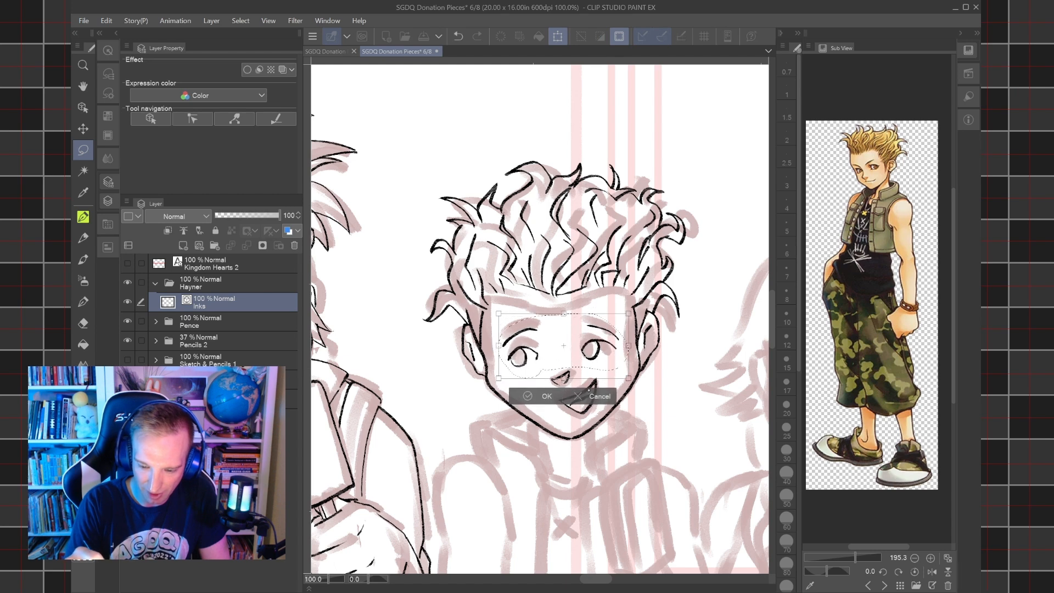
{"action": "left_click", "coordinate": [545, 396]}
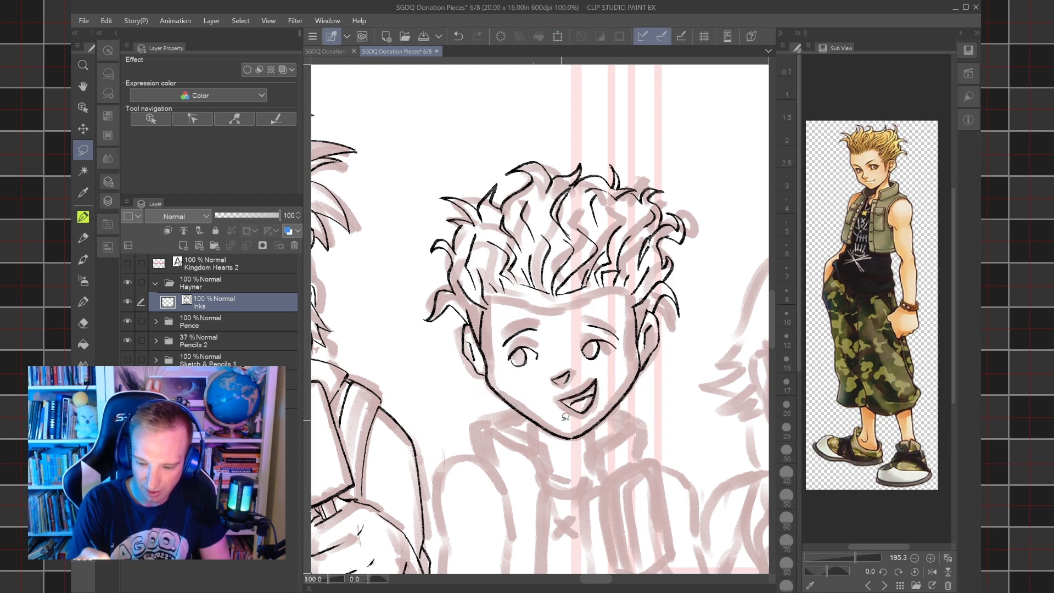
Lasso the inked nose, nudge it slightly with a transform, and clear the selection.
{"action": "mouse_move", "coordinate": [560, 391]}
{"action": "left_mouse_down"}
{"action": "mouse_move", "coordinate": [546, 366]}
{"action": "mouse_move", "coordinate": [562, 371]}
{"action": "left_mouse_up"}
{"action": "key", "text": "ctrl+t"}
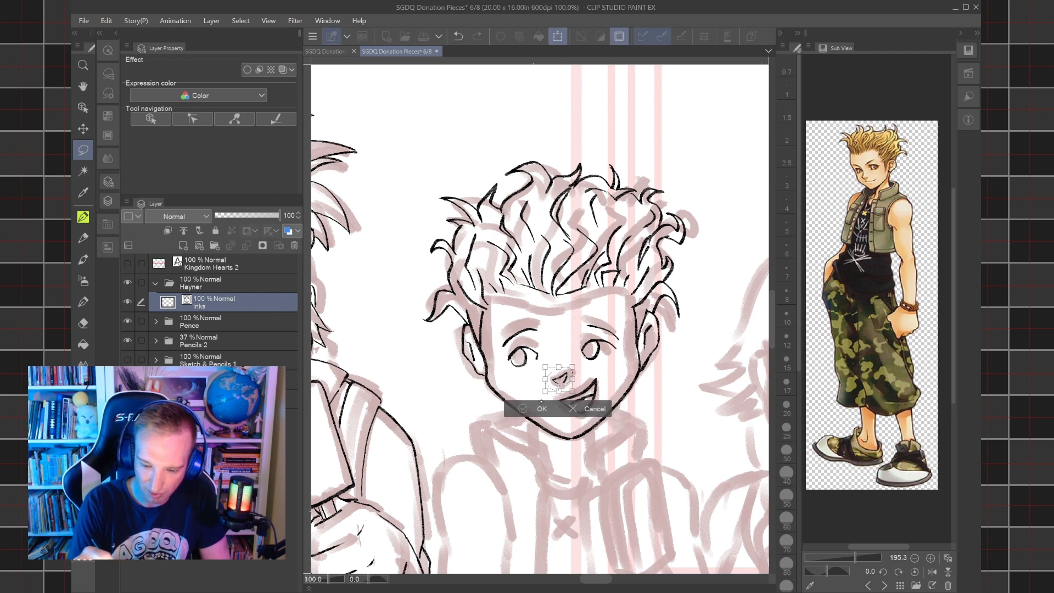
{"action": "left_click", "coordinate": [524, 409]}
{"action": "key", "text": "ctrl+d"}
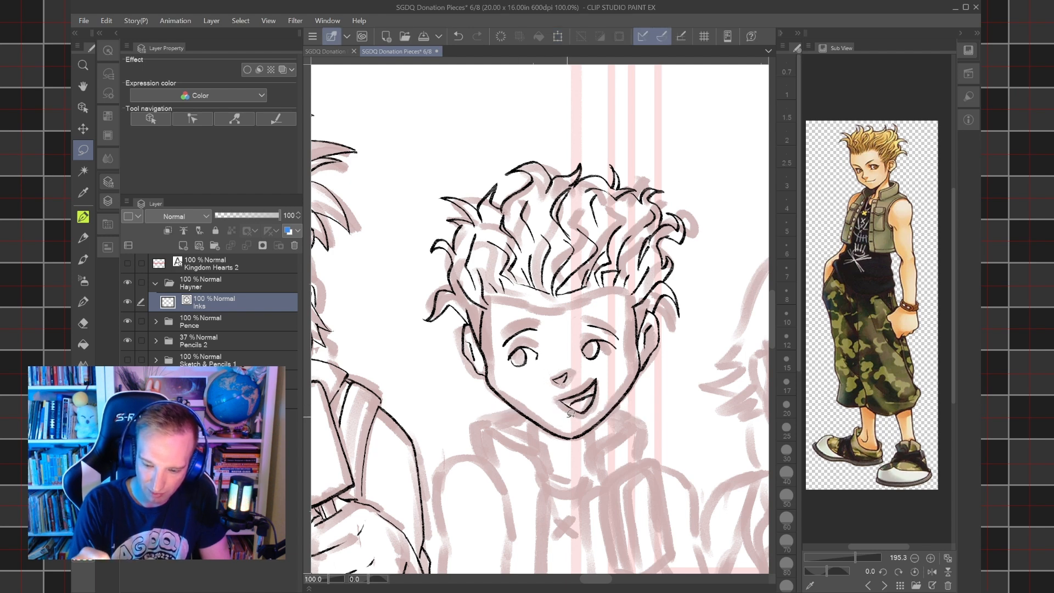
Ink the collar edge on the picture's left with the pen, from below the jaw down toward the shirt neckline.
{"action": "key", "text": "p"}
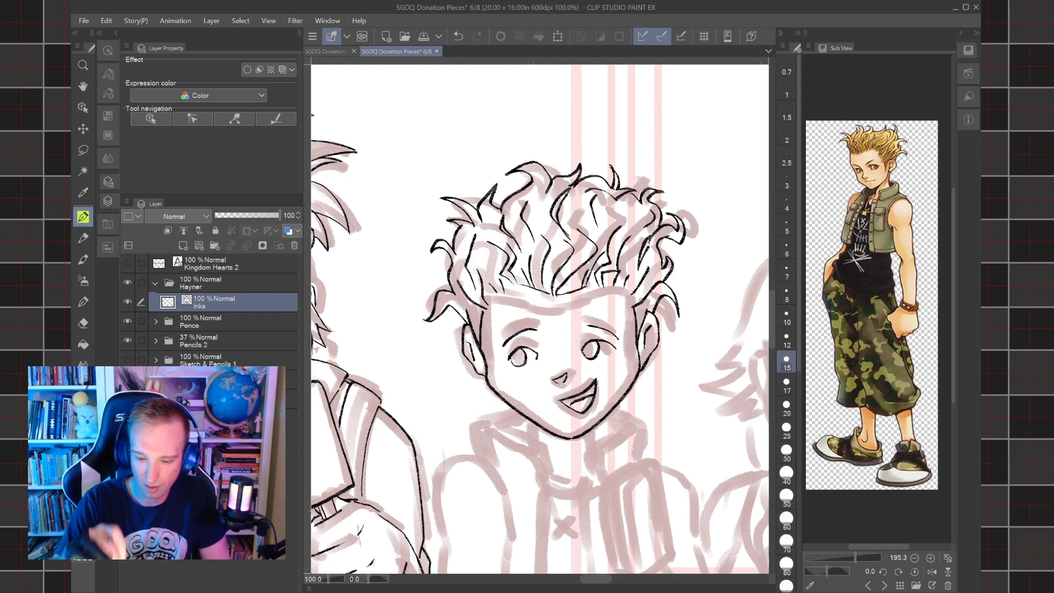
{"action": "scroll", "coordinate": [540, 319], "scroll_direction": "up", "scroll_amount": 3}
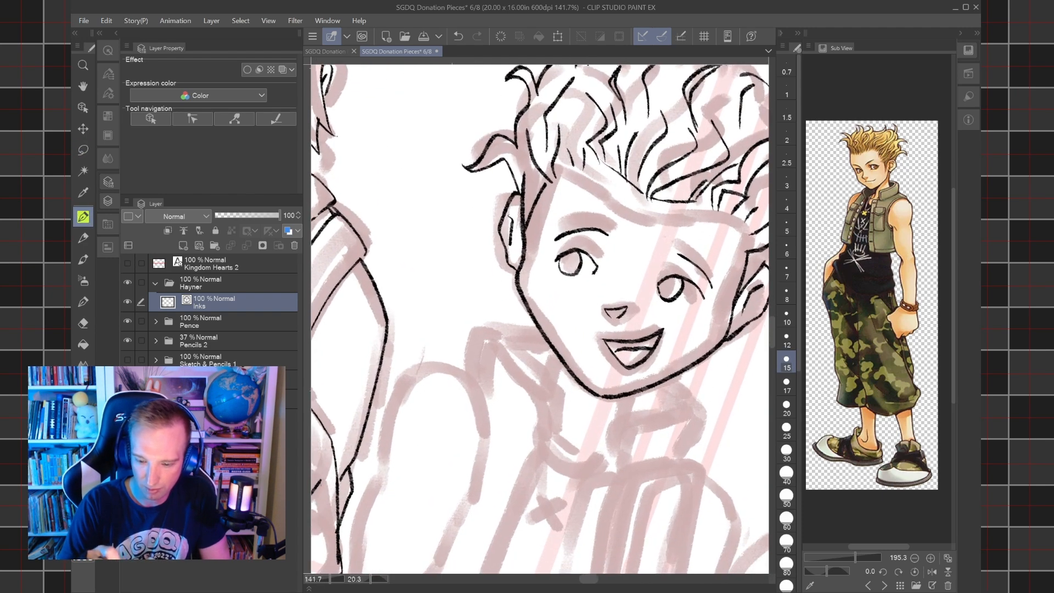
{"action": "mouse_move", "coordinate": [545, 444]}
{"action": "left_mouse_down"}
{"action": "mouse_move", "coordinate": [551, 415]}
{"action": "mouse_move", "coordinate": [521, 349]}
{"action": "left_mouse_up"}
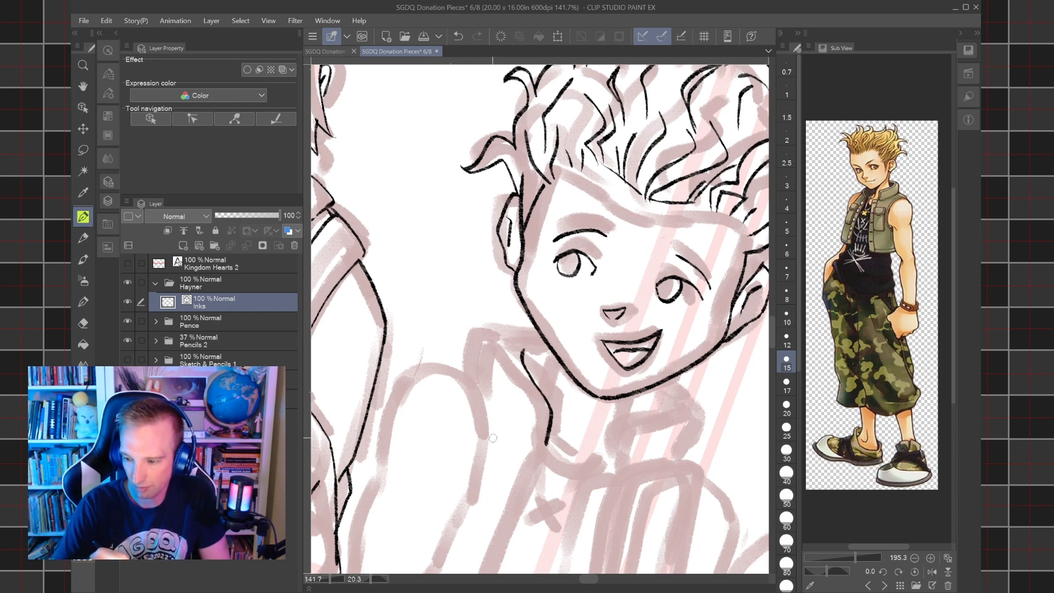
{"action": "mouse_move", "coordinate": [539, 446]}
{"action": "left_mouse_down"}
{"action": "mouse_move", "coordinate": [495, 354]}
{"action": "mouse_move", "coordinate": [532, 326]}
{"action": "mouse_move", "coordinate": [490, 305]}
{"action": "left_mouse_up"}
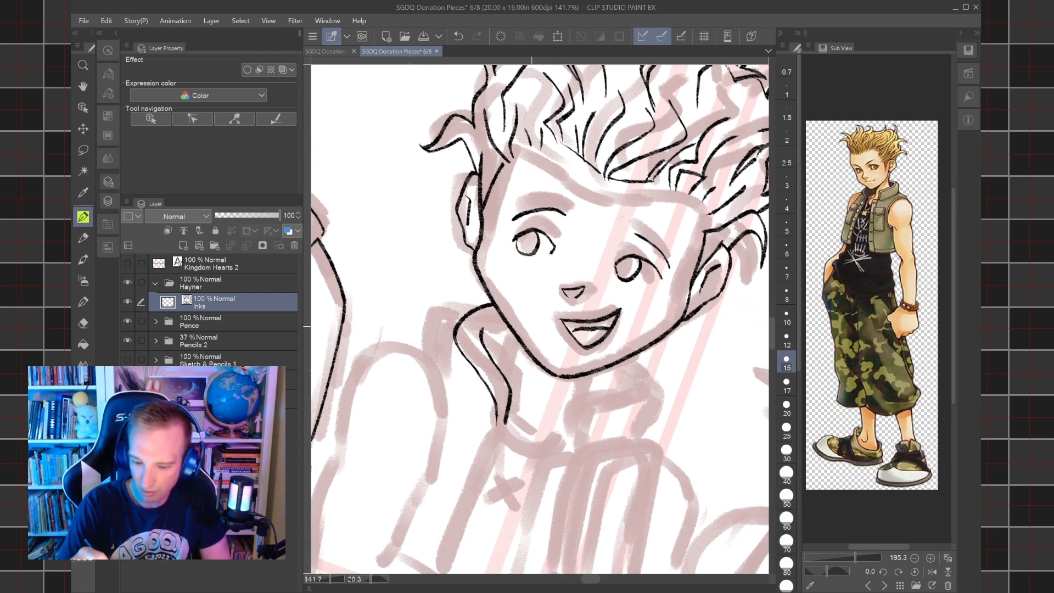
Ink the vest collar on the picture's right with a doubled front edge and an outer fold line, redoing its first curve.
{"action": "mouse_move", "coordinate": [575, 451]}
{"action": "left_mouse_down"}
{"action": "mouse_move", "coordinate": [586, 398]}
{"action": "mouse_move", "coordinate": [628, 390]}
{"action": "mouse_move", "coordinate": [639, 358]}
{"action": "left_mouse_up"}
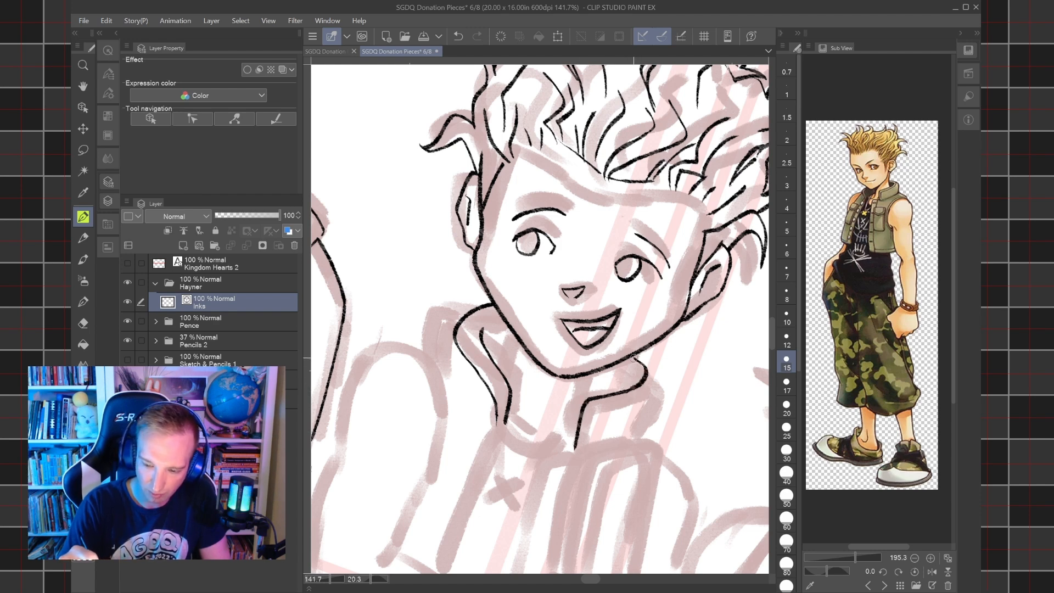
{"action": "key", "text": "ctrl+z"}
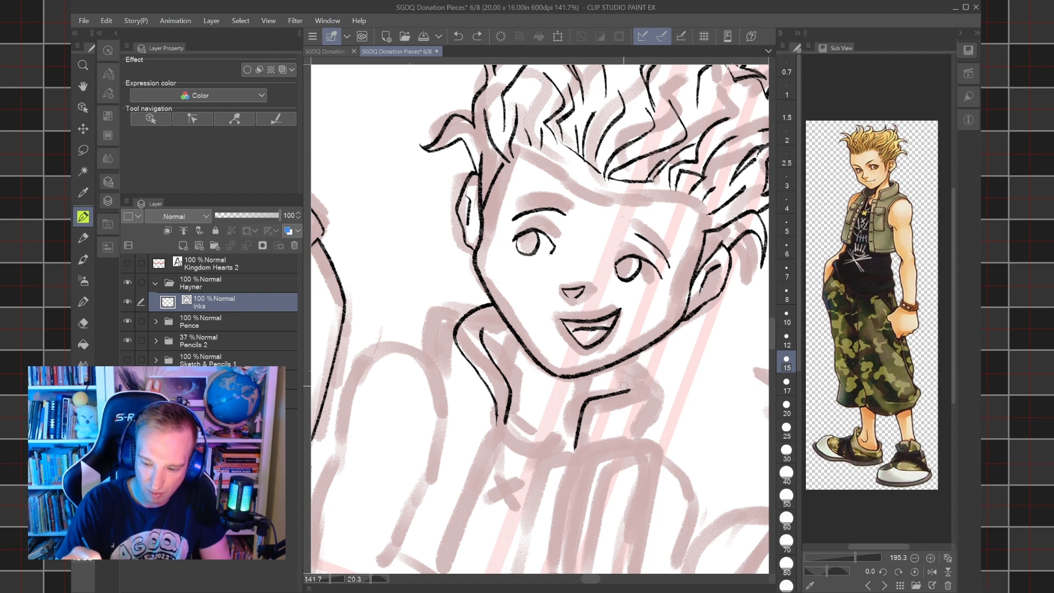
{"action": "mouse_move", "coordinate": [630, 390]}
{"action": "left_mouse_down"}
{"action": "mouse_move", "coordinate": [657, 369]}
{"action": "mouse_move", "coordinate": [650, 347]}
{"action": "mouse_move", "coordinate": [669, 362]}
{"action": "mouse_move", "coordinate": [663, 431]}
{"action": "left_mouse_up"}
{"action": "left_click_drag", "start_coordinate": [597, 405], "coordinate": [662, 375]}
{"action": "left_click_drag", "start_coordinate": [662, 376], "coordinate": [669, 363]}
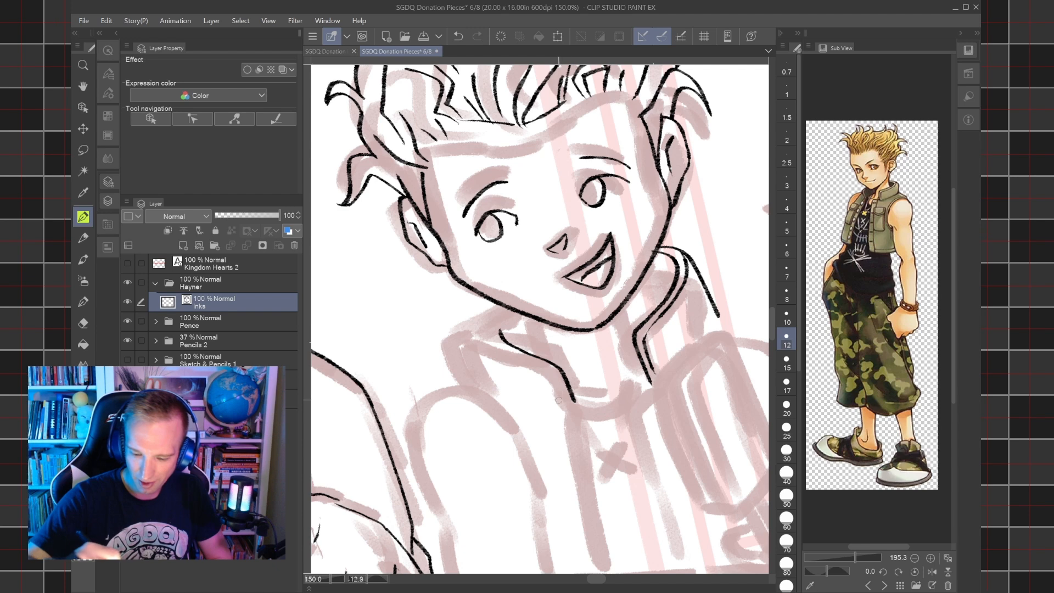
{"action": "mouse_move", "coordinate": [569, 407]}
{"action": "left_mouse_down"}
{"action": "mouse_move", "coordinate": [555, 378]}
{"action": "mouse_move", "coordinate": [508, 357]}
{"action": "mouse_move", "coordinate": [487, 321]}
{"action": "mouse_move", "coordinate": [509, 306]}
{"action": "left_mouse_up"}
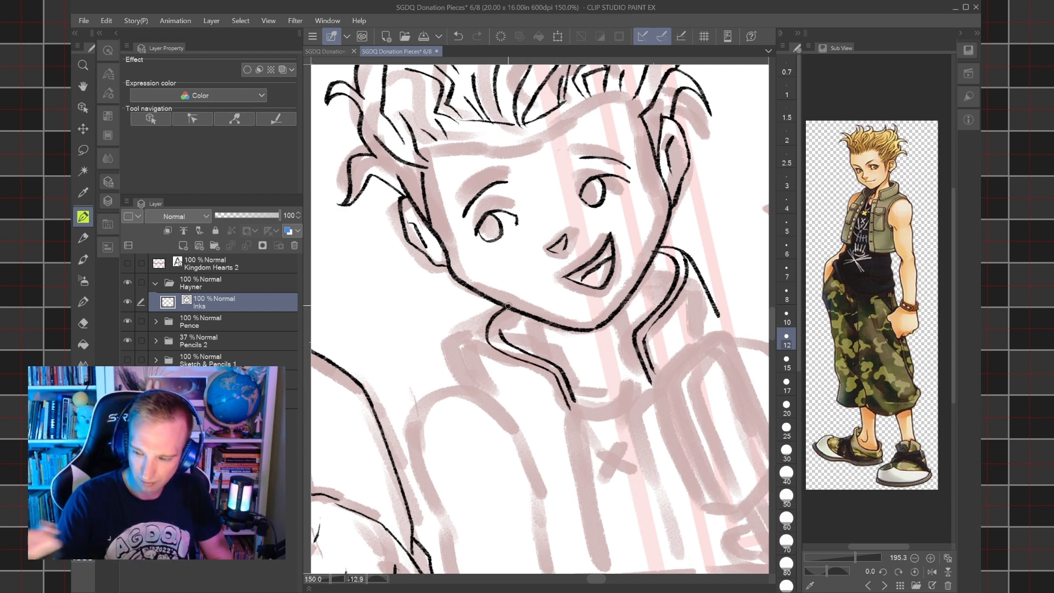
{"action": "left_click", "coordinate": [458, 35]}
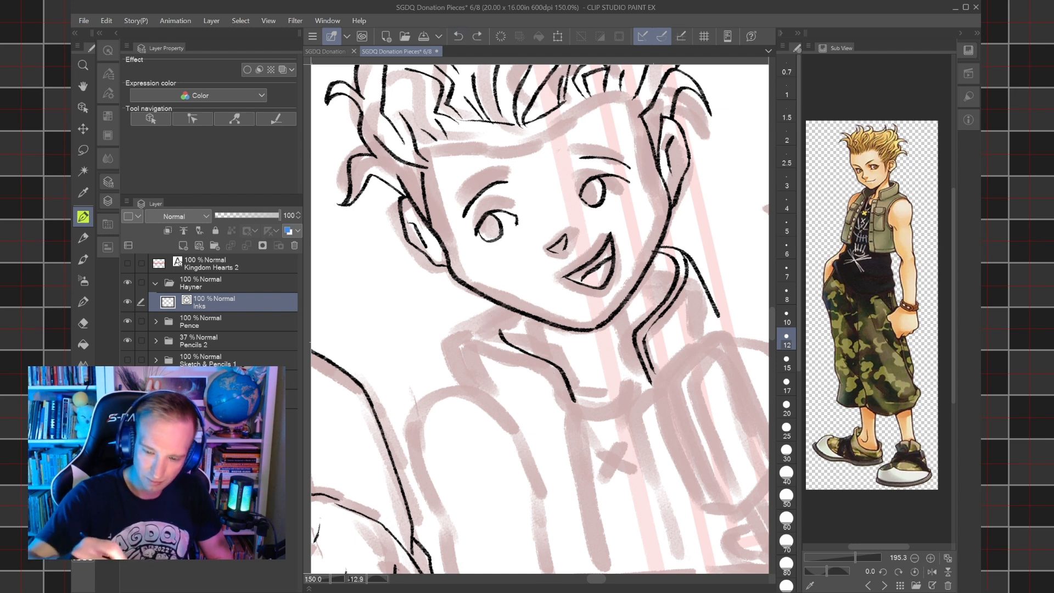
{"action": "mouse_move", "coordinate": [493, 301]}
{"action": "left_mouse_down"}
{"action": "mouse_move", "coordinate": [481, 337]}
{"action": "mouse_move", "coordinate": [544, 366]}
{"action": "left_mouse_up"}
{"action": "left_click", "coordinate": [455, 36]}
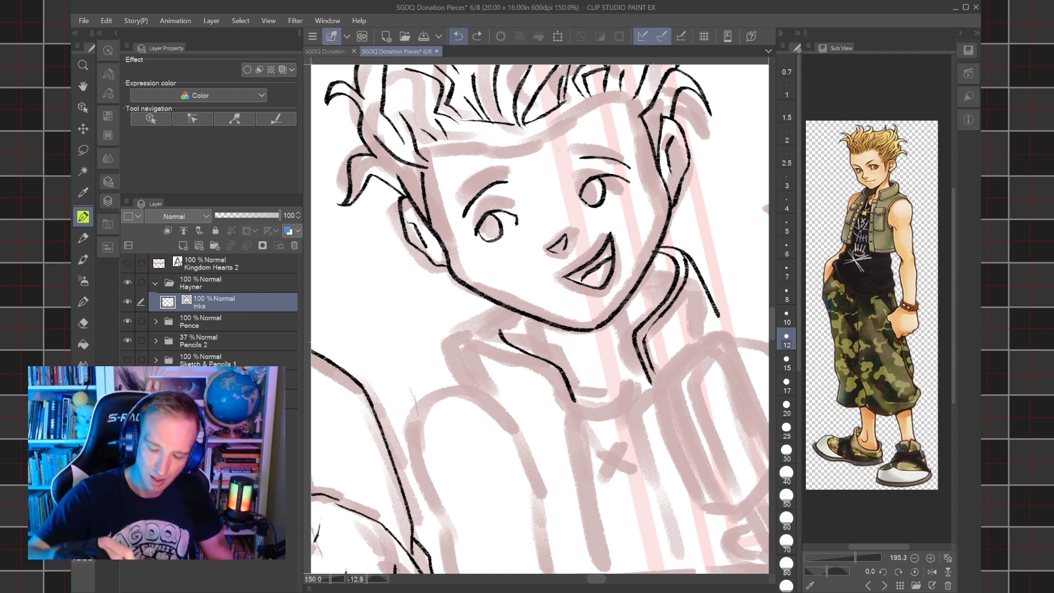
Ink the outer edge of the collar on the picture's left, parallel to its inner line and curving up to the jaw.
{"action": "left_click_drag", "start_coordinate": [483, 307], "coordinate": [549, 280]}
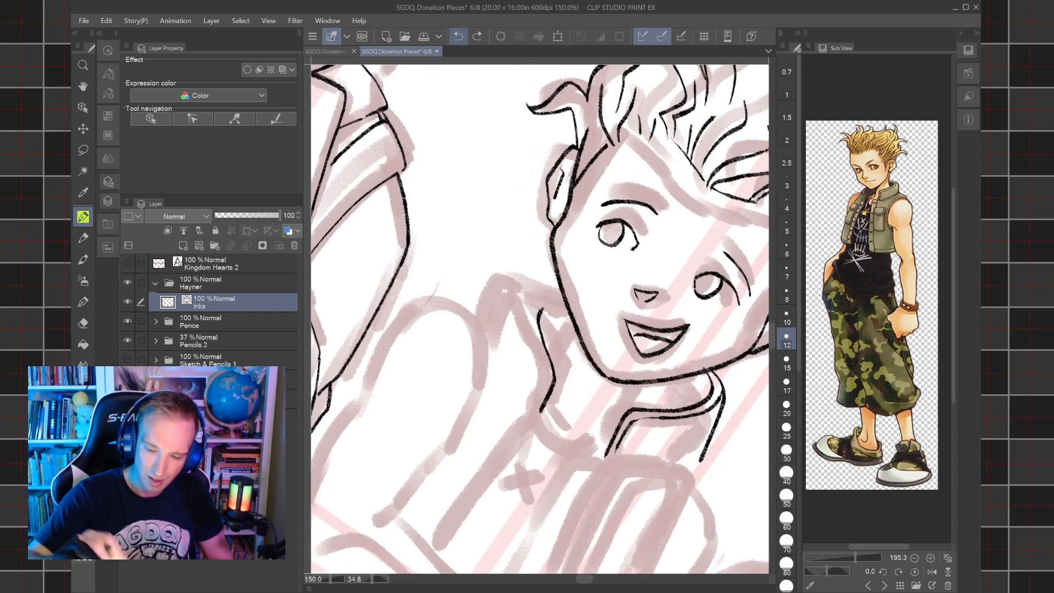
{"action": "left_click", "coordinate": [537, 406]}
{"action": "key", "text": "ctrl+z"}
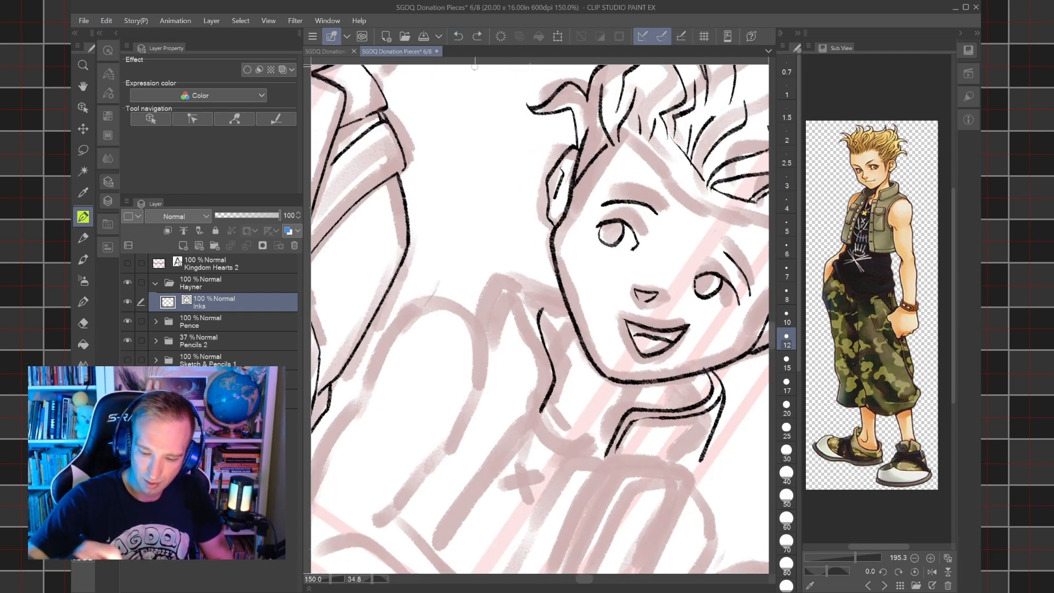
{"action": "mouse_move", "coordinate": [534, 409]}
{"action": "left_mouse_down"}
{"action": "mouse_move", "coordinate": [545, 377]}
{"action": "mouse_move", "coordinate": [526, 316]}
{"action": "mouse_move", "coordinate": [559, 290]}
{"action": "left_mouse_up"}
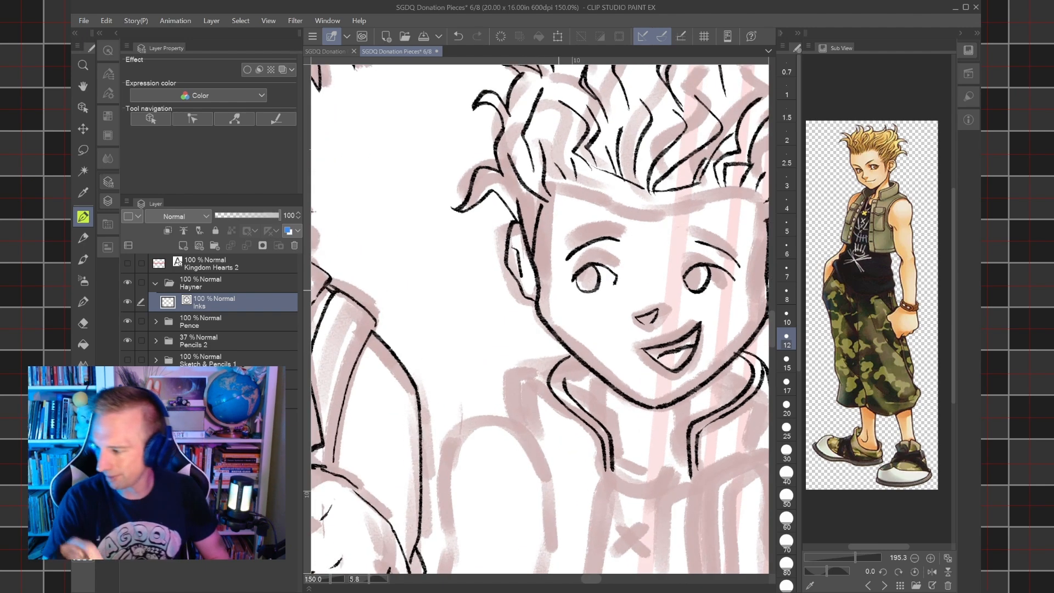
Ink the two neck lines between Hayner's jaw and the collar with a size 10 brush.
{"action": "scroll", "coordinate": [559, 290], "scroll_direction": "up", "scroll_amount": 2}
{"action": "scroll", "coordinate": [559, 290], "scroll_direction": "down", "scroll_amount": 1}
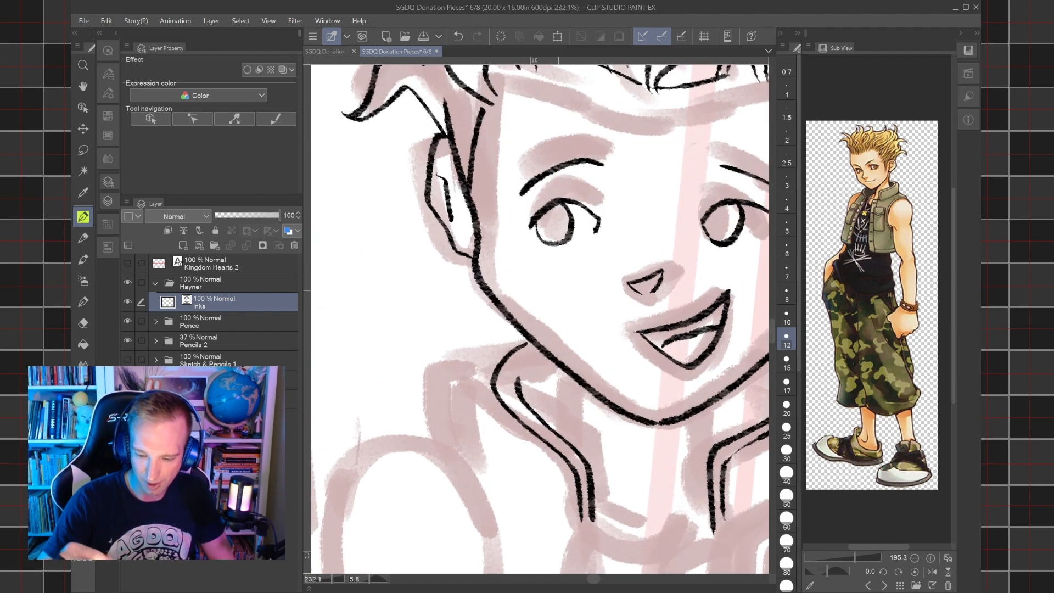
{"action": "left_click_drag", "start_coordinate": [563, 439], "coordinate": [574, 378]}
{"action": "key", "text": "ctrl+z"}
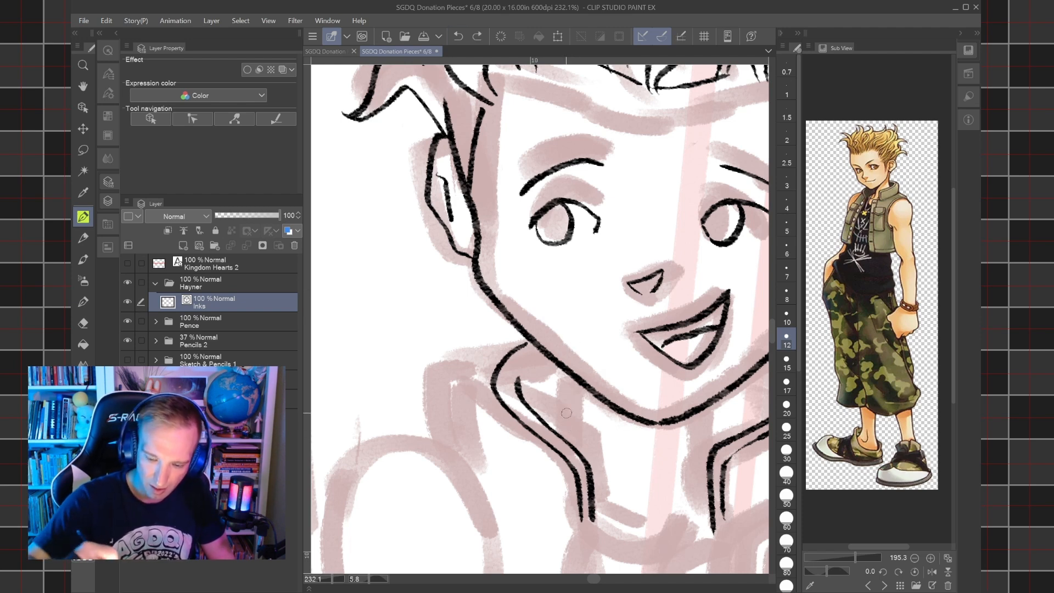
{"action": "key", "text": "bracketleft"}
{"action": "left_click_drag", "start_coordinate": [565, 441], "coordinate": [571, 374]}
{"action": "left_click_drag", "start_coordinate": [720, 442], "coordinate": [718, 386]}
{"action": "scroll", "coordinate": [718, 387], "scroll_direction": "down", "scroll_amount": 2}
{"action": "left_click_drag", "start_coordinate": [718, 386], "coordinate": [616, 267]}
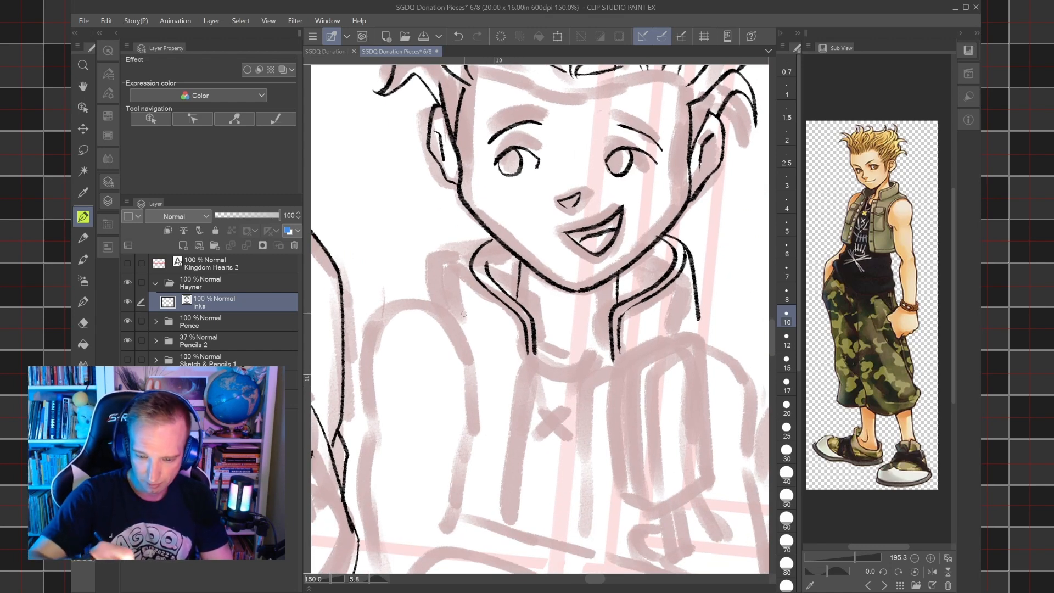
Ink the outer fold line of the collar on the picture's left, from the jaw down toward the shoulder, redoing it until it fits.
{"action": "mouse_move", "coordinate": [476, 320]}
{"action": "left_mouse_down"}
{"action": "mouse_move", "coordinate": [465, 292]}
{"action": "mouse_move", "coordinate": [477, 250]}
{"action": "left_mouse_up"}
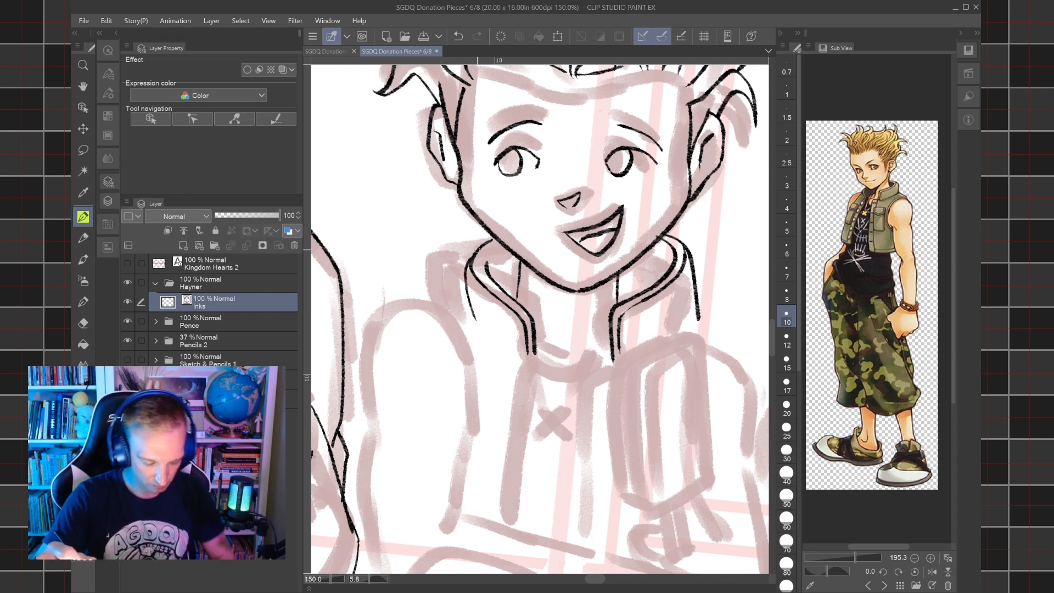
{"action": "key", "text": "ctrl+z"}
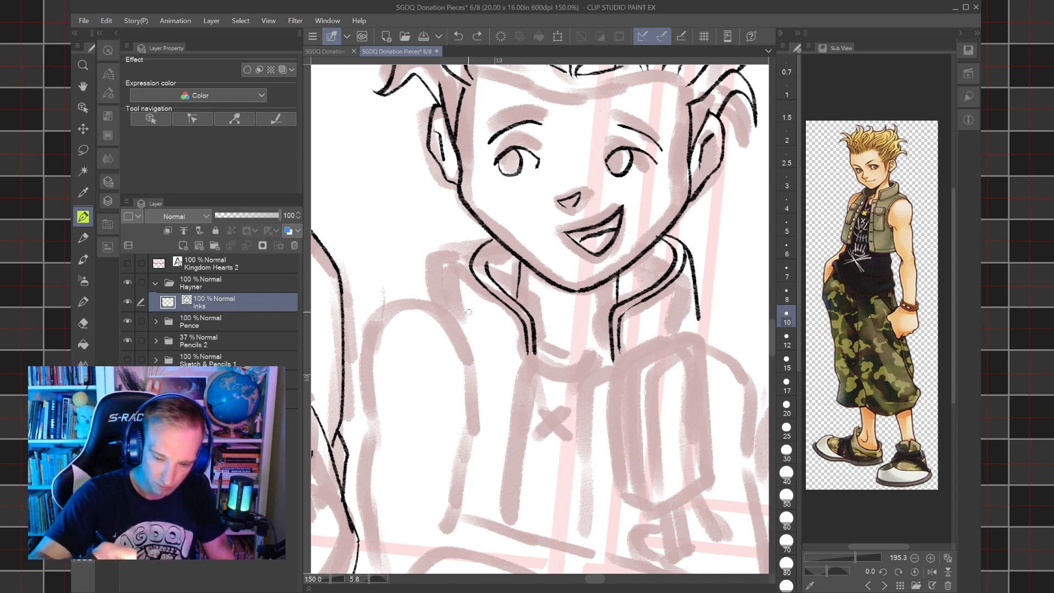
{"action": "left_click_drag", "start_coordinate": [473, 322], "coordinate": [468, 261]}
{"action": "key", "text": "ctrl+z"}
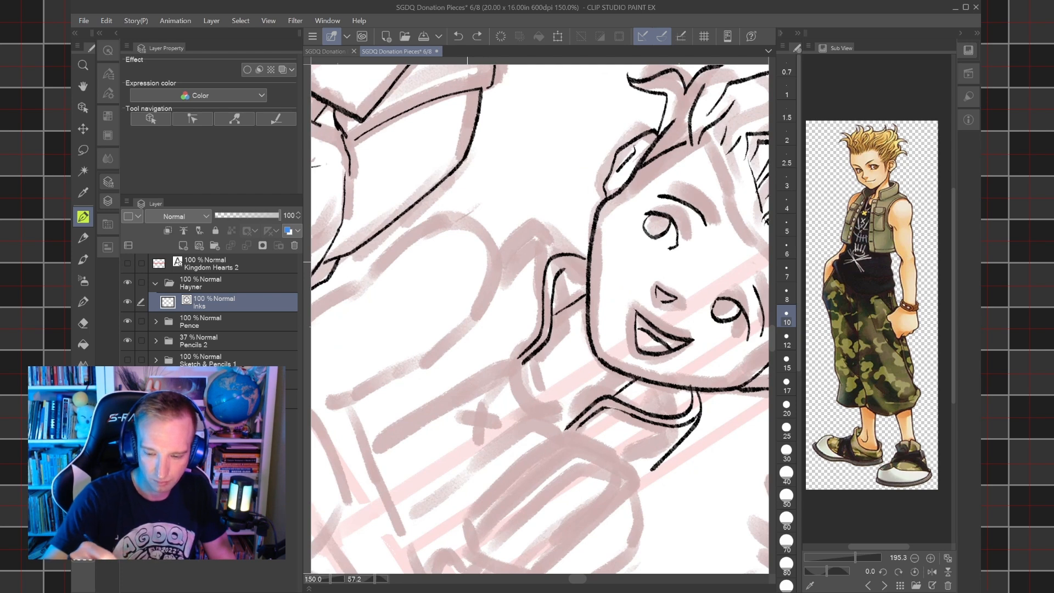
{"action": "left_click_drag", "start_coordinate": [498, 298], "coordinate": [549, 260]}
{"action": "key", "text": "ctrl+z"}
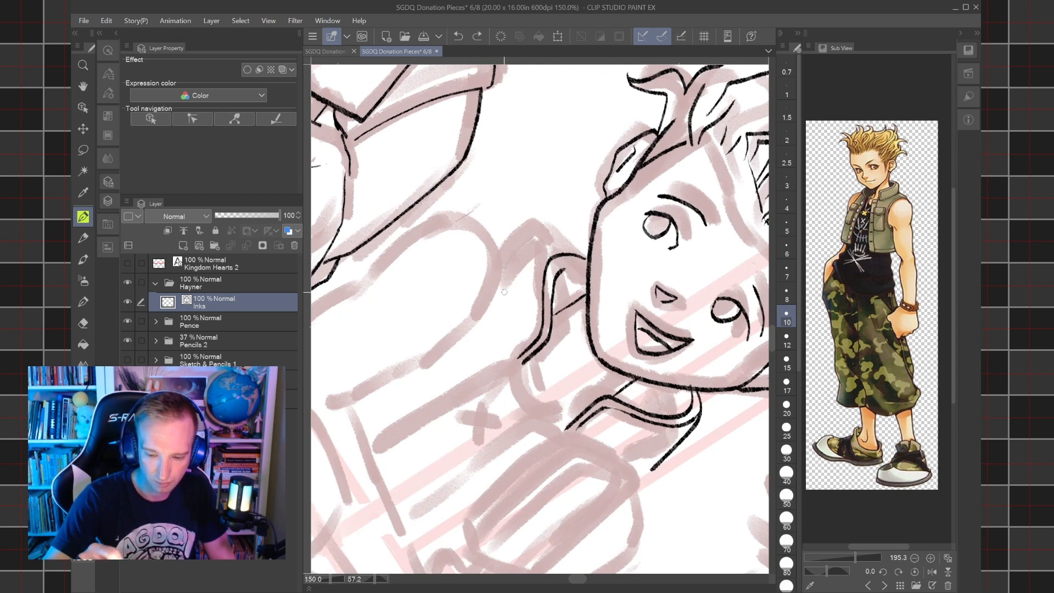
{"action": "left_click_drag", "start_coordinate": [506, 297], "coordinate": [552, 248]}
{"action": "left_click_drag", "start_coordinate": [570, 379], "coordinate": [643, 307]}
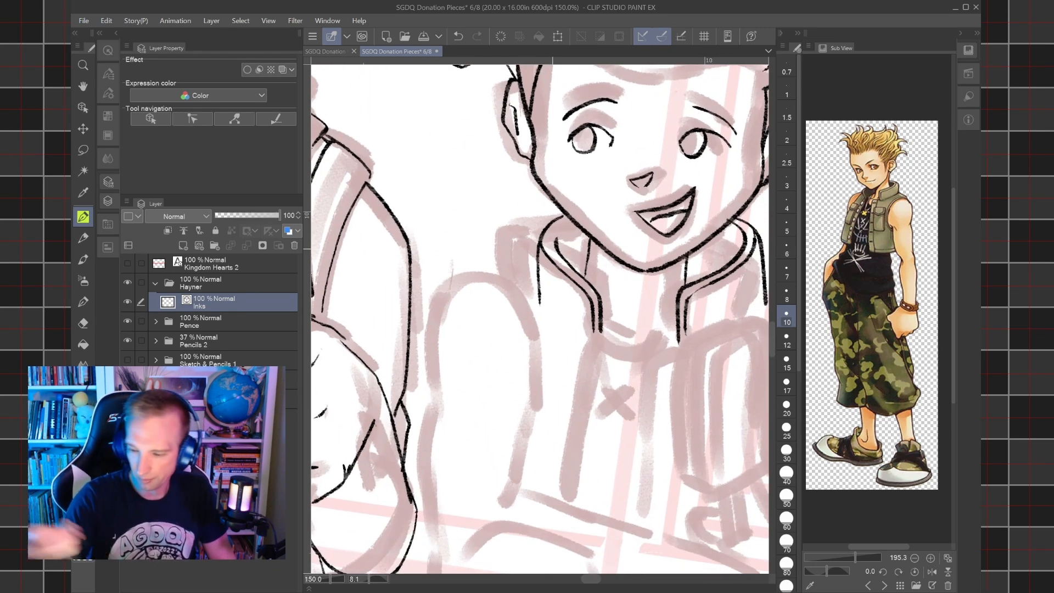
Ink the bottom edges of the vest collar on both sides of the neck with a size 15 brush.
{"action": "left_click_drag", "start_coordinate": [509, 282], "coordinate": [527, 307]}
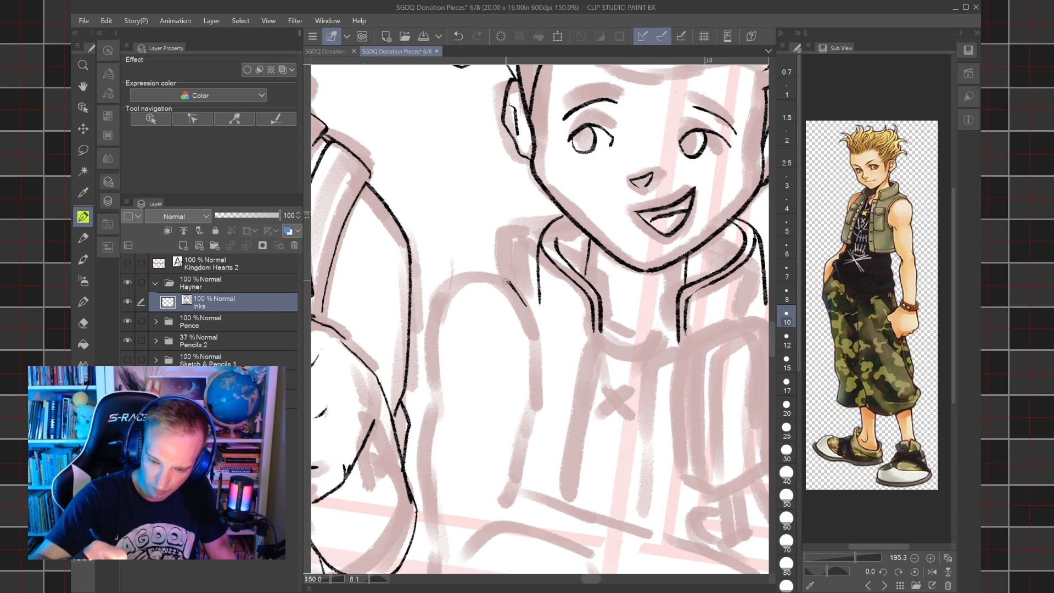
{"action": "key", "text": "ctrl+z"}
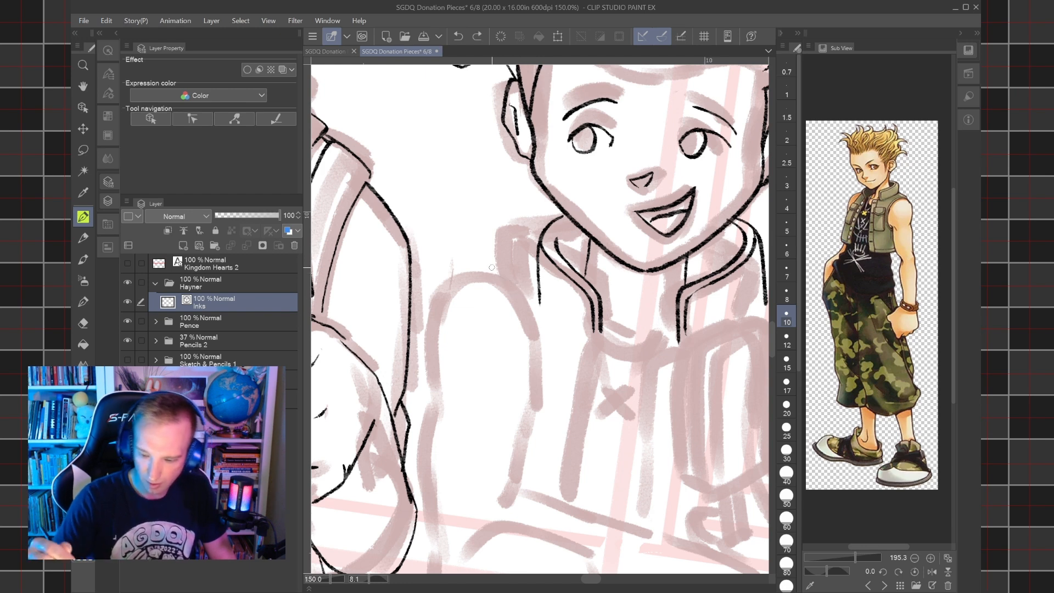
{"action": "key", "text": "bracketright"}
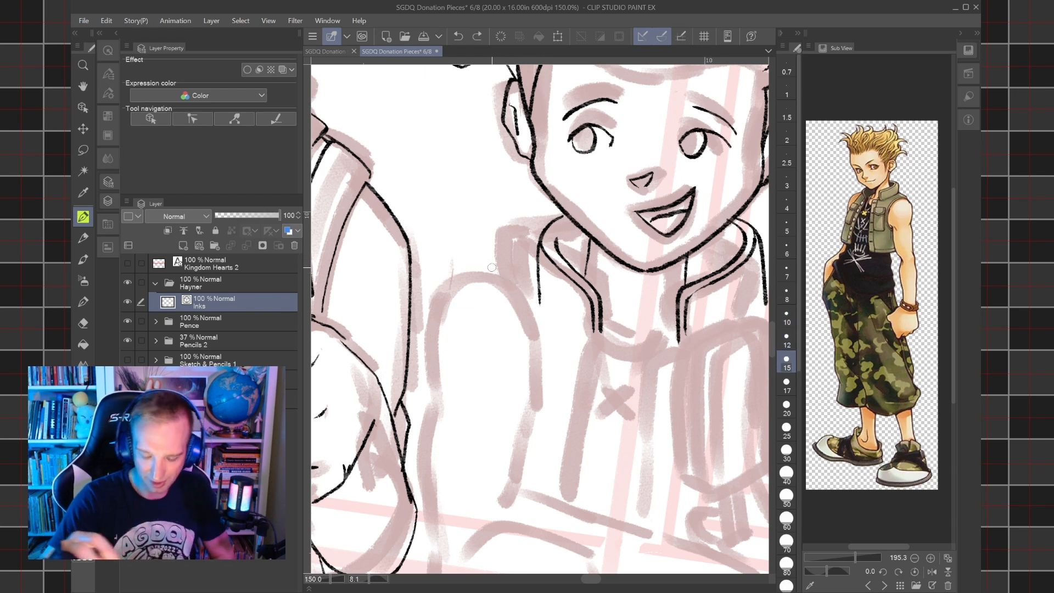
{"action": "key", "text": "ctrl+z"}
{"action": "mouse_move", "coordinate": [540, 299]}
{"action": "left_mouse_down"}
{"action": "mouse_move", "coordinate": [538, 234]}
{"action": "mouse_move", "coordinate": [525, 219]}
{"action": "left_mouse_up"}
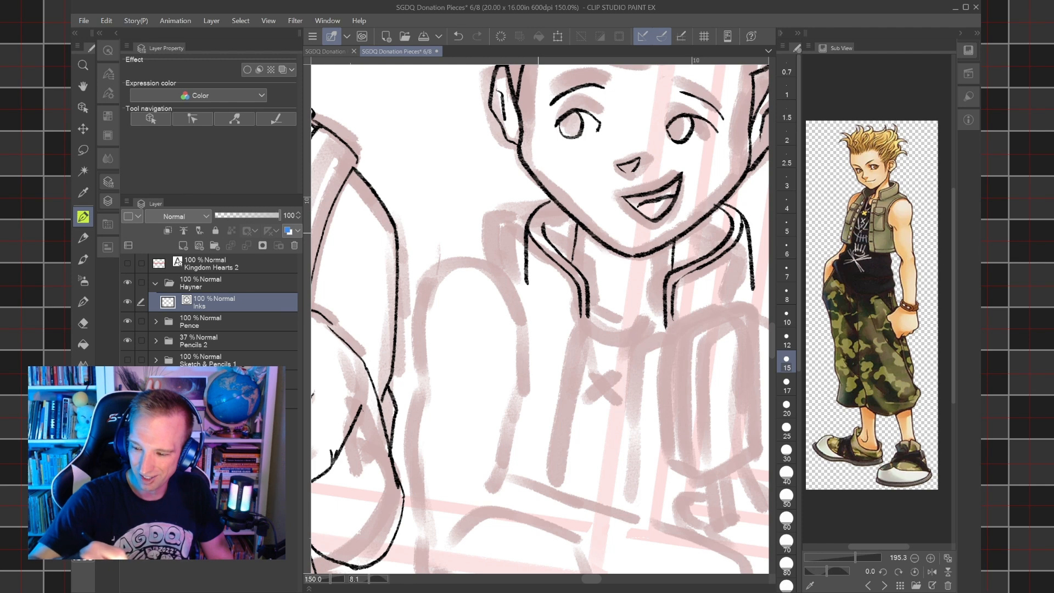
{"action": "left_click_drag", "start_coordinate": [536, 290], "coordinate": [581, 331]}
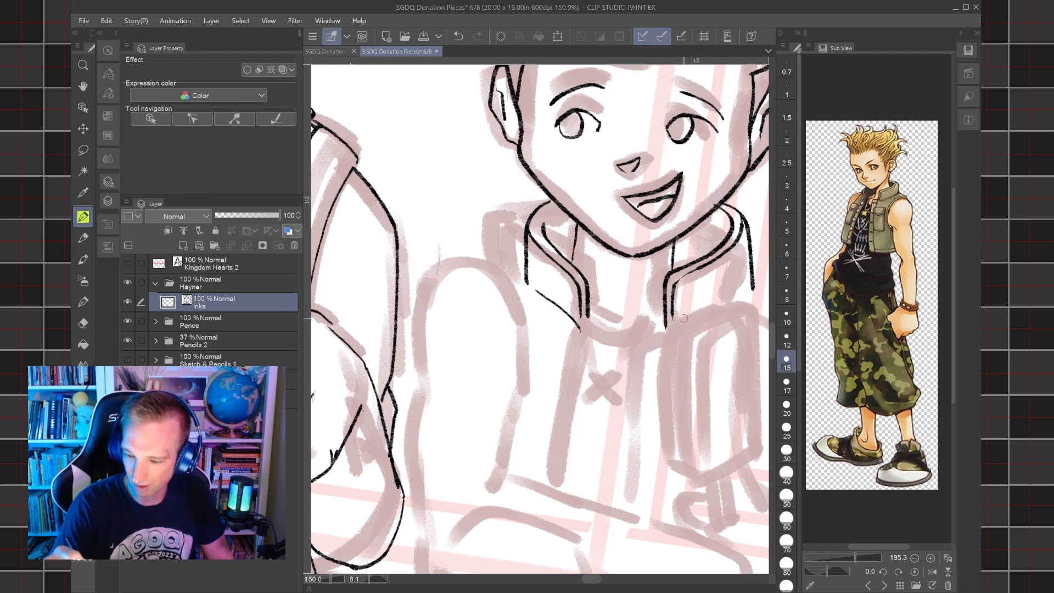
{"action": "left_click_drag", "start_coordinate": [668, 323], "coordinate": [755, 273]}
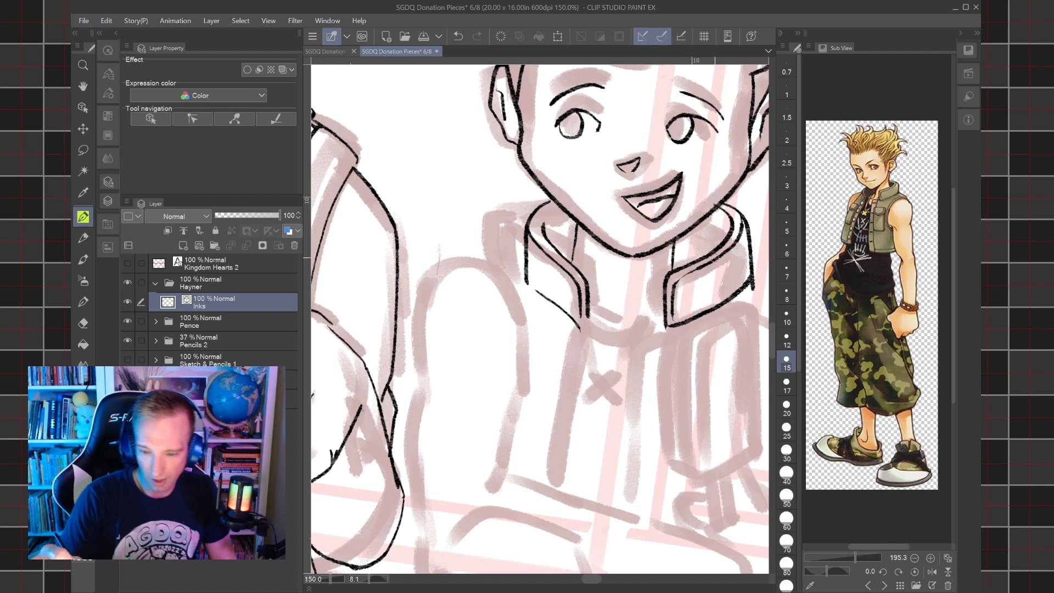
Ink the shoulder line and the bare upper arm on the picture's left, with its rounded top, outer edge and inner edge.
{"action": "left_click_drag", "start_coordinate": [472, 255], "coordinate": [524, 259]}
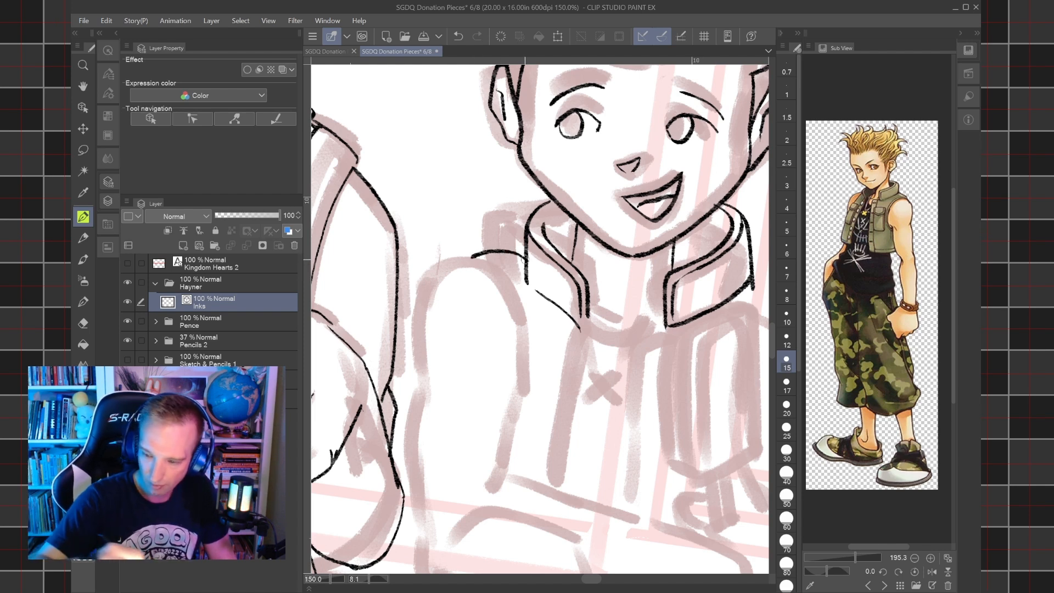
{"action": "mouse_move", "coordinate": [418, 379]}
{"action": "left_mouse_down"}
{"action": "mouse_move", "coordinate": [417, 319]}
{"action": "mouse_move", "coordinate": [436, 275]}
{"action": "mouse_move", "coordinate": [465, 257]}
{"action": "mouse_move", "coordinate": [499, 266]}
{"action": "mouse_move", "coordinate": [518, 296]}
{"action": "mouse_move", "coordinate": [521, 383]}
{"action": "left_mouse_up"}
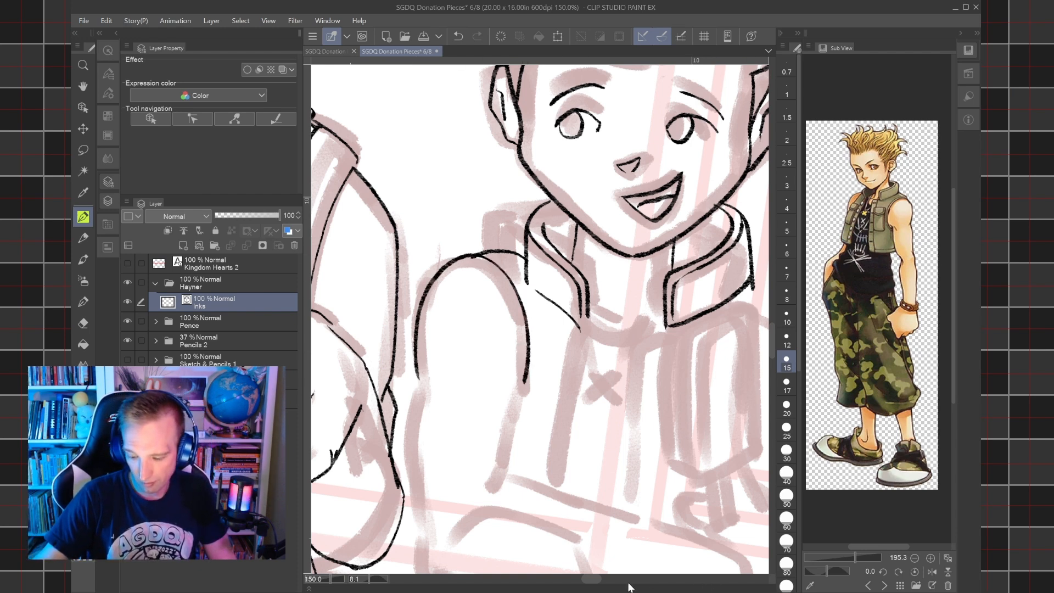
{"action": "left_click_drag", "start_coordinate": [538, 407], "coordinate": [581, 307]}
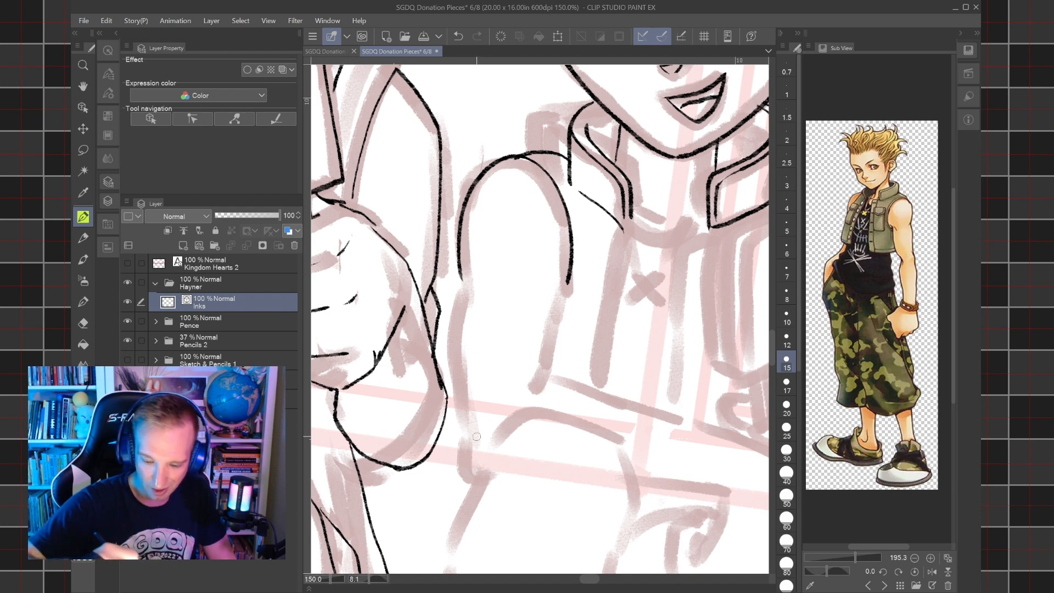
{"action": "mouse_move", "coordinate": [473, 480]}
{"action": "left_mouse_down"}
{"action": "mouse_move", "coordinate": [462, 455]}
{"action": "mouse_move", "coordinate": [461, 252]}
{"action": "left_mouse_up"}
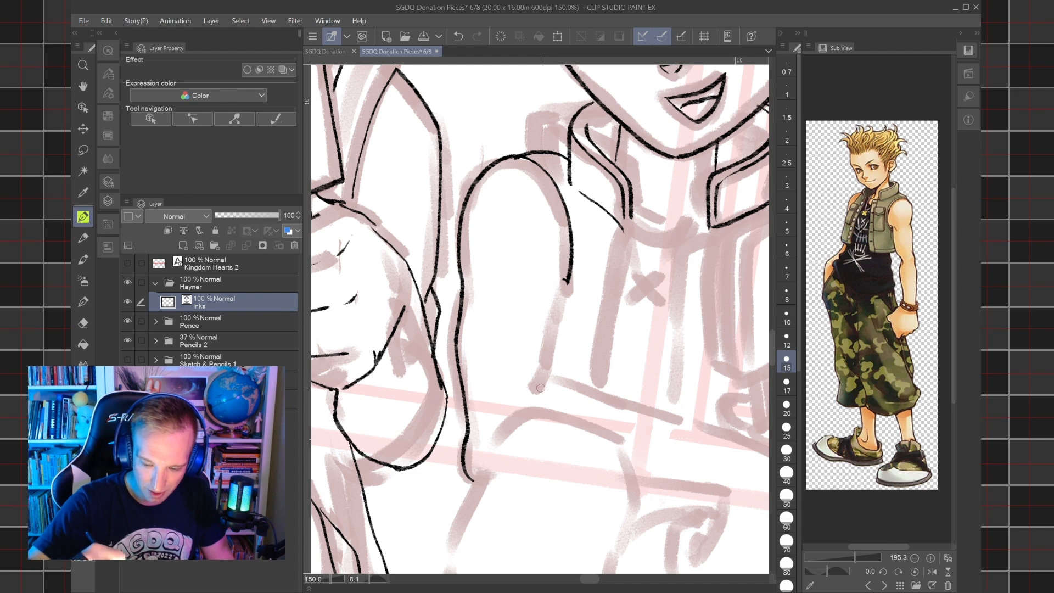
{"action": "left_click_drag", "start_coordinate": [541, 388], "coordinate": [554, 270]}
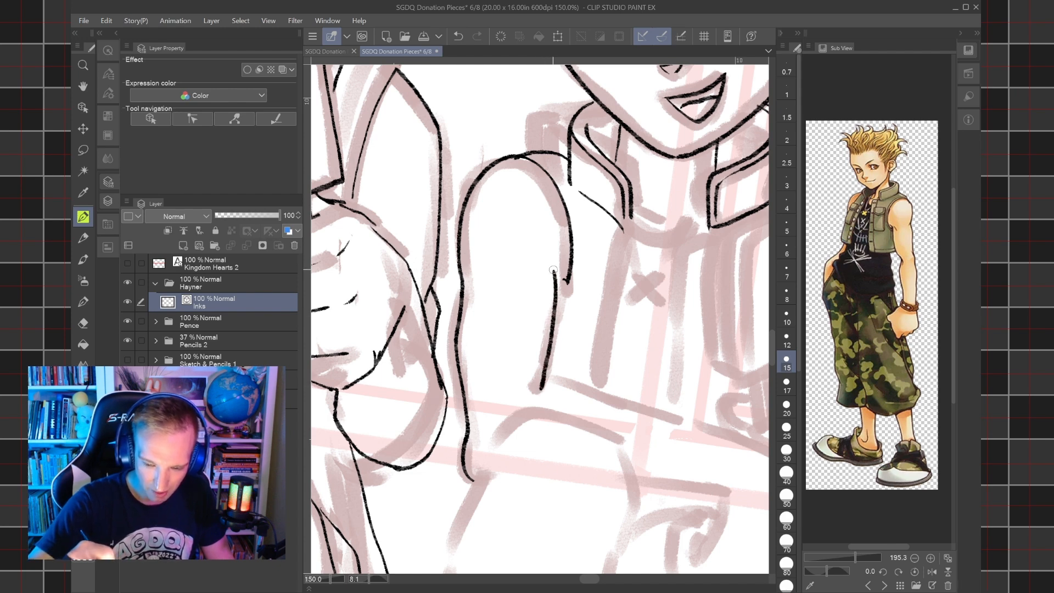
{"action": "key", "text": "ctrl+z"}
{"action": "mouse_move", "coordinate": [543, 389]}
{"action": "left_mouse_down"}
{"action": "mouse_move", "coordinate": [555, 262]}
{"action": "mouse_move", "coordinate": [565, 288]}
{"action": "mouse_move", "coordinate": [570, 277]}
{"action": "left_mouse_up"}
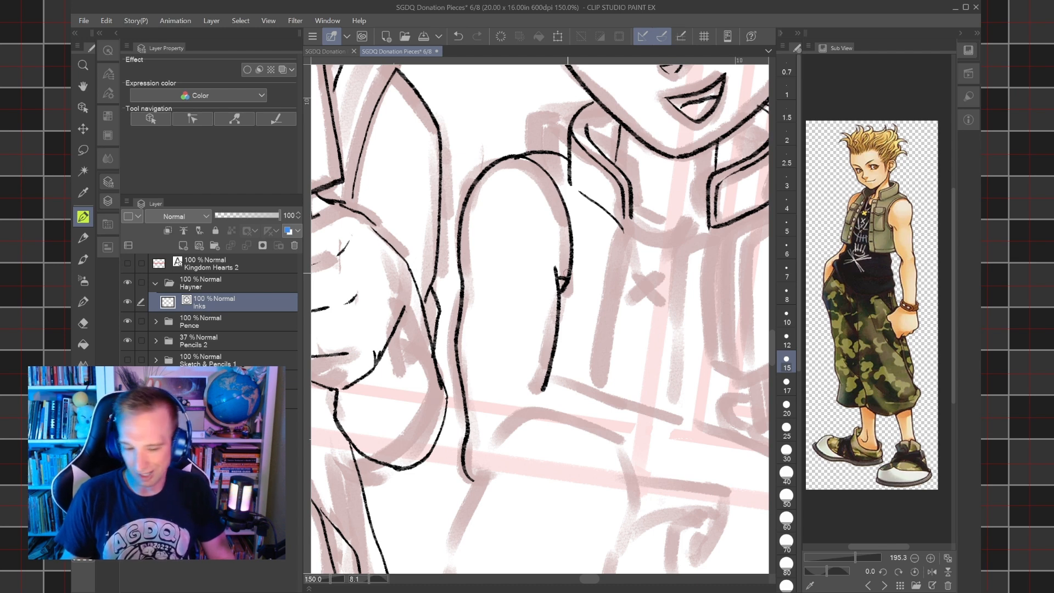
Ink a second, thinner line along the vest armhole on the picture's left with a size 12 brush.
{"action": "key", "text": "bracketleft"}
{"action": "key", "text": "bracketleft"}
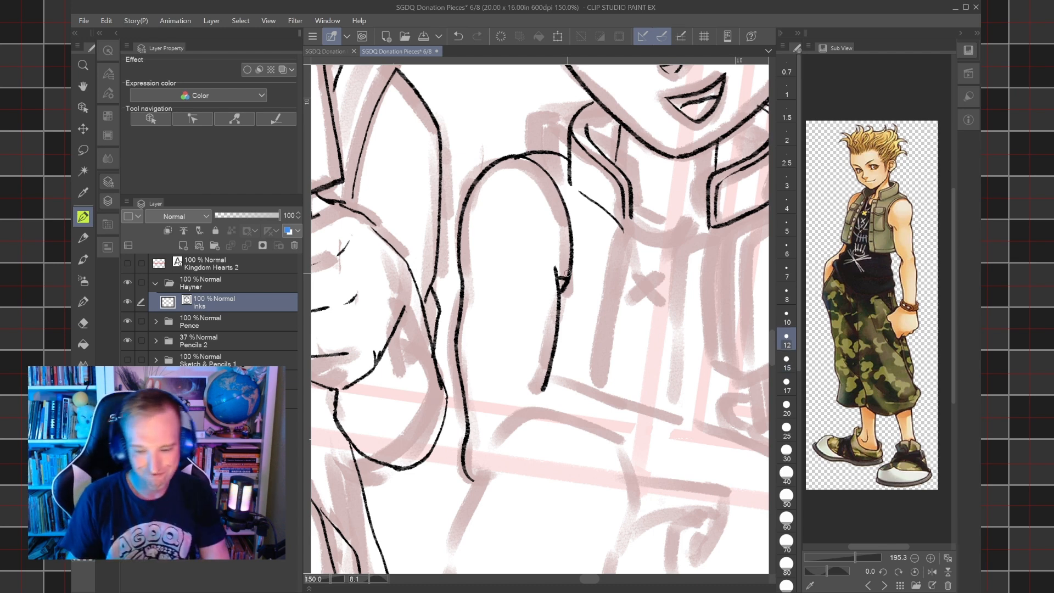
{"action": "mouse_move", "coordinate": [535, 156]}
{"action": "left_mouse_down"}
{"action": "mouse_move", "coordinate": [561, 179]}
{"action": "mouse_move", "coordinate": [574, 250]}
{"action": "left_mouse_up"}
{"action": "mouse_move", "coordinate": [563, 297]}
{"action": "left_mouse_down"}
{"action": "mouse_move", "coordinate": [580, 240]}
{"action": "mouse_move", "coordinate": [570, 202]}
{"action": "mouse_move", "coordinate": [501, 172]}
{"action": "mouse_move", "coordinate": [516, 209]}
{"action": "left_mouse_up"}
Ink the upper and lower edges of the forearm resting across the knee with a size 15 brush, erasing the overshoot at the elbow.
{"action": "left_click", "coordinate": [786, 363]}
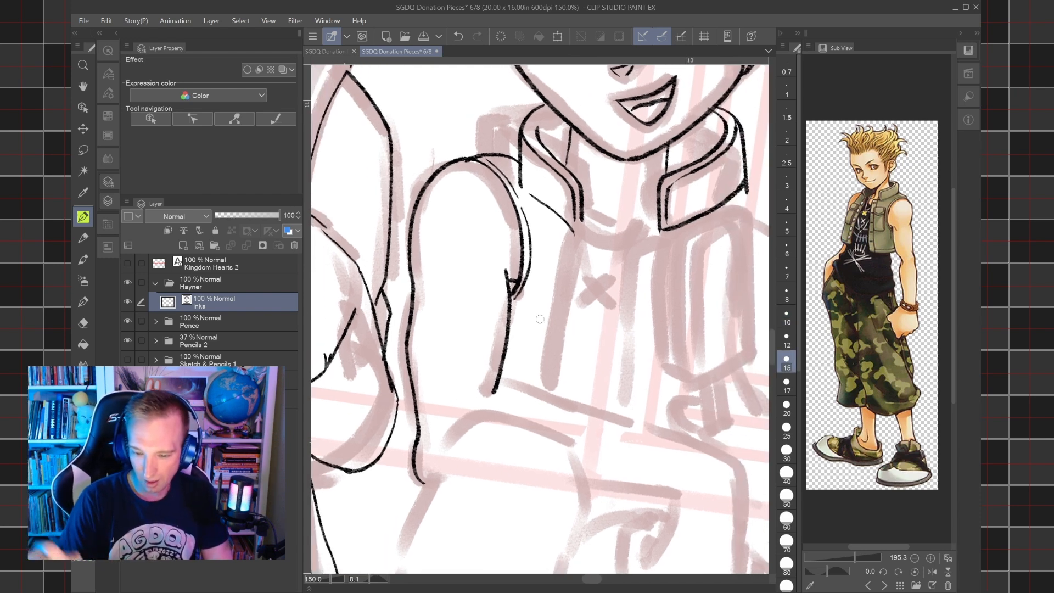
{"action": "left_click_drag", "start_coordinate": [540, 318], "coordinate": [551, 301]}
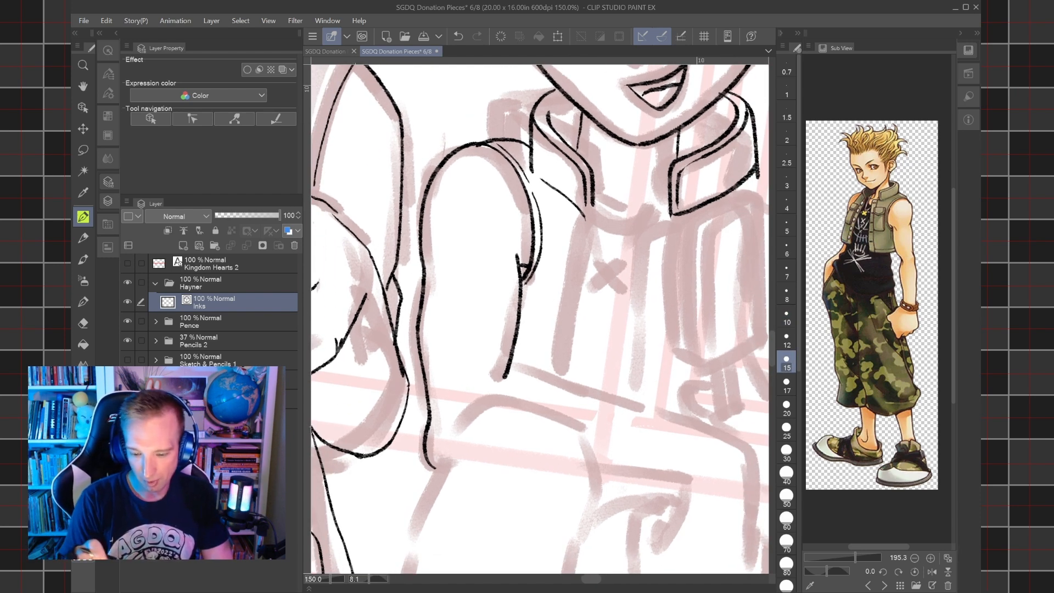
{"action": "left_click_drag", "start_coordinate": [610, 276], "coordinate": [493, 284]}
{"action": "left_click_drag", "start_coordinate": [540, 319], "coordinate": [472, 315]}
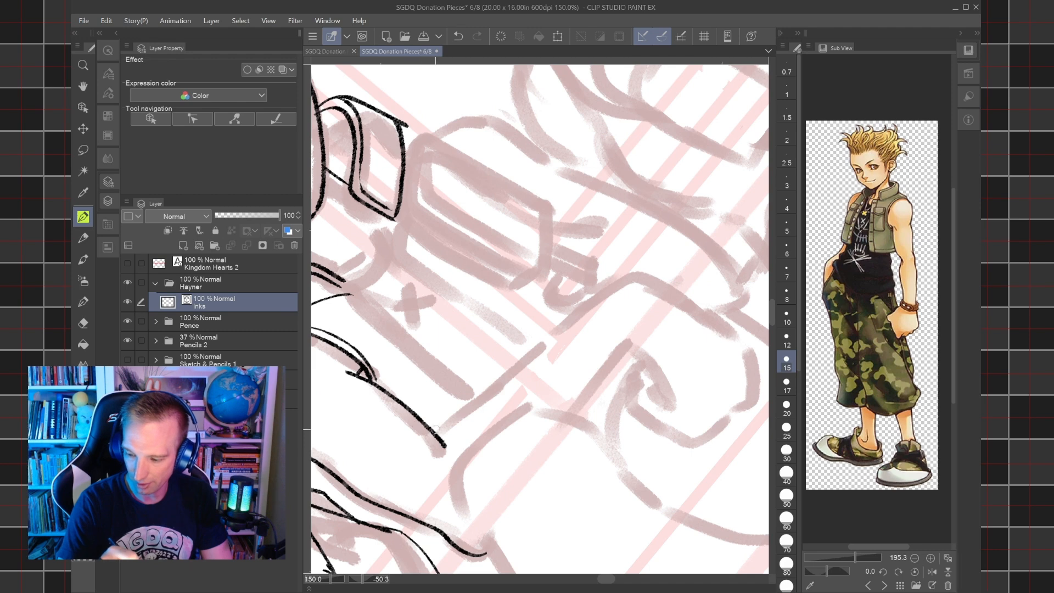
{"action": "mouse_move", "coordinate": [436, 455]}
{"action": "left_mouse_down"}
{"action": "mouse_move", "coordinate": [468, 407]}
{"action": "mouse_move", "coordinate": [593, 300]}
{"action": "mouse_move", "coordinate": [647, 277]}
{"action": "left_mouse_up"}
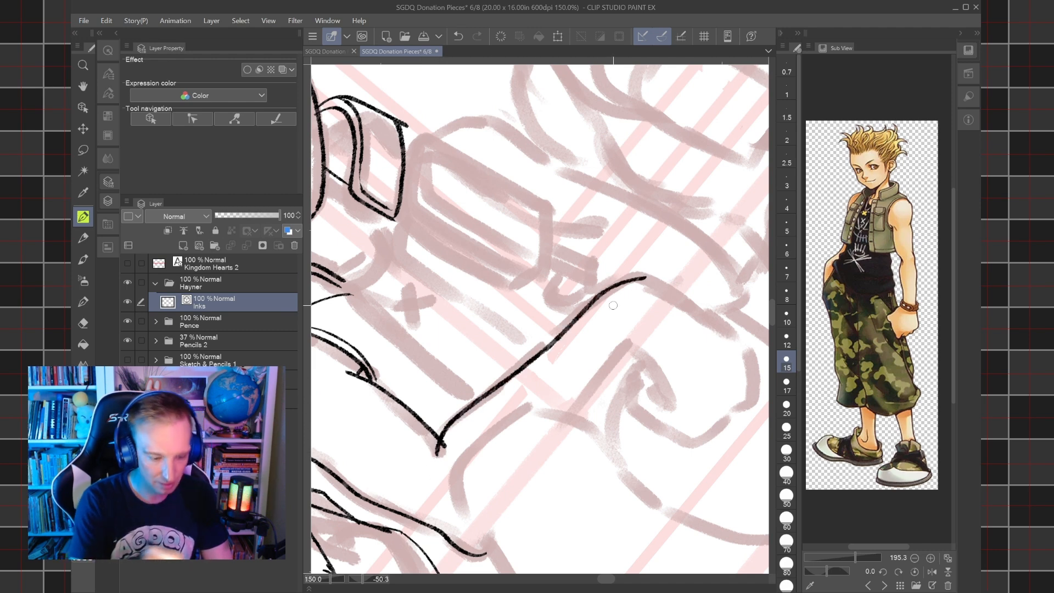
{"action": "key", "text": "e"}
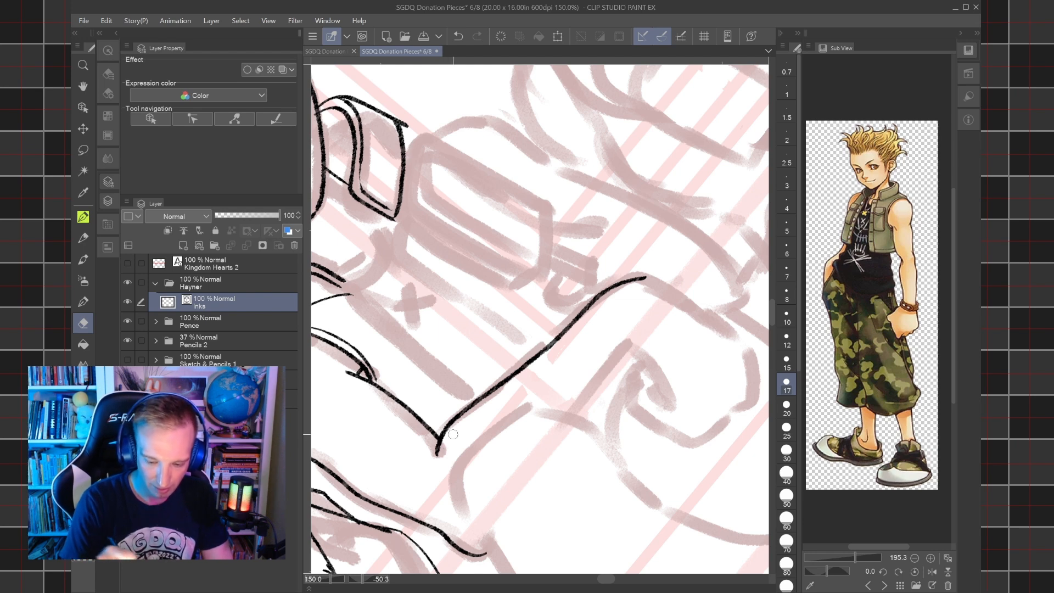
{"action": "key", "text": "p"}
{"action": "mouse_move", "coordinate": [615, 367]}
{"action": "left_mouse_down"}
{"action": "mouse_move", "coordinate": [599, 385]}
{"action": "mouse_move", "coordinate": [643, 352]}
{"action": "mouse_move", "coordinate": [683, 349]}
{"action": "mouse_move", "coordinate": [725, 262]}
{"action": "left_mouse_up"}
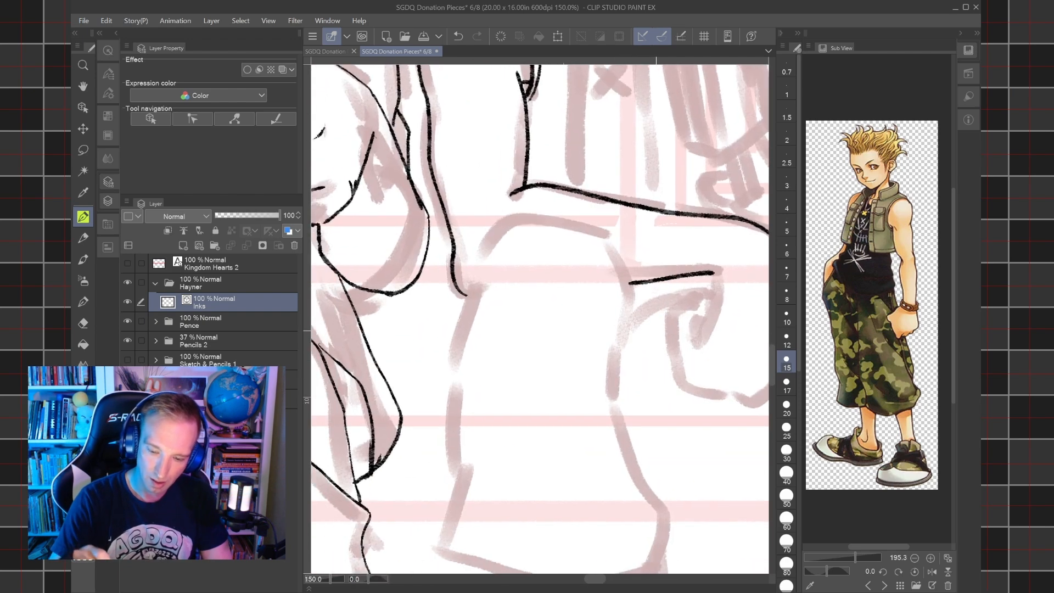
{"action": "scroll", "coordinate": [656, 331], "scroll_direction": "down", "scroll_amount": 4}
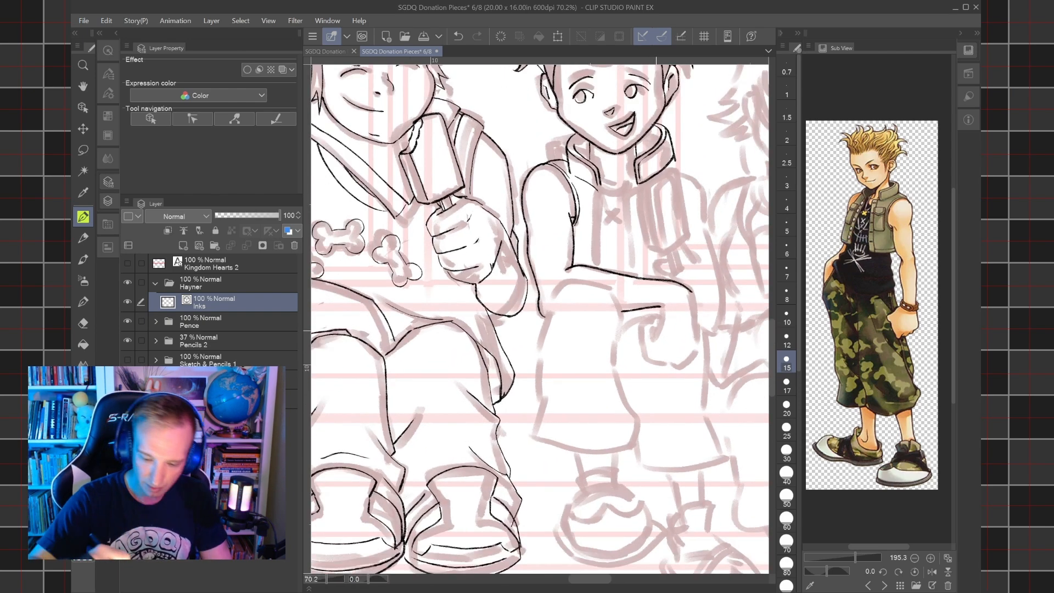
{"action": "mouse_move", "coordinate": [532, 437]}
{"action": "left_mouse_down"}
{"action": "mouse_move", "coordinate": [560, 377]}
{"action": "mouse_move", "coordinate": [543, 379]}
{"action": "mouse_move", "coordinate": [540, 360]}
{"action": "mouse_move", "coordinate": [553, 318]}
{"action": "left_mouse_up"}
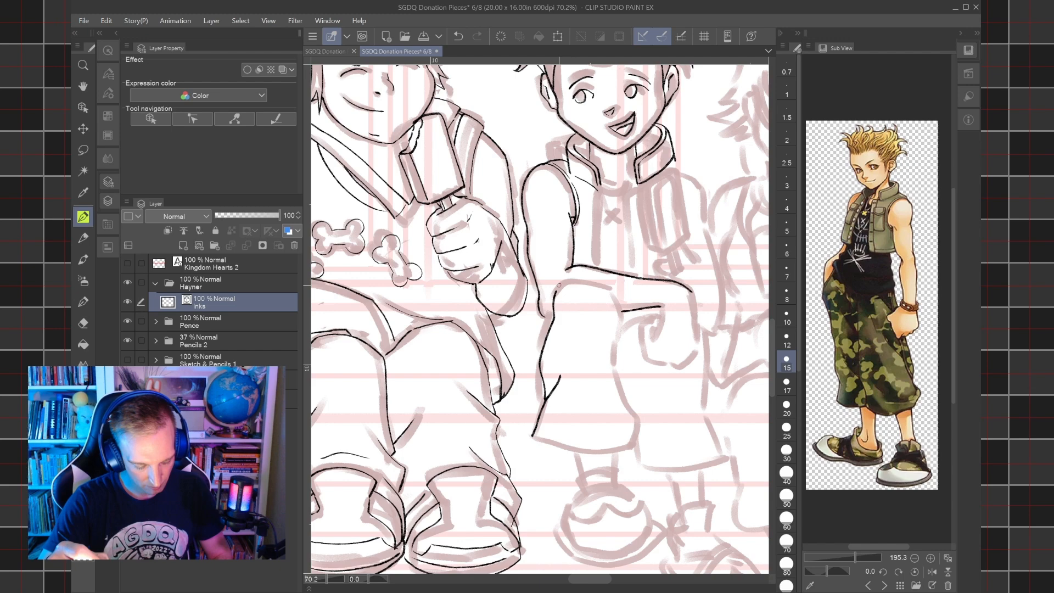
{"action": "key", "text": "ctrl+z"}
{"action": "scroll", "coordinate": [559, 285], "scroll_direction": "up", "scroll_amount": 4}
{"action": "key", "text": "ctrl+z"}
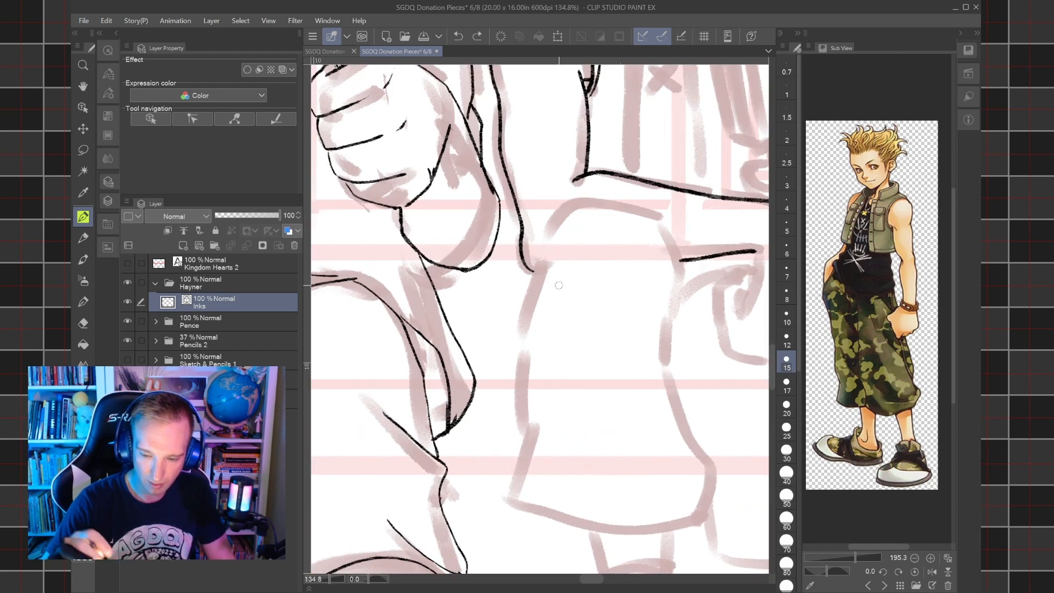
{"action": "mouse_move", "coordinate": [530, 289]}
{"action": "left_mouse_down"}
{"action": "mouse_move", "coordinate": [563, 215]}
{"action": "mouse_move", "coordinate": [578, 206]}
{"action": "mouse_move", "coordinate": [658, 229]}
{"action": "left_mouse_up"}
{"action": "key", "text": "ctrl+z"}
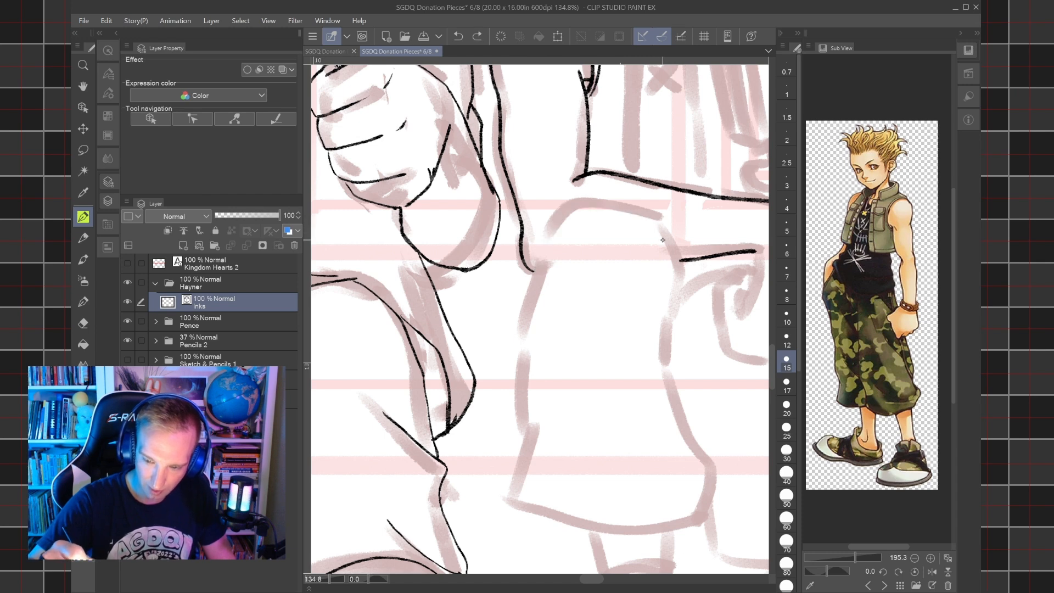
Ink the rounded knee and both upper sides of the trouser leg on the picture's left with a size 17 brush, including fold lines.
{"action": "key", "text": "bracketright"}
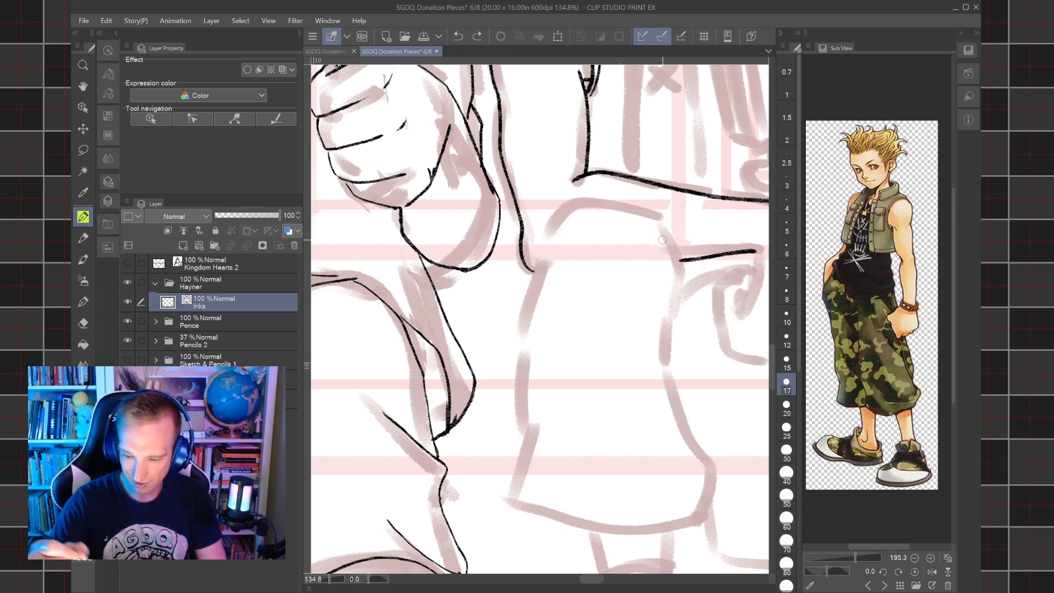
{"action": "mouse_move", "coordinate": [529, 284]}
{"action": "left_mouse_down"}
{"action": "mouse_move", "coordinate": [581, 204]}
{"action": "mouse_move", "coordinate": [616, 206]}
{"action": "mouse_move", "coordinate": [656, 216]}
{"action": "mouse_move", "coordinate": [670, 233]}
{"action": "mouse_move", "coordinate": [685, 302]}
{"action": "left_mouse_up"}
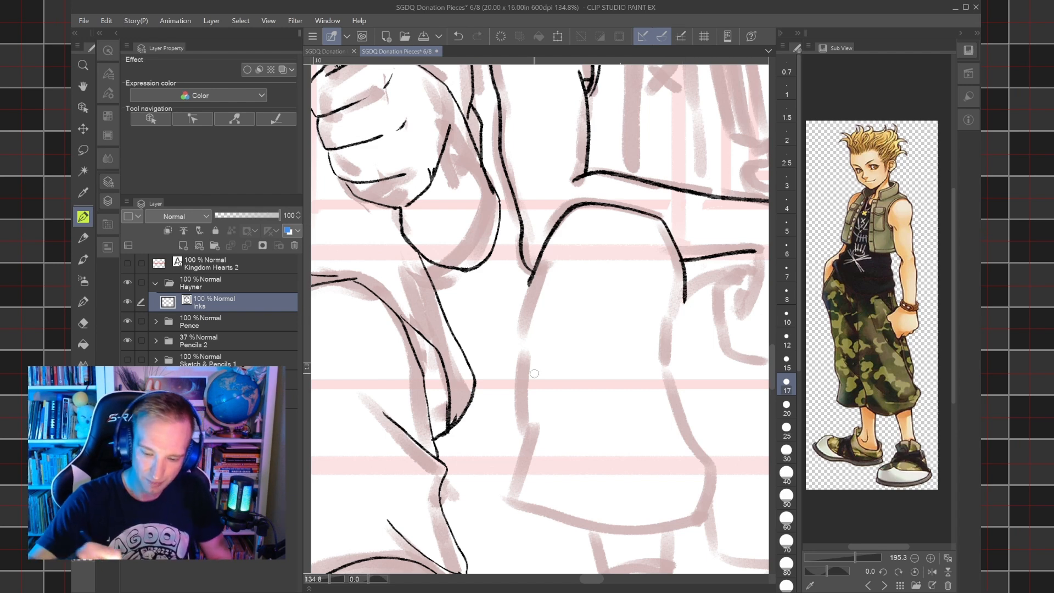
{"action": "mouse_move", "coordinate": [525, 435]}
{"action": "left_mouse_down"}
{"action": "mouse_move", "coordinate": [520, 374]}
{"action": "mouse_move", "coordinate": [544, 312]}
{"action": "left_mouse_up"}
{"action": "left_click_drag", "start_coordinate": [527, 348], "coordinate": [534, 270]}
{"action": "left_click_drag", "start_coordinate": [667, 380], "coordinate": [657, 280]}
{"action": "left_click_drag", "start_coordinate": [668, 345], "coordinate": [686, 291]}
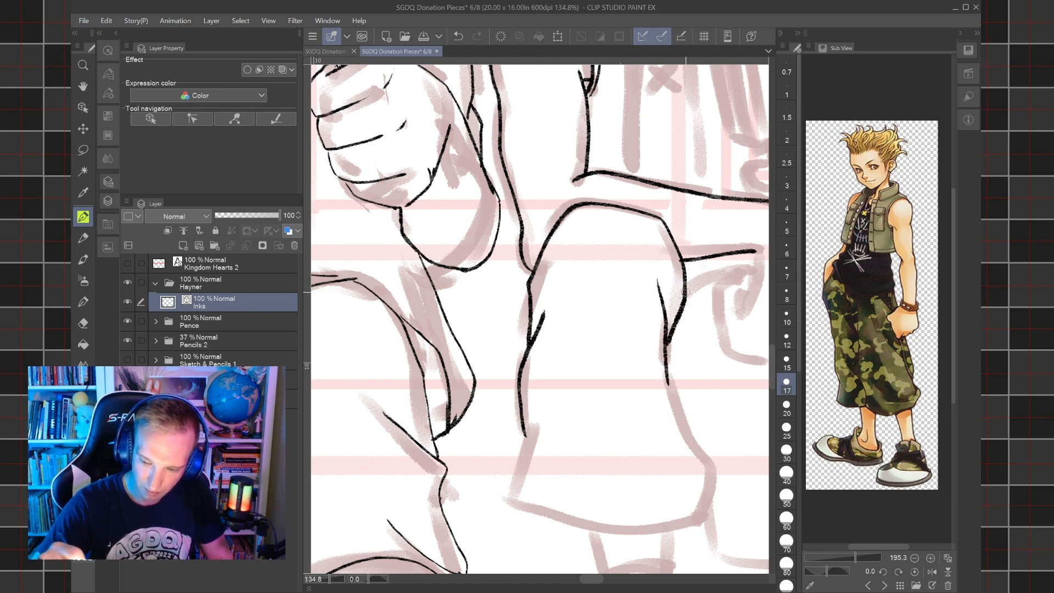
Ink the lower sides and curved hem of the same trouser leg, adding a fold near the hem and closing its corner.
{"action": "left_click_drag", "start_coordinate": [667, 381], "coordinate": [712, 472]}
{"action": "left_click_drag", "start_coordinate": [670, 424], "coordinate": [715, 475]}
{"action": "mouse_move", "coordinate": [527, 437]}
{"action": "left_mouse_down"}
{"action": "mouse_move", "coordinate": [508, 495]}
{"action": "mouse_move", "coordinate": [521, 510]}
{"action": "mouse_move", "coordinate": [616, 530]}
{"action": "left_mouse_up"}
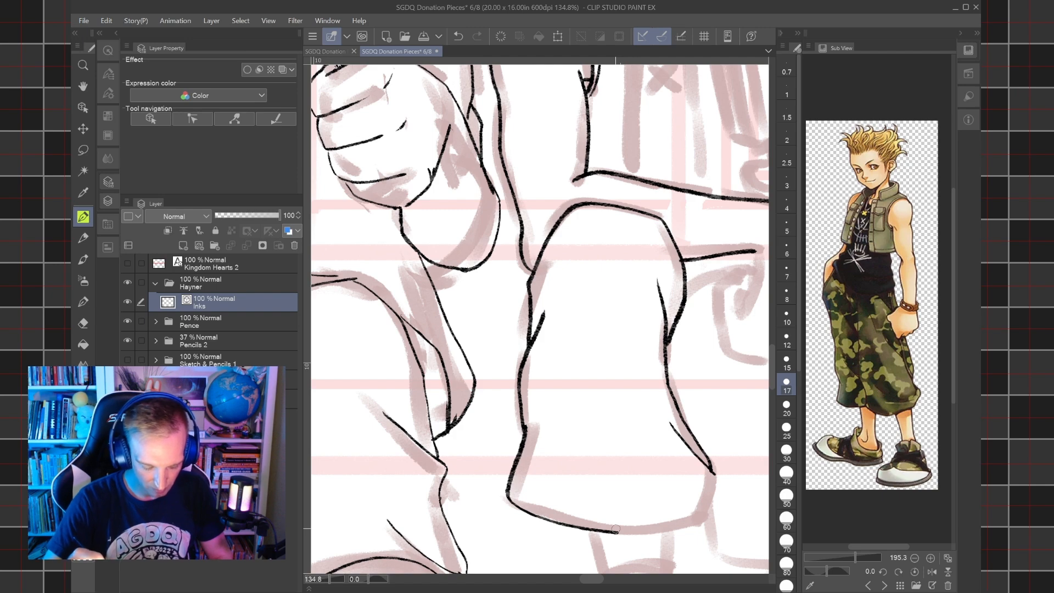
{"action": "key", "text": "ctrl+z"}
{"action": "mouse_move", "coordinate": [530, 424]}
{"action": "left_mouse_down"}
{"action": "mouse_move", "coordinate": [505, 501]}
{"action": "mouse_move", "coordinate": [513, 407]}
{"action": "mouse_move", "coordinate": [555, 384]}
{"action": "mouse_move", "coordinate": [537, 278]}
{"action": "mouse_move", "coordinate": [526, 271]}
{"action": "left_mouse_up"}
{"action": "mouse_move", "coordinate": [513, 469]}
{"action": "left_mouse_down"}
{"action": "mouse_move", "coordinate": [502, 365]}
{"action": "mouse_move", "coordinate": [526, 272]}
{"action": "left_mouse_up"}
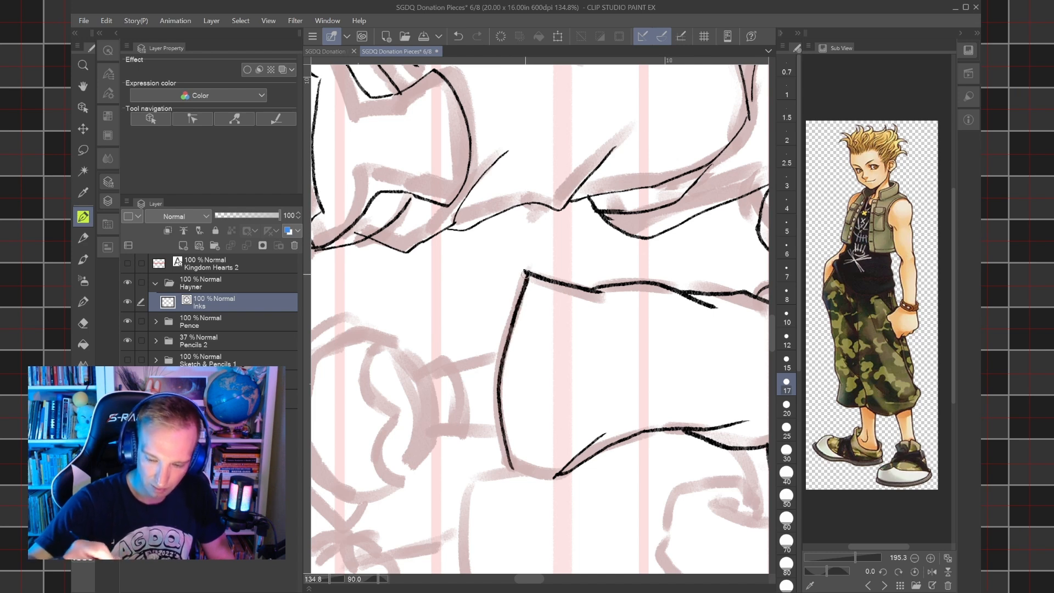
{"action": "key", "text": "ctrl+z"}
{"action": "mouse_move", "coordinate": [511, 469]}
{"action": "left_mouse_down"}
{"action": "mouse_move", "coordinate": [497, 363]}
{"action": "mouse_move", "coordinate": [525, 272]}
{"action": "mouse_move", "coordinate": [478, 442]}
{"action": "mouse_move", "coordinate": [422, 379]}
{"action": "left_mouse_up"}
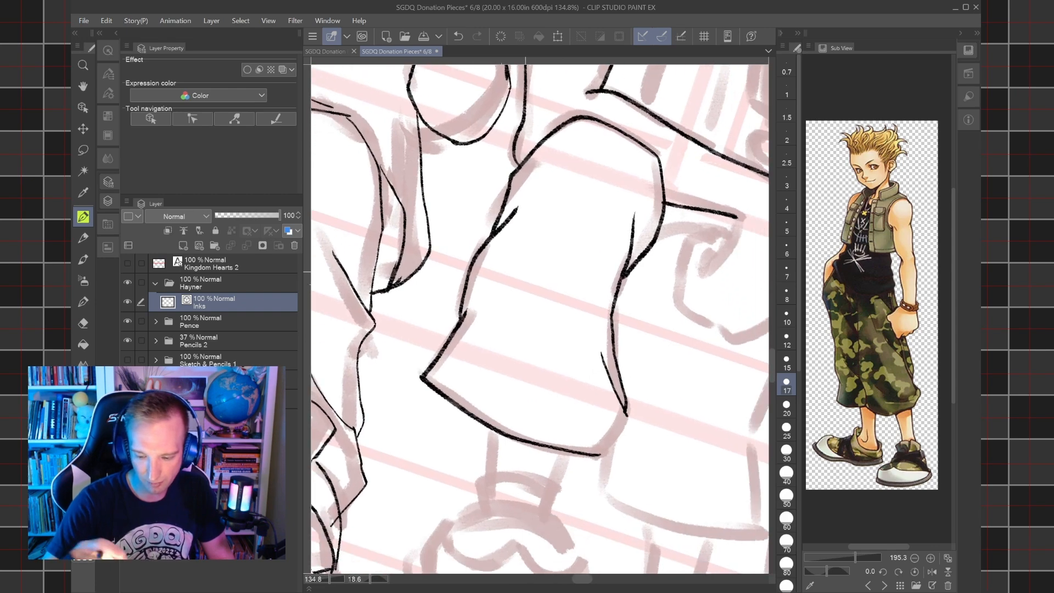
{"action": "left_click_drag", "start_coordinate": [596, 454], "coordinate": [627, 410]}
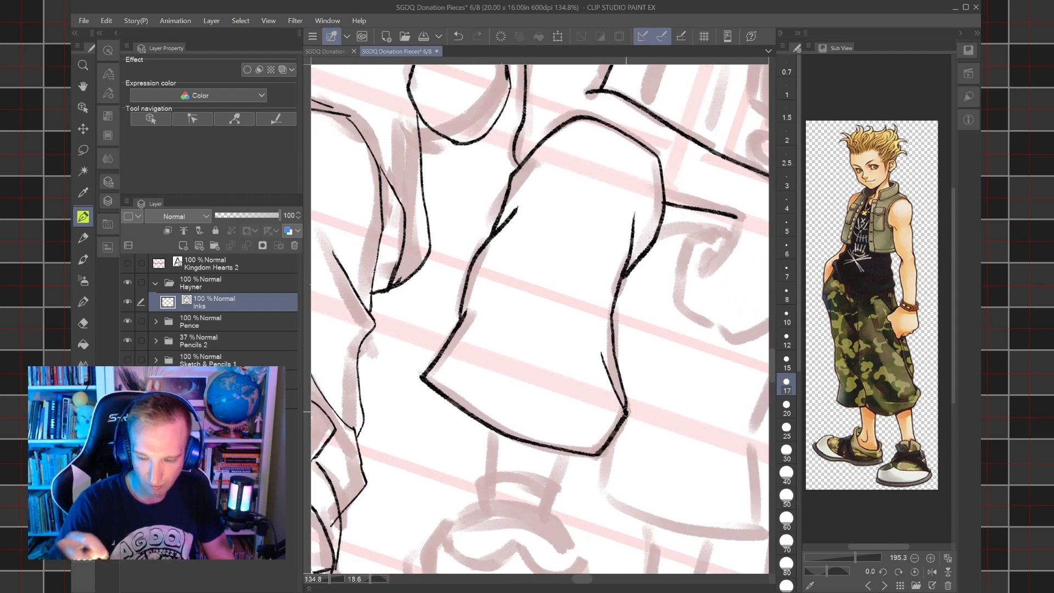
Ink the underside of the hanging hand past the knee, curling the line down to a forked fingertip with a size 15 brush.
{"action": "scroll", "coordinate": [626, 412], "scroll_direction": "down", "scroll_amount": 2}
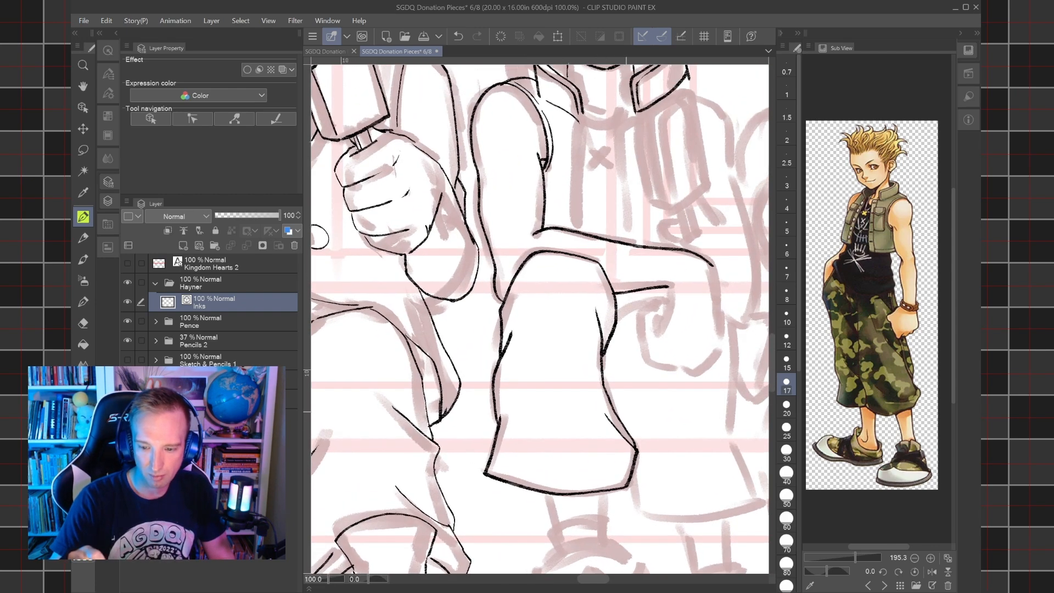
{"action": "scroll", "coordinate": [626, 412], "scroll_direction": "down", "scroll_amount": 2}
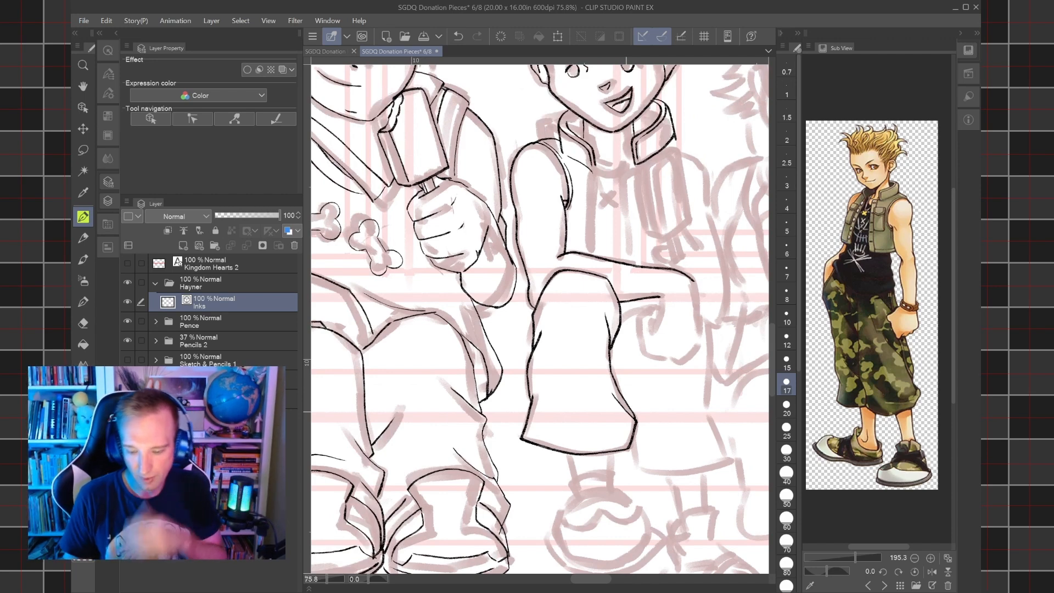
{"action": "key", "text": "bracketleft"}
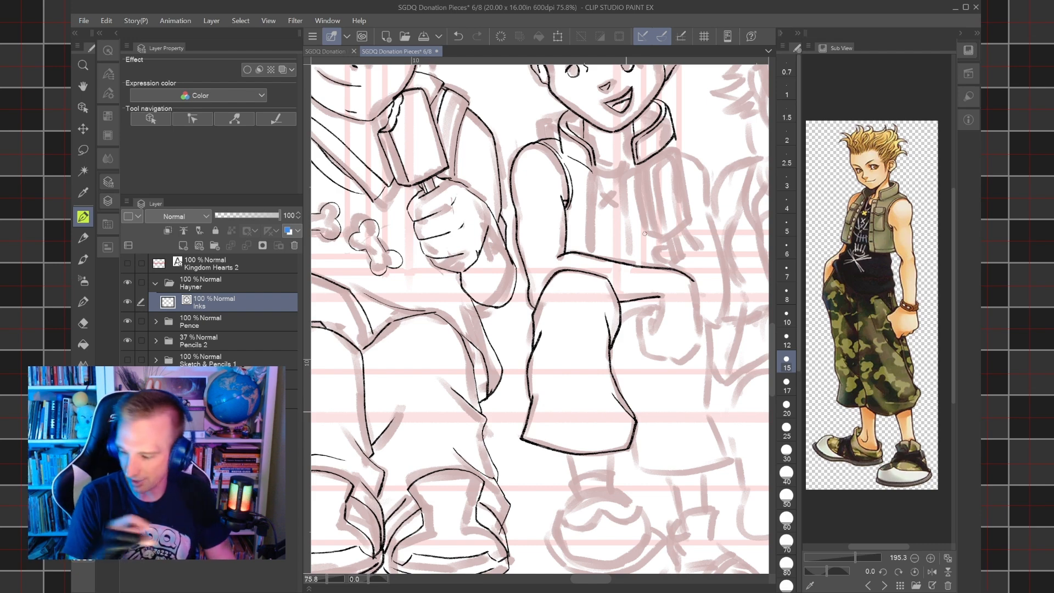
{"action": "scroll", "coordinate": [645, 234], "scroll_direction": "up", "scroll_amount": 5}
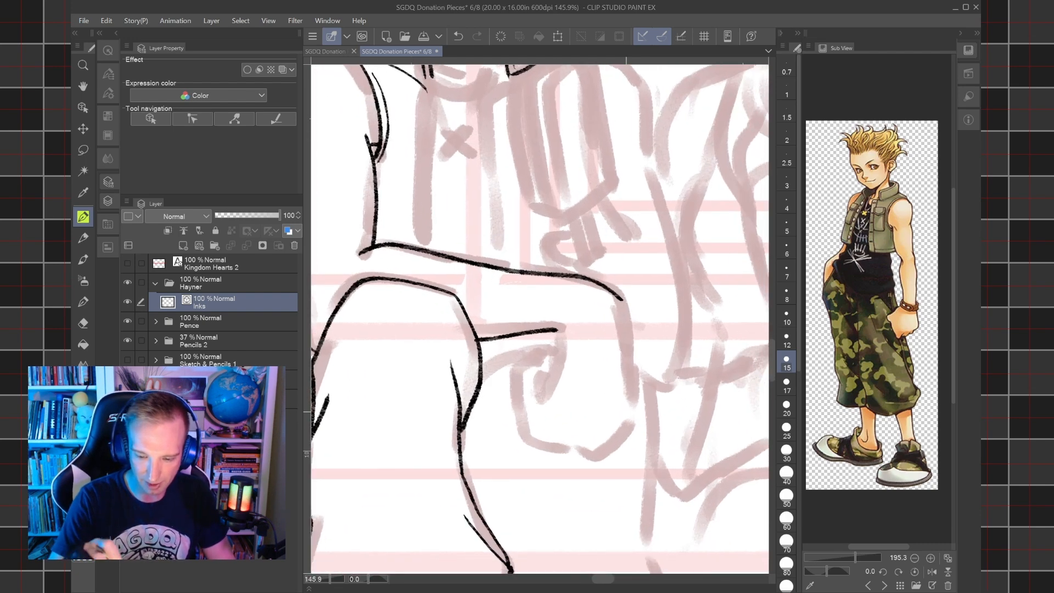
{"action": "left_click_drag", "start_coordinate": [506, 432], "coordinate": [534, 312]}
{"action": "left_click_drag", "start_coordinate": [506, 431], "coordinate": [492, 394]}
{"action": "left_click_drag", "start_coordinate": [491, 394], "coordinate": [506, 408]}
{"action": "mouse_move", "coordinate": [466, 487]}
{"action": "left_mouse_down"}
{"action": "mouse_move", "coordinate": [459, 388]}
{"action": "mouse_move", "coordinate": [508, 347]}
{"action": "mouse_move", "coordinate": [521, 352]}
{"action": "mouse_move", "coordinate": [522, 374]}
{"action": "mouse_move", "coordinate": [516, 340]}
{"action": "left_mouse_up"}
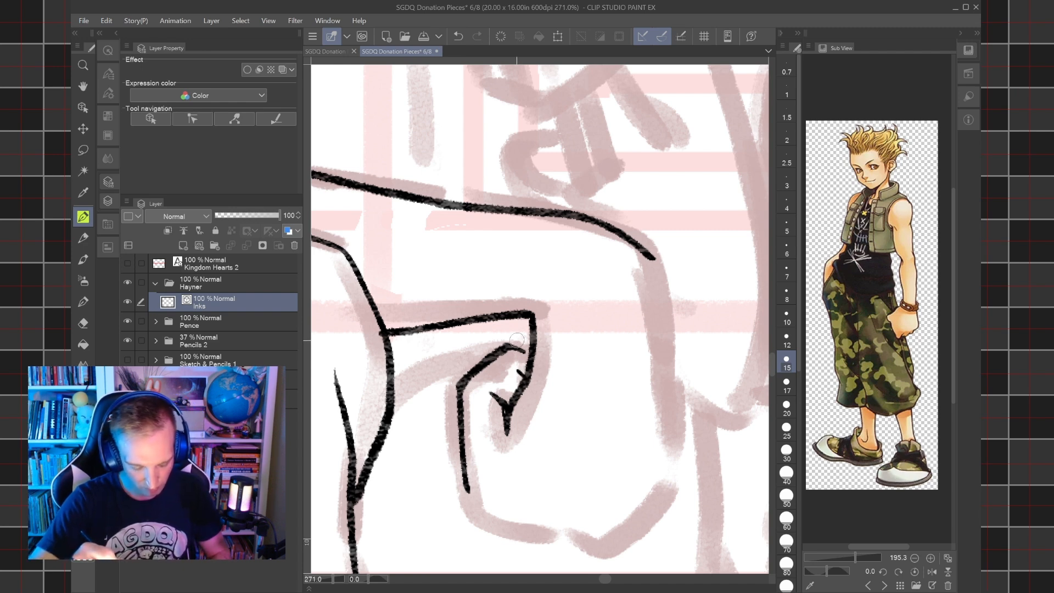
{"action": "key", "text": "ctrl+z"}
{"action": "key", "text": "ctrl+z"}
{"action": "key", "text": "ctrl+z"}
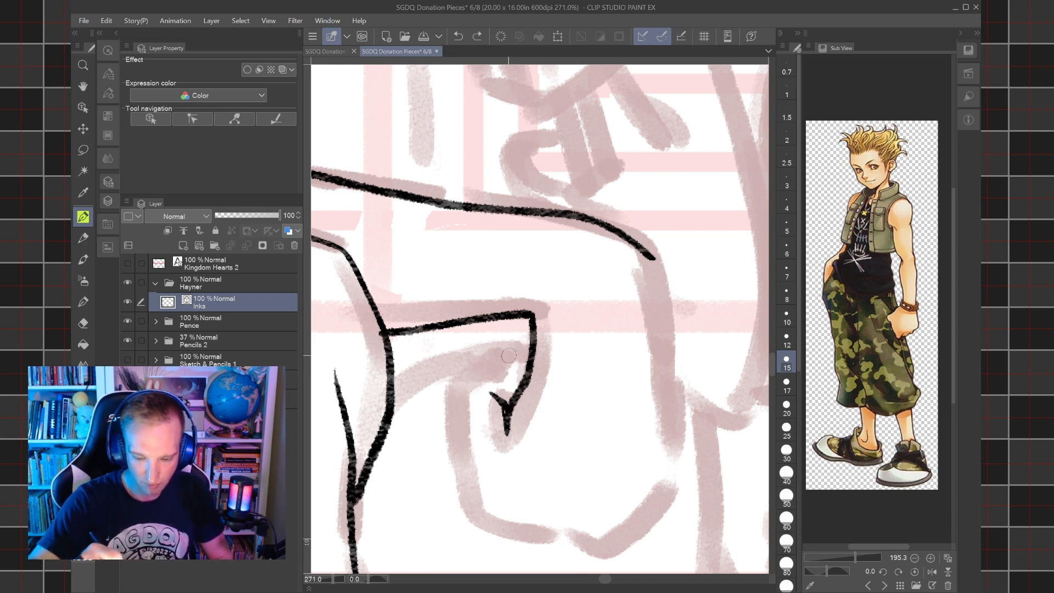
Ink the hanging hand's rounded outline from the inner curl around the bottom and up to the end of the forearm.
{"action": "mouse_move", "coordinate": [472, 512]}
{"action": "left_mouse_down"}
{"action": "mouse_move", "coordinate": [454, 413]}
{"action": "mouse_move", "coordinate": [463, 370]}
{"action": "mouse_move", "coordinate": [510, 327]}
{"action": "mouse_move", "coordinate": [526, 338]}
{"action": "mouse_move", "coordinate": [526, 383]}
{"action": "left_mouse_up"}
{"action": "key", "text": "ctrl+z"}
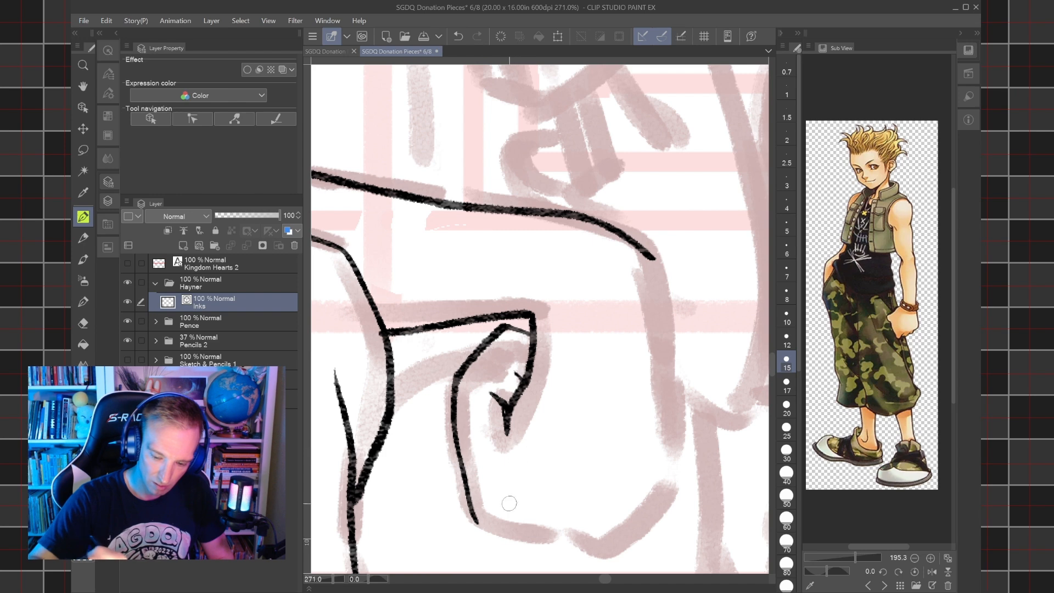
{"action": "mouse_move", "coordinate": [479, 523]}
{"action": "left_mouse_down"}
{"action": "mouse_move", "coordinate": [607, 546]}
{"action": "mouse_move", "coordinate": [632, 527]}
{"action": "mouse_move", "coordinate": [681, 446]}
{"action": "mouse_move", "coordinate": [644, 254]}
{"action": "left_mouse_up"}
{"action": "scroll", "coordinate": [644, 254], "scroll_direction": "down", "scroll_amount": 5}
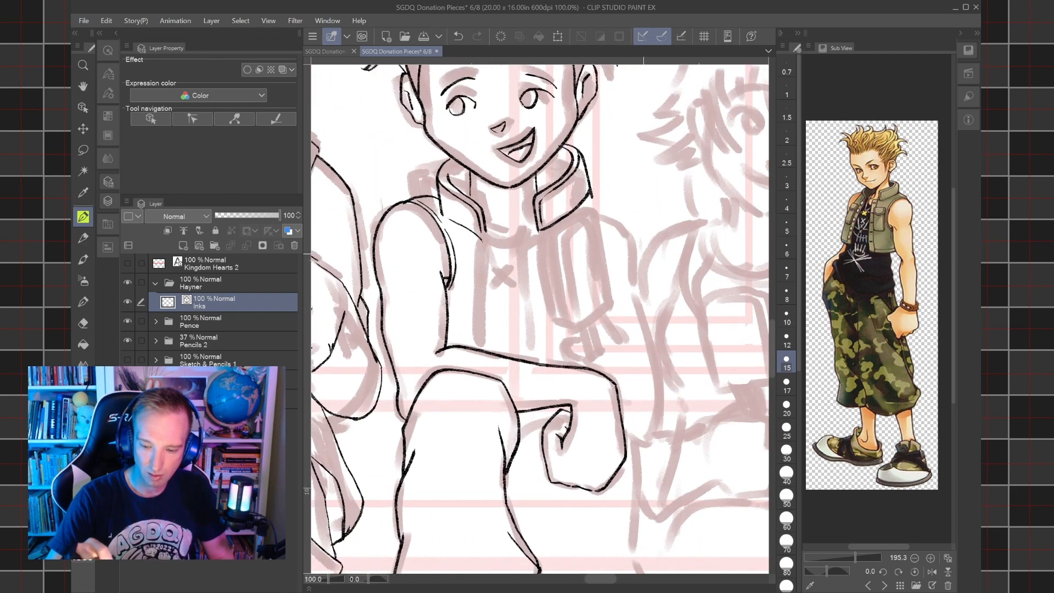
Ink the vest's front placket on the picture's left as two vertical lines with three oval buttons between them.
{"action": "scroll", "coordinate": [540, 319], "scroll_direction": "up", "scroll_amount": 4}
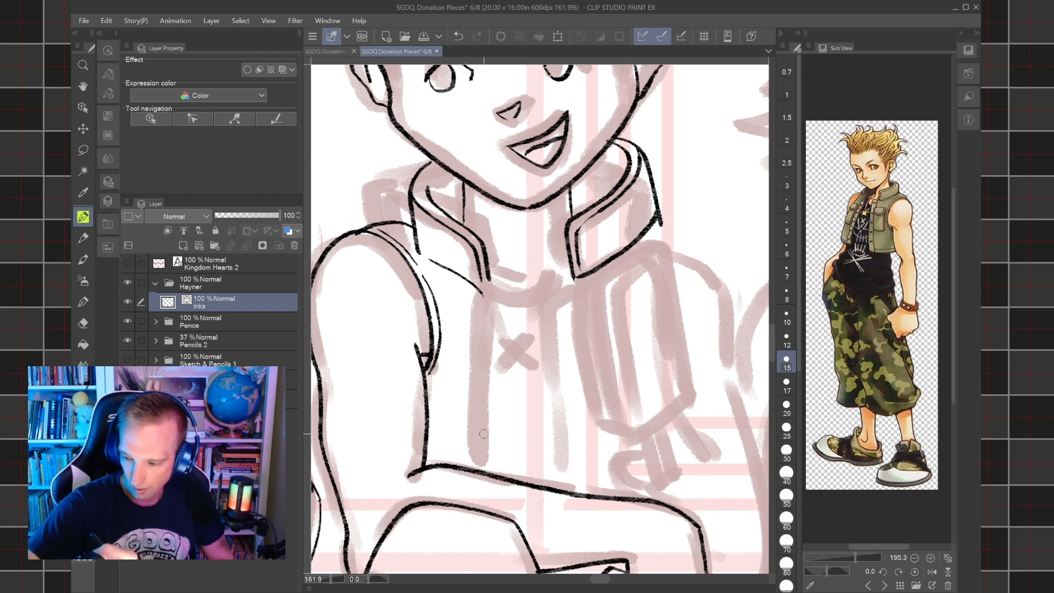
{"action": "left_click_drag", "start_coordinate": [480, 464], "coordinate": [482, 295]}
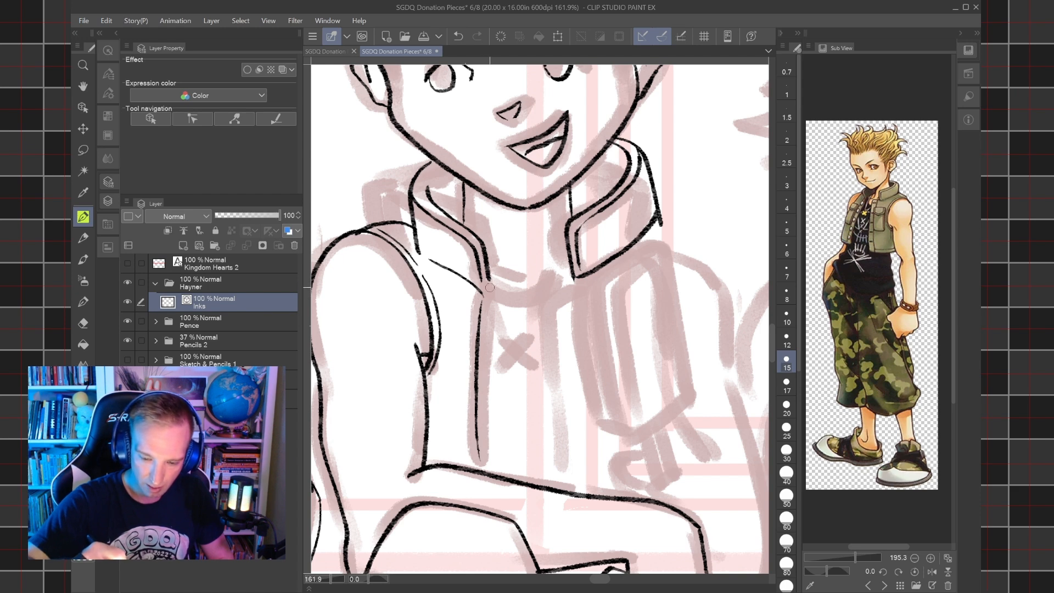
{"action": "mouse_move", "coordinate": [487, 277]}
{"action": "left_mouse_down"}
{"action": "mouse_move", "coordinate": [508, 315]}
{"action": "mouse_move", "coordinate": [515, 457]}
{"action": "mouse_move", "coordinate": [504, 452]}
{"action": "mouse_move", "coordinate": [508, 310]}
{"action": "mouse_move", "coordinate": [488, 292]}
{"action": "left_mouse_up"}
{"action": "key", "text": "ctrl+z"}
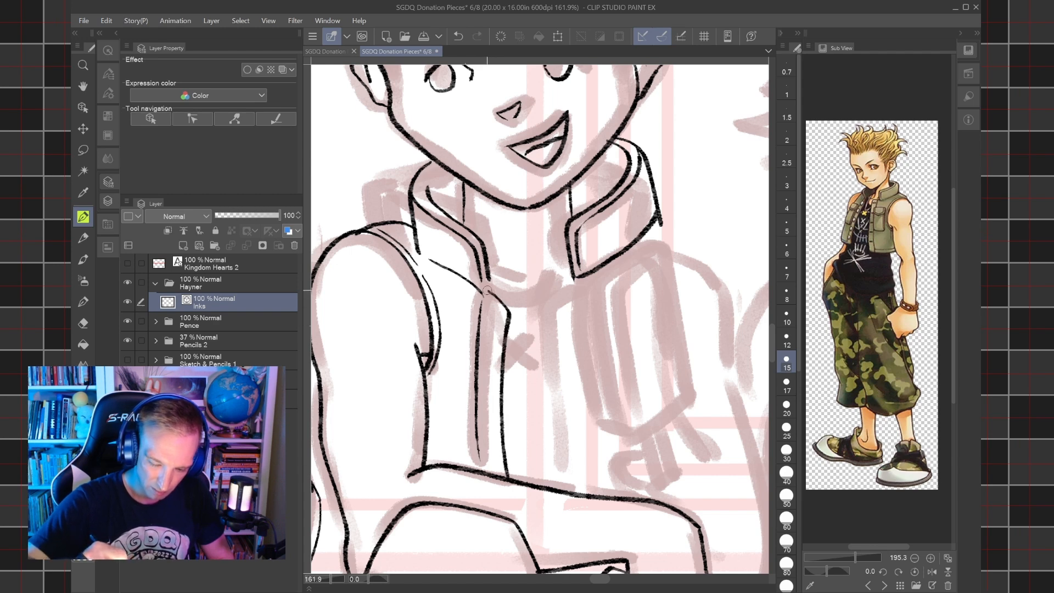
{"action": "mouse_move", "coordinate": [491, 338]}
{"action": "left_mouse_down"}
{"action": "mouse_move", "coordinate": [497, 325]}
{"action": "mouse_move", "coordinate": [492, 340]}
{"action": "left_mouse_up"}
{"action": "mouse_move", "coordinate": [489, 379]}
{"action": "left_mouse_down"}
{"action": "mouse_move", "coordinate": [496, 367]}
{"action": "mouse_move", "coordinate": [490, 391]}
{"action": "left_mouse_up"}
{"action": "left_click_drag", "start_coordinate": [493, 436], "coordinate": [491, 452]}
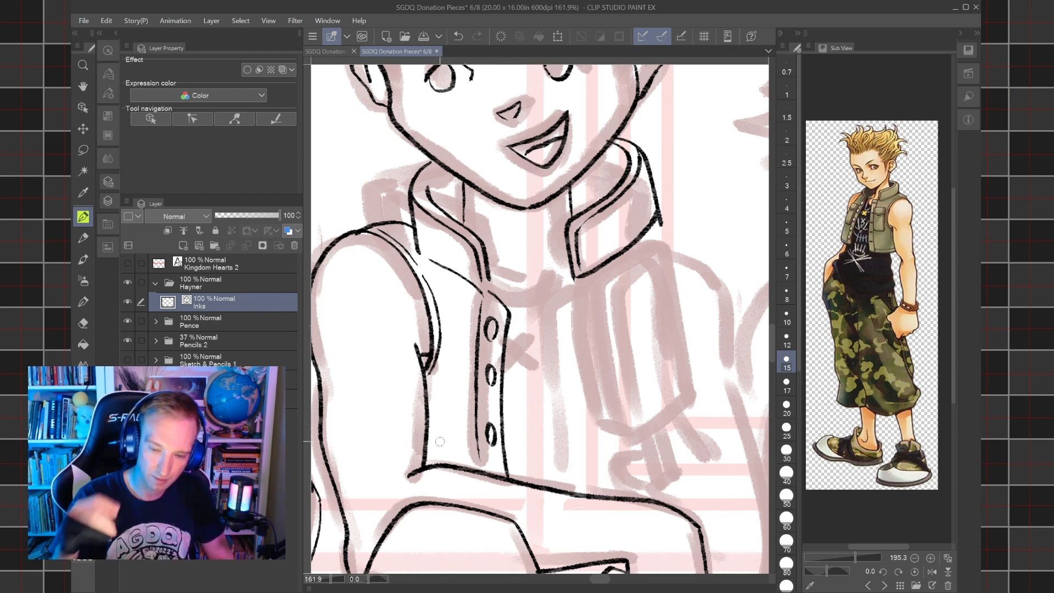
Ink the vest's other front edge on the picture's right as two lines running from the collar down to the forearm.
{"action": "key", "text": "ctrl+minus"}
{"action": "key", "text": "ctrl+minus"}
{"action": "key", "text": "ctrl+minus"}
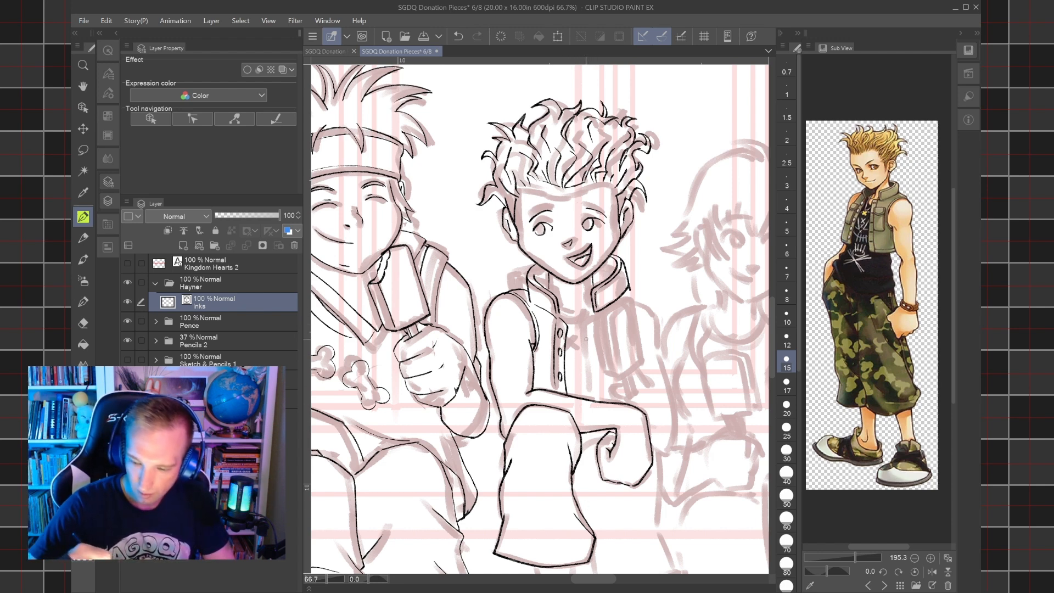
{"action": "left_click_drag", "start_coordinate": [598, 319], "coordinate": [612, 404]}
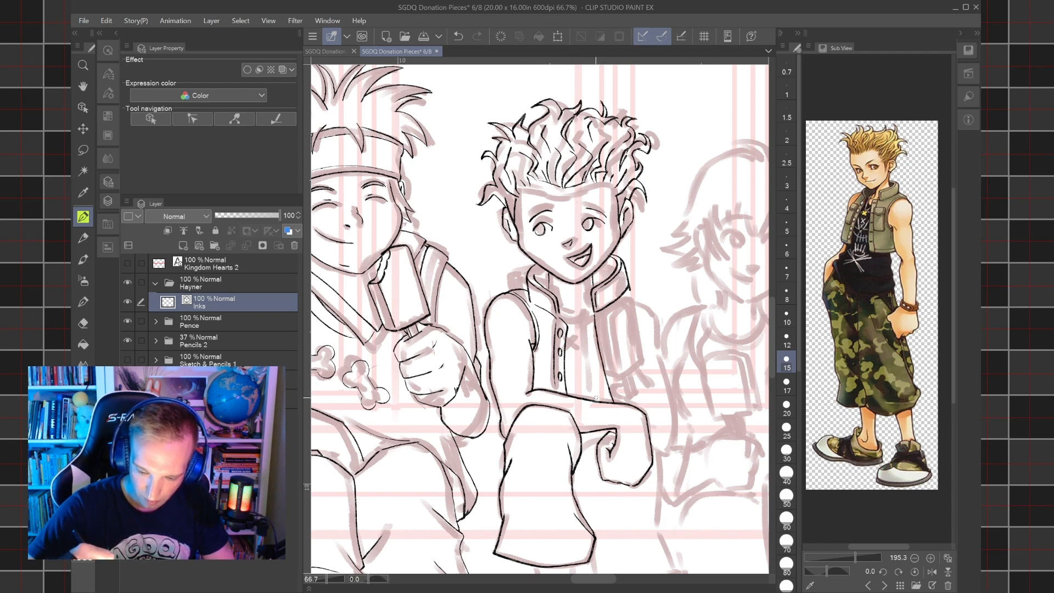
{"action": "scroll", "coordinate": [601, 400], "scroll_direction": "up", "scroll_amount": 5}
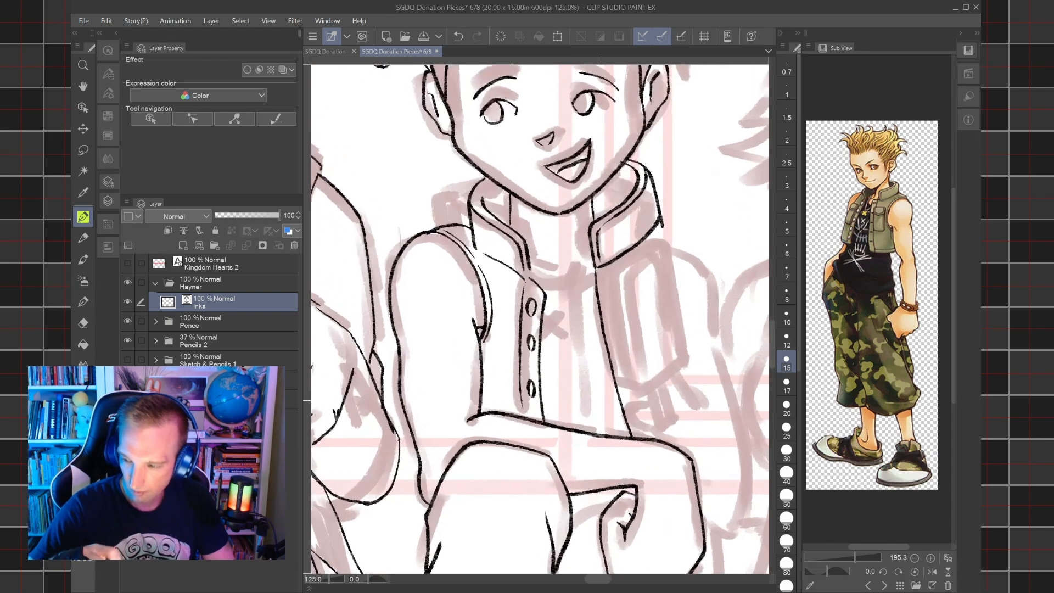
{"action": "mouse_move", "coordinate": [609, 438]}
{"action": "left_mouse_down"}
{"action": "mouse_move", "coordinate": [584, 332]}
{"action": "mouse_move", "coordinate": [581, 280]}
{"action": "mouse_move", "coordinate": [596, 268]}
{"action": "left_mouse_up"}
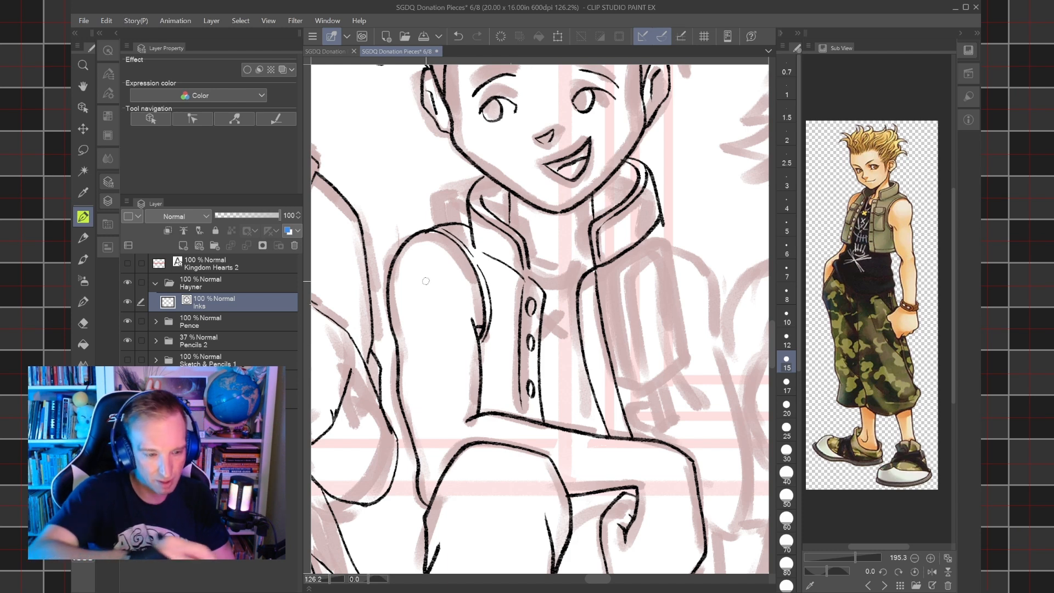
Lasso the buttoned placket and shift it slightly towards the middle of the chest, clearing the selection.
{"action": "key", "text": "m"}
{"action": "mouse_move", "coordinate": [526, 280]}
{"action": "left_mouse_down"}
{"action": "mouse_move", "coordinate": [535, 271]}
{"action": "mouse_move", "coordinate": [554, 418]}
{"action": "mouse_move", "coordinate": [516, 408]}
{"action": "mouse_move", "coordinate": [517, 289]}
{"action": "mouse_move", "coordinate": [526, 277]}
{"action": "left_mouse_up"}
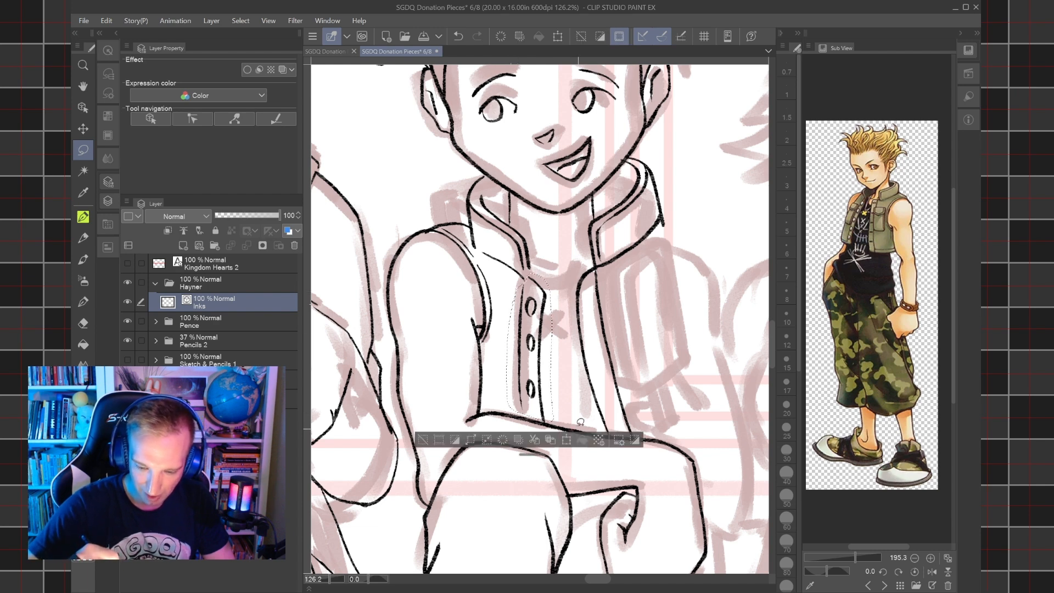
{"action": "key", "text": "ctrl+t"}
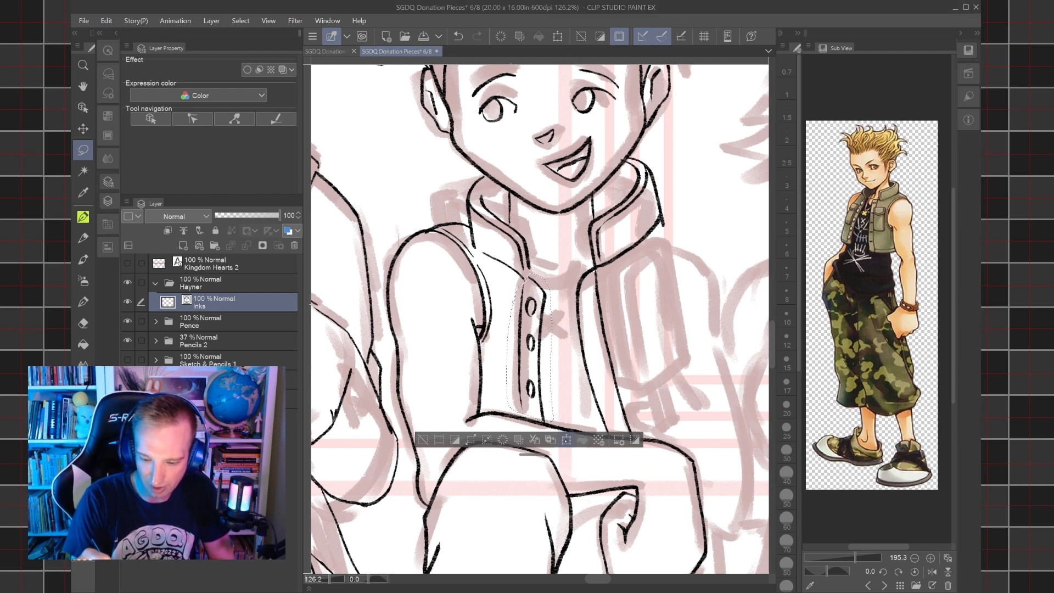
{"action": "left_click_drag", "start_coordinate": [556, 408], "coordinate": [566, 413]}
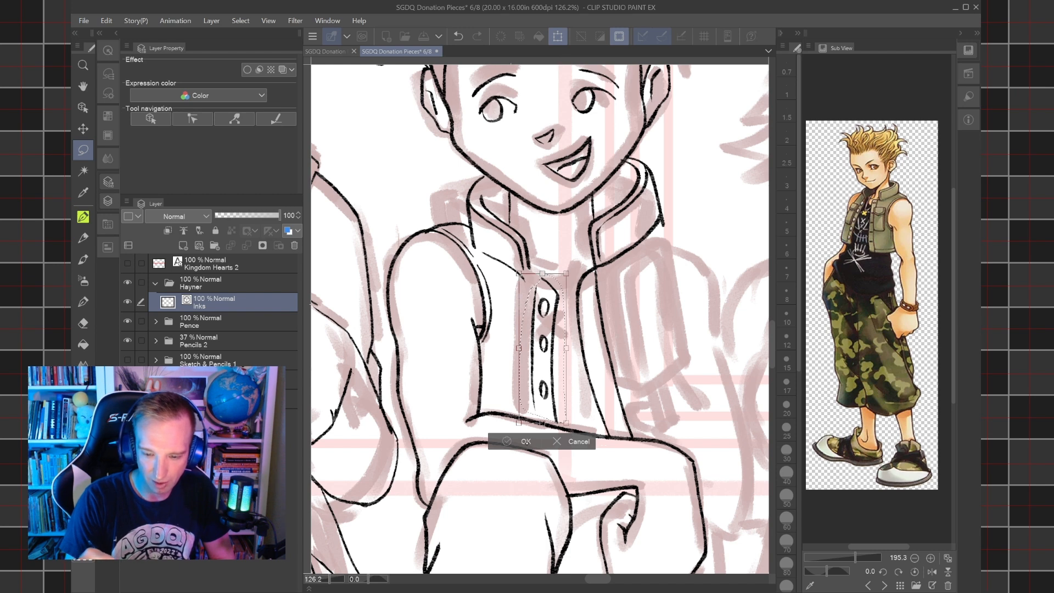
{"action": "key", "text": "Return"}
{"action": "key", "text": "ctrl+d"}
{"action": "mouse_move", "coordinate": [536, 276]}
{"action": "left_mouse_down"}
{"action": "mouse_move", "coordinate": [498, 244]}
{"action": "mouse_move", "coordinate": [474, 242]}
{"action": "mouse_move", "coordinate": [485, 170]}
{"action": "left_mouse_up"}
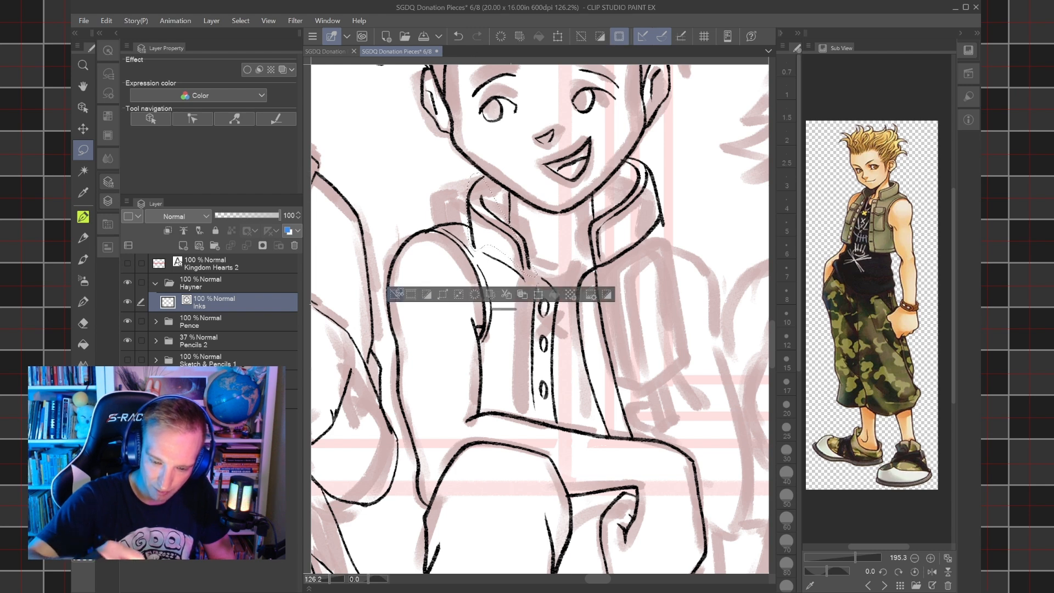
{"action": "key", "text": "ctrl+d"}
{"action": "mouse_move", "coordinate": [543, 264]}
{"action": "left_mouse_down"}
{"action": "mouse_move", "coordinate": [522, 289]}
{"action": "mouse_move", "coordinate": [497, 266]}
{"action": "mouse_move", "coordinate": [476, 245]}
{"action": "mouse_move", "coordinate": [471, 183]}
{"action": "left_mouse_up"}
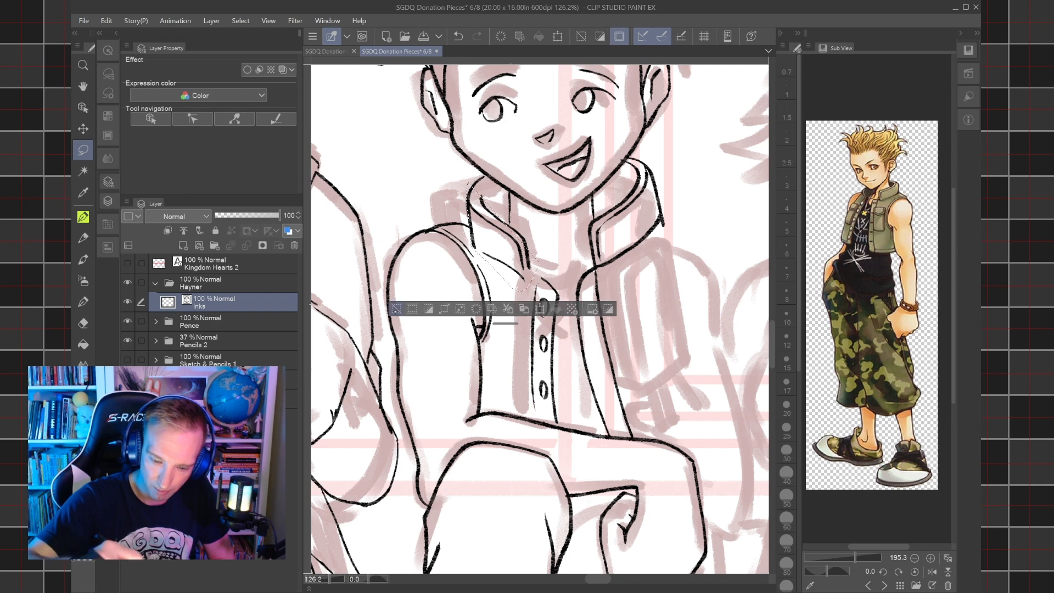
{"action": "key", "text": "ctrl+d"}
Lasso the collar half on the picture's left and shift it inwards to line up with the moved placket.
{"action": "mouse_move", "coordinate": [473, 234]}
{"action": "left_mouse_down"}
{"action": "mouse_move", "coordinate": [521, 288]}
{"action": "mouse_move", "coordinate": [539, 274]}
{"action": "mouse_move", "coordinate": [541, 241]}
{"action": "mouse_move", "coordinate": [527, 218]}
{"action": "mouse_move", "coordinate": [511, 219]}
{"action": "mouse_move", "coordinate": [478, 171]}
{"action": "left_mouse_up"}
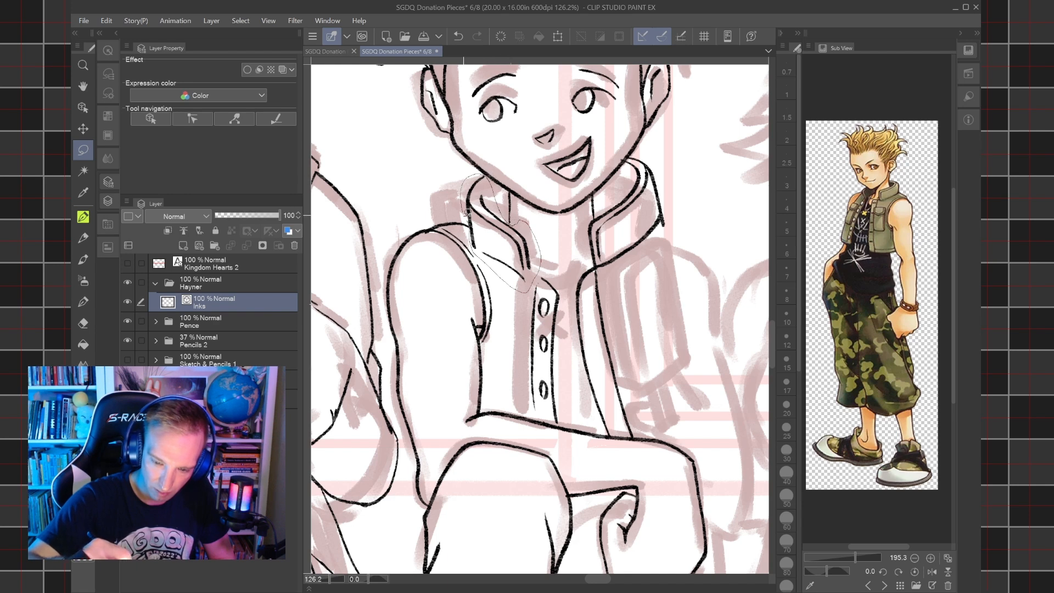
{"action": "left_click_drag", "start_coordinate": [466, 211], "coordinate": [471, 236]}
{"action": "left_click", "coordinate": [541, 309]}
{"action": "left_click_drag", "start_coordinate": [526, 262], "coordinate": [536, 255]}
{"action": "key", "text": "Return"}
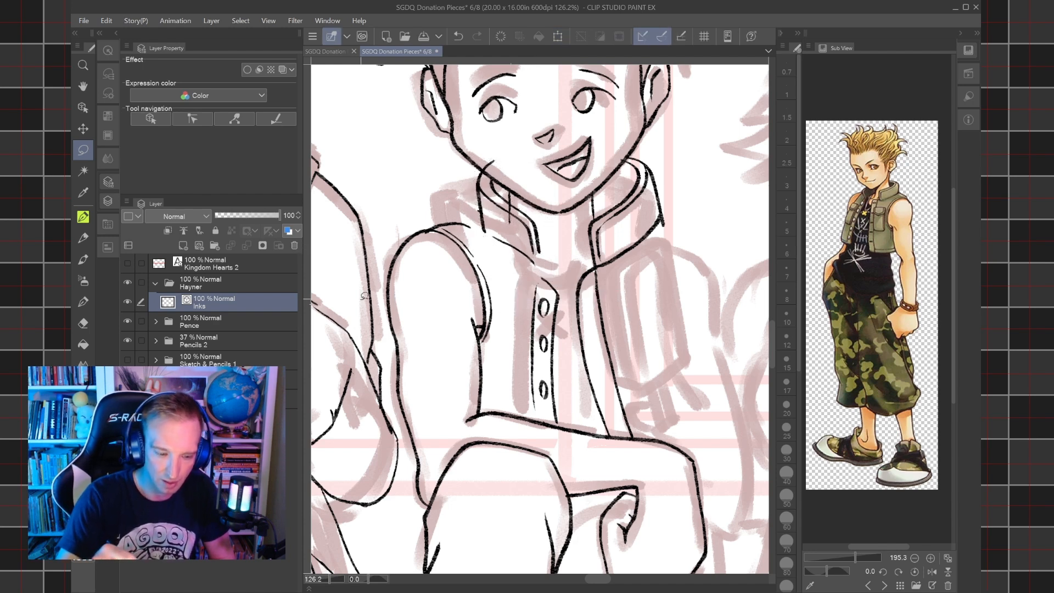
Erase the moved collar's stray line ends over the jaw and inside the collar, reducing the eraser to size 10.
{"action": "key", "text": "e"}
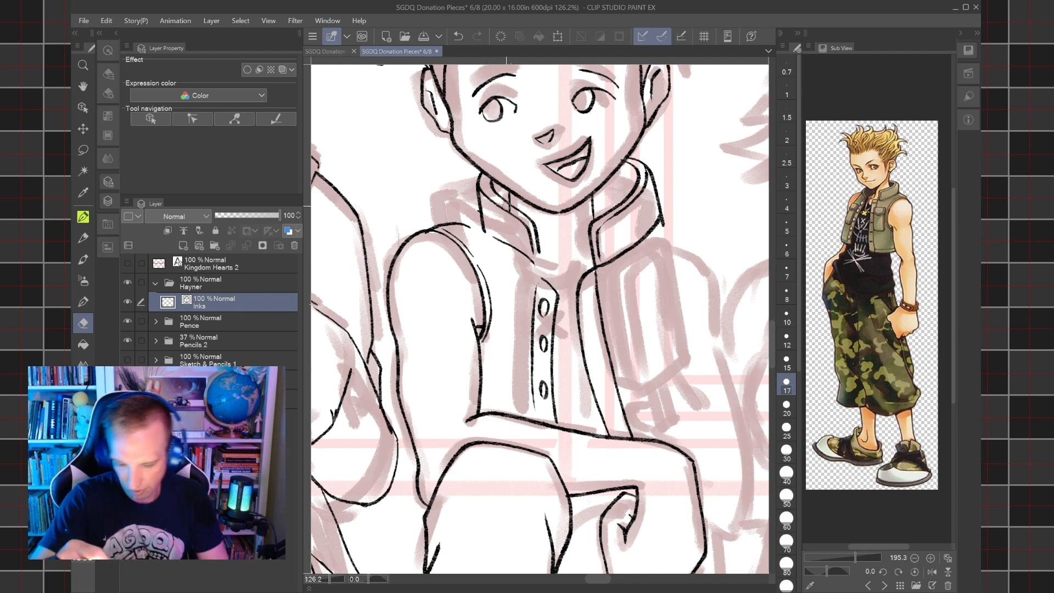
{"action": "key", "text": "bracketleft"}
{"action": "key", "text": "bracketleft"}
{"action": "key", "text": "bracketleft"}
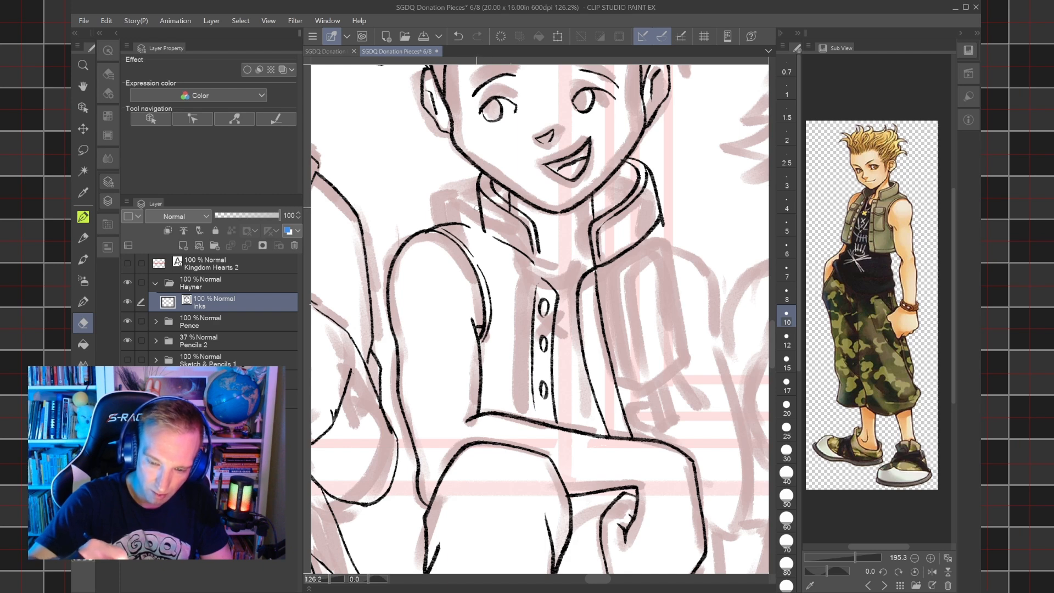
{"action": "left_click_drag", "start_coordinate": [506, 204], "coordinate": [514, 211]}
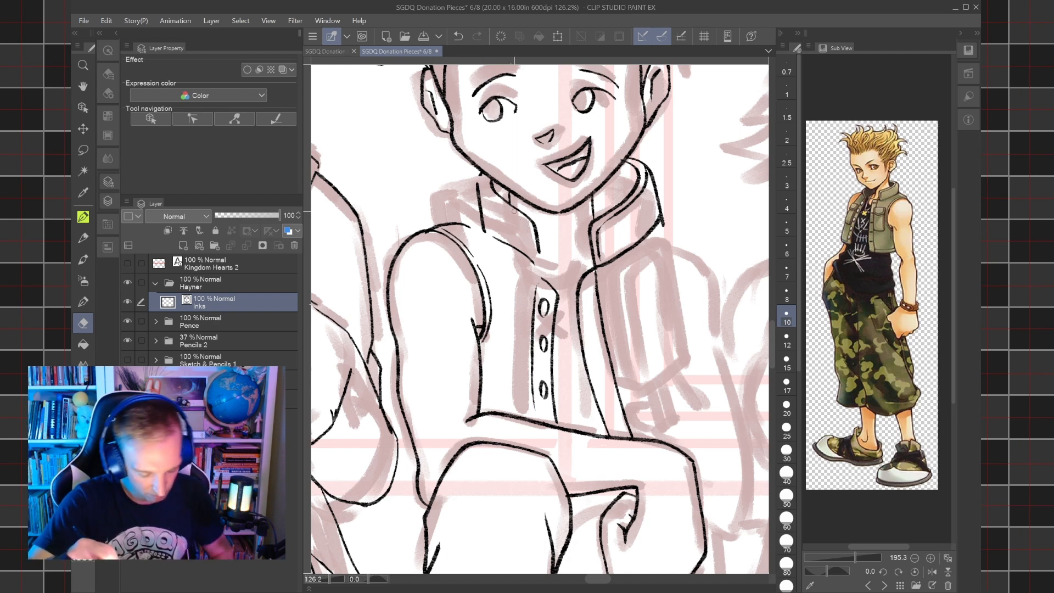
{"action": "key", "text": "ctrl+z"}
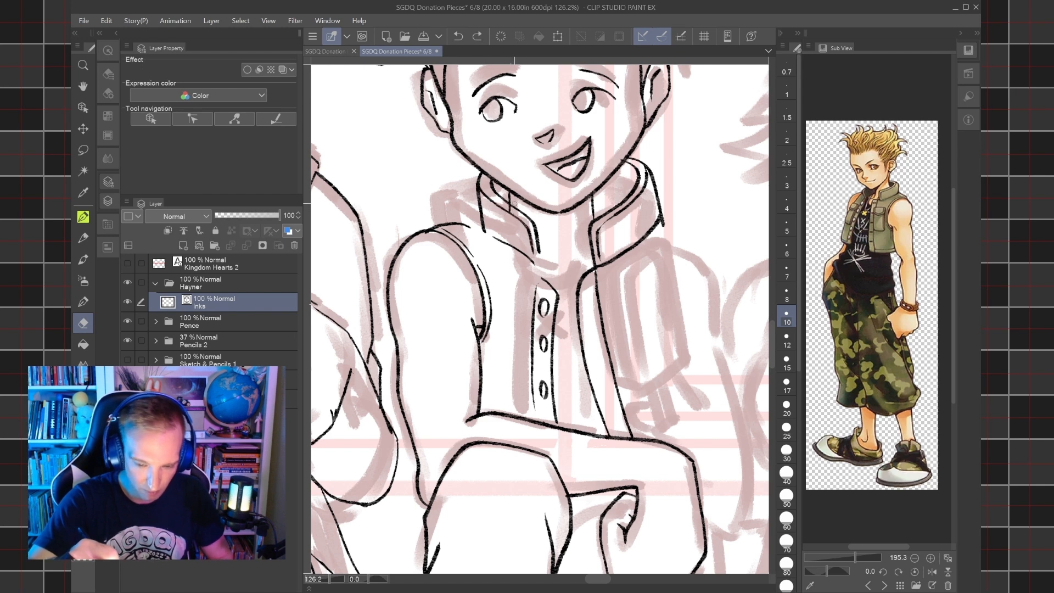
{"action": "left_click_drag", "start_coordinate": [511, 210], "coordinate": [508, 202]}
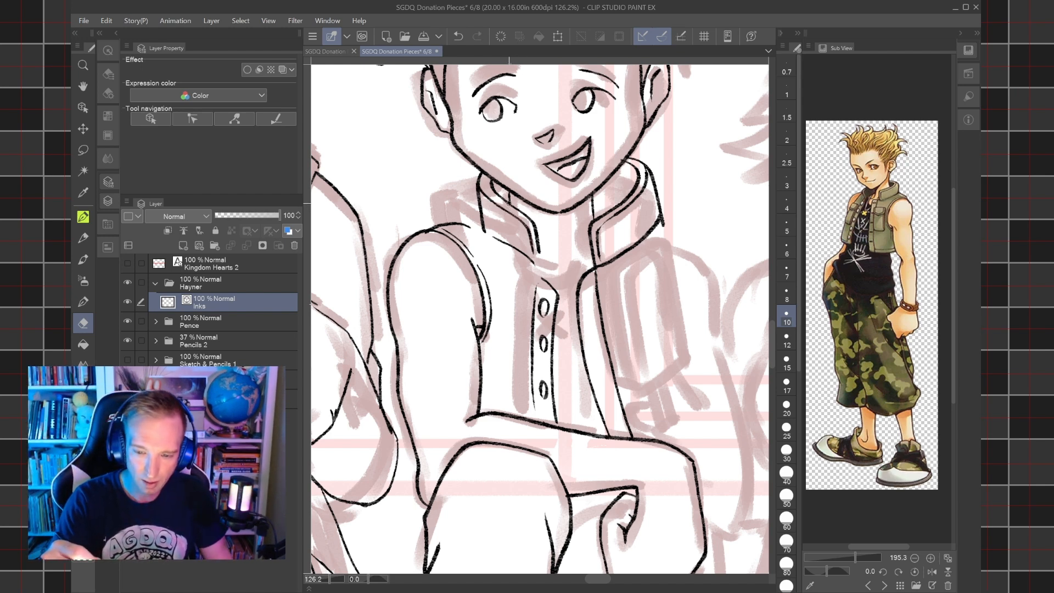
Lasso the collar half and vest front on the picture's right, shift them inwards towards the placket and deselect.
{"action": "key", "text": "m"}
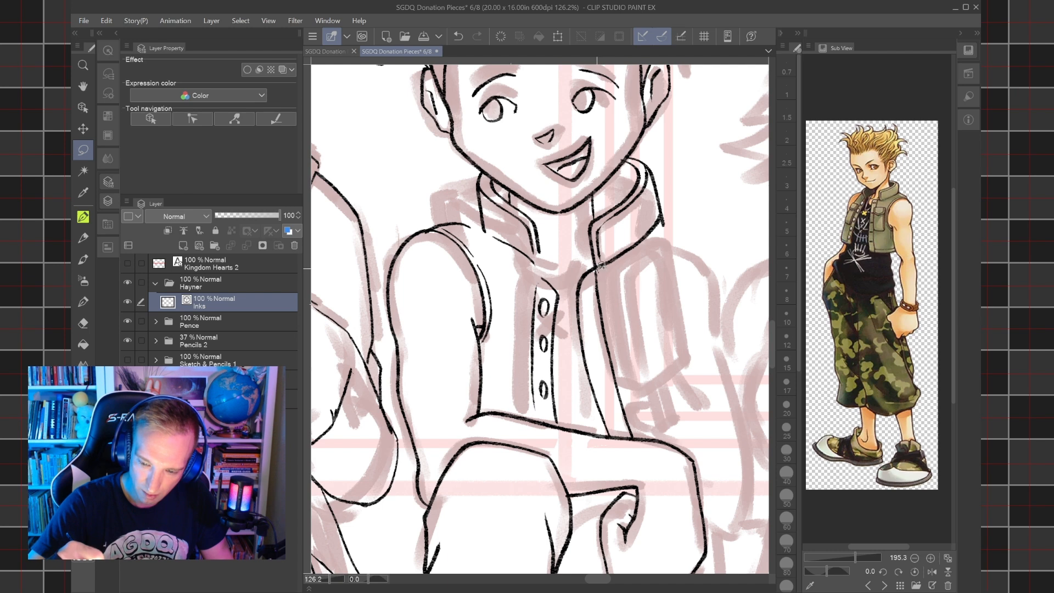
{"action": "mouse_move", "coordinate": [598, 270]}
{"action": "left_mouse_down"}
{"action": "mouse_move", "coordinate": [632, 263]}
{"action": "mouse_move", "coordinate": [672, 229]}
{"action": "mouse_move", "coordinate": [671, 162]}
{"action": "mouse_move", "coordinate": [647, 147]}
{"action": "mouse_move", "coordinate": [584, 227]}
{"action": "mouse_move", "coordinate": [570, 266]}
{"action": "mouse_move", "coordinate": [592, 402]}
{"action": "mouse_move", "coordinate": [610, 433]}
{"action": "mouse_move", "coordinate": [633, 434]}
{"action": "mouse_move", "coordinate": [653, 432]}
{"action": "mouse_move", "coordinate": [671, 390]}
{"action": "mouse_move", "coordinate": [680, 264]}
{"action": "left_mouse_up"}
{"action": "key", "text": "ctrl+d"}
{"action": "left_click", "coordinate": [659, 454]}
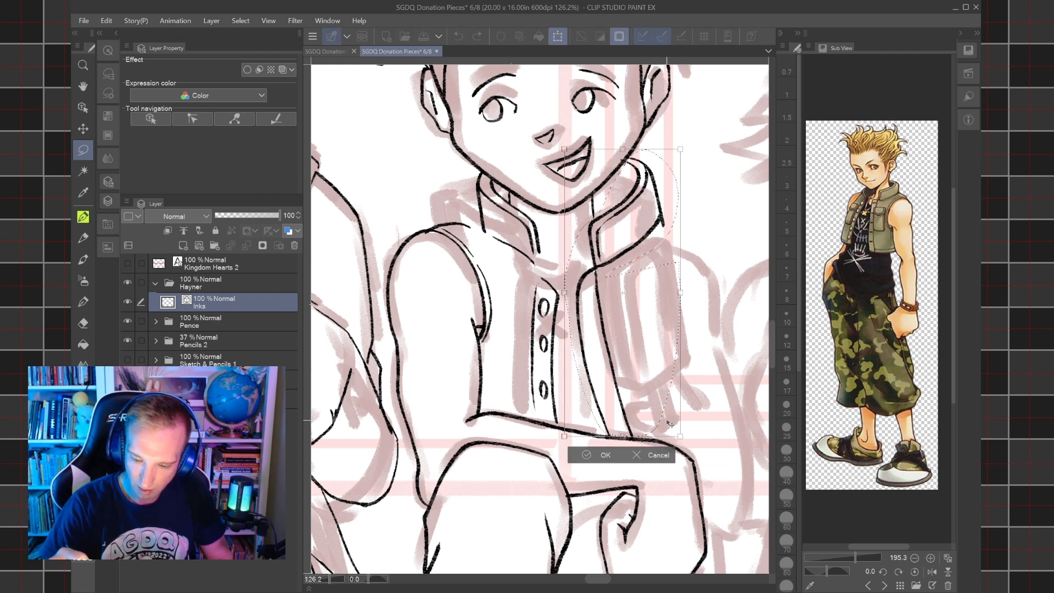
{"action": "mouse_move", "coordinate": [661, 428]}
{"action": "left_mouse_down"}
{"action": "mouse_move", "coordinate": [670, 423]}
{"action": "mouse_move", "coordinate": [662, 426]}
{"action": "left_mouse_up"}
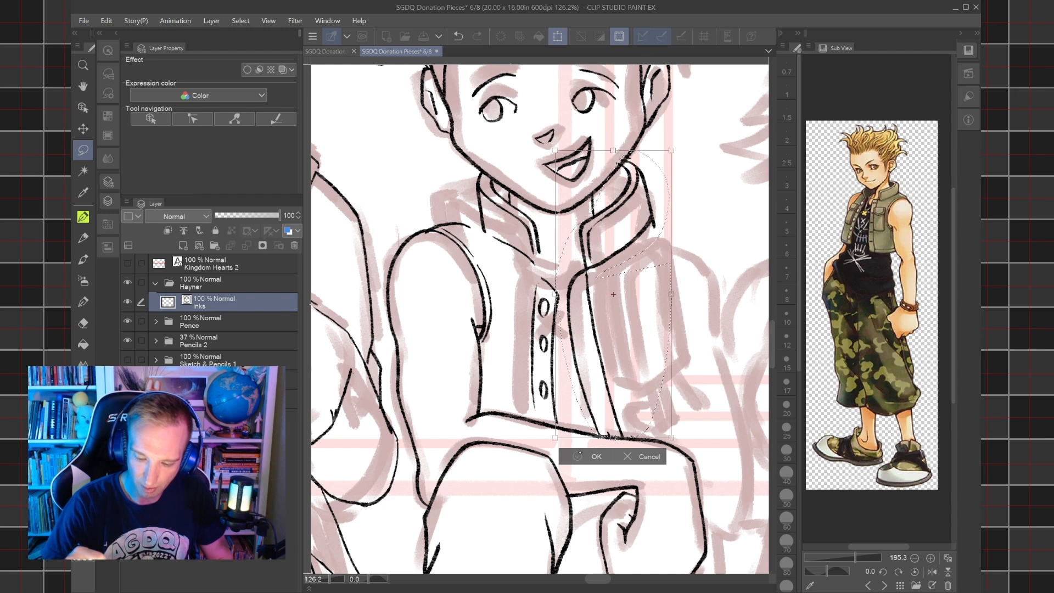
{"action": "key", "text": "Return"}
{"action": "key", "text": "ctrl+d"}
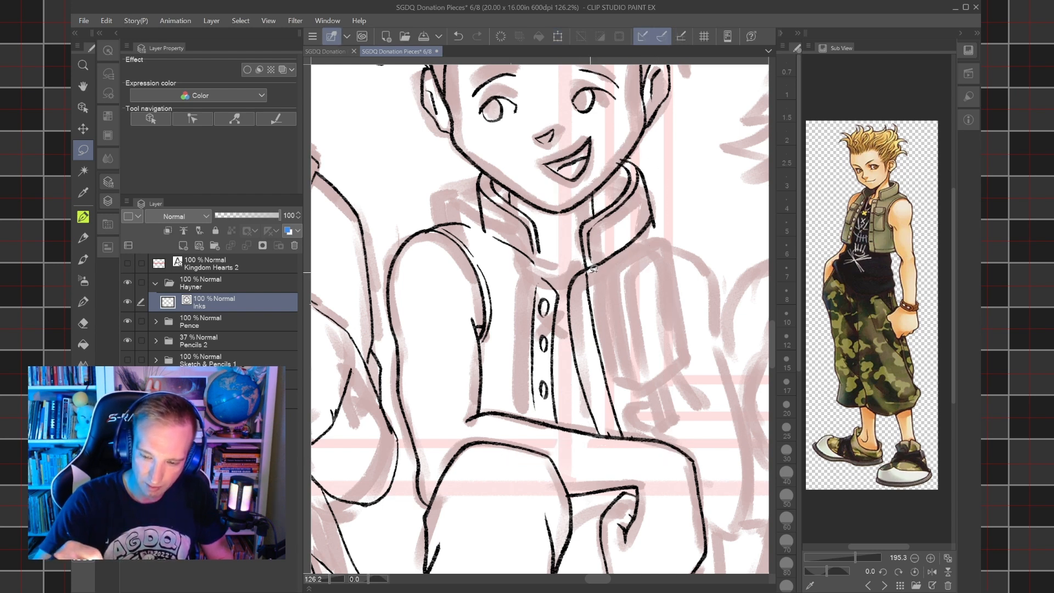
Erase the inner and outer upper edges of the collar on the picture's right with the size 10 eraser.
{"action": "key", "text": "e"}
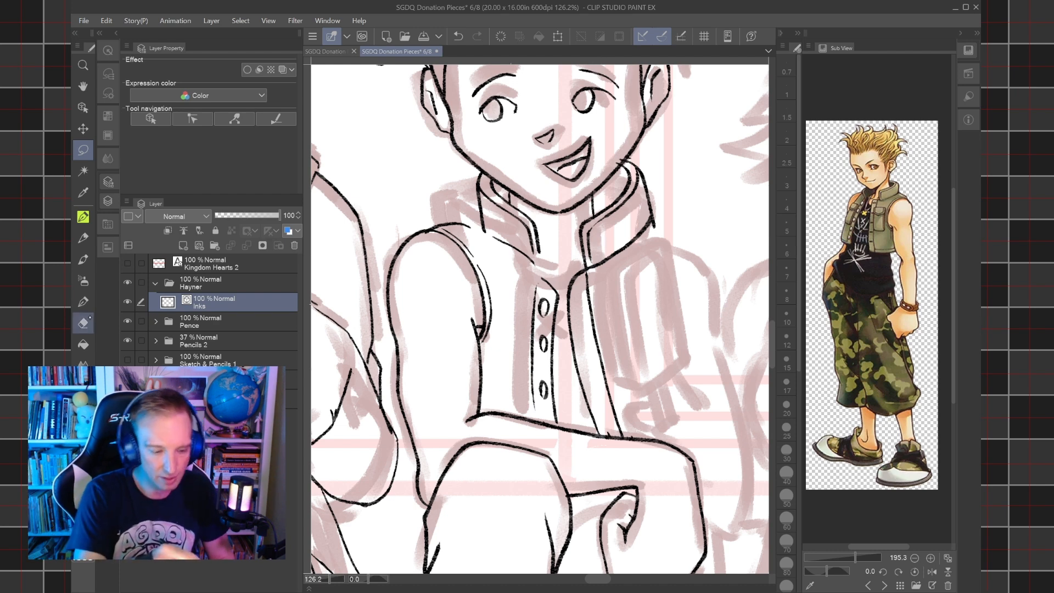
{"action": "left_click_drag", "start_coordinate": [621, 179], "coordinate": [633, 196]}
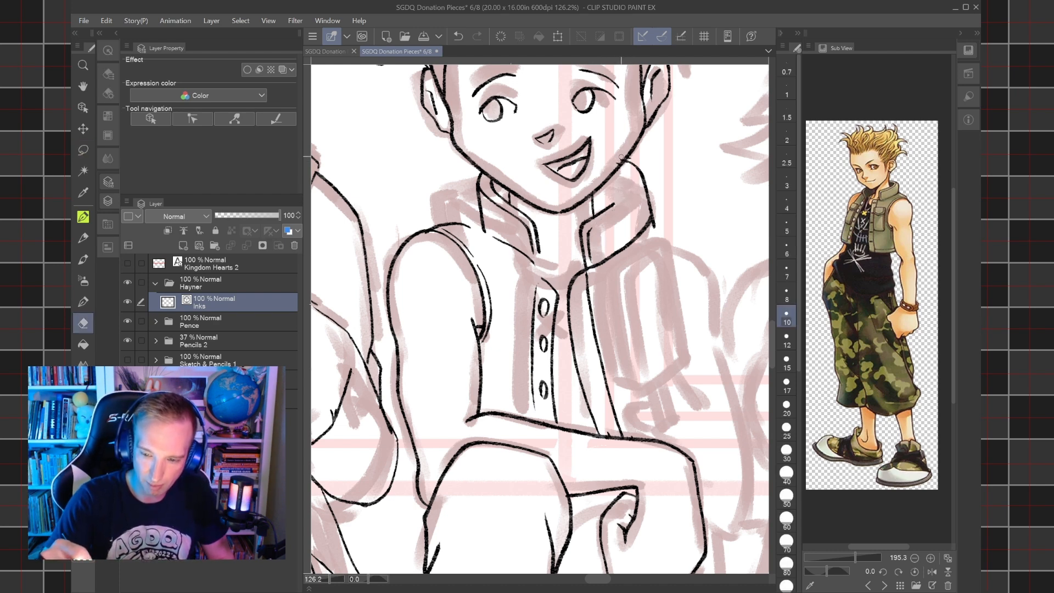
{"action": "left_click_drag", "start_coordinate": [633, 160], "coordinate": [637, 169]}
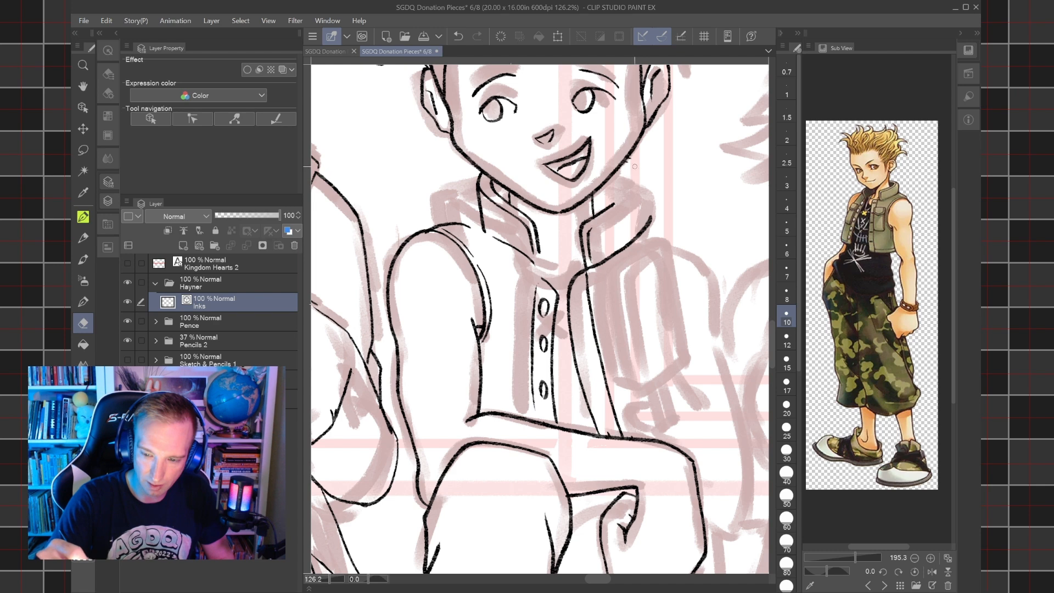
Erase the collar's lower edge on the picture's right, and ink its outer side at size 15 and inner fold at size 10.
{"action": "left_click_drag", "start_coordinate": [644, 226], "coordinate": [599, 265]}
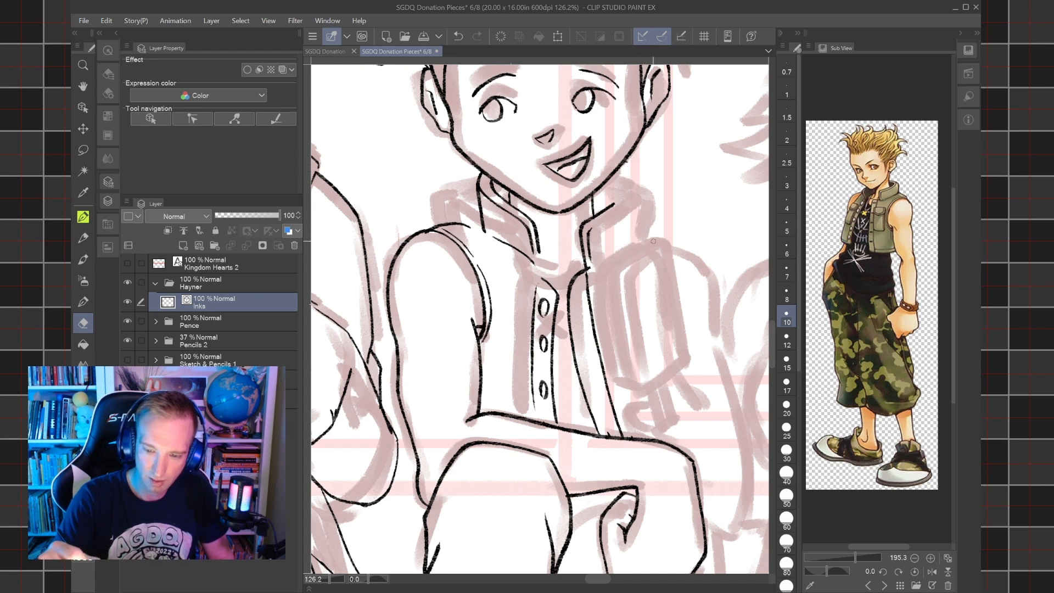
{"action": "key", "text": "p"}
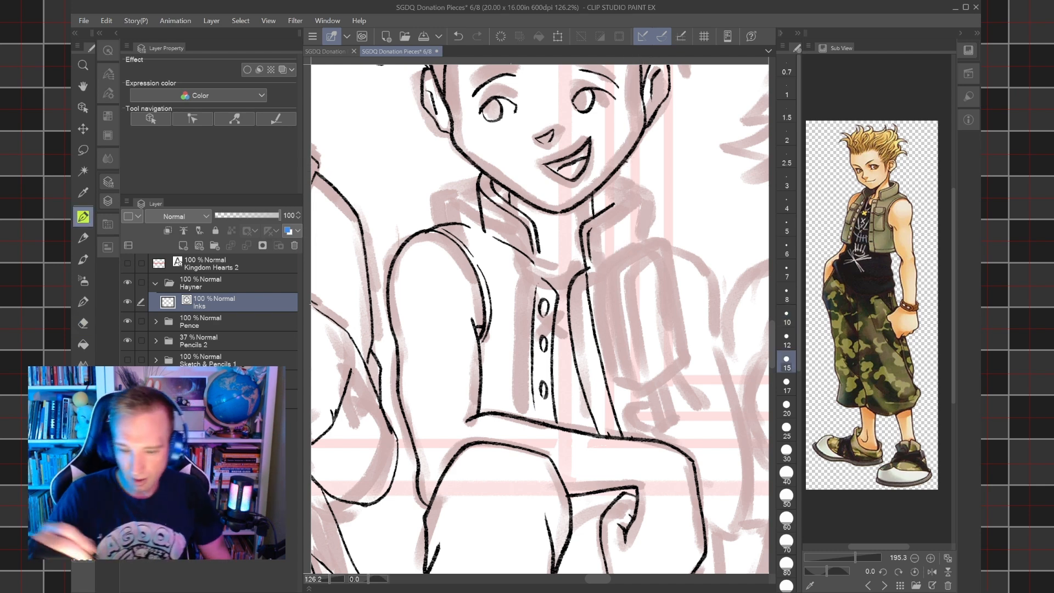
{"action": "left_click_drag", "start_coordinate": [616, 172], "coordinate": [636, 230]}
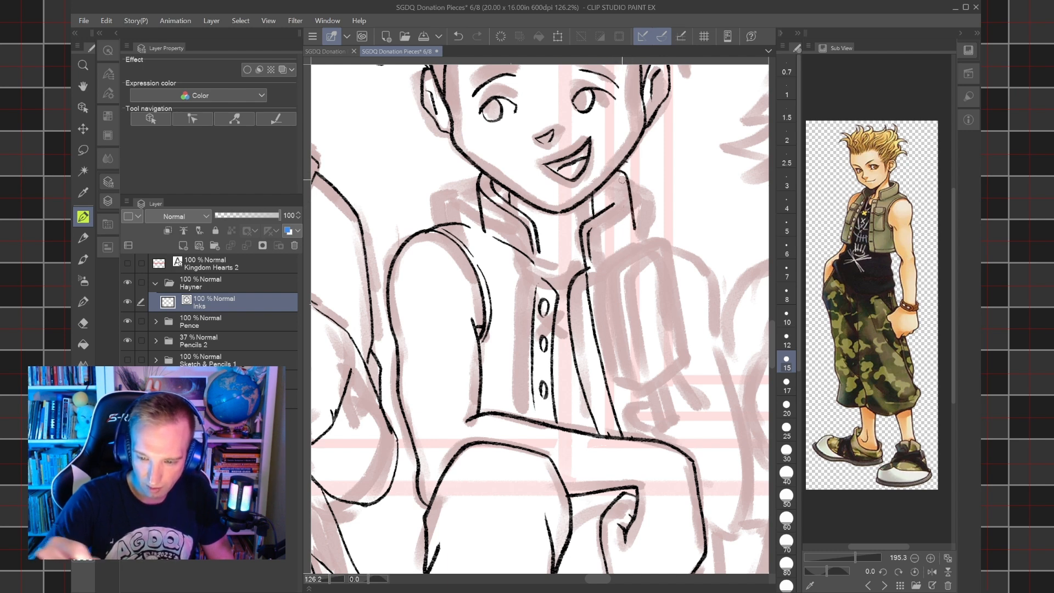
{"action": "left_click_drag", "start_coordinate": [621, 179], "coordinate": [612, 172]}
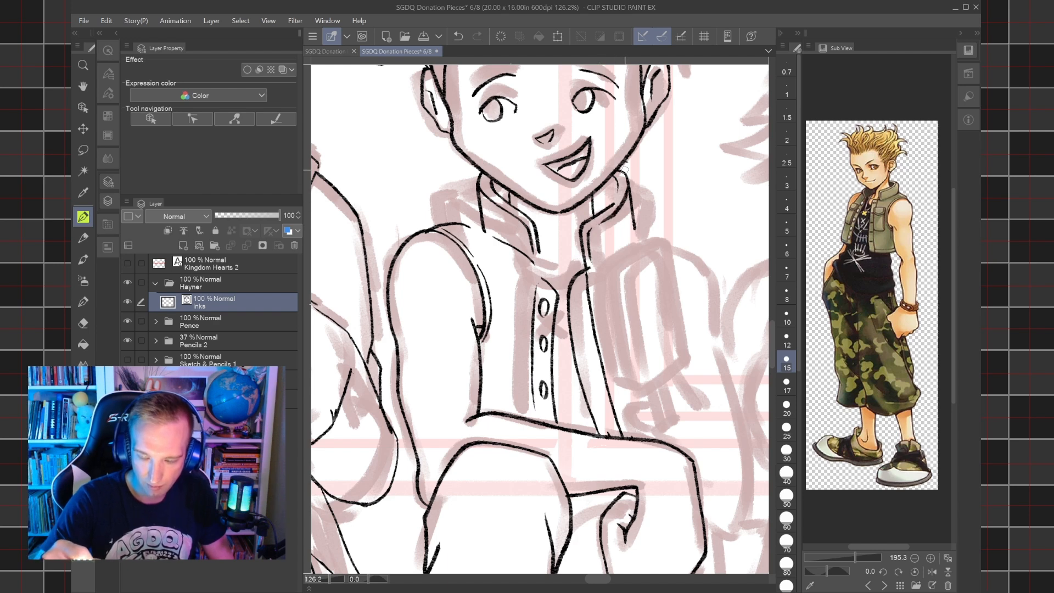
{"action": "key", "text": "ctrl+z"}
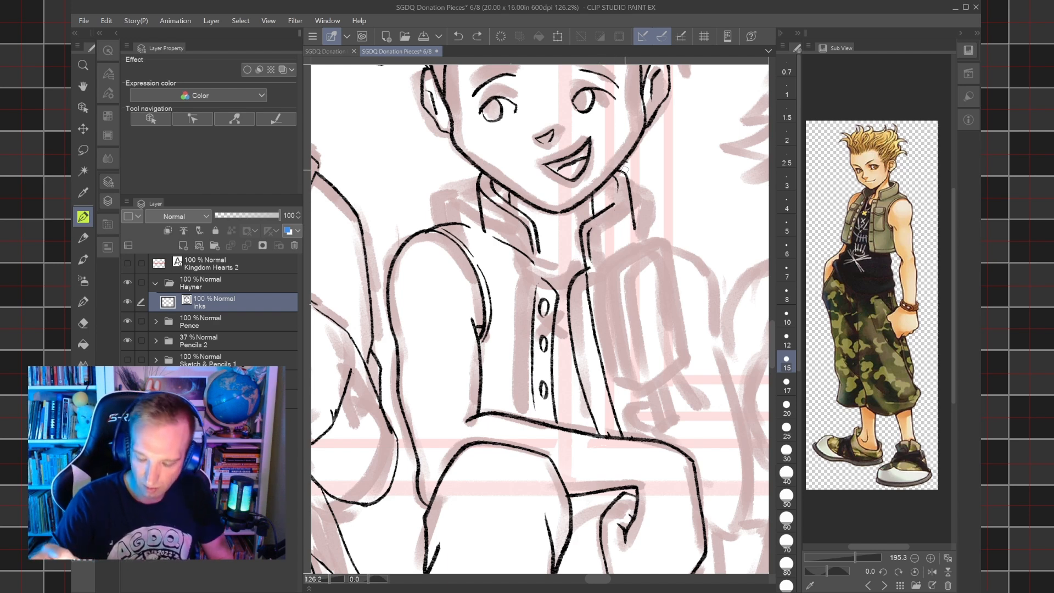
{"action": "key", "text": "bracketleft"}
{"action": "mouse_move", "coordinate": [597, 223]}
{"action": "left_mouse_down"}
{"action": "mouse_move", "coordinate": [624, 192]}
{"action": "mouse_move", "coordinate": [613, 173]}
{"action": "left_mouse_up"}
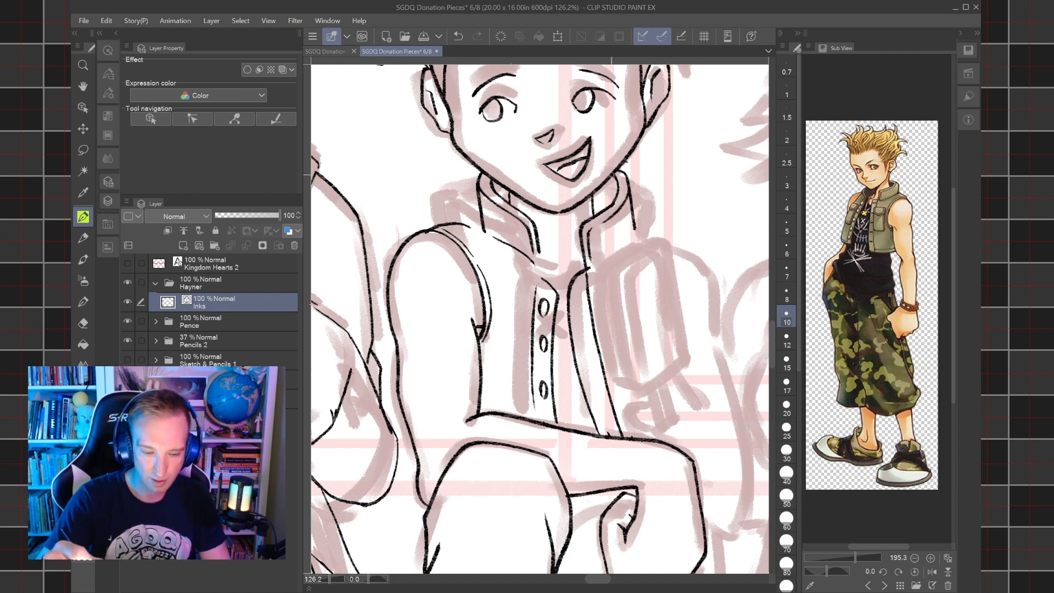
Ink a shoulder line at size 15 and the collar's lower edge at size 12 on the picture's right.
{"action": "key", "text": "bracketright"}
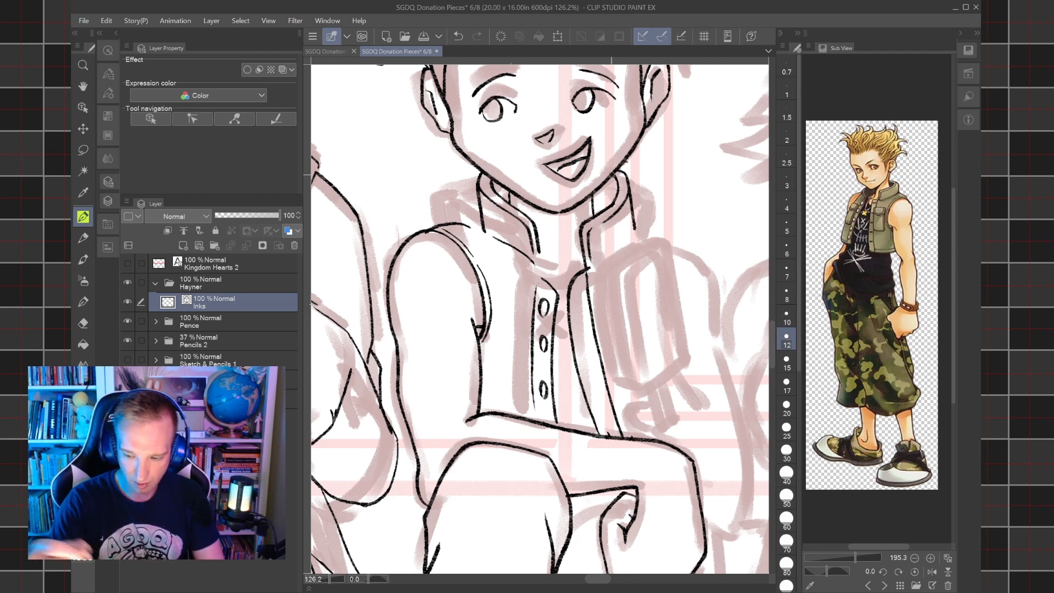
{"action": "key", "text": "bracketright"}
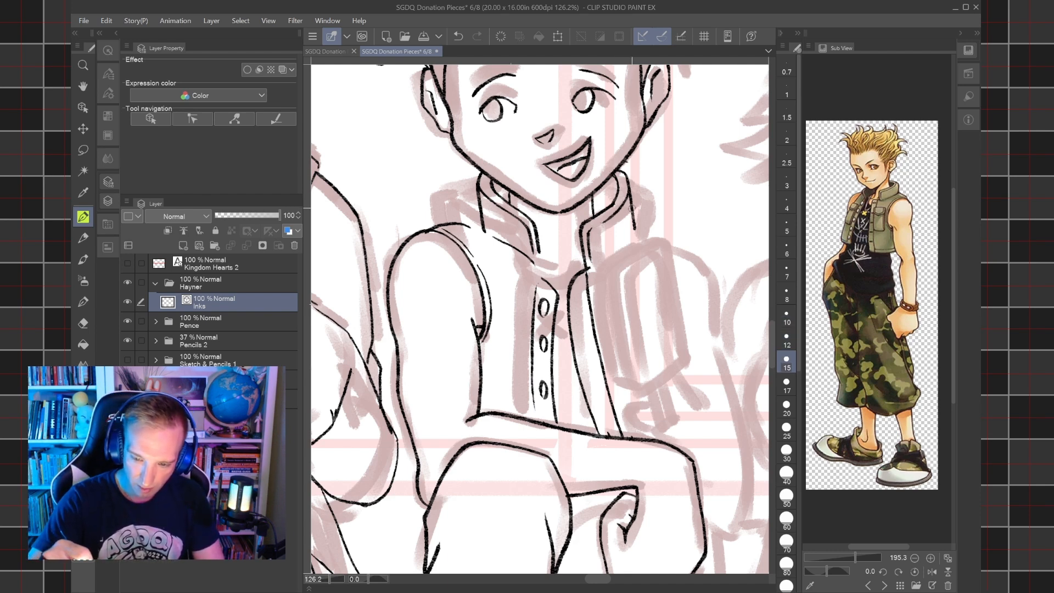
{"action": "left_click_drag", "start_coordinate": [634, 220], "coordinate": [656, 244]}
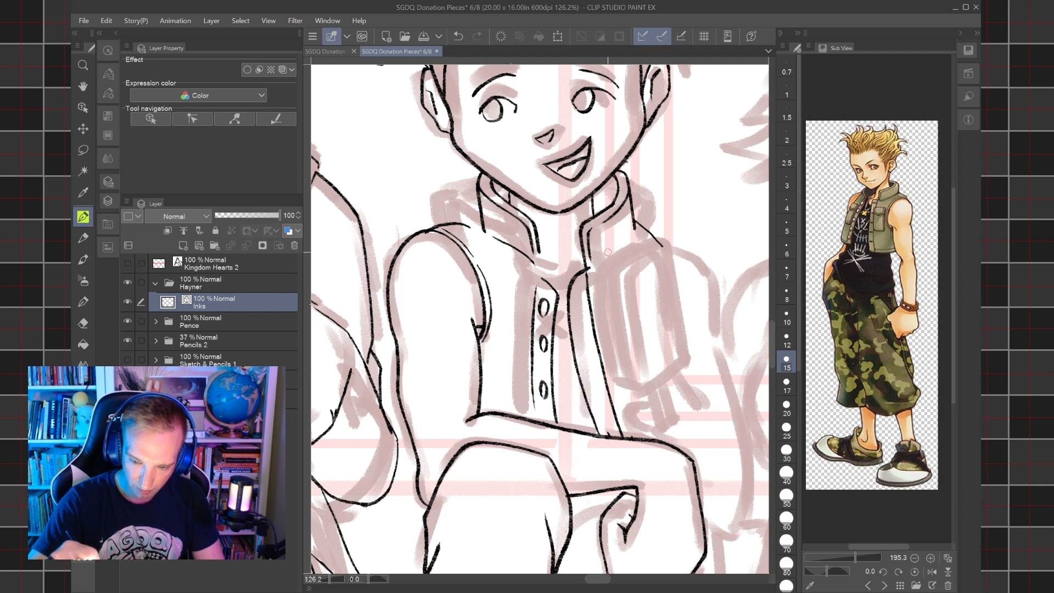
{"action": "left_click_drag", "start_coordinate": [597, 258], "coordinate": [636, 221]}
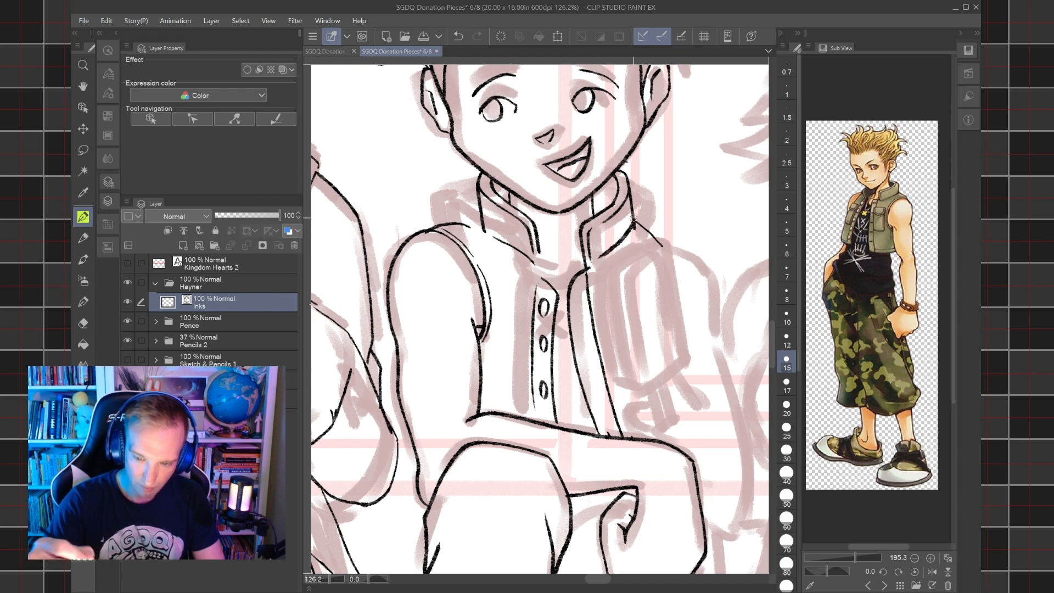
{"action": "key", "text": "ctrl+z"}
{"action": "key", "text": "bracketleft"}
{"action": "left_click_drag", "start_coordinate": [598, 256], "coordinate": [638, 217]}
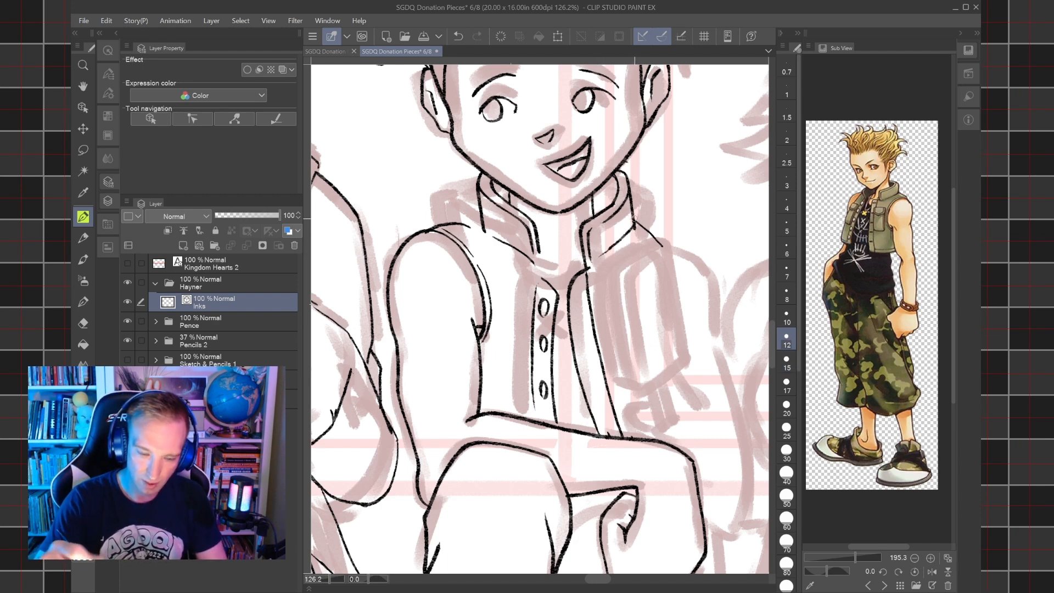
Ink the vest's shoulder line from the armhole to the collar on the picture's left at pen size 15.
{"action": "key", "text": "e"}
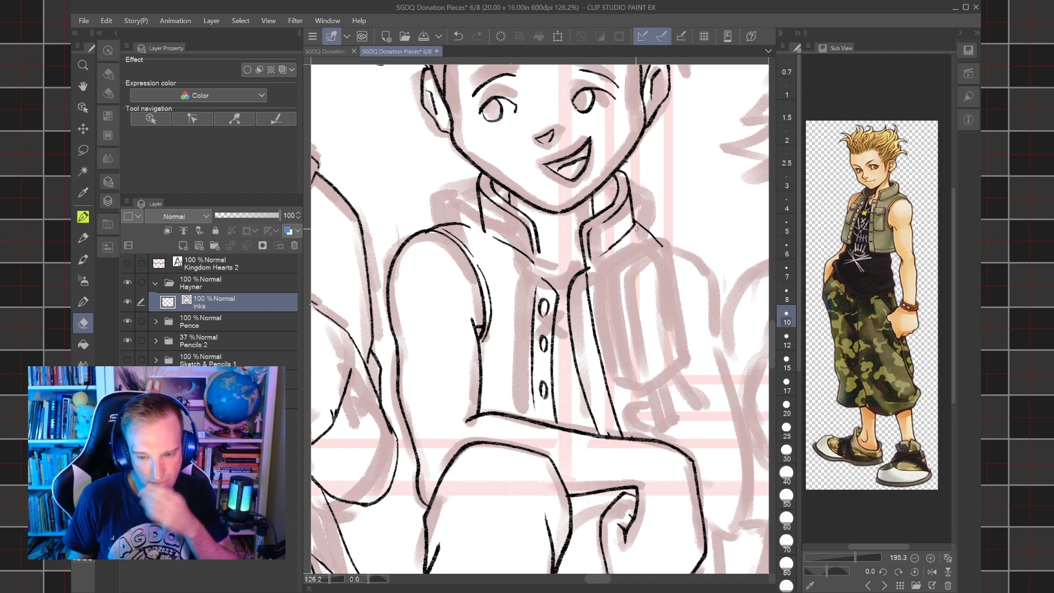
{"action": "key", "text": "p"}
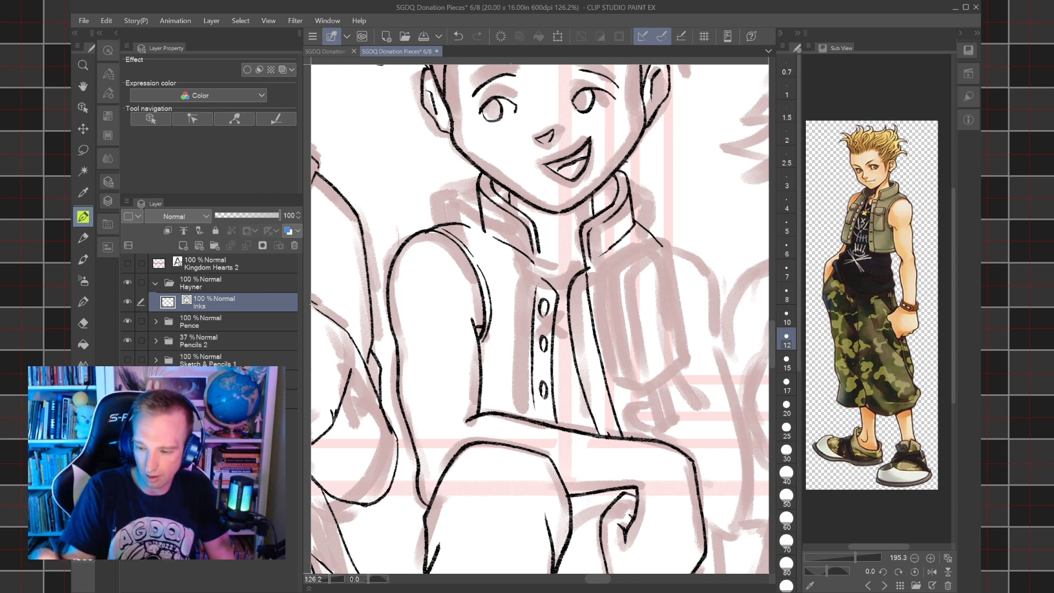
{"action": "left_click", "coordinate": [787, 363]}
{"action": "left_click_drag", "start_coordinate": [437, 229], "coordinate": [481, 212]}
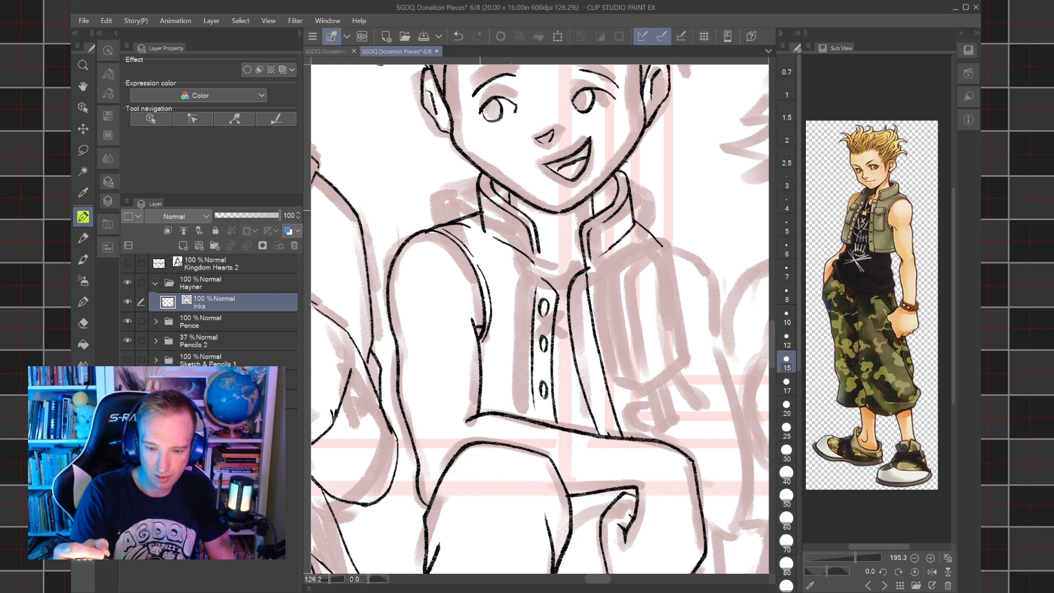
Erase the short shoulder line beside the collar on the picture's right with the size 10 eraser.
{"action": "left_click_drag", "start_coordinate": [480, 211], "coordinate": [364, 164]}
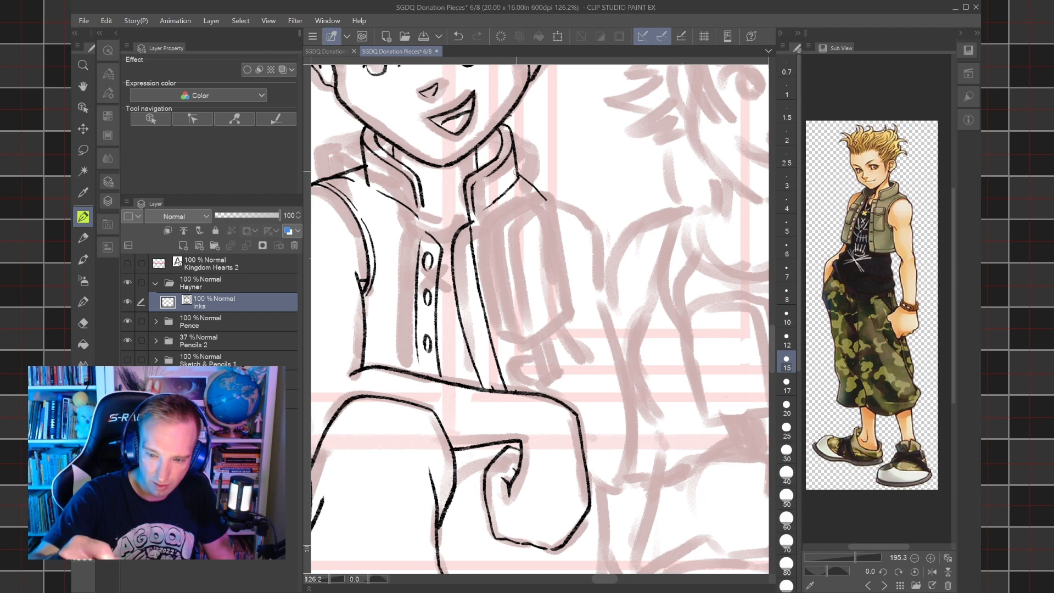
{"action": "left_click_drag", "start_coordinate": [517, 175], "coordinate": [540, 191]}
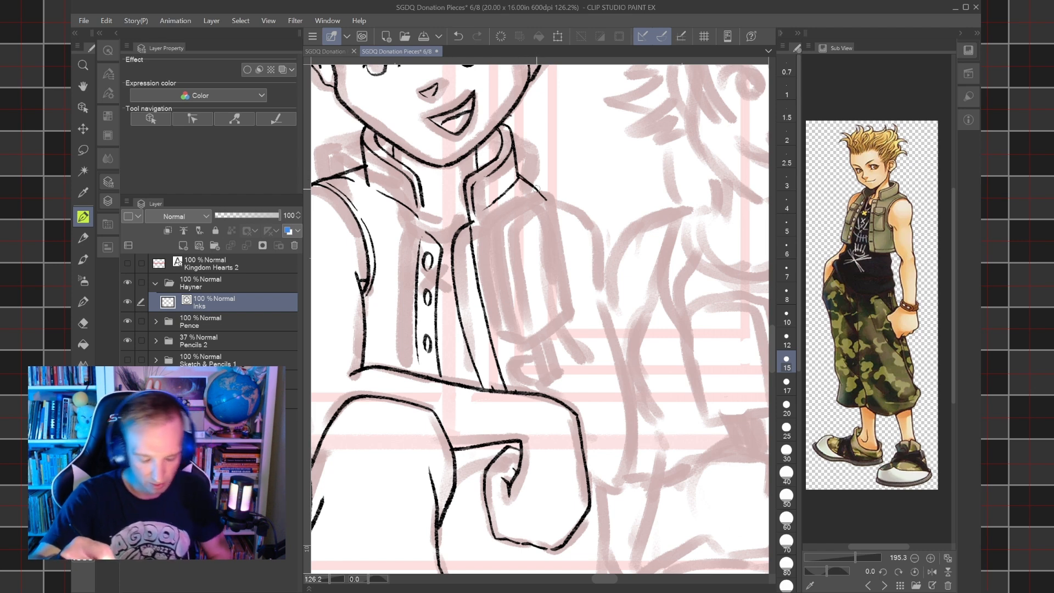
{"action": "key", "text": "ctrl+z"}
{"action": "key", "text": "e"}
{"action": "left_click_drag", "start_coordinate": [542, 198], "coordinate": [520, 177]}
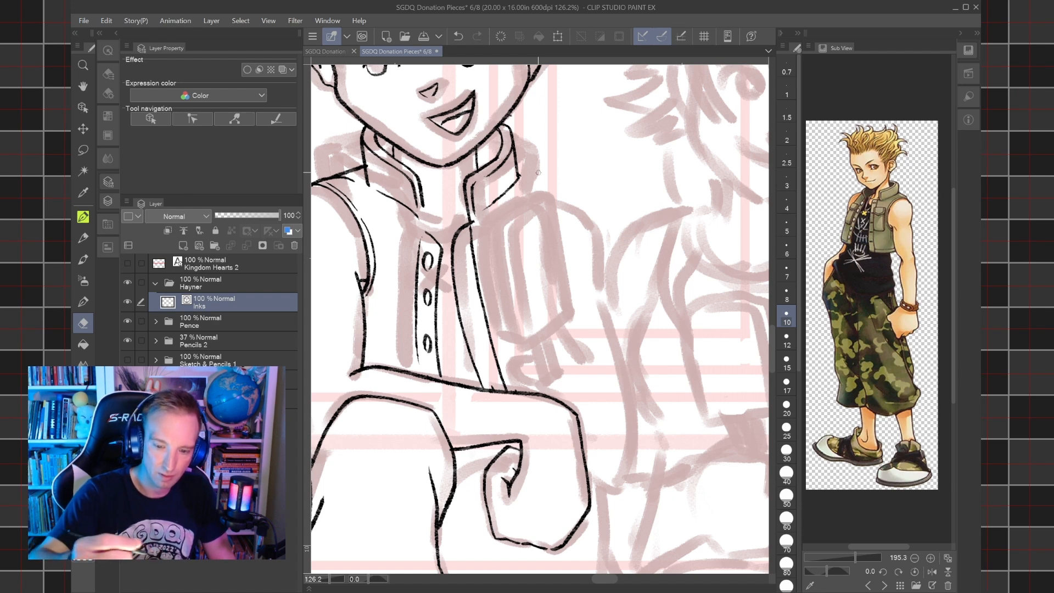
Ink a line joining the inner collar edge on the picture's left to the top of the button placket.
{"action": "key", "text": "p"}
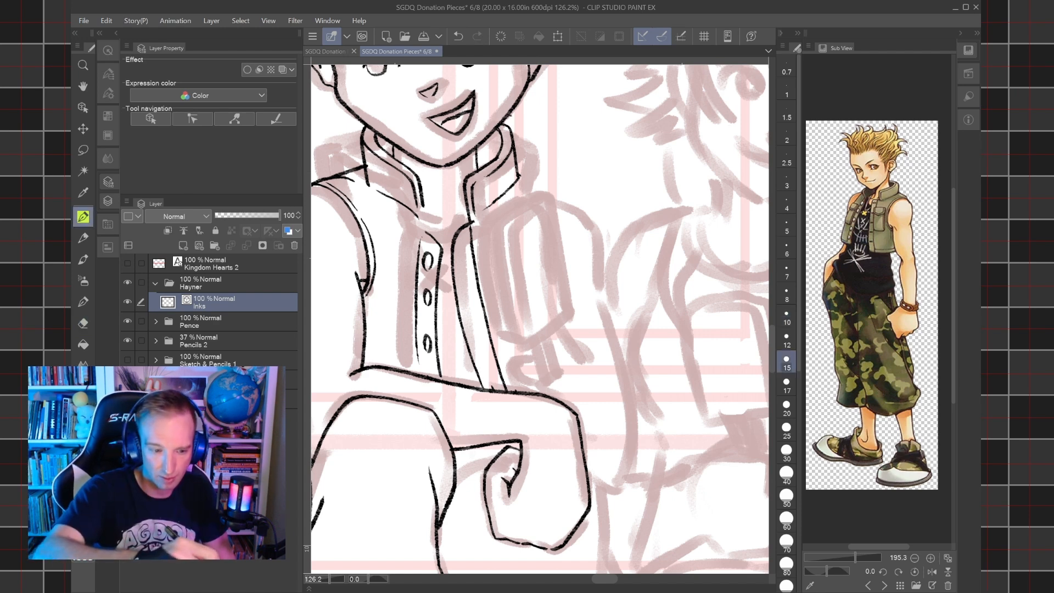
{"action": "left_click_drag", "start_coordinate": [426, 233], "coordinate": [423, 195]}
{"action": "key", "text": "ctrl+z"}
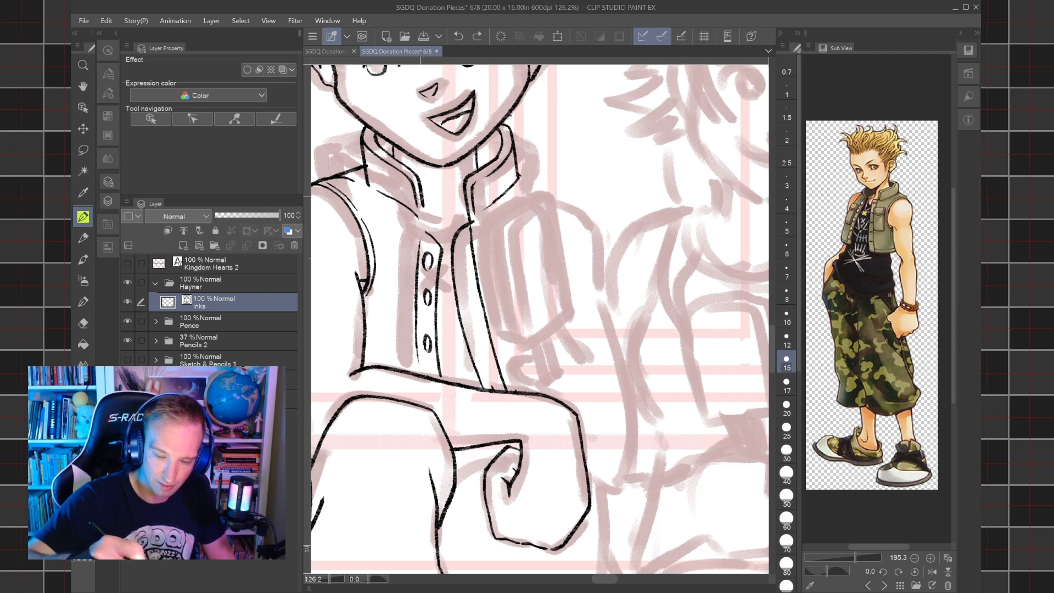
{"action": "left_click_drag", "start_coordinate": [424, 226], "coordinate": [422, 196]}
{"action": "left_click_drag", "start_coordinate": [425, 235], "coordinate": [423, 219]}
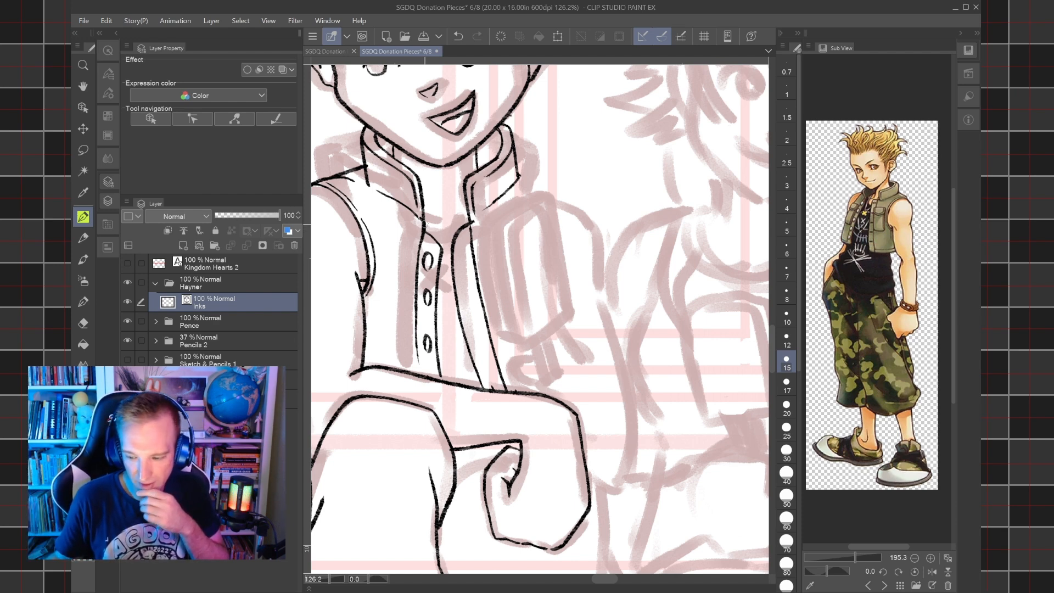
Try to ink a thin parallel line along the button placket's edge with the pen at size 7.
{"action": "key", "text": "bracketleft"}
{"action": "key", "text": "bracketleft"}
{"action": "key", "text": "bracketleft"}
{"action": "key", "text": "bracketleft"}
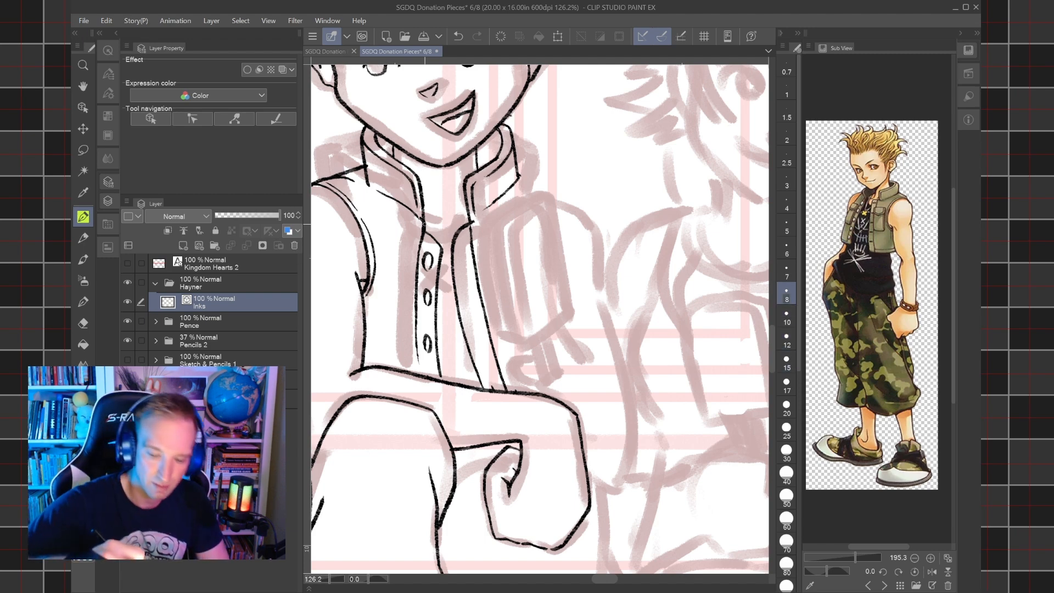
{"action": "left_click_drag", "start_coordinate": [440, 372], "coordinate": [442, 271]}
{"action": "scroll", "coordinate": [440, 269], "scroll_direction": "up", "scroll_amount": 4}
{"action": "key", "text": "ctrl+z"}
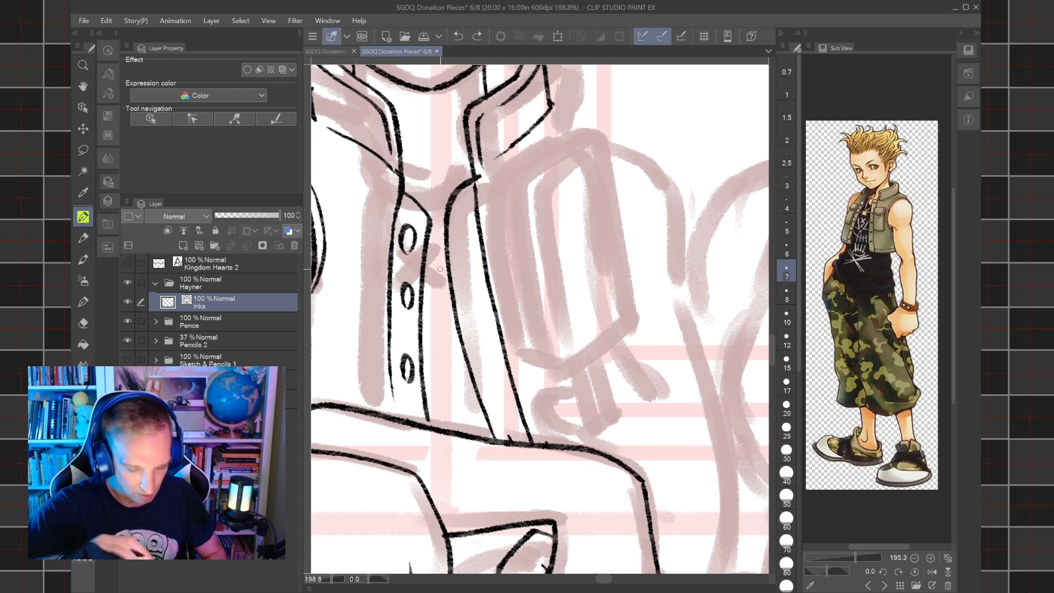
{"action": "mouse_move", "coordinate": [436, 422]}
{"action": "left_mouse_down"}
{"action": "mouse_move", "coordinate": [429, 320]}
{"action": "mouse_move", "coordinate": [431, 405]}
{"action": "mouse_move", "coordinate": [425, 338]}
{"action": "mouse_move", "coordinate": [433, 219]}
{"action": "left_mouse_up"}
{"action": "key", "text": "ctrl+z"}
{"action": "scroll", "coordinate": [432, 220], "scroll_direction": "down", "scroll_amount": 4}
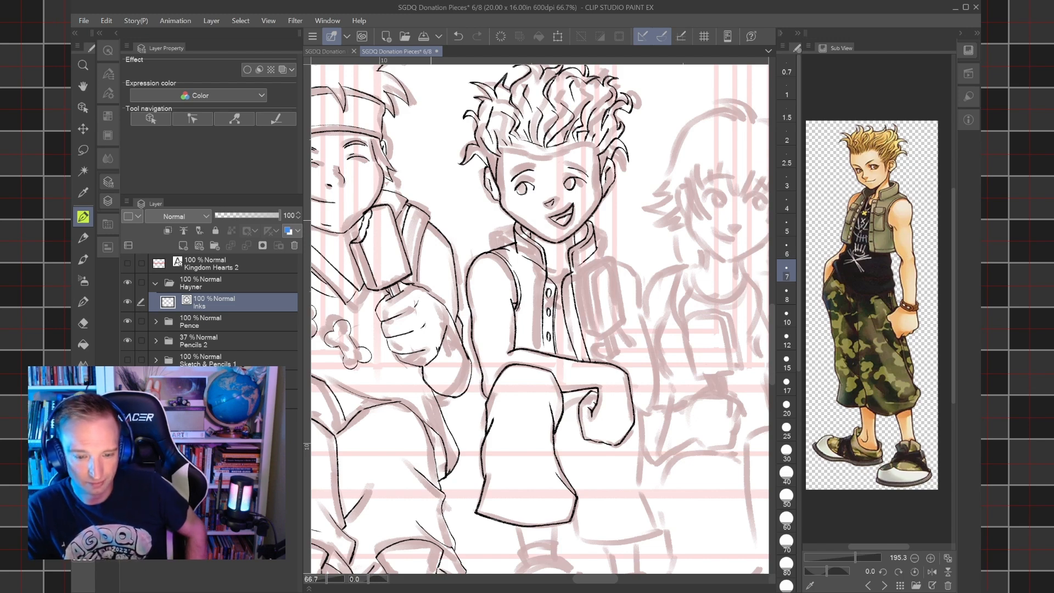
Examine Hayner's inked face, hair and collar both up close and as part of the whole figure.
{"action": "left_click", "coordinate": [84, 324]}
{"action": "scroll", "coordinate": [604, 200], "scroll_direction": "up", "scroll_amount": 5}
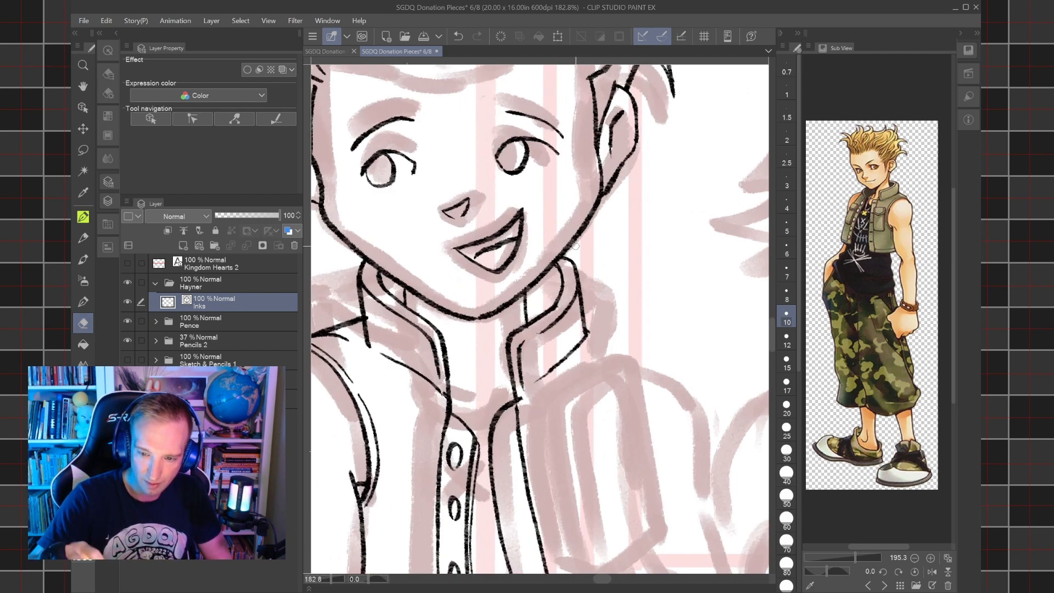
{"action": "scroll", "coordinate": [575, 245], "scroll_direction": "down", "scroll_amount": 5}
{"action": "key", "text": "p"}
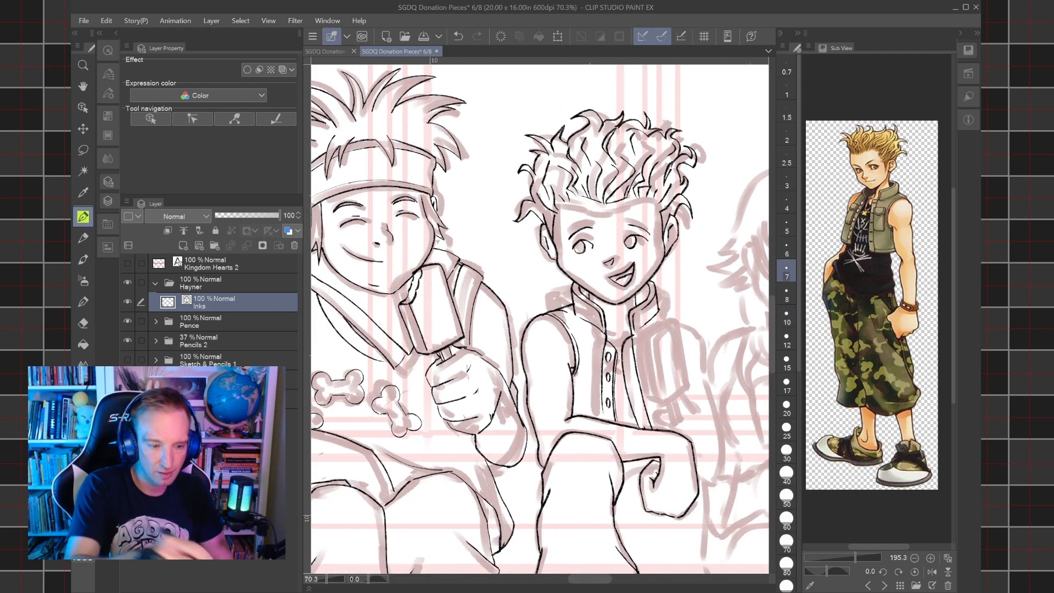
{"action": "scroll", "coordinate": [668, 215], "scroll_direction": "up", "scroll_amount": 3}
{"action": "left_click_drag", "start_coordinate": [655, 218], "coordinate": [673, 200]}
{"action": "left_click_drag", "start_coordinate": [379, 200], "coordinate": [408, 238]}
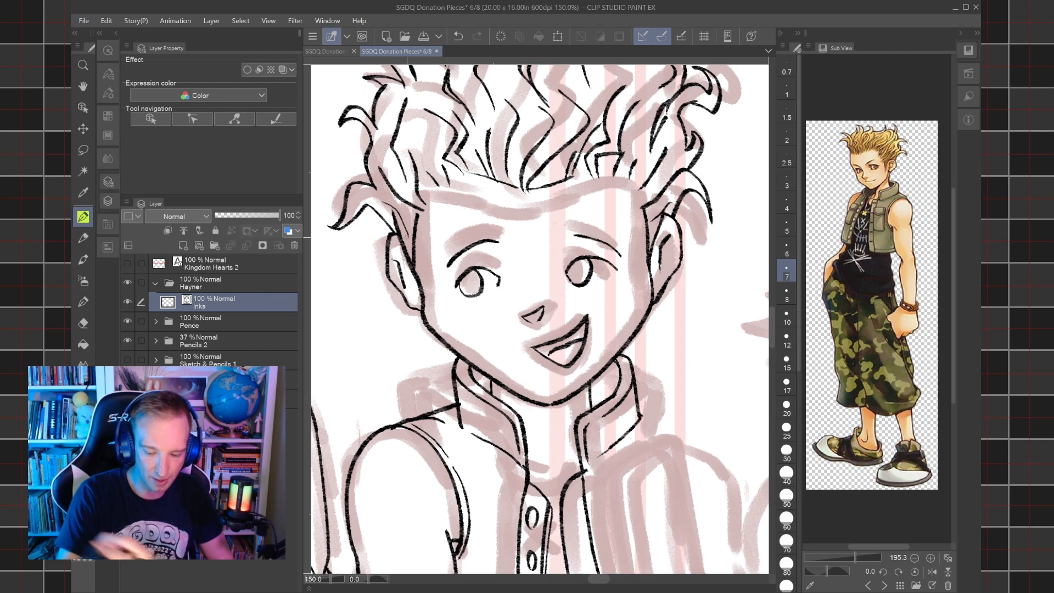
{"action": "scroll", "coordinate": [465, 236], "scroll_direction": "down", "scroll_amount": 3}
Ink the shoulder line outwards from the collar's lower corner on the picture's right at size 15 and try the arm line.
{"action": "left_click_drag", "start_coordinate": [745, 364], "coordinate": [737, 303]}
{"action": "scroll", "coordinate": [530, 319], "scroll_direction": "up", "scroll_amount": 3}
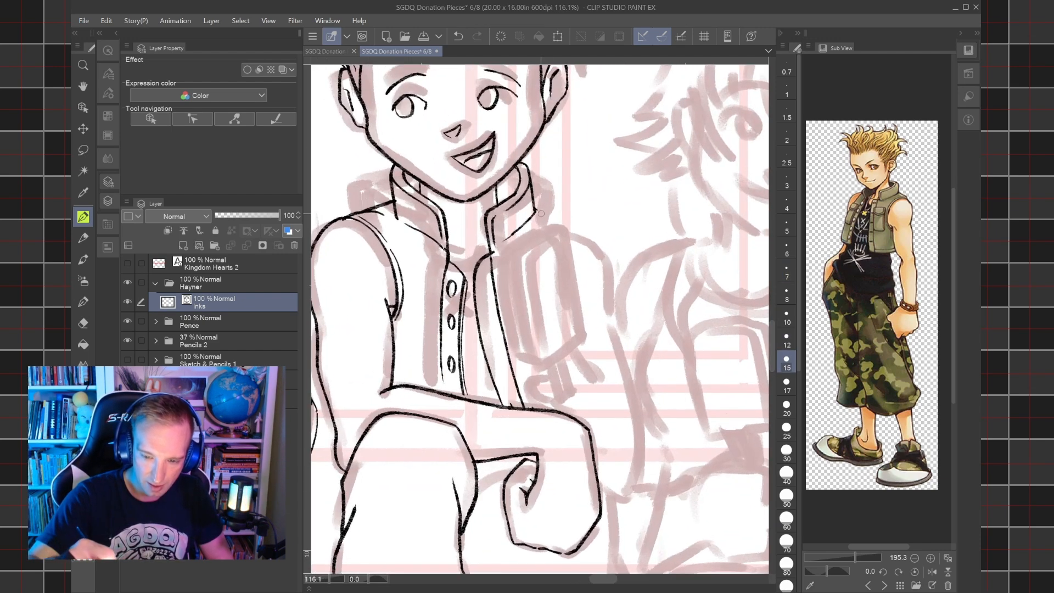
{"action": "left_click_drag", "start_coordinate": [534, 211], "coordinate": [561, 231]}
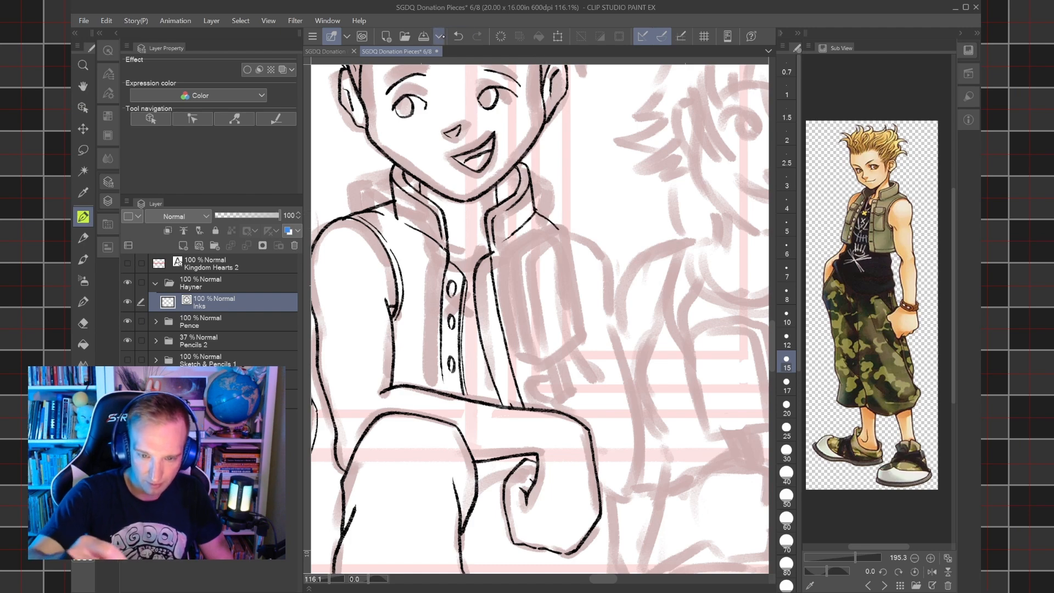
{"action": "left_click_drag", "start_coordinate": [631, 352], "coordinate": [595, 239]}
{"action": "key", "text": "ctrl+z"}
Erase the button placket and its three buttons from the vest front with the size 10 eraser.
{"action": "left_click_drag", "start_coordinate": [700, 375], "coordinate": [699, 346]}
{"action": "mouse_move", "coordinate": [504, 331]}
{"action": "left_mouse_down"}
{"action": "mouse_move", "coordinate": [519, 297]}
{"action": "mouse_move", "coordinate": [660, 274]}
{"action": "left_mouse_up"}
{"action": "left_click_drag", "start_coordinate": [594, 308], "coordinate": [550, 309]}
{"action": "left_click_drag", "start_coordinate": [650, 275], "coordinate": [654, 349]}
{"action": "left_click_drag", "start_coordinate": [571, 307], "coordinate": [597, 336]}
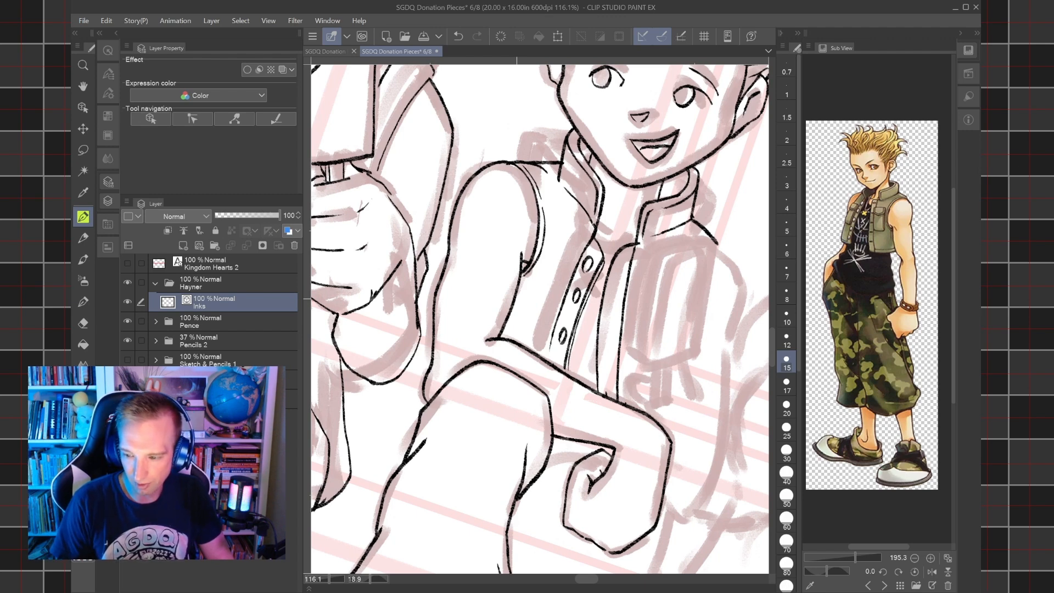
{"action": "key", "text": "e"}
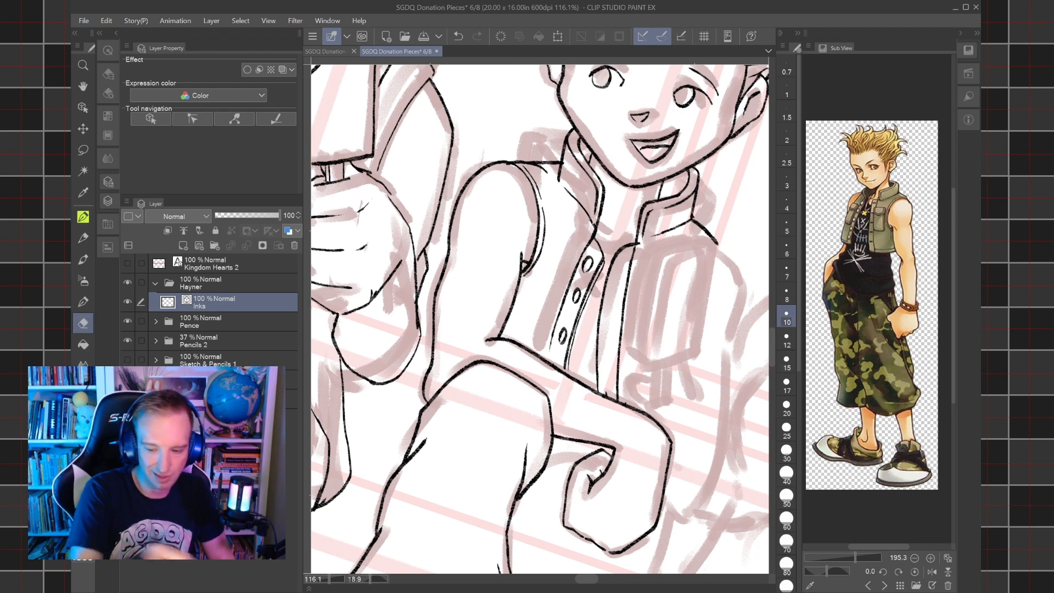
{"action": "mouse_move", "coordinate": [591, 244]}
{"action": "left_mouse_down"}
{"action": "mouse_move", "coordinate": [574, 332]}
{"action": "mouse_move", "coordinate": [591, 244]}
{"action": "left_mouse_up"}
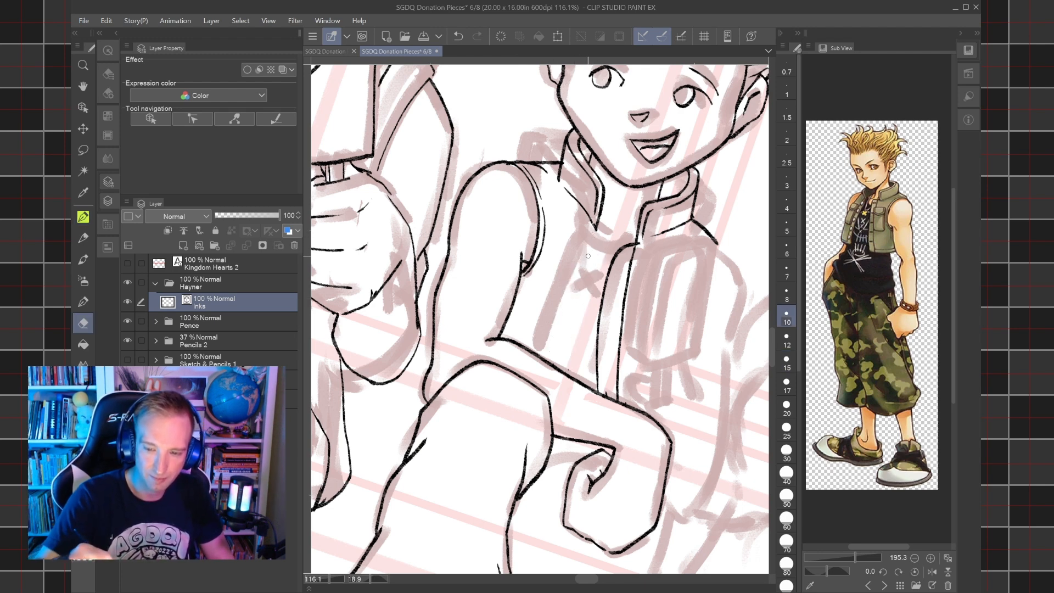
Ink the pointed flap of the chest pocket on the vest panel at the picture's left with the size 10 pen.
{"action": "key", "text": "p"}
{"action": "key", "text": "r"}
{"action": "left_click_drag", "start_coordinate": [589, 256], "coordinate": [563, 231]}
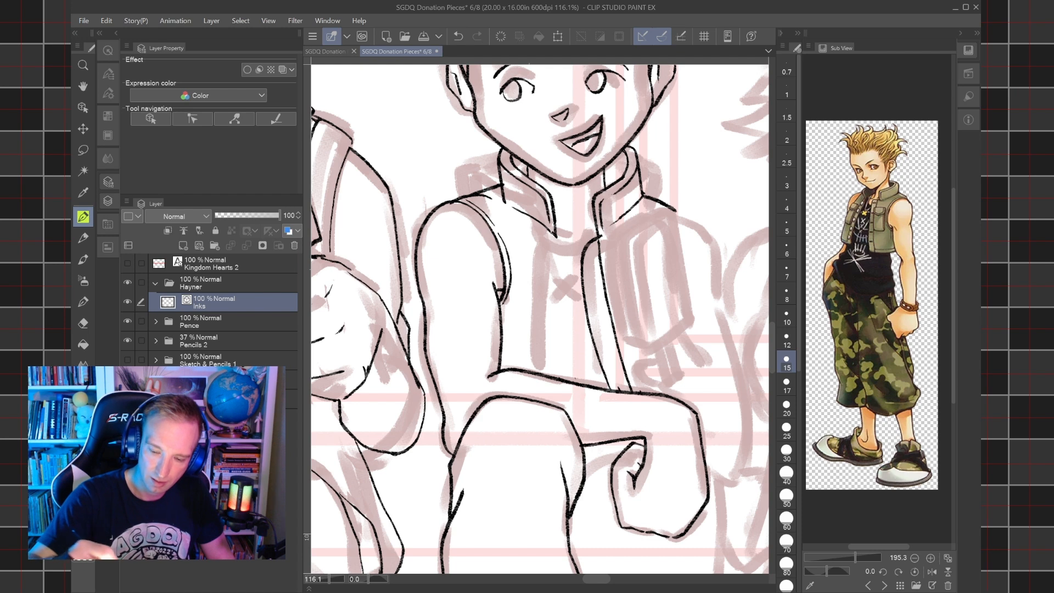
{"action": "key", "text": "bracketleft"}
{"action": "key", "text": "bracketleft"}
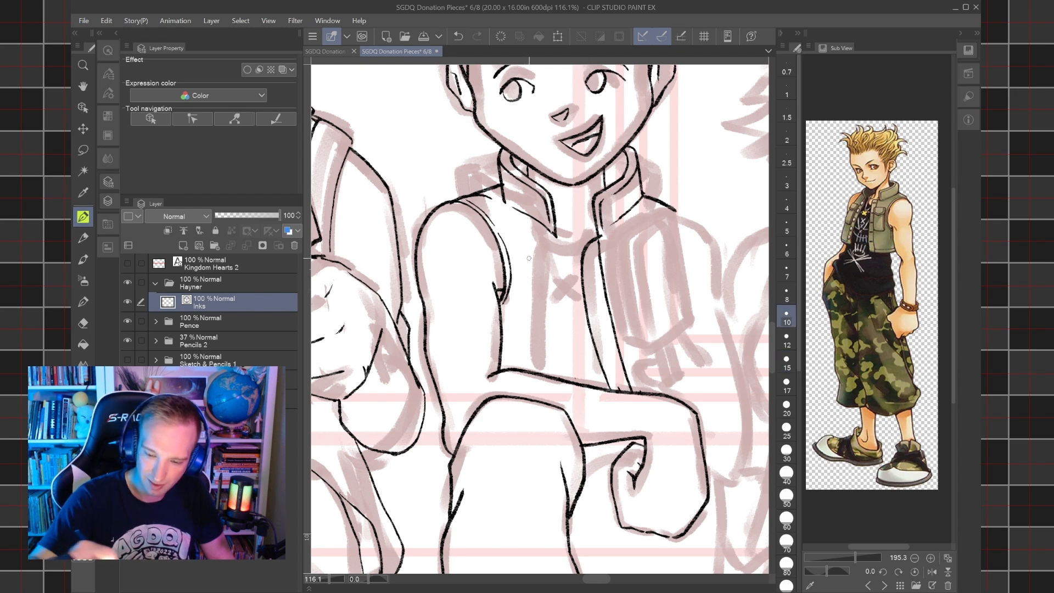
{"action": "mouse_move", "coordinate": [520, 259]}
{"action": "left_mouse_down"}
{"action": "mouse_move", "coordinate": [545, 269]}
{"action": "mouse_move", "coordinate": [515, 258]}
{"action": "mouse_move", "coordinate": [520, 282]}
{"action": "mouse_move", "coordinate": [528, 273]}
{"action": "mouse_move", "coordinate": [530, 288]}
{"action": "mouse_move", "coordinate": [522, 281]}
{"action": "mouse_move", "coordinate": [542, 294]}
{"action": "mouse_move", "coordinate": [544, 269]}
{"action": "left_mouse_up"}
{"action": "key", "text": "ctrl+z"}
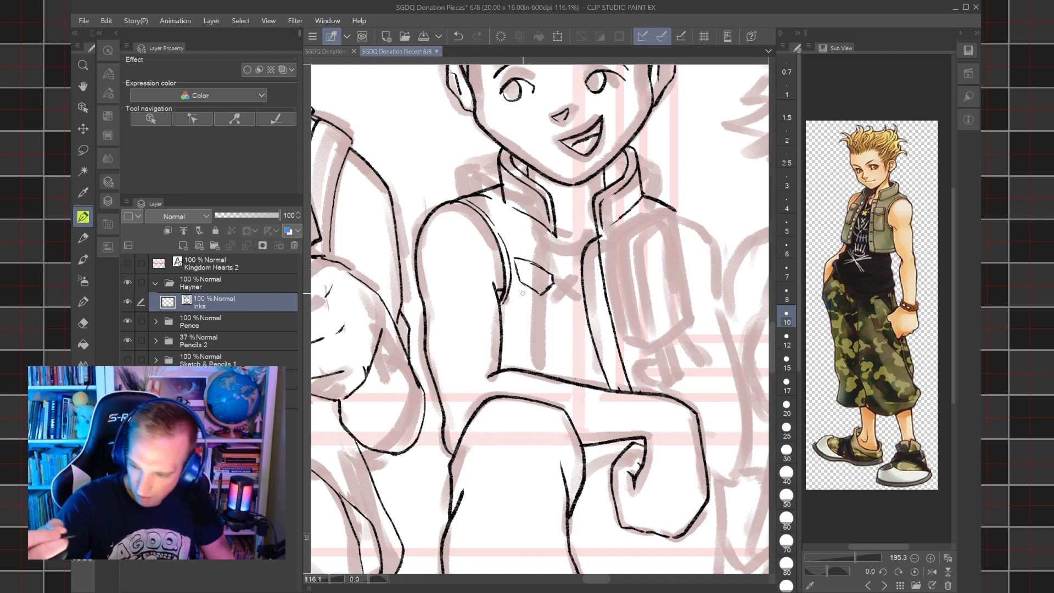
Ink the chest pocket's sides and bottom edge below the flap, redrawing the outer side.
{"action": "mouse_move", "coordinate": [554, 285]}
{"action": "left_mouse_down"}
{"action": "mouse_move", "coordinate": [549, 333]}
{"action": "mouse_move", "coordinate": [520, 324]}
{"action": "left_mouse_up"}
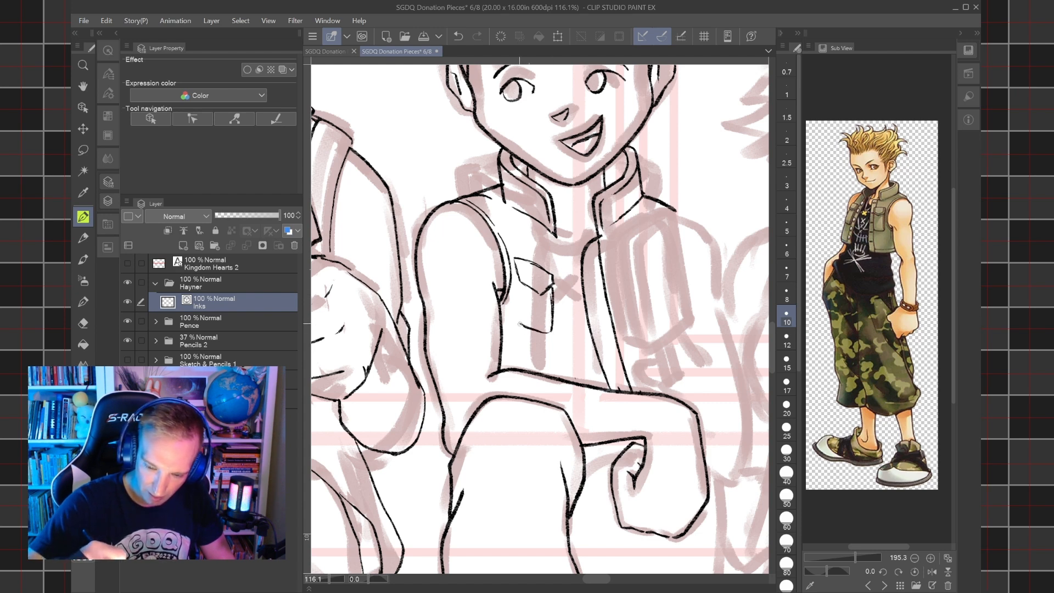
{"action": "left_click_drag", "start_coordinate": [516, 279], "coordinate": [517, 329]}
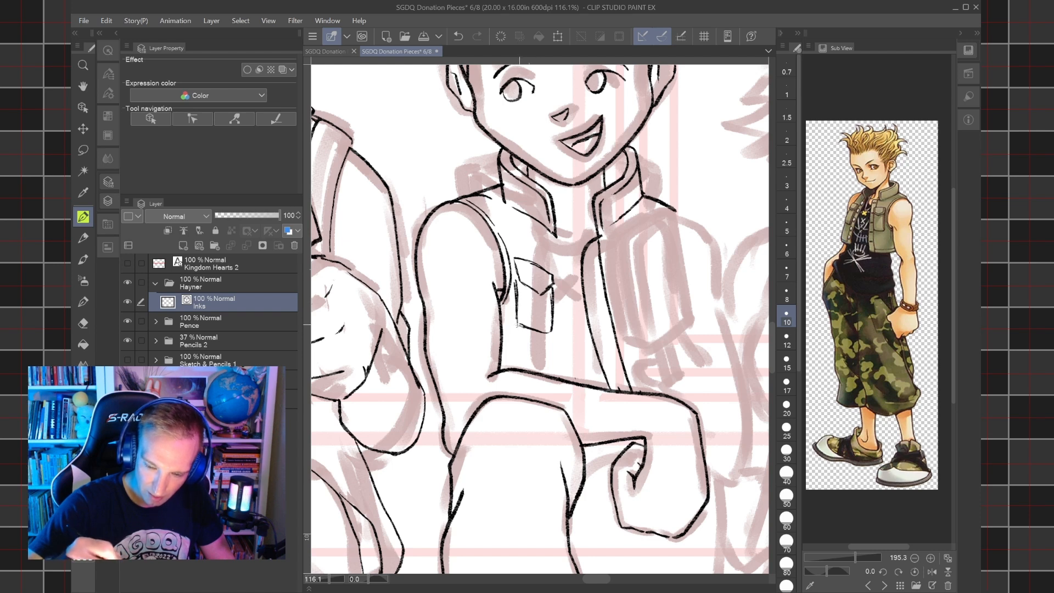
{"action": "key", "text": "ctrl+z"}
{"action": "key", "text": "ctrl+z"}
{"action": "left_click_drag", "start_coordinate": [519, 327], "coordinate": [515, 277]}
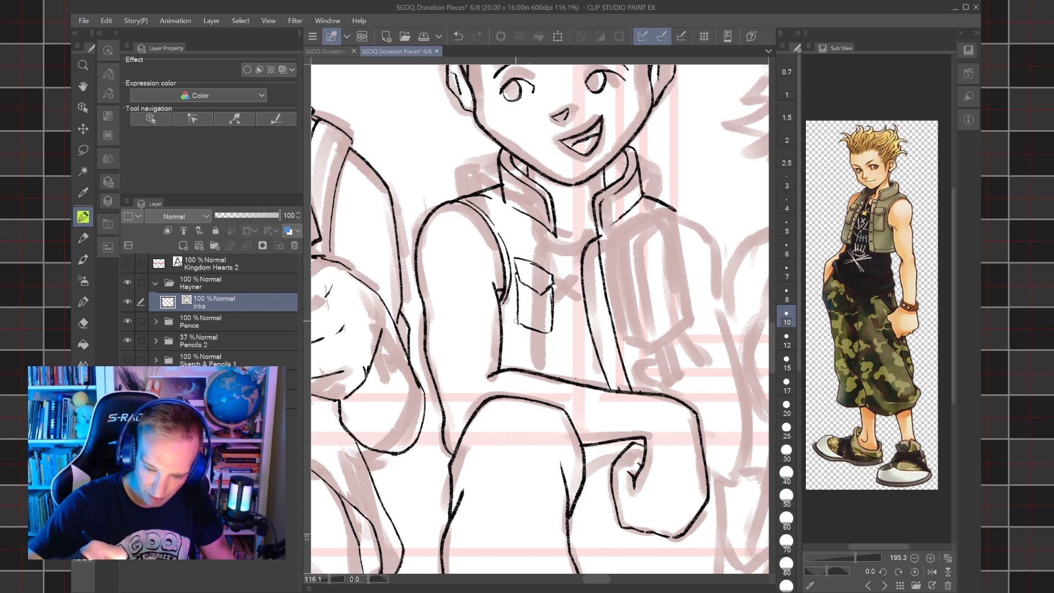
Ink a short depth line beside the pocket flap's outer edge and a small round button on the flap.
{"action": "left_click_drag", "start_coordinate": [517, 329], "coordinate": [514, 279]}
{"action": "left_click_drag", "start_coordinate": [513, 326], "coordinate": [539, 335]}
{"action": "key", "text": "ctrl+z"}
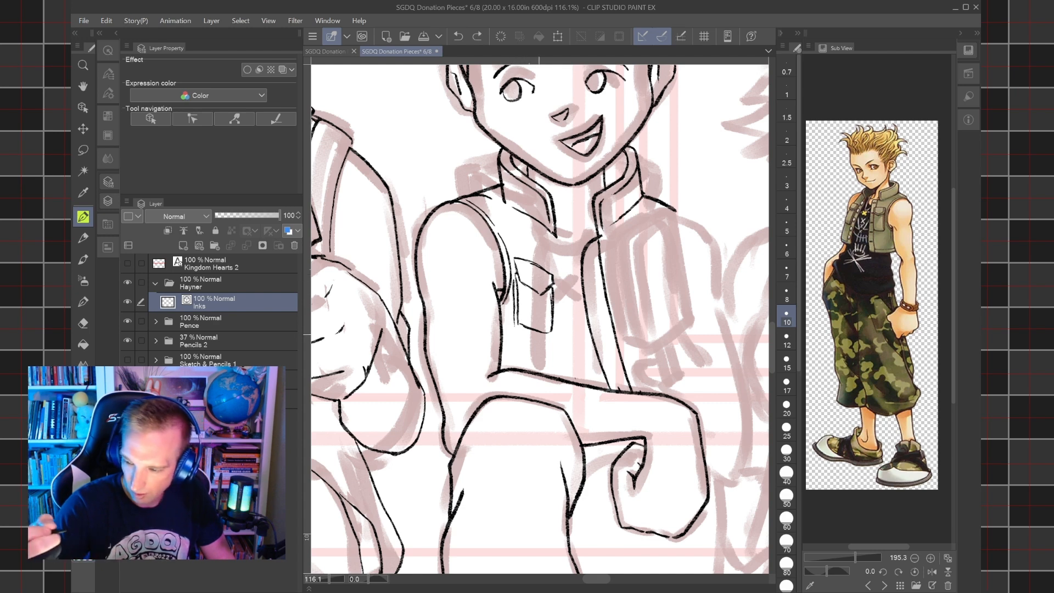
{"action": "key", "text": "ctrl+z"}
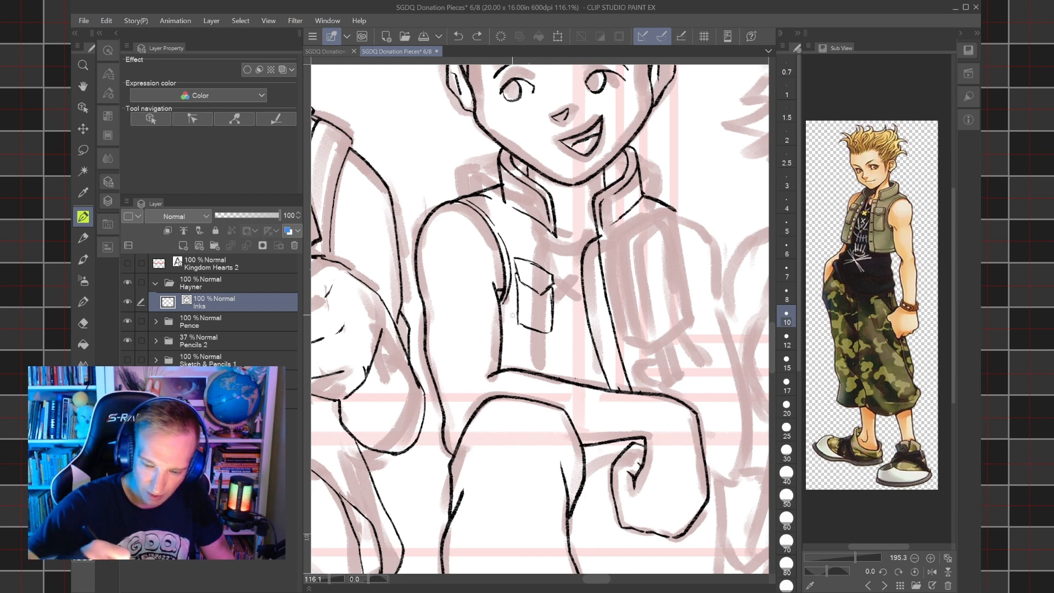
{"action": "mouse_move", "coordinate": [513, 290]}
{"action": "left_mouse_down"}
{"action": "mouse_move", "coordinate": [516, 314]}
{"action": "mouse_move", "coordinate": [514, 271]}
{"action": "left_mouse_up"}
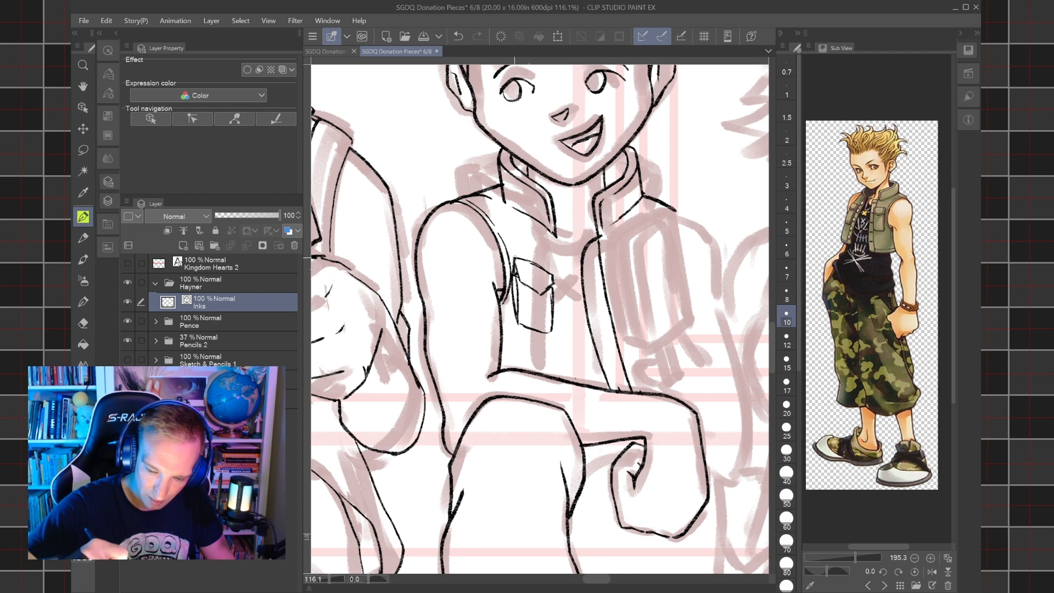
{"action": "left_click_drag", "start_coordinate": [537, 283], "coordinate": [535, 281]}
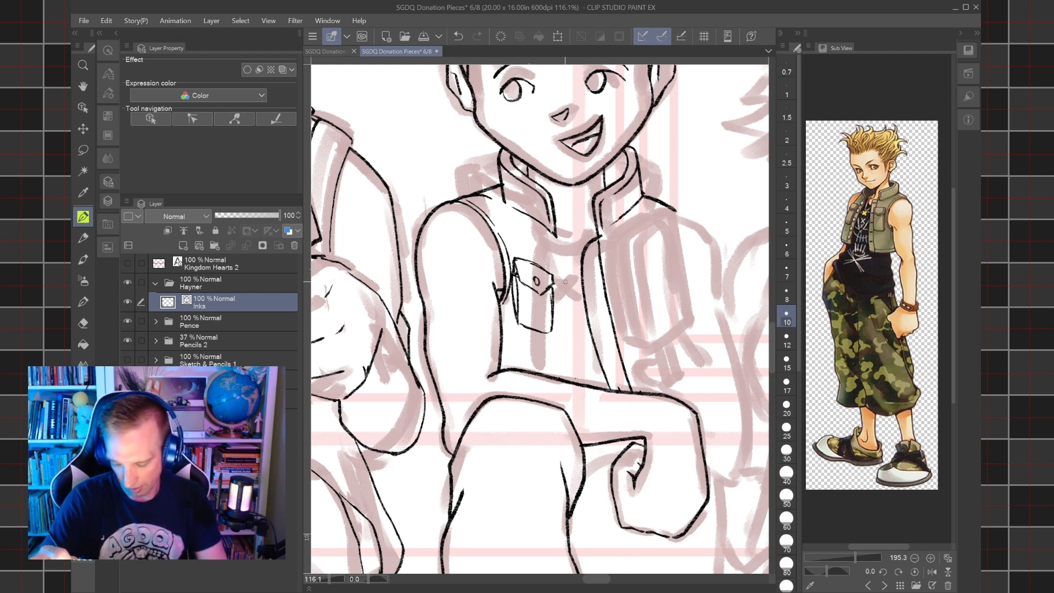
Ink the button placket's two long edges at size 12 between collar and forearm, and add its top button.
{"action": "key", "text": "bracketright"}
{"action": "mouse_move", "coordinate": [555, 240]}
{"action": "left_mouse_down"}
{"action": "mouse_move", "coordinate": [571, 294]}
{"action": "mouse_move", "coordinate": [569, 374]}
{"action": "left_mouse_up"}
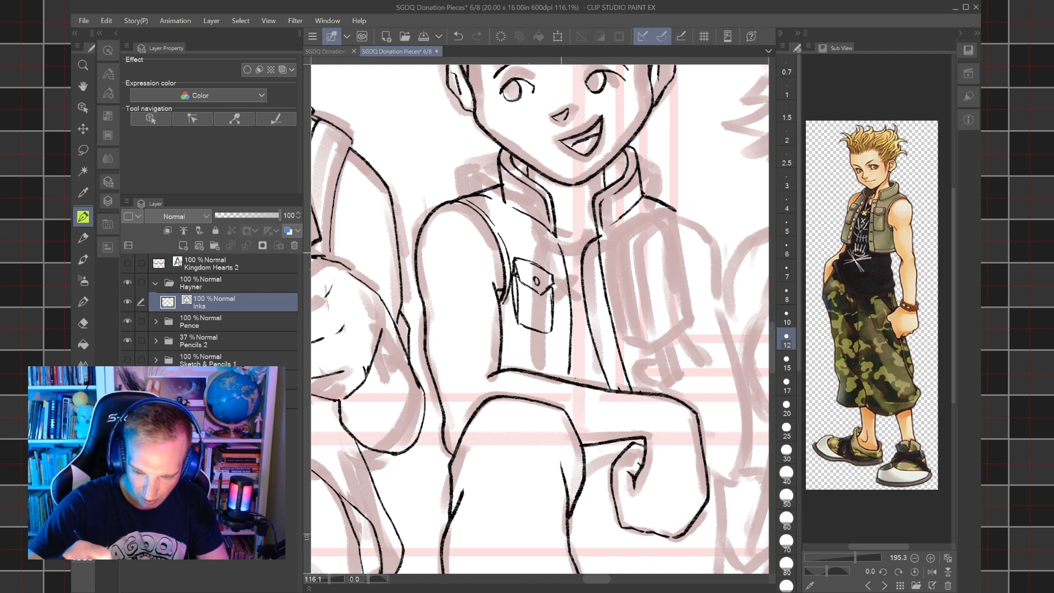
{"action": "left_click_drag", "start_coordinate": [581, 382], "coordinate": [574, 275]}
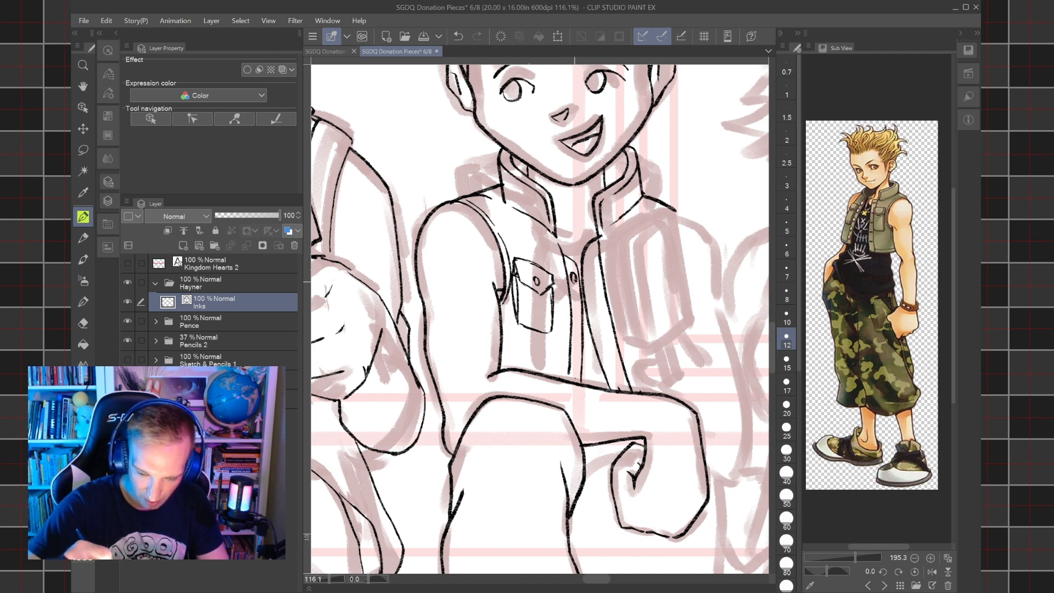
Ink three more small oval buttons down the placket below the top one, redoing the lower ones with closer spacing.
{"action": "left_click_drag", "start_coordinate": [577, 312], "coordinate": [575, 317]}
{"action": "left_click_drag", "start_coordinate": [575, 355], "coordinate": [574, 361]}
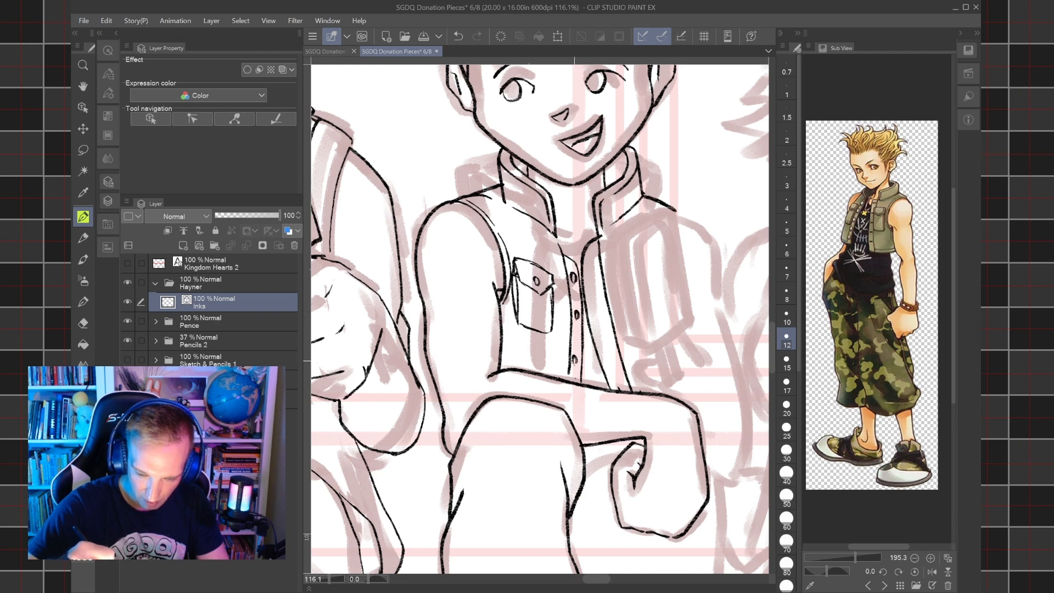
{"action": "key", "text": "ctrl+z"}
{"action": "key", "text": "ctrl+z"}
{"action": "mouse_move", "coordinate": [575, 309]}
{"action": "left_mouse_down"}
{"action": "mouse_move", "coordinate": [577, 380]}
{"action": "mouse_move", "coordinate": [566, 372]}
{"action": "left_mouse_up"}
{"action": "key", "text": "ctrl+z"}
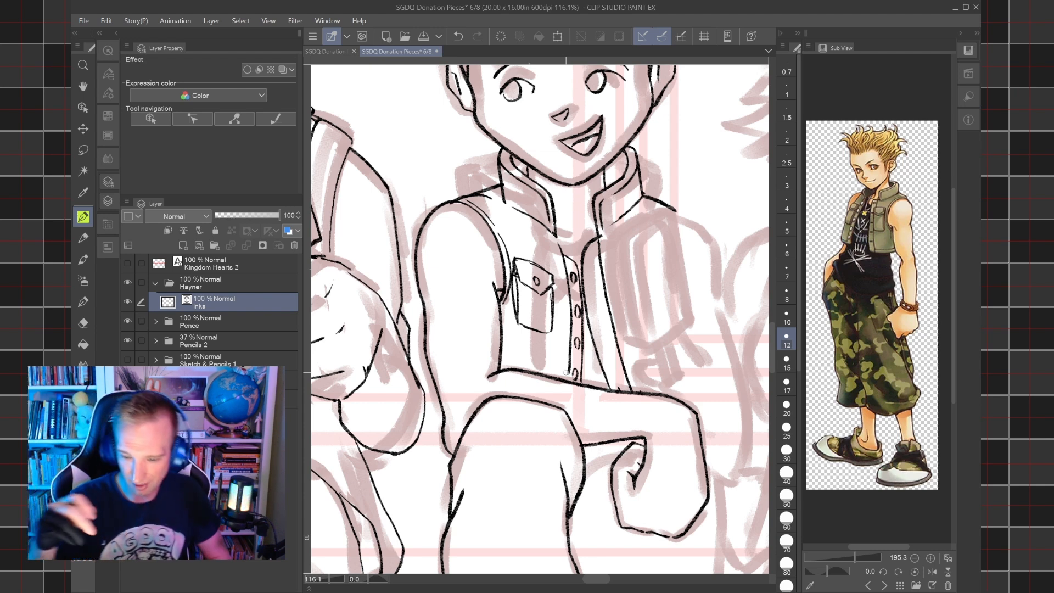
Erase the inner of the two parallel lines along the opposite front edge of the vest with the size 10 eraser.
{"action": "key", "text": "e"}
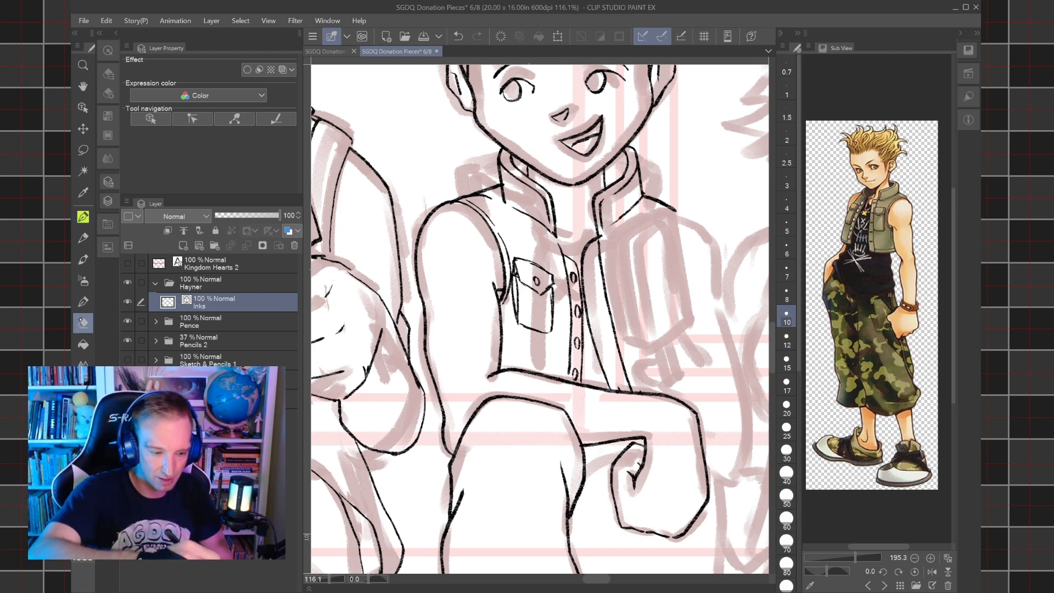
{"action": "left_click_drag", "start_coordinate": [591, 258], "coordinate": [602, 236]}
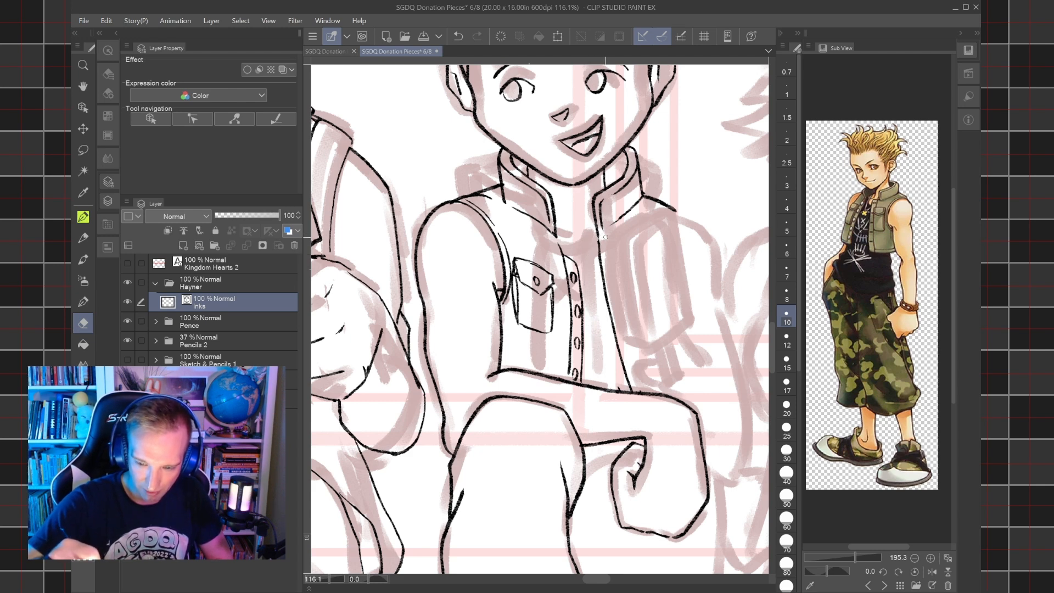
{"action": "key", "text": "p"}
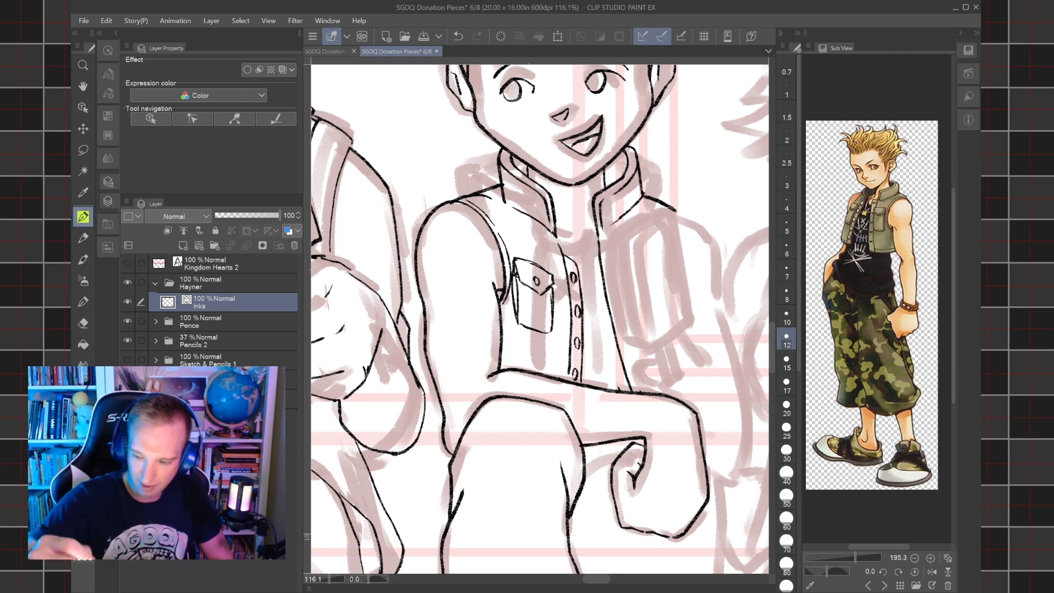
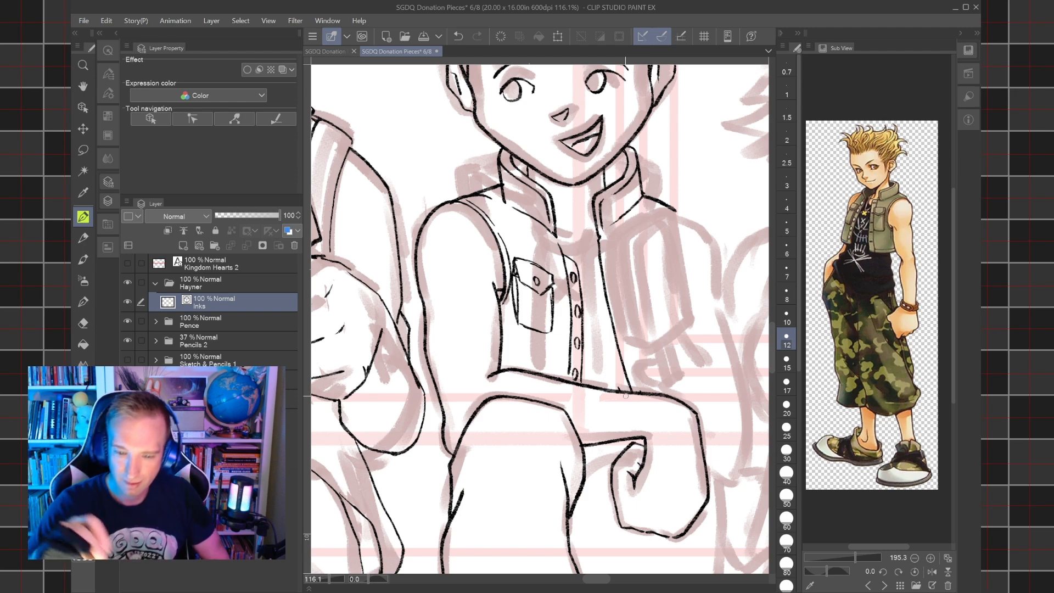
Ink a short line inside the collar's opening on the far side, and erase that collar side's outer lines with the size 10 eraser.
{"action": "scroll", "coordinate": [626, 395], "scroll_direction": "up", "scroll_amount": 5}
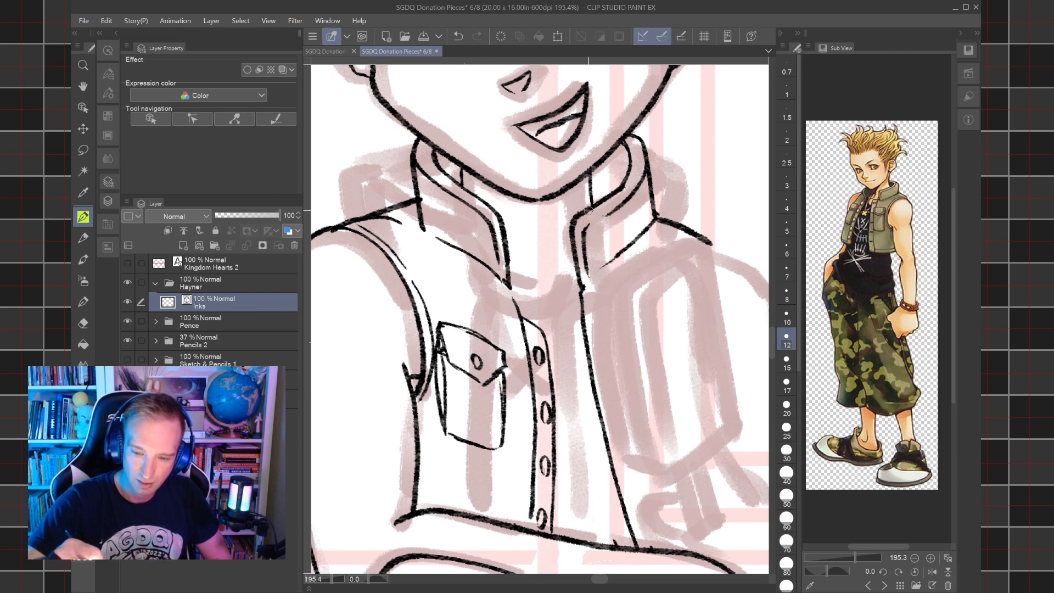
{"action": "left_click_drag", "start_coordinate": [594, 213], "coordinate": [601, 163]}
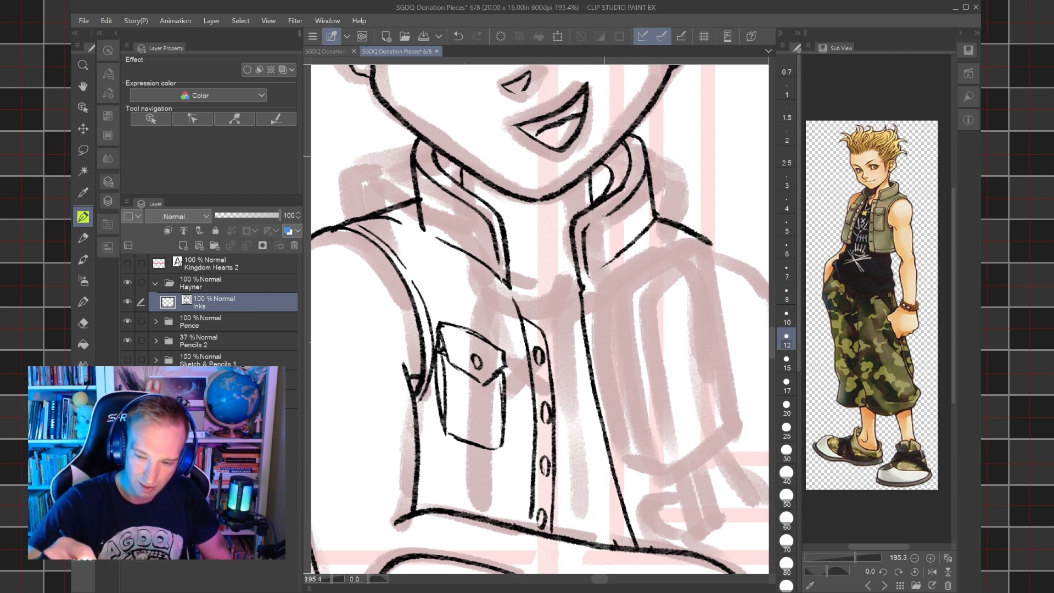
{"action": "key", "text": "e"}
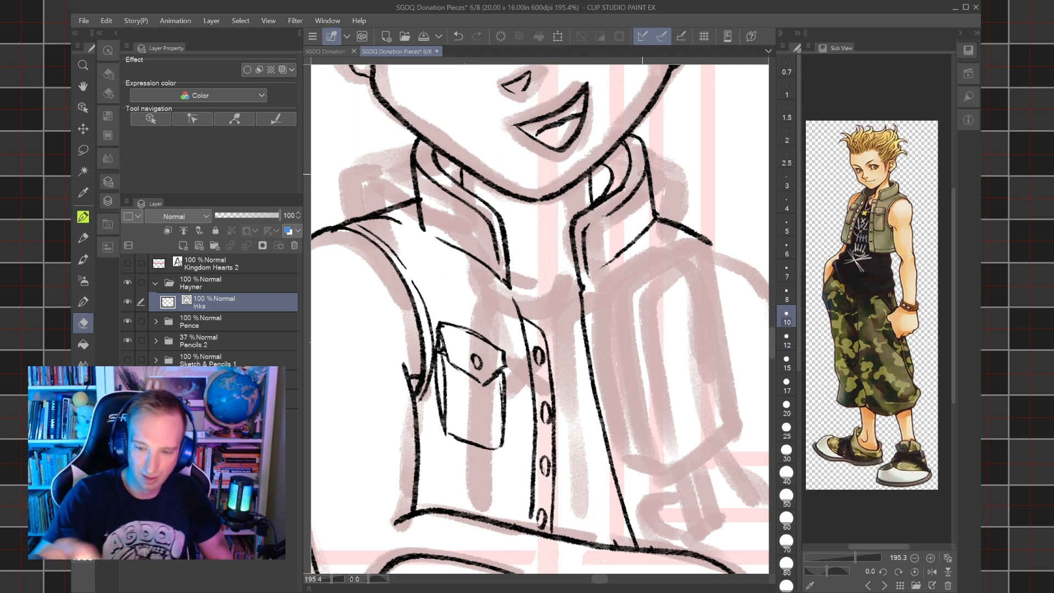
{"action": "left_click_drag", "start_coordinate": [620, 190], "coordinate": [603, 202]}
{"action": "mouse_move", "coordinate": [632, 163]}
{"action": "left_mouse_down"}
{"action": "mouse_move", "coordinate": [644, 166]}
{"action": "mouse_move", "coordinate": [627, 196]}
{"action": "mouse_move", "coordinate": [648, 166]}
{"action": "mouse_move", "coordinate": [611, 212]}
{"action": "left_mouse_up"}
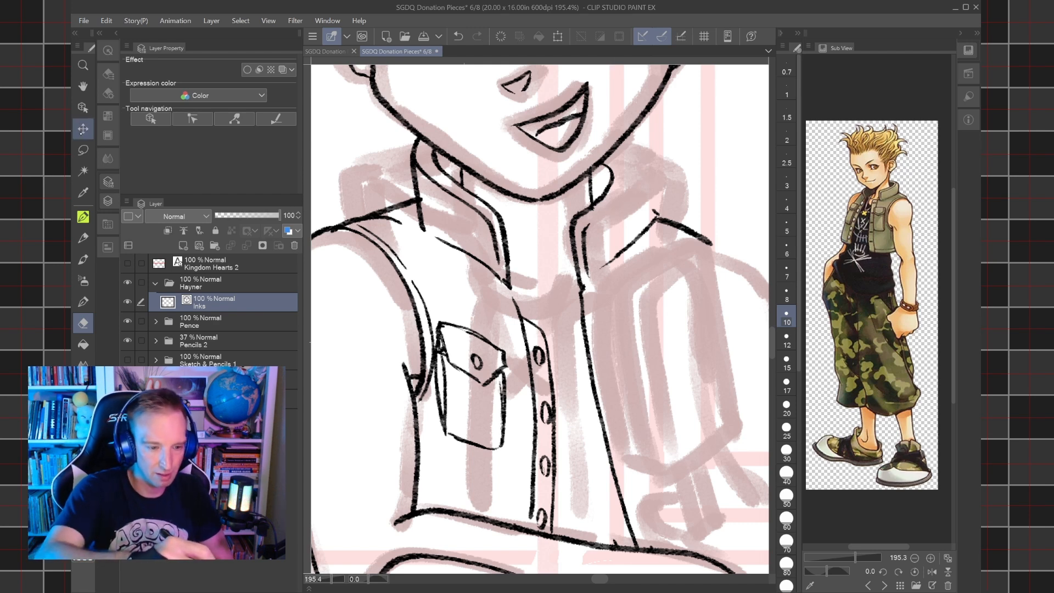
Lasso the remaining front edge of the far collar side, transform it slightly into place, and deselect it.
{"action": "key", "text": "m"}
{"action": "mouse_move", "coordinate": [607, 250]}
{"action": "left_mouse_down"}
{"action": "mouse_move", "coordinate": [584, 284]}
{"action": "mouse_move", "coordinate": [566, 265]}
{"action": "mouse_move", "coordinate": [561, 230]}
{"action": "mouse_move", "coordinate": [595, 198]}
{"action": "mouse_move", "coordinate": [608, 160]}
{"action": "mouse_move", "coordinate": [630, 153]}
{"action": "mouse_move", "coordinate": [635, 185]}
{"action": "mouse_move", "coordinate": [598, 280]}
{"action": "mouse_move", "coordinate": [623, 224]}
{"action": "left_mouse_up"}
{"action": "key", "text": "ctrl+t"}
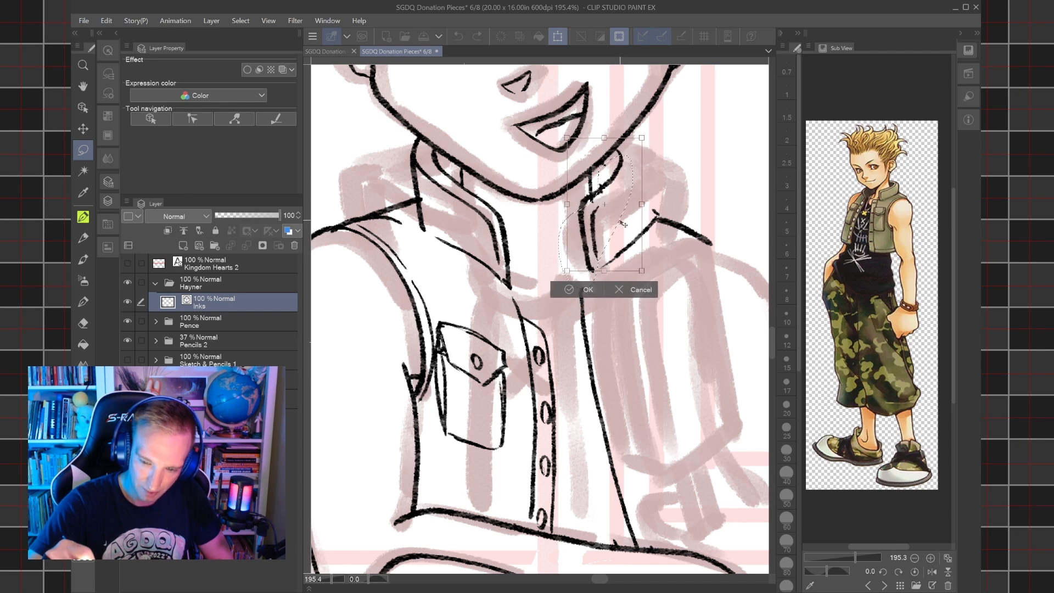
{"action": "left_click", "coordinate": [571, 290]}
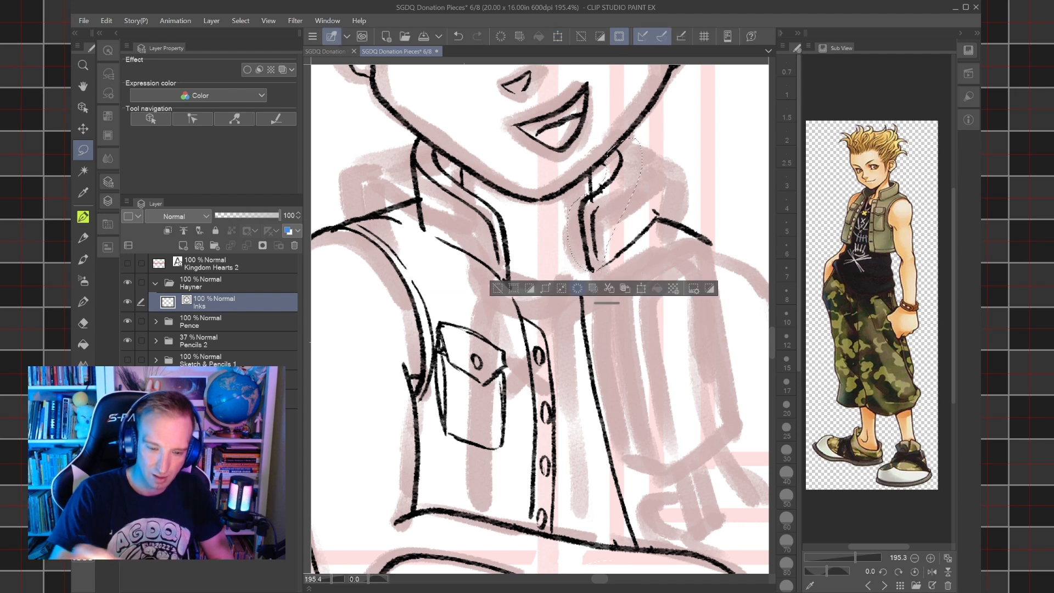
{"action": "key", "text": "e"}
{"action": "key", "text": "ctrl+d"}
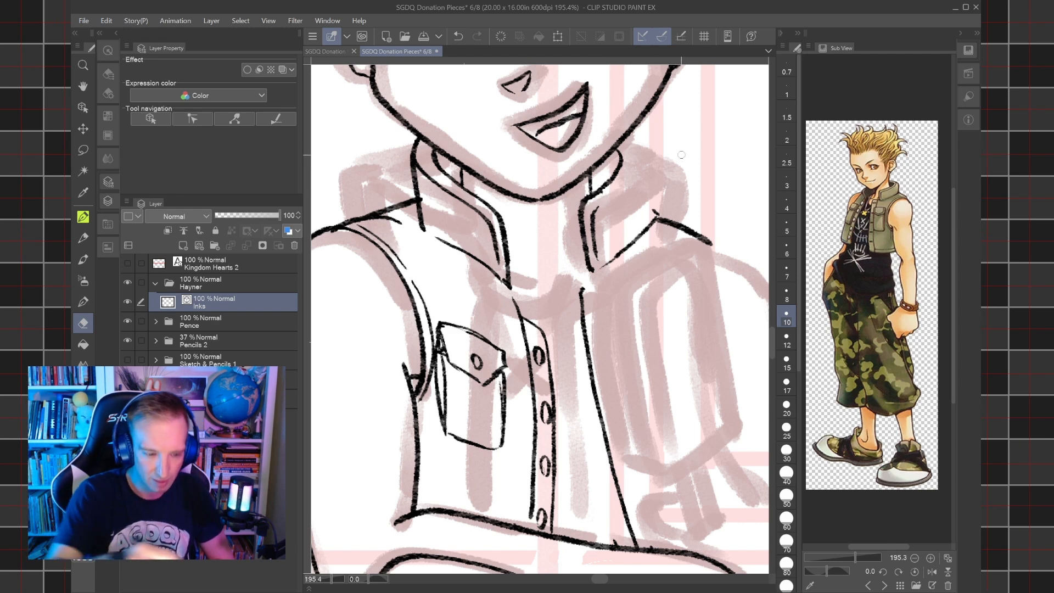
Re-ink the far collar side's outer edge down to the shoulder at size 12, and erase the vest front edge below it.
{"action": "key", "text": "p"}
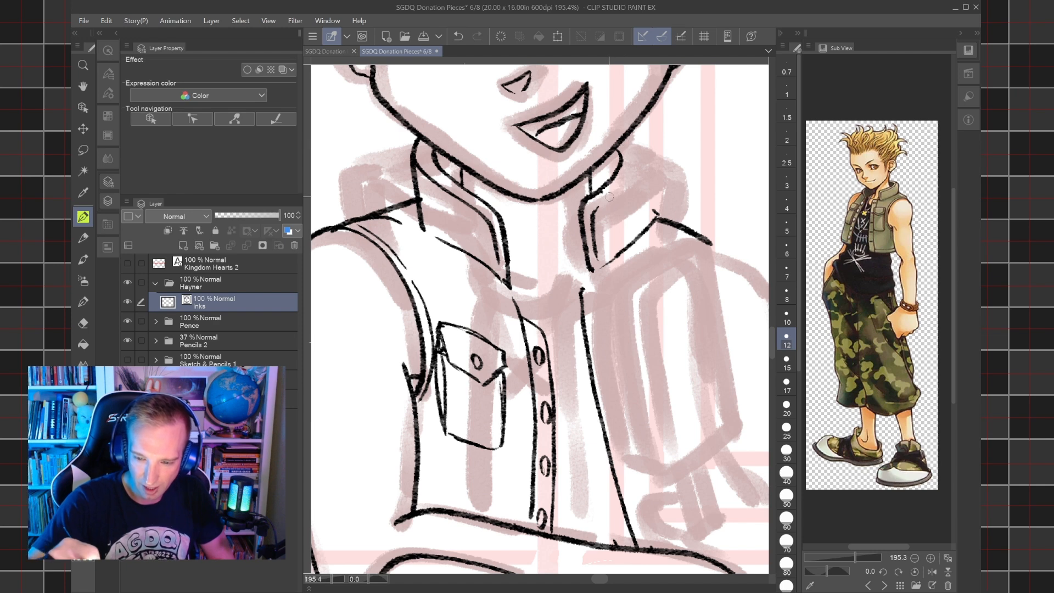
{"action": "mouse_move", "coordinate": [604, 199]}
{"action": "left_mouse_down"}
{"action": "mouse_move", "coordinate": [631, 161]}
{"action": "mouse_move", "coordinate": [625, 139]}
{"action": "mouse_move", "coordinate": [654, 215]}
{"action": "left_mouse_up"}
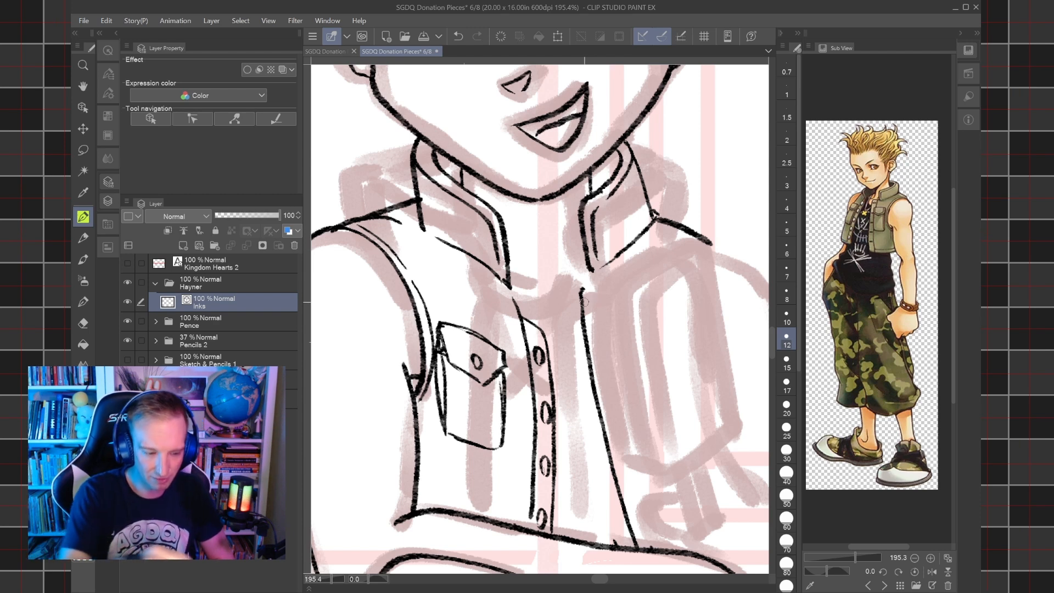
{"action": "key", "text": "e"}
{"action": "key", "text": "ctrl+z"}
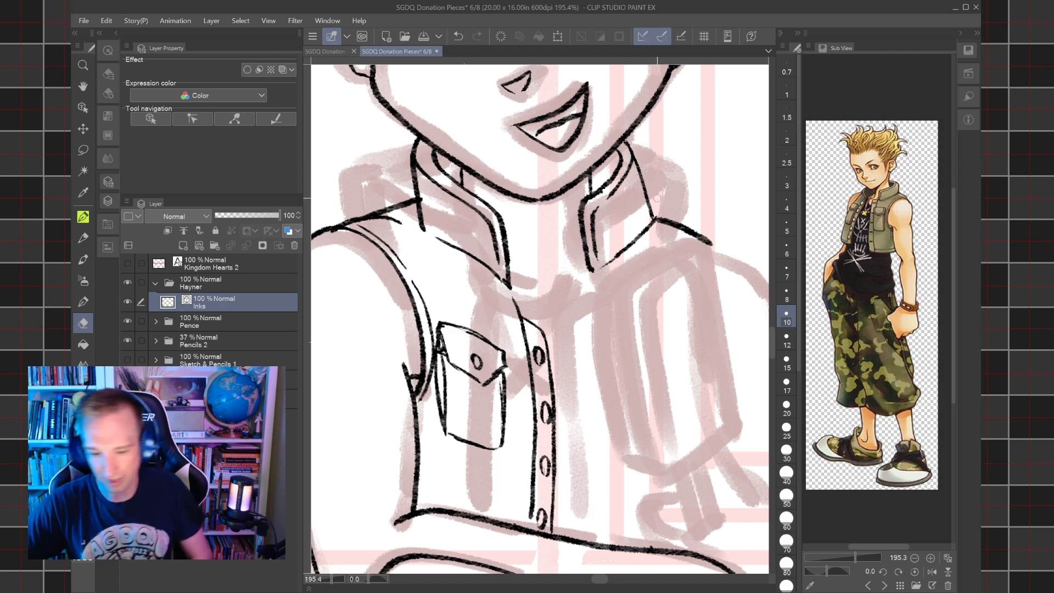
Ink the vest's far front edge as a two-line band from collar to forearm with four short buttonhole dashes at size 12.
{"action": "key", "text": "p"}
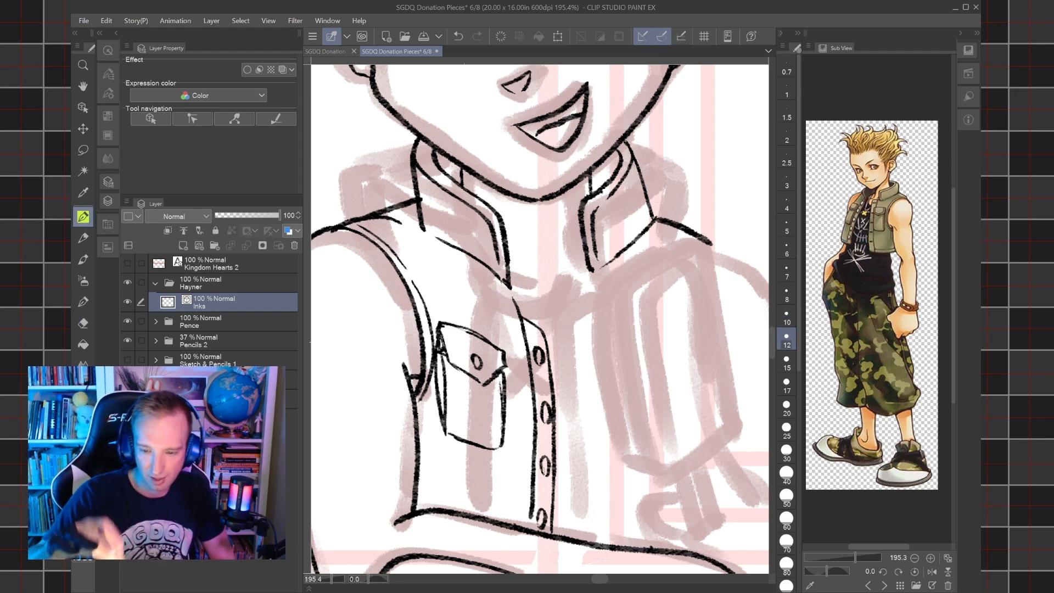
{"action": "key", "text": "ctrl+minus"}
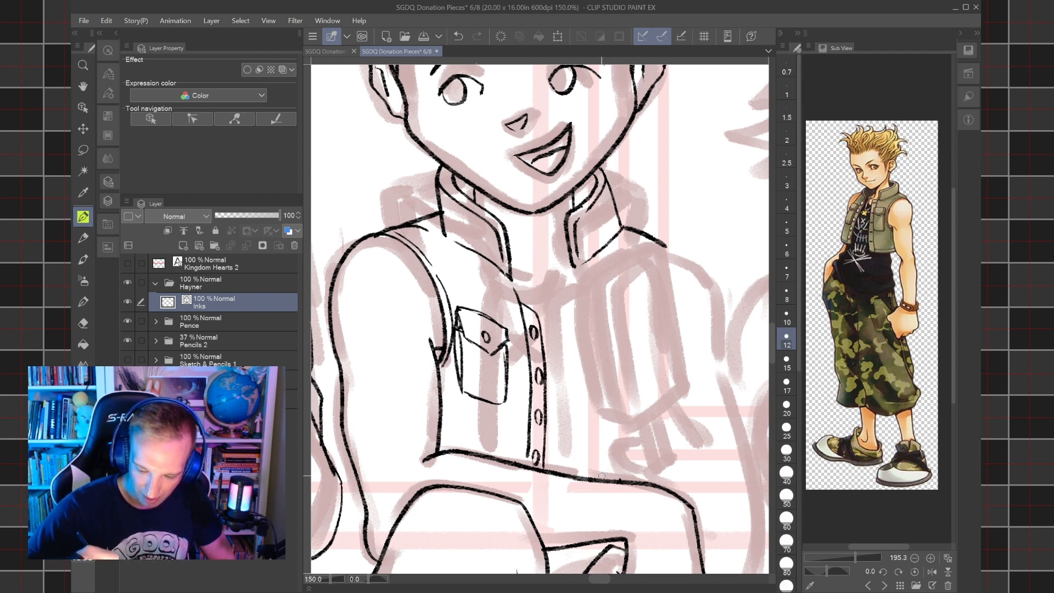
{"action": "left_click_drag", "start_coordinate": [601, 478], "coordinate": [575, 268]}
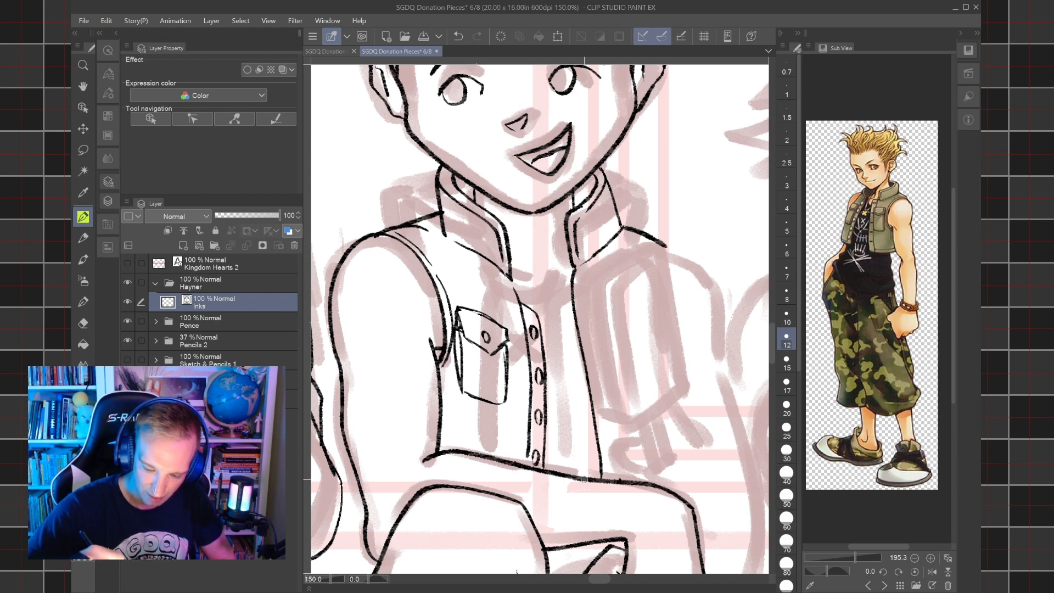
{"action": "mouse_move", "coordinate": [586, 477]}
{"action": "left_mouse_down"}
{"action": "mouse_move", "coordinate": [560, 318]}
{"action": "mouse_move", "coordinate": [573, 291]}
{"action": "left_mouse_up"}
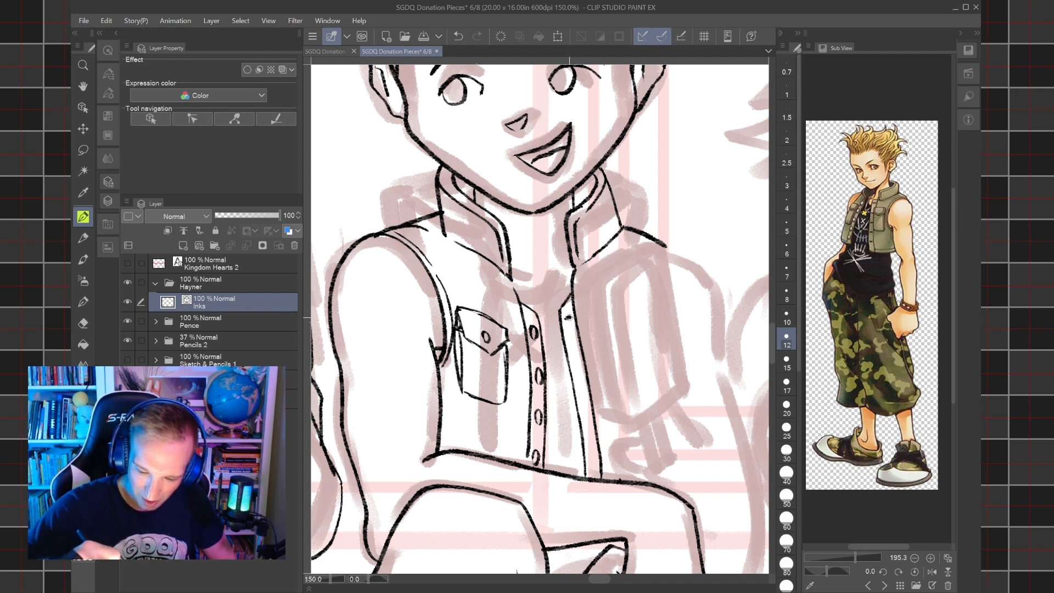
{"action": "left_click_drag", "start_coordinate": [574, 366], "coordinate": [581, 369]}
{"action": "left_click_drag", "start_coordinate": [584, 412], "coordinate": [589, 413]}
{"action": "left_click_drag", "start_coordinate": [591, 459], "coordinate": [596, 463]}
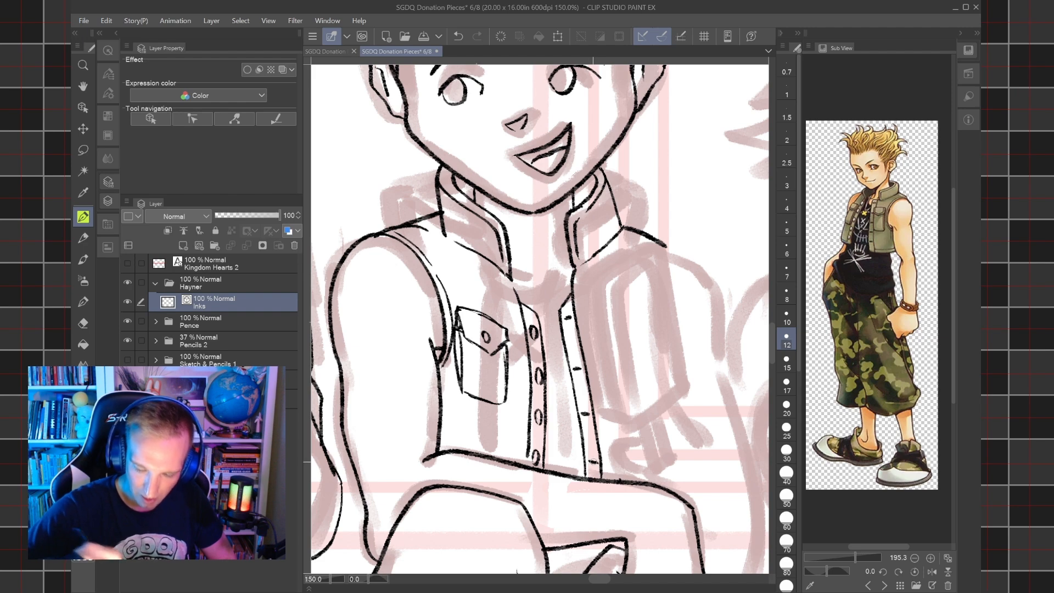
Ink the ice cream bar's inner front edge and curved outer side edge at size 17, redoing the front edge.
{"action": "scroll", "coordinate": [661, 360], "scroll_direction": "down", "scroll_amount": 4}
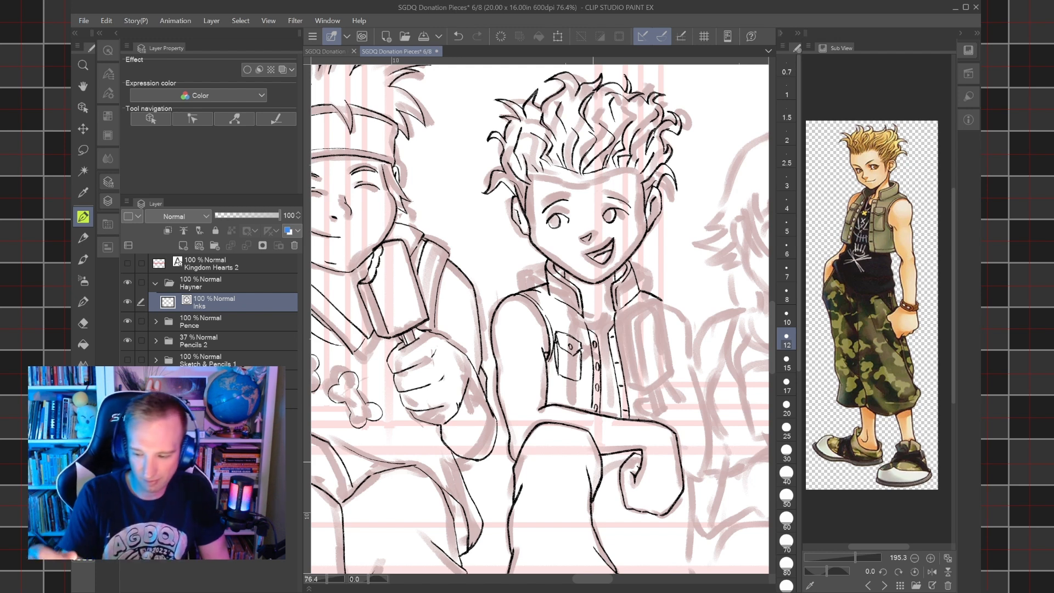
{"action": "left_click", "coordinate": [787, 362]}
{"action": "left_click", "coordinate": [788, 386]}
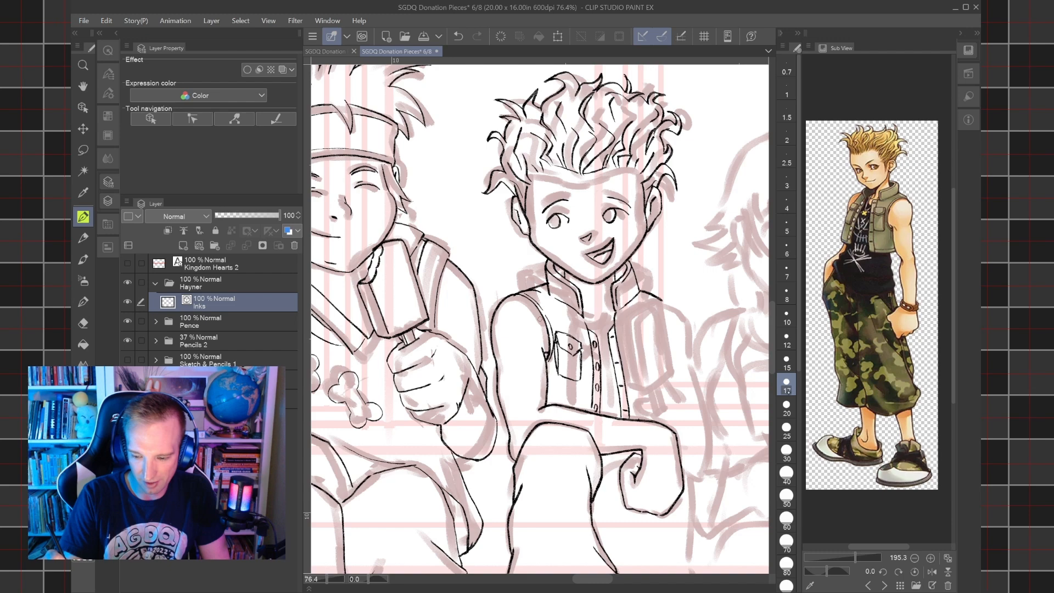
{"action": "scroll", "coordinate": [640, 364], "scroll_direction": "up", "scroll_amount": 1}
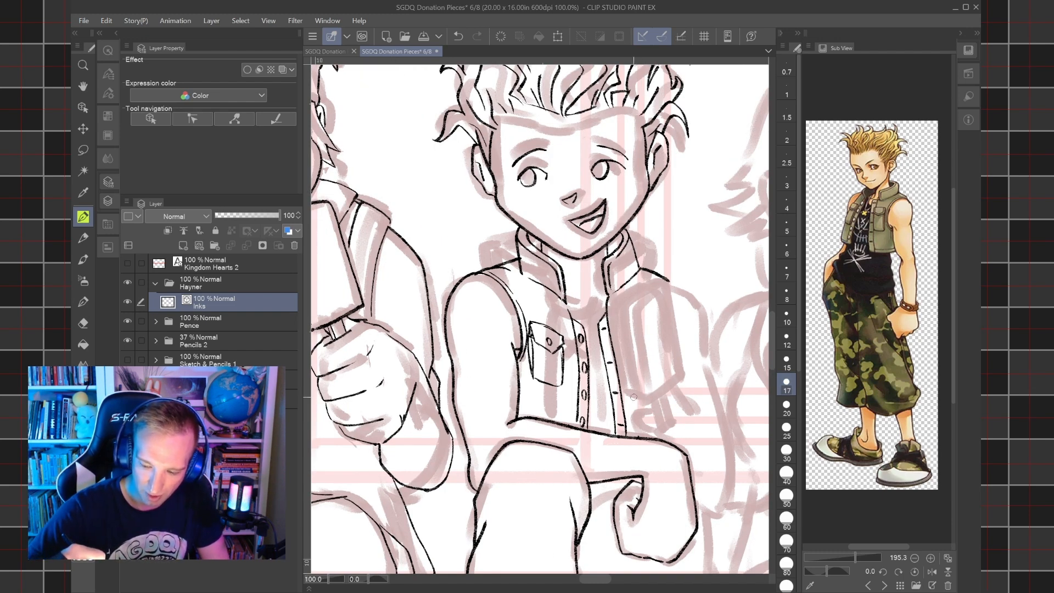
{"action": "left_click_drag", "start_coordinate": [641, 395], "coordinate": [620, 309]}
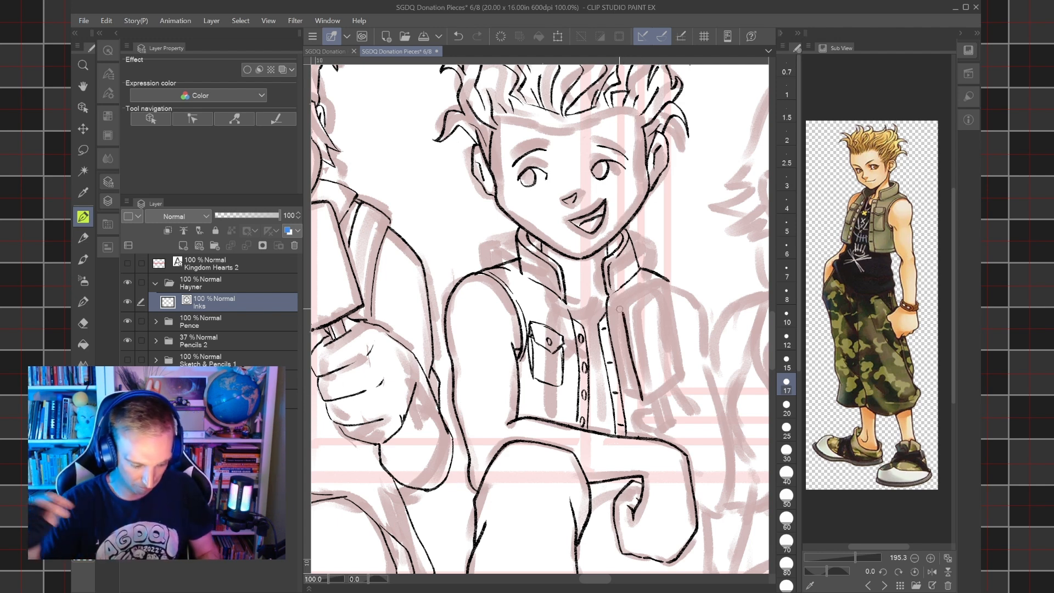
{"action": "key", "text": "ctrl+z"}
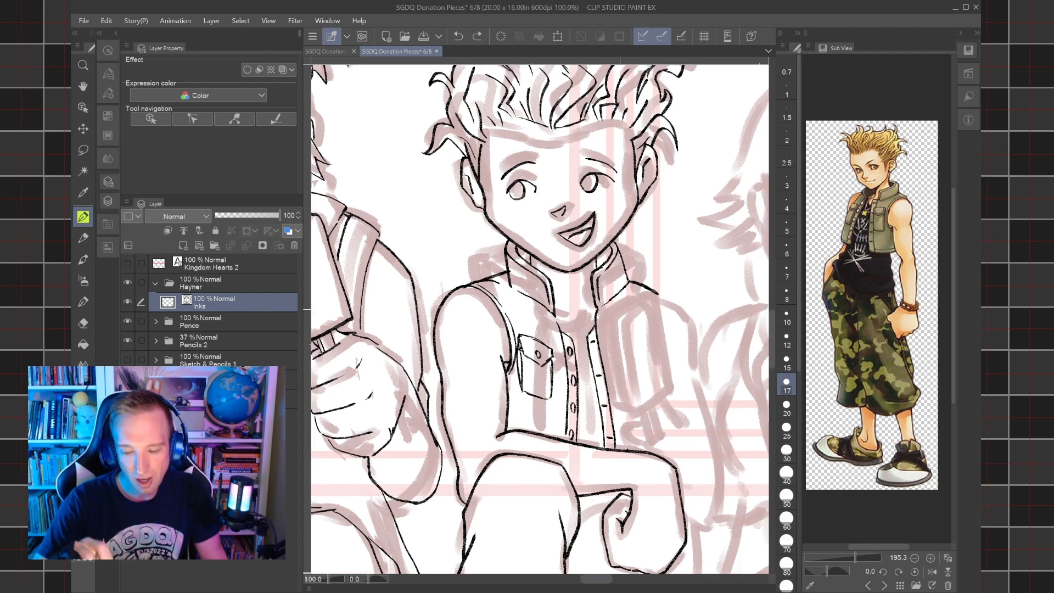
{"action": "scroll", "coordinate": [540, 319], "scroll_direction": "up", "scroll_amount": 4}
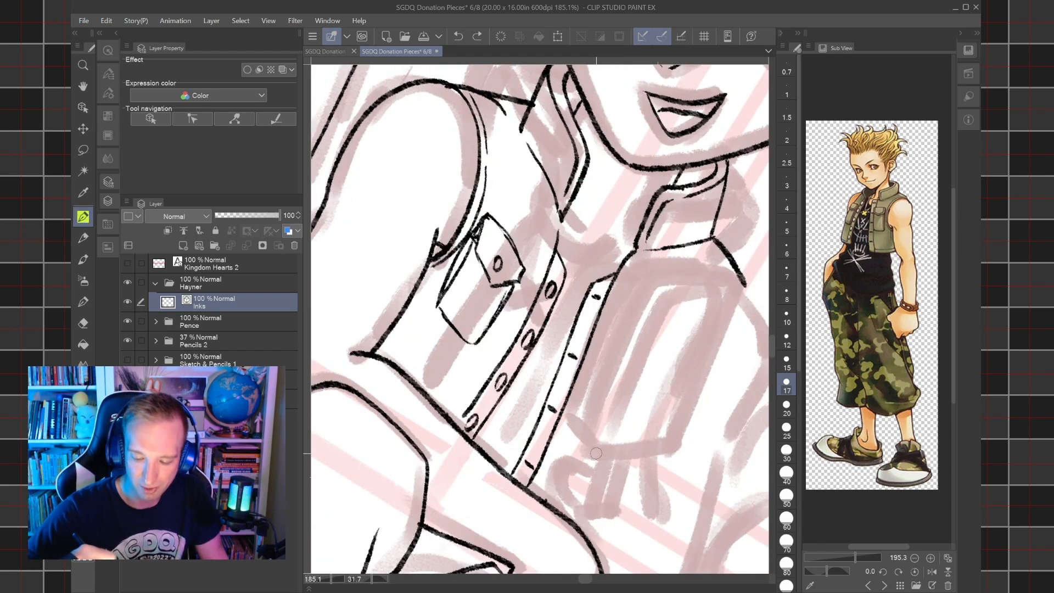
{"action": "mouse_move", "coordinate": [593, 454]}
{"action": "left_mouse_down"}
{"action": "mouse_move", "coordinate": [573, 419]}
{"action": "mouse_move", "coordinate": [610, 407]}
{"action": "mouse_move", "coordinate": [636, 316]}
{"action": "mouse_move", "coordinate": [667, 276]}
{"action": "mouse_move", "coordinate": [714, 272]}
{"action": "left_mouse_up"}
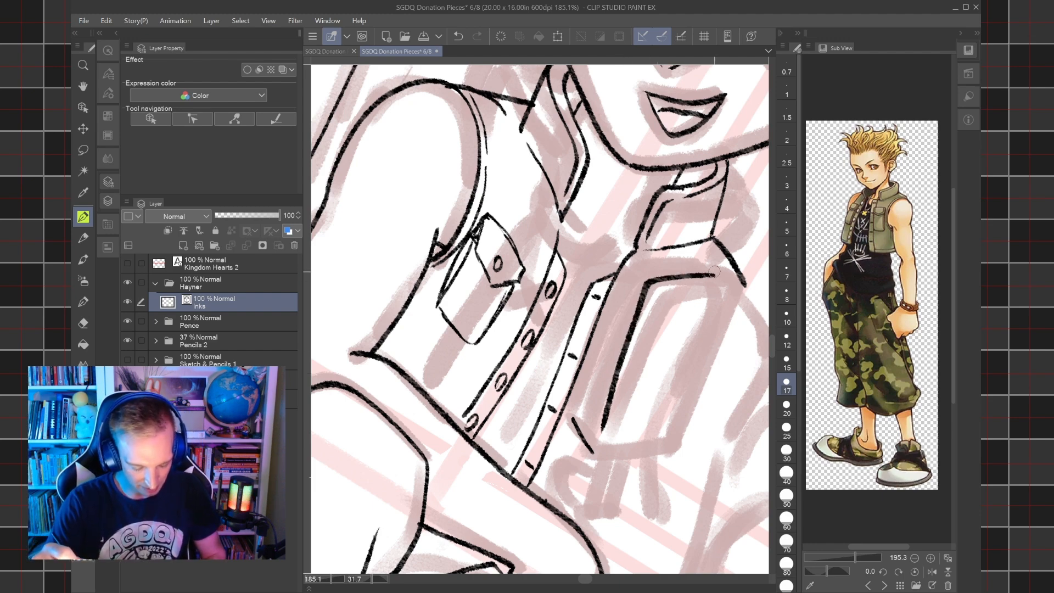
{"action": "key", "text": "ctrl+z"}
{"action": "mouse_move", "coordinate": [601, 446]}
{"action": "left_mouse_down"}
{"action": "mouse_move", "coordinate": [622, 345]}
{"action": "mouse_move", "coordinate": [654, 290]}
{"action": "mouse_move", "coordinate": [720, 281]}
{"action": "left_mouse_up"}
{"action": "mouse_move", "coordinate": [574, 423]}
{"action": "left_mouse_down"}
{"action": "mouse_move", "coordinate": [623, 278]}
{"action": "mouse_move", "coordinate": [668, 265]}
{"action": "mouse_move", "coordinate": [706, 267]}
{"action": "mouse_move", "coordinate": [720, 282]}
{"action": "left_mouse_up"}
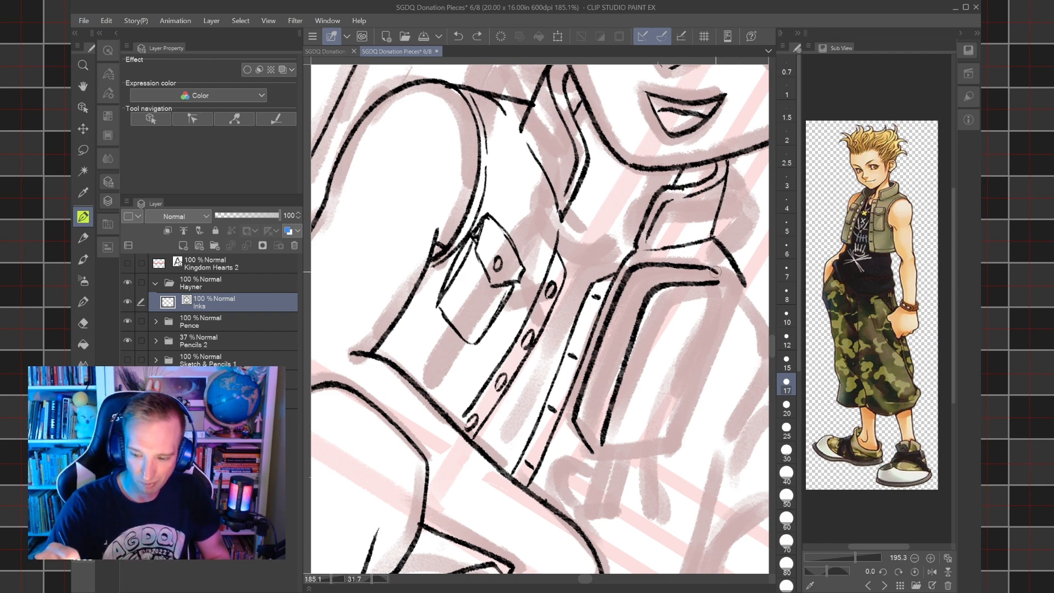
Ink the ice cream bar's far long edge and its bottom edge to close the outline.
{"action": "left_click_drag", "start_coordinate": [679, 446], "coordinate": [721, 281]}
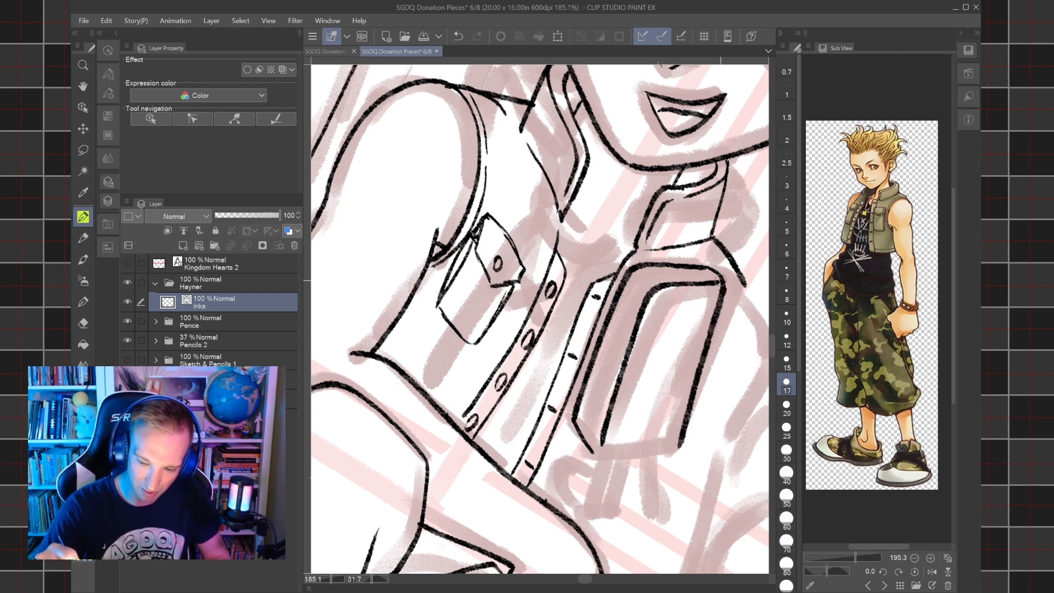
{"action": "mouse_move", "coordinate": [626, 441]}
{"action": "left_mouse_down"}
{"action": "mouse_move", "coordinate": [632, 407]}
{"action": "mouse_move", "coordinate": [677, 441]}
{"action": "mouse_move", "coordinate": [712, 372]}
{"action": "mouse_move", "coordinate": [686, 331]}
{"action": "mouse_move", "coordinate": [651, 229]}
{"action": "left_mouse_up"}
{"action": "left_click_drag", "start_coordinate": [651, 229], "coordinate": [681, 291]}
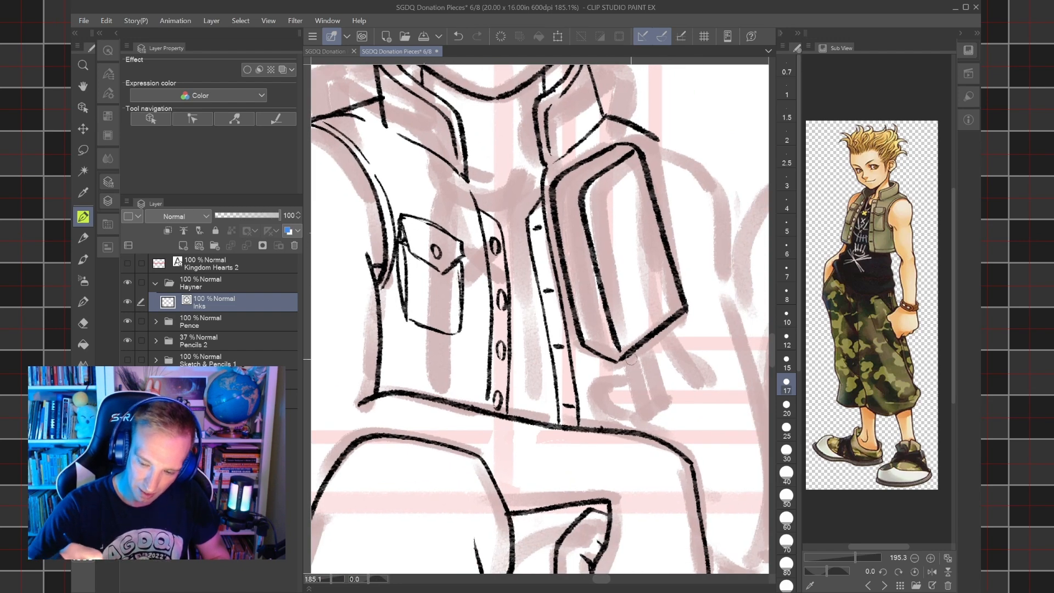
Ink the two long edges of the stick below the ice cream bar at size 12.
{"action": "key", "text": "bracketleft"}
{"action": "key", "text": "bracketleft"}
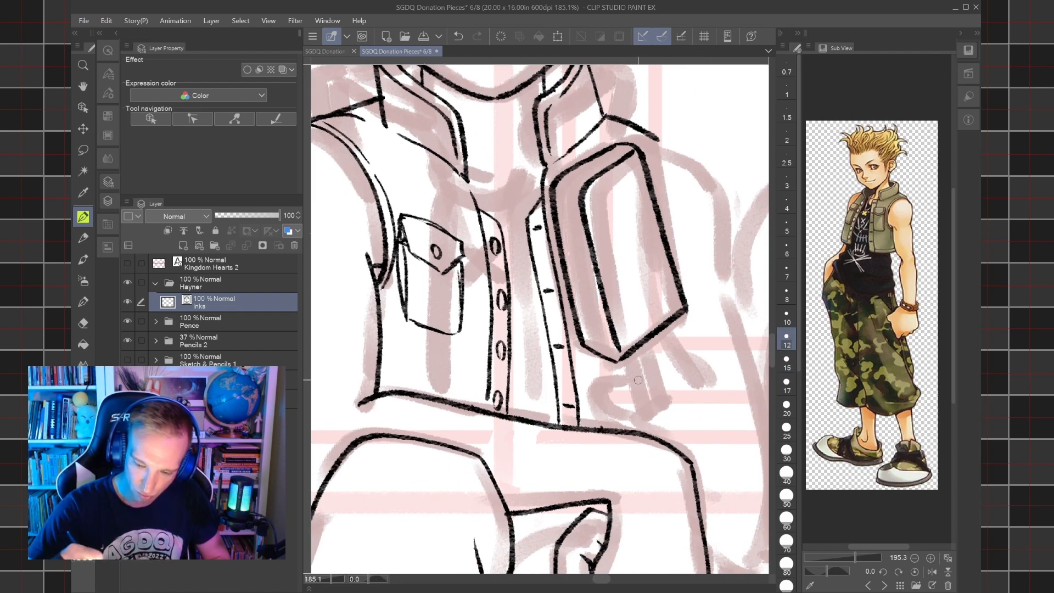
{"action": "left_click_drag", "start_coordinate": [630, 353], "coordinate": [643, 406]}
{"action": "mouse_move", "coordinate": [654, 344]}
{"action": "left_mouse_down"}
{"action": "mouse_move", "coordinate": [666, 389]}
{"action": "mouse_move", "coordinate": [634, 398]}
{"action": "mouse_move", "coordinate": [623, 356]}
{"action": "left_mouse_up"}
Ink a wavy bite line with inner bite contours across the upper part of the ice cream bar at size 15.
{"action": "left_click", "coordinate": [787, 361]}
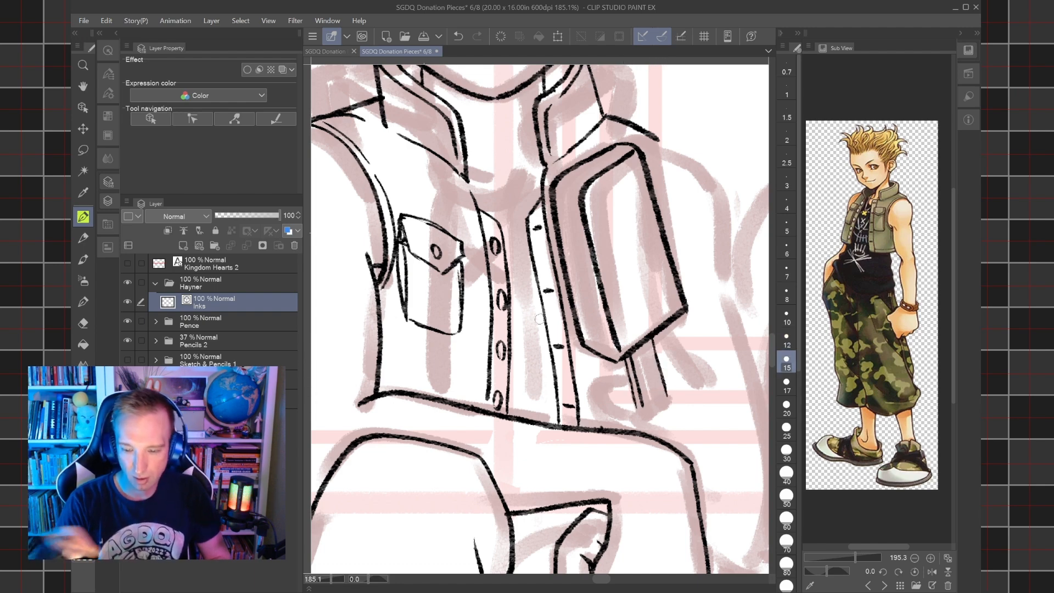
{"action": "scroll", "coordinate": [540, 319], "scroll_direction": "down", "scroll_amount": 6}
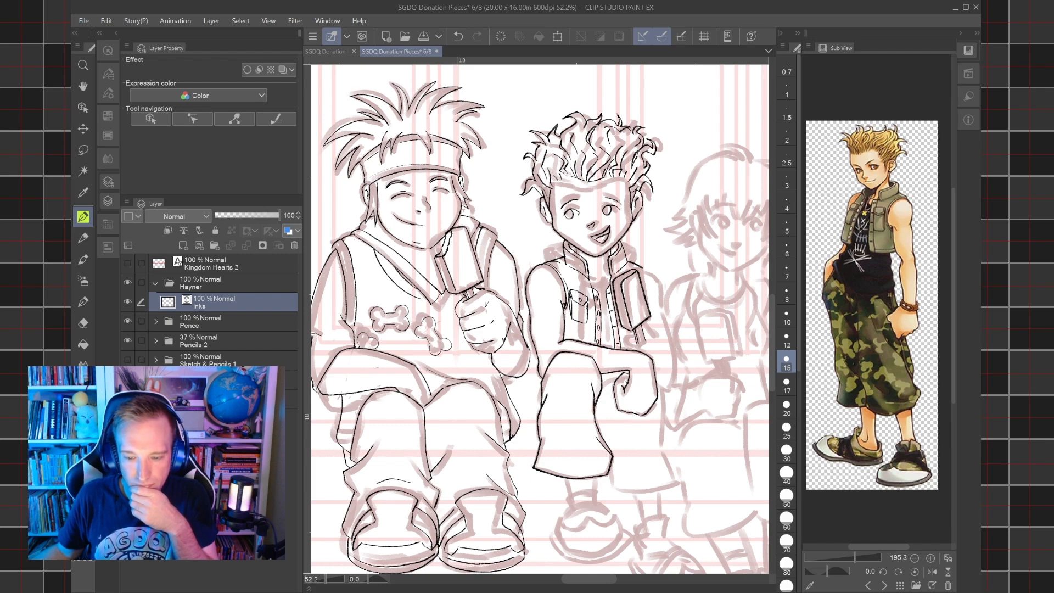
{"action": "scroll", "coordinate": [645, 269], "scroll_direction": "up", "scroll_amount": 5}
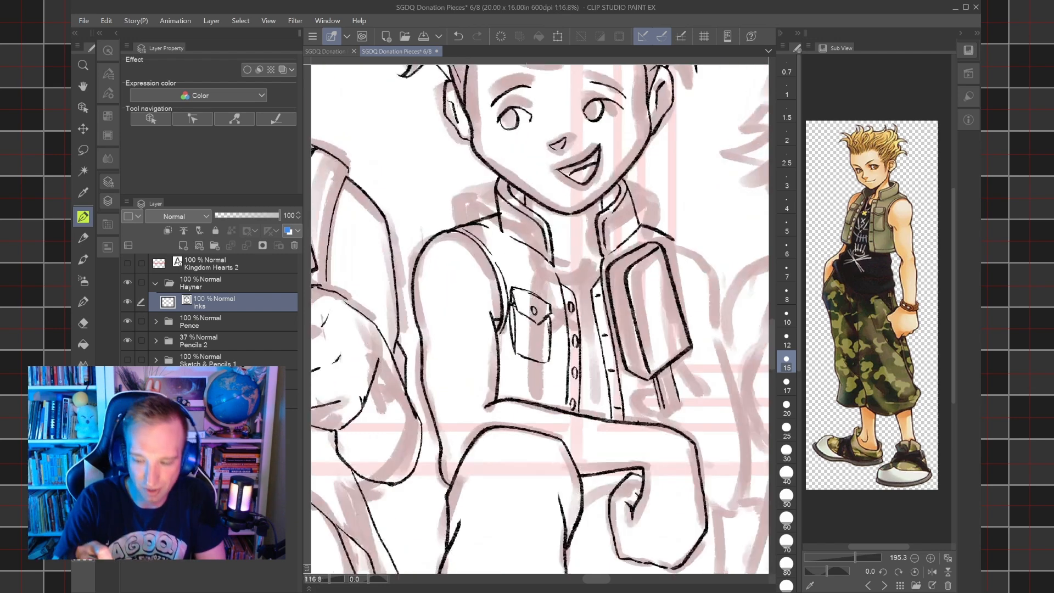
{"action": "left_click", "coordinate": [787, 384]}
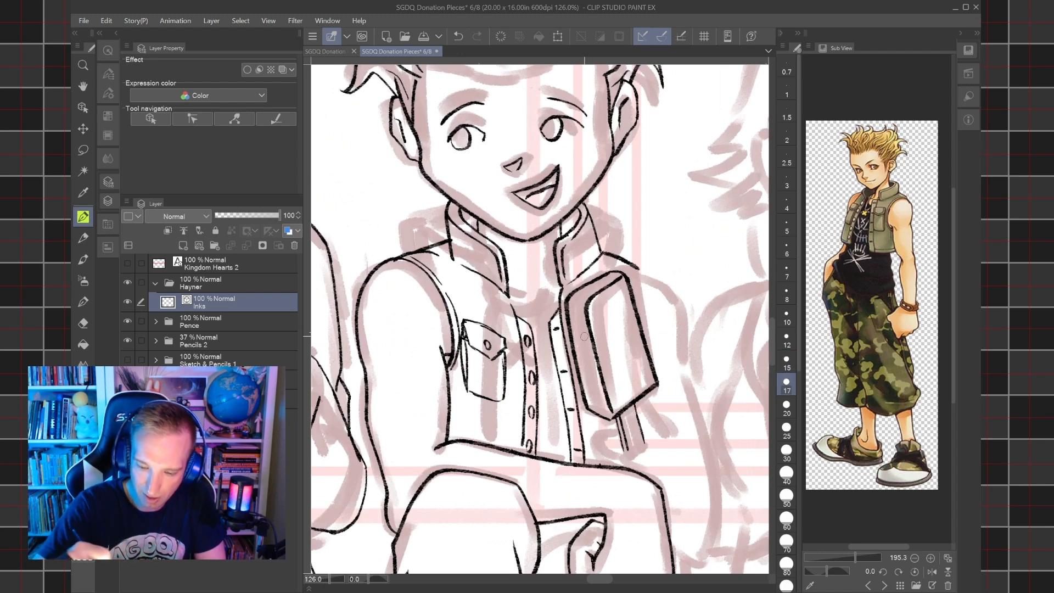
{"action": "left_click", "coordinate": [783, 364]}
{"action": "mouse_move", "coordinate": [571, 341]}
{"action": "left_mouse_down"}
{"action": "mouse_move", "coordinate": [611, 329]}
{"action": "mouse_move", "coordinate": [633, 299]}
{"action": "left_mouse_up"}
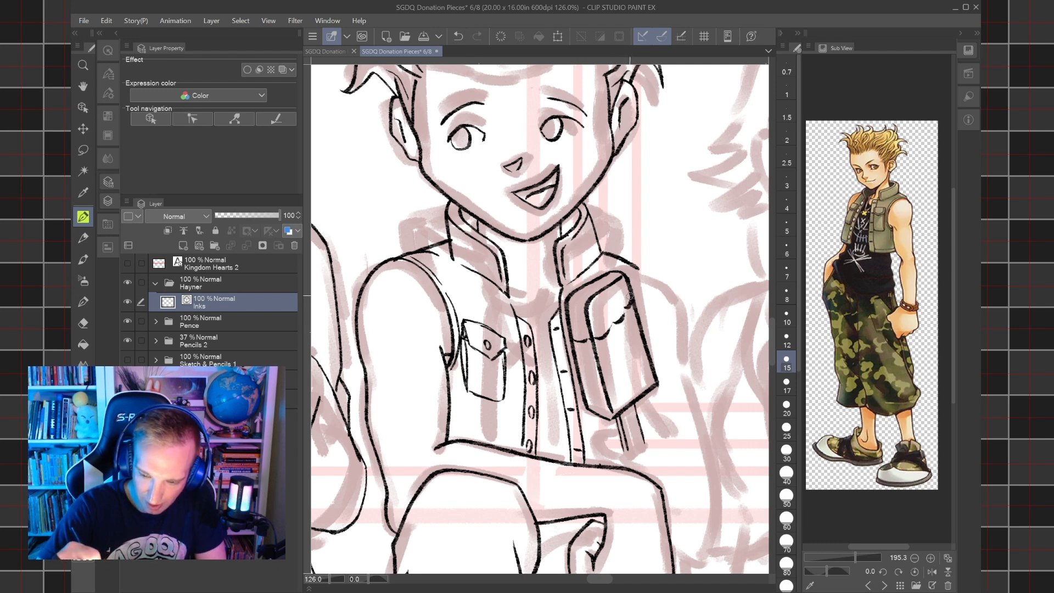
{"action": "left_click_drag", "start_coordinate": [618, 295], "coordinate": [575, 339]}
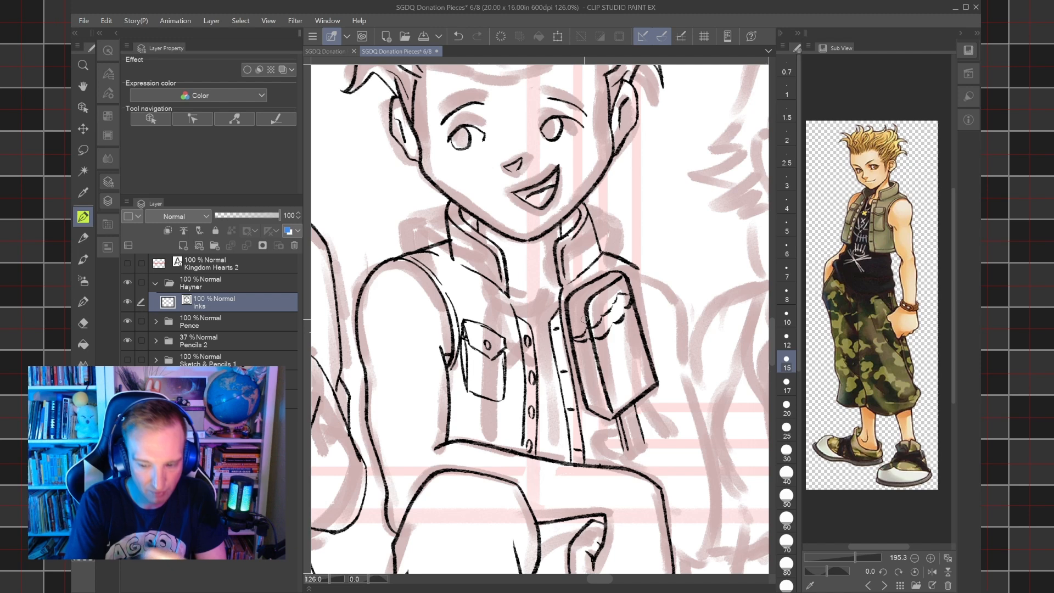
Move the end control point of the bite contour onto the ice cream bar's outer front edge.
{"action": "key", "text": "e"}
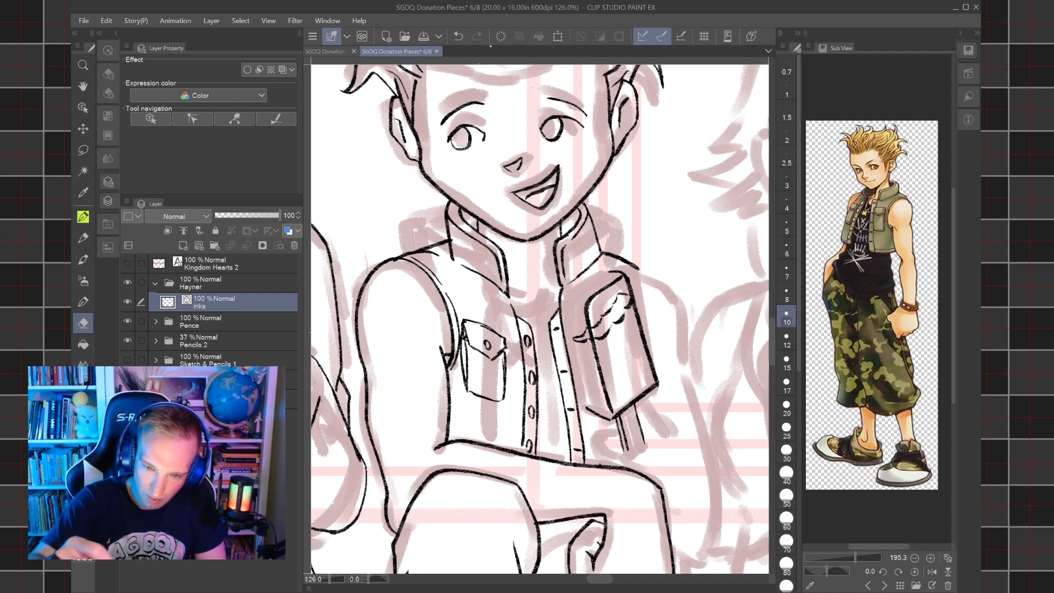
{"action": "key", "text": "ctrl+z"}
{"action": "key", "text": "y"}
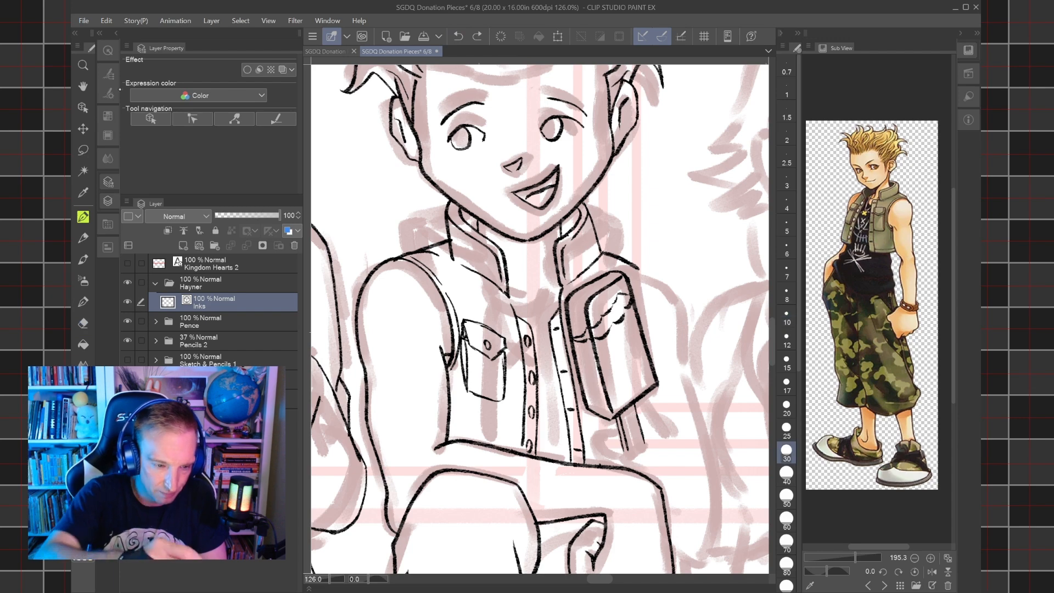
{"action": "left_click", "coordinate": [108, 74]}
{"action": "left_click", "coordinate": [179, 86]}
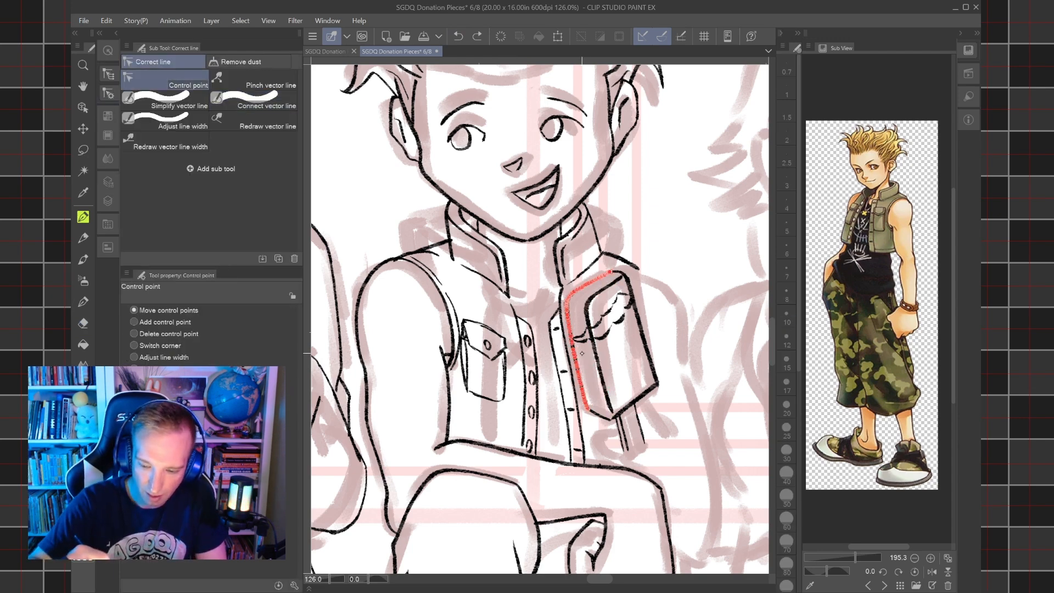
{"action": "scroll", "coordinate": [582, 334], "scroll_direction": "up", "scroll_amount": 6}
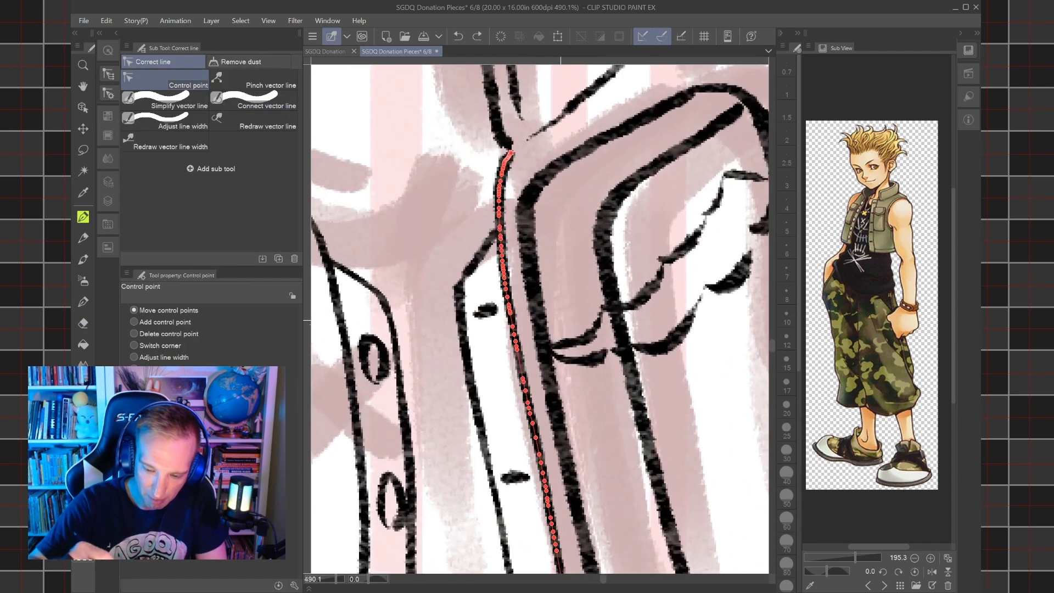
{"action": "left_click_drag", "start_coordinate": [553, 354], "coordinate": [545, 350]}
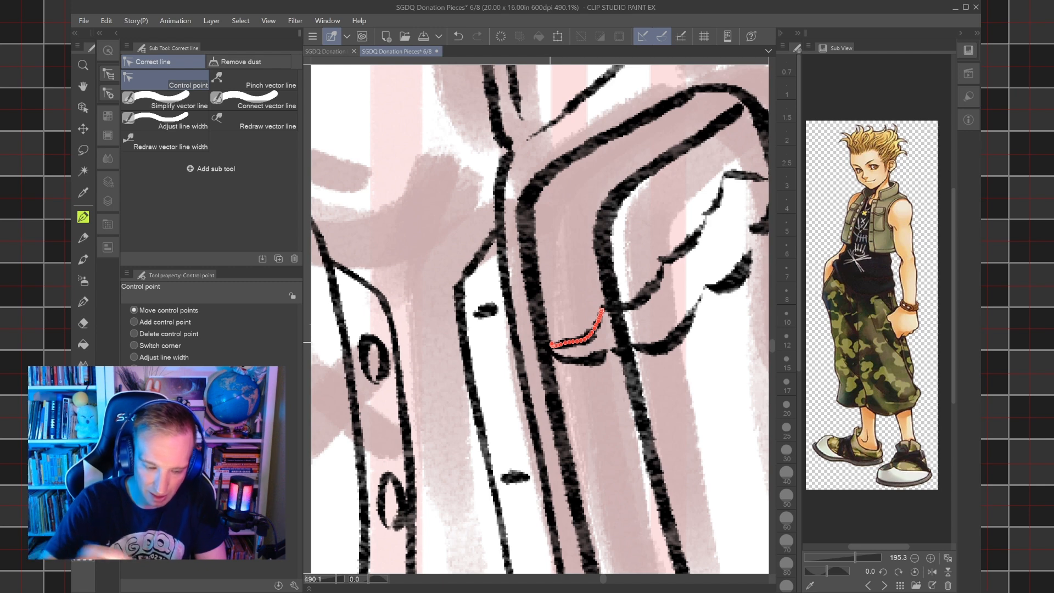
{"action": "key", "text": "e"}
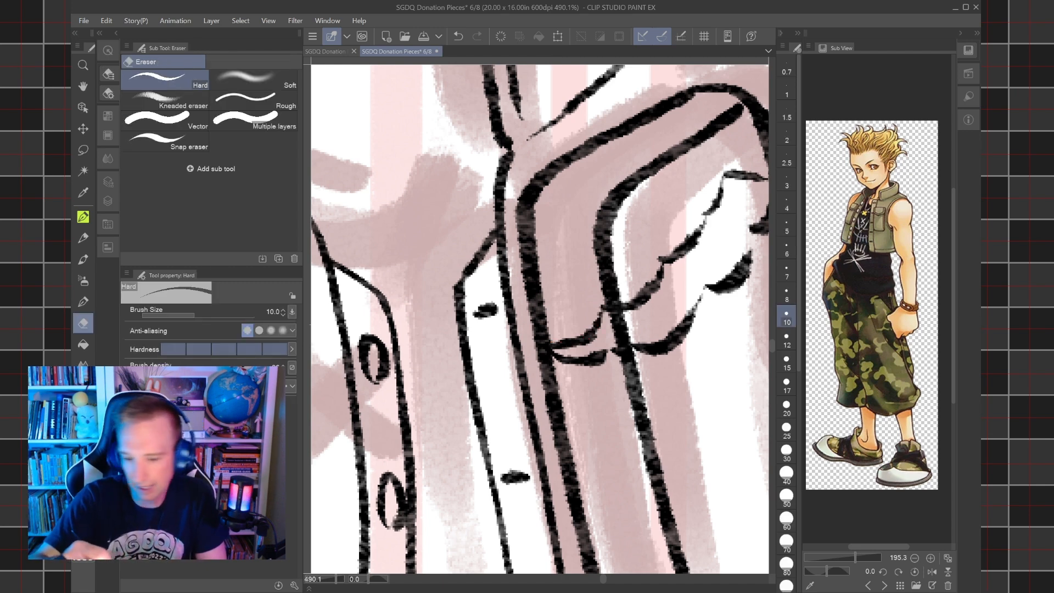
{"action": "left_click", "coordinate": [535, 288]}
{"action": "key", "text": "ctrl+minus"}
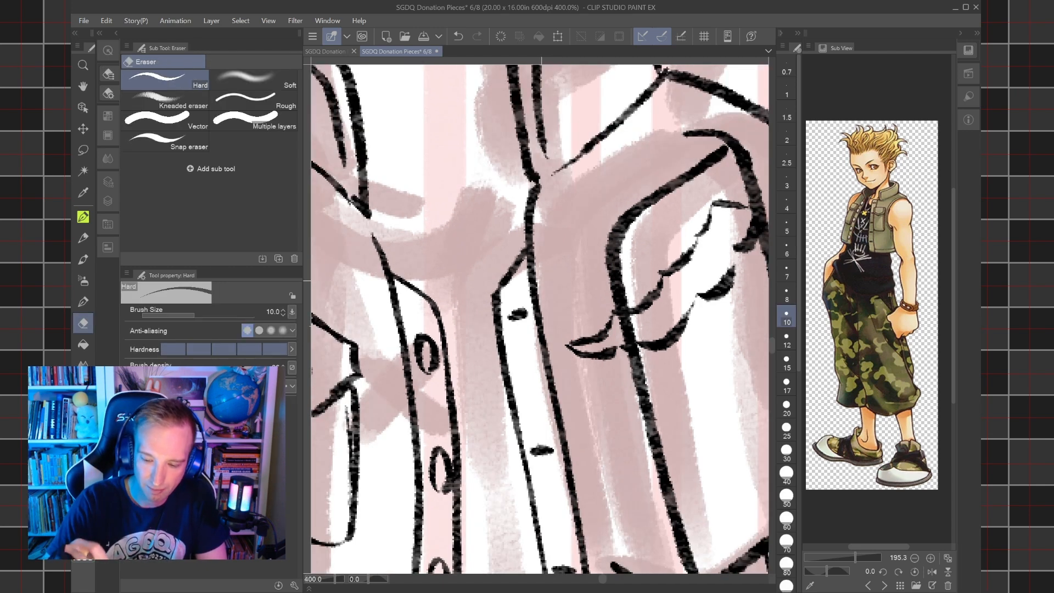
{"action": "key", "text": "ctrl+z"}
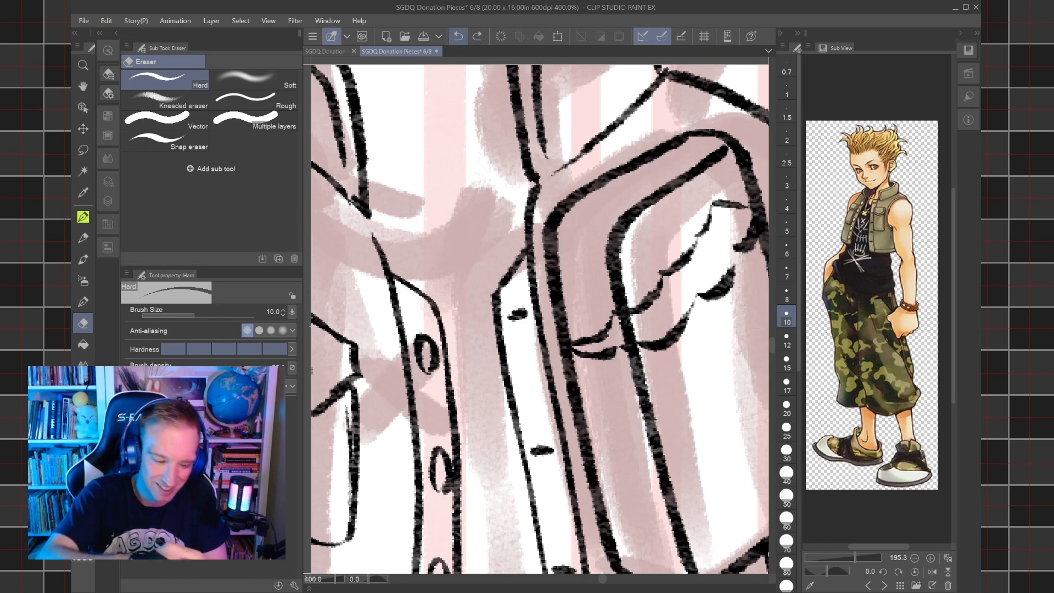
Adjust the bite contour ends to cross the ice cream bar's outer front edge and erase the outer edge above the bite.
{"action": "key", "text": "y"}
{"action": "left_click_drag", "start_coordinate": [575, 353], "coordinate": [578, 361]}
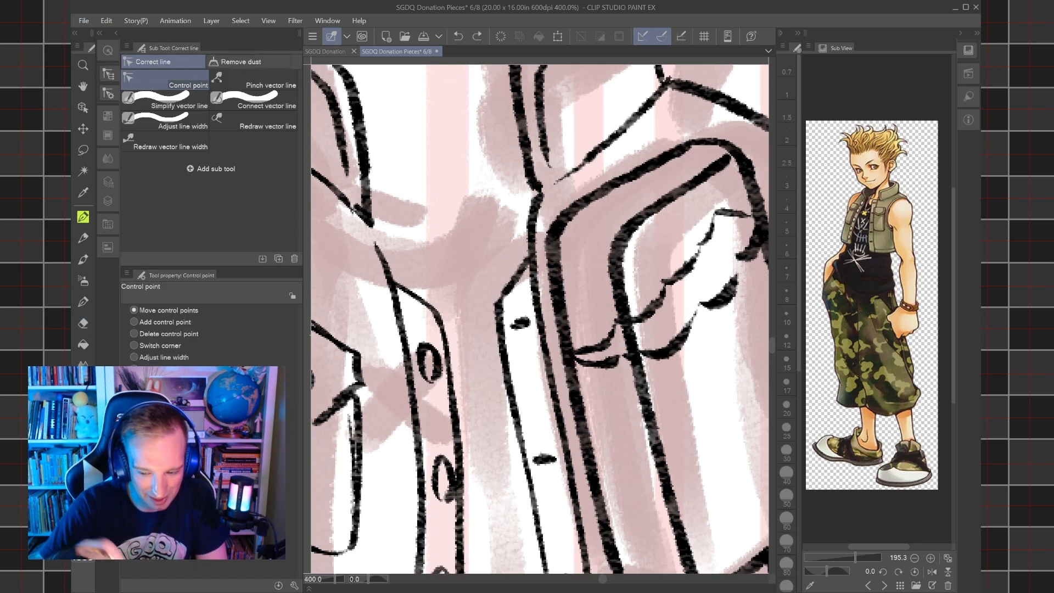
{"action": "left_click", "coordinate": [568, 355]}
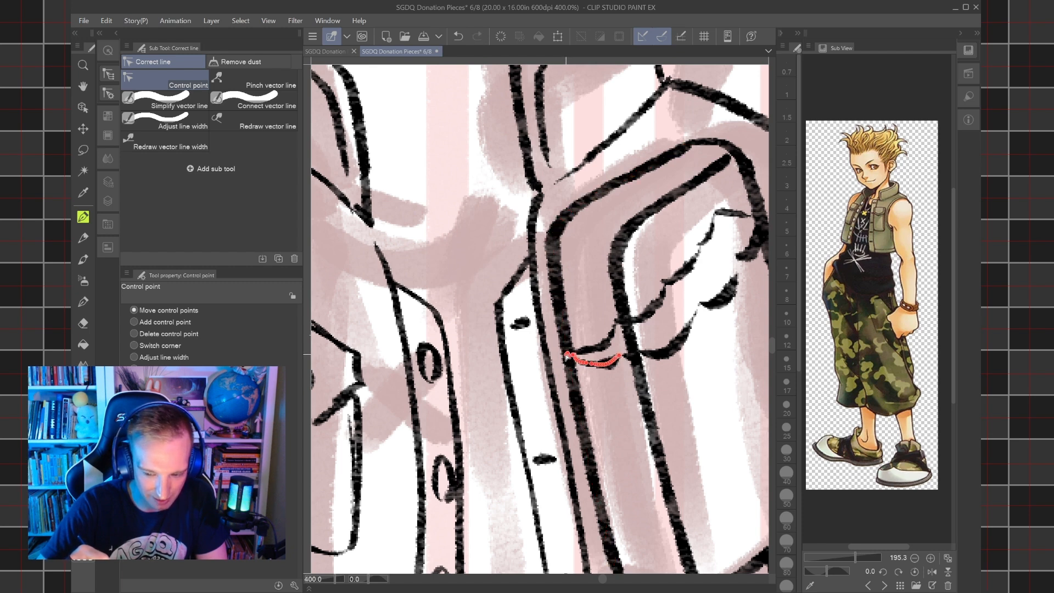
{"action": "key", "text": "e"}
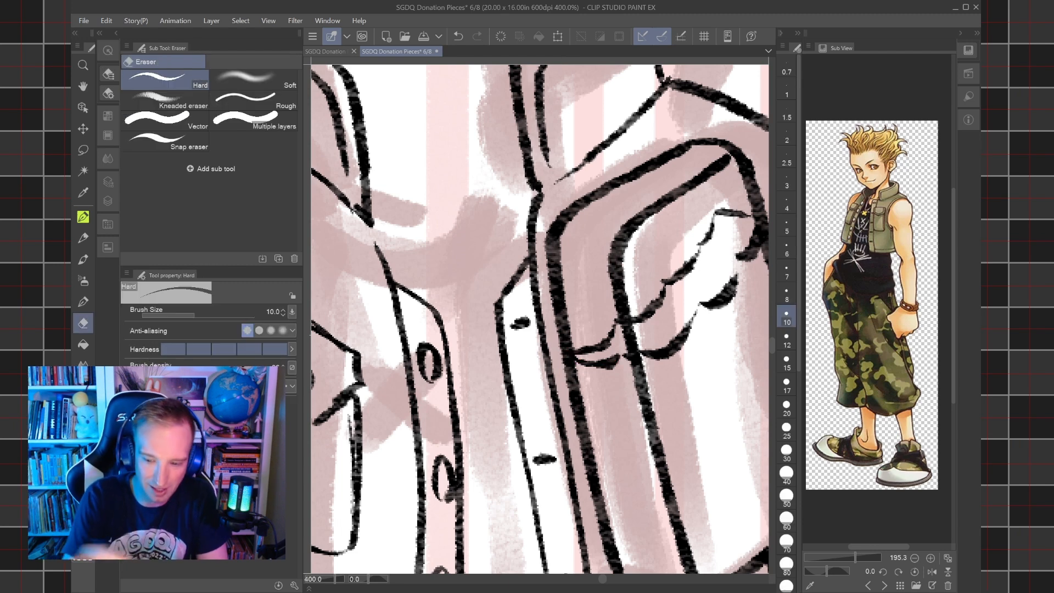
{"action": "left_click_drag", "start_coordinate": [554, 280], "coordinate": [593, 247]}
{"action": "left_click_drag", "start_coordinate": [716, 135], "coordinate": [711, 150]}
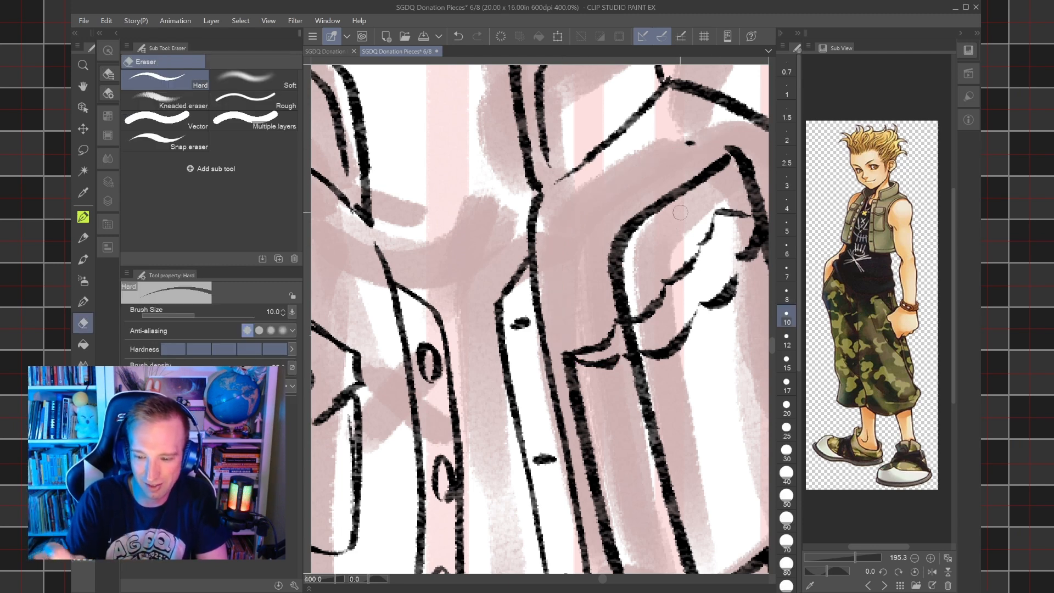
Erase the ice cream bar's inner front edge and stray top marks above the bite, undoing the stroke that removes the far edge.
{"action": "left_click_drag", "start_coordinate": [622, 276], "coordinate": [639, 277]}
{"action": "left_click_drag", "start_coordinate": [699, 148], "coordinate": [688, 141]}
{"action": "mouse_move", "coordinate": [734, 167]}
{"action": "left_mouse_down"}
{"action": "mouse_move", "coordinate": [750, 175]}
{"action": "mouse_move", "coordinate": [687, 191]}
{"action": "left_mouse_up"}
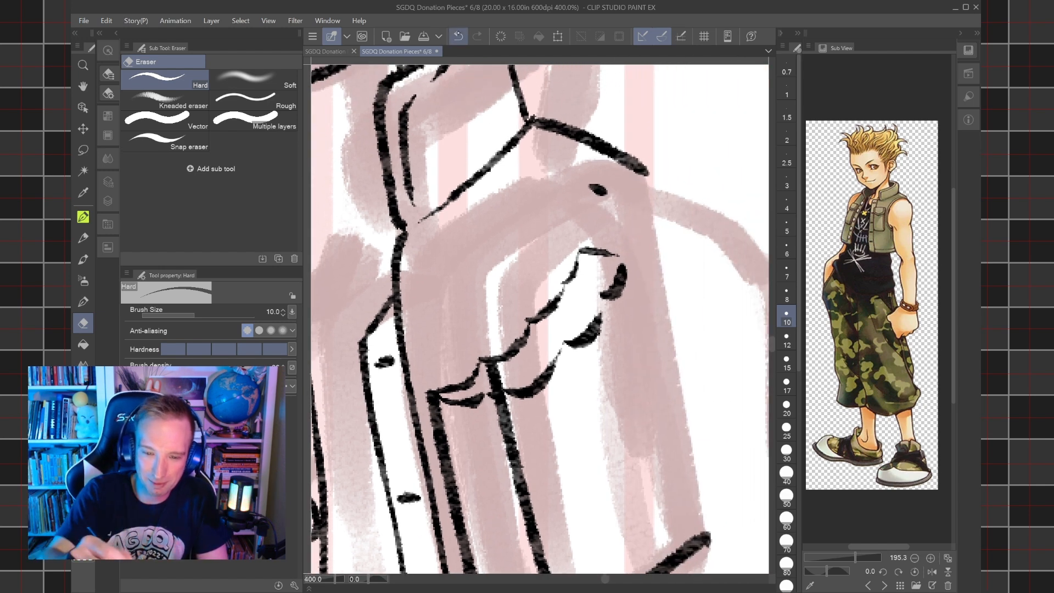
{"action": "key", "text": "ctrl+z"}
Extend the bite contour to the ice cream bar's far edge, and erase the leftover far and inner edge pieces above the bite.
{"action": "key", "text": "y"}
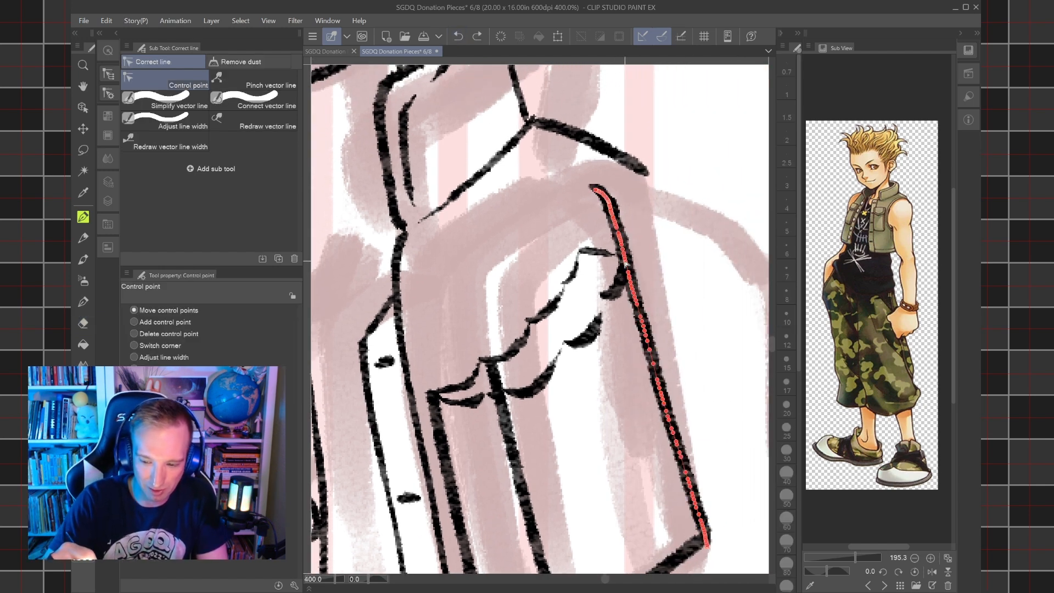
{"action": "left_click_drag", "start_coordinate": [625, 259], "coordinate": [625, 259]}
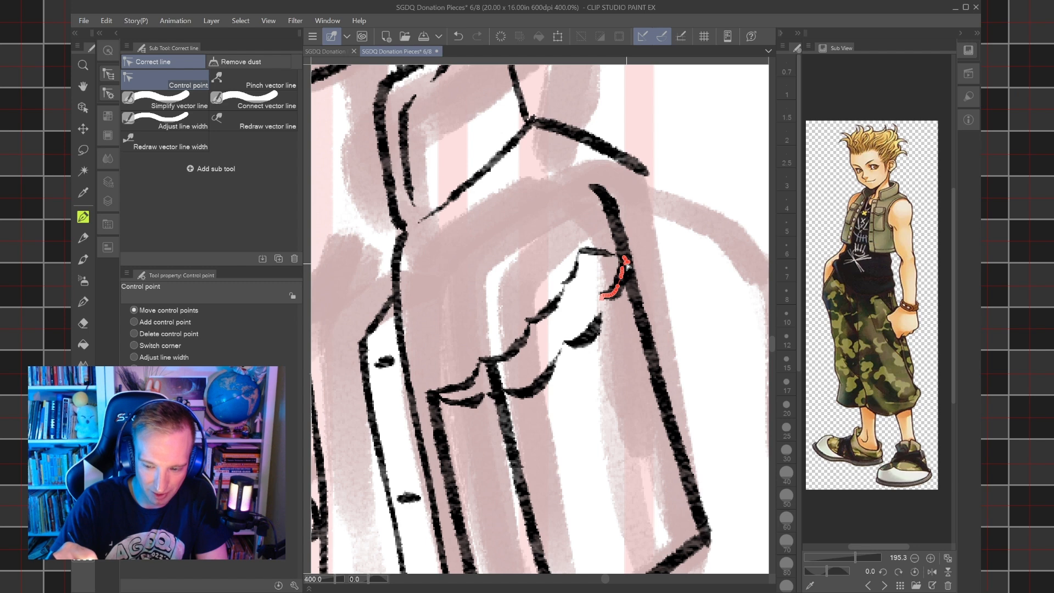
{"action": "key", "text": "e"}
{"action": "mouse_move", "coordinate": [614, 226]}
{"action": "left_mouse_down"}
{"action": "mouse_move", "coordinate": [642, 220]}
{"action": "mouse_move", "coordinate": [577, 193]}
{"action": "left_mouse_up"}
{"action": "left_click_drag", "start_coordinate": [488, 377], "coordinate": [509, 371]}
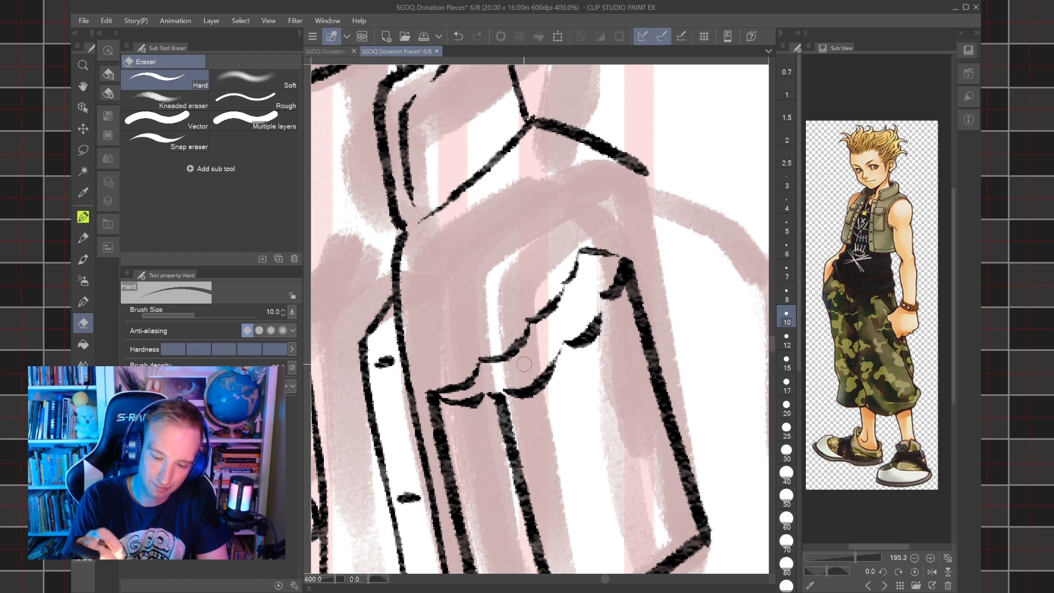
Ink a short stroke closing the gap between the inner bite contours at size 15.
{"action": "key", "text": "p"}
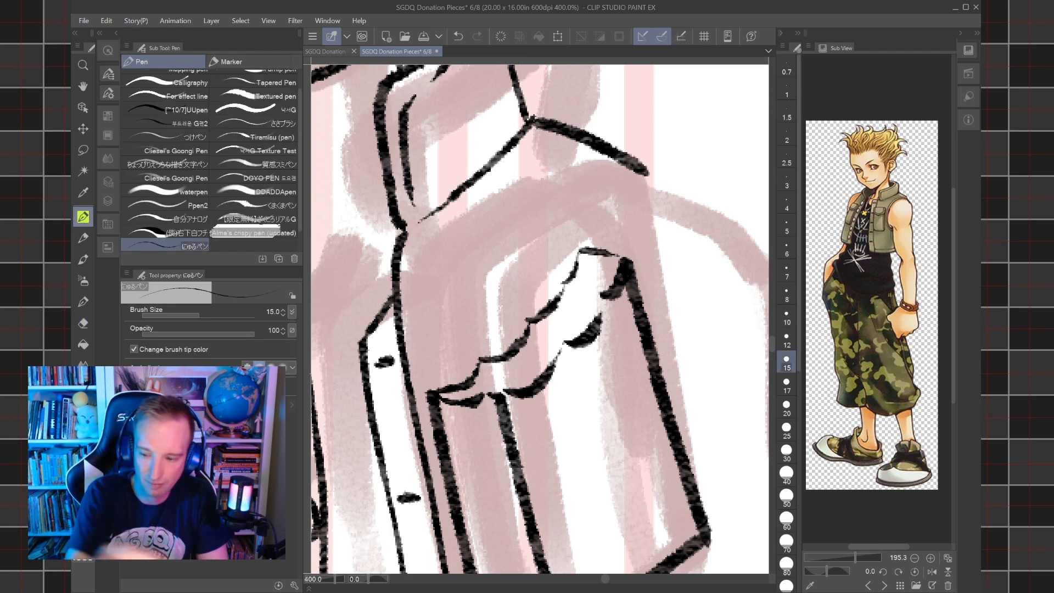
{"action": "left_click_drag", "start_coordinate": [551, 342], "coordinate": [596, 268]}
{"action": "scroll", "coordinate": [598, 325], "scroll_direction": "down", "scroll_amount": 3}
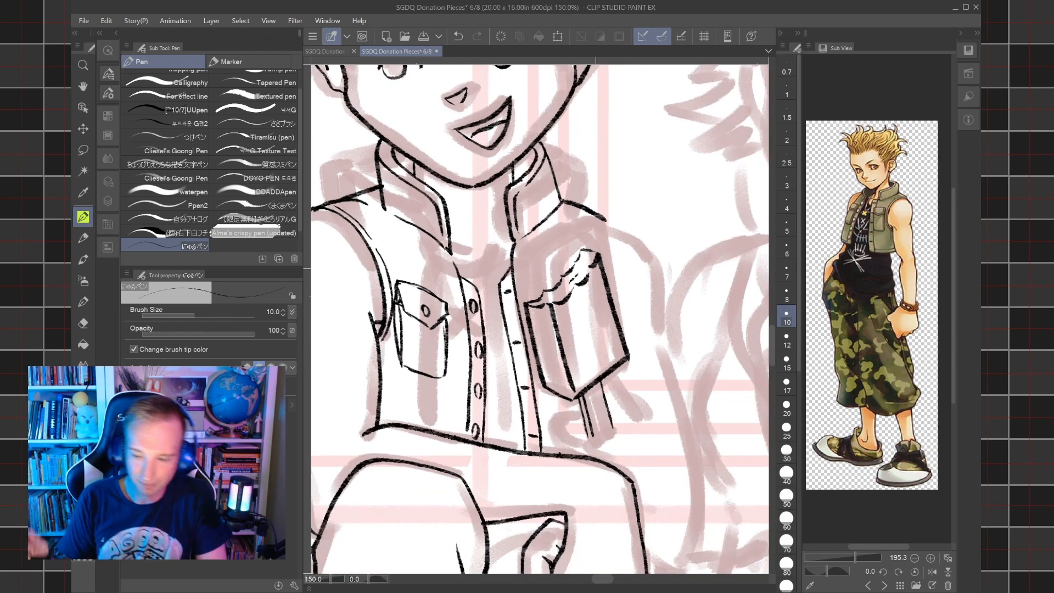
Ink the vest's armhole edge from the shoulder down behind the ice cream bar at size 15, redoing its inner line.
{"action": "left_click", "coordinate": [787, 363]}
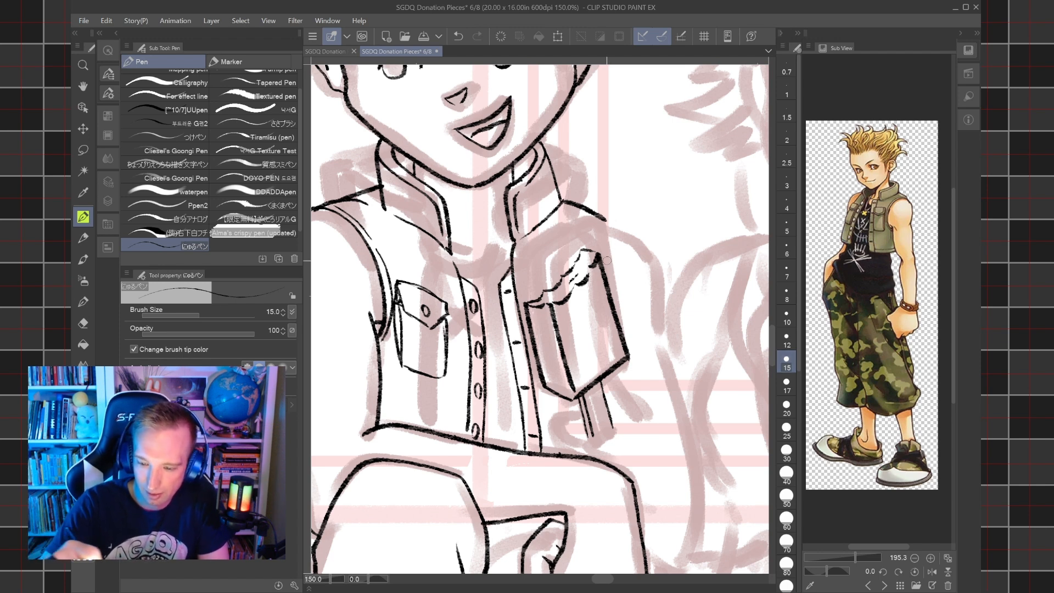
{"action": "left_click_drag", "start_coordinate": [612, 298], "coordinate": [605, 218]}
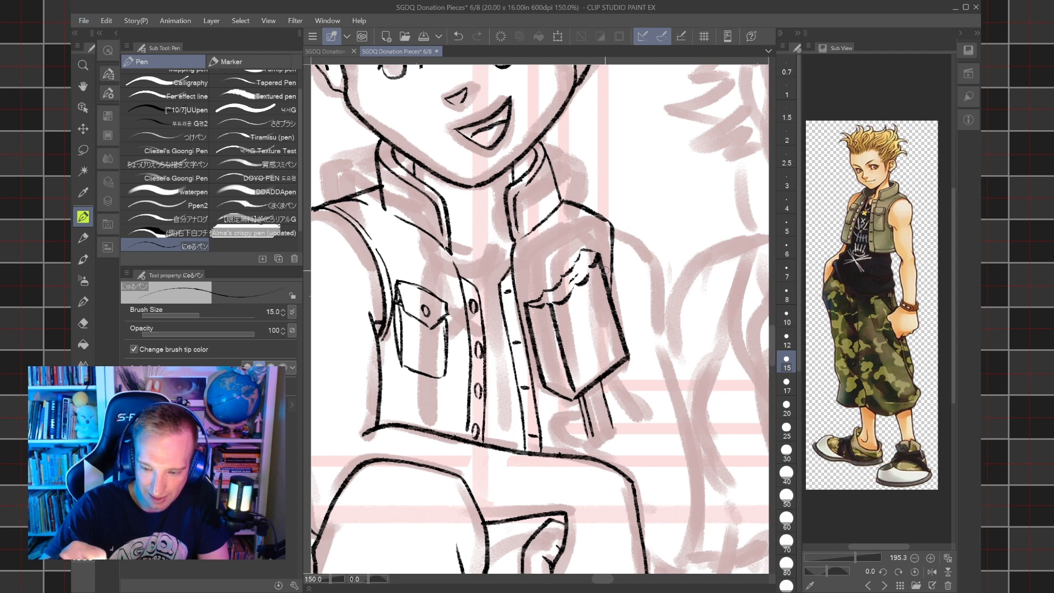
{"action": "left_click_drag", "start_coordinate": [607, 267], "coordinate": [608, 225]}
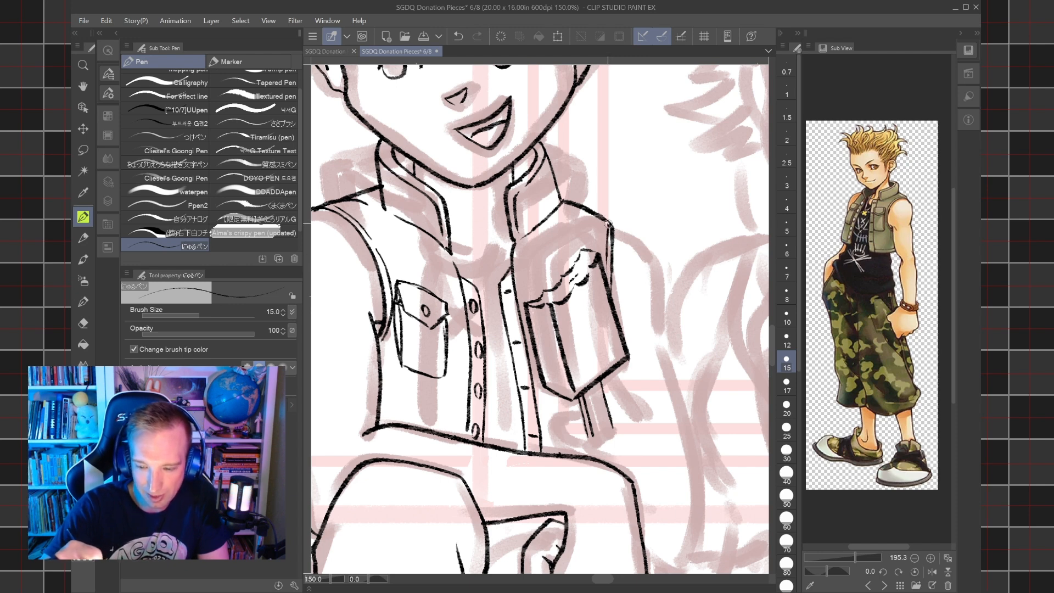
{"action": "left_click", "coordinate": [458, 36]}
{"action": "left_click_drag", "start_coordinate": [606, 263], "coordinate": [608, 220]}
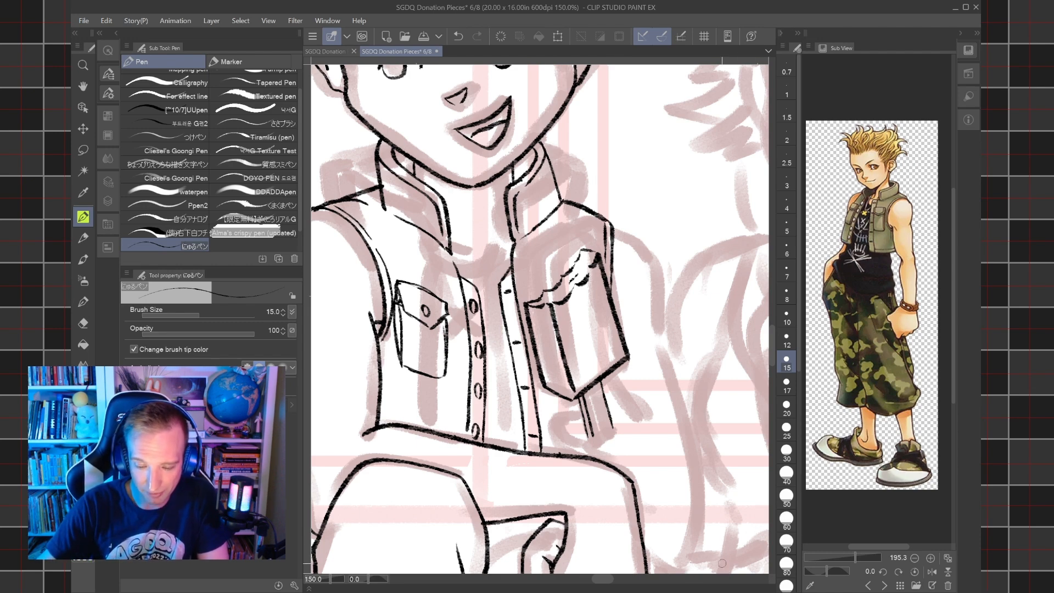
{"action": "left_click", "coordinate": [531, 592]}
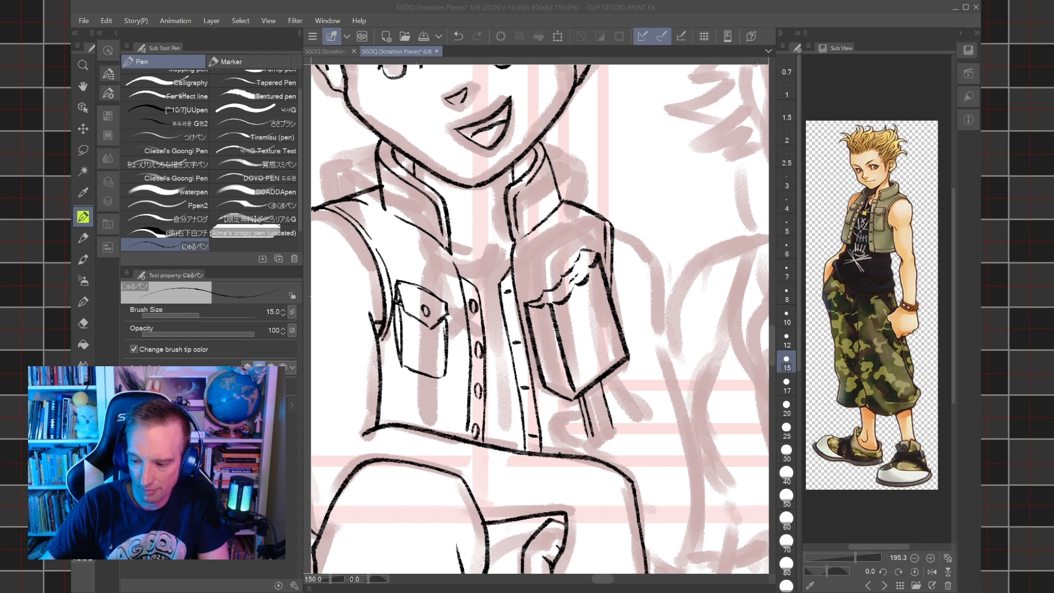
{"action": "left_click", "coordinate": [704, 586]}
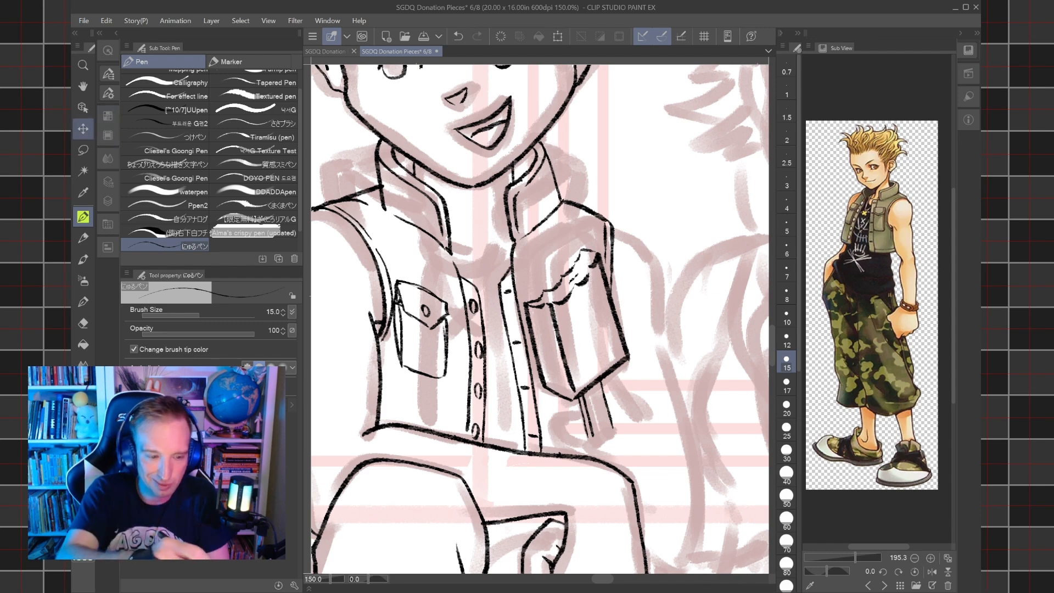
Lasso the vest's inked chest pocket, scale it up slightly and reposition it, then deselect it.
{"action": "key", "text": "m"}
{"action": "mouse_move", "coordinate": [402, 324]}
{"action": "left_mouse_down"}
{"action": "mouse_move", "coordinate": [440, 323]}
{"action": "mouse_move", "coordinate": [390, 263]}
{"action": "mouse_move", "coordinate": [436, 226]}
{"action": "mouse_move", "coordinate": [497, 330]}
{"action": "mouse_move", "coordinate": [445, 442]}
{"action": "mouse_move", "coordinate": [386, 366]}
{"action": "mouse_move", "coordinate": [388, 330]}
{"action": "left_mouse_up"}
{"action": "key", "text": "ctrl+t"}
{"action": "left_click_drag", "start_coordinate": [475, 427], "coordinate": [502, 458]}
{"action": "left_click_drag", "start_coordinate": [403, 257], "coordinate": [386, 225]}
{"action": "left_click_drag", "start_coordinate": [492, 237], "coordinate": [499, 238]}
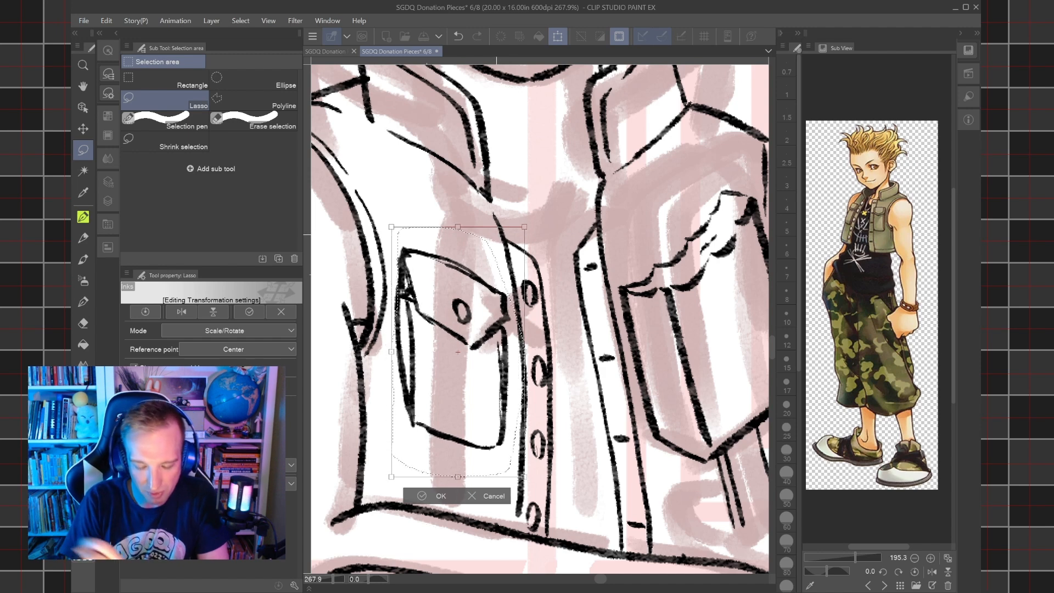
{"action": "key", "text": "Return"}
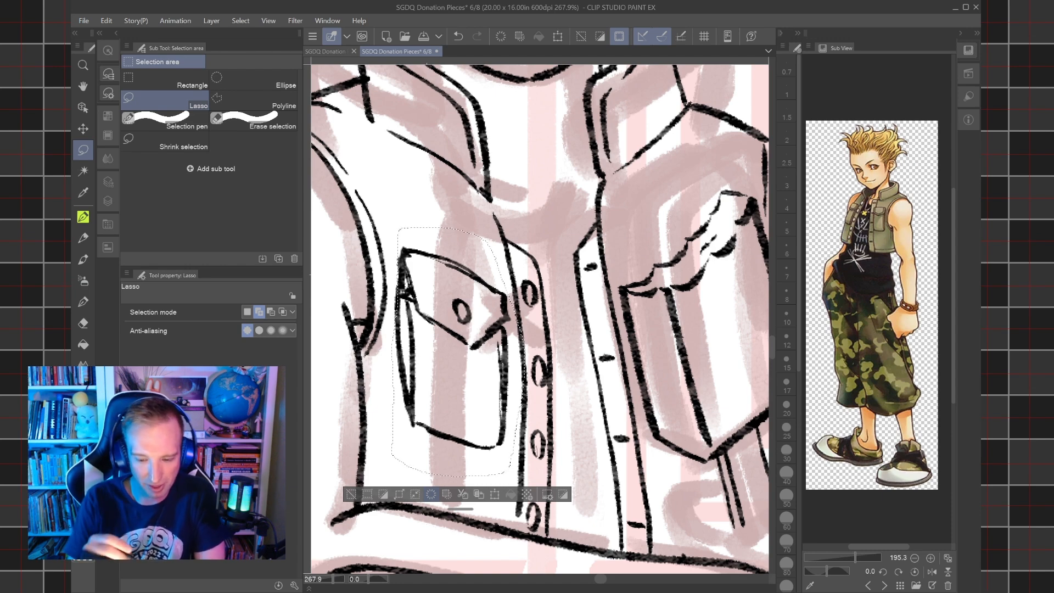
{"action": "key", "text": "ctrl+d"}
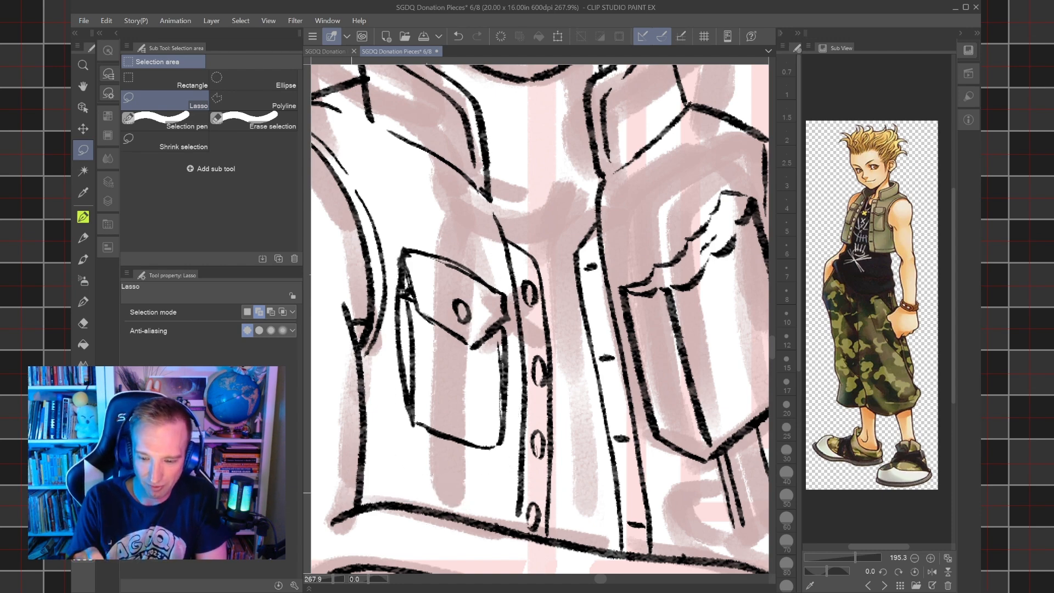
Ink the shirt's curved neckline between the two sides of the vest collar at size 12.
{"action": "scroll", "coordinate": [646, 374], "scroll_direction": "down", "scroll_amount": 2}
{"action": "left_click_drag", "start_coordinate": [646, 375], "coordinate": [608, 391]}
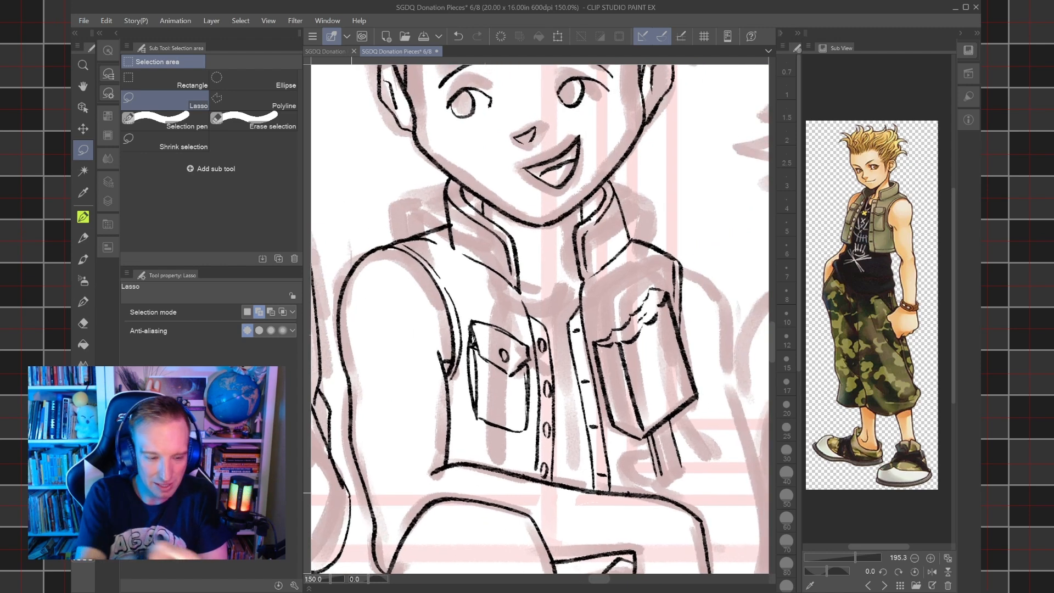
{"action": "key", "text": "p"}
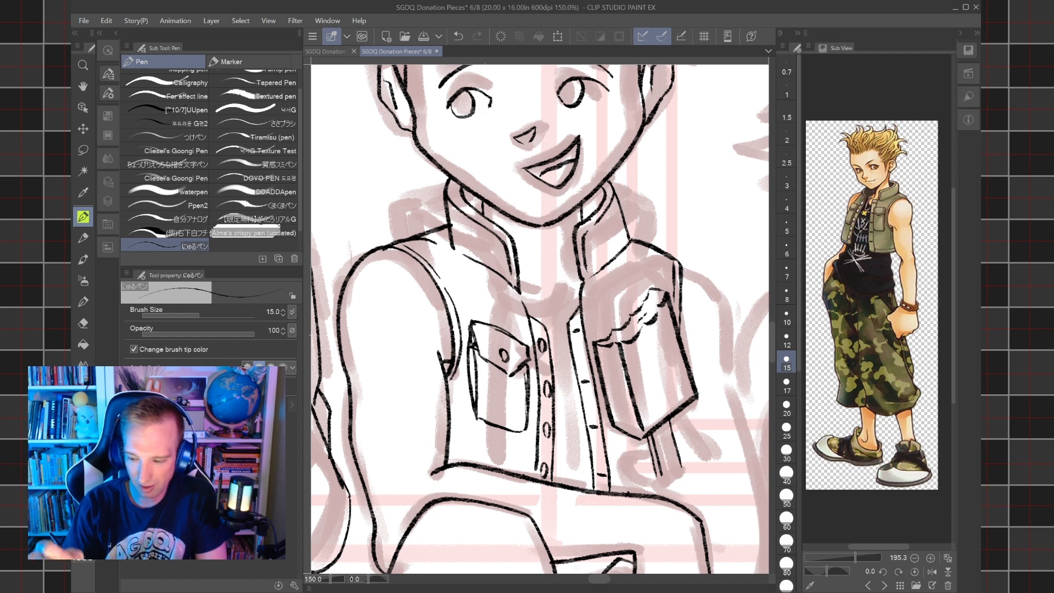
{"action": "left_click", "coordinate": [785, 340]}
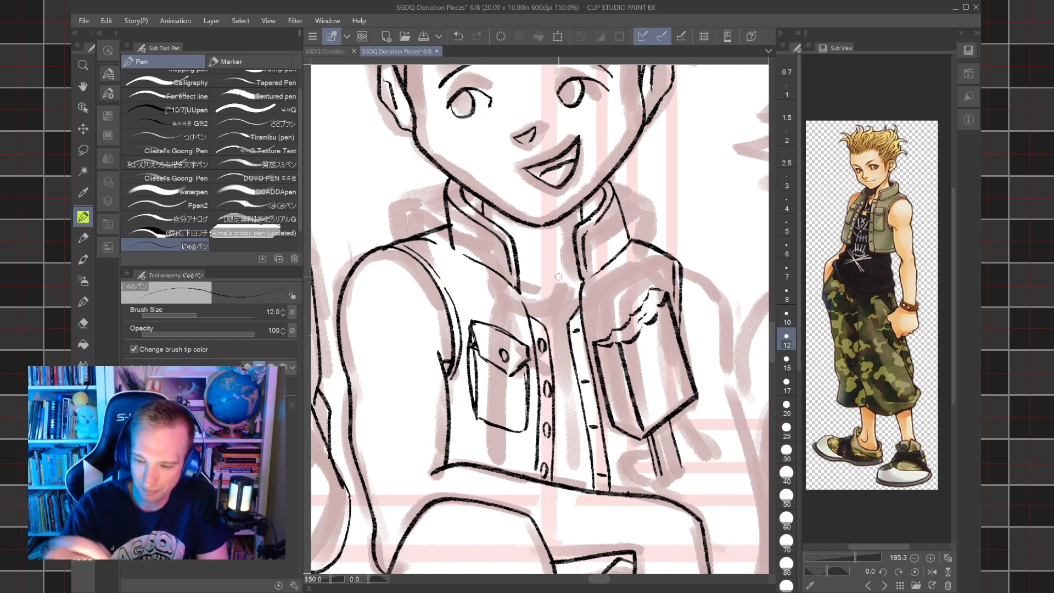
{"action": "mouse_move", "coordinate": [520, 291]}
{"action": "left_mouse_down"}
{"action": "mouse_move", "coordinate": [559, 298]}
{"action": "mouse_move", "coordinate": [578, 284]}
{"action": "left_mouse_up"}
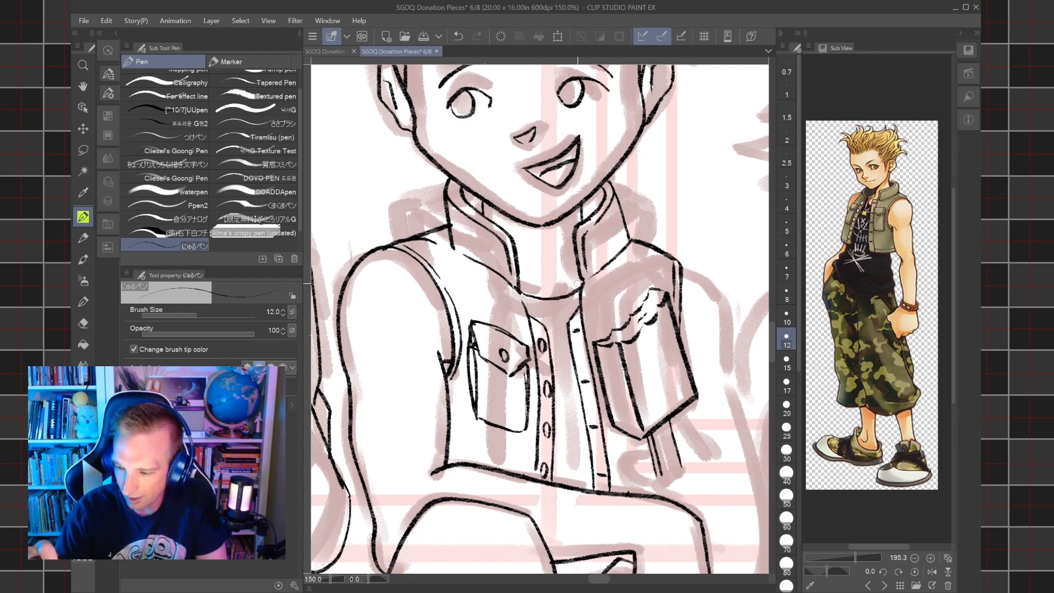
Enlarge the reference image around the chest and ink the small cross pendant on the shirt between the vest's front edges.
{"action": "scroll", "coordinate": [854, 220], "scroll_direction": "up", "scroll_amount": 3}
{"action": "scroll", "coordinate": [863, 231], "scroll_direction": "up", "scroll_amount": 2}
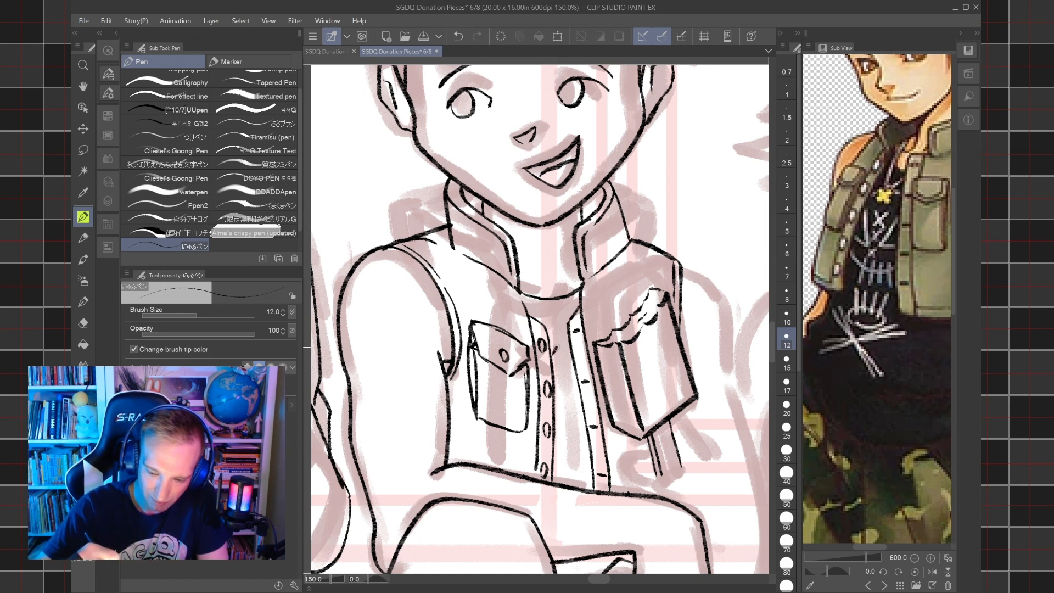
{"action": "left_click_drag", "start_coordinate": [565, 352], "coordinate": [559, 335]}
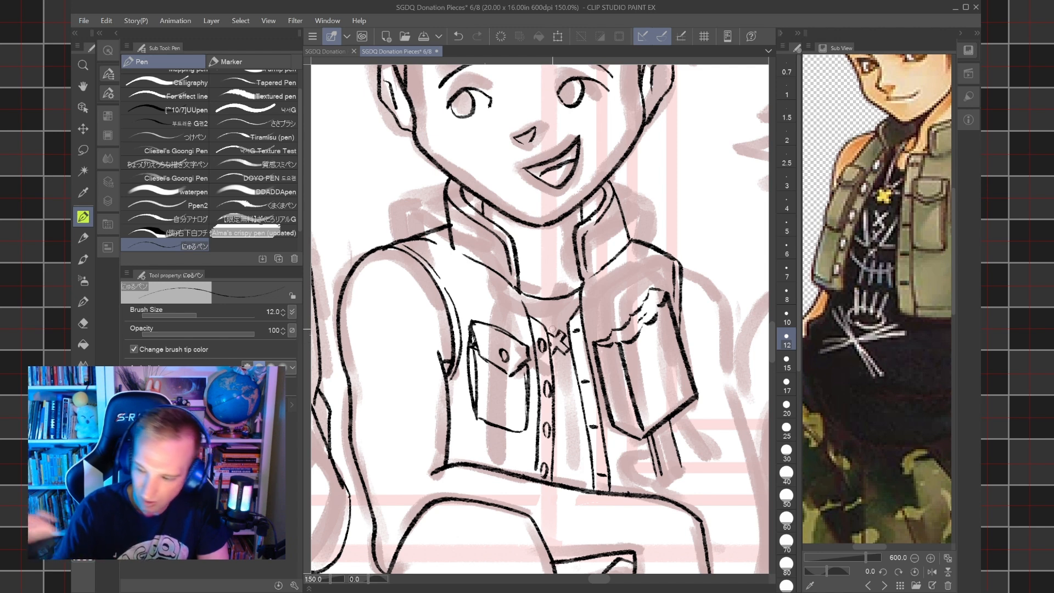
{"action": "mouse_move", "coordinate": [551, 334]}
{"action": "left_mouse_down"}
{"action": "mouse_move", "coordinate": [559, 330]}
{"action": "mouse_move", "coordinate": [519, 290]}
{"action": "left_mouse_up"}
{"action": "left_click", "coordinate": [458, 36]}
{"action": "left_click", "coordinate": [459, 36]}
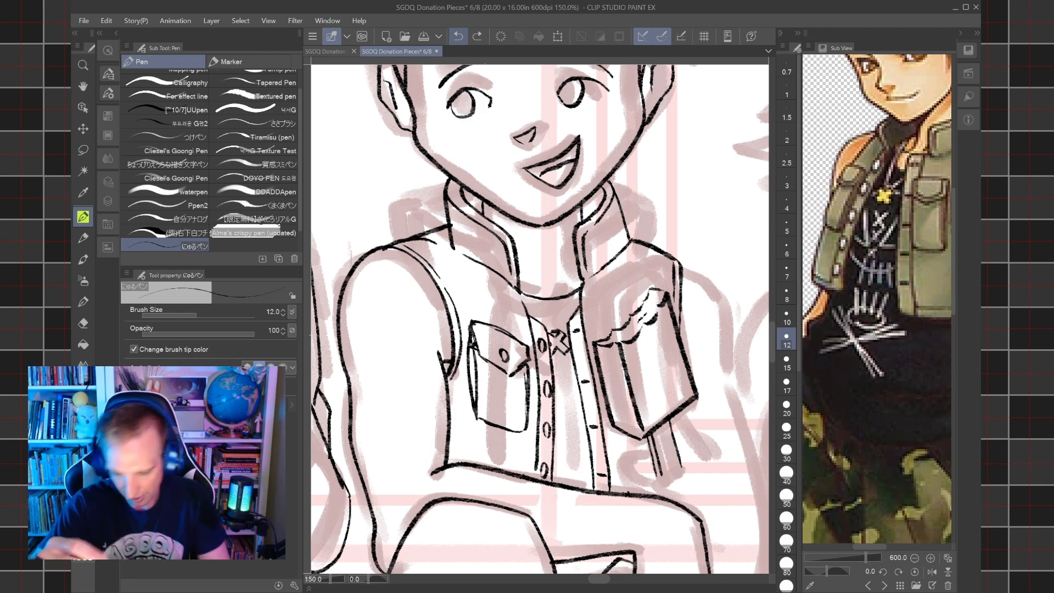
Ink the necklace cord from the cross pendant up to the vest collar at size 8 with the canvas rotated 90 degrees.
{"action": "key", "text": "bracketleft"}
{"action": "key", "text": "bracketleft"}
{"action": "key", "text": "asciicircum"}
{"action": "scroll", "coordinate": [590, 300], "scroll_direction": "up", "scroll_amount": 3}
{"action": "mouse_move", "coordinate": [558, 296]}
{"action": "left_mouse_down"}
{"action": "mouse_move", "coordinate": [589, 331]}
{"action": "mouse_move", "coordinate": [698, 254]}
{"action": "left_mouse_up"}
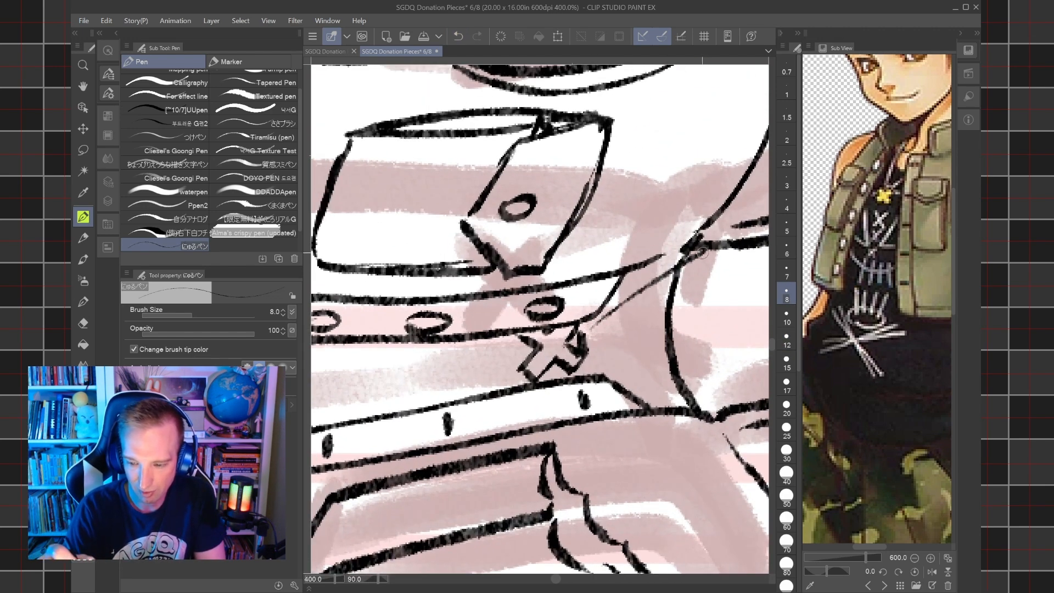
Ink the remaining necklace cord strands as double lines from the cross pendant to both sides of the vest collar at size 8.
{"action": "left_click_drag", "start_coordinate": [597, 320], "coordinate": [694, 253]}
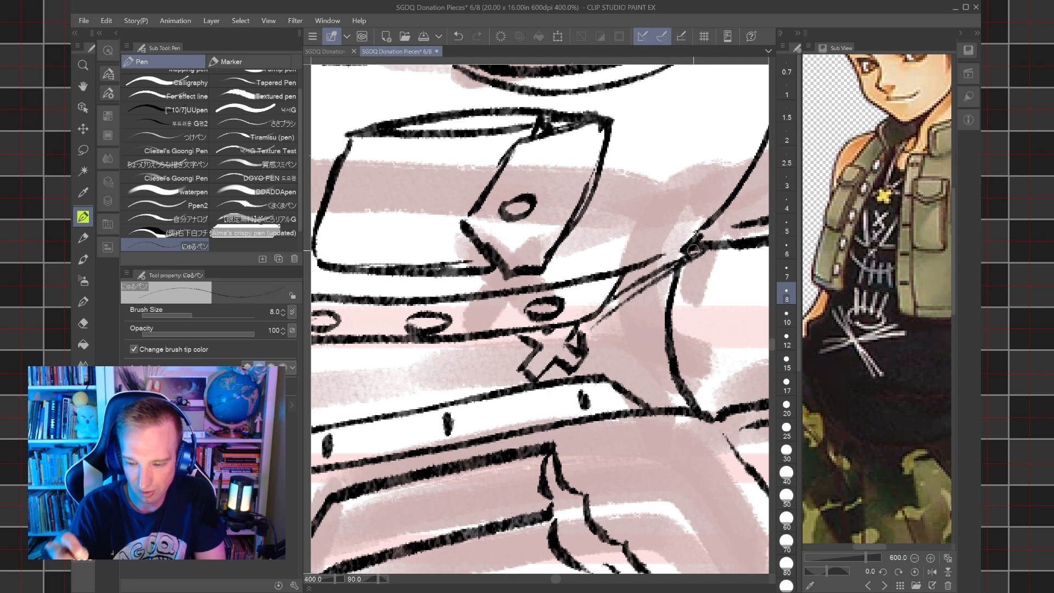
{"action": "key", "text": "bracketleft"}
{"action": "key", "text": "bracketright"}
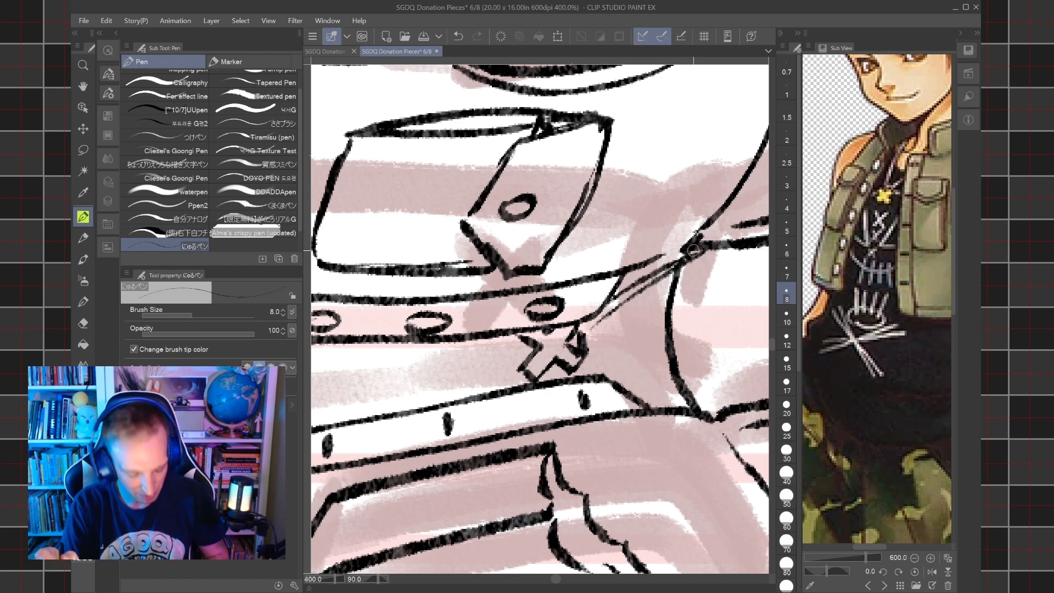
{"action": "key", "text": "ctrl+z"}
{"action": "mouse_move", "coordinate": [601, 308]}
{"action": "left_mouse_down"}
{"action": "mouse_move", "coordinate": [697, 247]}
{"action": "mouse_move", "coordinate": [599, 332]}
{"action": "mouse_move", "coordinate": [511, 305]}
{"action": "left_mouse_up"}
{"action": "left_click_drag", "start_coordinate": [602, 415], "coordinate": [659, 288]}
{"action": "left_click_drag", "start_coordinate": [610, 420], "coordinate": [659, 301]}
Erase the overlapping ink where both necklace cords meet the neckline and vest collar, using the Hard eraser at size 3.
{"action": "key", "text": "e"}
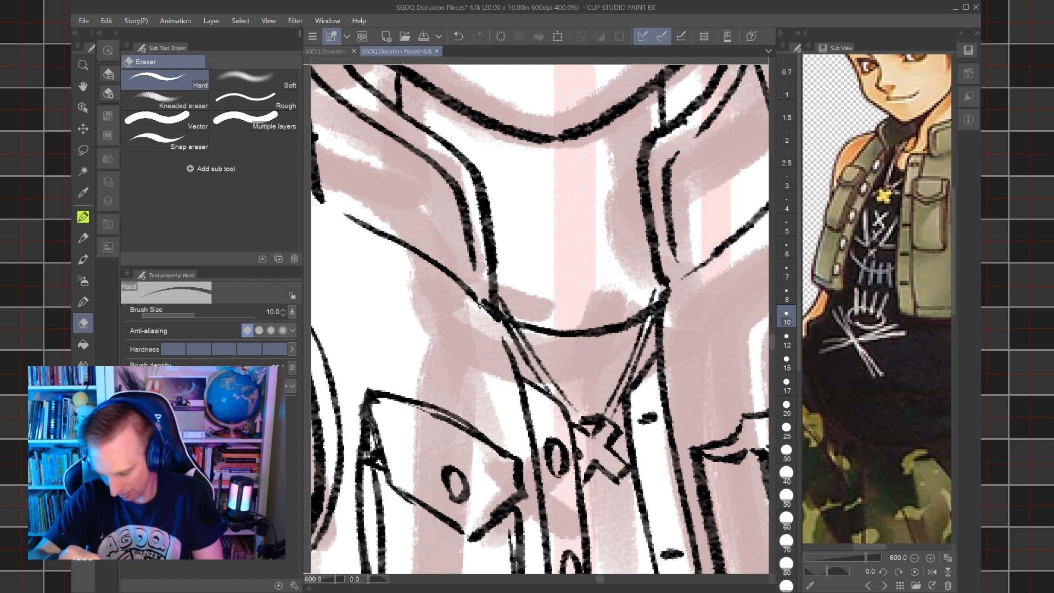
{"action": "key", "text": "bracketleft"}
{"action": "key", "text": "bracketleft"}
{"action": "key", "text": "bracketleft"}
{"action": "key", "text": "bracketleft"}
{"action": "key", "text": "bracketleft"}
{"action": "key", "text": "bracketleft"}
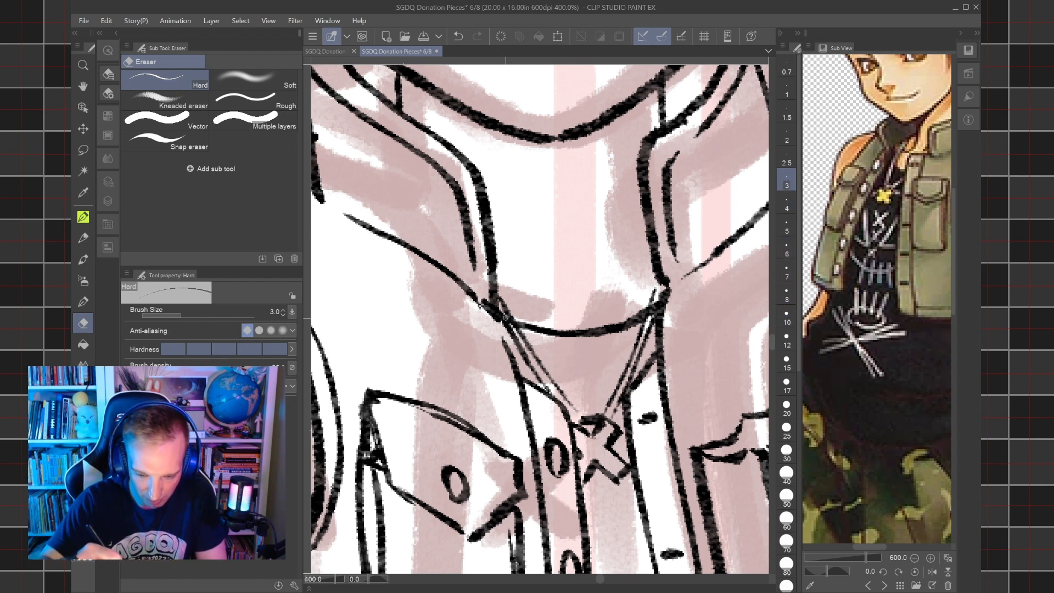
{"action": "left_click_drag", "start_coordinate": [507, 322], "coordinate": [511, 326]}
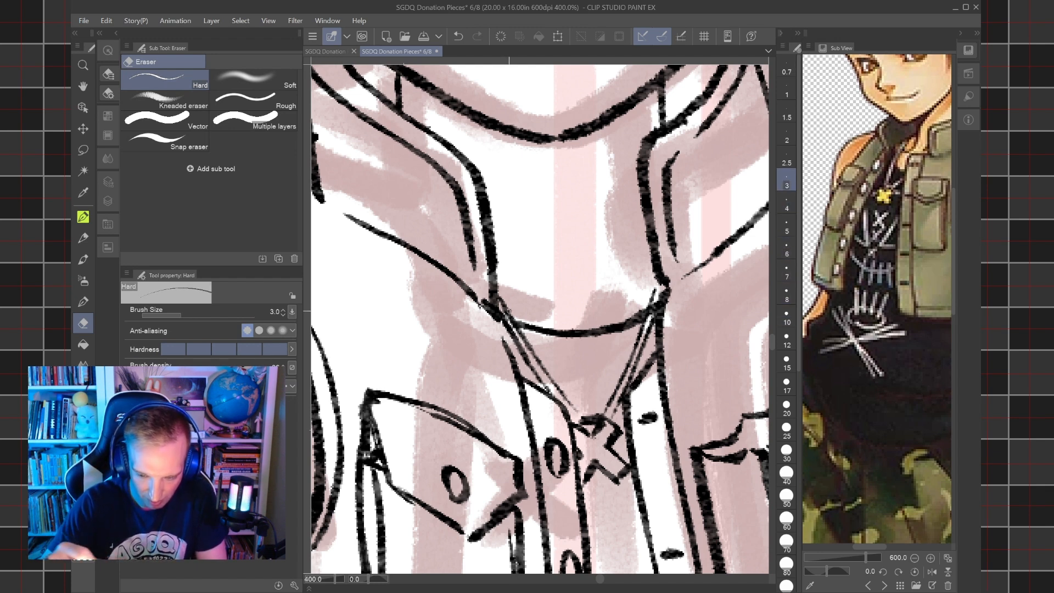
{"action": "left_click_drag", "start_coordinate": [650, 313], "coordinate": [655, 293]}
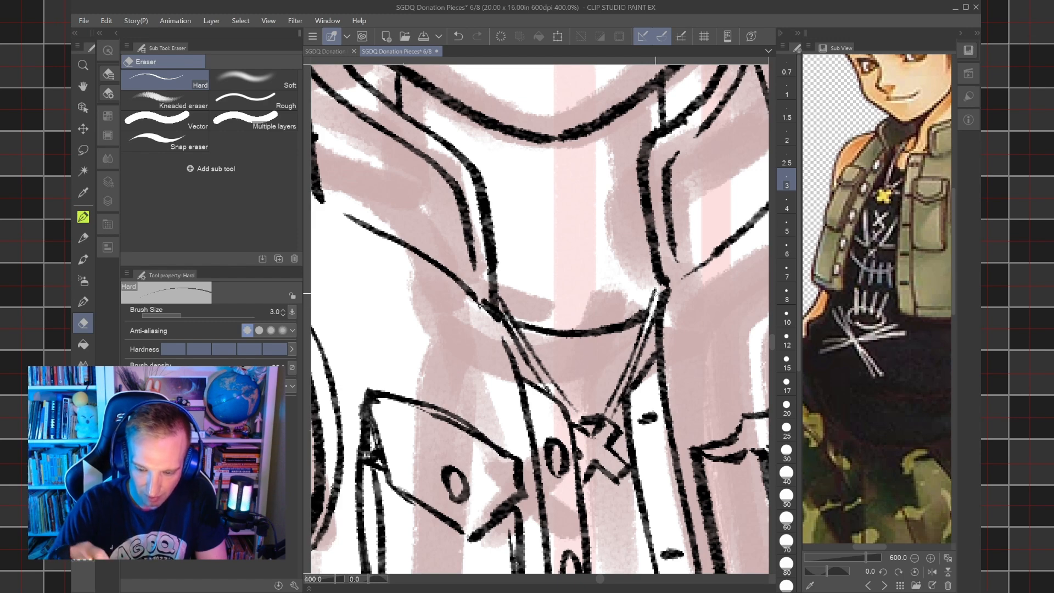
Ink Hayner's shoulder curve beside the ice cream bar at size 15, with the full figure shown in the reference image.
{"action": "key", "text": "ctrl+0"}
{"action": "scroll", "coordinate": [655, 293], "scroll_direction": "down", "scroll_amount": 8}
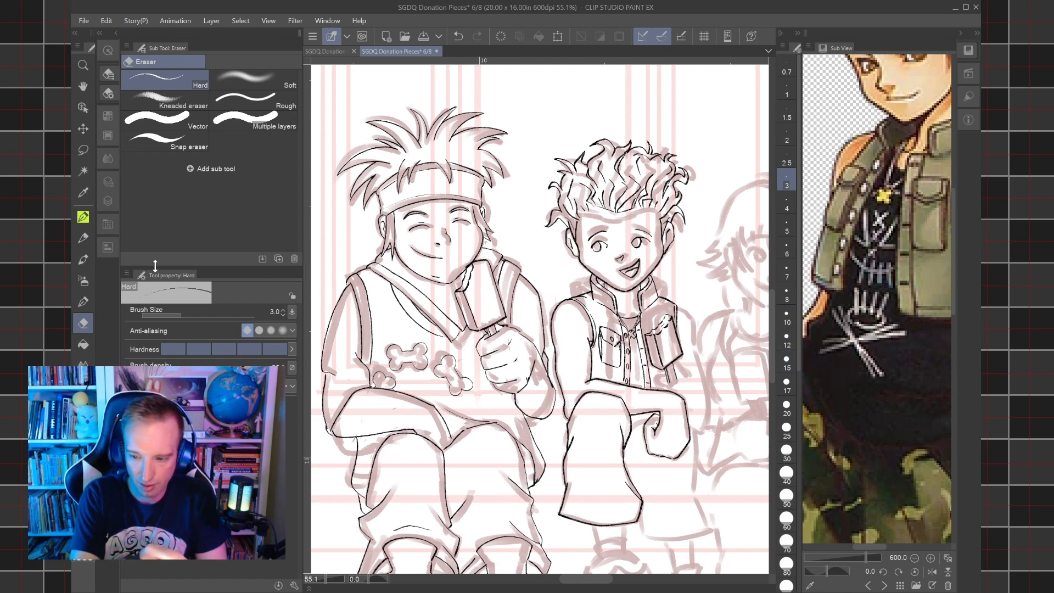
{"action": "key", "text": "p"}
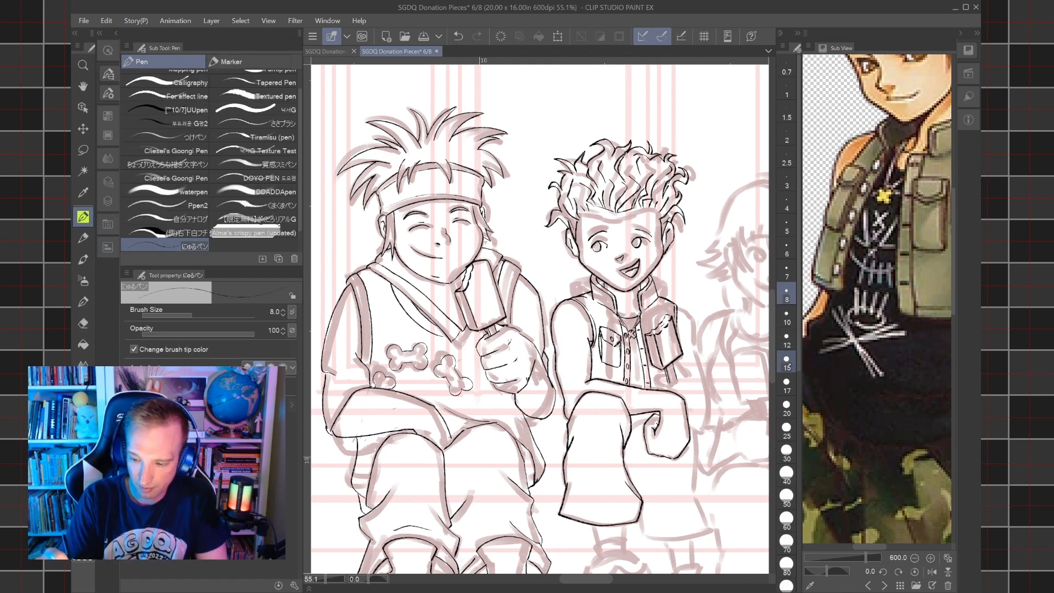
{"action": "scroll", "coordinate": [703, 325], "scroll_direction": "up", "scroll_amount": 3}
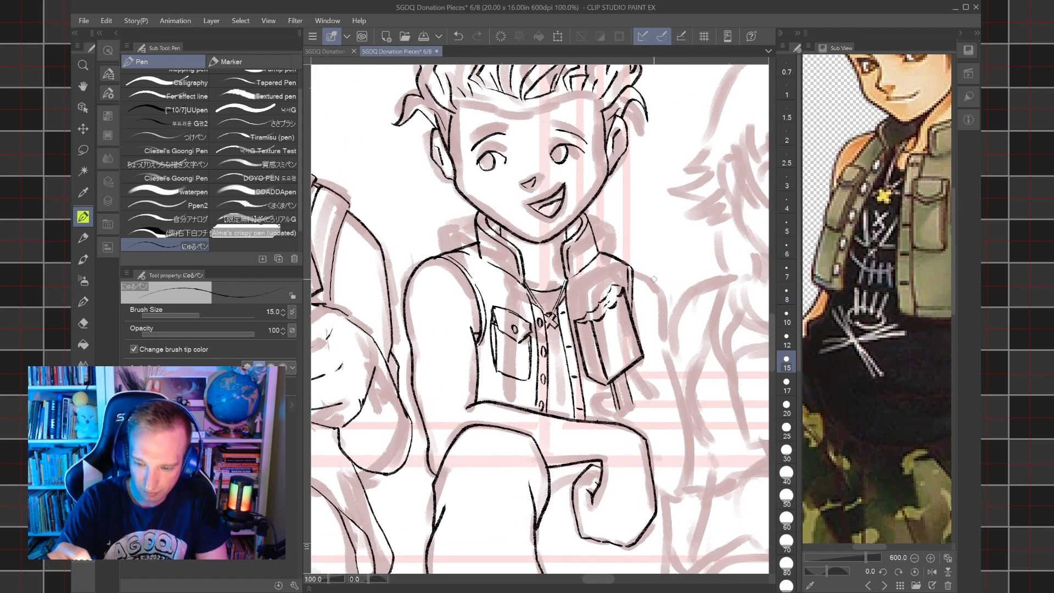
{"action": "scroll", "coordinate": [877, 264], "scroll_direction": "down", "scroll_amount": 5}
{"action": "left_click_drag", "start_coordinate": [907, 285], "coordinate": [843, 294]}
{"action": "mouse_move", "coordinate": [630, 272]}
{"action": "left_mouse_down"}
{"action": "mouse_move", "coordinate": [661, 314]}
{"action": "mouse_move", "coordinate": [661, 348]}
{"action": "left_mouse_up"}
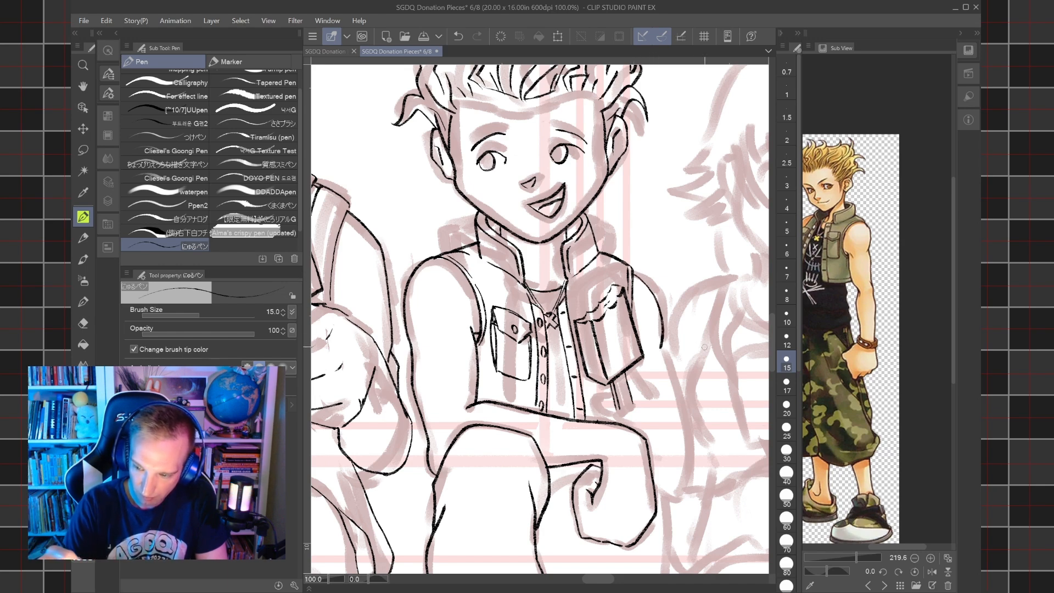
{"action": "key", "text": "ctrl+z"}
{"action": "mouse_move", "coordinate": [630, 270]}
{"action": "left_mouse_down"}
{"action": "mouse_move", "coordinate": [654, 294]}
{"action": "mouse_move", "coordinate": [661, 355]}
{"action": "mouse_move", "coordinate": [661, 294]}
{"action": "mouse_move", "coordinate": [631, 271]}
{"action": "left_mouse_up"}
{"action": "key", "text": "ctrl+z"}
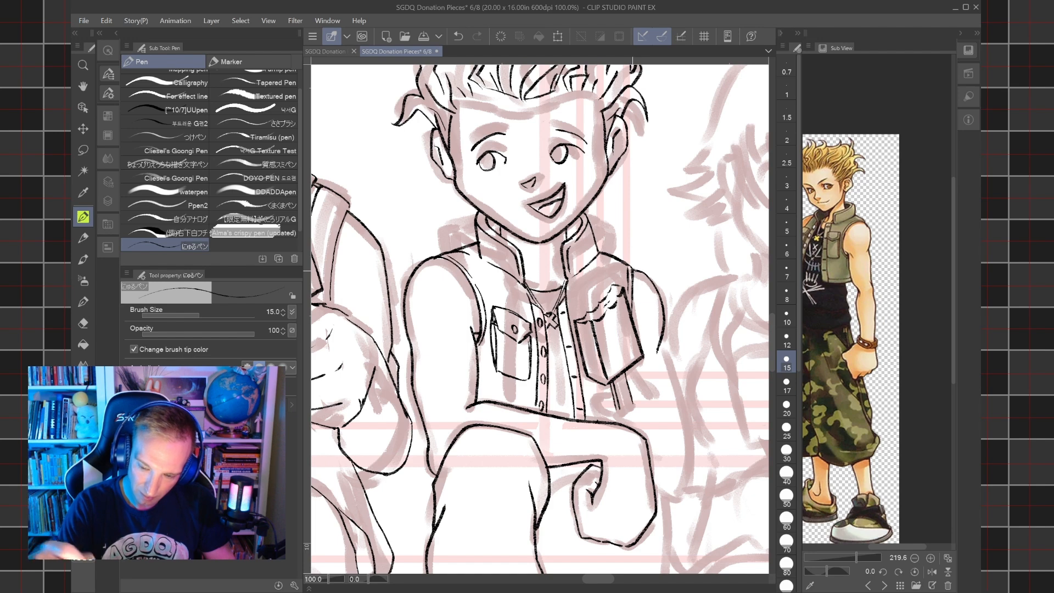
Ink the outer contour of the arm holding the ice cream from the shoulder curve down to the elbow.
{"action": "mouse_move", "coordinate": [662, 344]}
{"action": "left_mouse_down"}
{"action": "mouse_move", "coordinate": [691, 447]}
{"action": "mouse_move", "coordinate": [685, 490]}
{"action": "left_mouse_up"}
{"action": "key", "text": "ctrl+z"}
{"action": "mouse_move", "coordinate": [662, 330]}
{"action": "left_mouse_down"}
{"action": "mouse_move", "coordinate": [686, 417]}
{"action": "mouse_move", "coordinate": [683, 500]}
{"action": "left_mouse_up"}
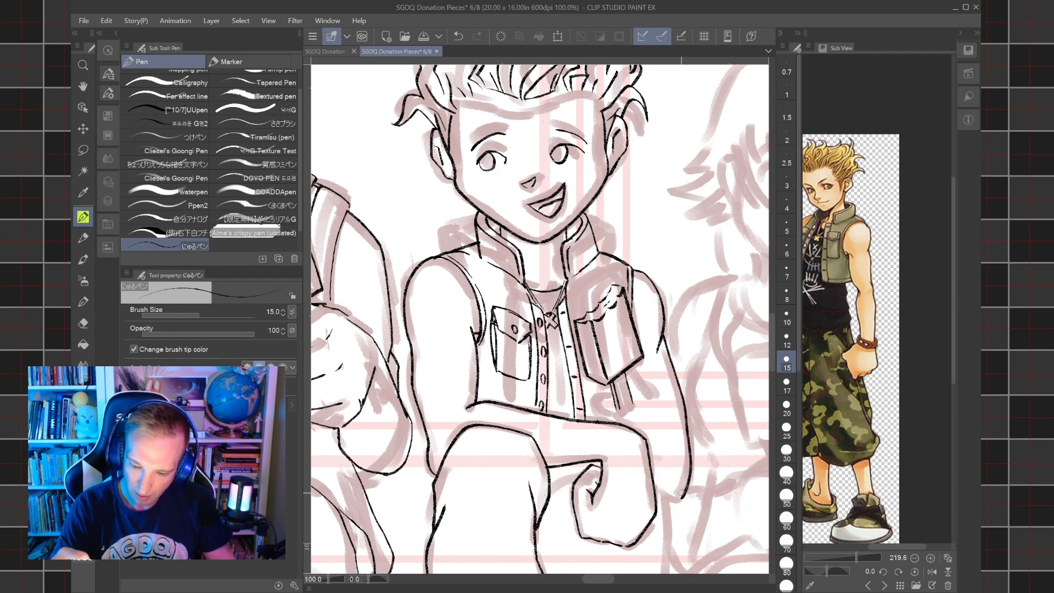
Ink the hand gripping the ice cream stick and the elbow's underside at size 15, with the finger details at size 10.
{"action": "mouse_move", "coordinate": [611, 418]}
{"action": "left_mouse_down"}
{"action": "mouse_move", "coordinate": [644, 402]}
{"action": "mouse_move", "coordinate": [610, 388]}
{"action": "mouse_move", "coordinate": [659, 394]}
{"action": "mouse_move", "coordinate": [671, 458]}
{"action": "mouse_move", "coordinate": [666, 473]}
{"action": "mouse_move", "coordinate": [649, 476]}
{"action": "mouse_move", "coordinate": [679, 498]}
{"action": "left_mouse_up"}
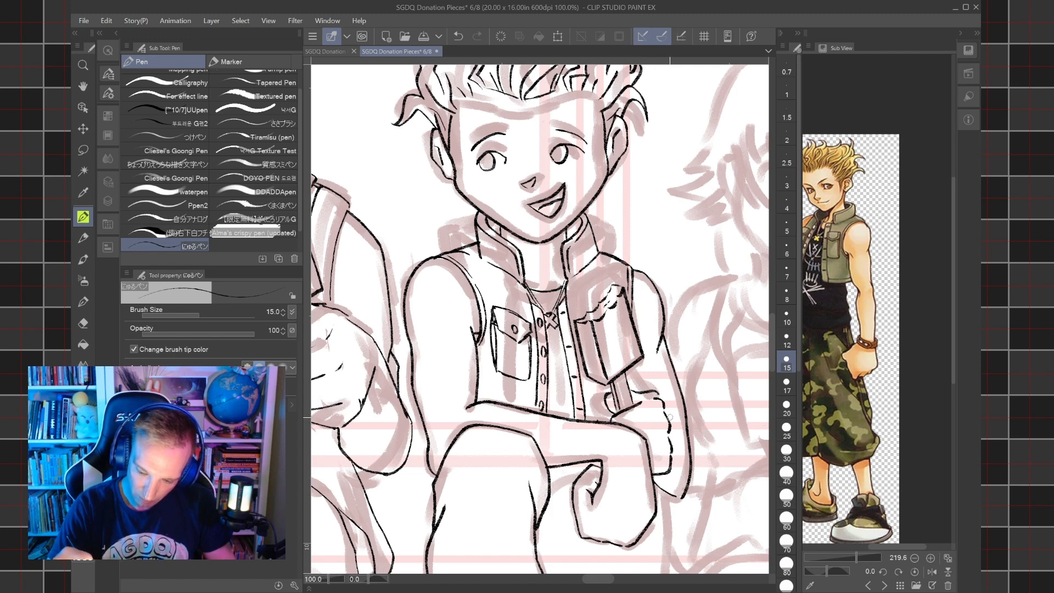
{"action": "left_click_drag", "start_coordinate": [665, 414], "coordinate": [677, 429]}
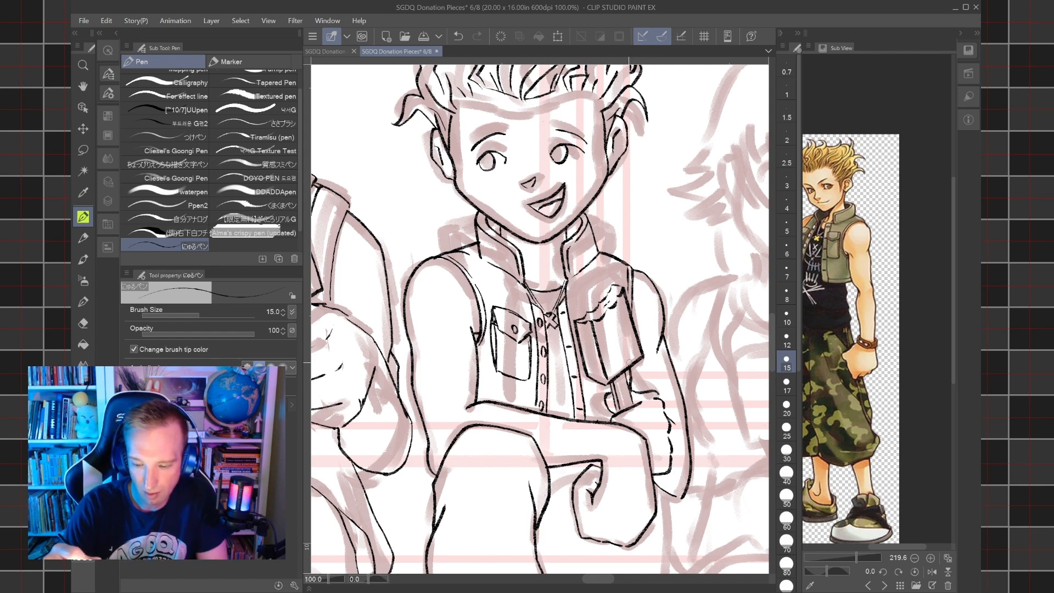
{"action": "left_click", "coordinate": [787, 318]}
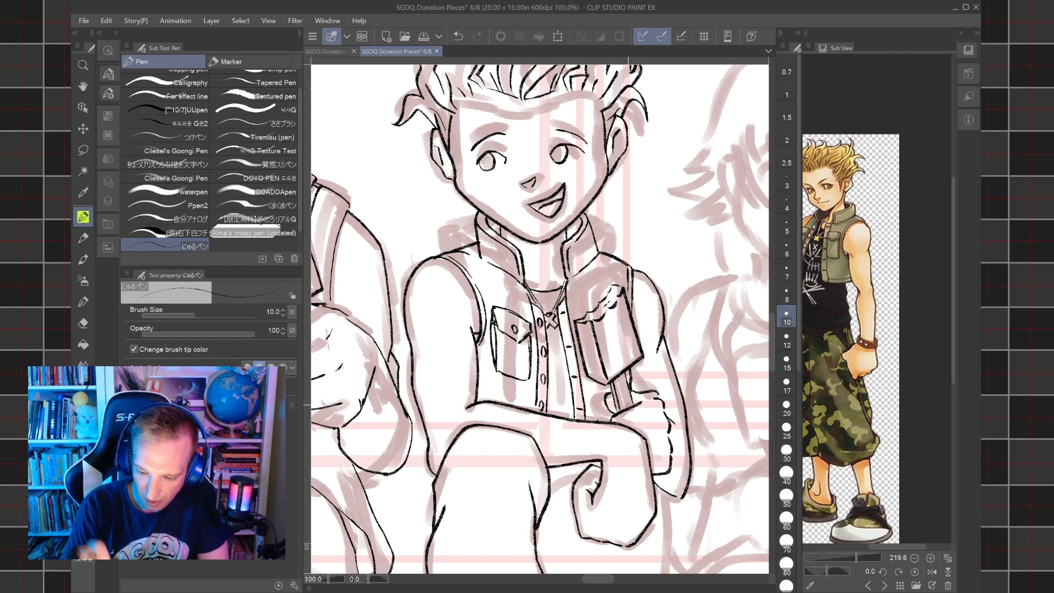
{"action": "scroll", "coordinate": [629, 405], "scroll_direction": "up", "scroll_amount": 3}
{"action": "mouse_move", "coordinate": [668, 396]}
{"action": "left_mouse_down"}
{"action": "mouse_move", "coordinate": [654, 435]}
{"action": "mouse_move", "coordinate": [694, 427]}
{"action": "mouse_move", "coordinate": [704, 411]}
{"action": "left_mouse_up"}
{"action": "left_click_drag", "start_coordinate": [717, 450], "coordinate": [730, 429]}
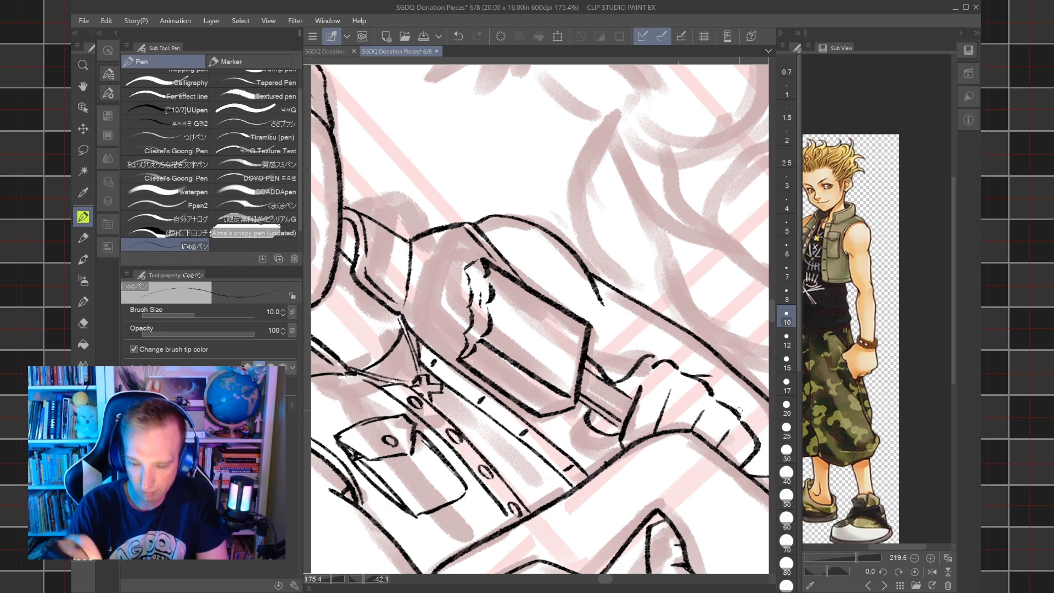
{"action": "scroll", "coordinate": [739, 411], "scroll_direction": "down", "scroll_amount": 5}
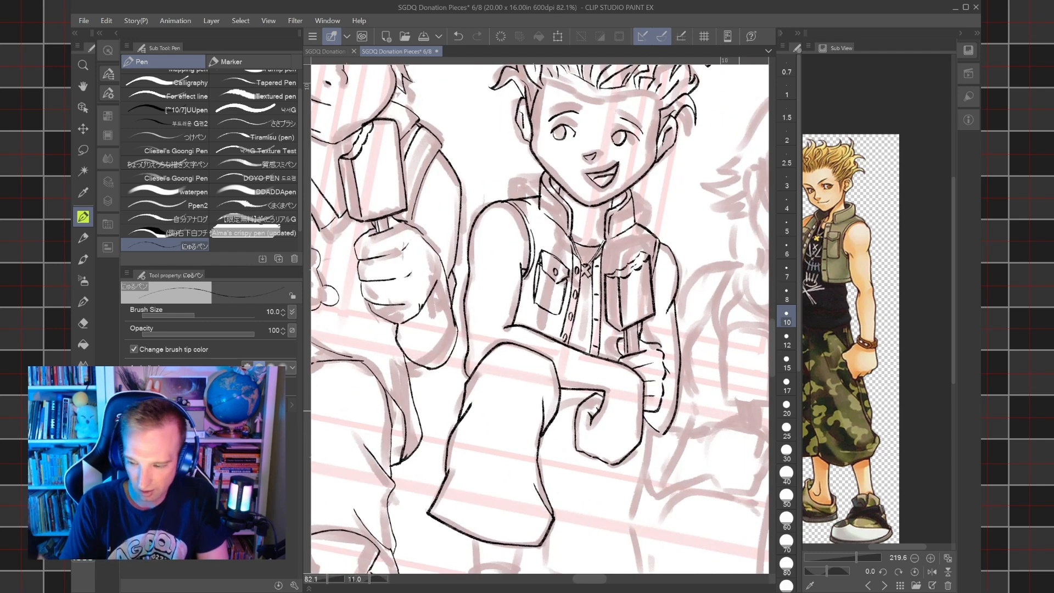
Ink a fold near the front shorts leg's hem and the other shorts leg's inner edge and hem at size 15.
{"action": "left_click", "coordinate": [787, 361]}
{"action": "left_click_drag", "start_coordinate": [632, 396], "coordinate": [577, 277]}
{"action": "left_click", "coordinate": [787, 338]}
{"action": "left_click", "coordinate": [787, 361]}
{"action": "mouse_move", "coordinate": [520, 419]}
{"action": "left_mouse_down"}
{"action": "mouse_move", "coordinate": [590, 416]}
{"action": "mouse_move", "coordinate": [617, 285]}
{"action": "left_mouse_up"}
{"action": "mouse_move", "coordinate": [617, 285]}
{"action": "left_mouse_down"}
{"action": "mouse_move", "coordinate": [589, 384]}
{"action": "mouse_move", "coordinate": [571, 395]}
{"action": "left_mouse_up"}
{"action": "left_click_drag", "start_coordinate": [571, 396], "coordinate": [620, 352]}
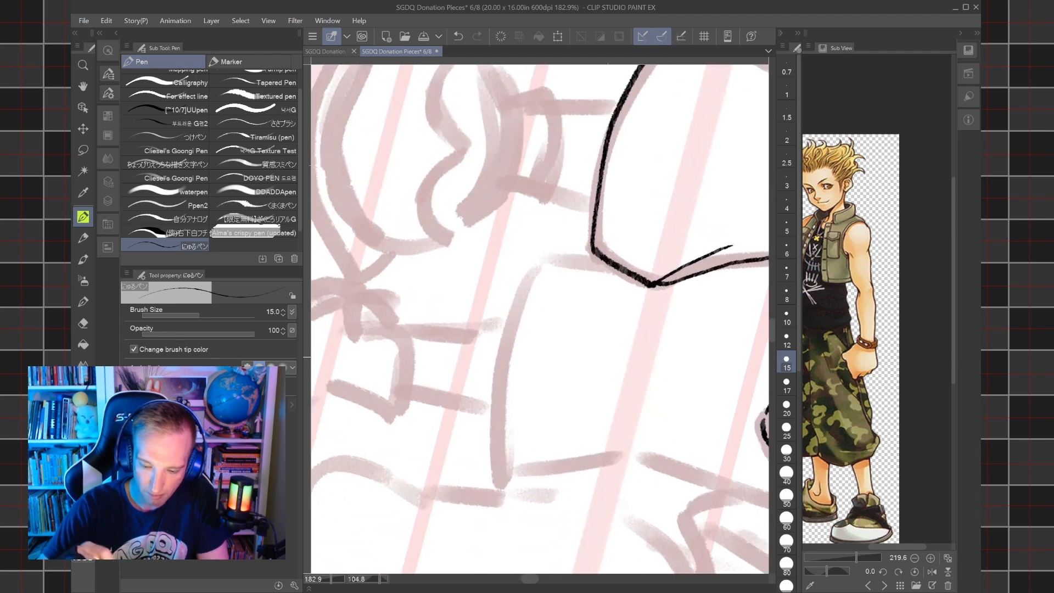
{"action": "mouse_move", "coordinate": [500, 483]}
{"action": "left_mouse_down"}
{"action": "mouse_move", "coordinate": [503, 379]}
{"action": "mouse_move", "coordinate": [540, 256]}
{"action": "mouse_move", "coordinate": [543, 389]}
{"action": "mouse_move", "coordinate": [582, 317]}
{"action": "mouse_move", "coordinate": [482, 392]}
{"action": "mouse_move", "coordinate": [411, 372]}
{"action": "mouse_move", "coordinate": [351, 326]}
{"action": "left_mouse_up"}
Ink the outer edge of the second shorts leg from the hem up to the elbow, with a fold line partway up.
{"action": "mouse_move", "coordinate": [561, 455]}
{"action": "left_mouse_down"}
{"action": "mouse_move", "coordinate": [550, 319]}
{"action": "mouse_move", "coordinate": [610, 118]}
{"action": "left_mouse_up"}
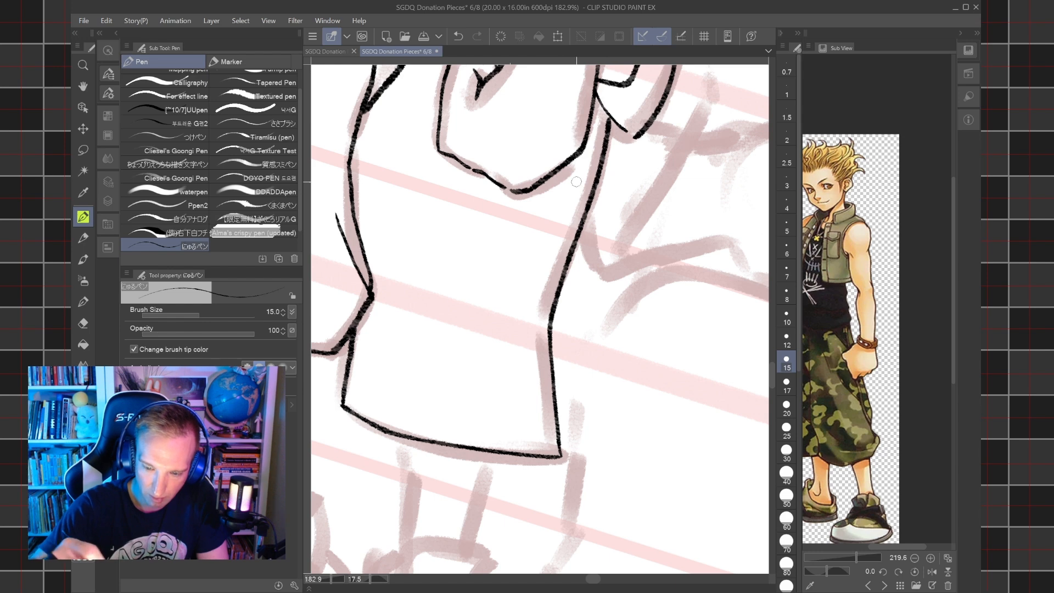
{"action": "key", "text": "ctrl+z"}
{"action": "left_click_drag", "start_coordinate": [560, 457], "coordinate": [543, 234]}
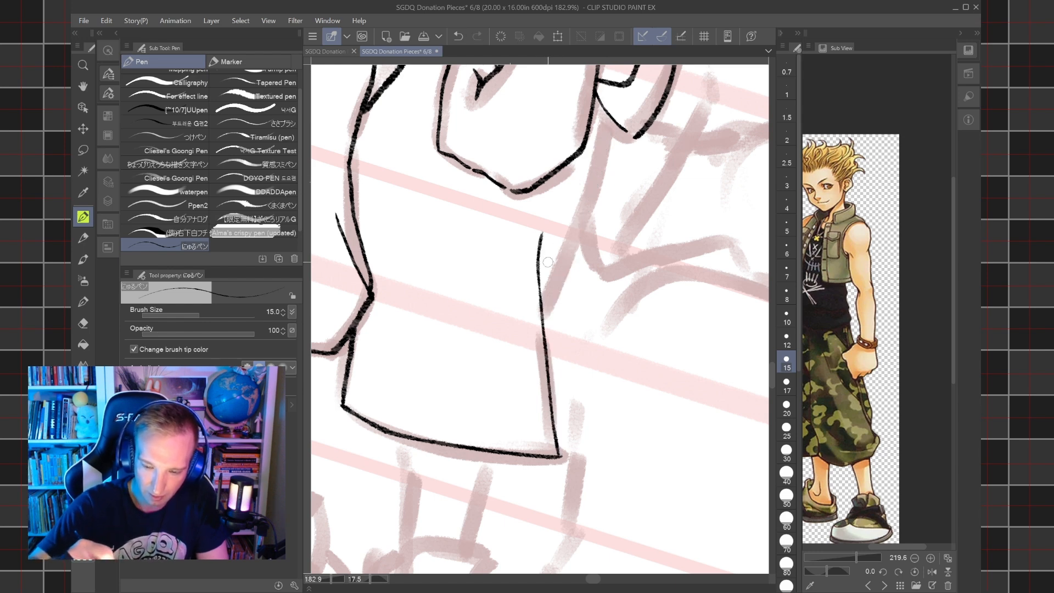
{"action": "mouse_move", "coordinate": [542, 307]}
{"action": "left_mouse_down"}
{"action": "mouse_move", "coordinate": [608, 116]}
{"action": "mouse_move", "coordinate": [611, 168]}
{"action": "mouse_move", "coordinate": [653, 239]}
{"action": "left_mouse_up"}
{"action": "key", "text": "ctrl+@"}
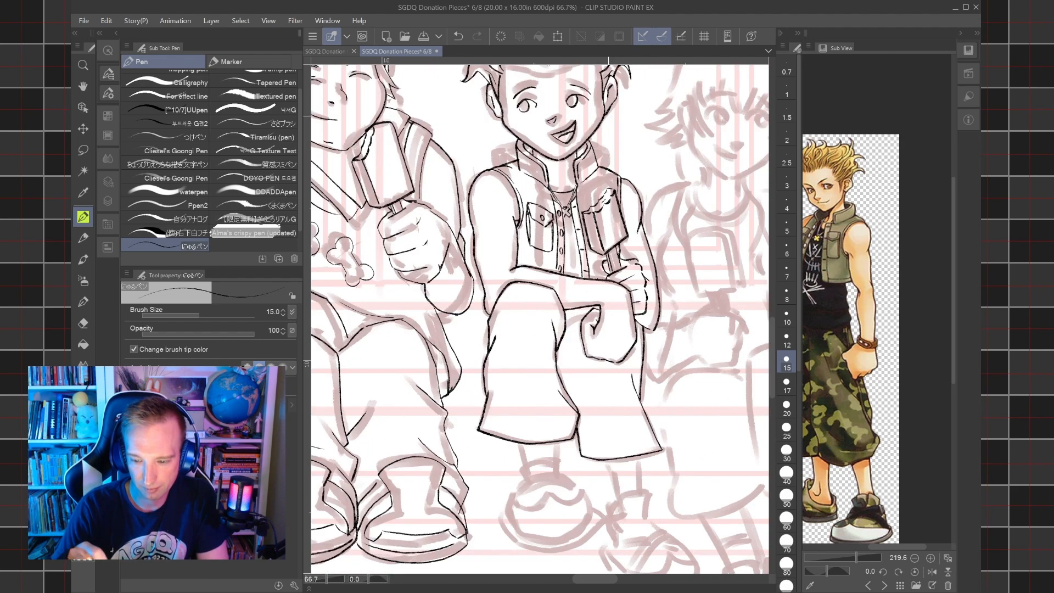
Ink the short clothing lines beneath the forearm between the raised knee and the dangling hand at size 15.
{"action": "scroll", "coordinate": [652, 329], "scroll_direction": "up", "scroll_amount": 4}
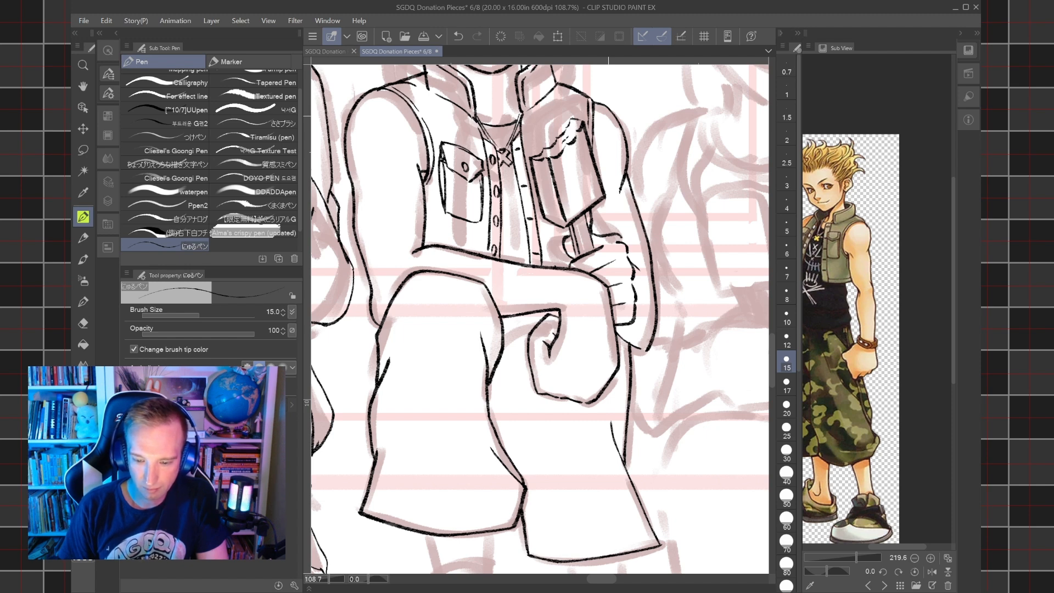
{"action": "left_click_drag", "start_coordinate": [501, 337], "coordinate": [532, 317]}
{"action": "scroll", "coordinate": [532, 317], "scroll_direction": "down", "scroll_amount": 3}
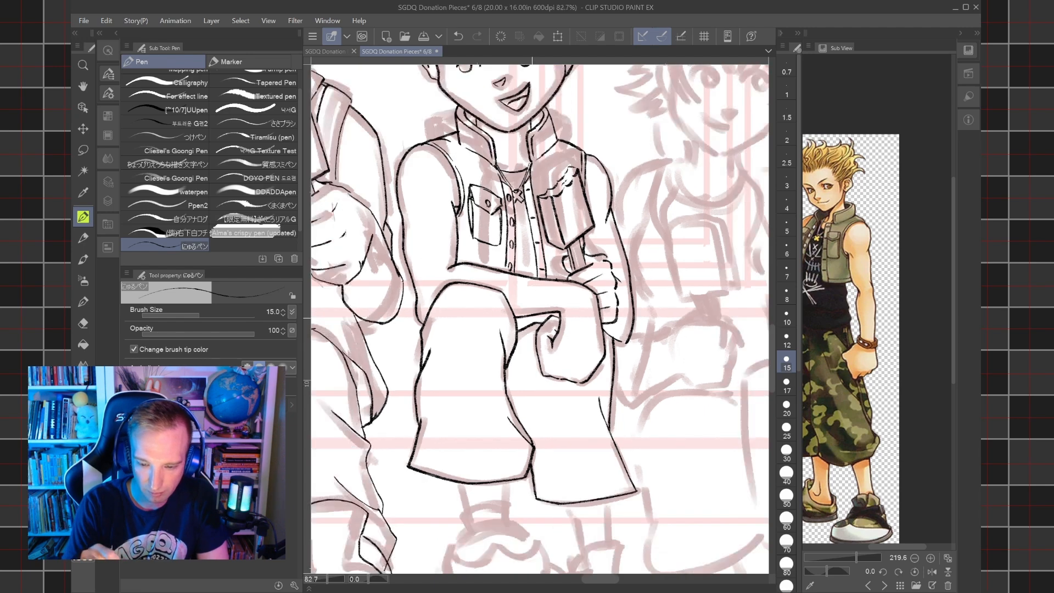
{"action": "scroll", "coordinate": [533, 318], "scroll_direction": "up", "scroll_amount": 7}
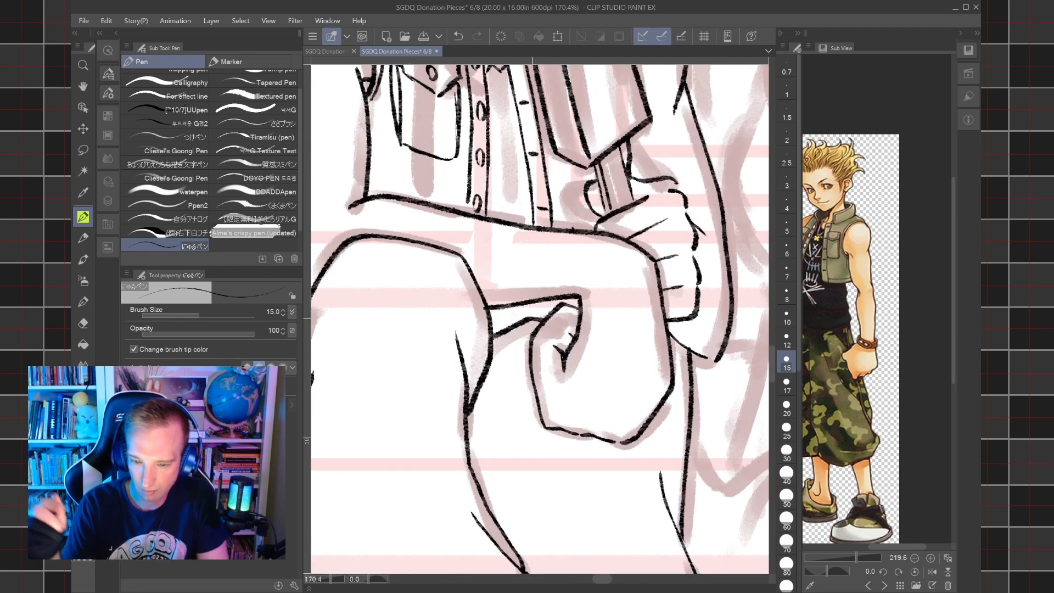
{"action": "scroll", "coordinate": [533, 318], "scroll_direction": "down", "scroll_amount": 5}
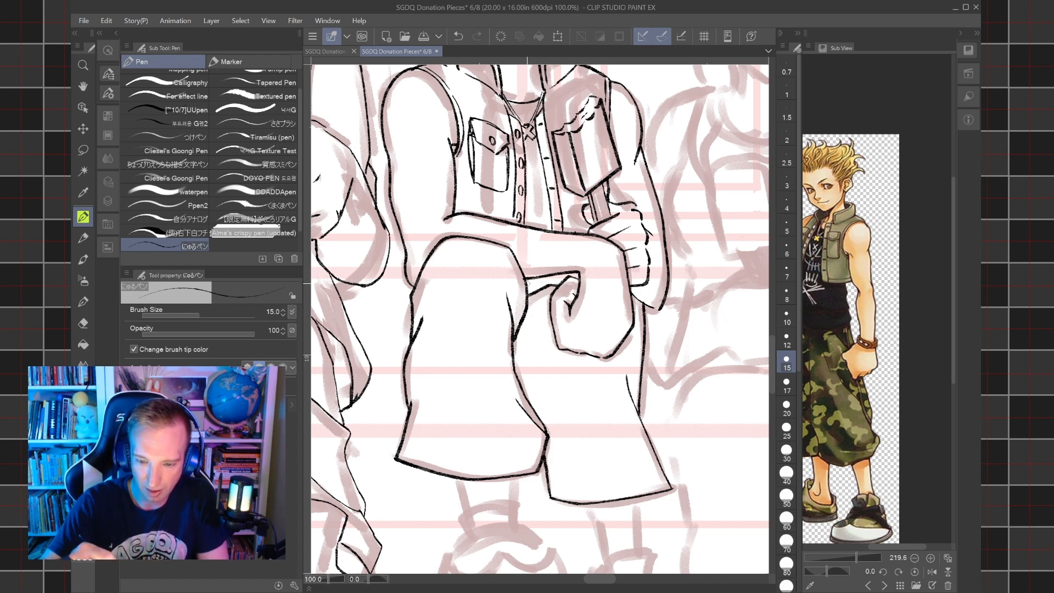
{"action": "left_click_drag", "start_coordinate": [531, 282], "coordinate": [560, 278]}
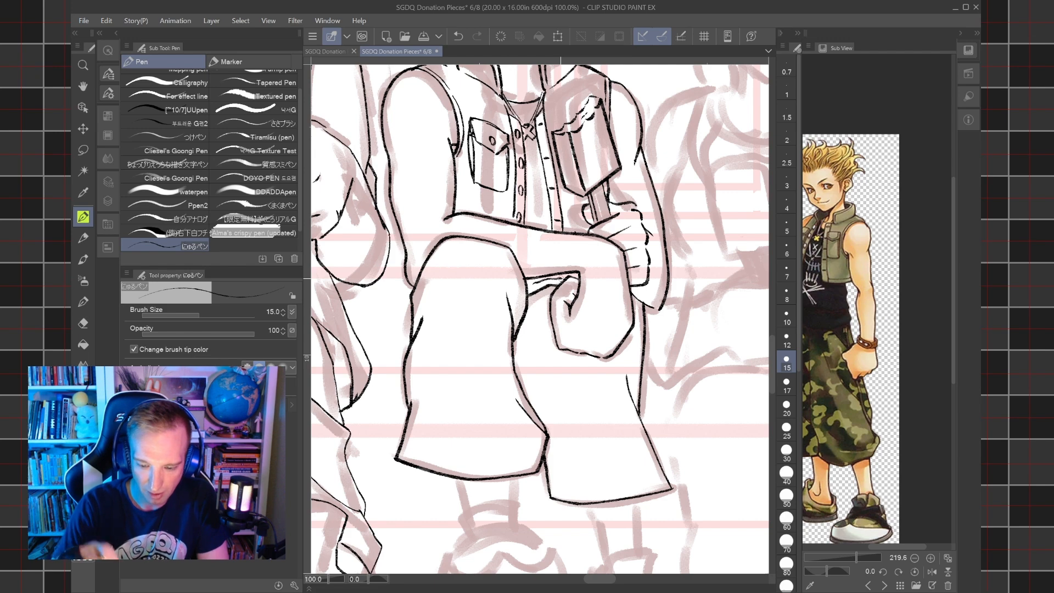
{"action": "key", "text": "ctrl+minus"}
{"action": "key", "text": "ctrl+minus"}
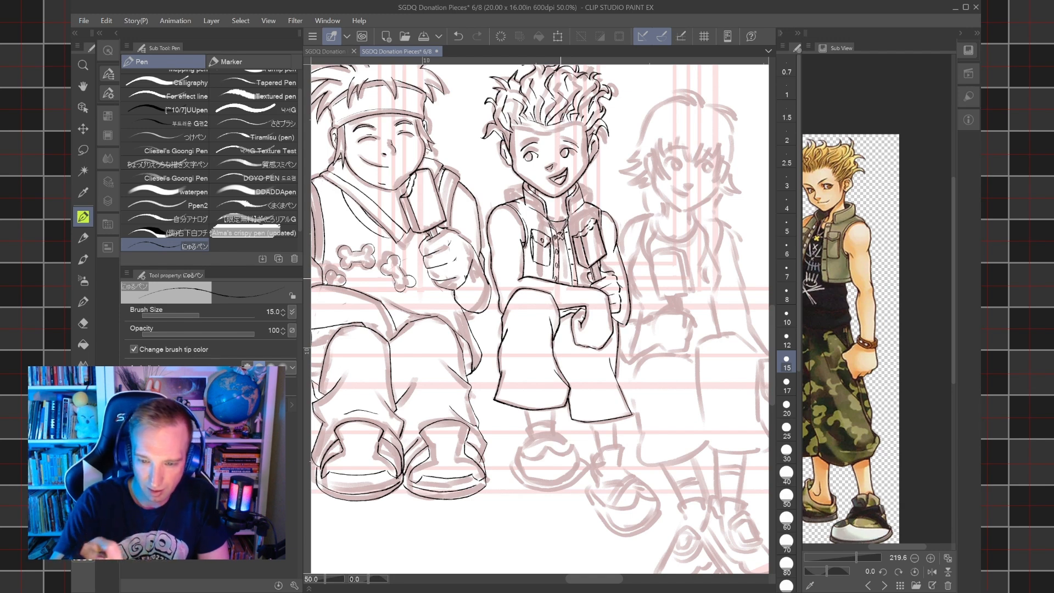
Ink both sides of the ankle below the front shorts leg and enlarge the reference image to 300 around the shoes.
{"action": "scroll", "coordinate": [533, 200], "scroll_direction": "up", "scroll_amount": 3}
{"action": "mouse_move", "coordinate": [549, 428]}
{"action": "left_mouse_down"}
{"action": "mouse_move", "coordinate": [533, 187]}
{"action": "mouse_move", "coordinate": [519, 152]}
{"action": "left_mouse_up"}
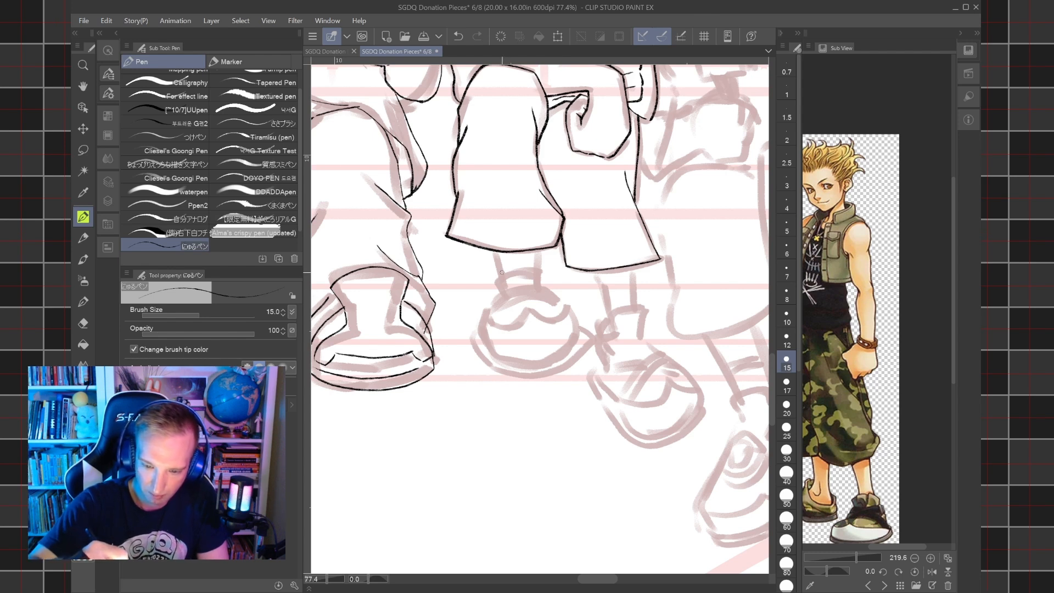
{"action": "left_click_drag", "start_coordinate": [503, 286], "coordinate": [493, 250]}
{"action": "left_click_drag", "start_coordinate": [534, 284], "coordinate": [538, 243]}
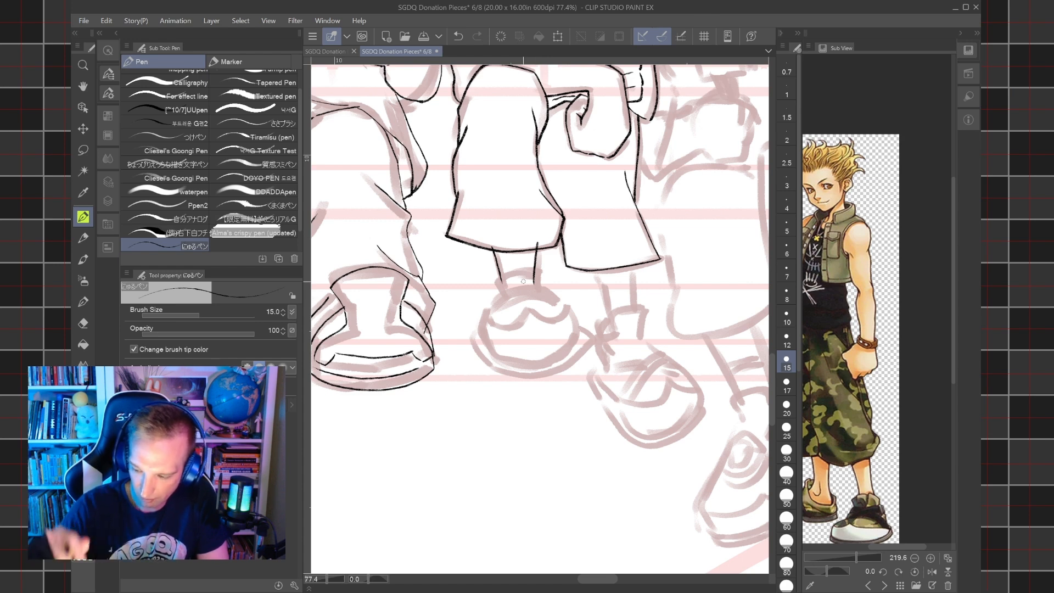
{"action": "left_click_drag", "start_coordinate": [857, 395], "coordinate": [901, 302]}
{"action": "scroll", "coordinate": [890, 413], "scroll_direction": "up", "scroll_amount": 1}
{"action": "mouse_move", "coordinate": [890, 413]}
{"action": "left_mouse_down"}
{"action": "mouse_move", "coordinate": [902, 401]}
{"action": "mouse_move", "coordinate": [884, 404]}
{"action": "left_mouse_up"}
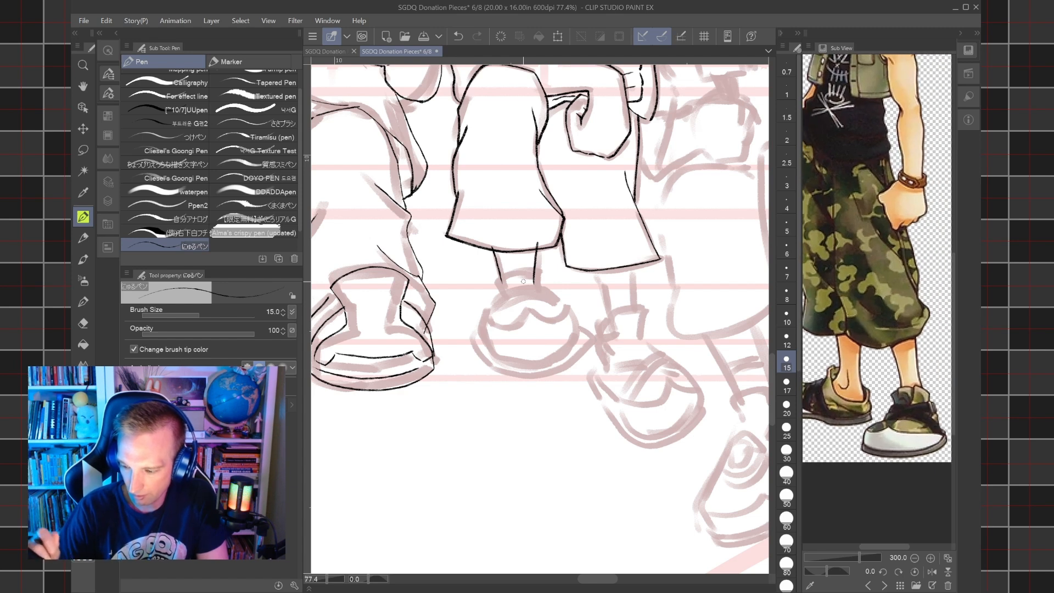
{"action": "mouse_move", "coordinate": [509, 298]}
{"action": "left_mouse_down"}
{"action": "mouse_move", "coordinate": [519, 269]}
{"action": "mouse_move", "coordinate": [544, 273]}
{"action": "mouse_move", "coordinate": [541, 291]}
{"action": "left_mouse_up"}
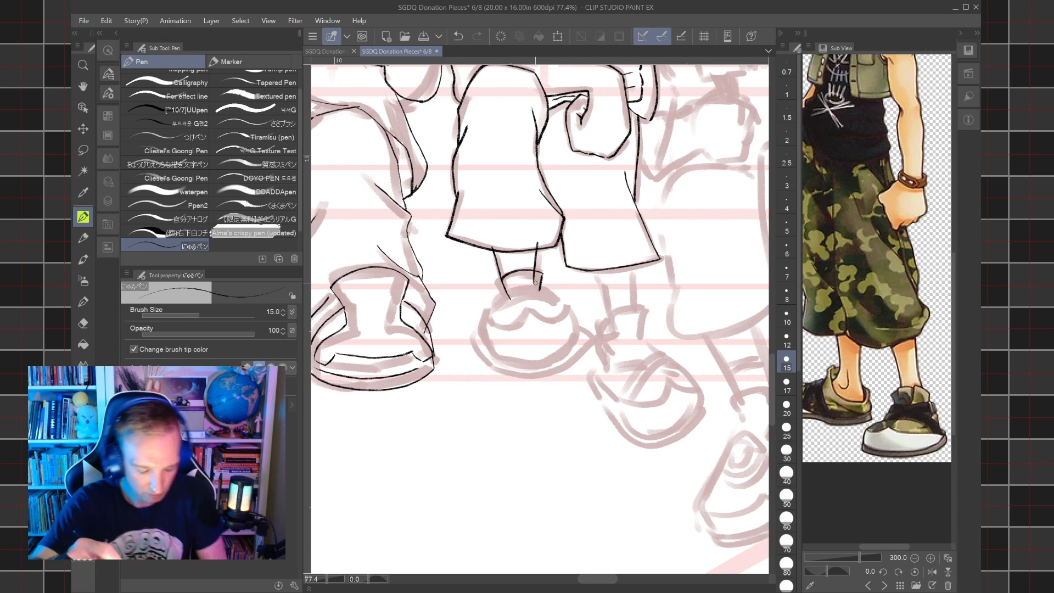
{"action": "key", "text": "ctrl+z"}
{"action": "key", "text": "ctrl+z"}
{"action": "scroll", "coordinate": [497, 298], "scroll_direction": "up", "scroll_amount": 5}
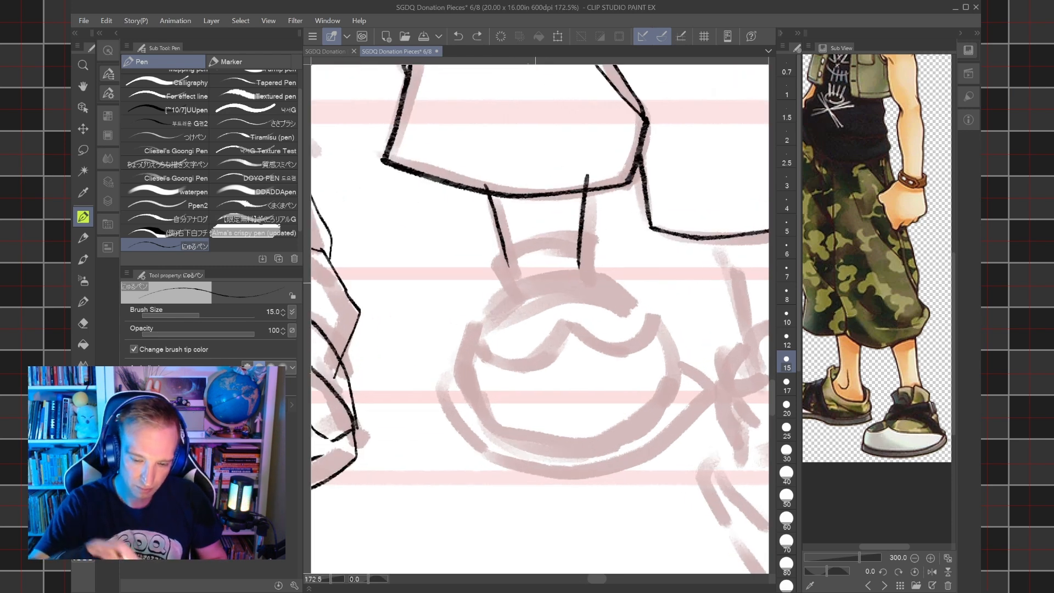
{"action": "left_click_drag", "start_coordinate": [526, 304], "coordinate": [502, 255]}
{"action": "mouse_move", "coordinate": [502, 258]}
{"action": "left_mouse_down"}
{"action": "mouse_move", "coordinate": [561, 245]}
{"action": "mouse_move", "coordinate": [597, 252]}
{"action": "left_mouse_up"}
{"action": "left_click_drag", "start_coordinate": [597, 254], "coordinate": [587, 286]}
{"action": "left_click_drag", "start_coordinate": [514, 314], "coordinate": [505, 273]}
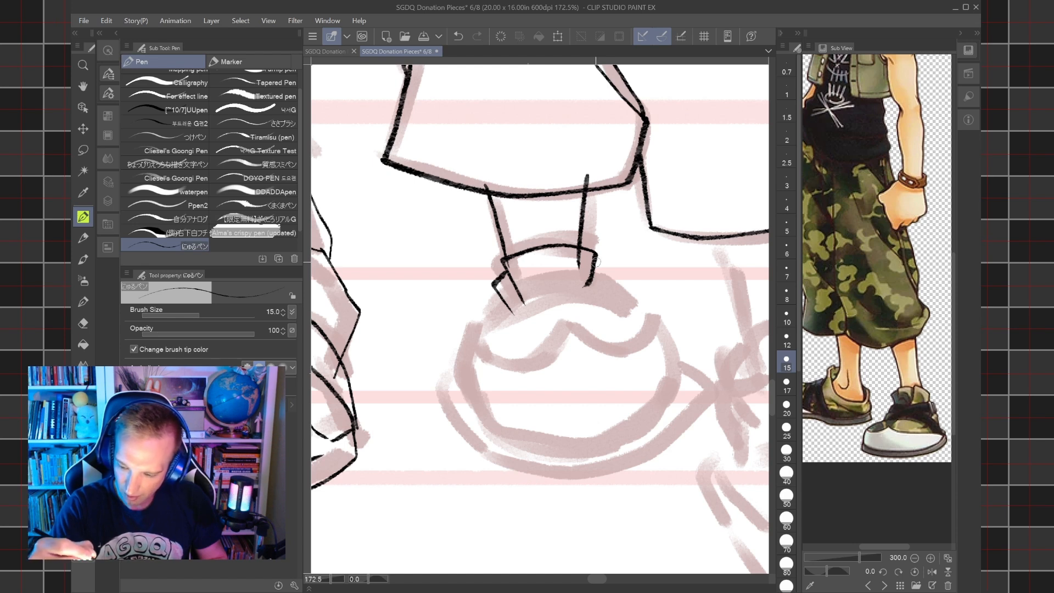
{"action": "key", "text": "ctrl+z"}
{"action": "key", "text": "ctrl+z"}
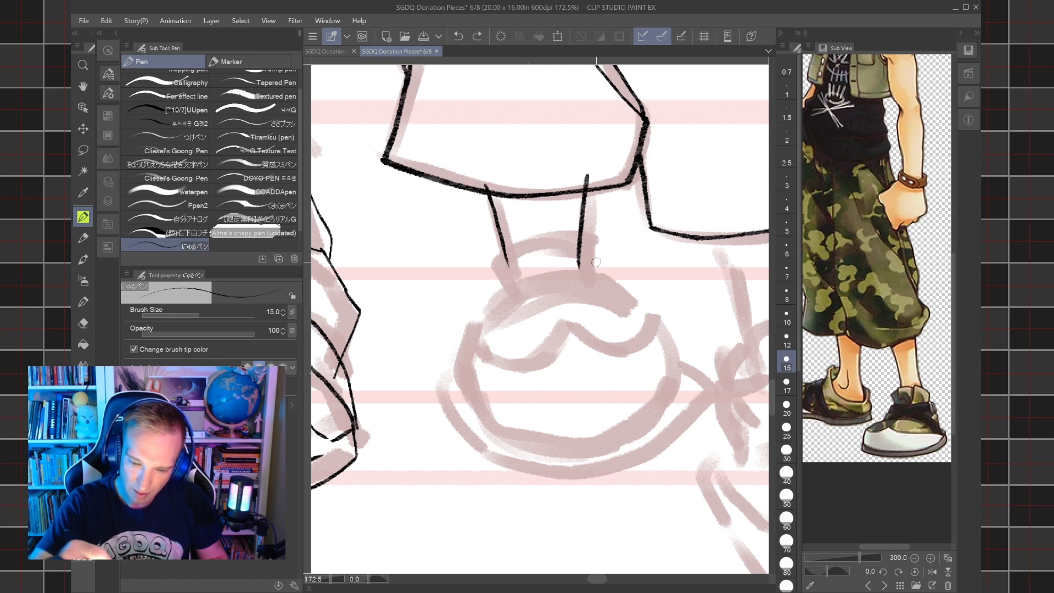
Extend the ankle line down into the shoe and ink the short collar curve beside it at size 15.
{"action": "mouse_move", "coordinate": [576, 302]}
{"action": "left_mouse_down"}
{"action": "mouse_move", "coordinate": [580, 269]}
{"action": "mouse_move", "coordinate": [607, 256]}
{"action": "mouse_move", "coordinate": [616, 267]}
{"action": "left_mouse_up"}
{"action": "left_click_drag", "start_coordinate": [538, 306], "coordinate": [490, 254]}
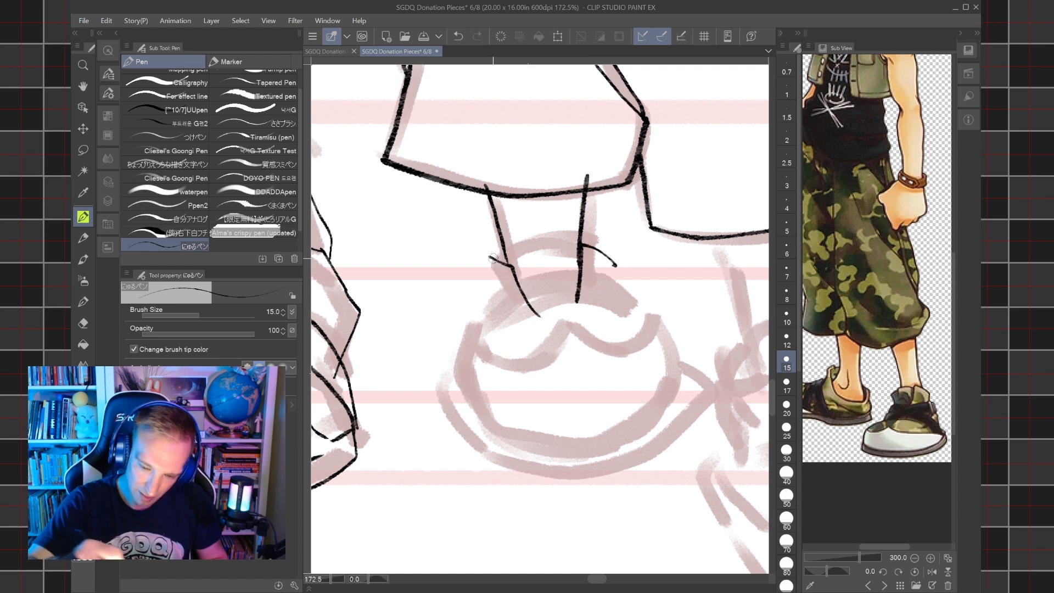
{"action": "key", "text": "ctrl+z"}
{"action": "mouse_move", "coordinate": [543, 316]}
{"action": "left_mouse_down"}
{"action": "mouse_move", "coordinate": [522, 282]}
{"action": "mouse_move", "coordinate": [494, 277]}
{"action": "mouse_move", "coordinate": [491, 287]}
{"action": "left_mouse_up"}
{"action": "key", "text": "ctrl+z"}
{"action": "mouse_move", "coordinate": [544, 318]}
{"action": "left_mouse_down"}
{"action": "mouse_move", "coordinate": [514, 256]}
{"action": "mouse_move", "coordinate": [491, 273]}
{"action": "left_mouse_up"}
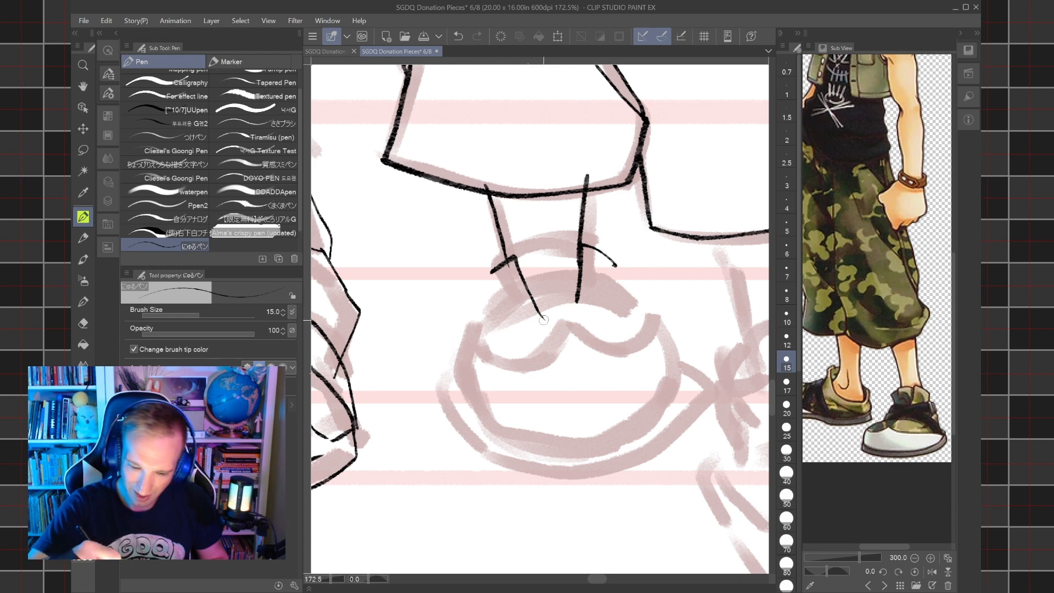
{"action": "left_click_drag", "start_coordinate": [546, 328], "coordinate": [506, 273]}
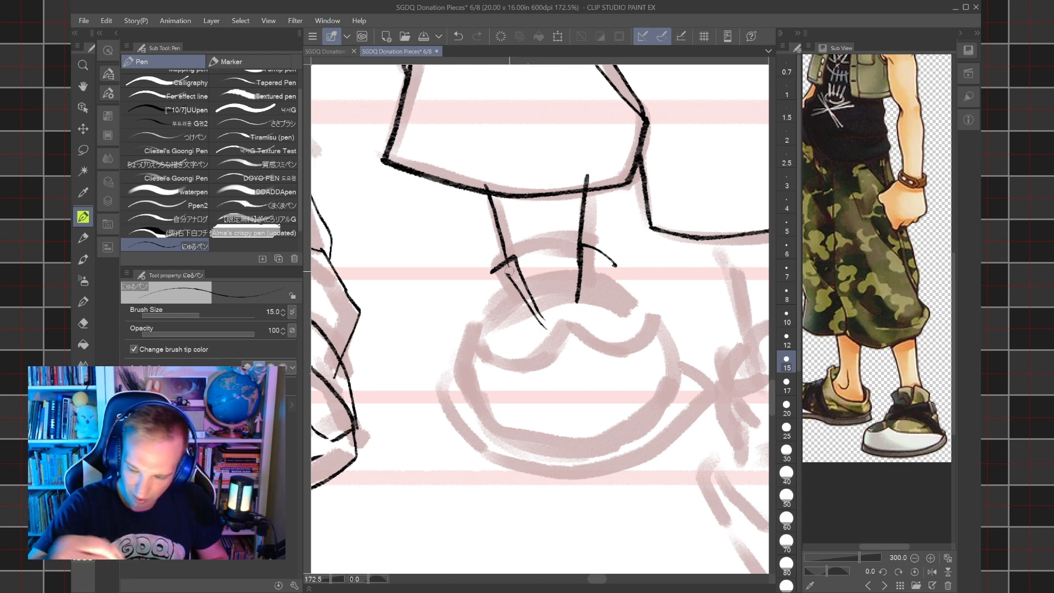
{"action": "key", "text": "ctrl+z"}
{"action": "mouse_move", "coordinate": [546, 330]}
{"action": "left_mouse_down"}
{"action": "mouse_move", "coordinate": [500, 254]}
{"action": "mouse_move", "coordinate": [527, 229]}
{"action": "mouse_move", "coordinate": [574, 234]}
{"action": "left_mouse_up"}
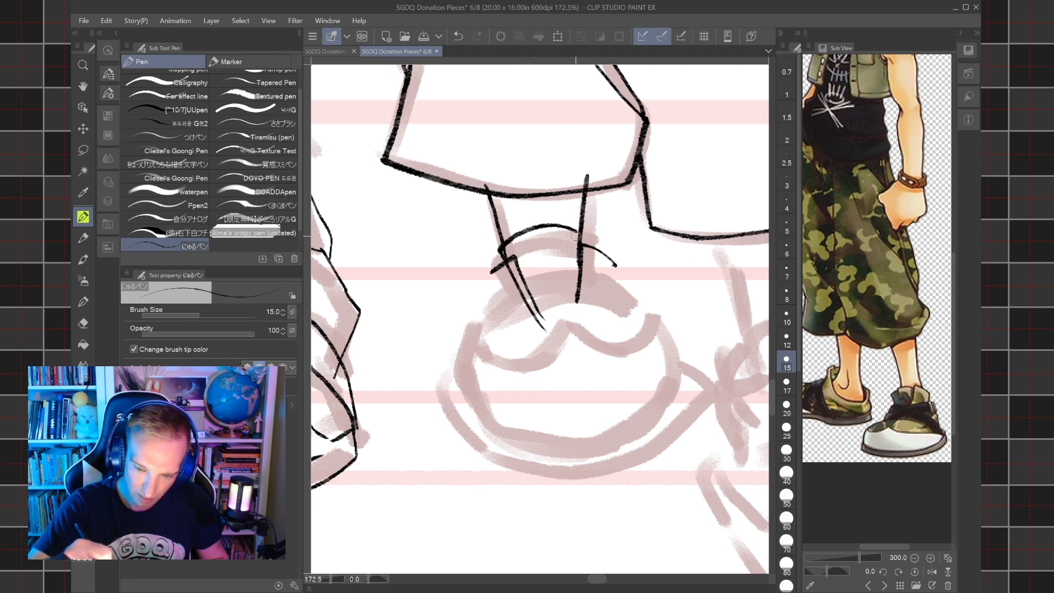
{"action": "key", "text": "ctrl+z"}
Ink the shoe collar's arched opening around the ankle, with the flap on one side and the line down the other side.
{"action": "key", "text": "ctrl+z"}
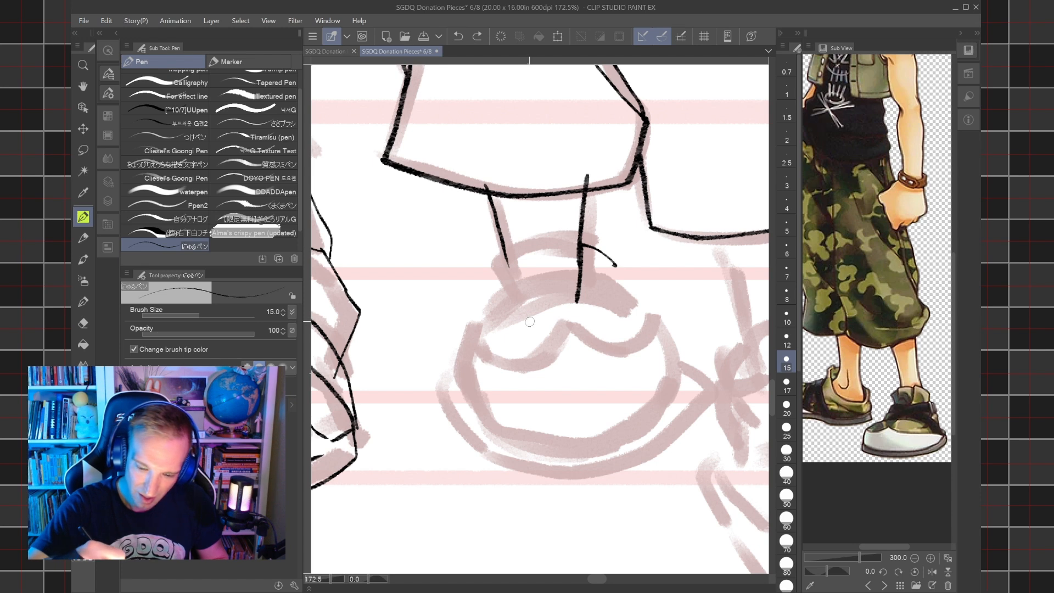
{"action": "mouse_move", "coordinate": [514, 306]}
{"action": "left_mouse_down"}
{"action": "mouse_move", "coordinate": [490, 269]}
{"action": "mouse_move", "coordinate": [511, 252]}
{"action": "left_mouse_up"}
{"action": "mouse_move", "coordinate": [529, 300]}
{"action": "left_mouse_down"}
{"action": "mouse_move", "coordinate": [490, 248]}
{"action": "mouse_move", "coordinate": [526, 225]}
{"action": "left_mouse_up"}
{"action": "key", "text": "ctrl+z"}
{"action": "key", "text": "ctrl+z"}
{"action": "mouse_move", "coordinate": [528, 303]}
{"action": "left_mouse_down"}
{"action": "mouse_move", "coordinate": [492, 251]}
{"action": "mouse_move", "coordinate": [528, 226]}
{"action": "mouse_move", "coordinate": [557, 223]}
{"action": "mouse_move", "coordinate": [594, 242]}
{"action": "mouse_move", "coordinate": [585, 304]}
{"action": "left_mouse_up"}
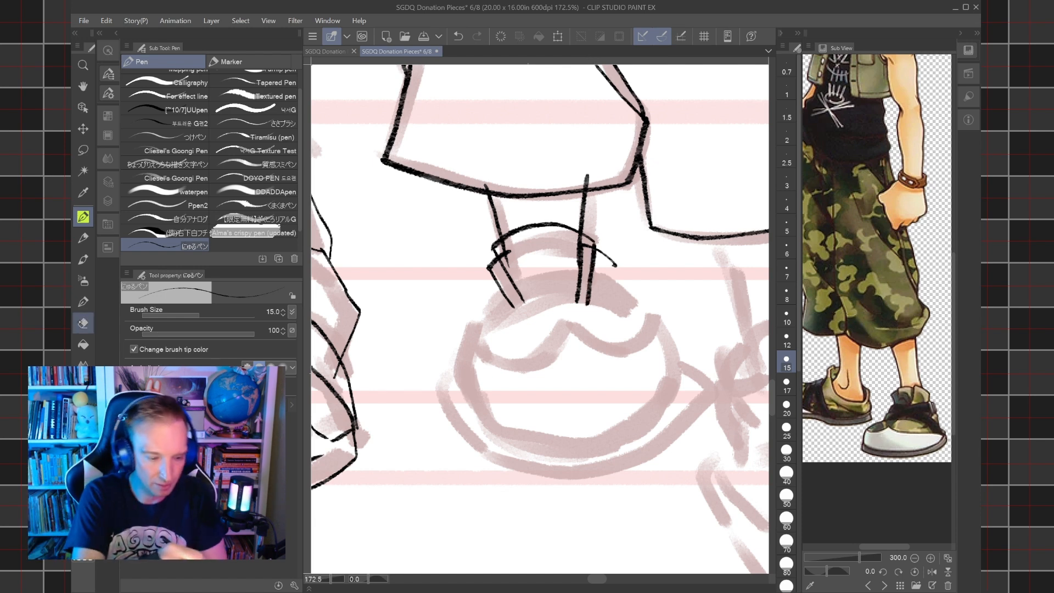
Erase the lower part of the ankle line where it runs inside the shoe collar.
{"action": "key", "text": "e"}
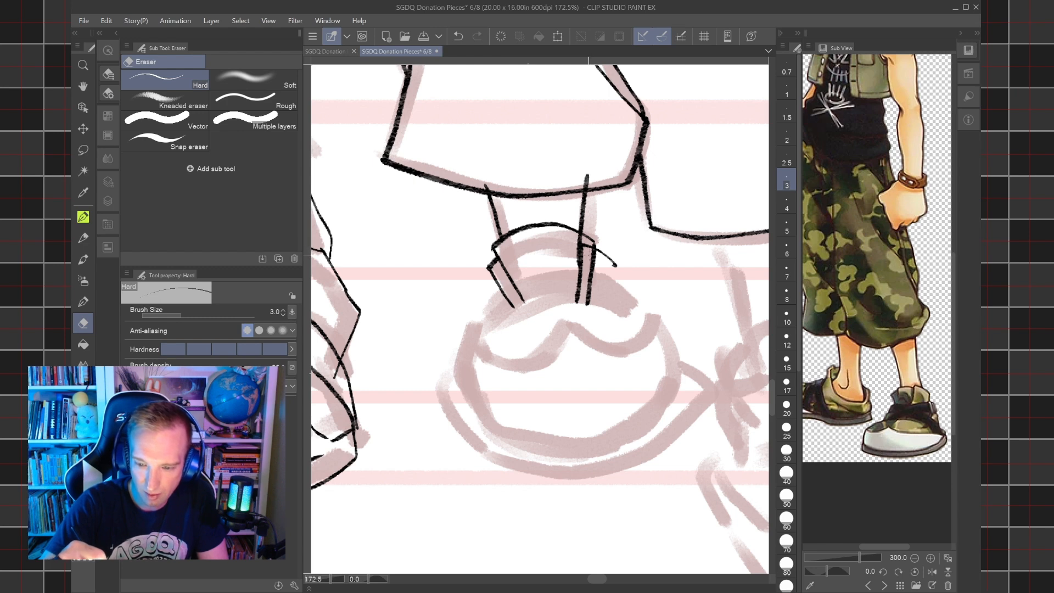
{"action": "left_click_drag", "start_coordinate": [593, 258], "coordinate": [587, 305]}
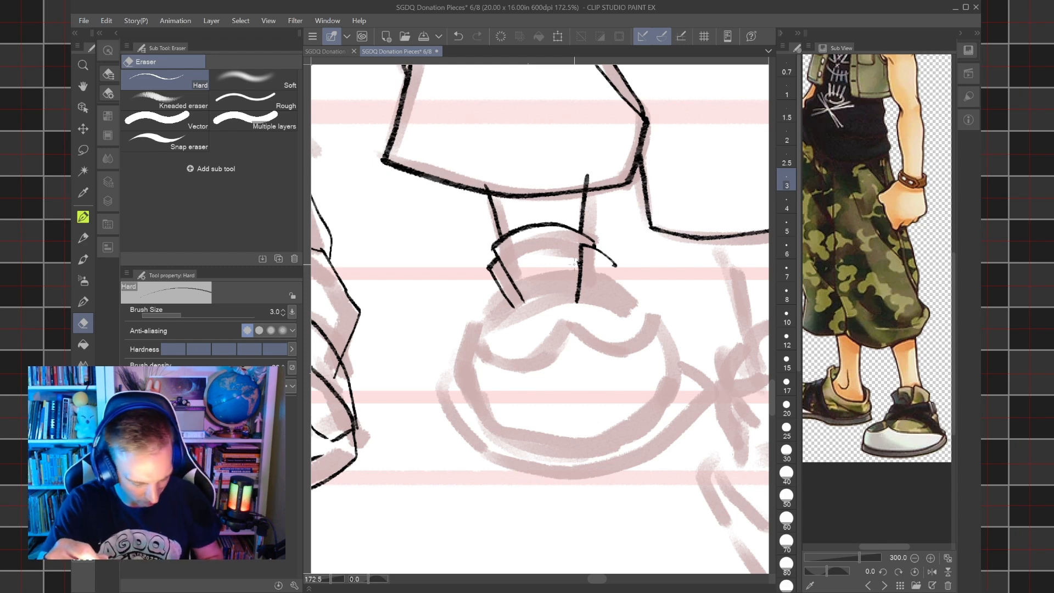
{"action": "key", "text": "ctrl+z"}
{"action": "key", "text": "ctrl+z"}
{"action": "key", "text": "ctrl+z"}
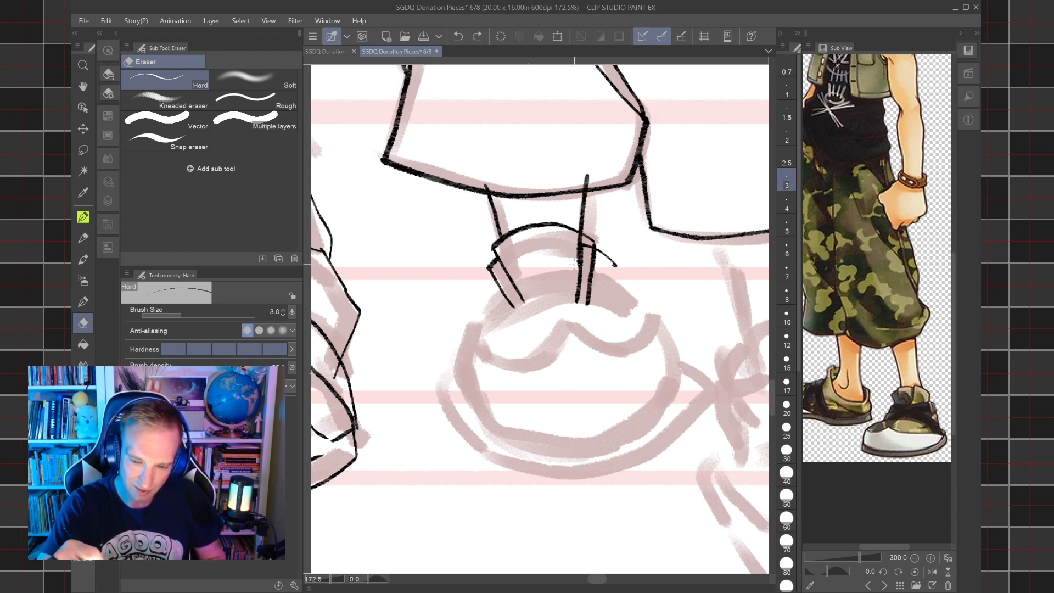
{"action": "left_click_drag", "start_coordinate": [576, 240], "coordinate": [579, 265]}
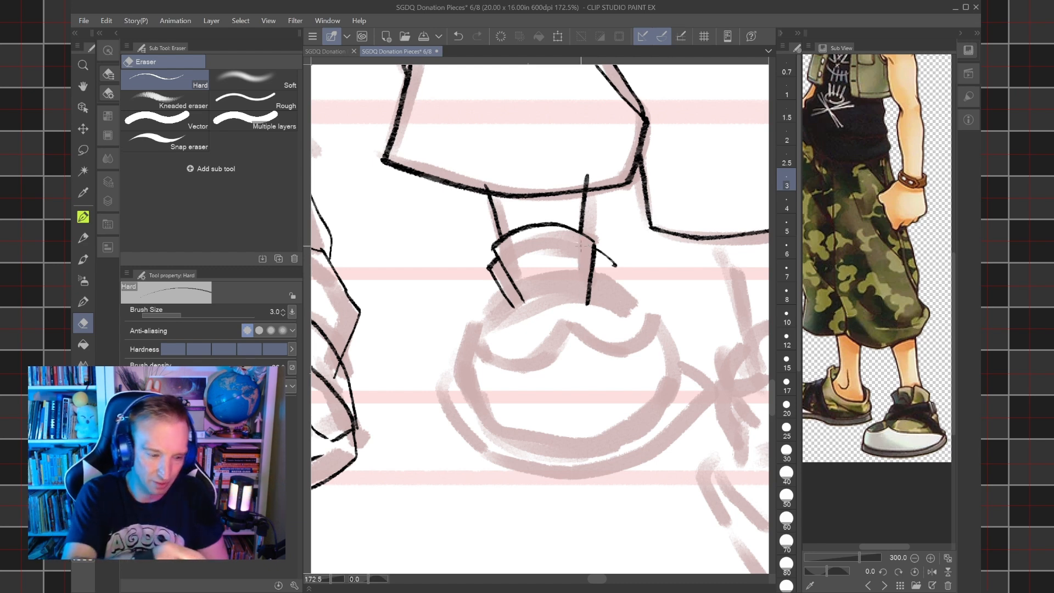
Ink the collar's short outer side edge and the short line leading from the opposite flap into the shoe.
{"action": "key", "text": "p"}
{"action": "left_click_drag", "start_coordinate": [615, 265], "coordinate": [613, 285]}
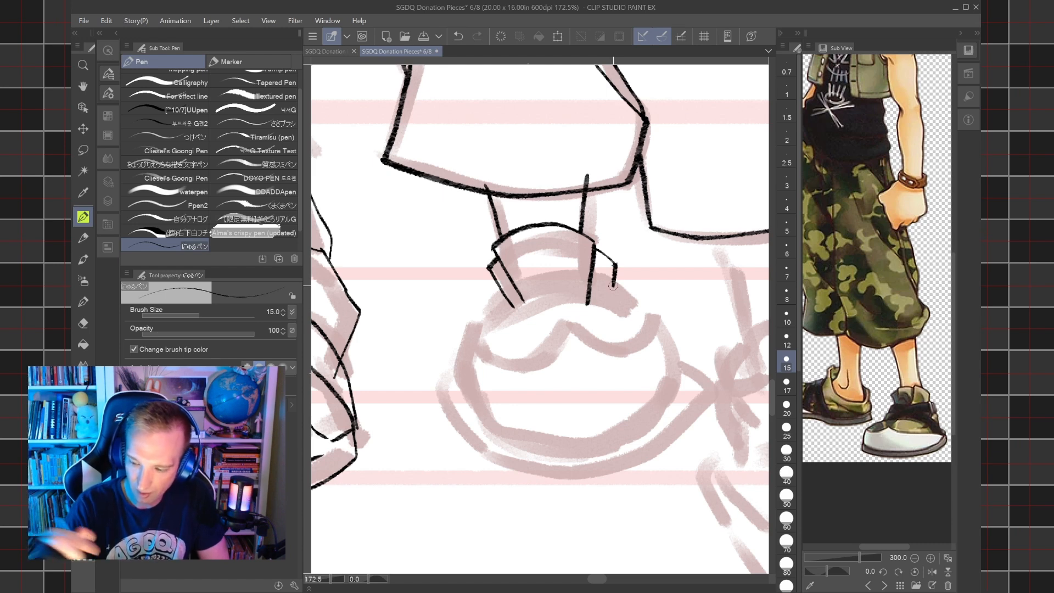
{"action": "left_click_drag", "start_coordinate": [508, 304], "coordinate": [487, 331]}
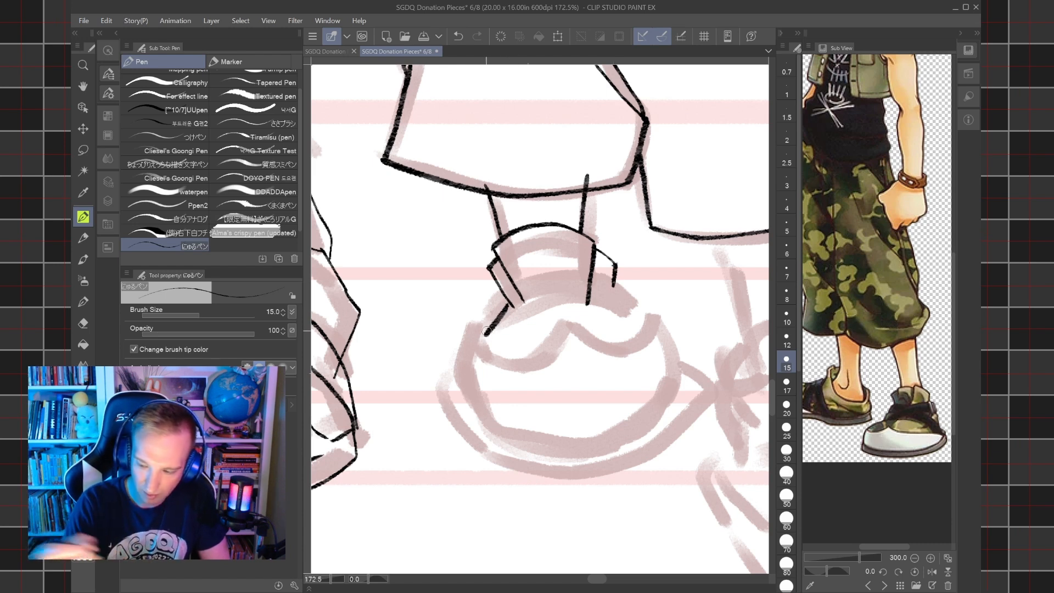
Try inking both flaring sides of the shoe and the curved front edge that joins them at size 15.
{"action": "left_click_drag", "start_coordinate": [613, 286], "coordinate": [643, 336]}
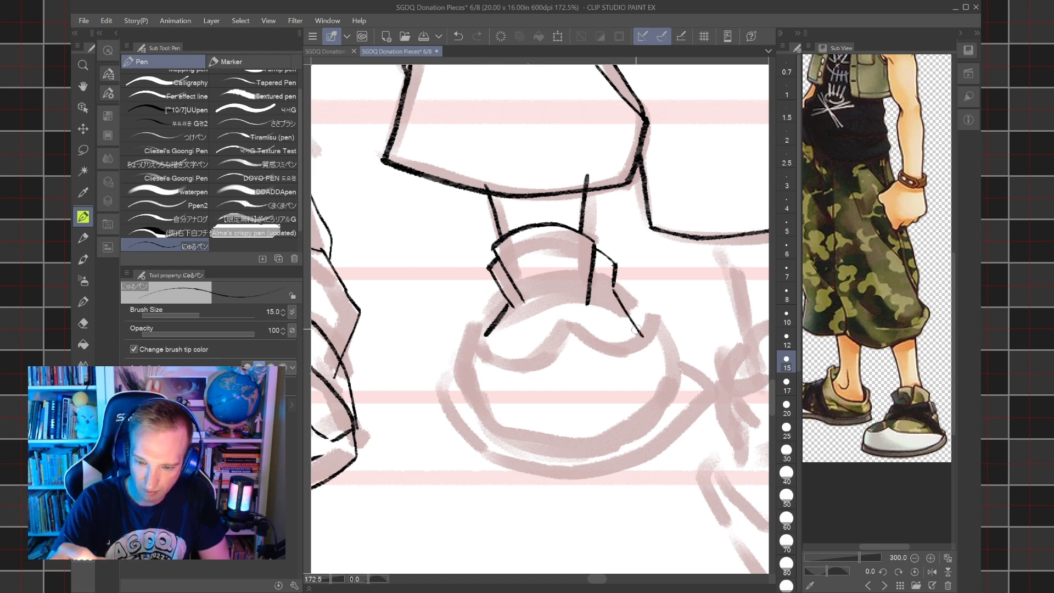
{"action": "left_click_drag", "start_coordinate": [486, 333], "coordinate": [451, 406]}
{"action": "left_click_drag", "start_coordinate": [643, 336], "coordinate": [680, 406]}
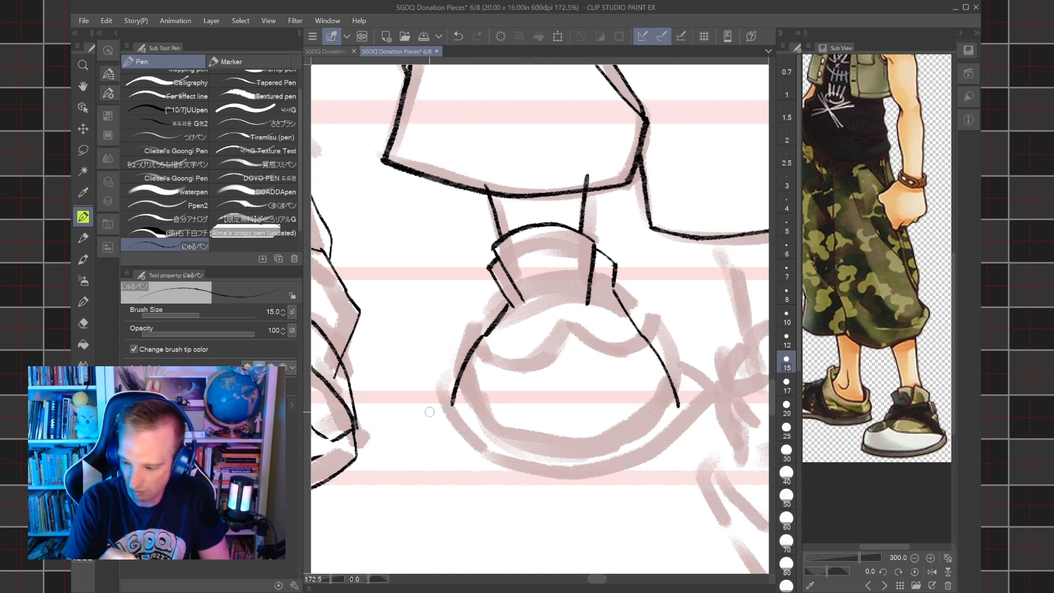
{"action": "mouse_move", "coordinate": [452, 407]}
{"action": "left_mouse_down"}
{"action": "mouse_move", "coordinate": [496, 452]}
{"action": "mouse_move", "coordinate": [573, 466]}
{"action": "mouse_move", "coordinate": [643, 441]}
{"action": "mouse_move", "coordinate": [681, 403]}
{"action": "left_mouse_up"}
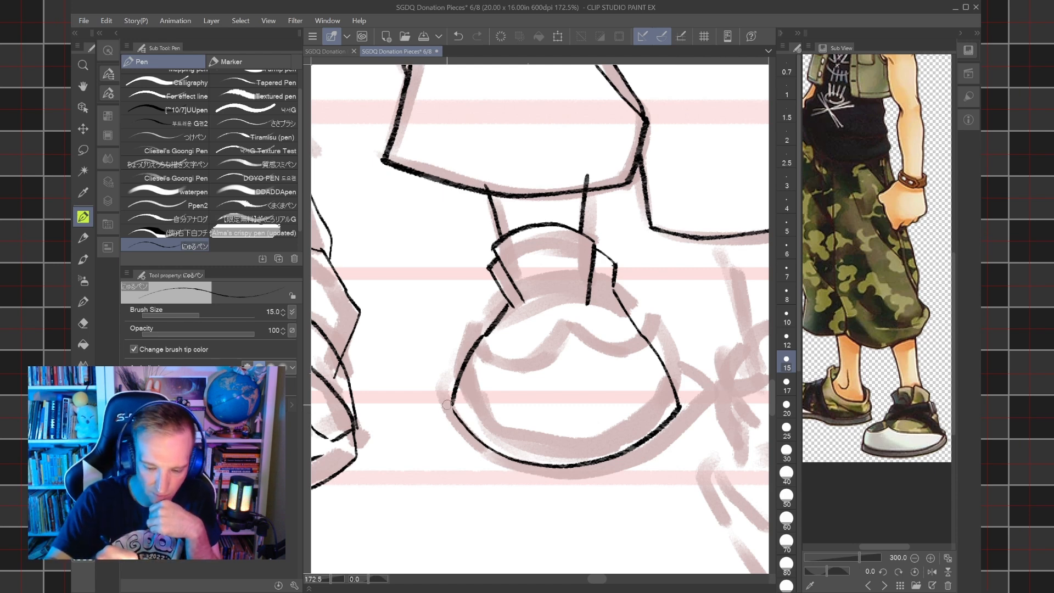
Try inking a second curve around the front of the shoe to give the sole its thickness.
{"action": "mouse_move", "coordinate": [447, 421]}
{"action": "left_mouse_down"}
{"action": "mouse_move", "coordinate": [452, 404]}
{"action": "mouse_move", "coordinate": [473, 449]}
{"action": "mouse_move", "coordinate": [501, 467]}
{"action": "mouse_move", "coordinate": [488, 353]}
{"action": "mouse_move", "coordinate": [534, 302]}
{"action": "left_mouse_up"}
{"action": "key", "text": "ctrl+z"}
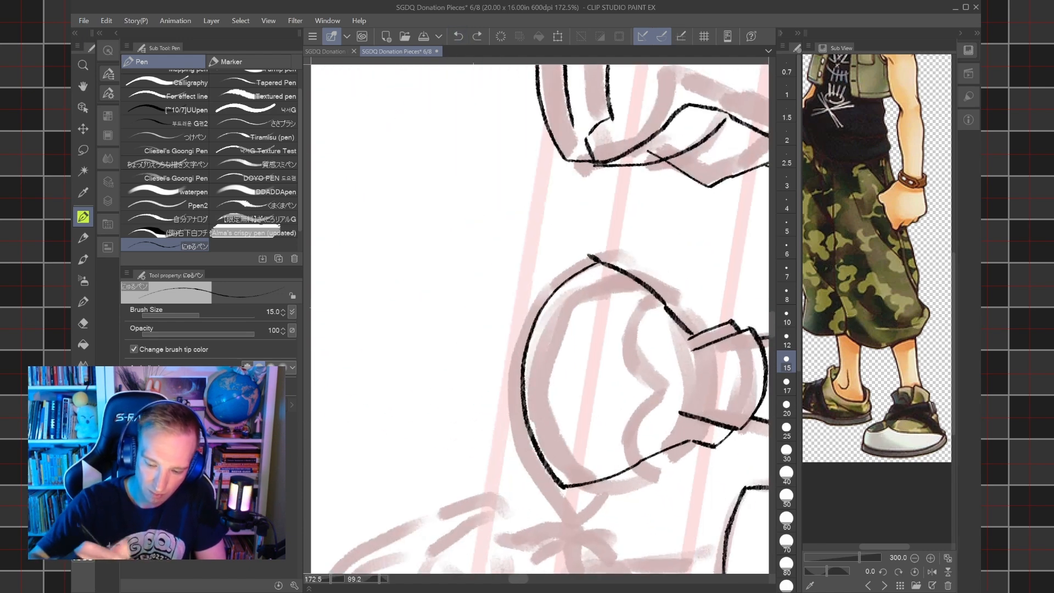
{"action": "mouse_move", "coordinate": [544, 482]}
{"action": "left_mouse_down"}
{"action": "mouse_move", "coordinate": [511, 409]}
{"action": "mouse_move", "coordinate": [508, 340]}
{"action": "mouse_move", "coordinate": [552, 281]}
{"action": "mouse_move", "coordinate": [593, 257]}
{"action": "mouse_move", "coordinate": [553, 261]}
{"action": "mouse_move", "coordinate": [540, 275]}
{"action": "left_mouse_up"}
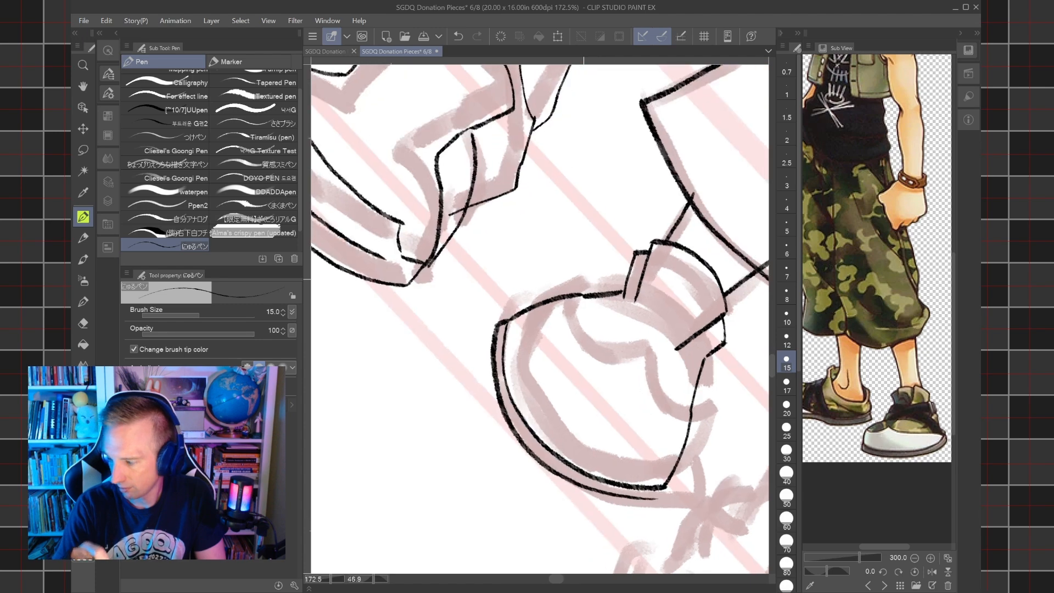
{"action": "left_click_drag", "start_coordinate": [634, 444], "coordinate": [609, 401]}
{"action": "scroll", "coordinate": [608, 401], "scroll_direction": "up", "scroll_amount": 1}
{"action": "mouse_move", "coordinate": [639, 465]}
{"action": "left_mouse_down"}
{"action": "mouse_move", "coordinate": [643, 450]}
{"action": "mouse_move", "coordinate": [690, 449]}
{"action": "left_mouse_up"}
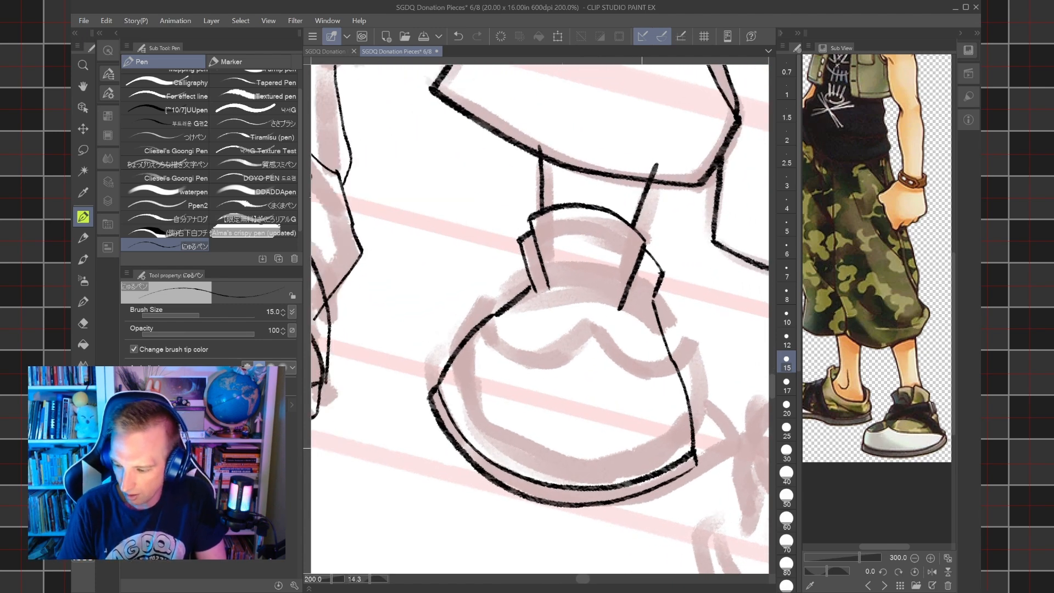
Try inking the toe cap's edge at size 12 as two curves meeting in a point across the shoe.
{"action": "key", "text": "bracketleft"}
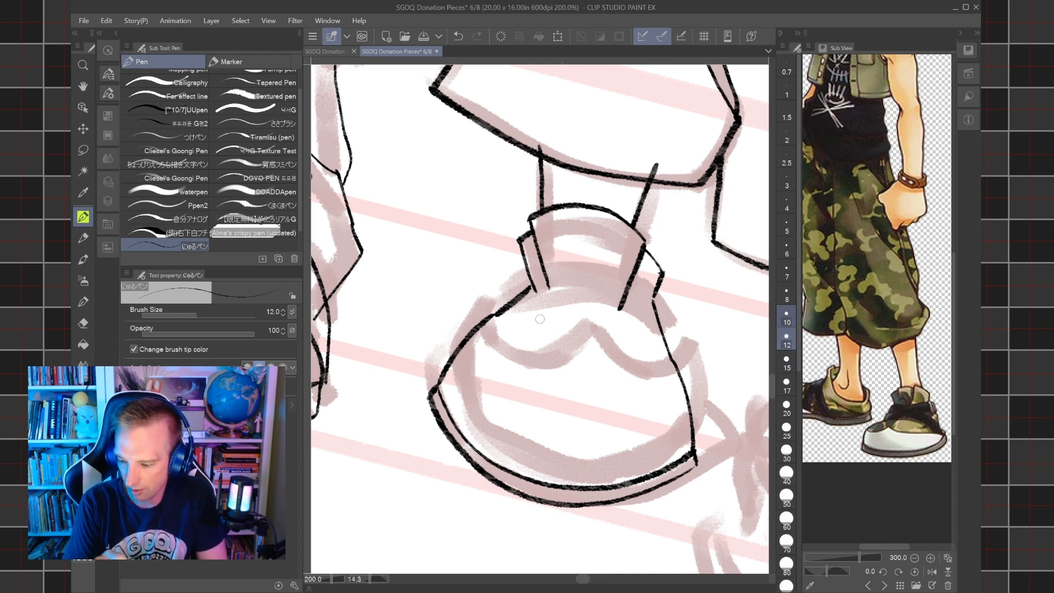
{"action": "left_click_drag", "start_coordinate": [553, 424], "coordinate": [594, 411]}
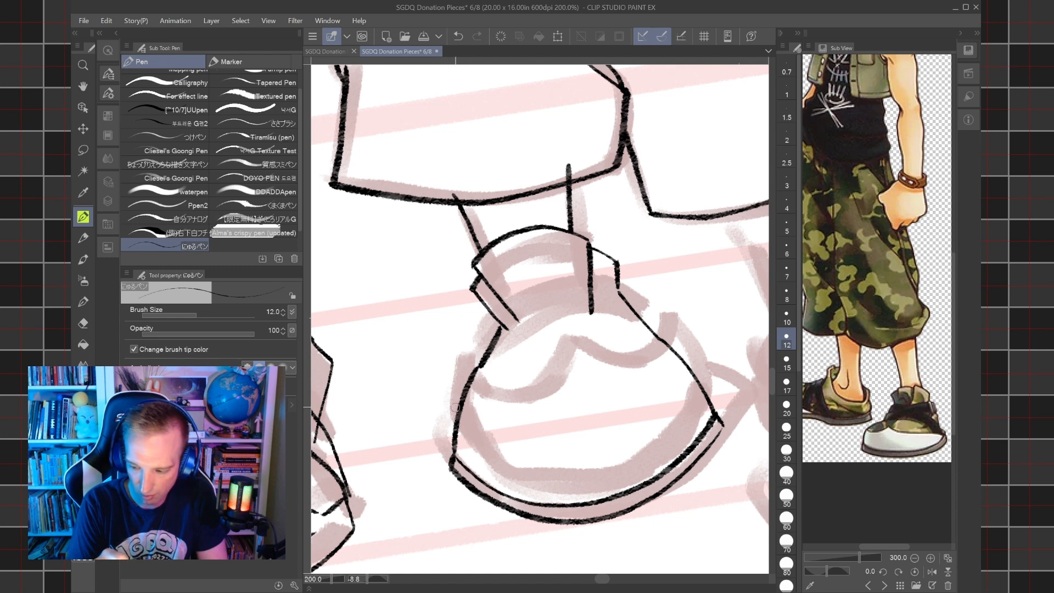
{"action": "mouse_move", "coordinate": [463, 415]}
{"action": "left_mouse_down"}
{"action": "mouse_move", "coordinate": [478, 427]}
{"action": "mouse_move", "coordinate": [557, 428]}
{"action": "mouse_move", "coordinate": [593, 403]}
{"action": "mouse_move", "coordinate": [630, 410]}
{"action": "mouse_move", "coordinate": [679, 394]}
{"action": "mouse_move", "coordinate": [695, 373]}
{"action": "left_mouse_up"}
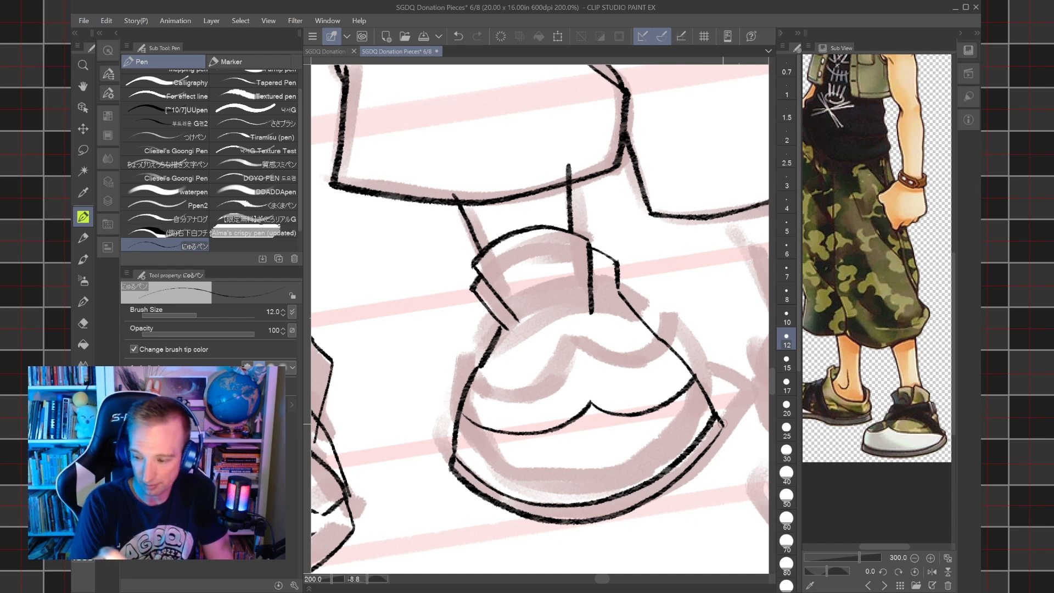
Try inking a curved band across the shoe just below the collar, with short lines closing its ends.
{"action": "left_click_drag", "start_coordinate": [475, 379], "coordinate": [631, 313]}
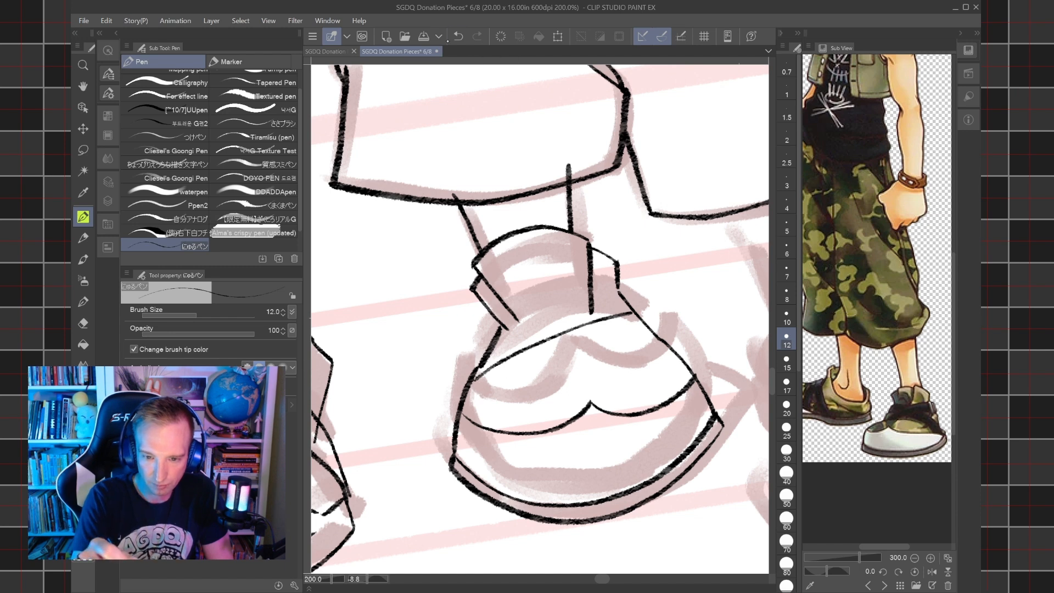
{"action": "key", "text": "ctrl+z"}
{"action": "mouse_move", "coordinate": [473, 380]}
{"action": "left_mouse_down"}
{"action": "mouse_move", "coordinate": [545, 348]}
{"action": "mouse_move", "coordinate": [641, 329]}
{"action": "left_mouse_up"}
{"action": "mouse_move", "coordinate": [495, 345]}
{"action": "left_mouse_down"}
{"action": "mouse_move", "coordinate": [624, 305]}
{"action": "mouse_move", "coordinate": [658, 331]}
{"action": "left_mouse_up"}
{"action": "left_click_drag", "start_coordinate": [471, 385], "coordinate": [483, 347]}
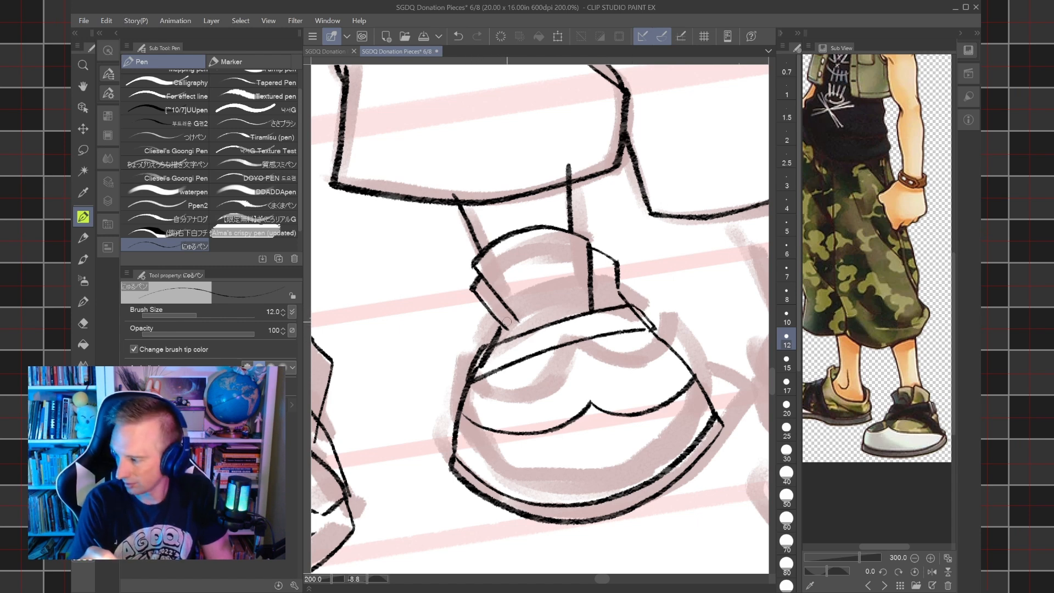
{"action": "mouse_move", "coordinate": [483, 345]}
{"action": "left_mouse_down"}
{"action": "mouse_move", "coordinate": [494, 327]}
{"action": "mouse_move", "coordinate": [549, 325]}
{"action": "mouse_move", "coordinate": [674, 352]}
{"action": "left_mouse_up"}
{"action": "left_click", "coordinate": [458, 36]}
{"action": "left_click", "coordinate": [458, 36]}
{"action": "left_click", "coordinate": [458, 36]}
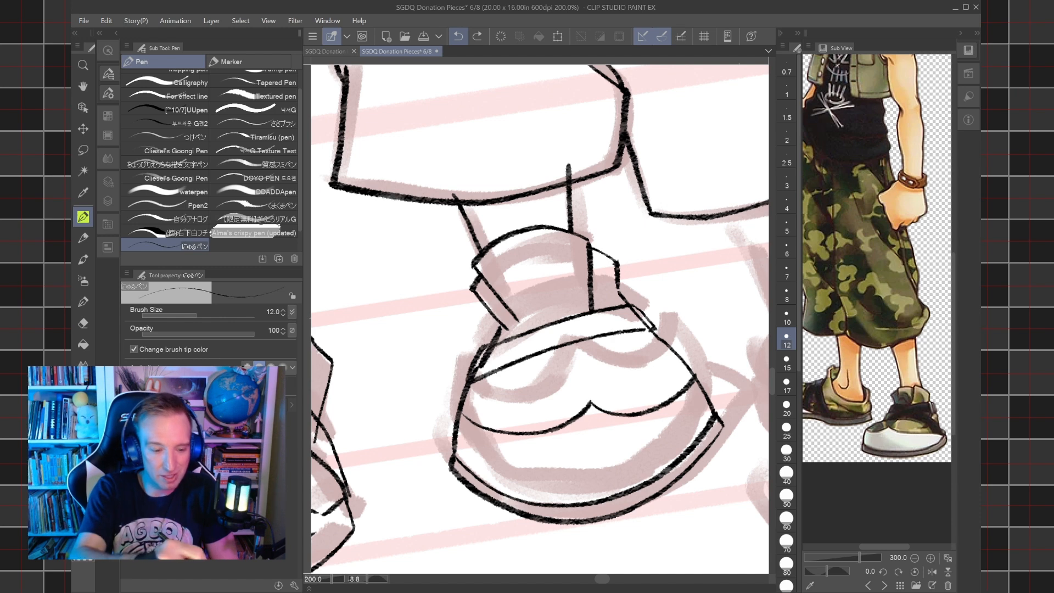
Erase the old shoe outline inside both ends of the band with the hard eraser.
{"action": "key", "text": "e"}
{"action": "mouse_move", "coordinate": [489, 356]}
{"action": "left_mouse_down"}
{"action": "mouse_move", "coordinate": [483, 363]}
{"action": "mouse_move", "coordinate": [487, 351]}
{"action": "left_mouse_up"}
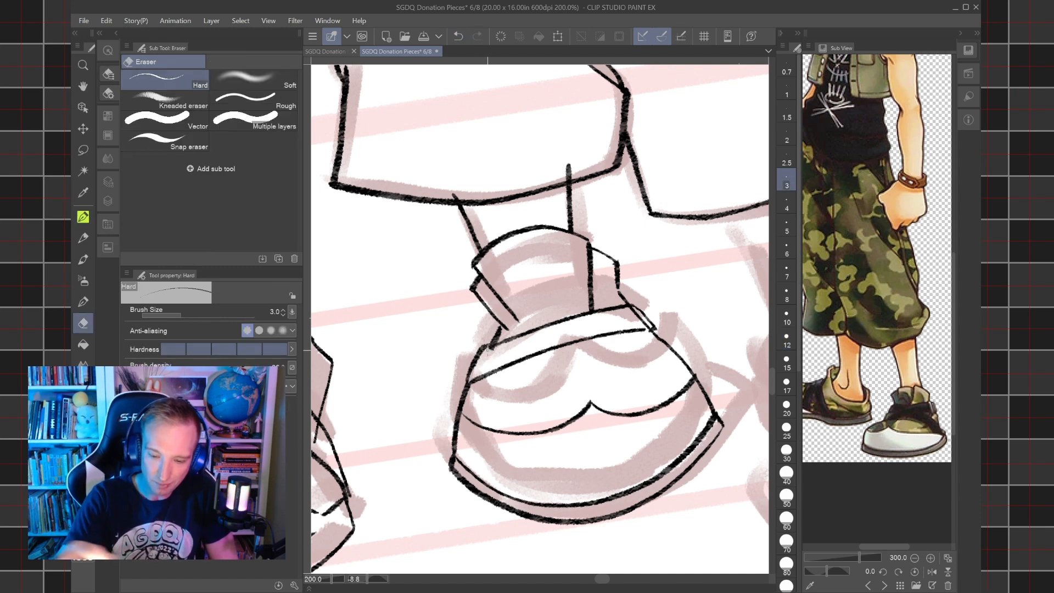
{"action": "left_click_drag", "start_coordinate": [637, 317], "coordinate": [638, 316]}
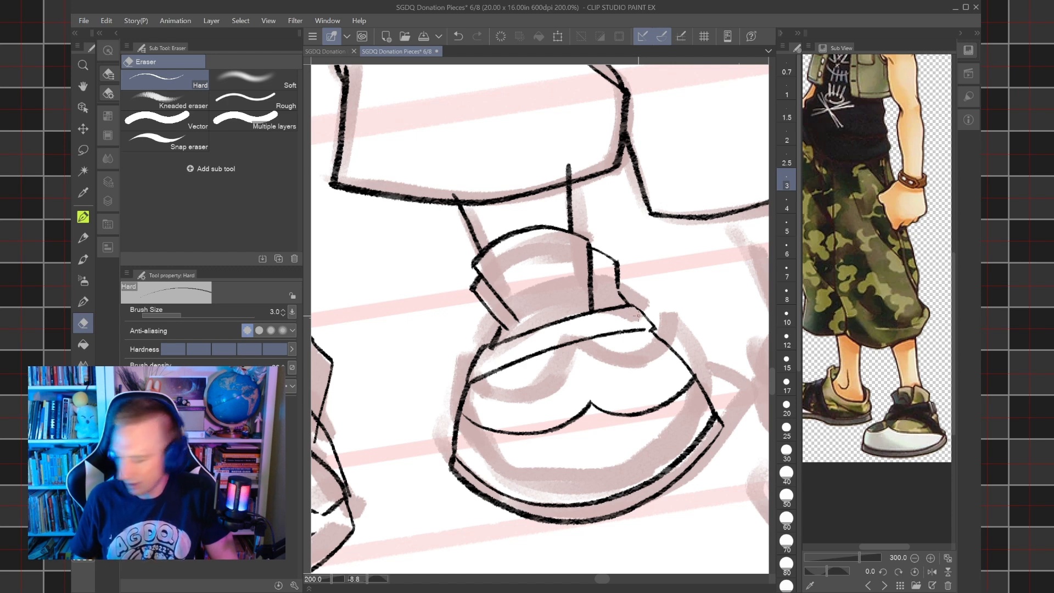
{"action": "key", "text": "p"}
{"action": "left_click_drag", "start_coordinate": [632, 418], "coordinate": [671, 348]}
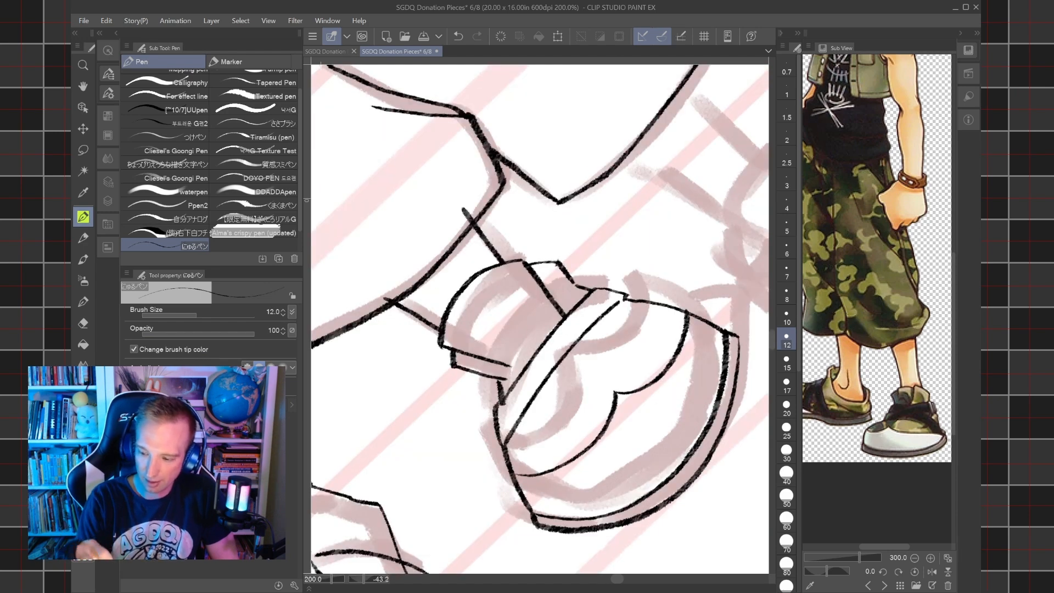
{"action": "left_click_drag", "start_coordinate": [631, 247], "coordinate": [653, 290]}
{"action": "left_click_drag", "start_coordinate": [632, 340], "coordinate": [558, 357]}
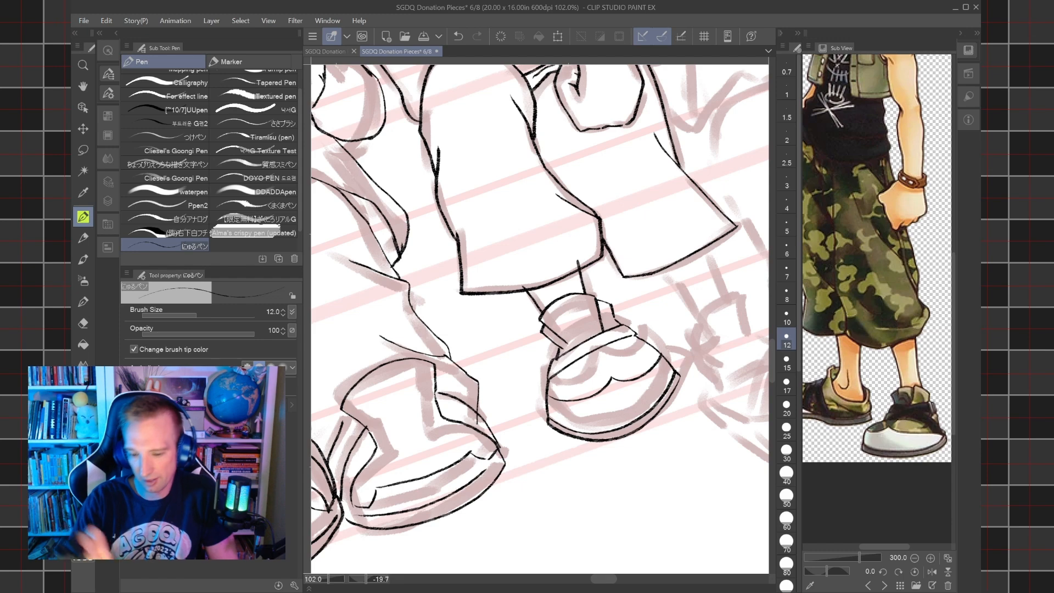
{"action": "key", "text": "ctrl+plus"}
{"action": "key", "text": "ctrl+plus"}
{"action": "left_click_drag", "start_coordinate": [631, 308], "coordinate": [582, 312]}
{"action": "key", "text": "ctrl+minus"}
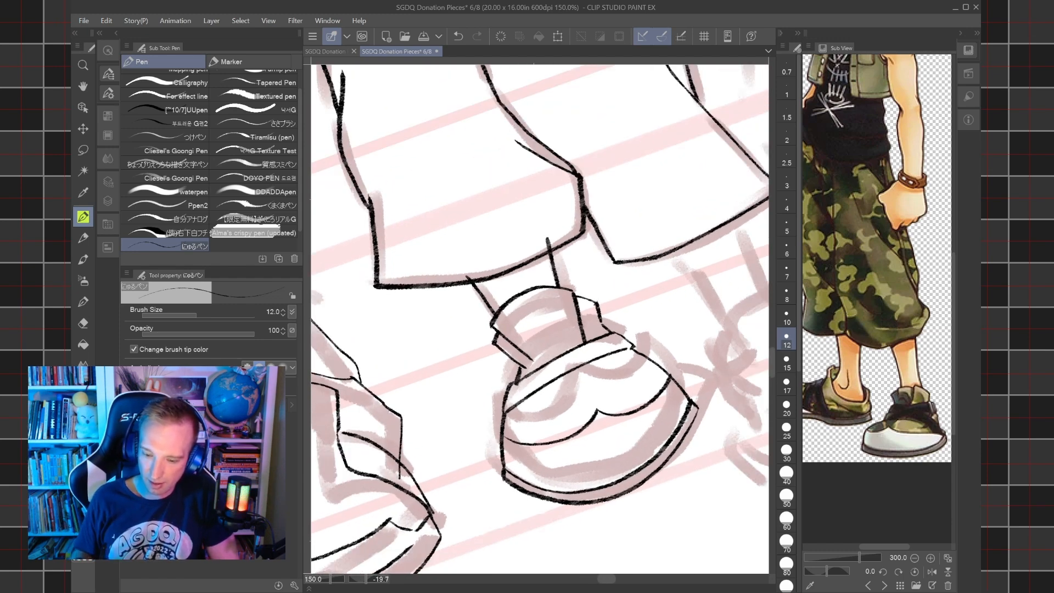
Erase the inked shoe body below the collar, including its sides, sole, toe cap line and band.
{"action": "key", "text": "e"}
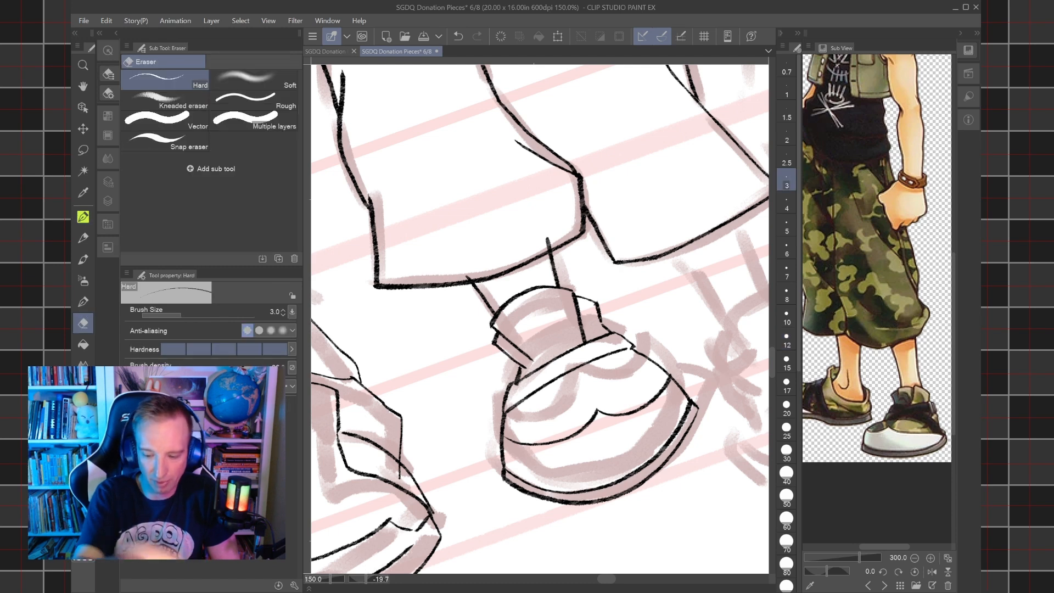
{"action": "left_click_drag", "start_coordinate": [587, 415], "coordinate": [680, 411]}
{"action": "left_click_drag", "start_coordinate": [502, 468], "coordinate": [506, 481]}
{"action": "mouse_move", "coordinate": [645, 355]}
{"action": "left_mouse_down"}
{"action": "mouse_move", "coordinate": [677, 372]}
{"action": "mouse_move", "coordinate": [693, 398]}
{"action": "mouse_move", "coordinate": [666, 373]}
{"action": "mouse_move", "coordinate": [691, 425]}
{"action": "left_mouse_up"}
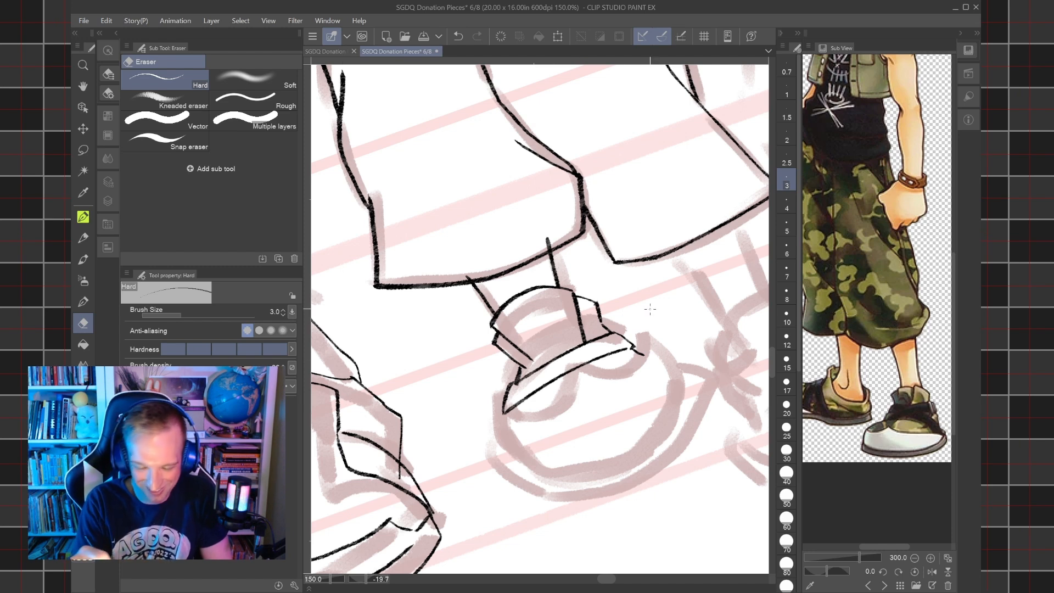
{"action": "left_click_drag", "start_coordinate": [568, 379], "coordinate": [574, 374]}
{"action": "left_click_drag", "start_coordinate": [500, 395], "coordinate": [552, 374]}
{"action": "mouse_move", "coordinate": [594, 341]}
{"action": "left_mouse_down"}
{"action": "mouse_move", "coordinate": [643, 330]}
{"action": "mouse_move", "coordinate": [612, 332]}
{"action": "mouse_move", "coordinate": [630, 320]}
{"action": "mouse_move", "coordinate": [627, 344]}
{"action": "left_mouse_up"}
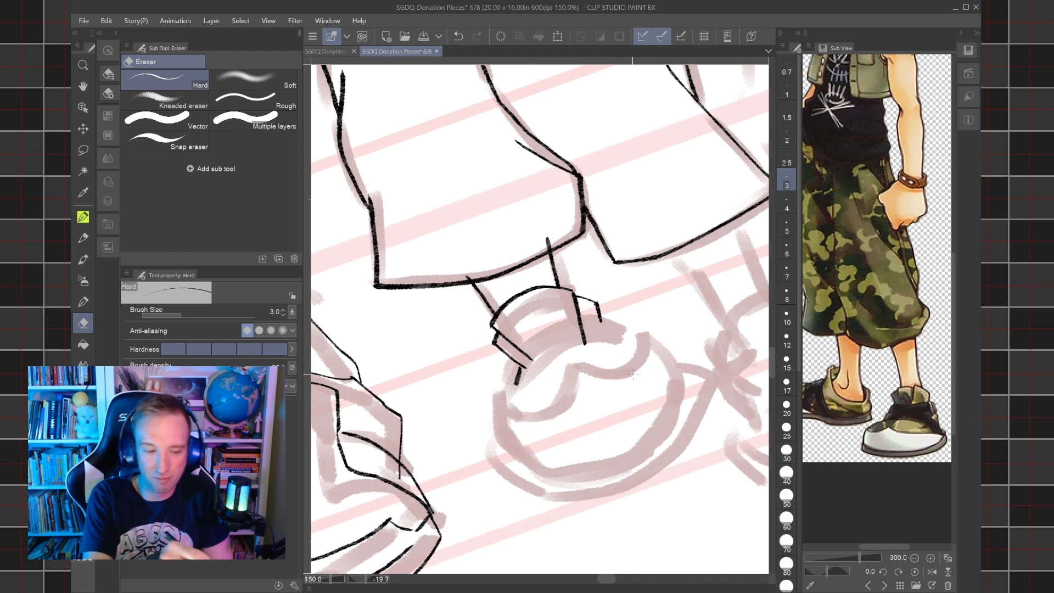
Ink a curved line across the top of the shoe just beneath the collar at size 10.
{"action": "key", "text": "p"}
{"action": "left_click_drag", "start_coordinate": [437, 380], "coordinate": [495, 380]}
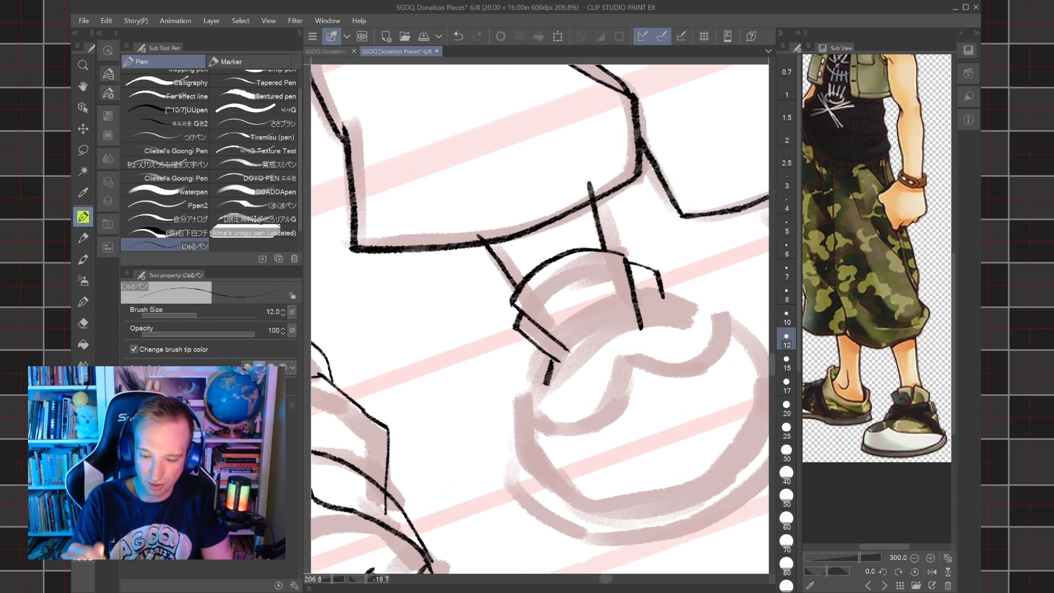
{"action": "key", "text": "["}
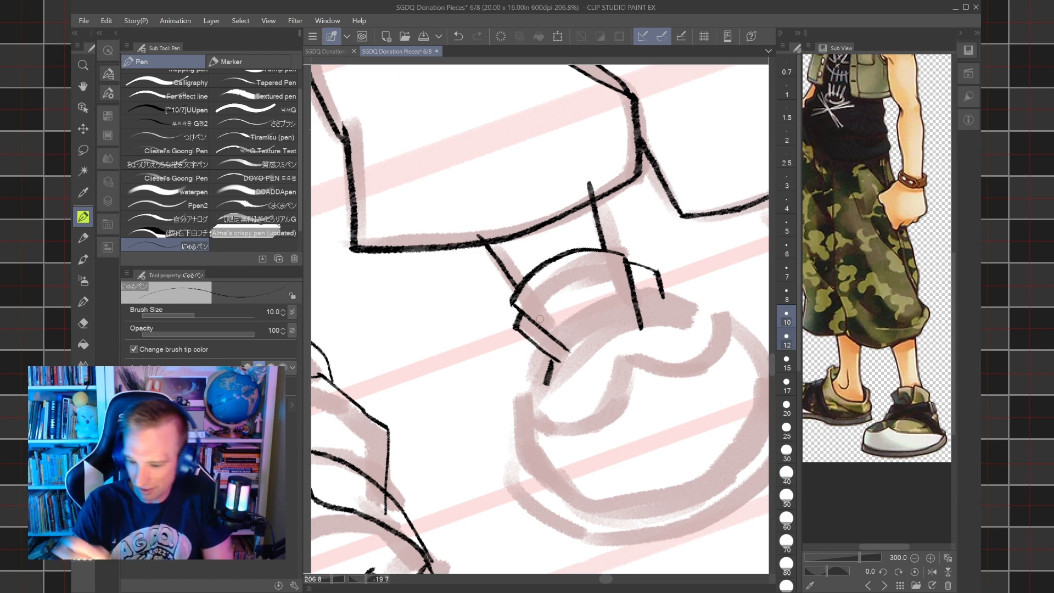
{"action": "left_click_drag", "start_coordinate": [553, 392], "coordinate": [665, 317]}
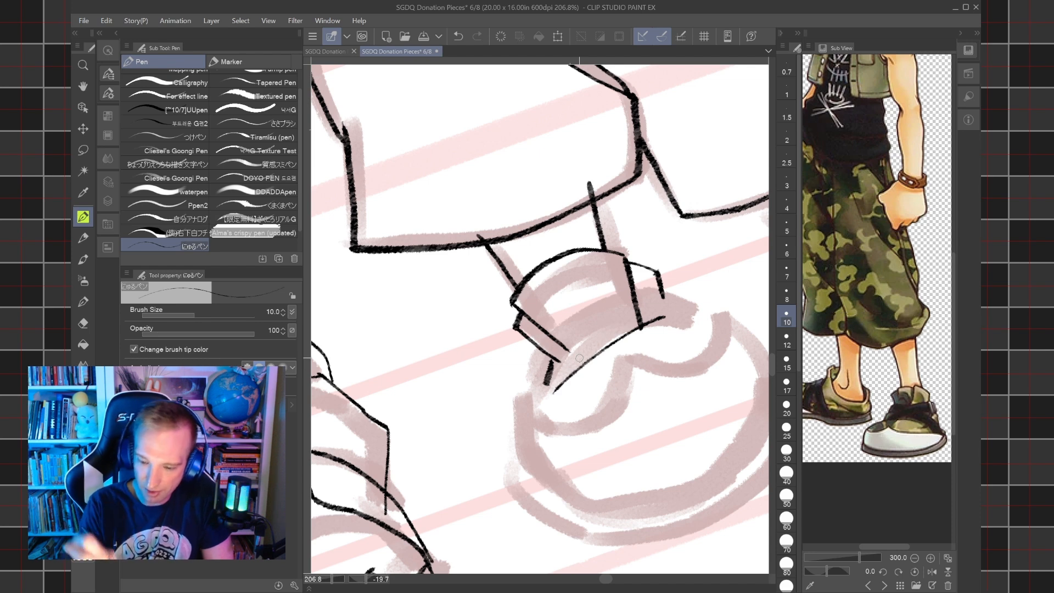
Try inking a narrow diagonal strap across the shoe just below the collar, closing its far end with a short line.
{"action": "left_click_drag", "start_coordinate": [554, 364], "coordinate": [684, 325]}
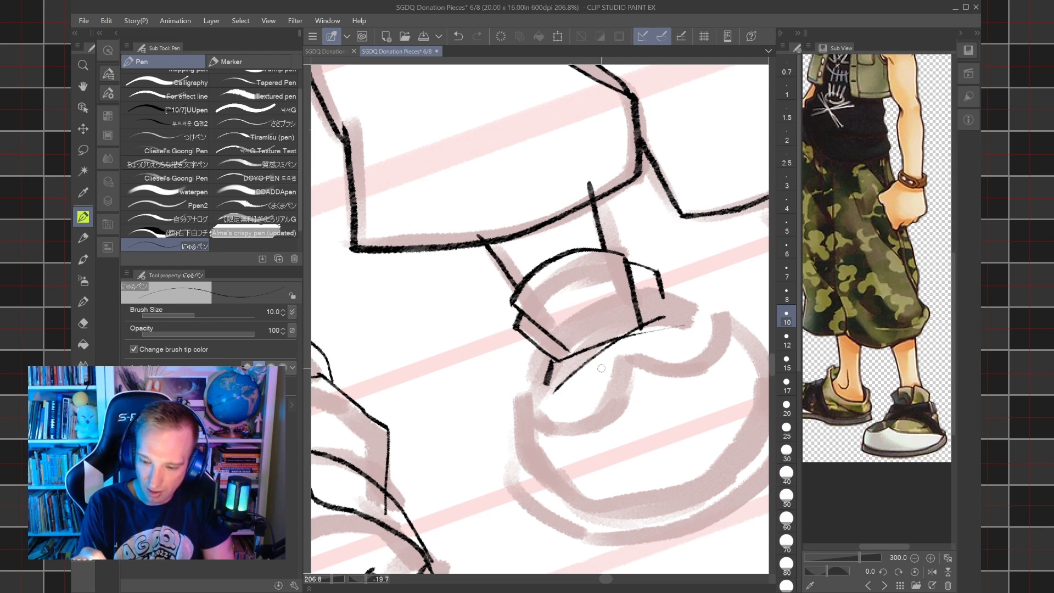
{"action": "left_click_drag", "start_coordinate": [546, 384], "coordinate": [671, 355]}
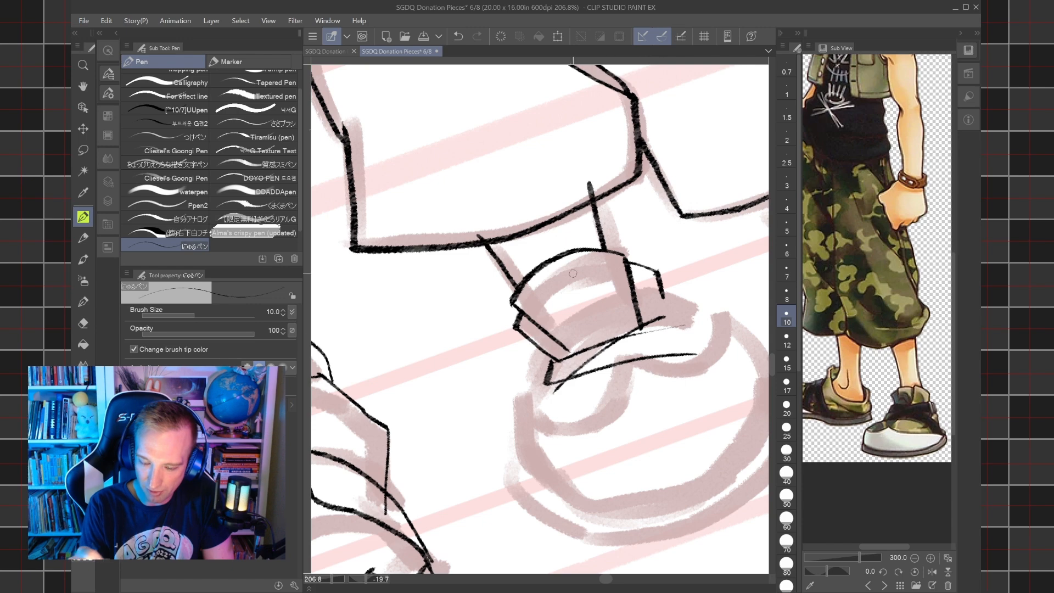
{"action": "left_click", "coordinate": [459, 36]}
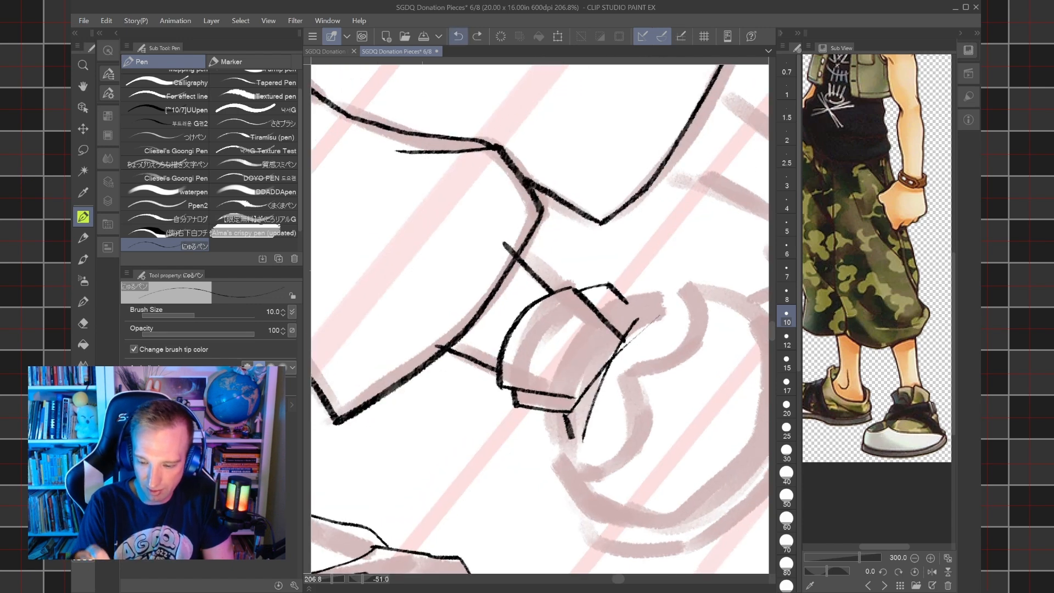
{"action": "scroll", "coordinate": [628, 373], "scroll_direction": "up", "scroll_amount": 4}
{"action": "left_click_drag", "start_coordinate": [526, 487], "coordinate": [731, 315]}
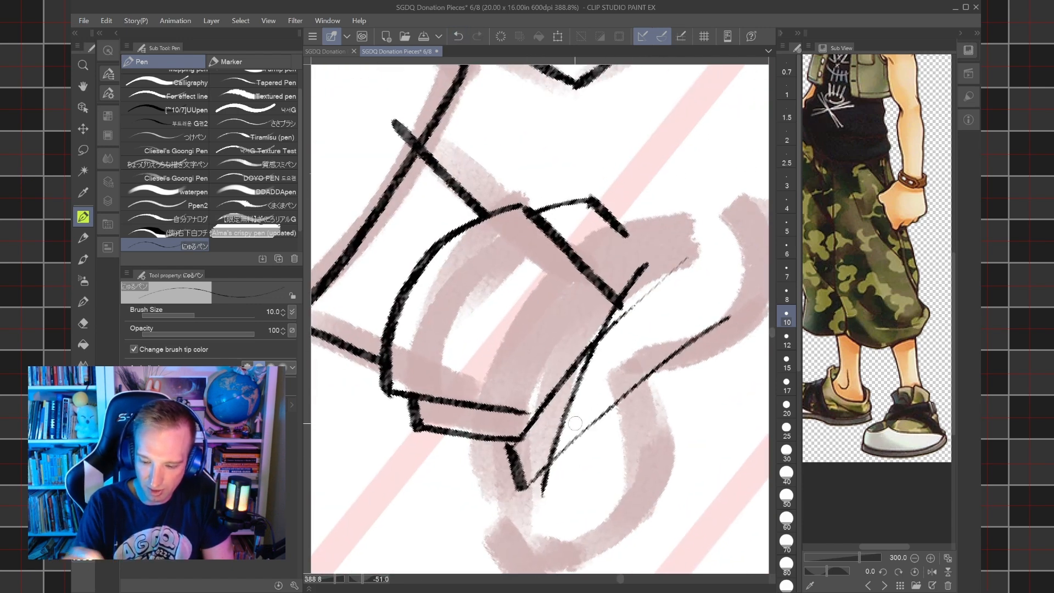
{"action": "left_click", "coordinate": [458, 36]}
{"action": "left_click_drag", "start_coordinate": [523, 487], "coordinate": [734, 290]}
{"action": "left_click_drag", "start_coordinate": [692, 261], "coordinate": [721, 300]}
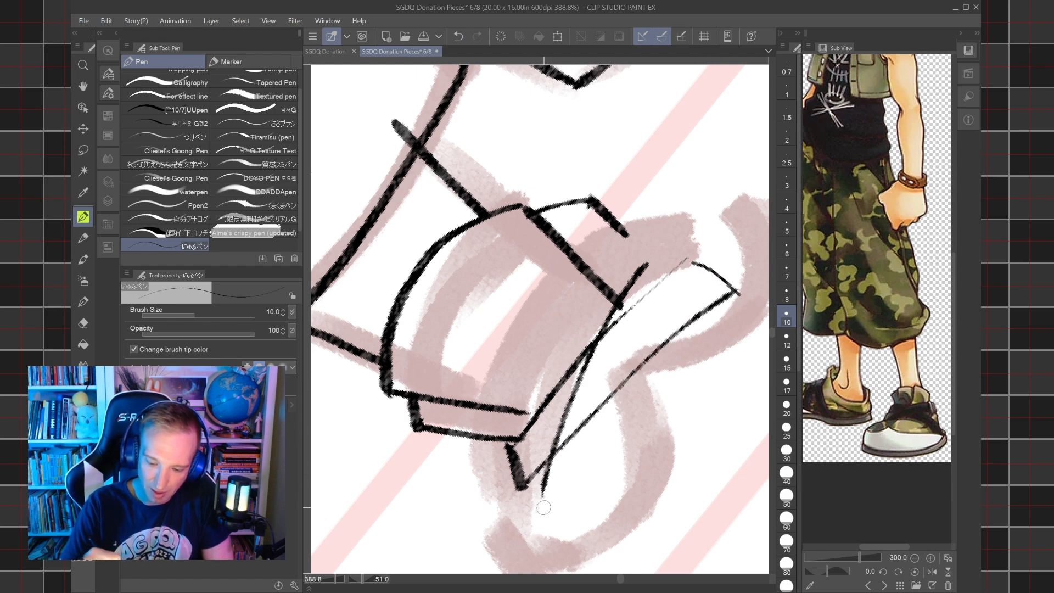
Try inking a second narrow strap that crosses the first below the collar, closing both of its ends.
{"action": "mouse_move", "coordinate": [529, 509]}
{"action": "left_mouse_down"}
{"action": "mouse_move", "coordinate": [531, 538]}
{"action": "mouse_move", "coordinate": [534, 498]}
{"action": "mouse_move", "coordinate": [558, 451]}
{"action": "left_mouse_up"}
{"action": "mouse_move", "coordinate": [639, 273]}
{"action": "left_mouse_down"}
{"action": "mouse_move", "coordinate": [680, 278]}
{"action": "mouse_move", "coordinate": [639, 407]}
{"action": "left_mouse_up"}
{"action": "mouse_move", "coordinate": [524, 526]}
{"action": "left_mouse_down"}
{"action": "mouse_move", "coordinate": [543, 558]}
{"action": "mouse_move", "coordinate": [536, 478]}
{"action": "mouse_move", "coordinate": [549, 558]}
{"action": "mouse_move", "coordinate": [659, 353]}
{"action": "left_mouse_up"}
{"action": "left_click_drag", "start_coordinate": [527, 503], "coordinate": [640, 269]}
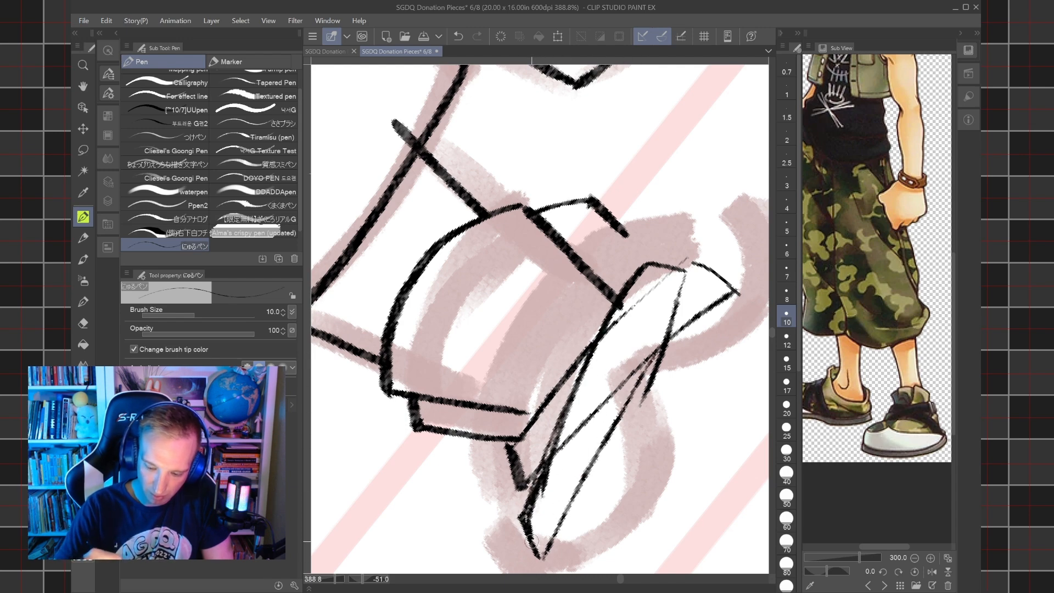
{"action": "left_click_drag", "start_coordinate": [637, 383], "coordinate": [554, 540]}
{"action": "key", "text": "ctrl+at"}
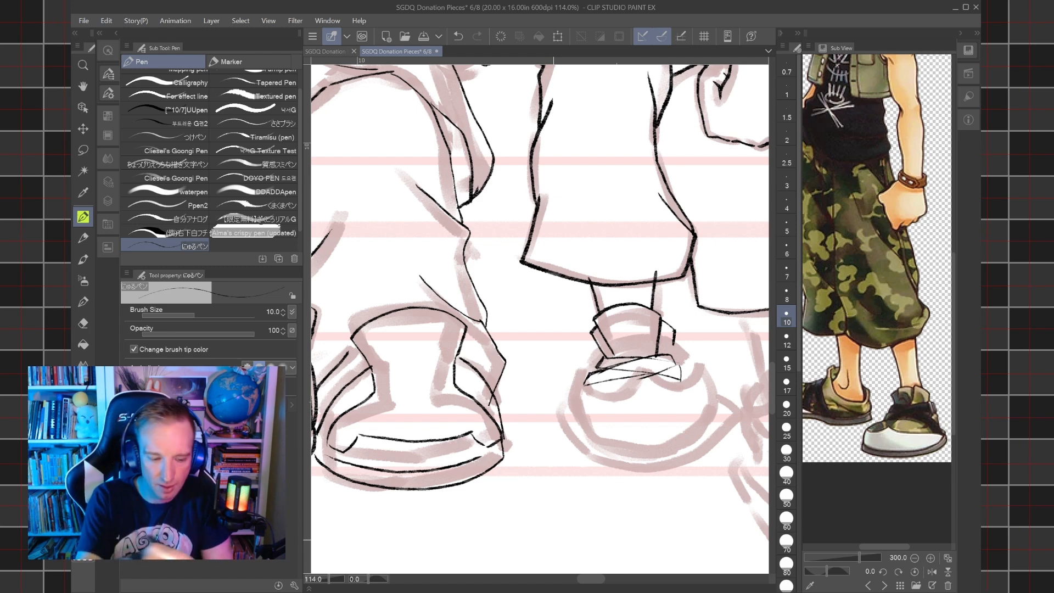
Erase the crossed straps and the curved line below the shoe collar with the hard eraser.
{"action": "key", "text": "e"}
{"action": "mouse_move", "coordinate": [637, 357]}
{"action": "left_mouse_down"}
{"action": "mouse_move", "coordinate": [632, 379]}
{"action": "mouse_move", "coordinate": [655, 380]}
{"action": "left_mouse_up"}
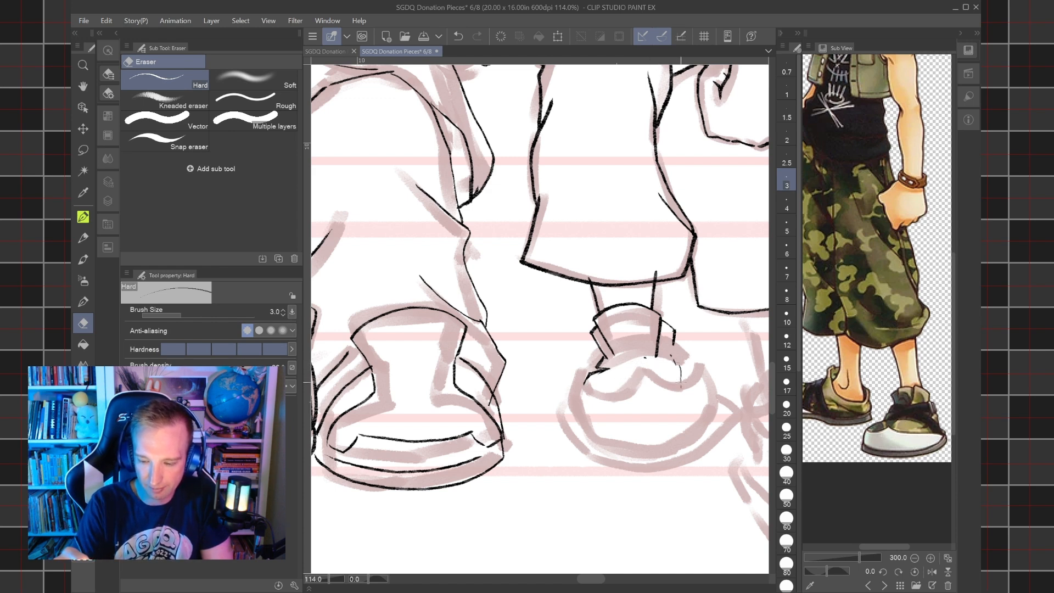
{"action": "mouse_move", "coordinate": [598, 367]}
{"action": "left_mouse_down"}
{"action": "mouse_move", "coordinate": [605, 372]}
{"action": "mouse_move", "coordinate": [585, 382]}
{"action": "mouse_move", "coordinate": [594, 372]}
{"action": "left_mouse_up"}
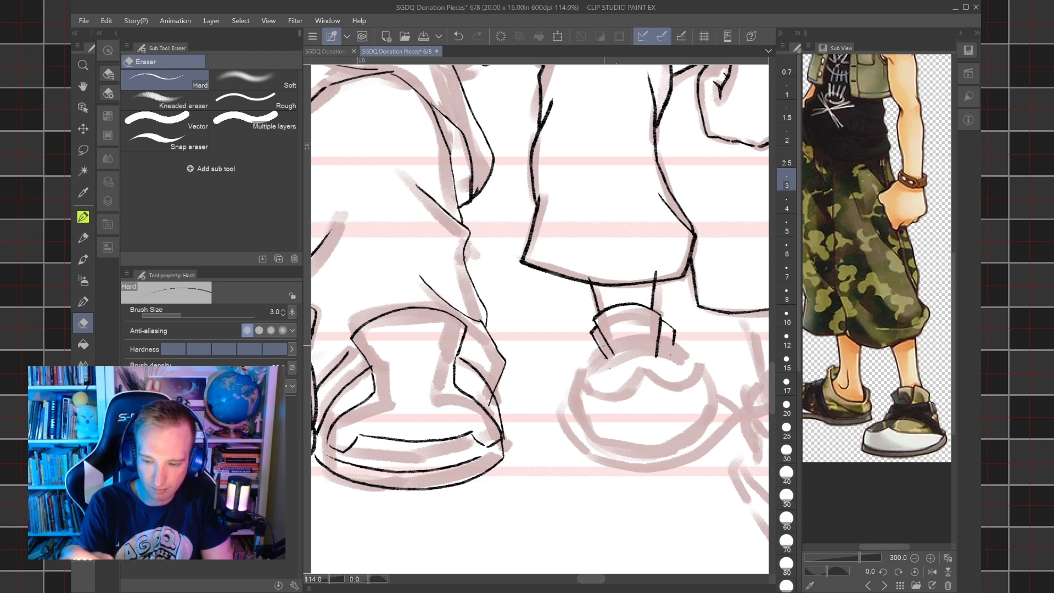
Ink short flaring lines down from both sides of the shoe collar with the size 10 pen.
{"action": "key", "text": "p"}
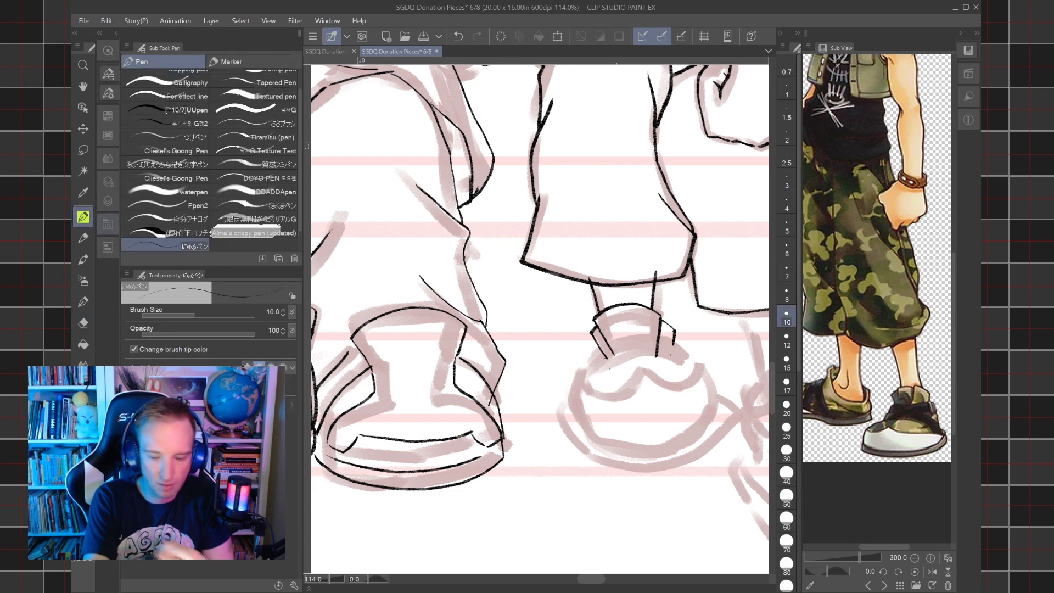
{"action": "mouse_move", "coordinate": [577, 385]}
{"action": "left_mouse_down"}
{"action": "mouse_move", "coordinate": [616, 361]}
{"action": "mouse_move", "coordinate": [685, 349]}
{"action": "left_mouse_up"}
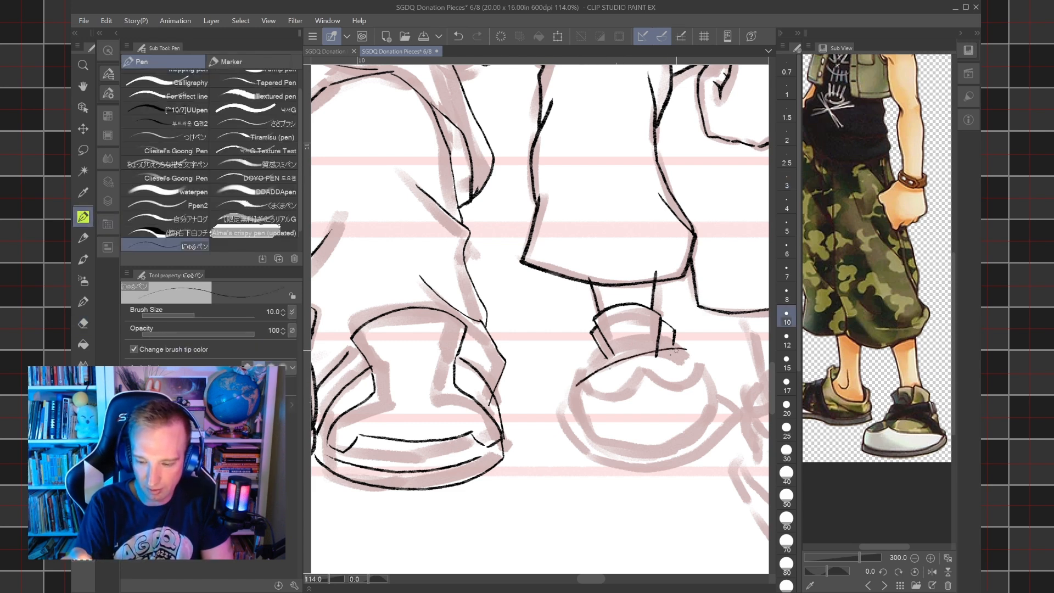
{"action": "key", "text": "ctrl+z"}
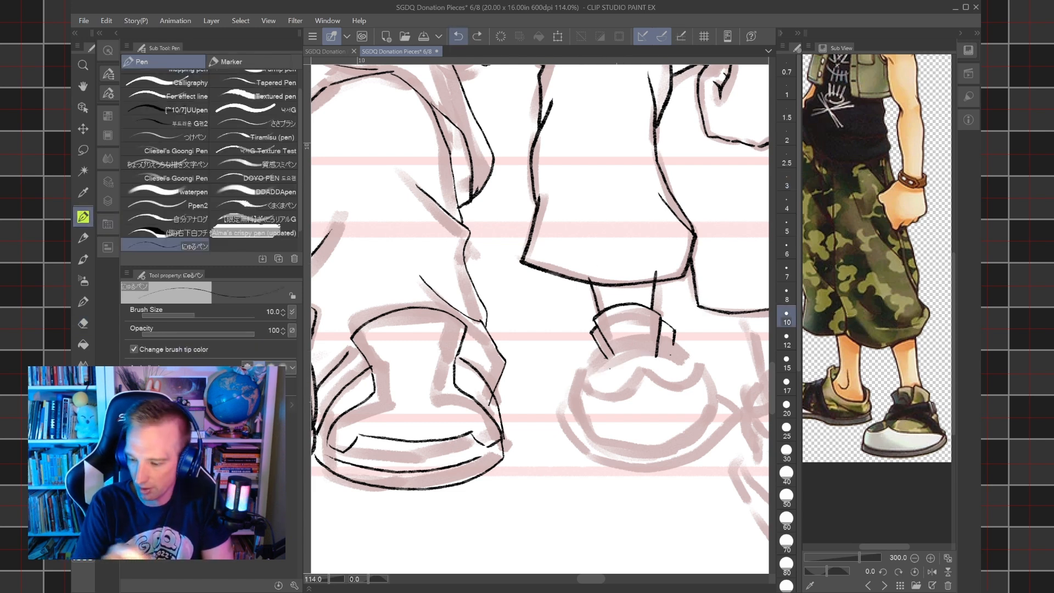
{"action": "left_click_drag", "start_coordinate": [607, 358], "coordinate": [597, 374]}
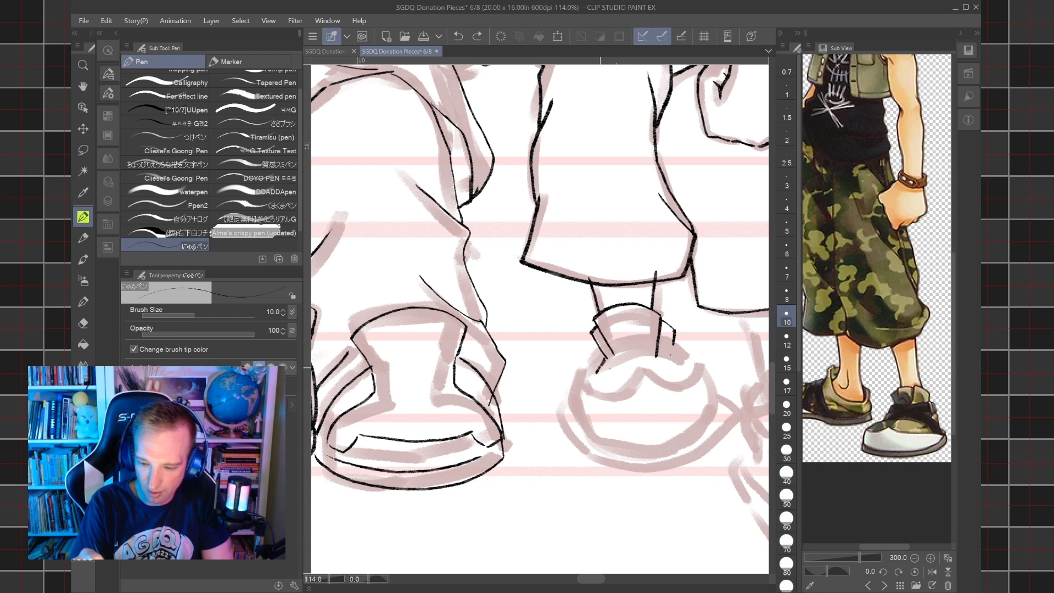
{"action": "left_click_drag", "start_coordinate": [675, 348], "coordinate": [685, 374]}
Ink the rounded toe cap arch with its sides, and two curved lines beneath it for the sole.
{"action": "mouse_move", "coordinate": [571, 398]}
{"action": "left_mouse_down"}
{"action": "mouse_move", "coordinate": [698, 378]}
{"action": "mouse_move", "coordinate": [715, 395]}
{"action": "left_mouse_up"}
{"action": "key", "text": "ctrl+z"}
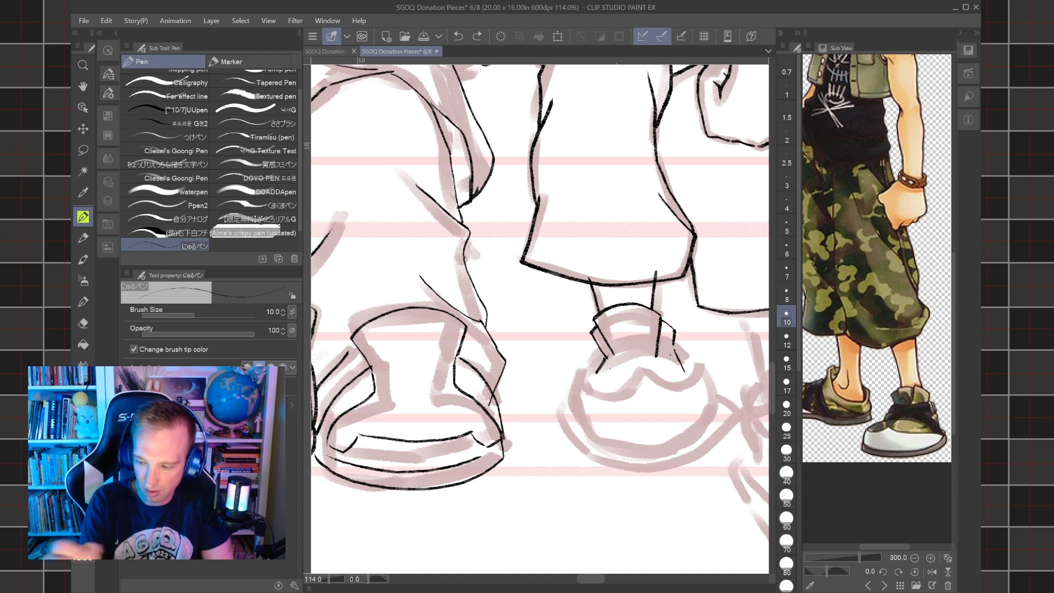
{"action": "mouse_move", "coordinate": [568, 447]}
{"action": "left_mouse_down"}
{"action": "mouse_move", "coordinate": [568, 398]}
{"action": "mouse_move", "coordinate": [658, 380]}
{"action": "mouse_move", "coordinate": [702, 396]}
{"action": "mouse_move", "coordinate": [715, 442]}
{"action": "left_mouse_up"}
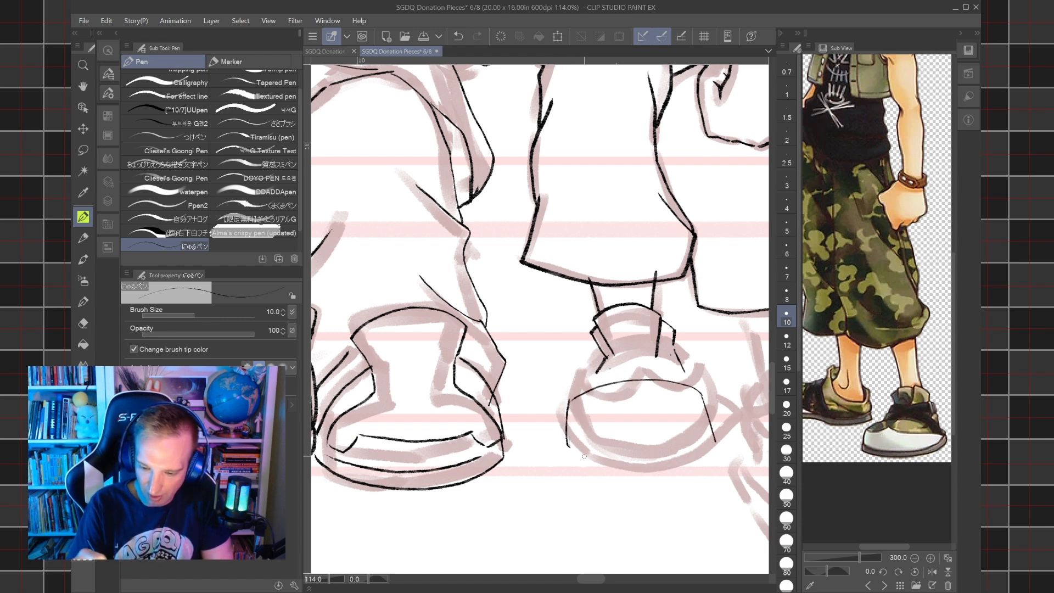
{"action": "mouse_move", "coordinate": [578, 454]}
{"action": "left_mouse_down"}
{"action": "mouse_move", "coordinate": [642, 467]}
{"action": "mouse_move", "coordinate": [717, 447]}
{"action": "left_mouse_up"}
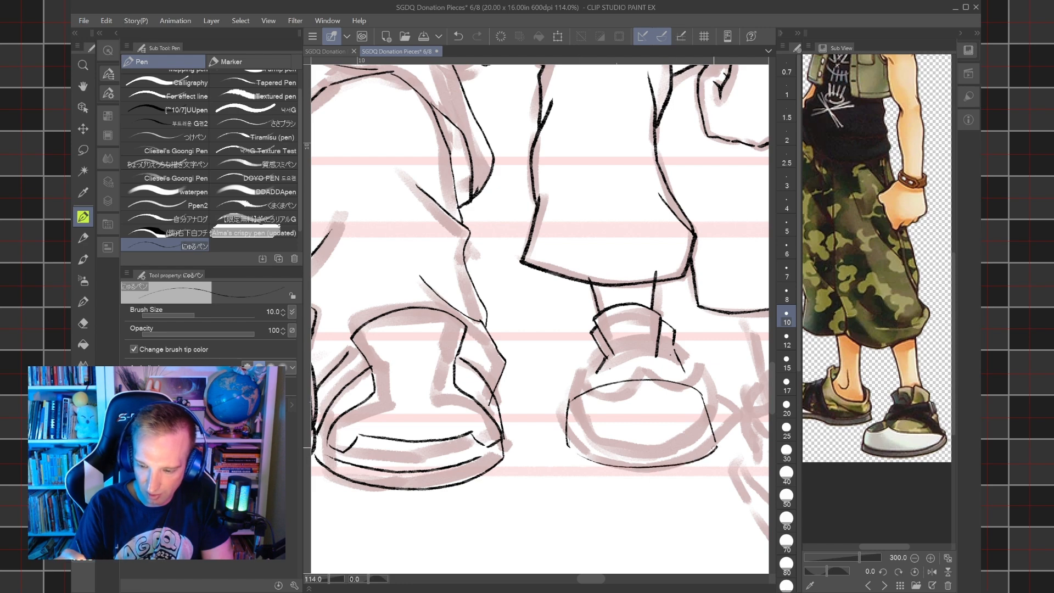
{"action": "mouse_move", "coordinate": [566, 450]}
{"action": "left_mouse_down"}
{"action": "mouse_move", "coordinate": [662, 479]}
{"action": "mouse_move", "coordinate": [715, 460]}
{"action": "left_mouse_up"}
Ink a diagonal strap rising across the shoe from the toe cap to the collar's far side, closing its upper end.
{"action": "scroll", "coordinate": [697, 445], "scroll_direction": "down", "scroll_amount": 4}
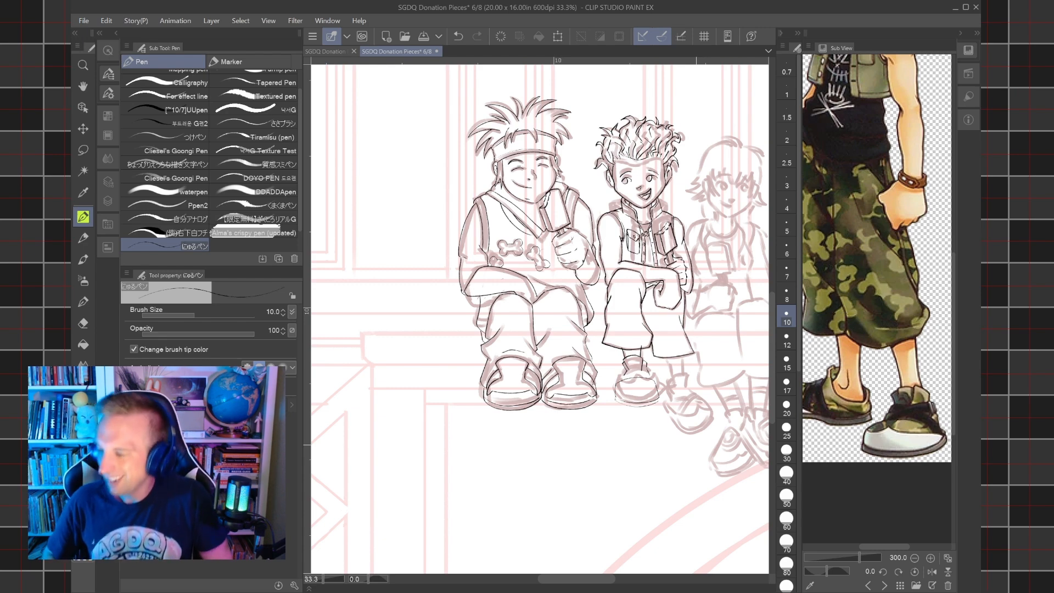
{"action": "scroll", "coordinate": [639, 387], "scroll_direction": "up", "scroll_amount": 5}
{"action": "left_click_drag", "start_coordinate": [639, 388], "coordinate": [592, 385]}
{"action": "scroll", "coordinate": [596, 382], "scroll_direction": "up", "scroll_amount": 3}
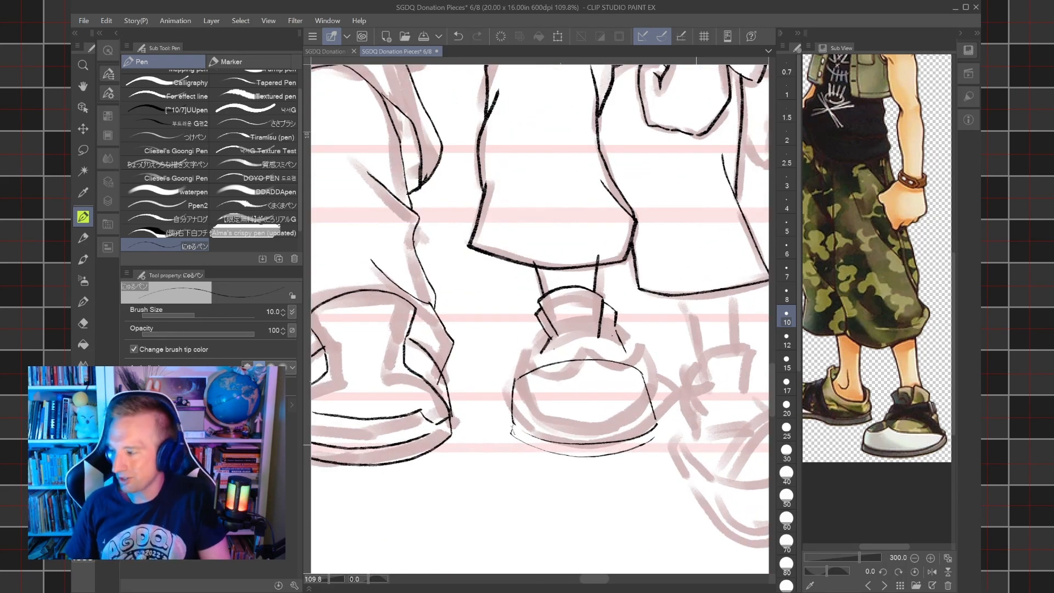
{"action": "scroll", "coordinate": [494, 495], "scroll_direction": "up", "scroll_amount": 6}
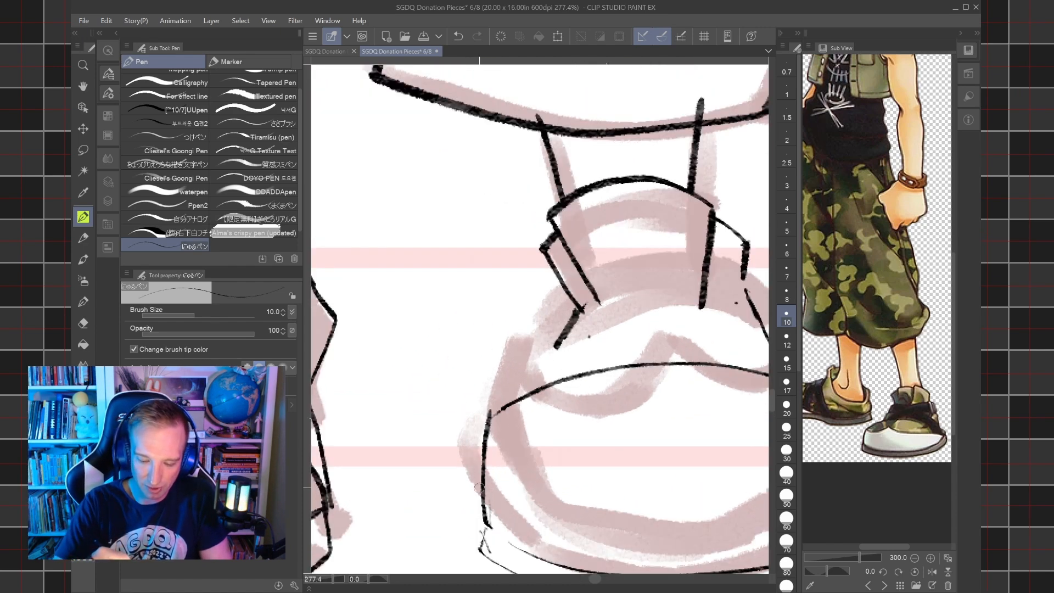
{"action": "mouse_move", "coordinate": [483, 497]}
{"action": "left_mouse_down"}
{"action": "mouse_move", "coordinate": [503, 404]}
{"action": "mouse_move", "coordinate": [482, 446]}
{"action": "mouse_move", "coordinate": [488, 415]}
{"action": "mouse_move", "coordinate": [377, 375]}
{"action": "left_mouse_up"}
{"action": "key", "text": "e"}
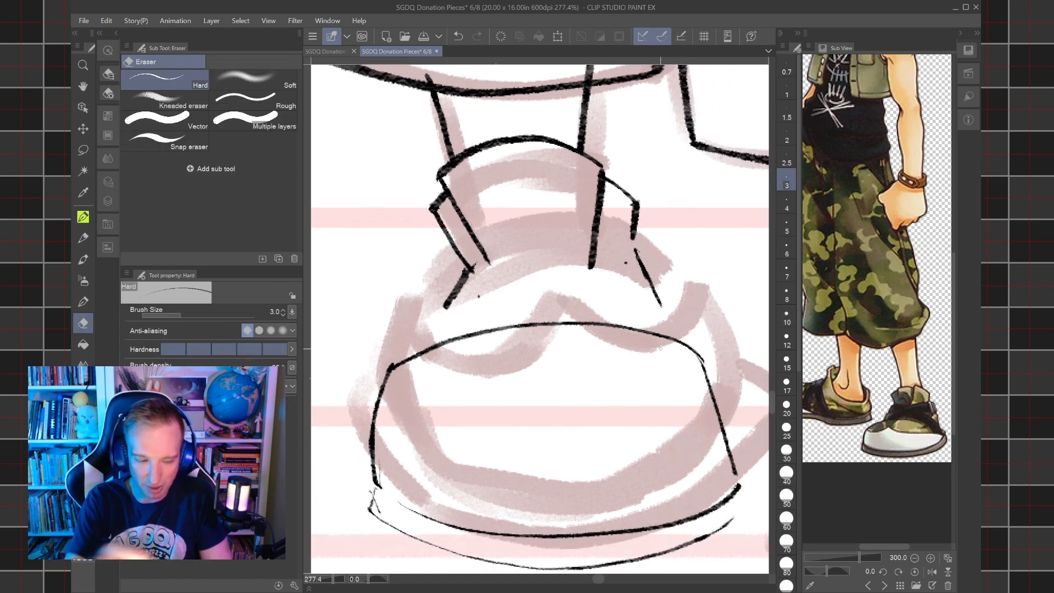
{"action": "key", "text": "p"}
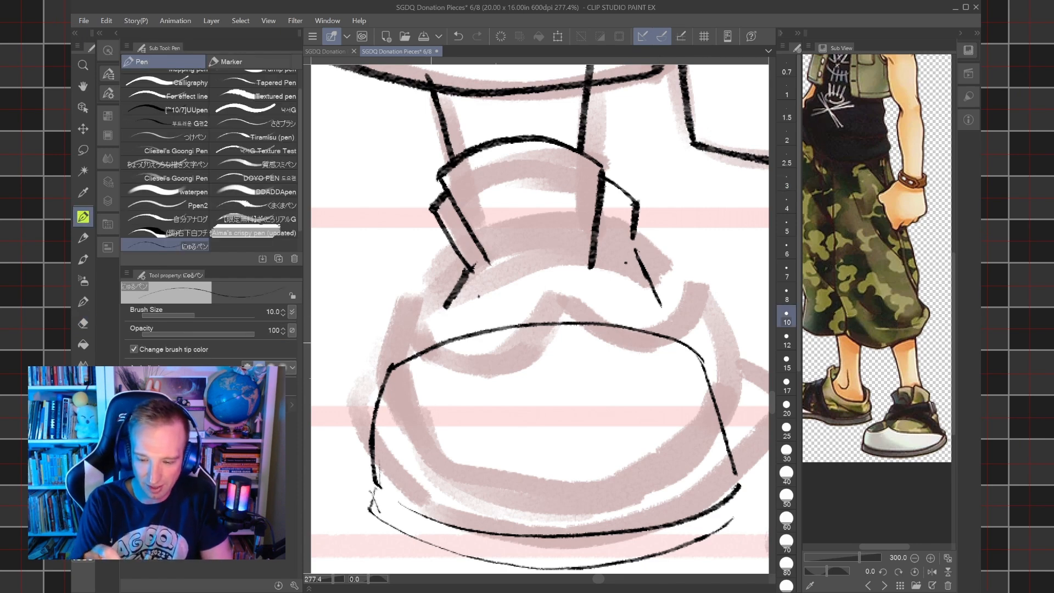
{"action": "mouse_move", "coordinate": [431, 343]}
{"action": "left_mouse_down"}
{"action": "mouse_move", "coordinate": [445, 378]}
{"action": "mouse_move", "coordinate": [626, 228]}
{"action": "mouse_move", "coordinate": [659, 257]}
{"action": "left_mouse_up"}
{"action": "left_click_drag", "start_coordinate": [568, 318], "coordinate": [659, 254]}
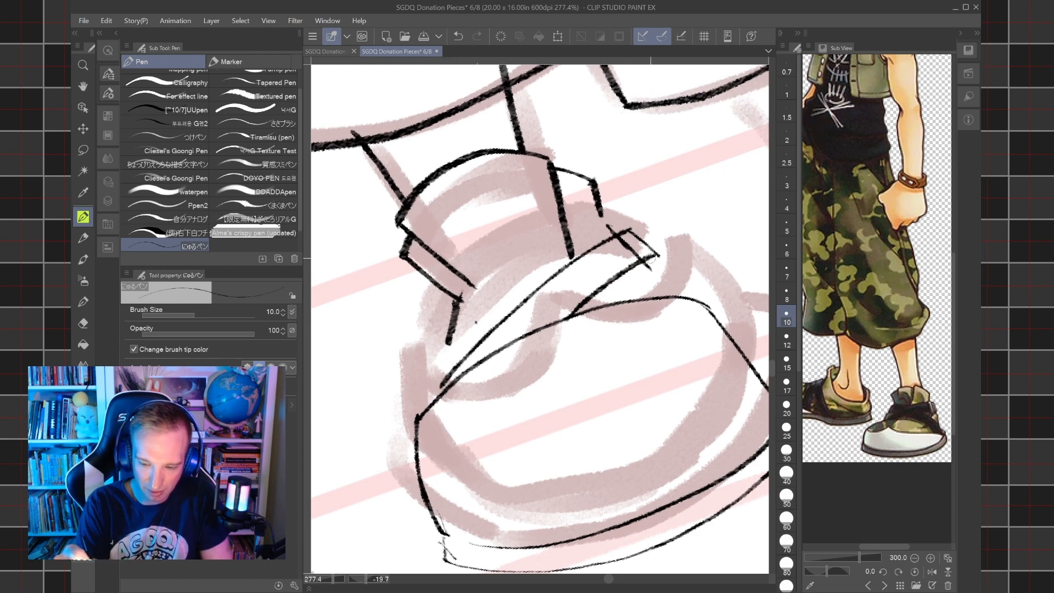
Ink the visible parts of a second strap crossing behind the diagonal one, on both sides of it.
{"action": "mouse_move", "coordinate": [448, 336]}
{"action": "left_mouse_down"}
{"action": "mouse_move", "coordinate": [485, 333]}
{"action": "mouse_move", "coordinate": [443, 345]}
{"action": "mouse_move", "coordinate": [448, 310]}
{"action": "mouse_move", "coordinate": [441, 347]}
{"action": "mouse_move", "coordinate": [459, 334]}
{"action": "left_mouse_up"}
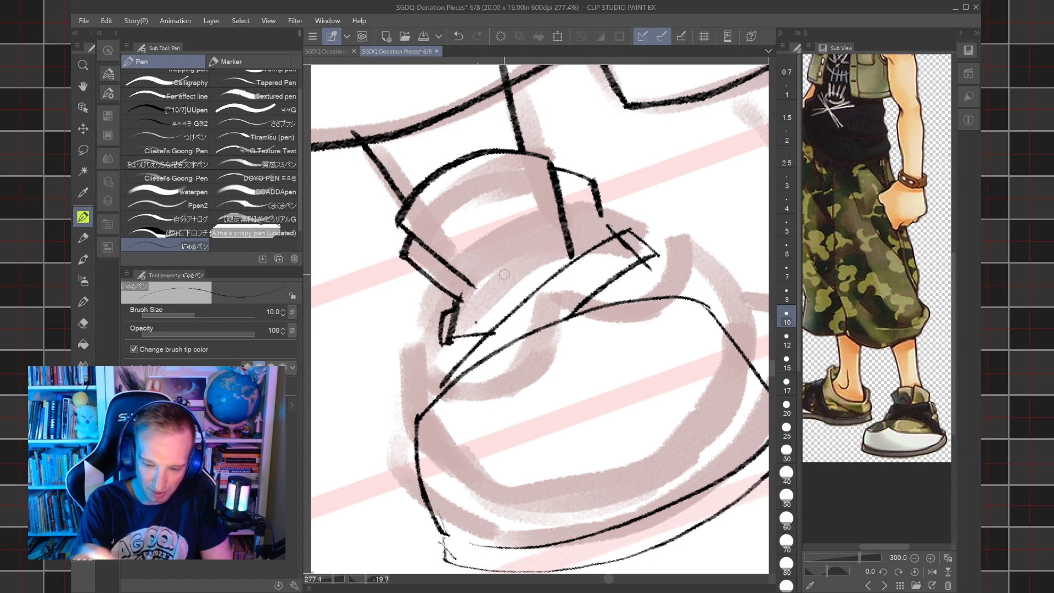
{"action": "left_click_drag", "start_coordinate": [504, 274], "coordinate": [516, 367]}
{"action": "left_click_drag", "start_coordinate": [530, 426], "coordinate": [555, 361]}
{"action": "left_click_drag", "start_coordinate": [585, 294], "coordinate": [626, 212]}
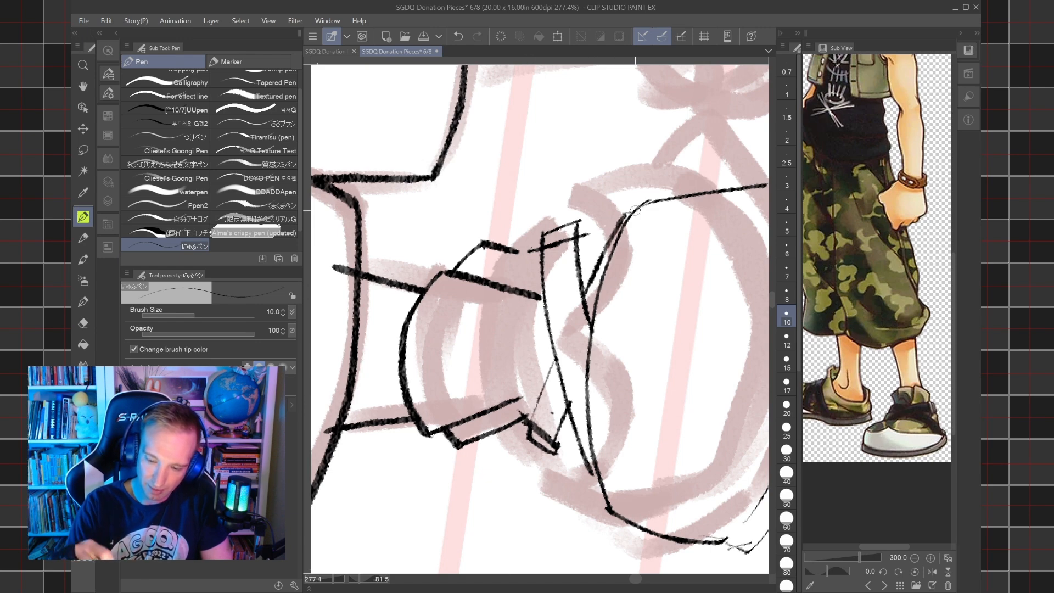
{"action": "left_click_drag", "start_coordinate": [598, 263], "coordinate": [635, 210]}
{"action": "key", "text": "ctrl+minus"}
{"action": "key", "text": "ctrl+minus"}
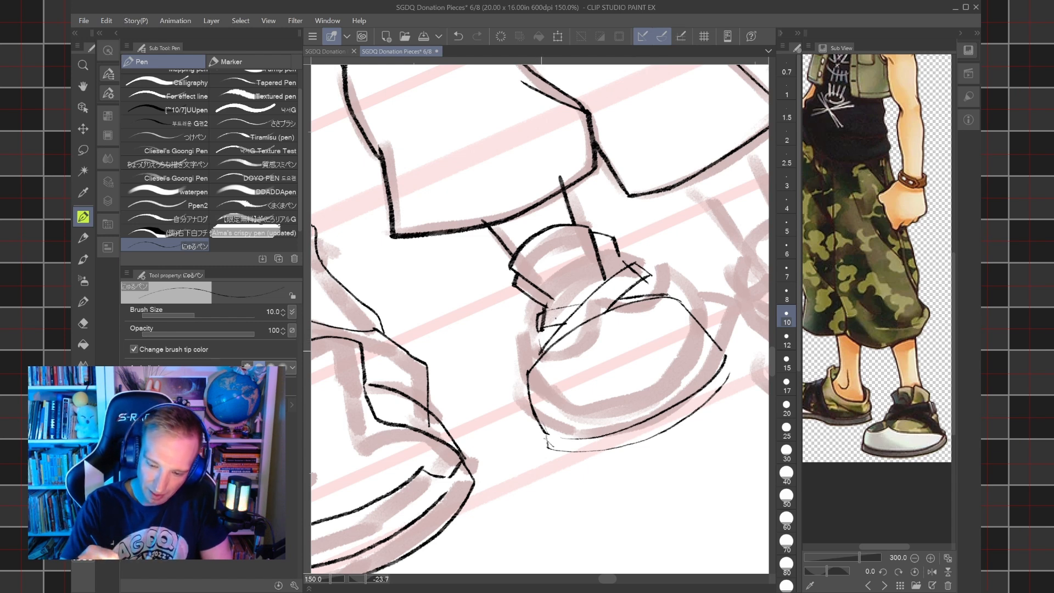
Redraw the diagonal strap's upper edge with a bolder line and close the strap's lower end.
{"action": "left_click_drag", "start_coordinate": [541, 339], "coordinate": [618, 273]}
{"action": "left_click_drag", "start_coordinate": [542, 340], "coordinate": [604, 279]}
{"action": "key", "text": "ctrl+z"}
{"action": "scroll", "coordinate": [590, 290], "scroll_direction": "up", "scroll_amount": 3}
{"action": "scroll", "coordinate": [590, 290], "scroll_direction": "up", "scroll_amount": 1}
{"action": "mouse_move", "coordinate": [501, 379]}
{"action": "left_mouse_down"}
{"action": "mouse_move", "coordinate": [582, 301]}
{"action": "mouse_move", "coordinate": [661, 250]}
{"action": "left_mouse_up"}
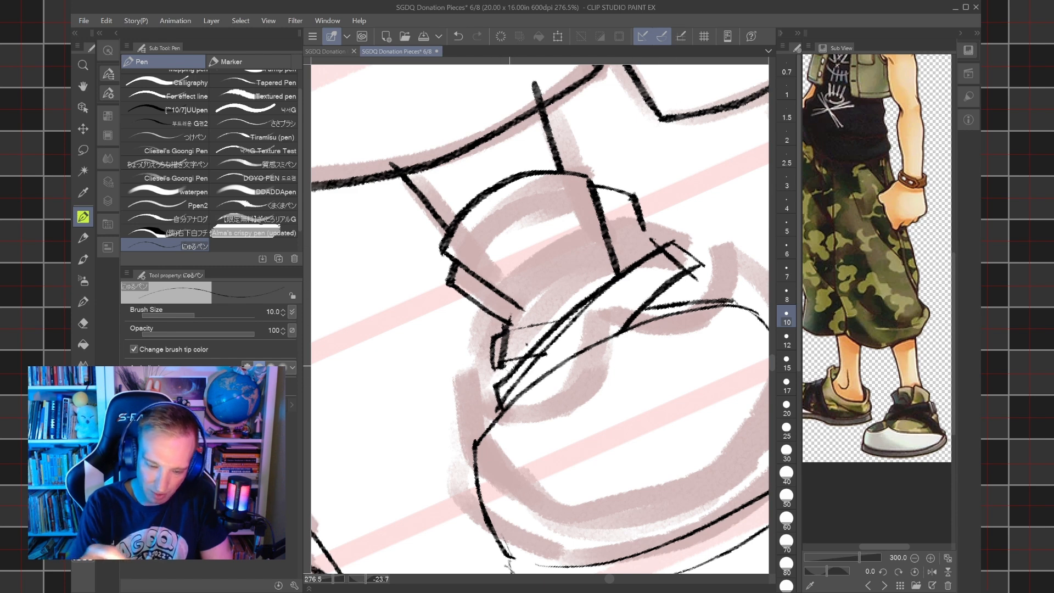
Erase the diagonal strap's doubled upper edge and the stray lines at the ends of both straps with the hard eraser.
{"action": "key", "text": "e"}
{"action": "left_click_drag", "start_coordinate": [500, 404], "coordinate": [587, 315]}
{"action": "left_click_drag", "start_coordinate": [677, 262], "coordinate": [686, 254]}
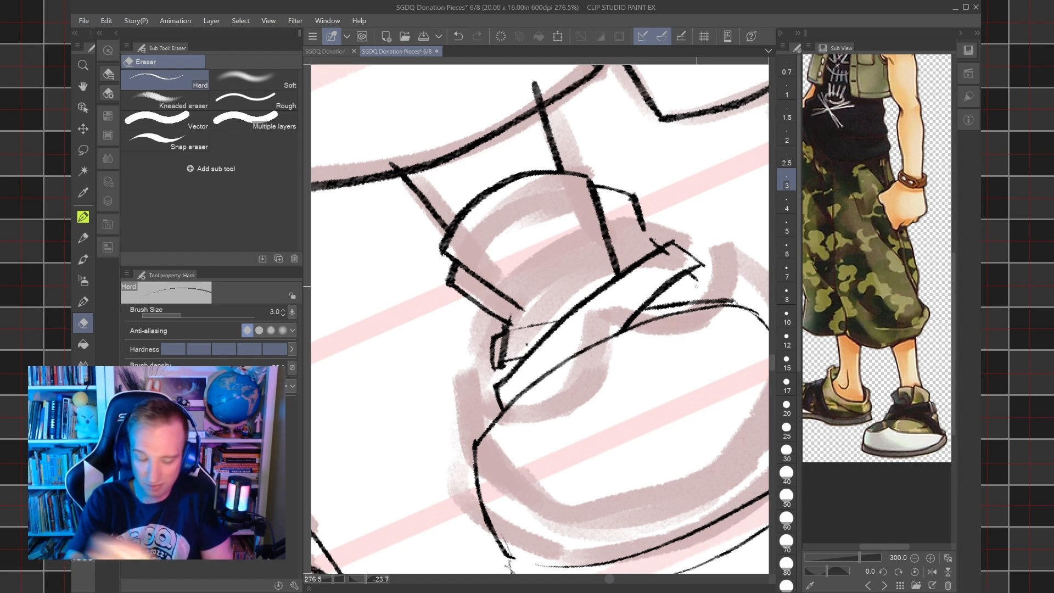
{"action": "left_click_drag", "start_coordinate": [506, 354], "coordinate": [506, 324]}
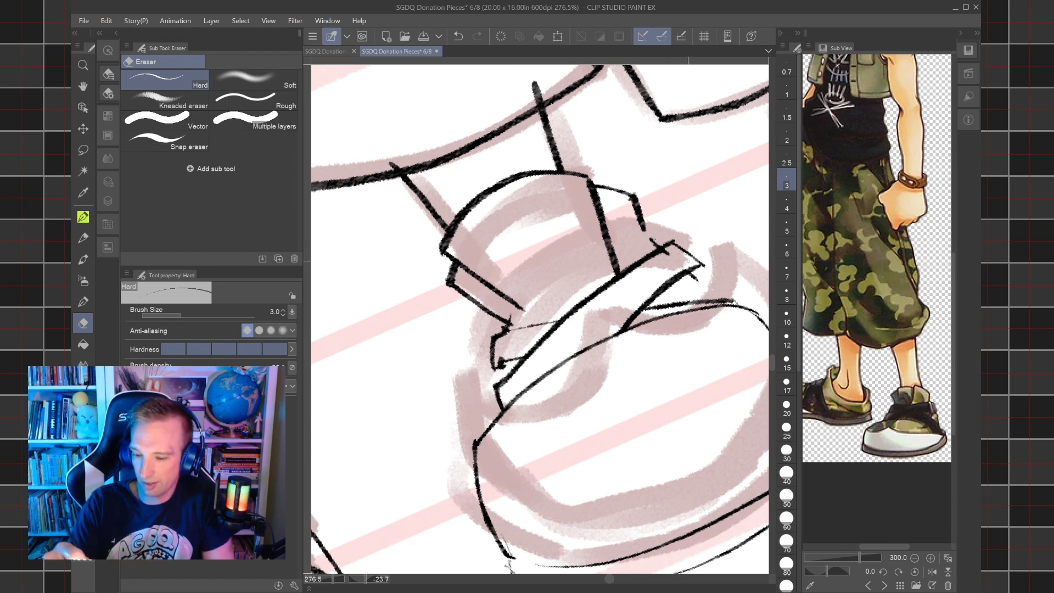
{"action": "left_click", "coordinate": [458, 37]}
{"action": "left_click_drag", "start_coordinate": [664, 257], "coordinate": [671, 250]}
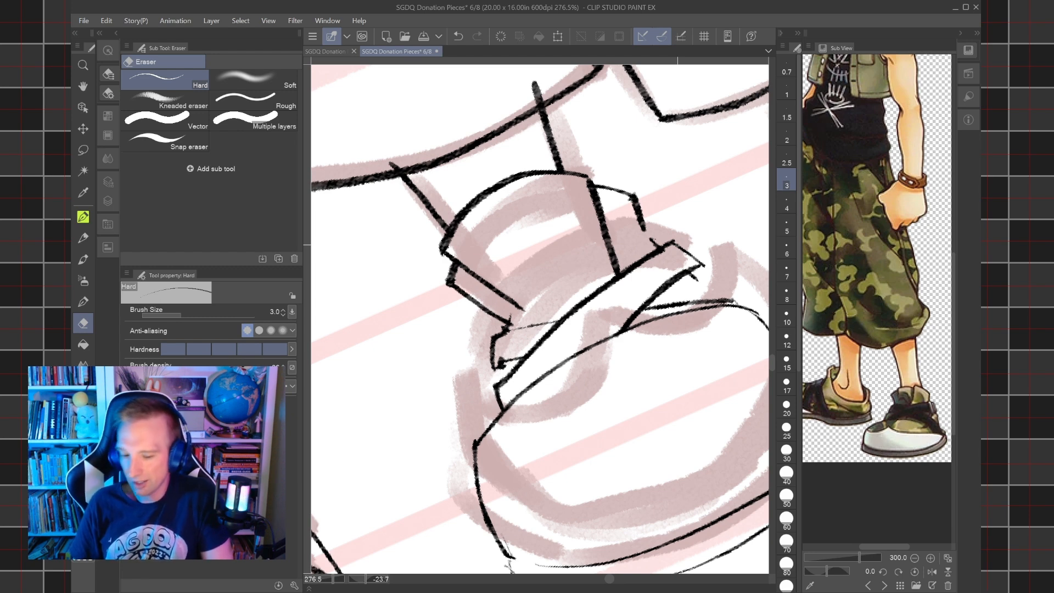
{"action": "left_click_drag", "start_coordinate": [504, 328], "coordinate": [504, 350]}
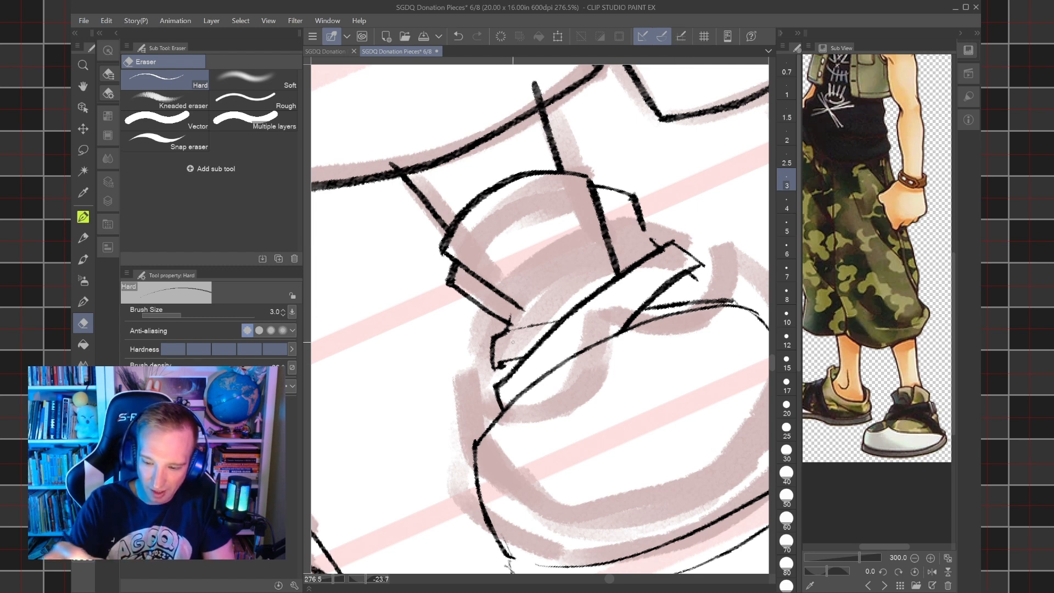
Ink short lines joining the collar to the diagonal strap, closing the second strap's far end, and linking the near strap ends.
{"action": "key", "text": "p"}
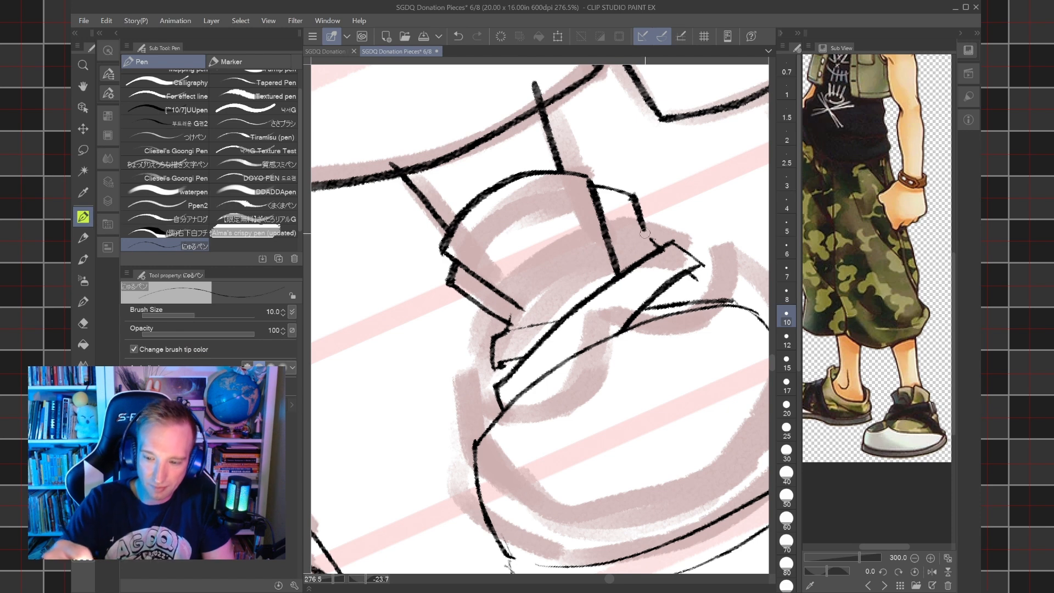
{"action": "left_click_drag", "start_coordinate": [645, 227], "coordinate": [651, 241]}
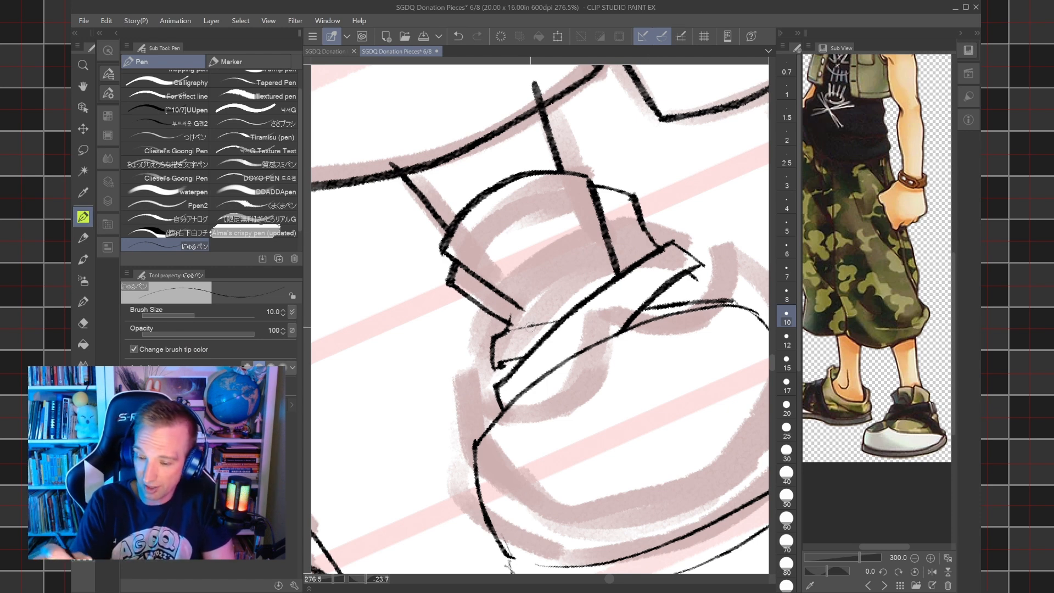
{"action": "left_click_drag", "start_coordinate": [691, 277], "coordinate": [710, 299]}
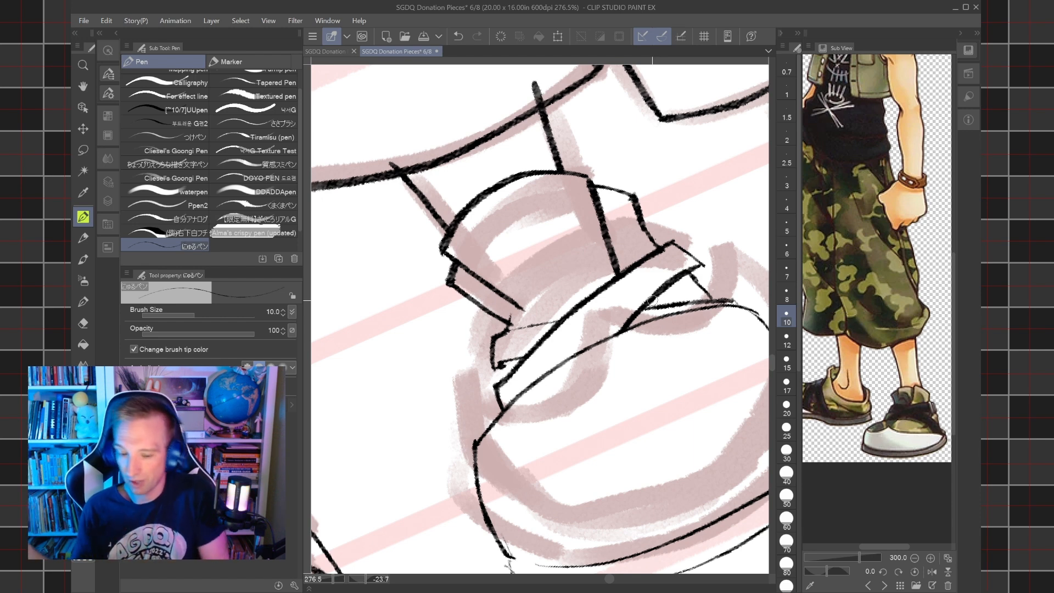
{"action": "left_click_drag", "start_coordinate": [511, 318], "coordinate": [504, 379]}
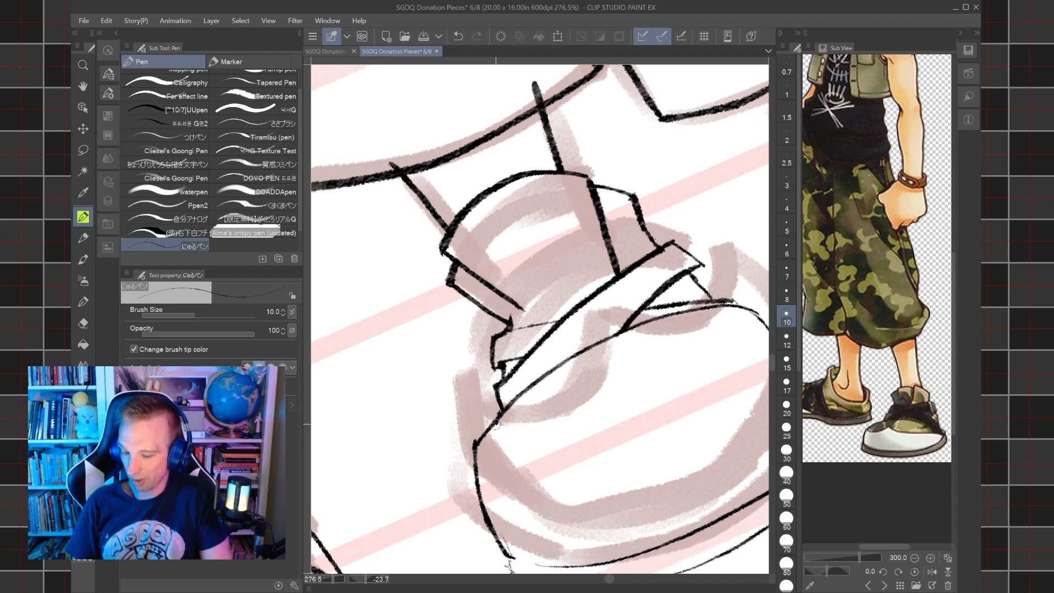
{"action": "mouse_move", "coordinate": [494, 424]}
{"action": "left_mouse_down"}
{"action": "mouse_move", "coordinate": [549, 440]}
{"action": "mouse_move", "coordinate": [557, 399]}
{"action": "left_mouse_up"}
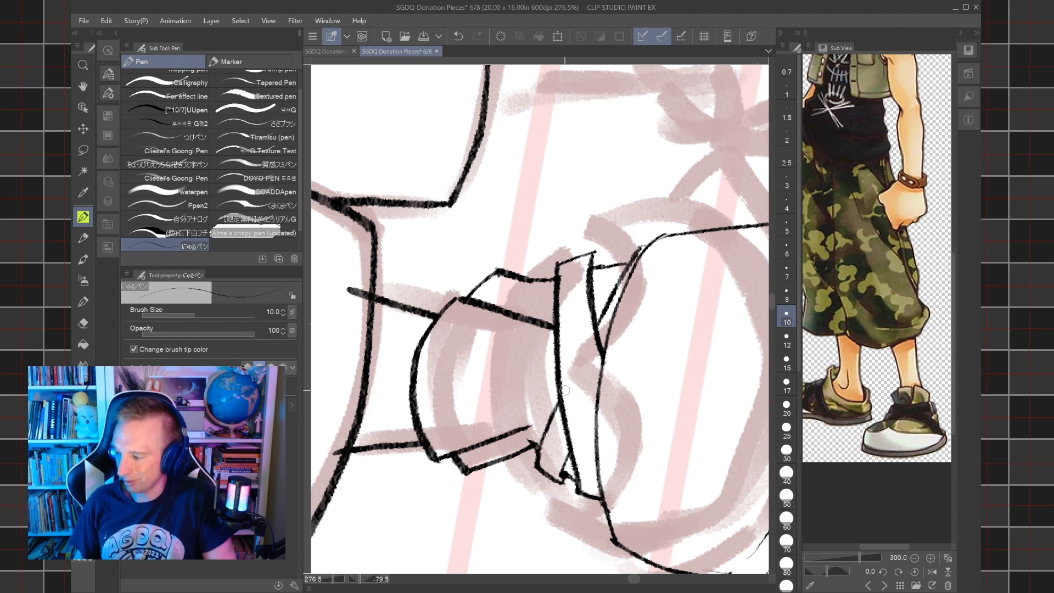
{"action": "left_click_drag", "start_coordinate": [565, 390], "coordinate": [522, 305]}
{"action": "key", "text": "e"}
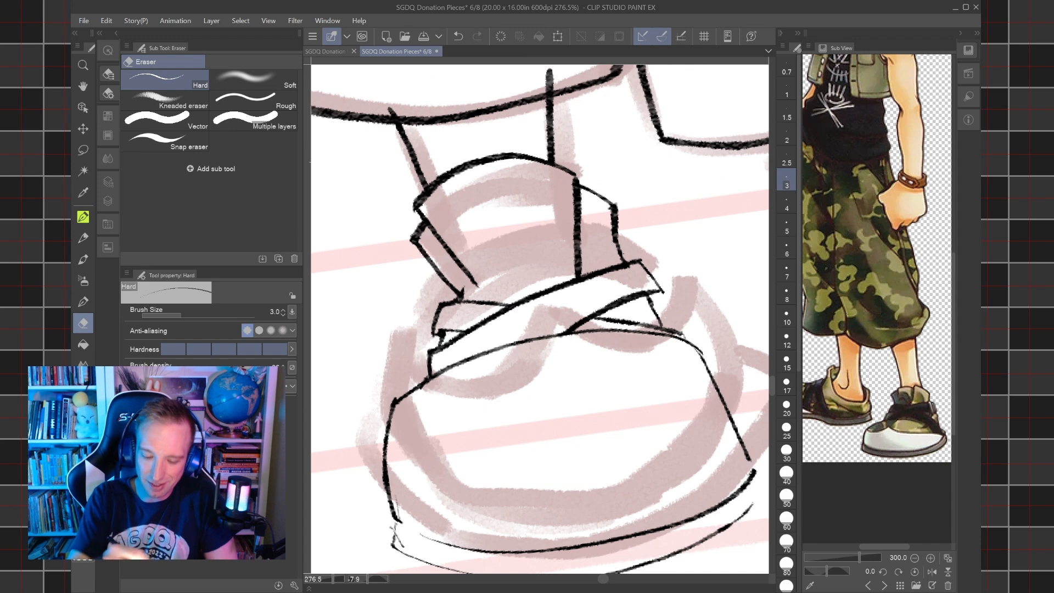
{"action": "mouse_move", "coordinate": [397, 533]}
{"action": "left_mouse_down"}
{"action": "mouse_move", "coordinate": [403, 543]}
{"action": "mouse_move", "coordinate": [390, 525]}
{"action": "mouse_move", "coordinate": [329, 510]}
{"action": "left_mouse_up"}
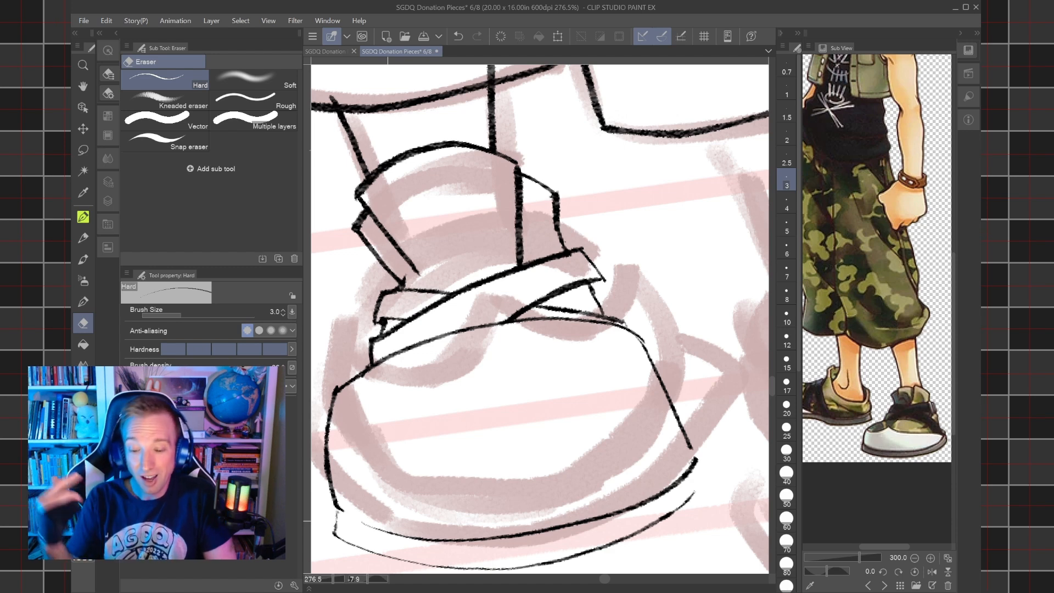
{"action": "key", "text": "p"}
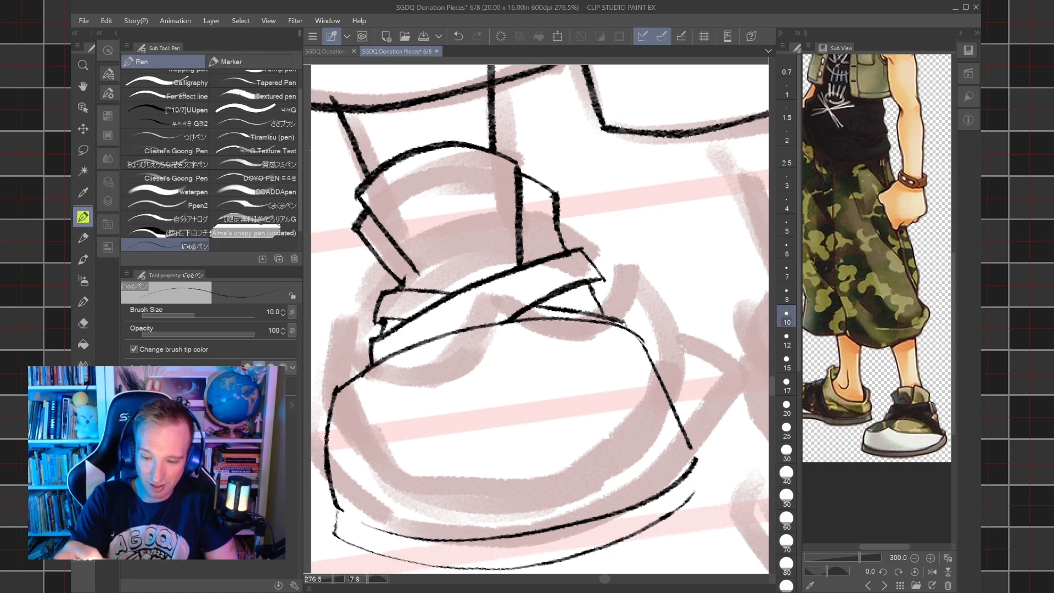
{"action": "left_click_drag", "start_coordinate": [574, 294], "coordinate": [529, 278]}
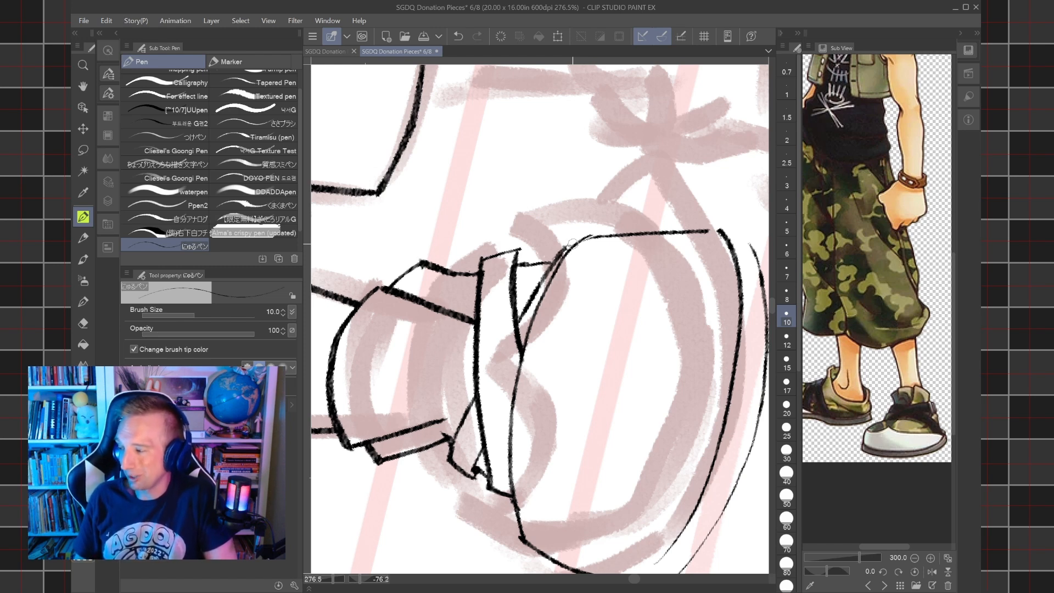
{"action": "left_click_drag", "start_coordinate": [573, 244], "coordinate": [548, 178]}
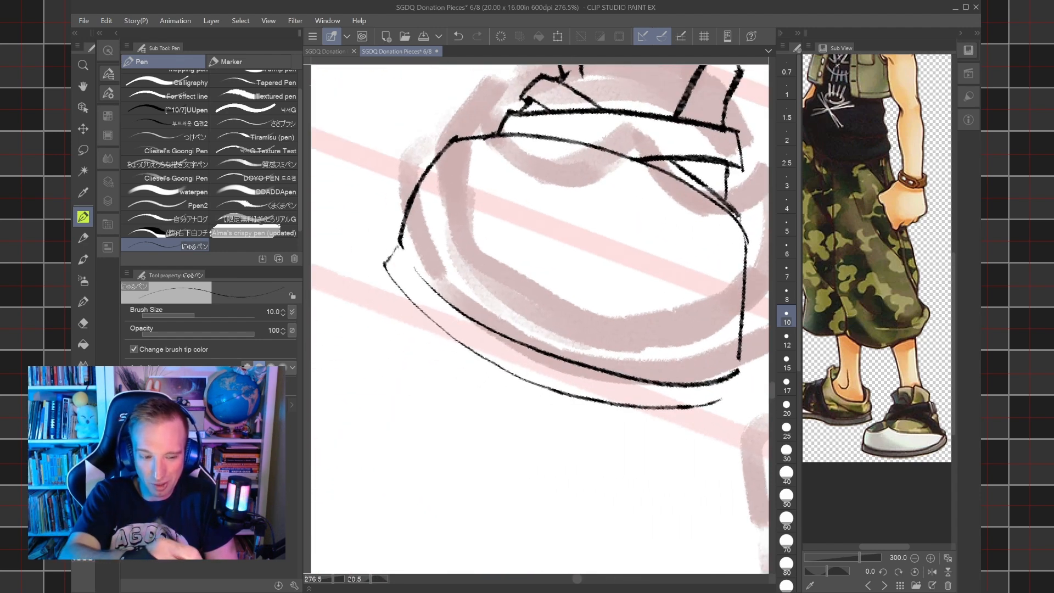
Thicken the bottom outline and near end of the shoe's sole with the Adjust line width tool.
{"action": "left_click", "coordinate": [83, 171]}
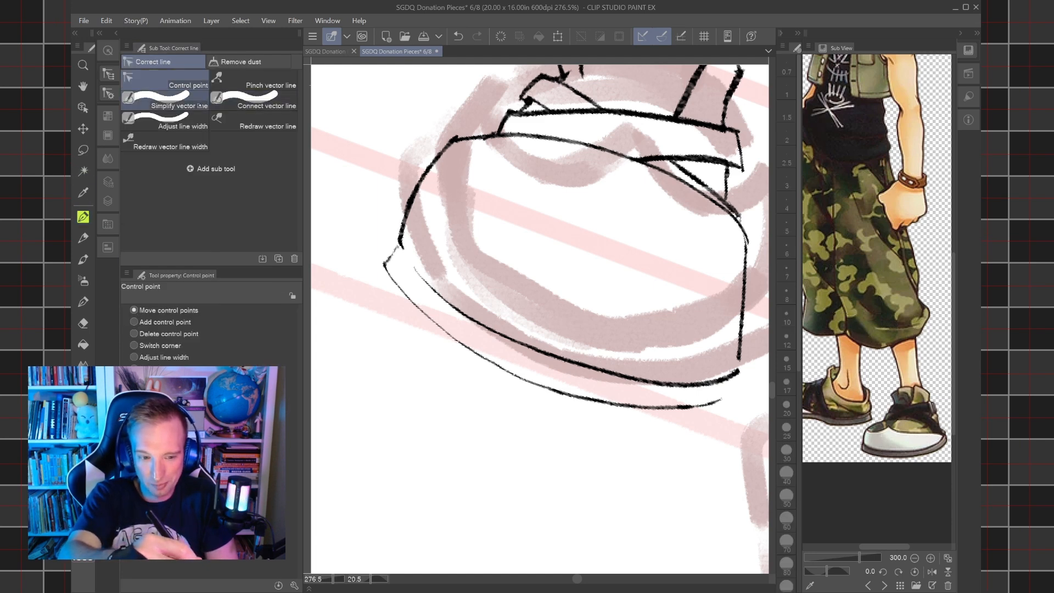
{"action": "left_click", "coordinate": [196, 122]}
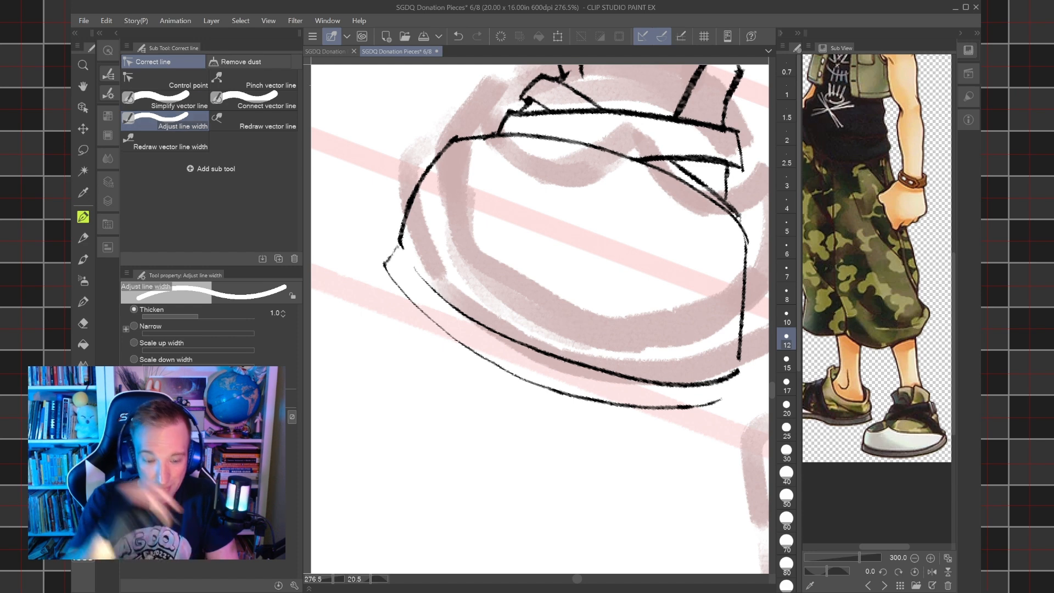
{"action": "left_click", "coordinate": [388, 267]}
{"action": "mouse_move", "coordinate": [386, 265]}
{"action": "left_mouse_down"}
{"action": "mouse_move", "coordinate": [399, 249]}
{"action": "mouse_move", "coordinate": [416, 308]}
{"action": "mouse_move", "coordinate": [532, 384]}
{"action": "mouse_move", "coordinate": [654, 409]}
{"action": "mouse_move", "coordinate": [730, 393]}
{"action": "left_mouse_up"}
{"action": "mouse_move", "coordinate": [395, 277]}
{"action": "left_mouse_down"}
{"action": "mouse_move", "coordinate": [493, 363]}
{"action": "mouse_move", "coordinate": [394, 277]}
{"action": "mouse_move", "coordinate": [385, 263]}
{"action": "mouse_move", "coordinate": [400, 247]}
{"action": "mouse_move", "coordinate": [418, 304]}
{"action": "mouse_move", "coordinate": [515, 376]}
{"action": "mouse_move", "coordinate": [608, 405]}
{"action": "mouse_move", "coordinate": [722, 400]}
{"action": "left_mouse_up"}
{"action": "mouse_move", "coordinate": [394, 277]}
{"action": "left_mouse_down"}
{"action": "mouse_move", "coordinate": [466, 354]}
{"action": "mouse_move", "coordinate": [392, 275]}
{"action": "left_mouse_up"}
{"action": "left_click_drag", "start_coordinate": [391, 262], "coordinate": [393, 251]}
{"action": "mouse_move", "coordinate": [418, 297]}
{"action": "left_mouse_down"}
{"action": "mouse_move", "coordinate": [505, 365]}
{"action": "mouse_move", "coordinate": [621, 400]}
{"action": "left_mouse_up"}
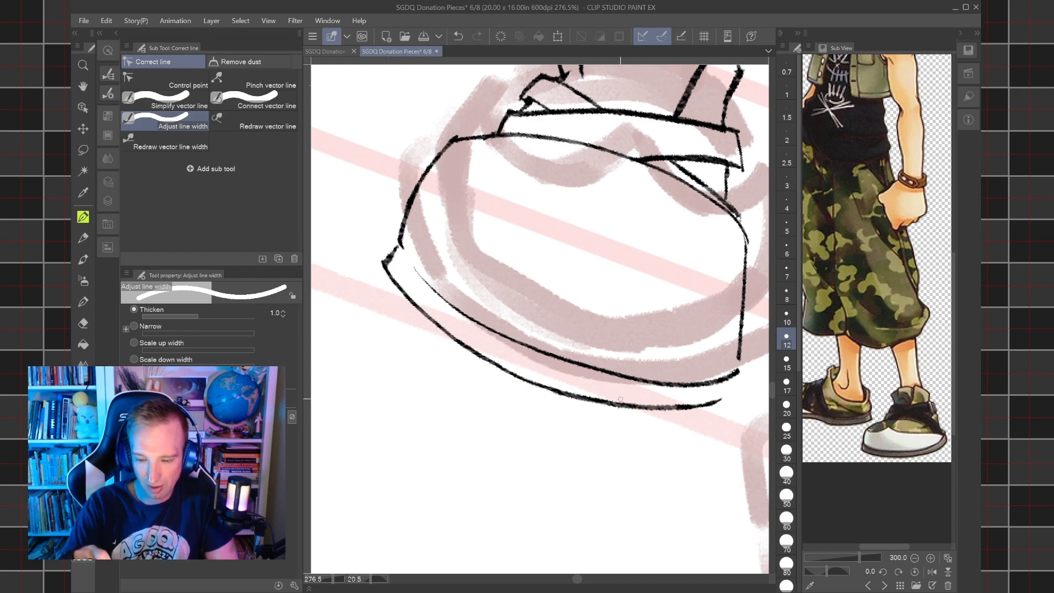
Ink a curved seam with a central peak across the toe using an 8 px pen, and close the sole's far end.
{"action": "scroll", "coordinate": [620, 399], "scroll_direction": "down", "scroll_amount": 3}
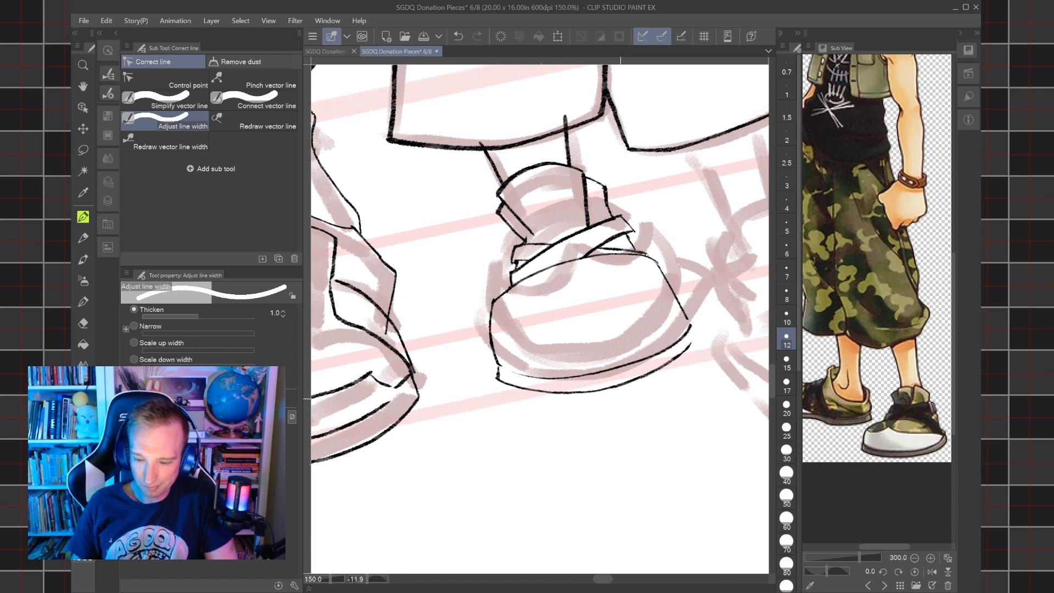
{"action": "key", "text": "p"}
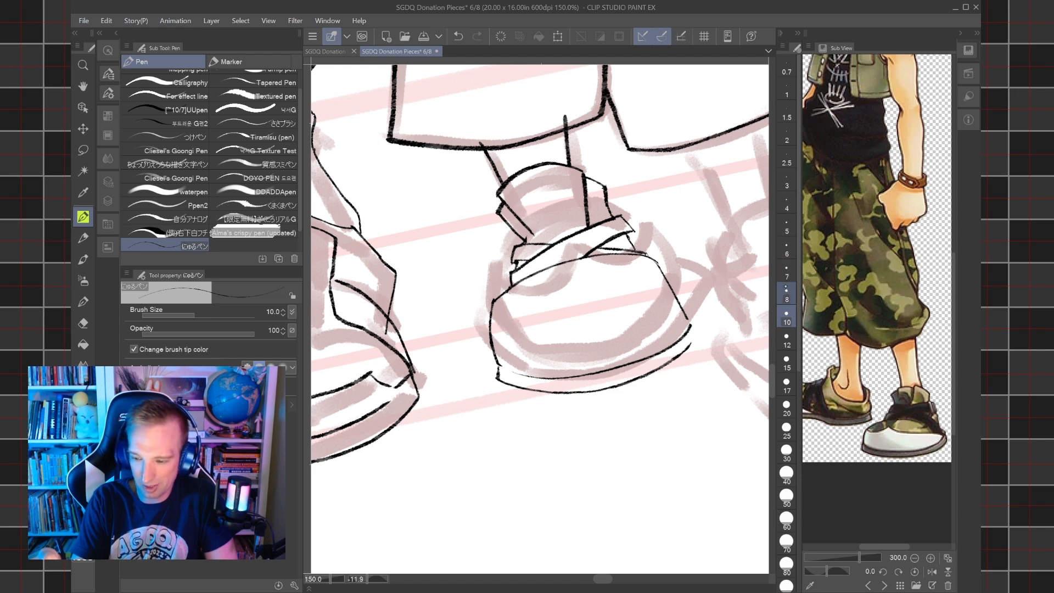
{"action": "left_click", "coordinate": [786, 295]}
{"action": "scroll", "coordinate": [549, 341], "scroll_direction": "up", "scroll_amount": 3}
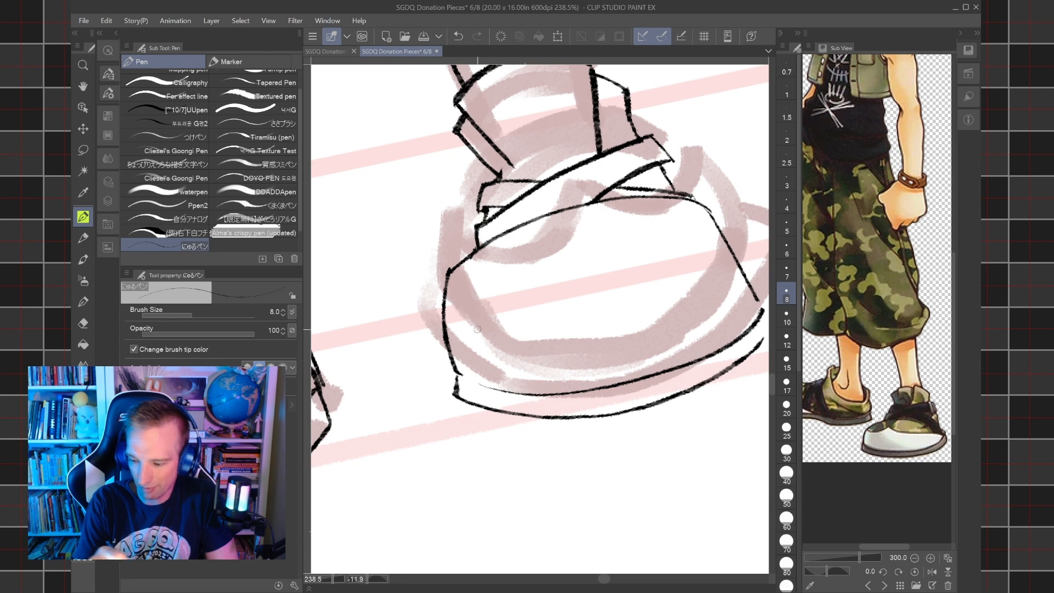
{"action": "mouse_move", "coordinate": [448, 327]}
{"action": "left_mouse_down"}
{"action": "mouse_move", "coordinate": [553, 316]}
{"action": "mouse_move", "coordinate": [586, 291]}
{"action": "mouse_move", "coordinate": [678, 301]}
{"action": "mouse_move", "coordinate": [736, 269]}
{"action": "left_mouse_up"}
{"action": "left_click", "coordinate": [459, 36]}
{"action": "mouse_move", "coordinate": [587, 295]}
{"action": "left_mouse_down"}
{"action": "mouse_move", "coordinate": [720, 274]}
{"action": "mouse_move", "coordinate": [726, 254]}
{"action": "mouse_move", "coordinate": [650, 269]}
{"action": "left_mouse_up"}
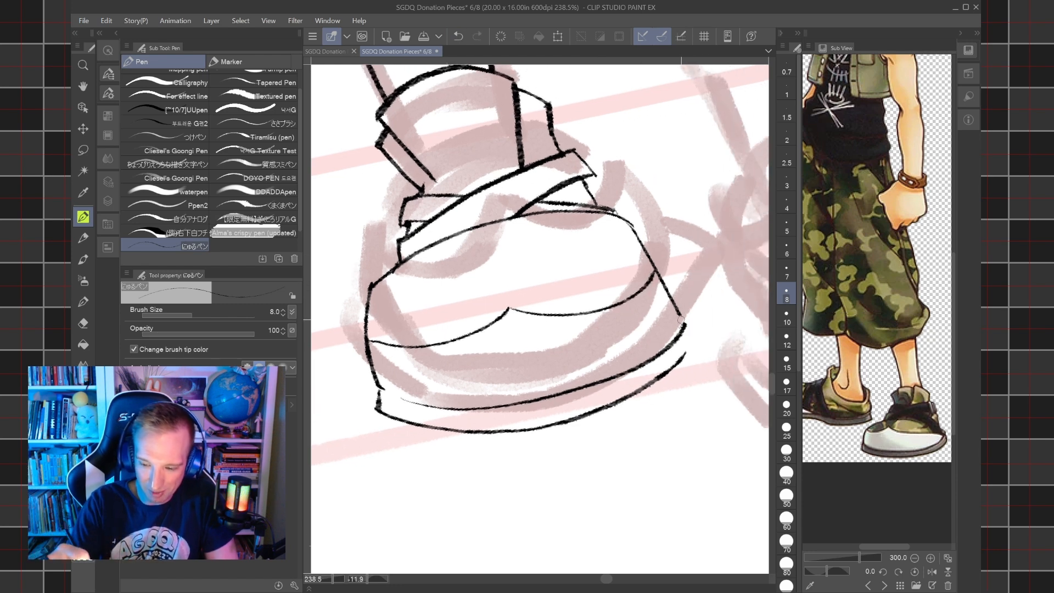
{"action": "mouse_move", "coordinate": [683, 322]}
{"action": "left_mouse_down"}
{"action": "mouse_move", "coordinate": [694, 339]}
{"action": "mouse_move", "coordinate": [682, 356]}
{"action": "left_mouse_up"}
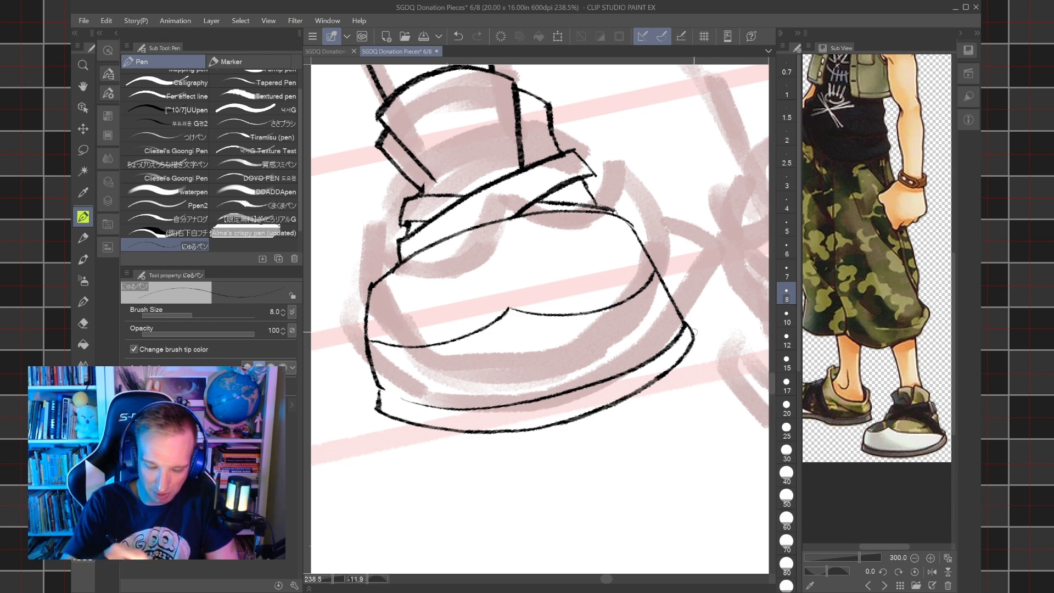
Thicken the toe's upper outline, near side and the sole's bottom edge with the Adjust line width tool.
{"action": "key", "text": "ctrl+alt+0"}
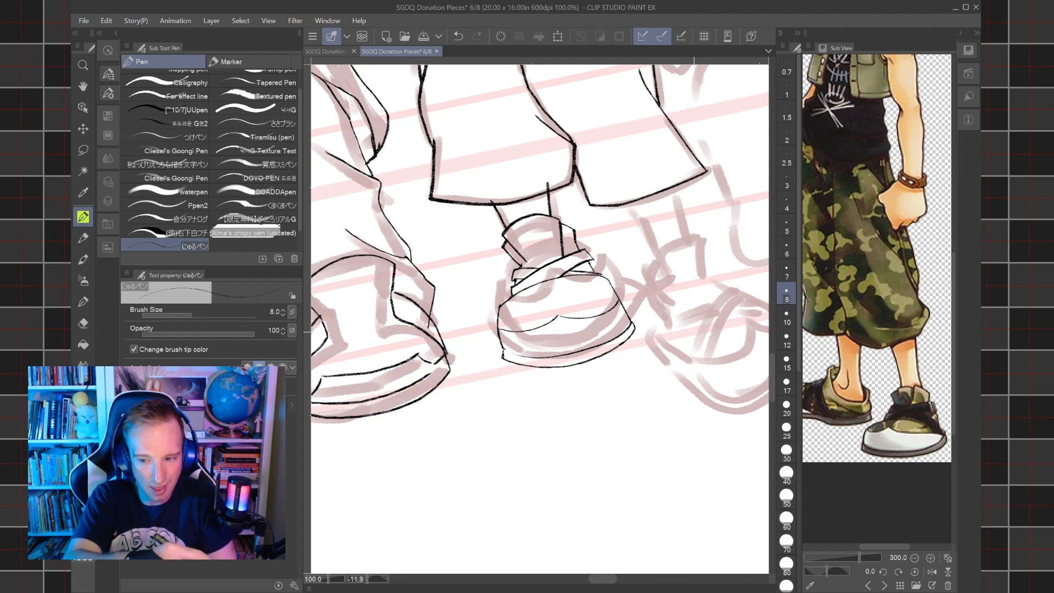
{"action": "scroll", "coordinate": [577, 313], "scroll_direction": "down", "scroll_amount": 3}
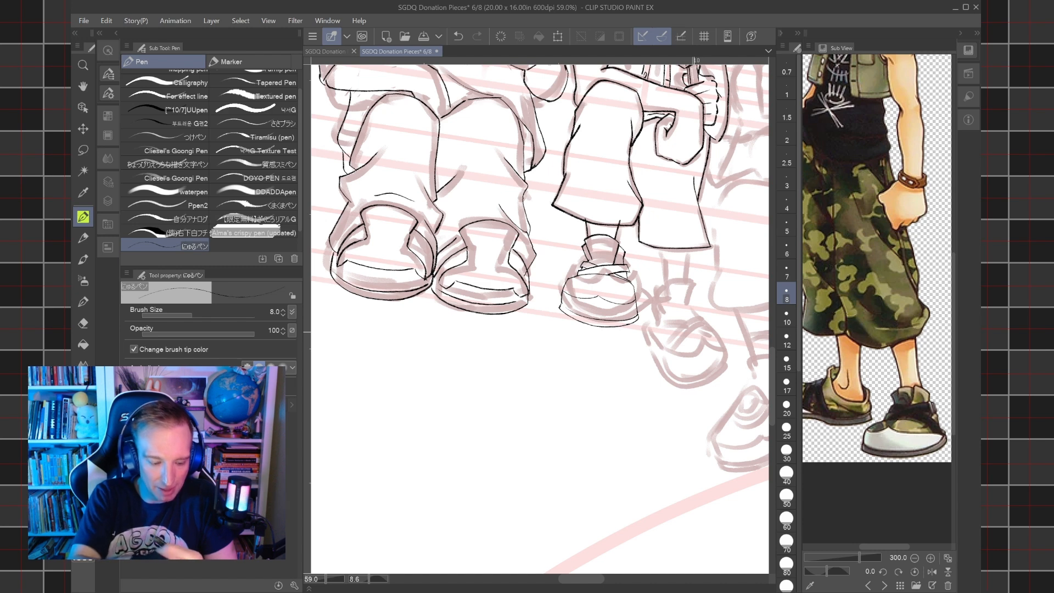
{"action": "key", "text": "y"}
{"action": "mouse_move", "coordinate": [565, 279]}
{"action": "left_mouse_down"}
{"action": "mouse_move", "coordinate": [560, 307]}
{"action": "mouse_move", "coordinate": [586, 322]}
{"action": "mouse_move", "coordinate": [635, 323]}
{"action": "mouse_move", "coordinate": [632, 282]}
{"action": "left_mouse_up"}
{"action": "mouse_move", "coordinate": [565, 288]}
{"action": "left_mouse_down"}
{"action": "mouse_move", "coordinate": [563, 311]}
{"action": "mouse_move", "coordinate": [584, 325]}
{"action": "mouse_move", "coordinate": [582, 278]}
{"action": "mouse_move", "coordinate": [630, 284]}
{"action": "left_mouse_up"}
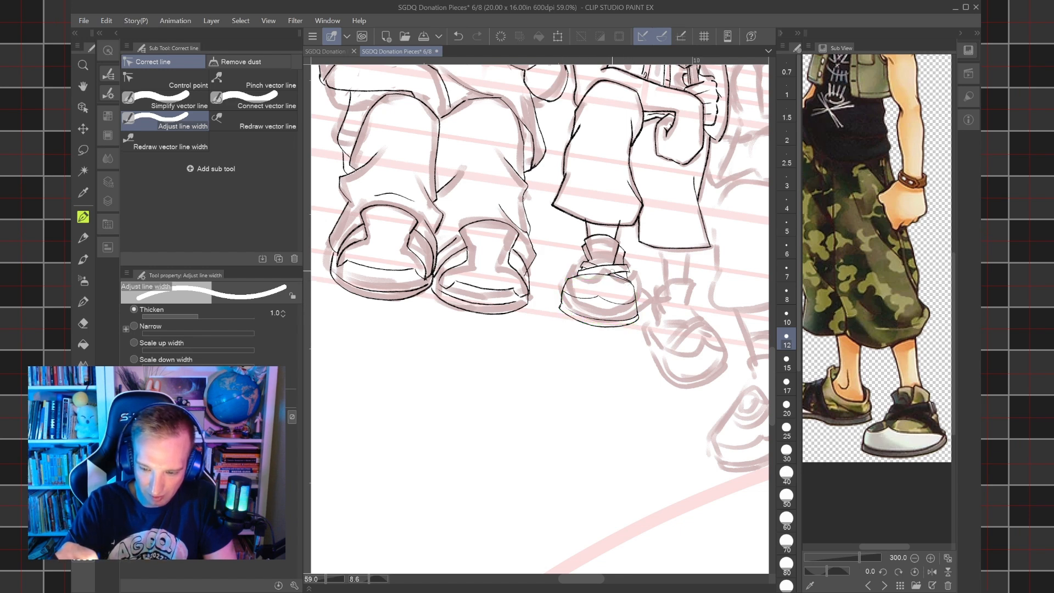
{"action": "scroll", "coordinate": [573, 339], "scroll_direction": "up", "scroll_amount": 5}
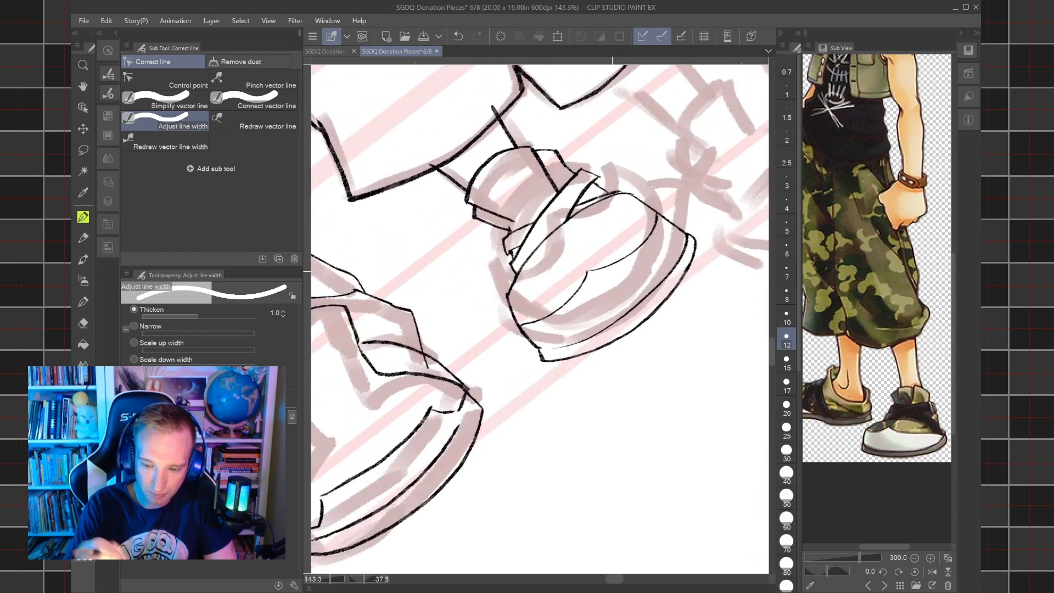
{"action": "mouse_move", "coordinate": [514, 290]}
{"action": "left_mouse_down"}
{"action": "mouse_move", "coordinate": [564, 225]}
{"action": "mouse_move", "coordinate": [625, 196]}
{"action": "mouse_move", "coordinate": [520, 269]}
{"action": "mouse_move", "coordinate": [567, 219]}
{"action": "mouse_move", "coordinate": [624, 194]}
{"action": "left_mouse_up"}
{"action": "mouse_move", "coordinate": [549, 361]}
{"action": "left_mouse_down"}
{"action": "mouse_move", "coordinate": [625, 330]}
{"action": "mouse_move", "coordinate": [691, 270]}
{"action": "left_mouse_up"}
{"action": "mouse_move", "coordinate": [522, 270]}
{"action": "left_mouse_down"}
{"action": "mouse_move", "coordinate": [584, 212]}
{"action": "mouse_move", "coordinate": [571, 215]}
{"action": "mouse_move", "coordinate": [600, 201]}
{"action": "left_mouse_up"}
{"action": "left_click_drag", "start_coordinate": [507, 302], "coordinate": [550, 367]}
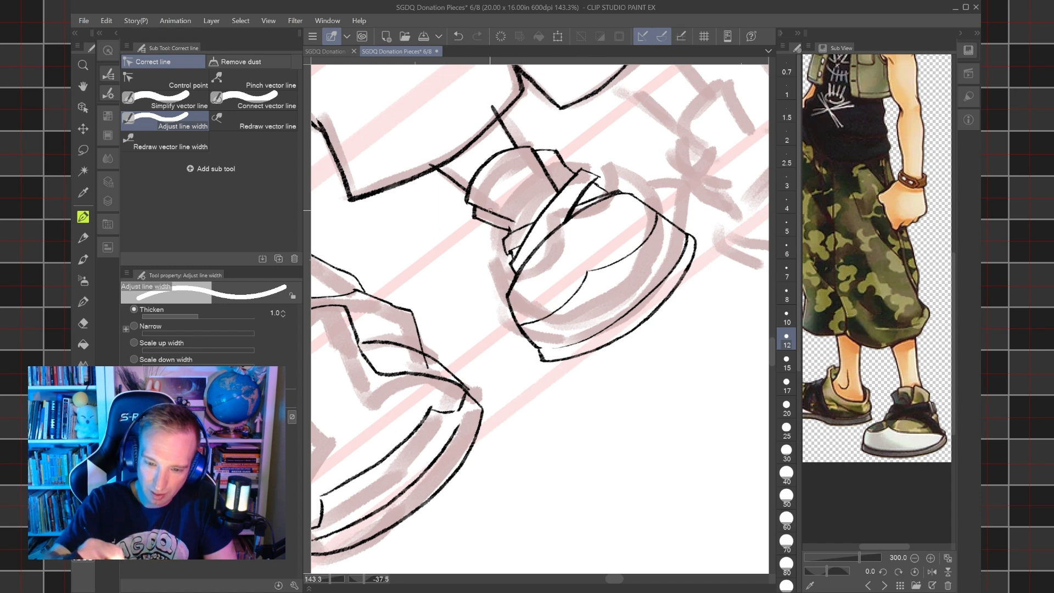
Thicken the outlines along the far and near sides of the shoe's toe.
{"action": "mouse_move", "coordinate": [543, 247]}
{"action": "left_mouse_down"}
{"action": "mouse_move", "coordinate": [620, 195]}
{"action": "mouse_move", "coordinate": [687, 234]}
{"action": "left_mouse_up"}
{"action": "left_click_drag", "start_coordinate": [637, 198], "coordinate": [684, 229]}
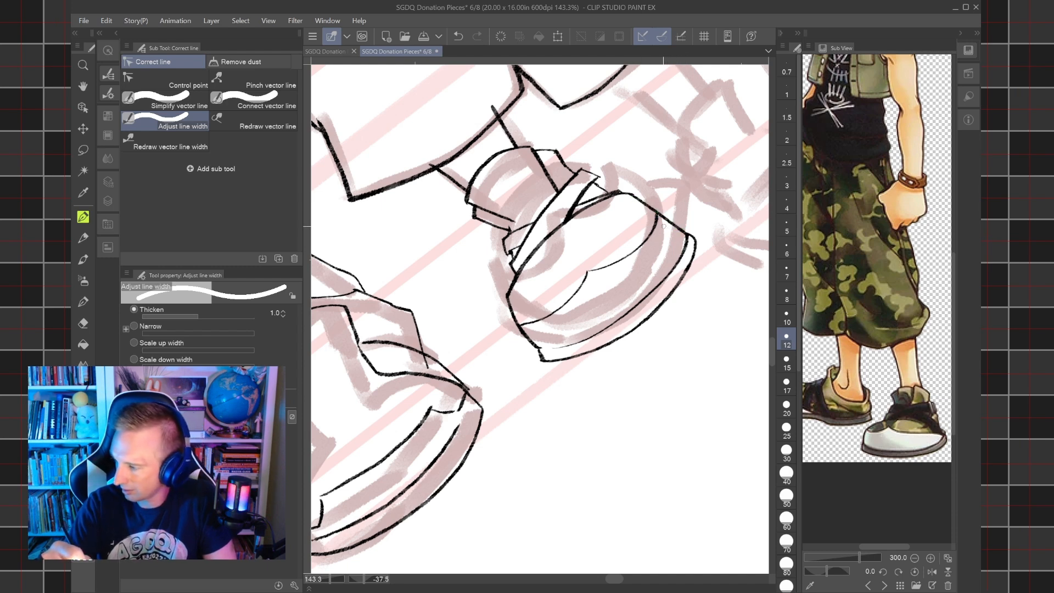
{"action": "mouse_move", "coordinate": [633, 195]}
{"action": "left_mouse_down"}
{"action": "mouse_move", "coordinate": [685, 233]}
{"action": "mouse_move", "coordinate": [690, 253]}
{"action": "left_mouse_up"}
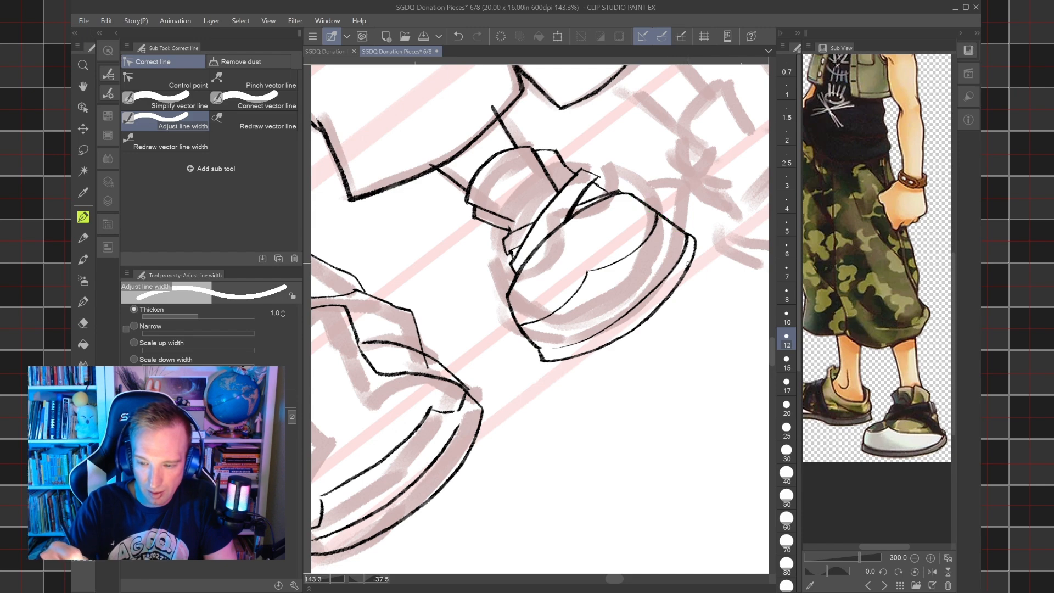
{"action": "left_click_drag", "start_coordinate": [534, 346], "coordinate": [508, 302]}
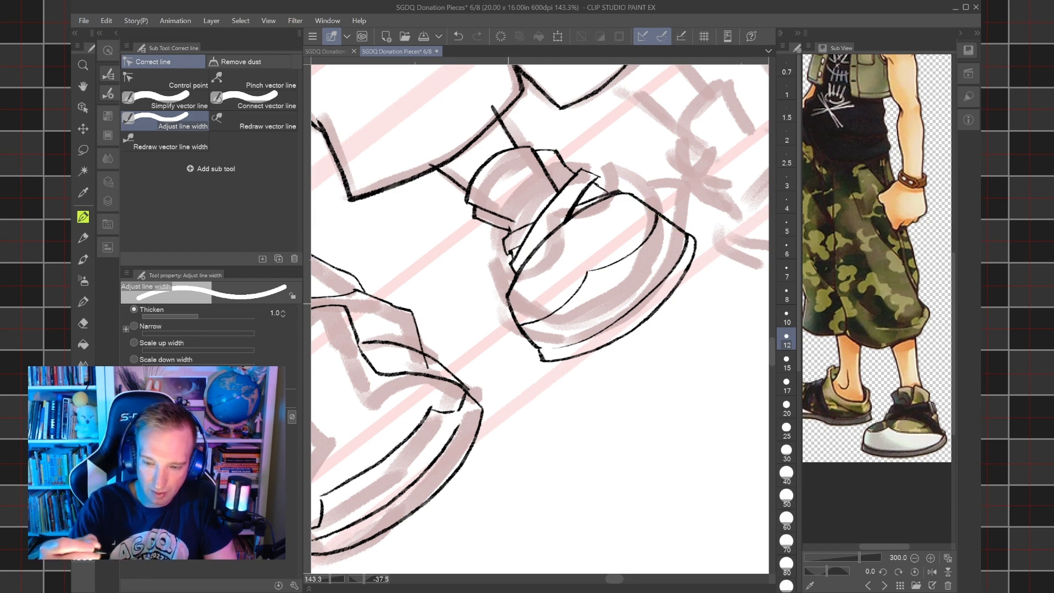
Build up more line weight on both sides of the toe, the far part of the sole and the collar's near corner.
{"action": "scroll", "coordinate": [508, 303], "scroll_direction": "down", "scroll_amount": 5}
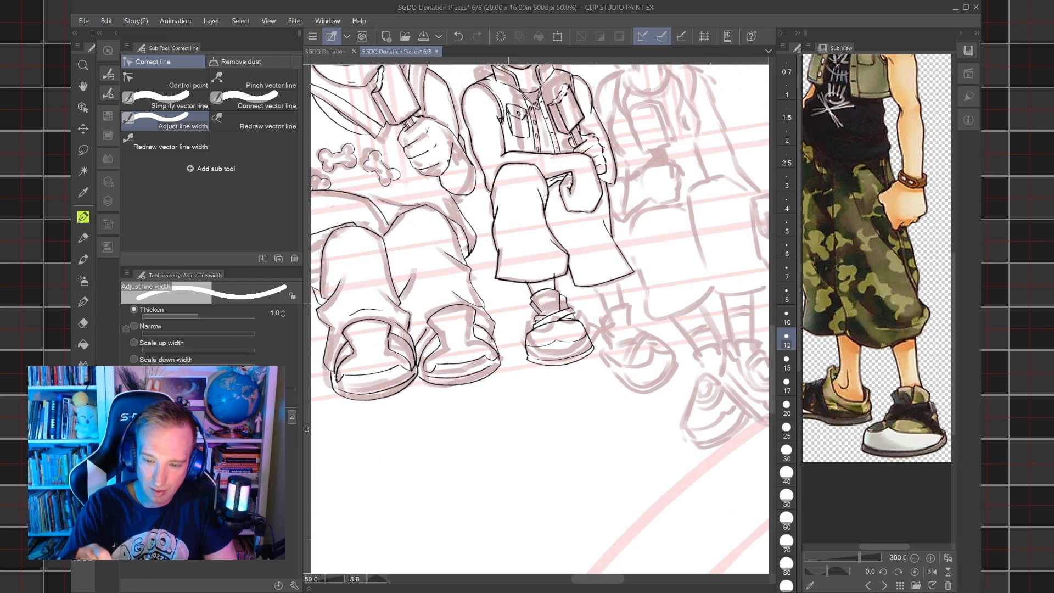
{"action": "scroll", "coordinate": [508, 304], "scroll_direction": "down", "scroll_amount": 2}
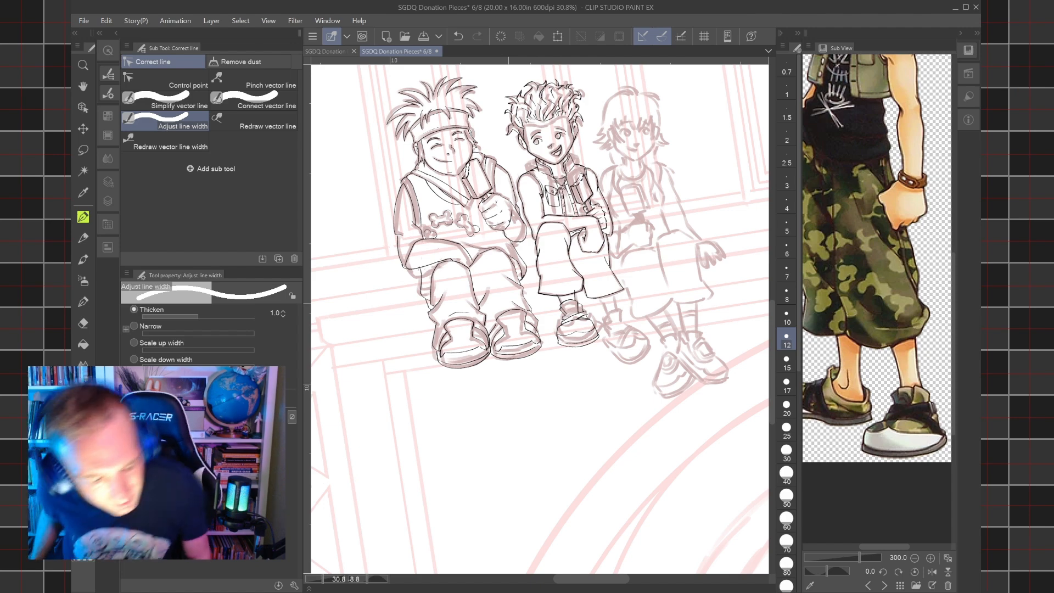
{"action": "scroll", "coordinate": [613, 317], "scroll_direction": "up", "scroll_amount": 3}
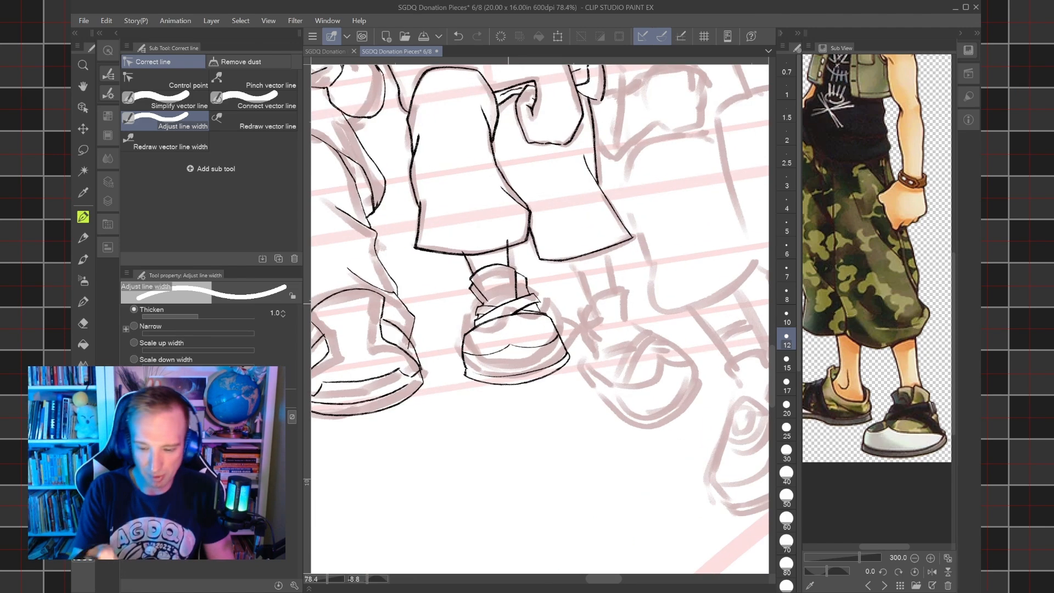
{"action": "left_click_drag", "start_coordinate": [511, 318], "coordinate": [569, 325]}
{"action": "scroll", "coordinate": [568, 335], "scroll_direction": "up", "scroll_amount": 3}
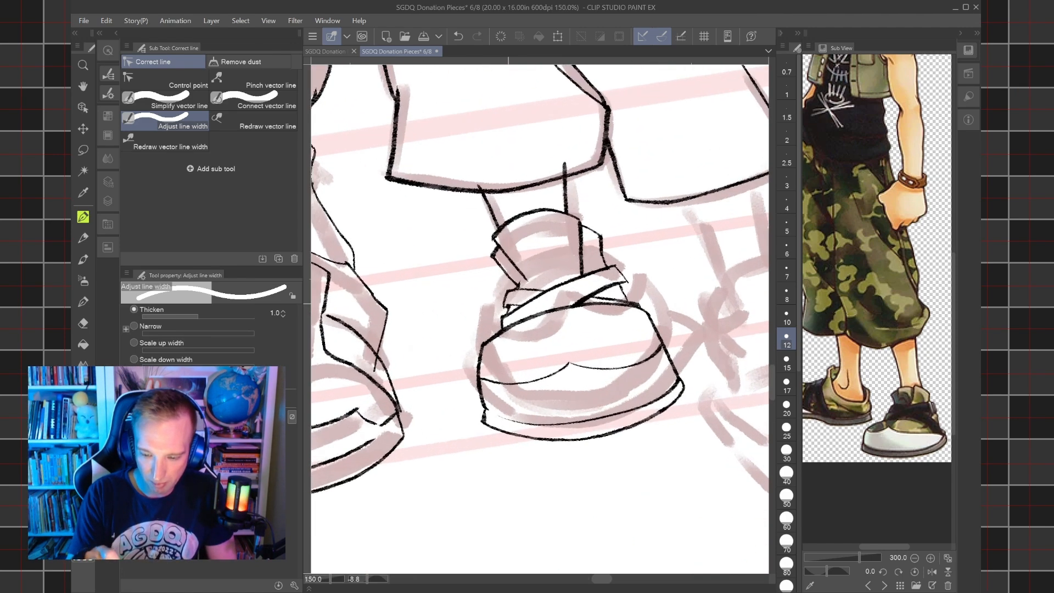
{"action": "mouse_move", "coordinate": [478, 431]}
{"action": "left_mouse_down"}
{"action": "mouse_move", "coordinate": [595, 442]}
{"action": "mouse_move", "coordinate": [690, 394]}
{"action": "mouse_move", "coordinate": [479, 427]}
{"action": "mouse_move", "coordinate": [471, 355]}
{"action": "left_mouse_up"}
{"action": "mouse_move", "coordinate": [652, 311]}
{"action": "left_mouse_down"}
{"action": "mouse_move", "coordinate": [689, 378]}
{"action": "mouse_move", "coordinate": [678, 401]}
{"action": "left_mouse_up"}
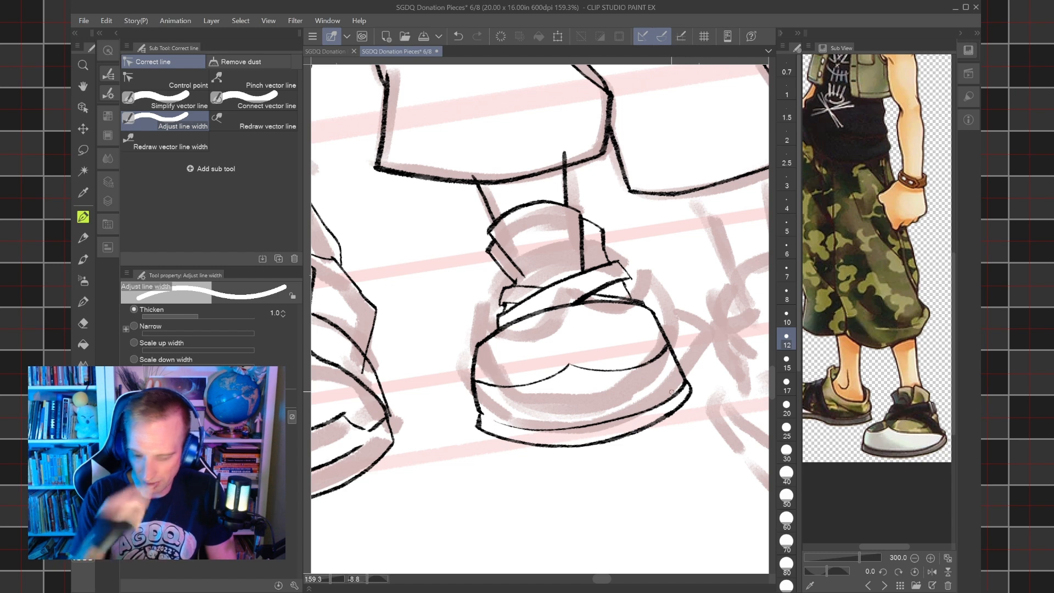
{"action": "left_click_drag", "start_coordinate": [472, 351], "coordinate": [482, 431]}
{"action": "left_click_drag", "start_coordinate": [652, 311], "coordinate": [688, 381]}
{"action": "mouse_move", "coordinate": [544, 453]}
{"action": "left_mouse_down"}
{"action": "mouse_move", "coordinate": [644, 434]}
{"action": "mouse_move", "coordinate": [689, 398]}
{"action": "left_mouse_up"}
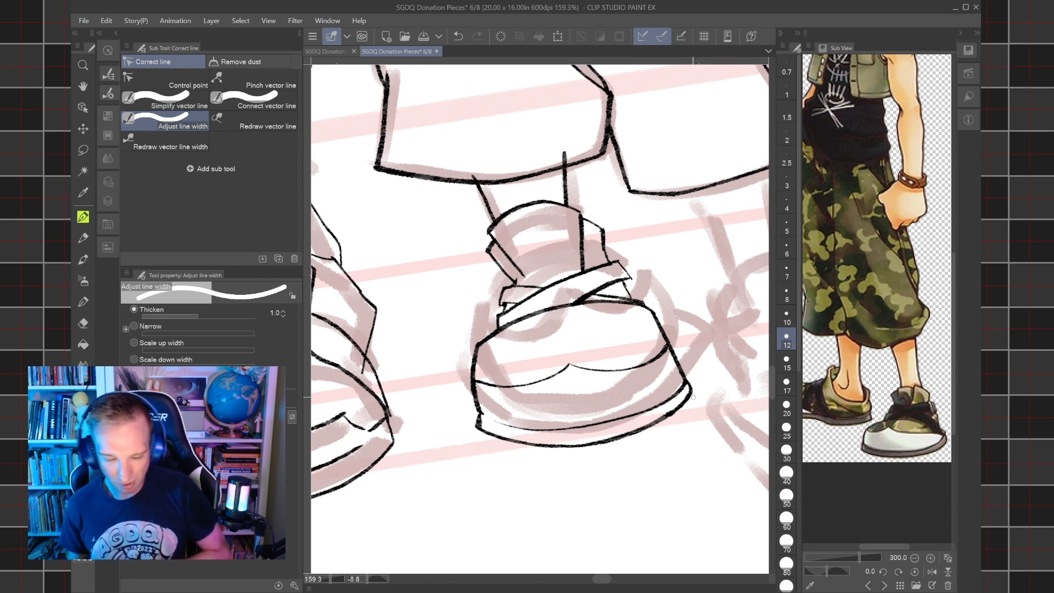
{"action": "left_click_drag", "start_coordinate": [491, 258], "coordinate": [492, 255]}
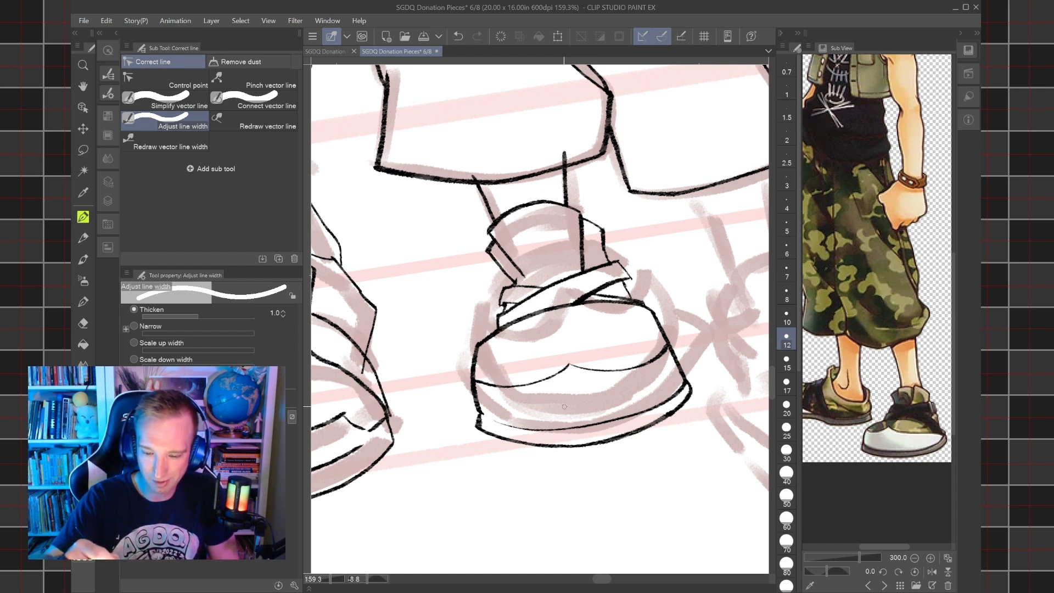
Erase the ankle line's end that pokes above the trouser hem with the hard eraser.
{"action": "key", "text": "e"}
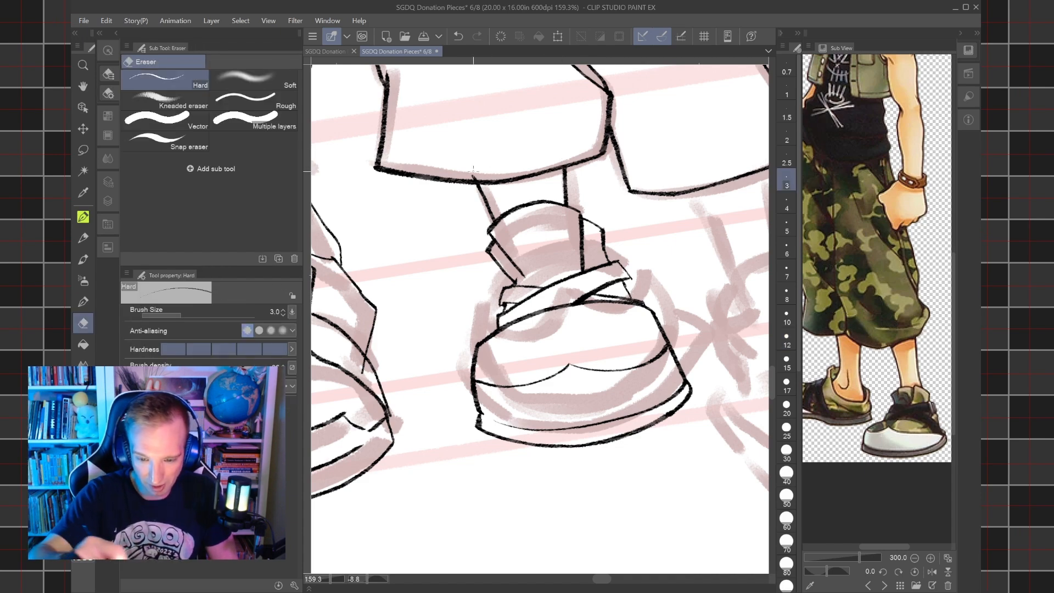
{"action": "key", "text": "ctrl+minus"}
{"action": "key", "text": "ctrl+minus"}
{"action": "key", "text": "ctrl+minus"}
{"action": "key", "text": "ctrl+minus"}
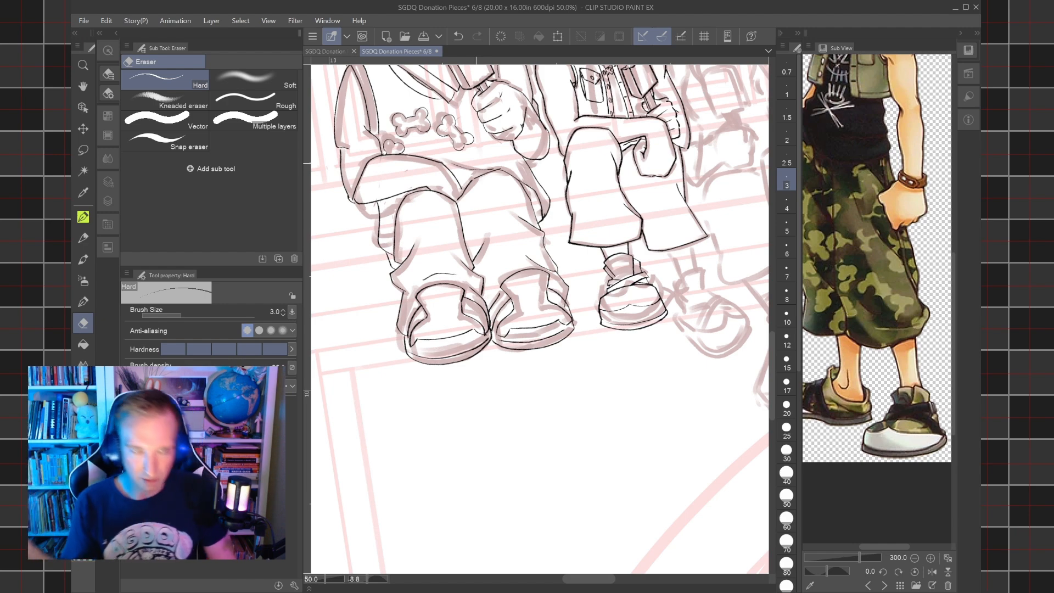
{"action": "key", "text": "ctrl+plus"}
{"action": "key", "text": "ctrl+plus"}
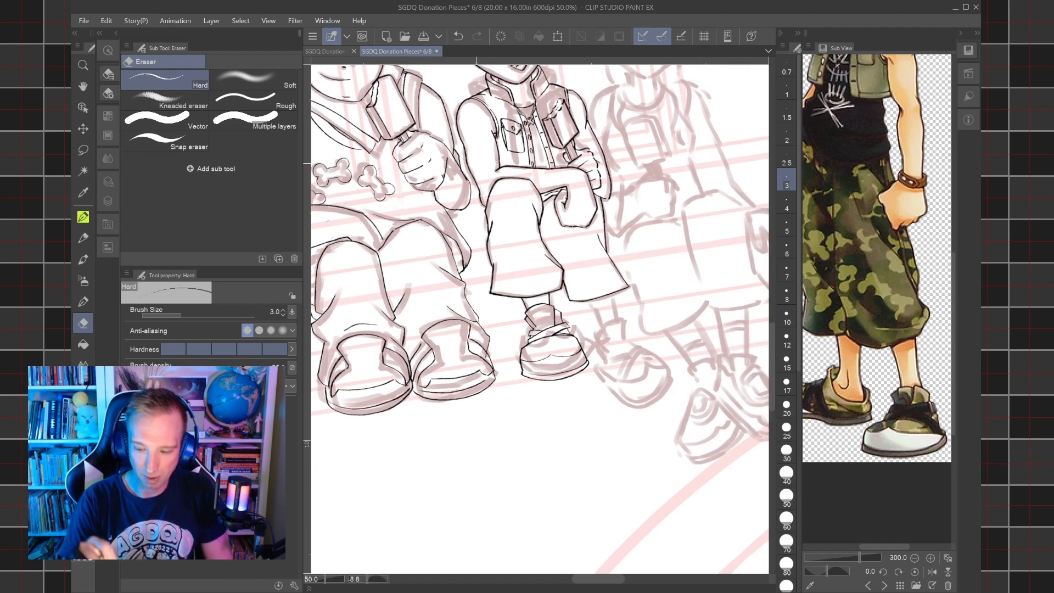
Ink the curved top and both sides of the other shoe's collar over the sketch with a 15 px pen.
{"action": "key", "text": "ctrl+plus"}
{"action": "key", "text": "ctrl+plus"}
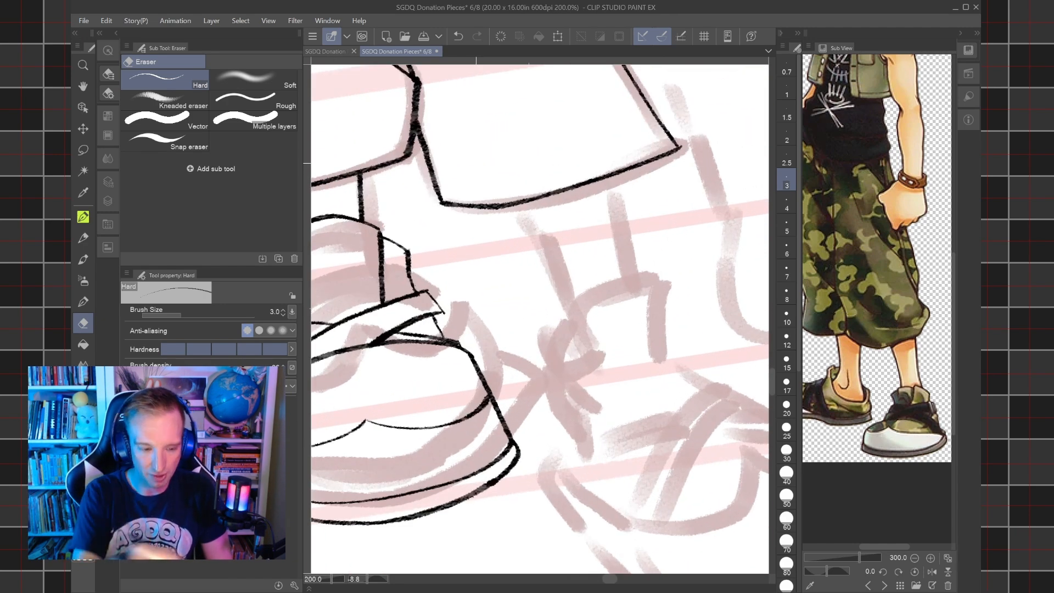
{"action": "key", "text": "p"}
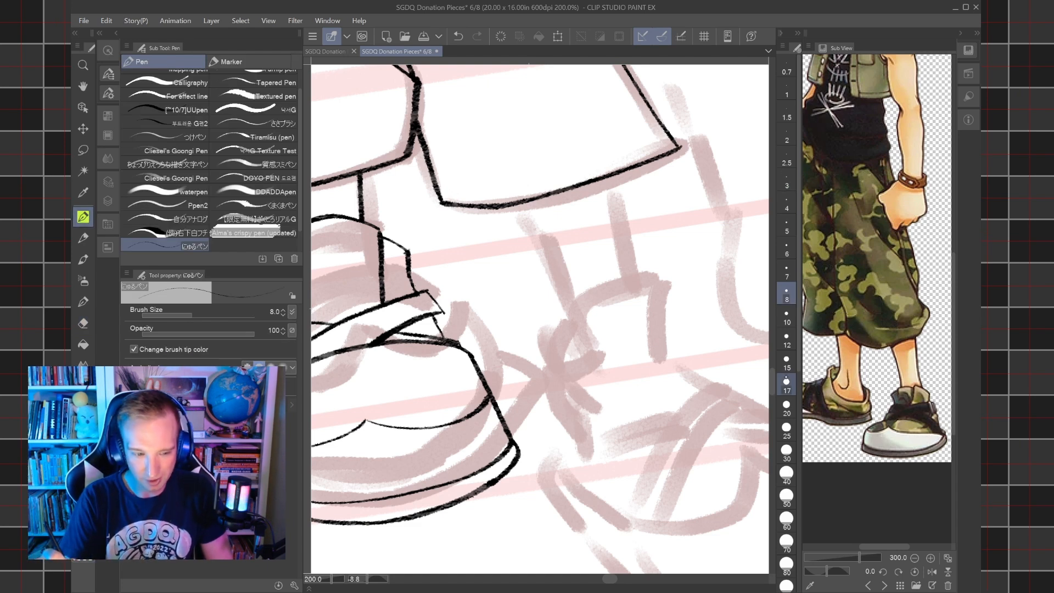
{"action": "left_click", "coordinate": [787, 361]}
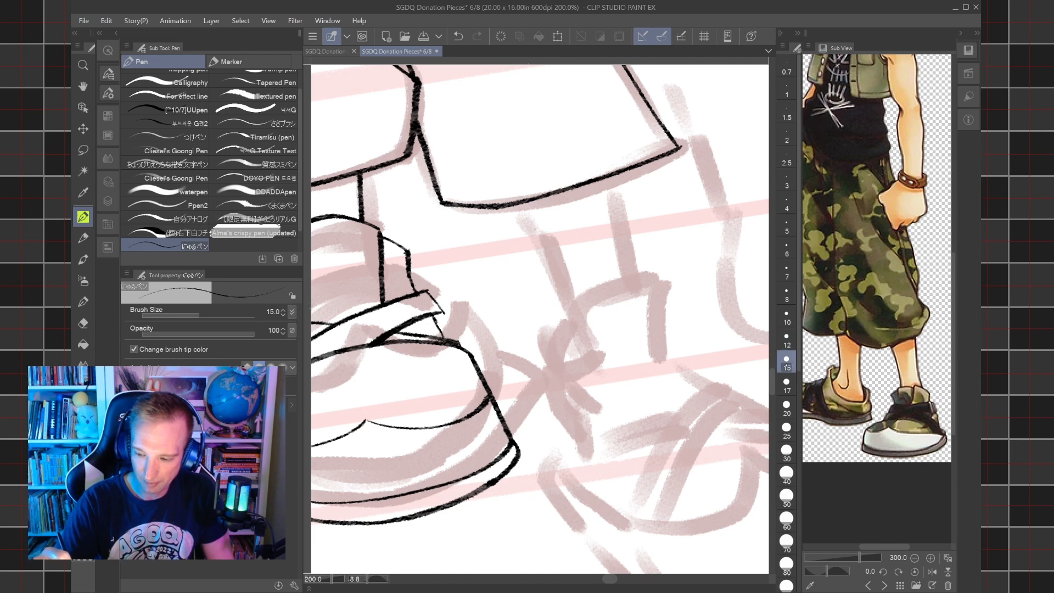
{"action": "mouse_move", "coordinate": [602, 362]}
{"action": "left_mouse_down"}
{"action": "mouse_move", "coordinate": [578, 310]}
{"action": "mouse_move", "coordinate": [616, 287]}
{"action": "mouse_move", "coordinate": [670, 288]}
{"action": "mouse_move", "coordinate": [665, 354]}
{"action": "left_mouse_up"}
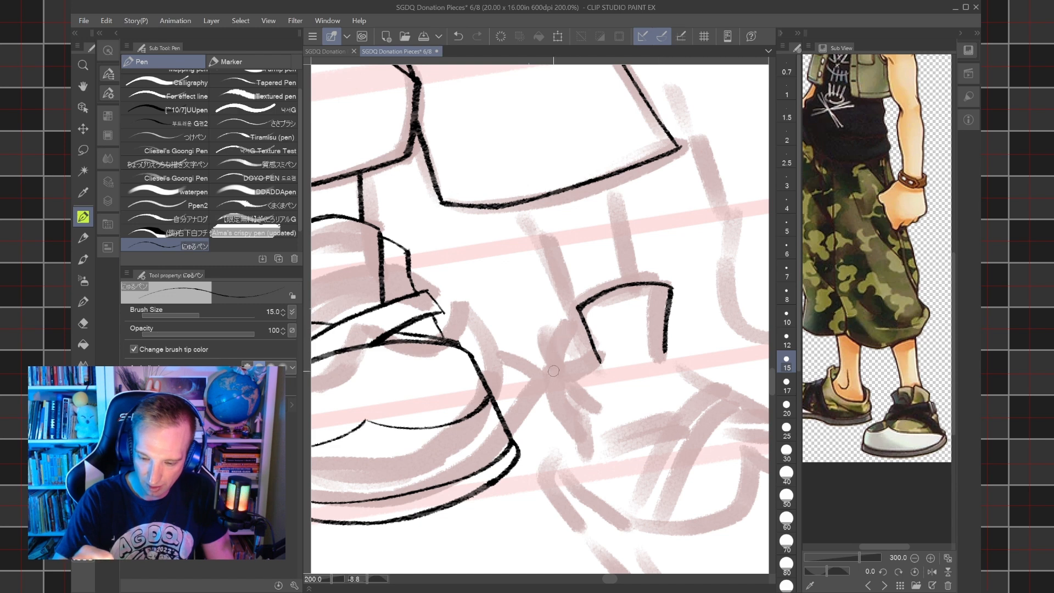
Ink the folded flaps on both sides of the second shoe's collar and the short edges running down from them.
{"action": "mouse_move", "coordinate": [567, 392]}
{"action": "left_mouse_down"}
{"action": "mouse_move", "coordinate": [546, 342]}
{"action": "mouse_move", "coordinate": [580, 313]}
{"action": "left_mouse_up"}
{"action": "mouse_move", "coordinate": [673, 299]}
{"action": "left_mouse_down"}
{"action": "mouse_move", "coordinate": [685, 309]}
{"action": "mouse_move", "coordinate": [676, 355]}
{"action": "mouse_move", "coordinate": [608, 252]}
{"action": "left_mouse_up"}
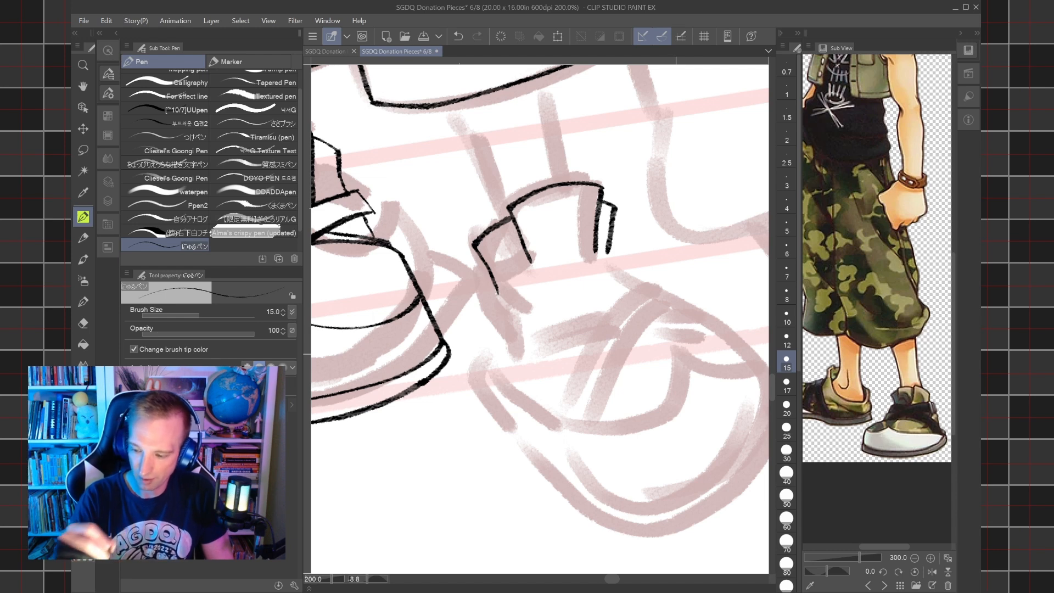
{"action": "left_click_drag", "start_coordinate": [607, 254], "coordinate": [633, 283]}
{"action": "left_click_drag", "start_coordinate": [495, 289], "coordinate": [487, 327]}
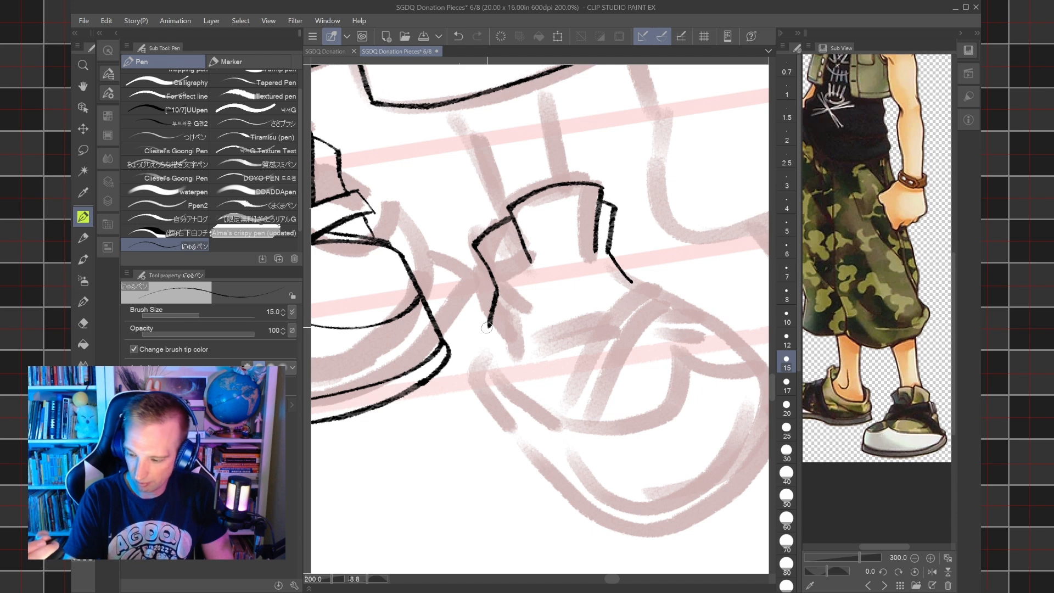
Ink the rounded outer outline of the second shoe from the collar around the toe, replacing the first outline stroke.
{"action": "mouse_move", "coordinate": [489, 323]}
{"action": "left_mouse_down"}
{"action": "mouse_move", "coordinate": [472, 374]}
{"action": "mouse_move", "coordinate": [616, 524]}
{"action": "mouse_move", "coordinate": [522, 464]}
{"action": "mouse_move", "coordinate": [530, 386]}
{"action": "left_mouse_up"}
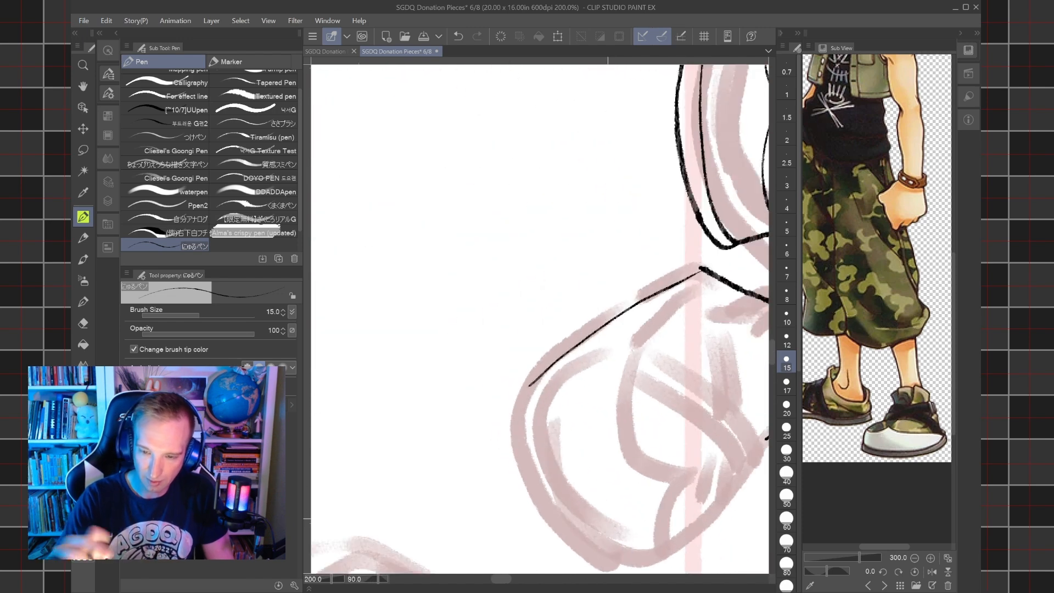
{"action": "key", "text": "ctrl+z"}
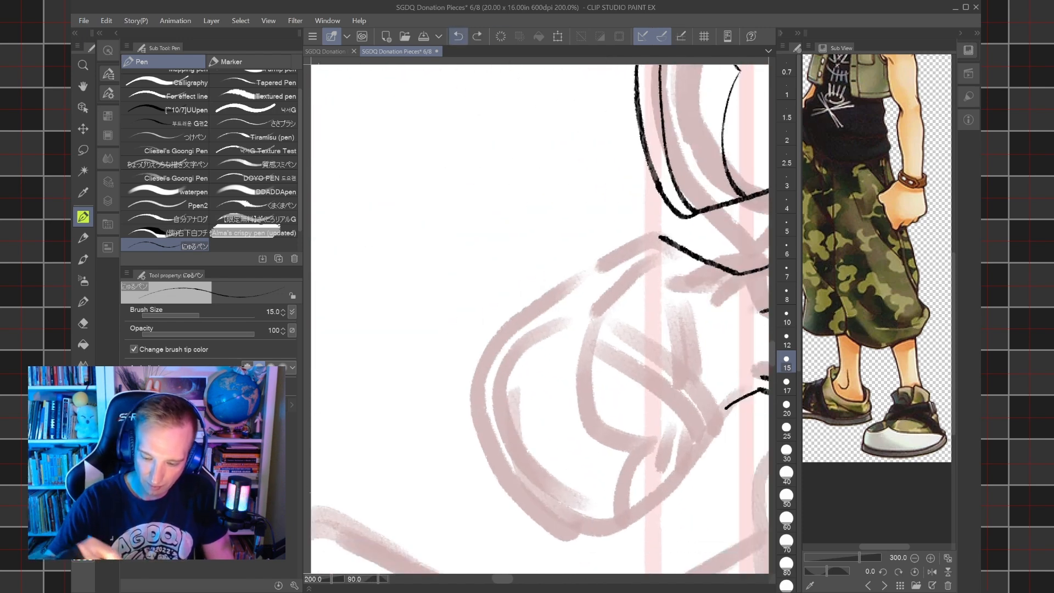
{"action": "mouse_move", "coordinate": [530, 490]}
{"action": "left_mouse_down"}
{"action": "mouse_move", "coordinate": [480, 456]}
{"action": "mouse_move", "coordinate": [439, 402]}
{"action": "mouse_move", "coordinate": [430, 356]}
{"action": "mouse_move", "coordinate": [441, 308]}
{"action": "mouse_move", "coordinate": [470, 263]}
{"action": "mouse_move", "coordinate": [522, 224]}
{"action": "mouse_move", "coordinate": [633, 185]}
{"action": "left_mouse_up"}
{"action": "mouse_move", "coordinate": [551, 466]}
{"action": "left_mouse_down"}
{"action": "mouse_move", "coordinate": [634, 314]}
{"action": "mouse_move", "coordinate": [689, 408]}
{"action": "mouse_move", "coordinate": [697, 491]}
{"action": "mouse_move", "coordinate": [685, 512]}
{"action": "mouse_move", "coordinate": [633, 542]}
{"action": "mouse_move", "coordinate": [554, 560]}
{"action": "left_mouse_up"}
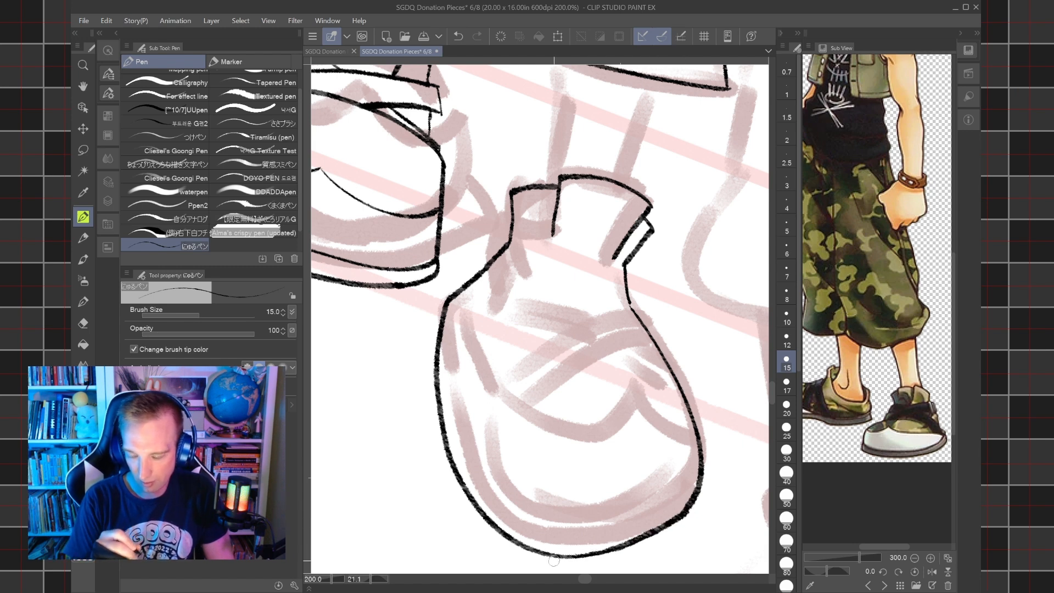
{"action": "scroll", "coordinate": [582, 305], "scroll_direction": "down", "scroll_amount": 5}
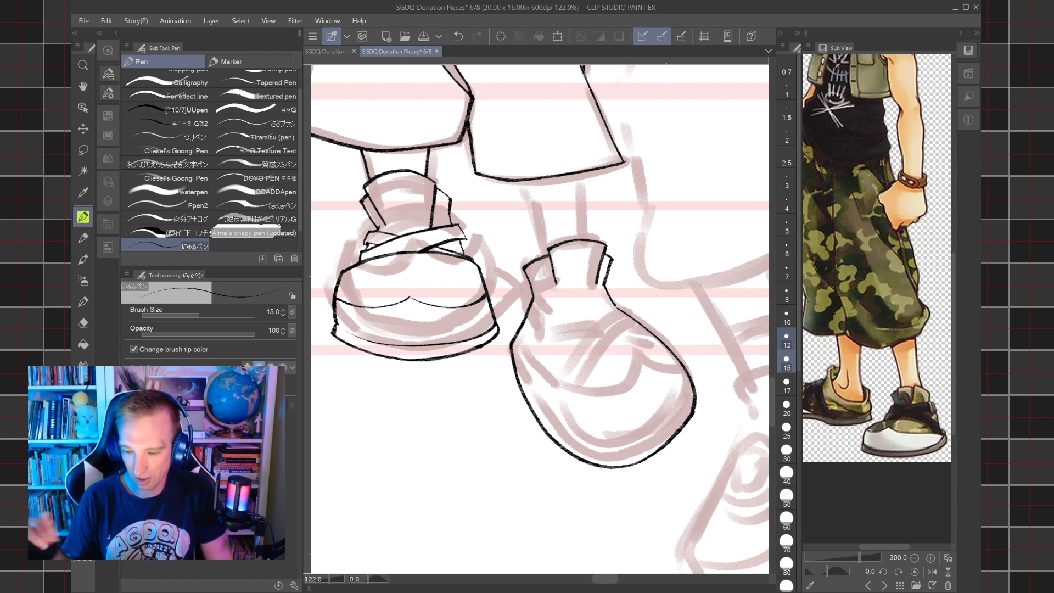
Ink the crossing straps over the second shoe's instep with a 12 px pen.
{"action": "left_click", "coordinate": [787, 336]}
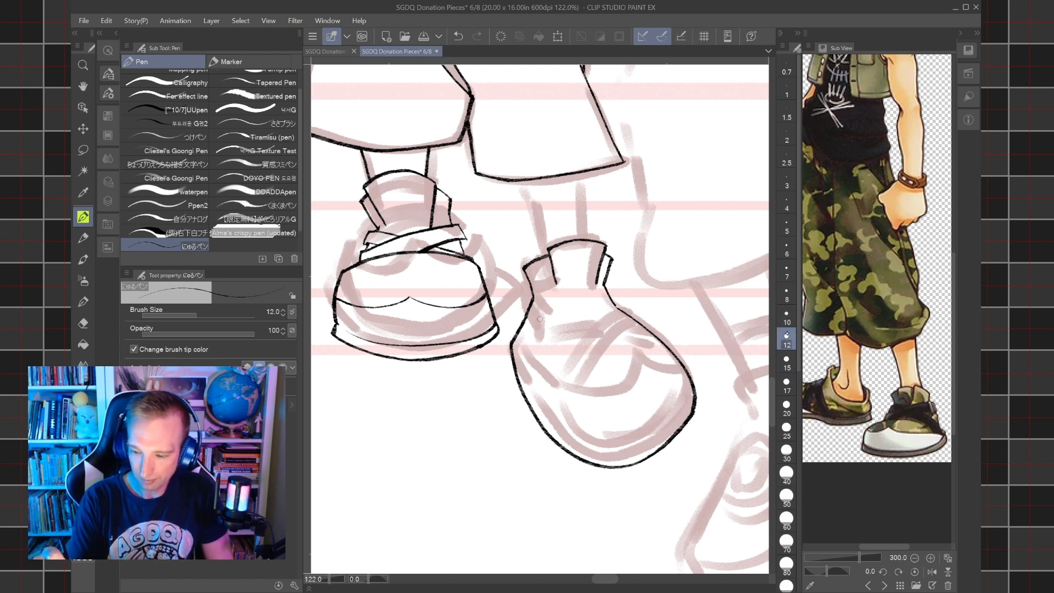
{"action": "left_click_drag", "start_coordinate": [540, 319], "coordinate": [547, 366]}
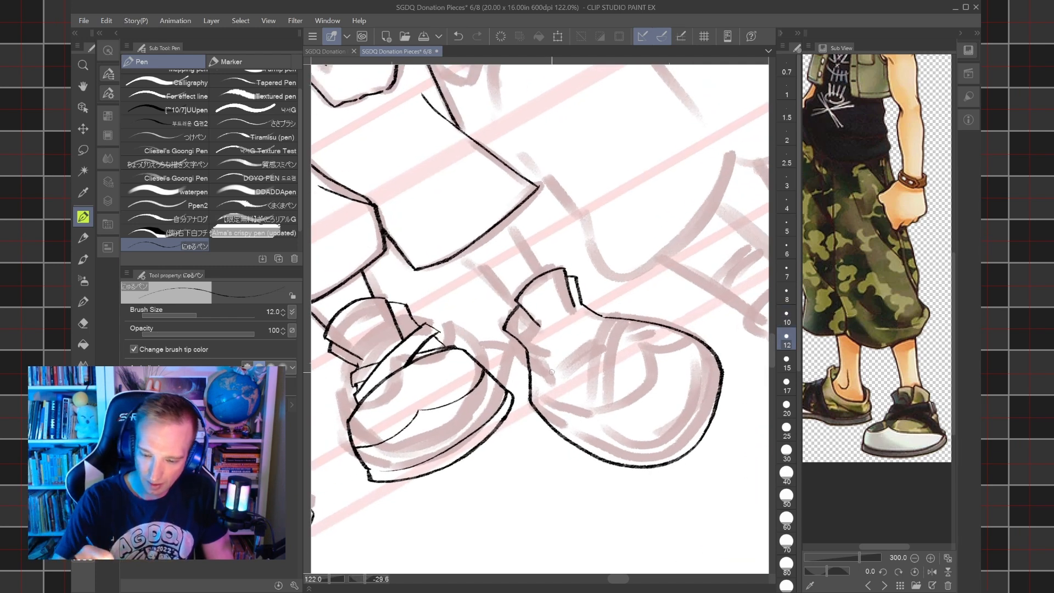
{"action": "left_click_drag", "start_coordinate": [532, 379], "coordinate": [586, 309]}
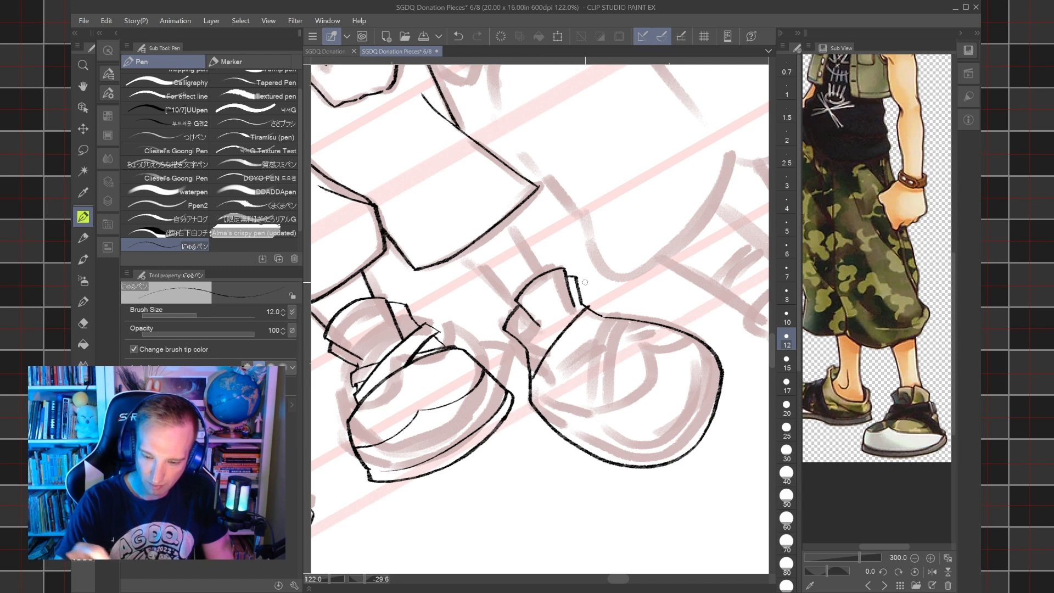
{"action": "mouse_move", "coordinate": [552, 382]}
{"action": "left_mouse_down"}
{"action": "mouse_move", "coordinate": [594, 312]}
{"action": "mouse_move", "coordinate": [588, 340]}
{"action": "left_mouse_up"}
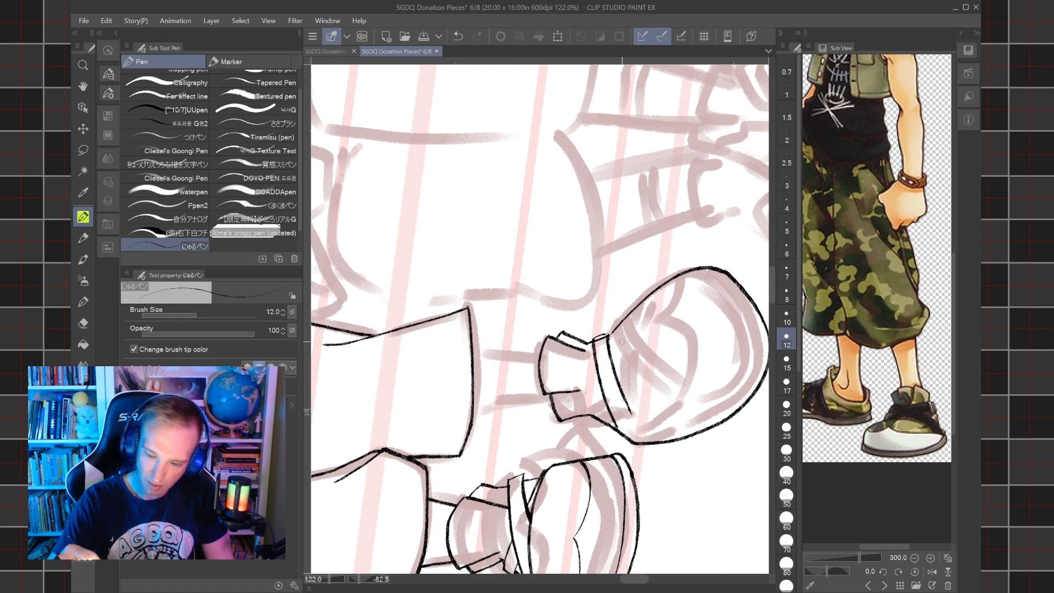
{"action": "left_click_drag", "start_coordinate": [611, 356], "coordinate": [623, 325]}
{"action": "left_click_drag", "start_coordinate": [592, 419], "coordinate": [606, 383]}
{"action": "mouse_move", "coordinate": [578, 418]}
{"action": "left_mouse_down"}
{"action": "mouse_move", "coordinate": [594, 422]}
{"action": "mouse_move", "coordinate": [587, 393]}
{"action": "mouse_move", "coordinate": [625, 318]}
{"action": "left_mouse_up"}
{"action": "scroll", "coordinate": [612, 313], "scroll_direction": "down", "scroll_amount": 3}
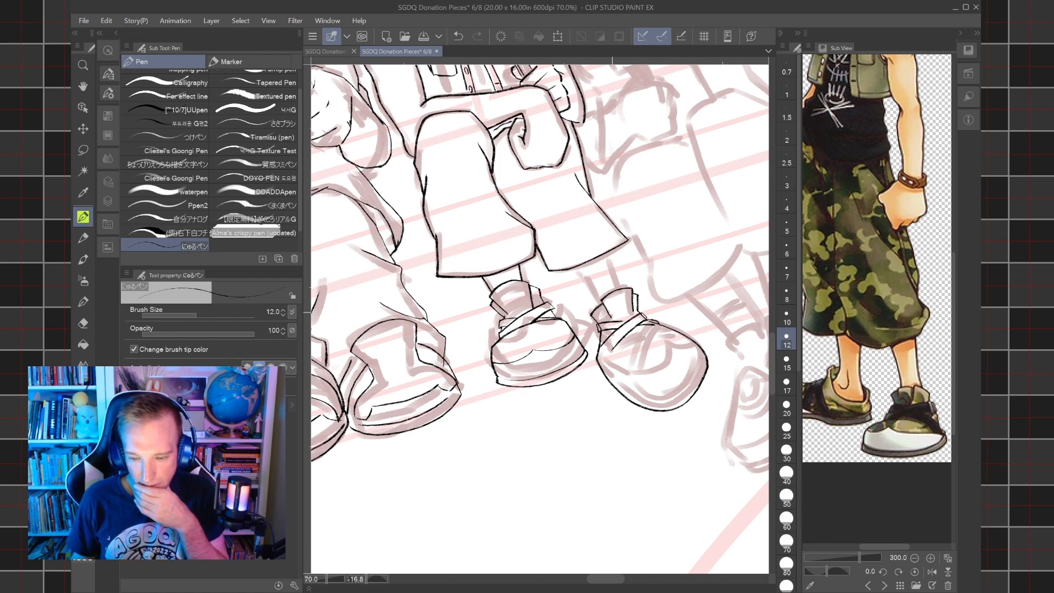
{"action": "scroll", "coordinate": [540, 319], "scroll_direction": "down", "scroll_amount": 3}
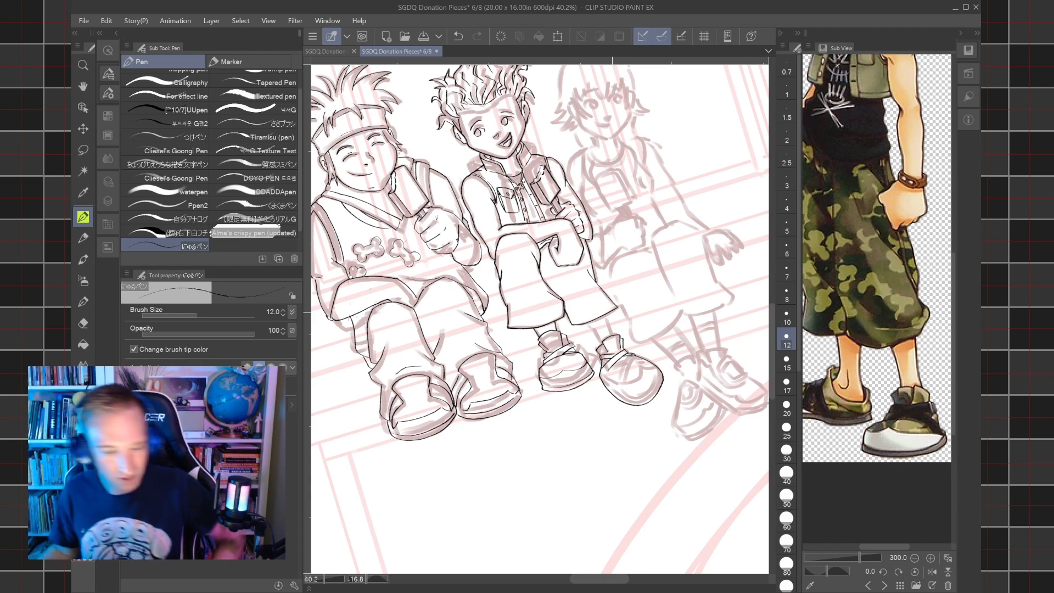
{"action": "mouse_move", "coordinate": [631, 385]}
{"action": "left_mouse_down"}
{"action": "mouse_move", "coordinate": [651, 296]}
{"action": "mouse_move", "coordinate": [618, 296]}
{"action": "left_mouse_up"}
{"action": "scroll", "coordinate": [540, 318], "scroll_direction": "up", "scroll_amount": 1}
{"action": "scroll", "coordinate": [571, 385], "scroll_direction": "up", "scroll_amount": 4}
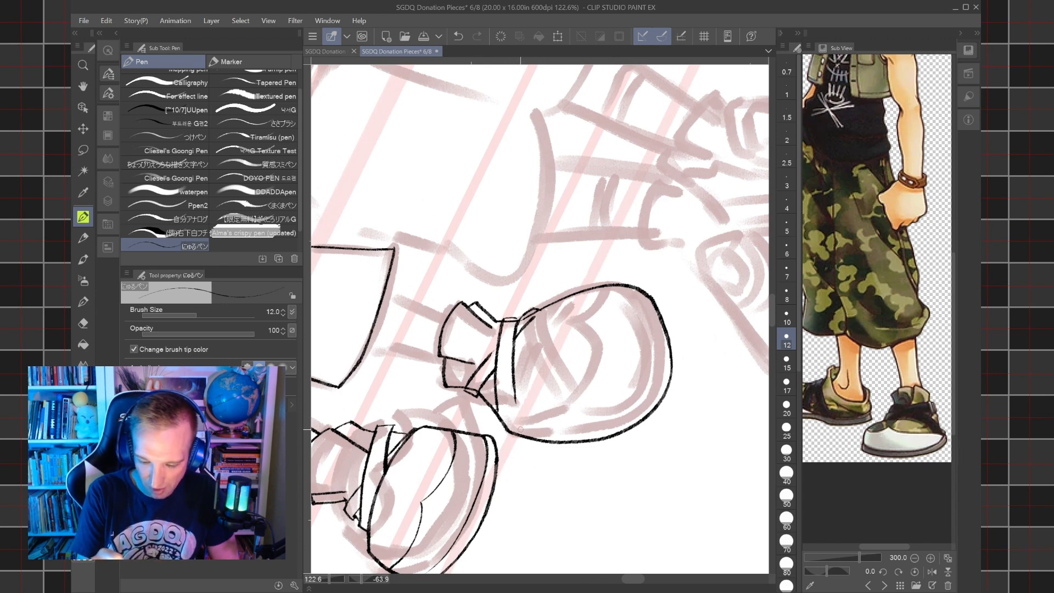
{"action": "left_click_drag", "start_coordinate": [510, 427], "coordinate": [551, 431]}
{"action": "key", "text": "ctrl+z"}
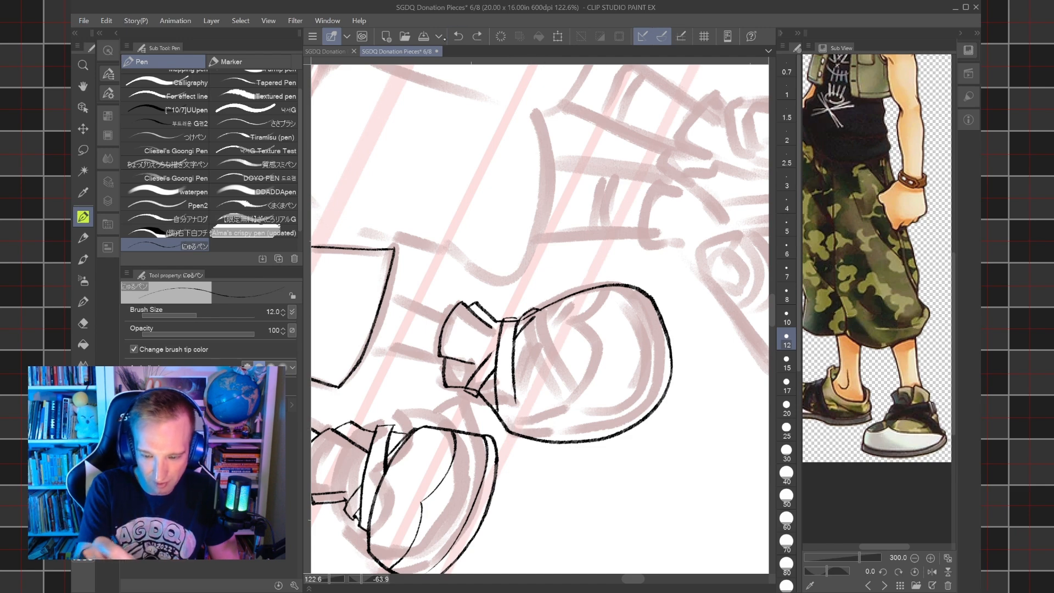
{"action": "mouse_move", "coordinate": [582, 362]}
{"action": "left_mouse_down"}
{"action": "mouse_move", "coordinate": [565, 351]}
{"action": "mouse_move", "coordinate": [577, 303]}
{"action": "mouse_move", "coordinate": [640, 351]}
{"action": "mouse_move", "coordinate": [566, 358]}
{"action": "mouse_move", "coordinate": [593, 366]}
{"action": "left_mouse_up"}
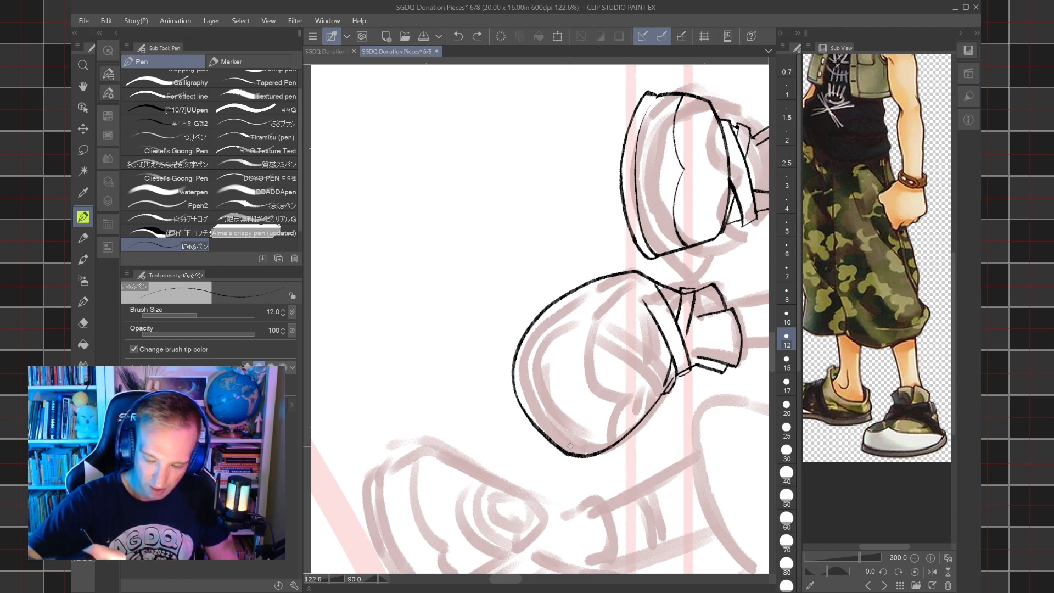
{"action": "left_click_drag", "start_coordinate": [575, 450], "coordinate": [539, 413]}
{"action": "key", "text": "ctrl+z"}
{"action": "mouse_move", "coordinate": [575, 450]}
{"action": "left_mouse_down"}
{"action": "mouse_move", "coordinate": [528, 387]}
{"action": "mouse_move", "coordinate": [541, 319]}
{"action": "left_mouse_up"}
{"action": "key", "text": "ctrl+z"}
{"action": "left_click_drag", "start_coordinate": [564, 421], "coordinate": [553, 385]}
{"action": "key", "text": "ctrl+z"}
Ink the sole's inner edge around the second shoe's toe and extend the strap's front line down to meet it.
{"action": "mouse_move", "coordinate": [565, 422]}
{"action": "left_mouse_down"}
{"action": "mouse_move", "coordinate": [557, 360]}
{"action": "mouse_move", "coordinate": [567, 304]}
{"action": "left_mouse_up"}
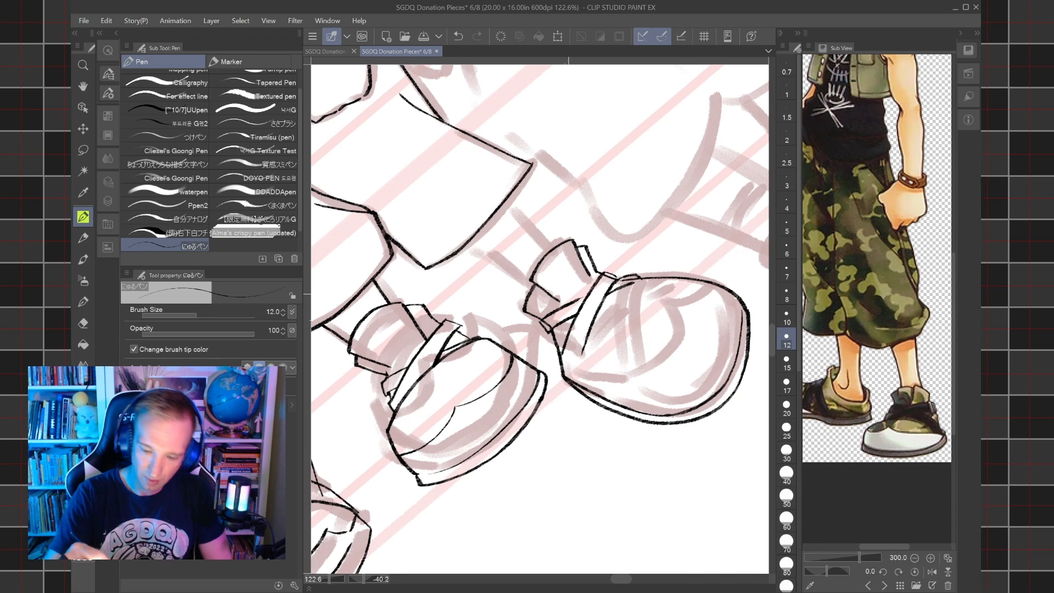
{"action": "left_click_drag", "start_coordinate": [575, 377], "coordinate": [583, 353]}
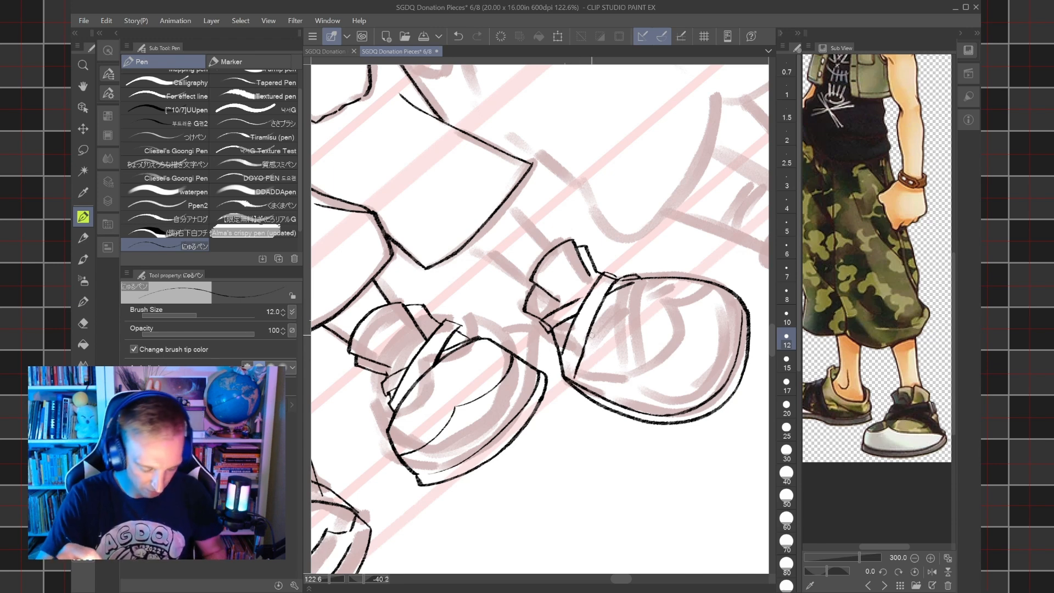
{"action": "key", "text": "ctrl+z"}
{"action": "mouse_move", "coordinate": [576, 377]}
{"action": "left_mouse_down"}
{"action": "mouse_move", "coordinate": [585, 348]}
{"action": "mouse_move", "coordinate": [562, 364]}
{"action": "mouse_move", "coordinate": [562, 348]}
{"action": "left_mouse_up"}
{"action": "key", "text": "ctrl+z"}
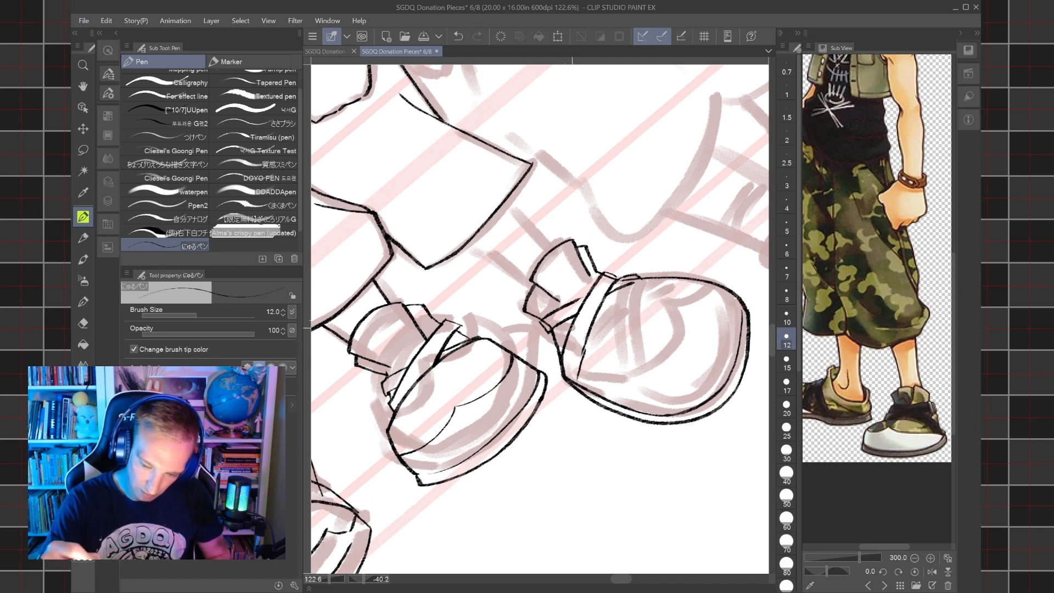
Ink the curved, notched toe cap seam across the second shoe with a 10 px pen.
{"action": "key", "text": "bracketleft"}
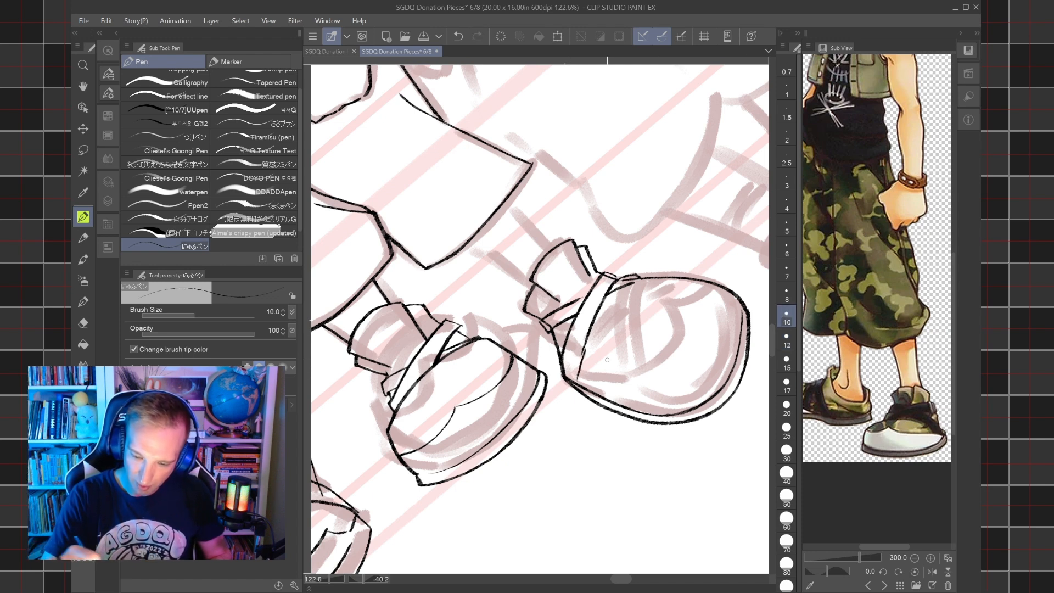
{"action": "mouse_move", "coordinate": [582, 374]}
{"action": "left_mouse_down"}
{"action": "mouse_move", "coordinate": [673, 368]}
{"action": "mouse_move", "coordinate": [687, 333]}
{"action": "mouse_move", "coordinate": [723, 289]}
{"action": "left_mouse_up"}
{"action": "key", "text": "ctrl+z"}
{"action": "key", "text": "ctrl+z"}
{"action": "mouse_move", "coordinate": [574, 375]}
{"action": "left_mouse_down"}
{"action": "mouse_move", "coordinate": [646, 375]}
{"action": "mouse_move", "coordinate": [665, 358]}
{"action": "mouse_move", "coordinate": [665, 320]}
{"action": "mouse_move", "coordinate": [691, 311]}
{"action": "mouse_move", "coordinate": [693, 280]}
{"action": "left_mouse_up"}
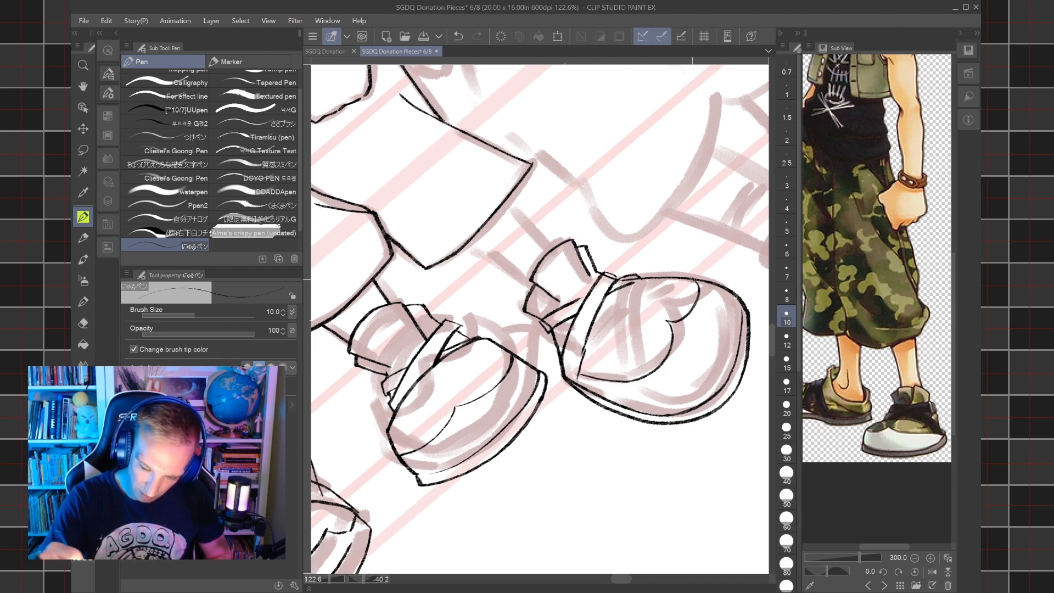
Ink both sides of the ankle between the trouser hem and the second shoe's collar with a 12 px pen.
{"action": "key", "text": "ctrl+minus"}
{"action": "key", "text": "ctrl+minus"}
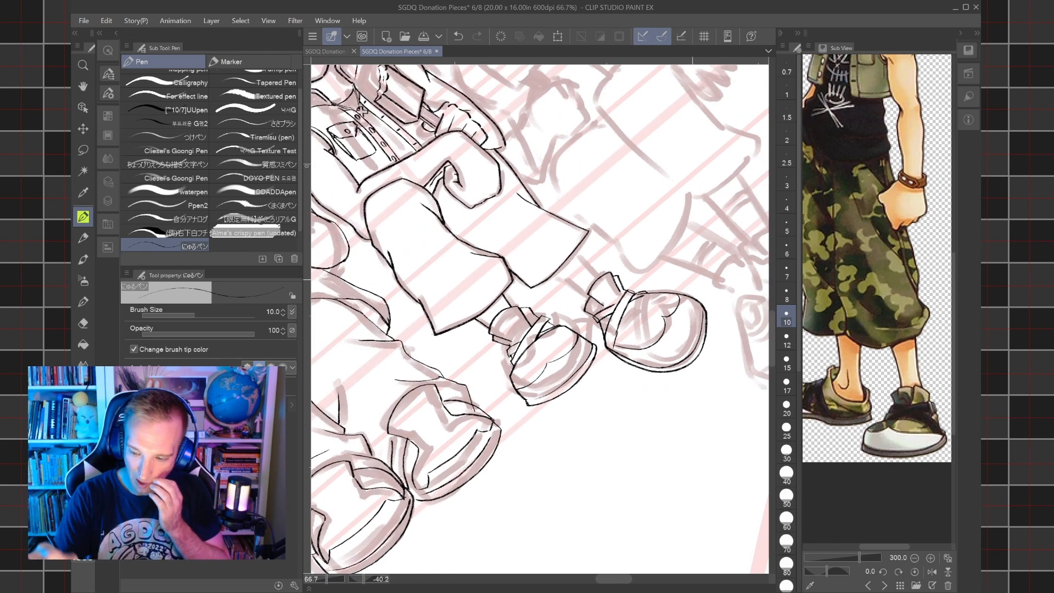
{"action": "left_click", "coordinate": [787, 339]}
{"action": "left_click_drag", "start_coordinate": [693, 280], "coordinate": [628, 450]}
{"action": "key", "text": "ctrl+plus"}
{"action": "key", "text": "ctrl+plus"}
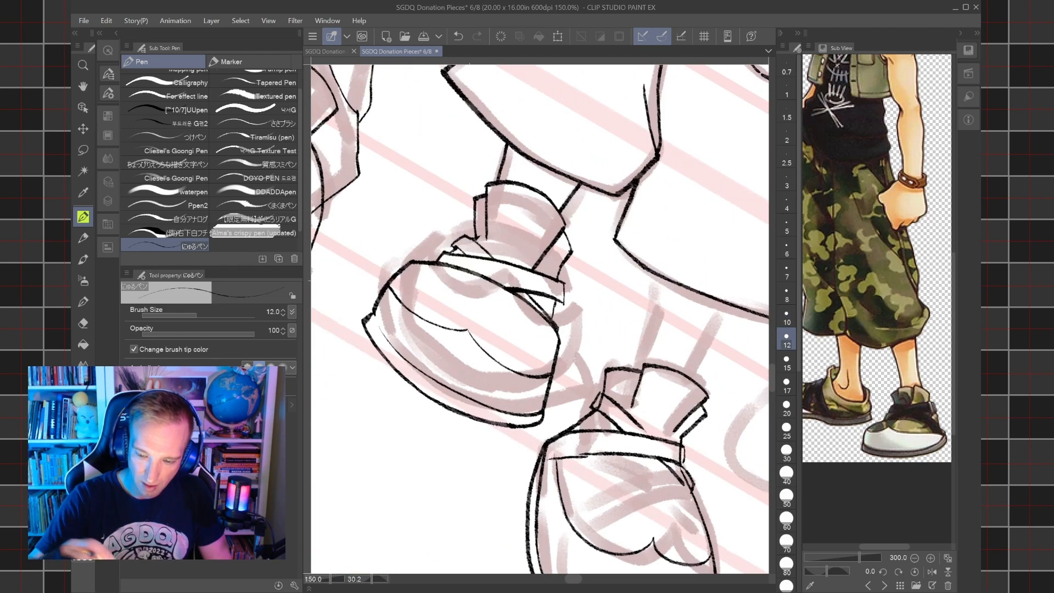
{"action": "left_click_drag", "start_coordinate": [640, 373], "coordinate": [661, 282]}
{"action": "left_click_drag", "start_coordinate": [694, 379], "coordinate": [726, 301]}
{"action": "key", "text": "ctrl+minus"}
{"action": "key", "text": "ctrl+minus"}
{"action": "key", "text": "ctrl+minus"}
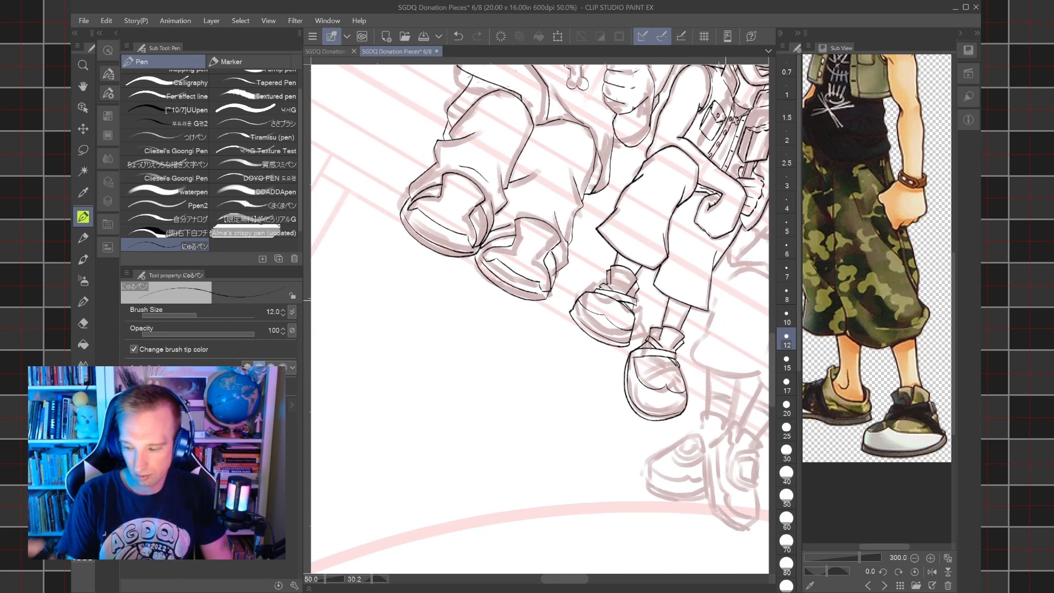
Redraw the inner side of the second shoe's collar as a closer curve and erase the old protruding flap with the hard eraser.
{"action": "left_click_drag", "start_coordinate": [605, 313], "coordinate": [530, 352]}
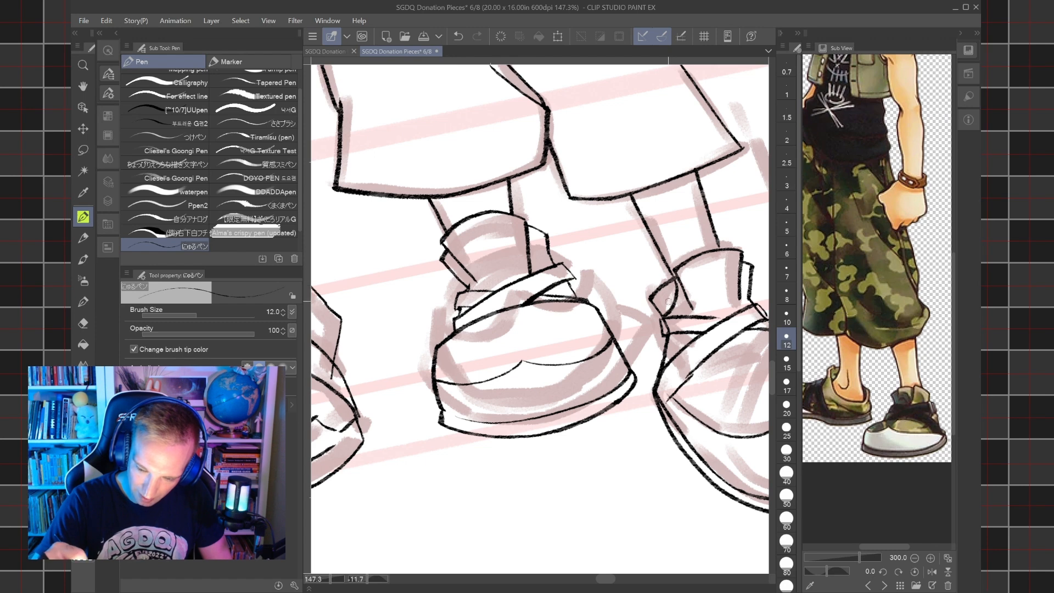
{"action": "left_click_drag", "start_coordinate": [667, 316], "coordinate": [667, 266]}
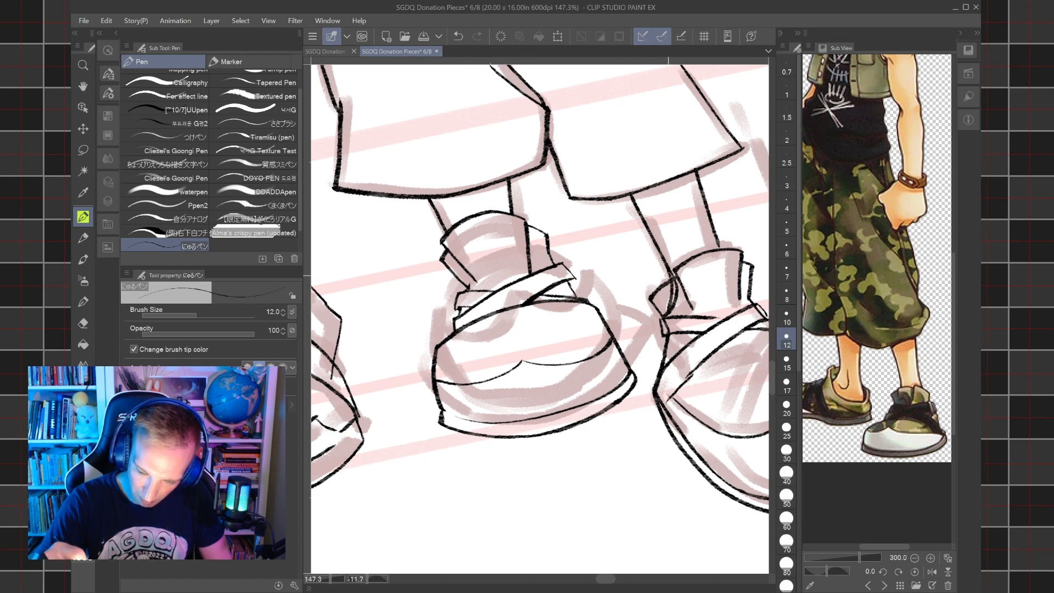
{"action": "key", "text": "e"}
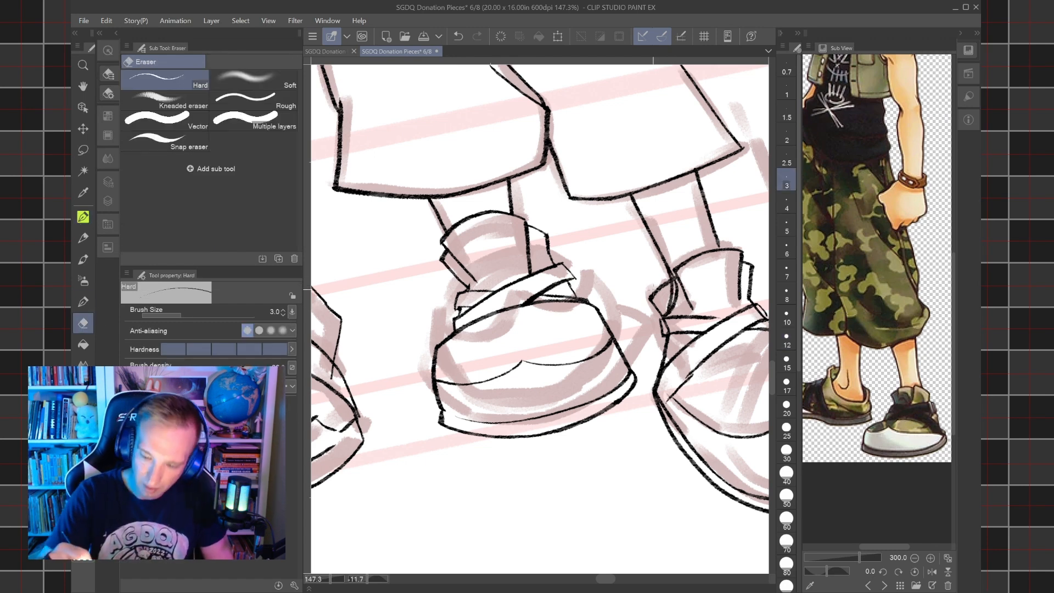
{"action": "left_click_drag", "start_coordinate": [653, 307], "coordinate": [662, 291]}
{"action": "left_click_drag", "start_coordinate": [663, 331], "coordinate": [666, 322]}
{"action": "left_click_drag", "start_coordinate": [675, 286], "coordinate": [632, 196]}
{"action": "left_click", "coordinate": [458, 36]}
{"action": "left_click", "coordinate": [83, 516]}
{"action": "left_click", "coordinate": [165, 80]}
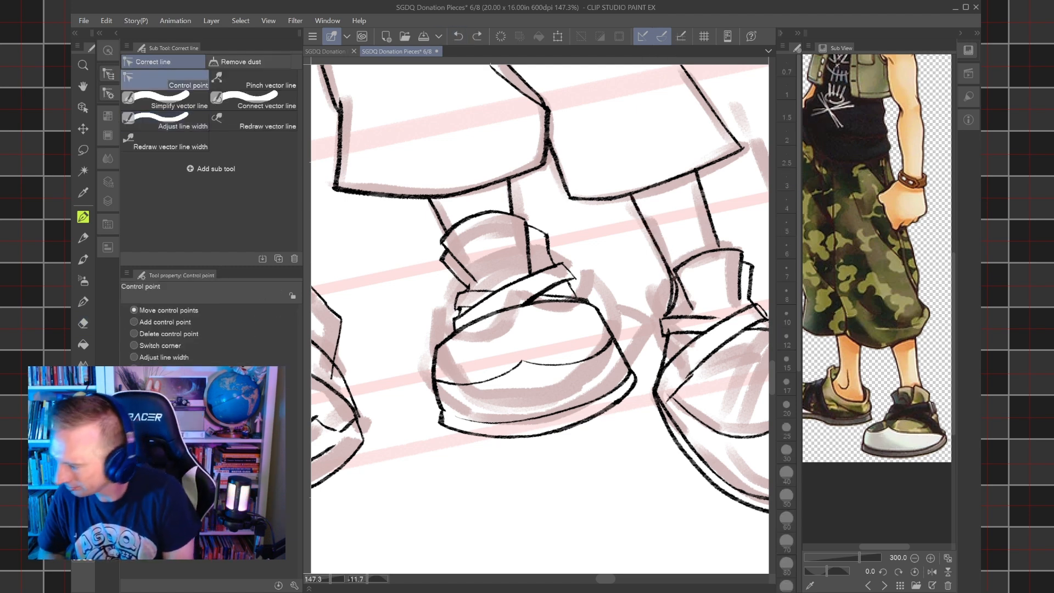
{"action": "scroll", "coordinate": [671, 314], "scroll_direction": "up", "scroll_amount": 3}
{"action": "left_click_drag", "start_coordinate": [671, 314], "coordinate": [623, 321]}
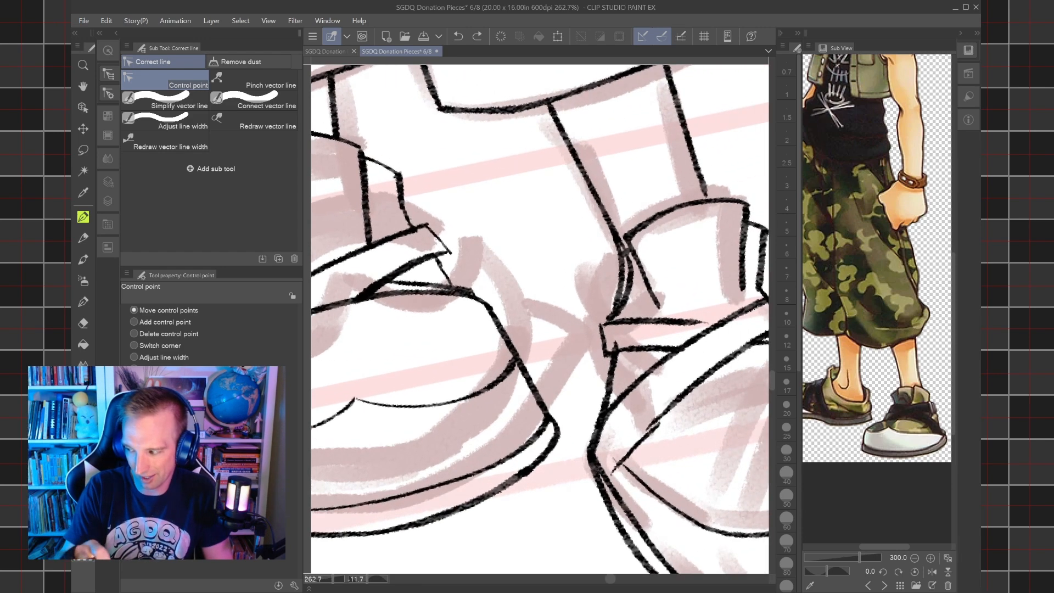
{"action": "scroll", "coordinate": [632, 327], "scroll_direction": "up", "scroll_amount": 2}
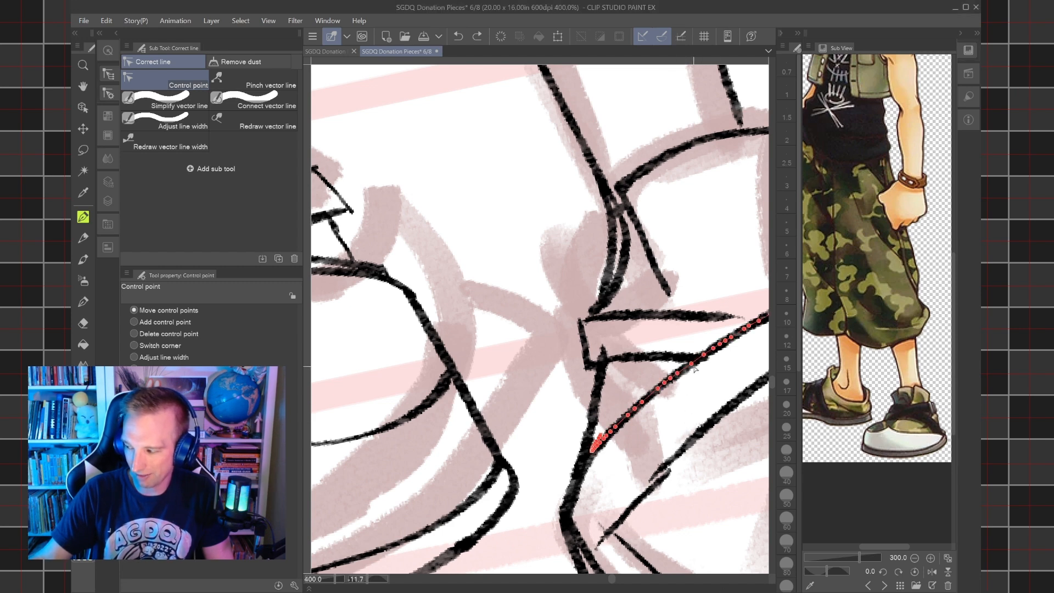
{"action": "left_click_drag", "start_coordinate": [694, 366], "coordinate": [650, 320]}
{"action": "scroll", "coordinate": [695, 366], "scroll_direction": "down", "scroll_amount": 3}
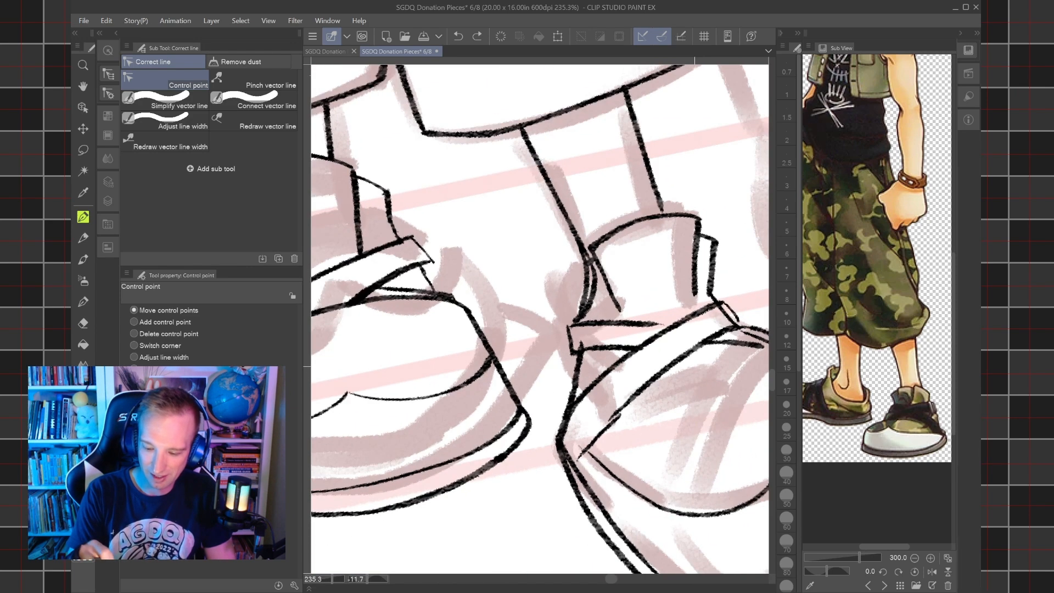
{"action": "left_click_drag", "start_coordinate": [694, 367], "coordinate": [629, 339]}
Move the short end segment of the second shoe's strap line into line with the strap edge so it reaches the sole.
{"action": "key", "text": "o"}
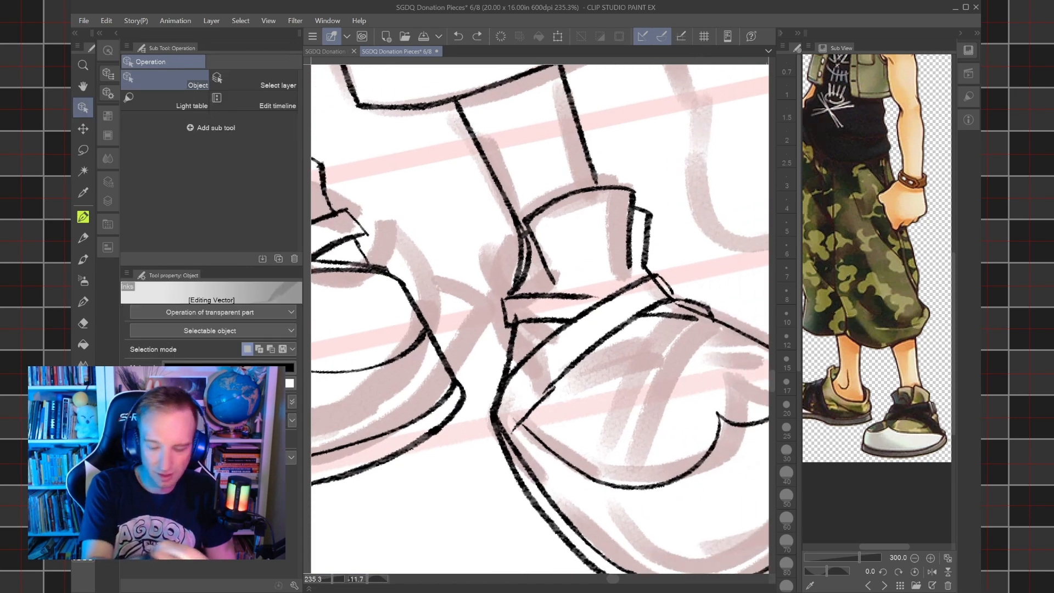
{"action": "left_click", "coordinate": [538, 418]}
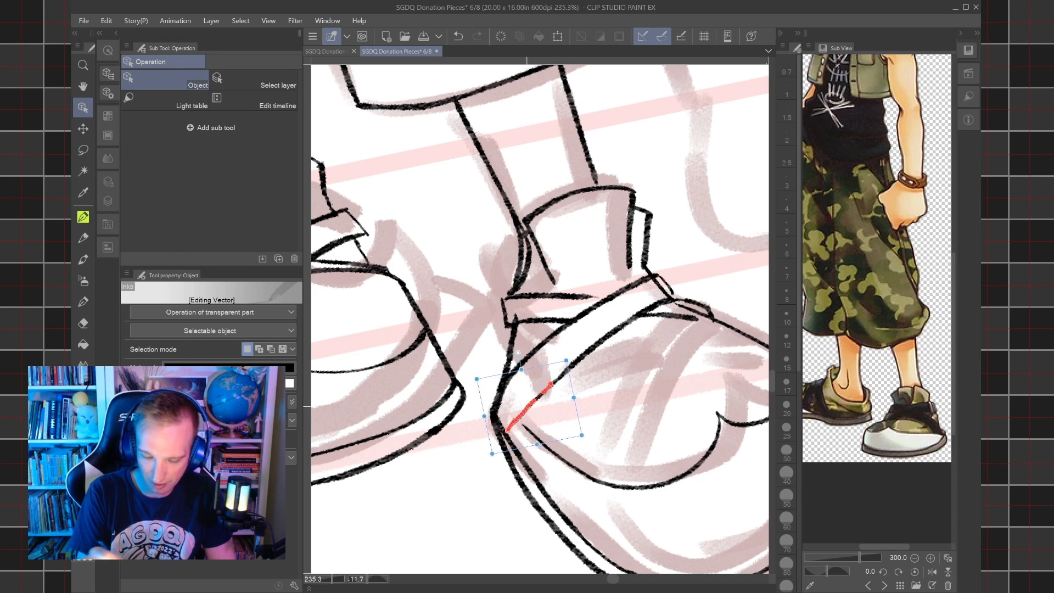
{"action": "key", "text": "p"}
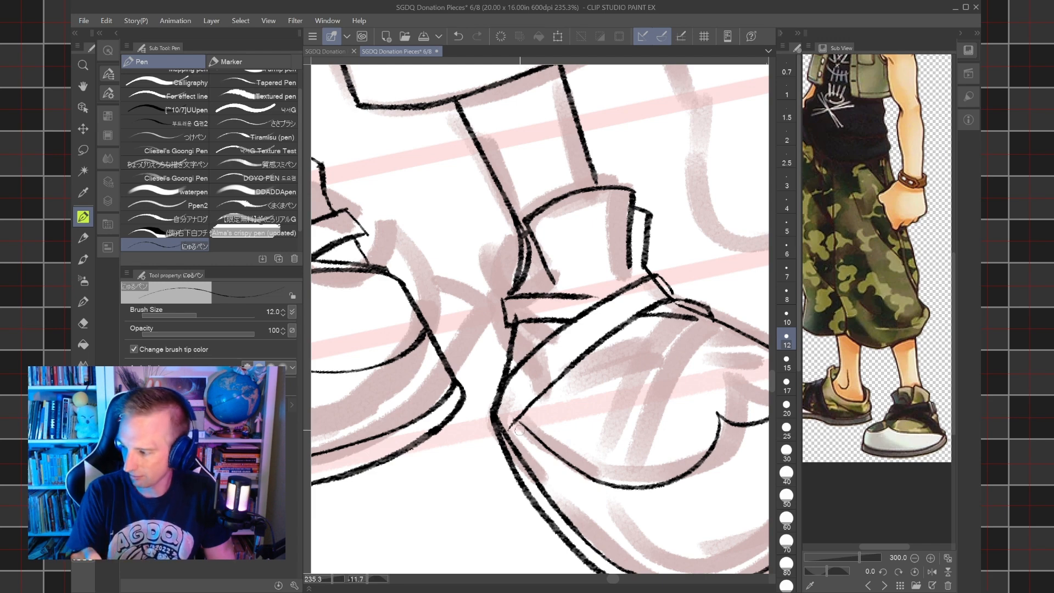
{"action": "scroll", "coordinate": [519, 430], "scroll_direction": "down", "scroll_amount": 8}
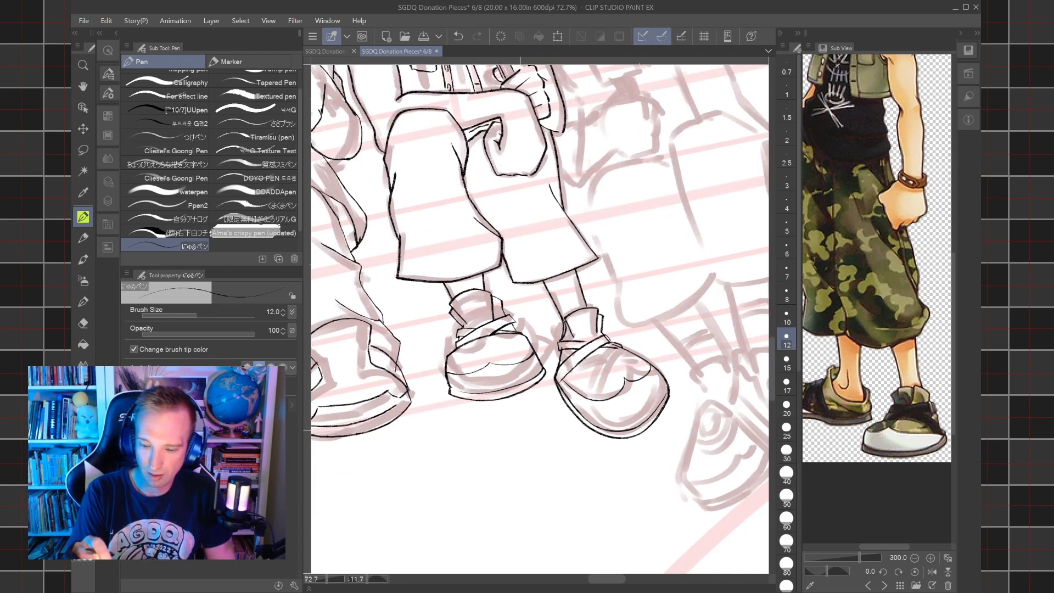
{"action": "key", "text": "ctrl+at"}
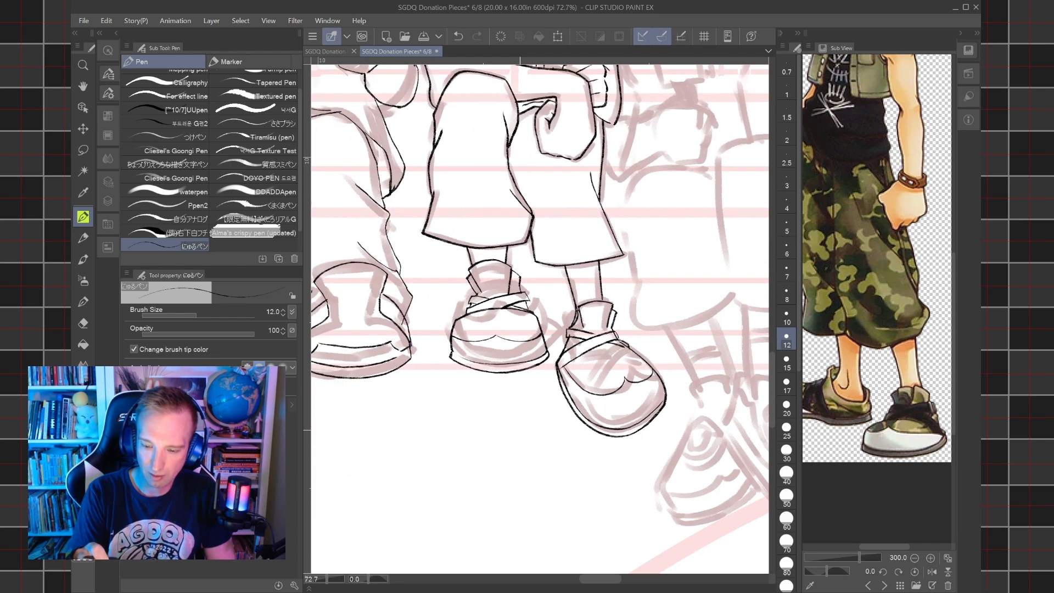
Save the document with the finished inks on Hayner's shoes.
{"action": "scroll", "coordinate": [549, 318], "scroll_direction": "up", "scroll_amount": 2}
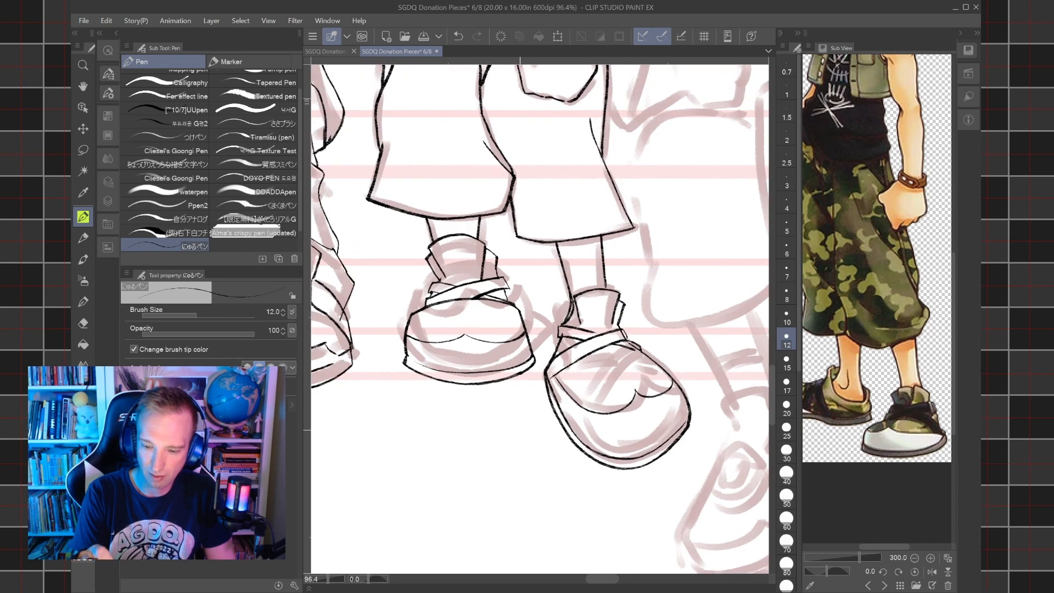
{"action": "scroll", "coordinate": [540, 318], "scroll_direction": "down", "scroll_amount": 6}
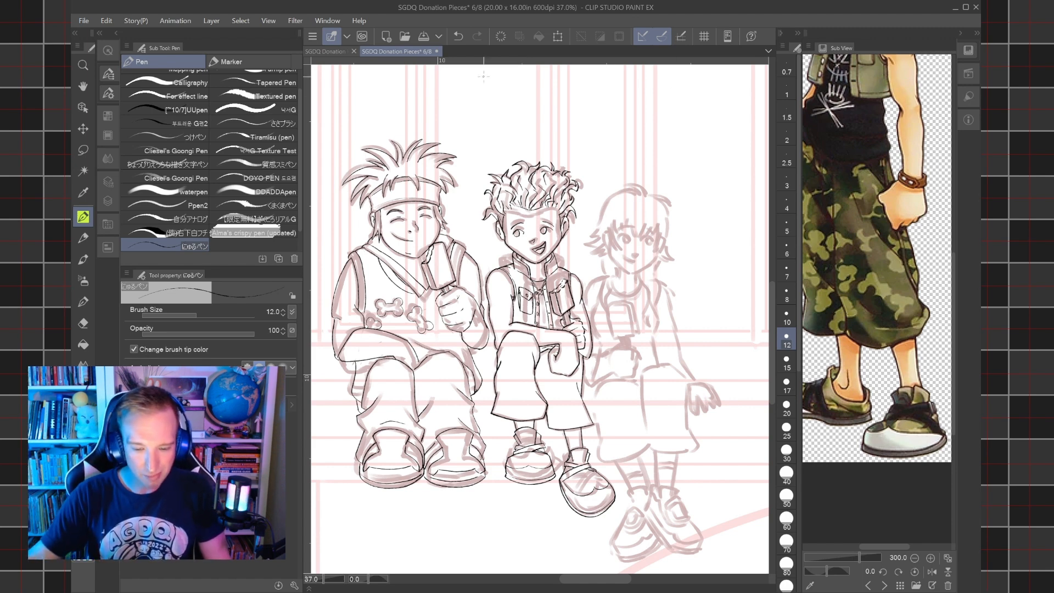
{"action": "left_click", "coordinate": [83, 23]}
{"action": "left_click", "coordinate": [113, 97]}
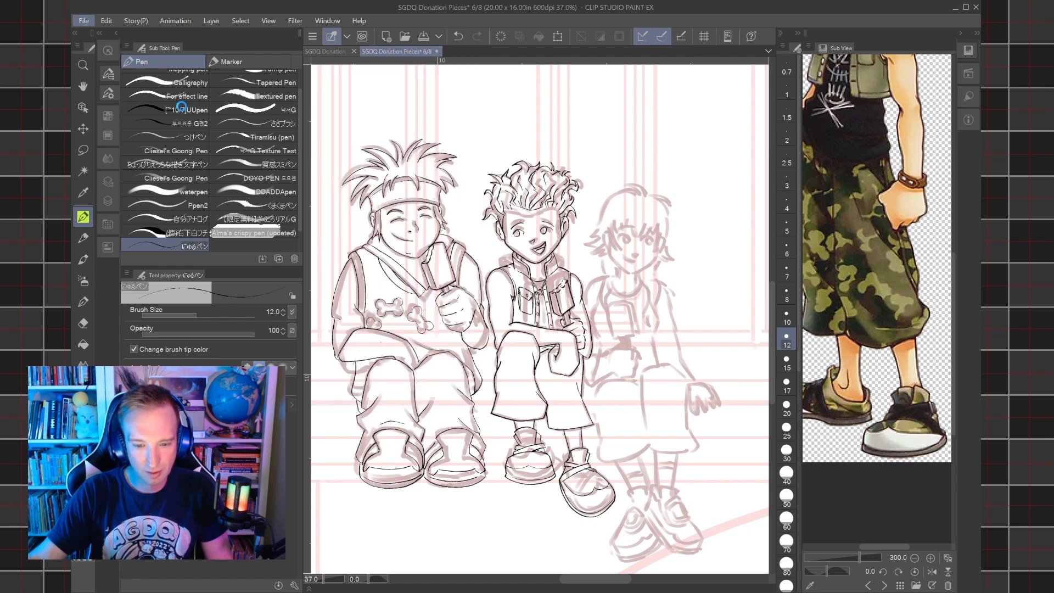
Hide the Pencils 2 folder to examine the inked figures on their own, and show it again.
{"action": "left_click", "coordinate": [106, 218]}
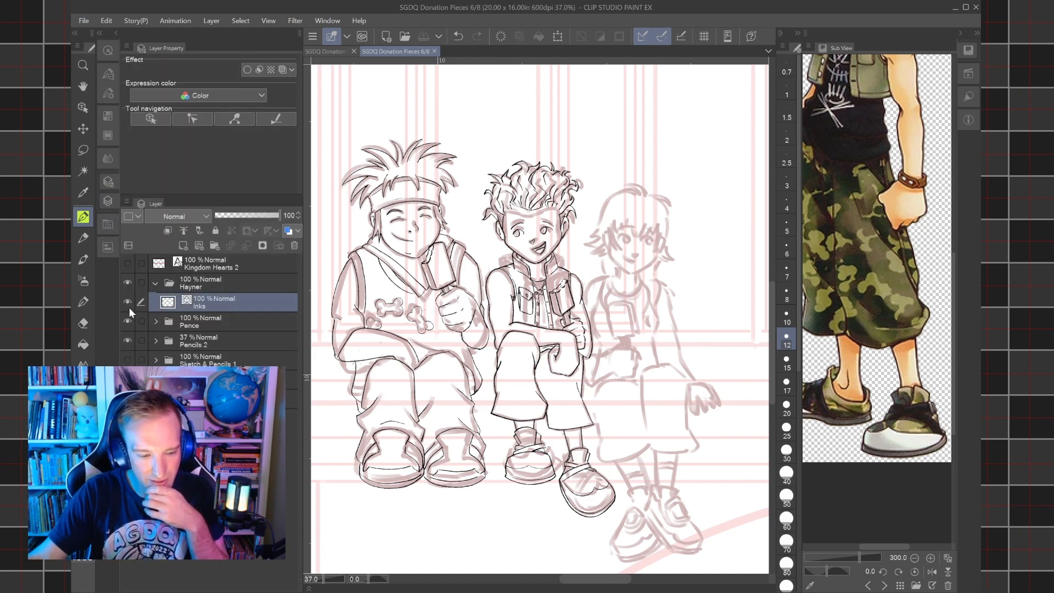
{"action": "left_click", "coordinate": [127, 341]}
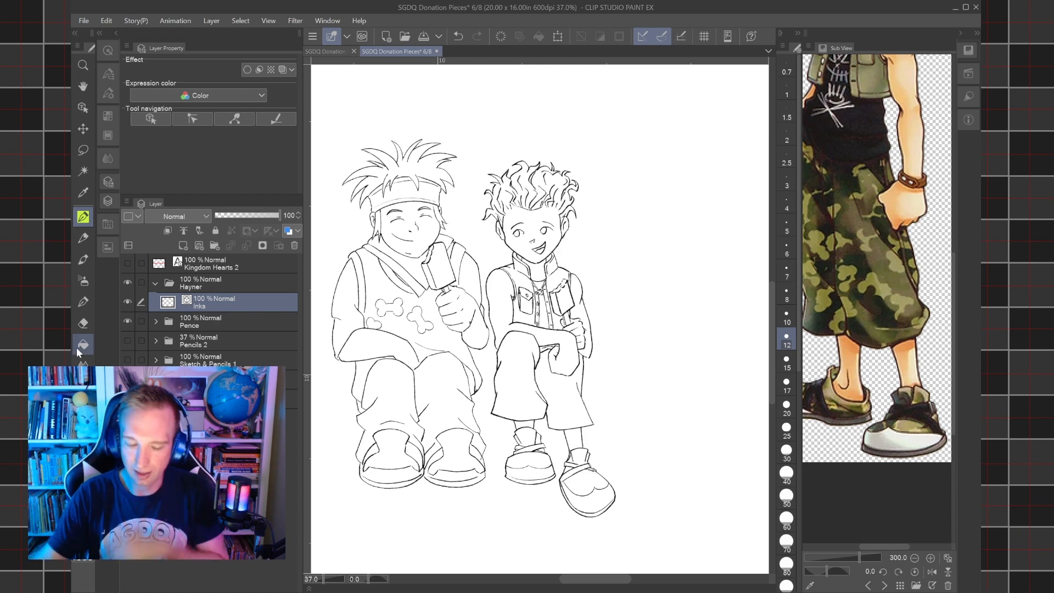
{"action": "scroll", "coordinate": [379, 296], "scroll_direction": "up", "scroll_amount": 3}
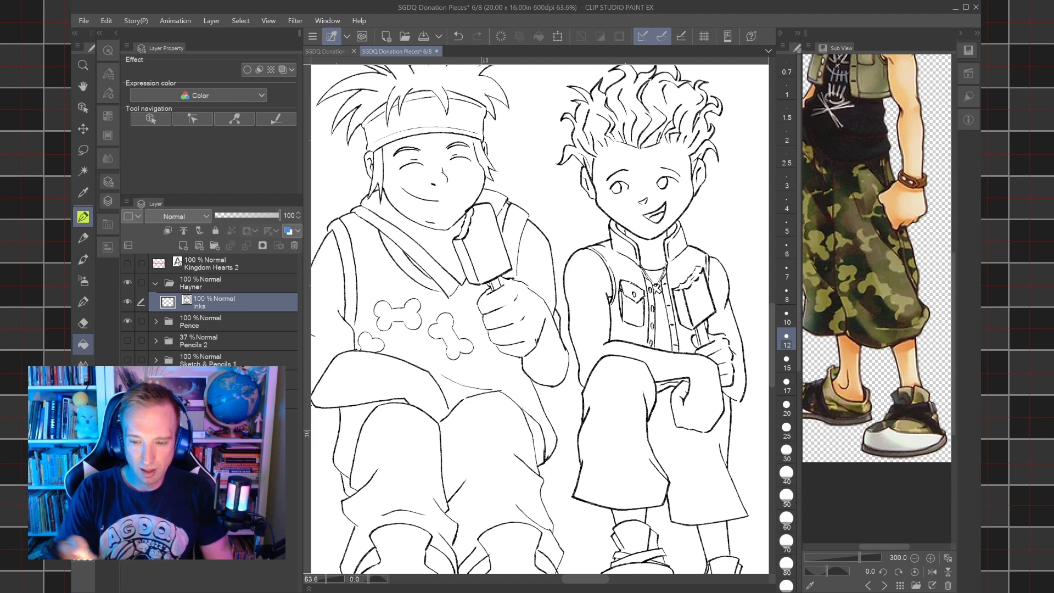
{"action": "scroll", "coordinate": [648, 345], "scroll_direction": "down", "scroll_amount": 1}
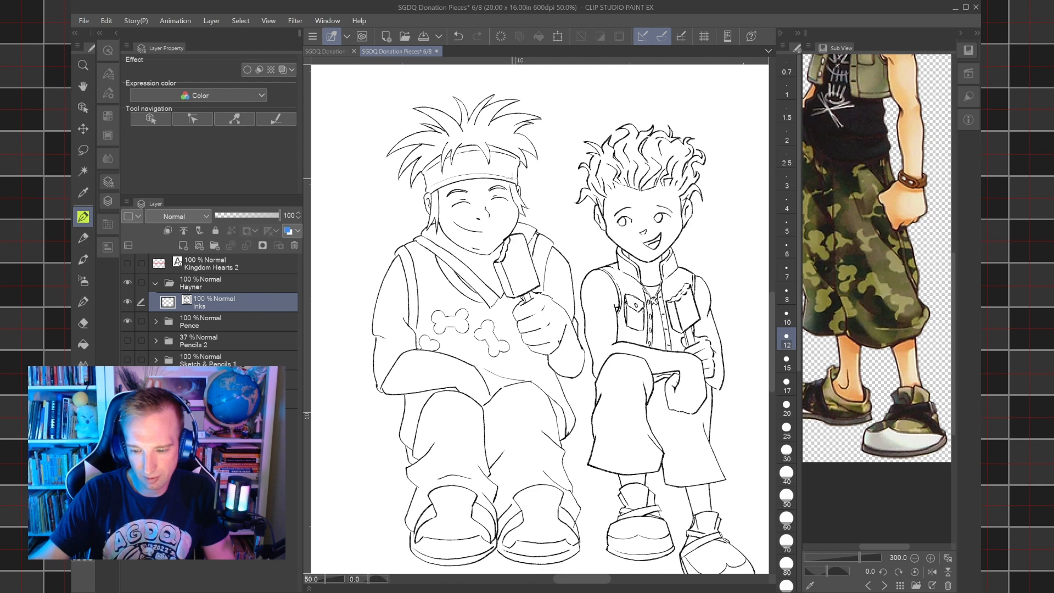
{"action": "scroll", "coordinate": [524, 386], "scroll_direction": "down", "scroll_amount": 5}
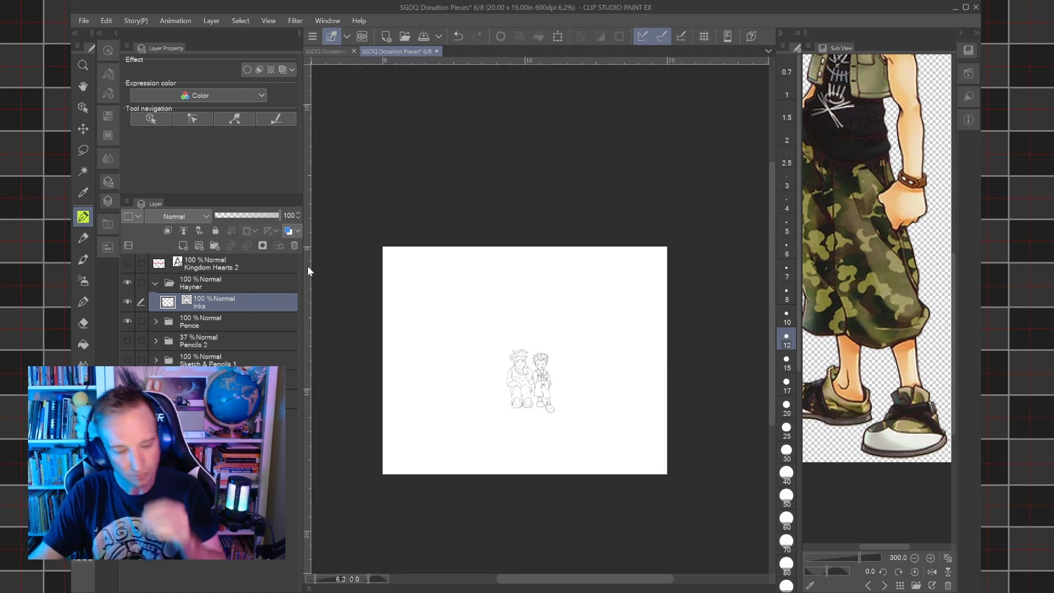
{"action": "left_click", "coordinate": [126, 340]}
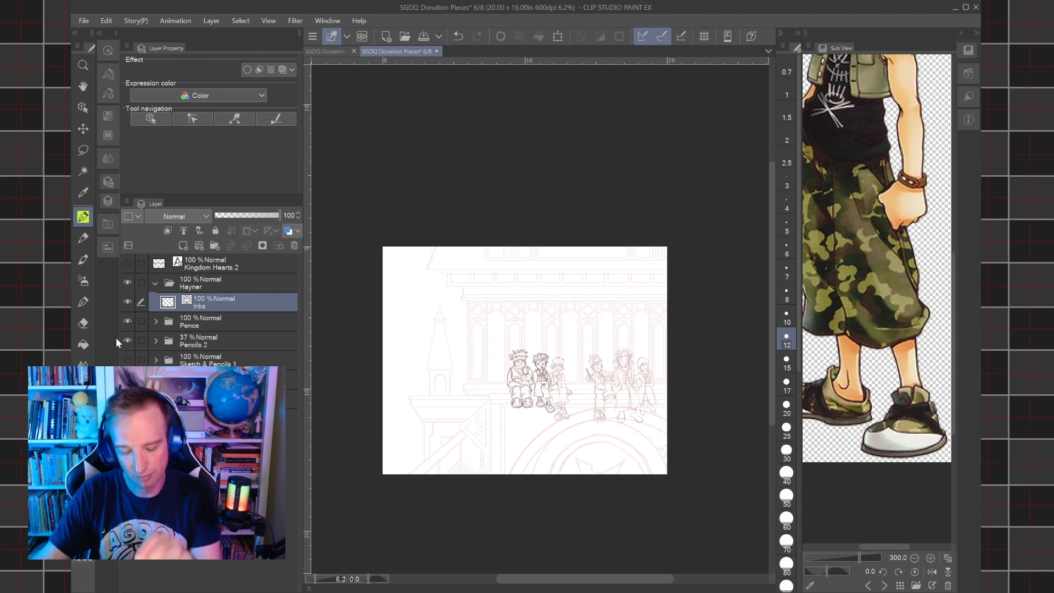
Hide the Pence and Pencils 2 folders, leaving only Hayner's inks on the canvas.
{"action": "scroll", "coordinate": [508, 375], "scroll_direction": "up", "scroll_amount": 5}
{"action": "scroll", "coordinate": [555, 383], "scroll_direction": "up", "scroll_amount": 4}
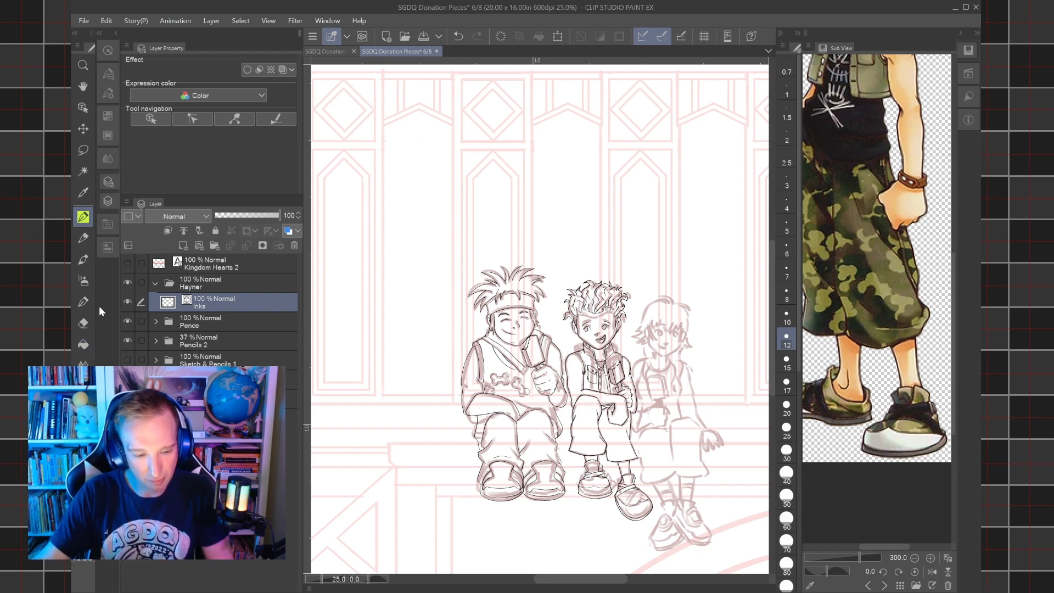
{"action": "left_click", "coordinate": [133, 322]}
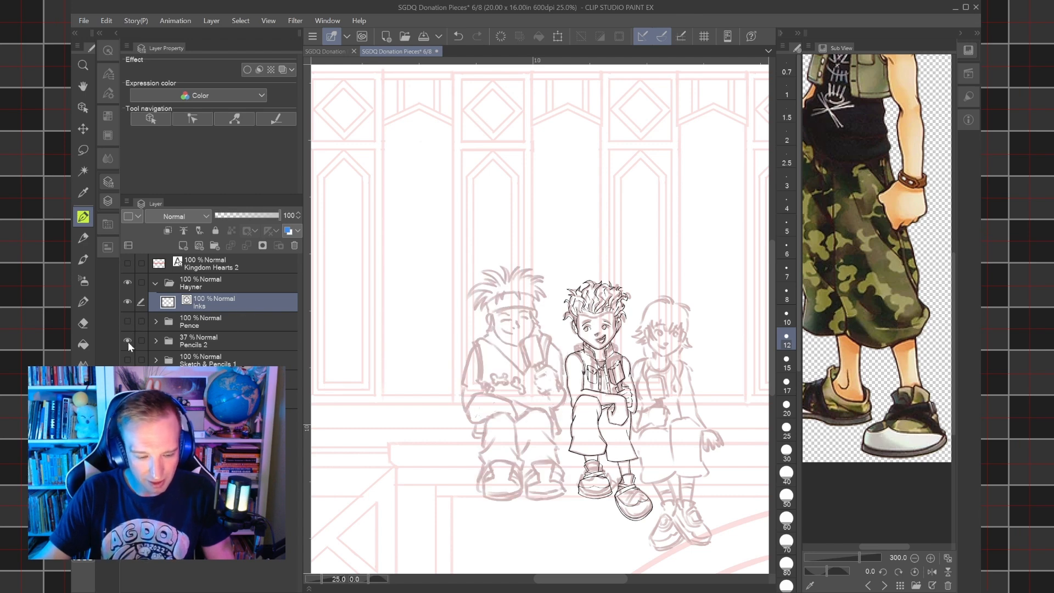
{"action": "left_click", "coordinate": [127, 338]}
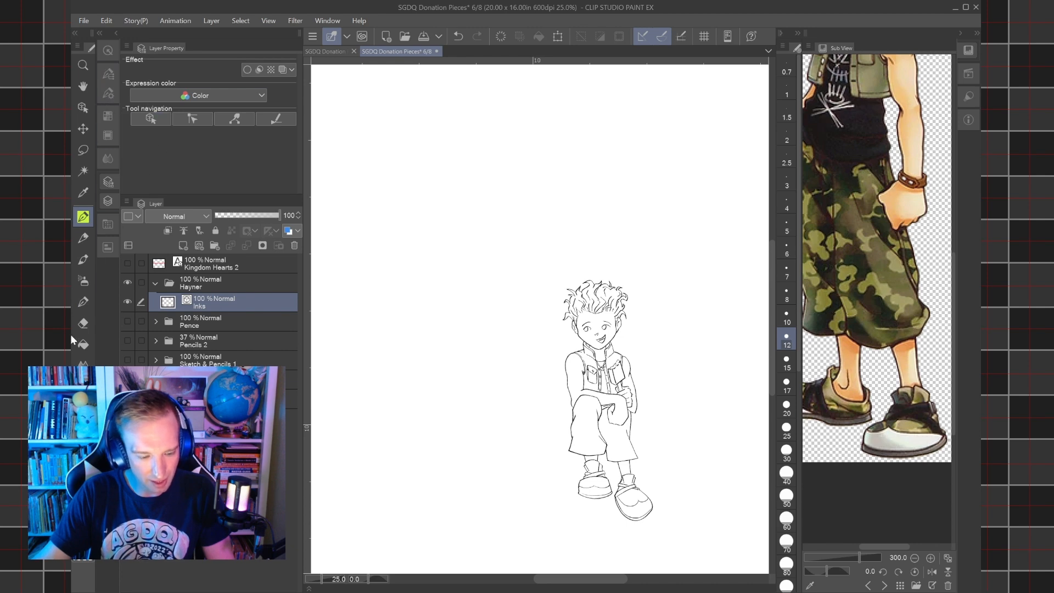
Duplicate the Inks layer in the Hayner folder and hide the copy.
{"action": "left_click", "coordinate": [201, 285]}
{"action": "left_click", "coordinate": [199, 305]}
{"action": "right_click", "coordinate": [241, 304]}
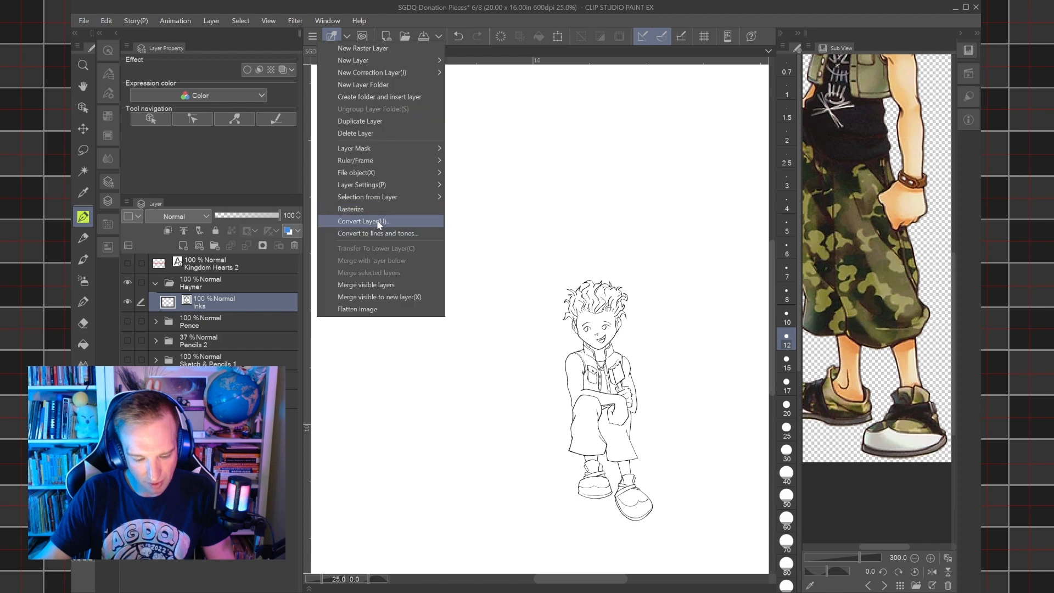
{"action": "left_click", "coordinate": [385, 120]}
{"action": "left_click", "coordinate": [126, 301]}
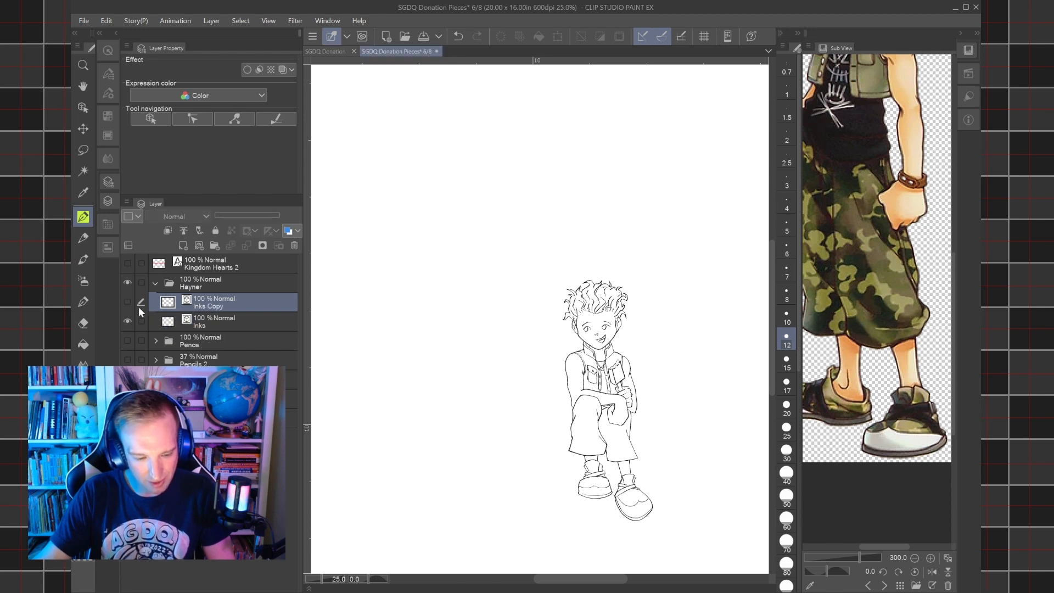
Make the original Inks layer active and set the Adjust line width tool to Narrow by 2.0.
{"action": "left_click", "coordinate": [234, 325]}
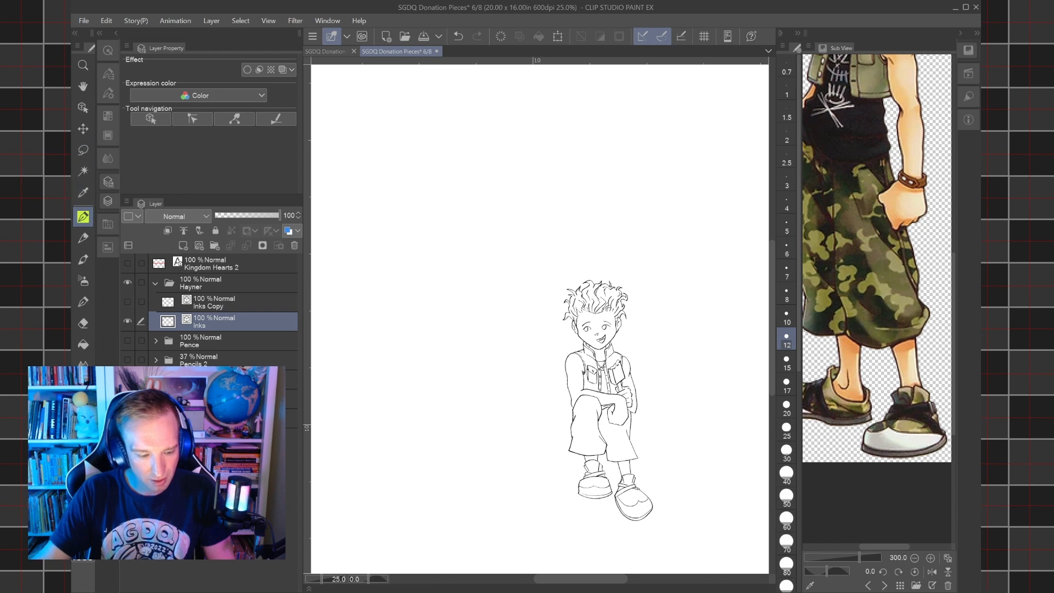
{"action": "left_click", "coordinate": [83, 473]}
{"action": "left_click", "coordinate": [109, 75]}
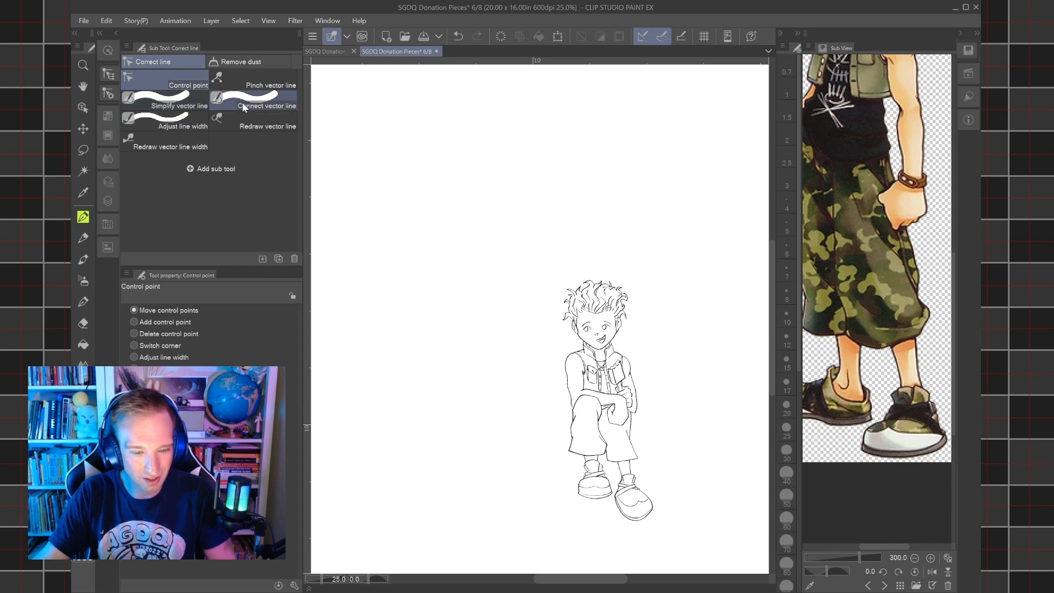
{"action": "left_click", "coordinate": [196, 126]}
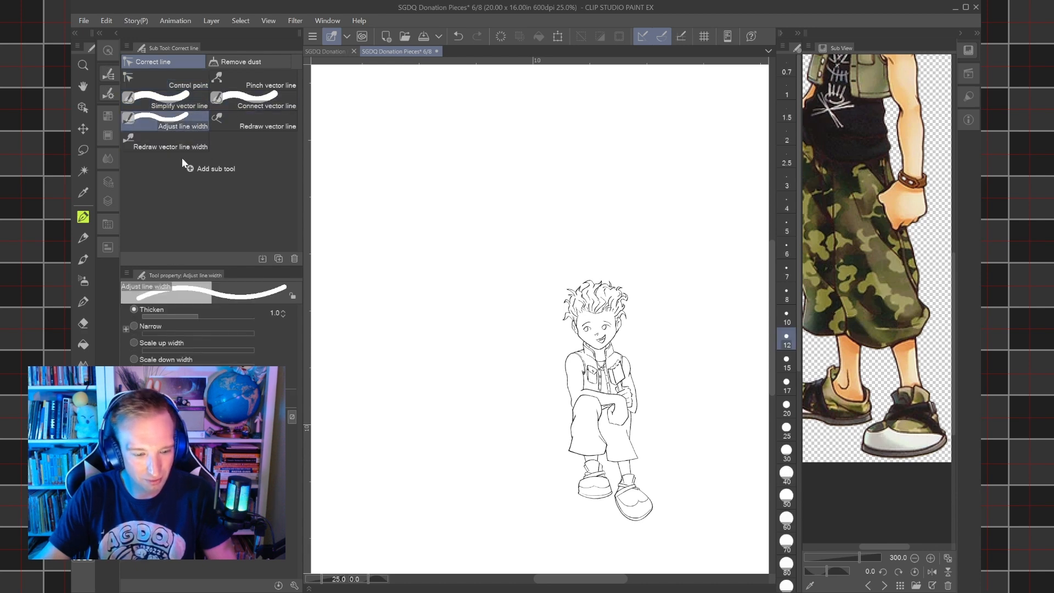
{"action": "left_click", "coordinate": [140, 328]}
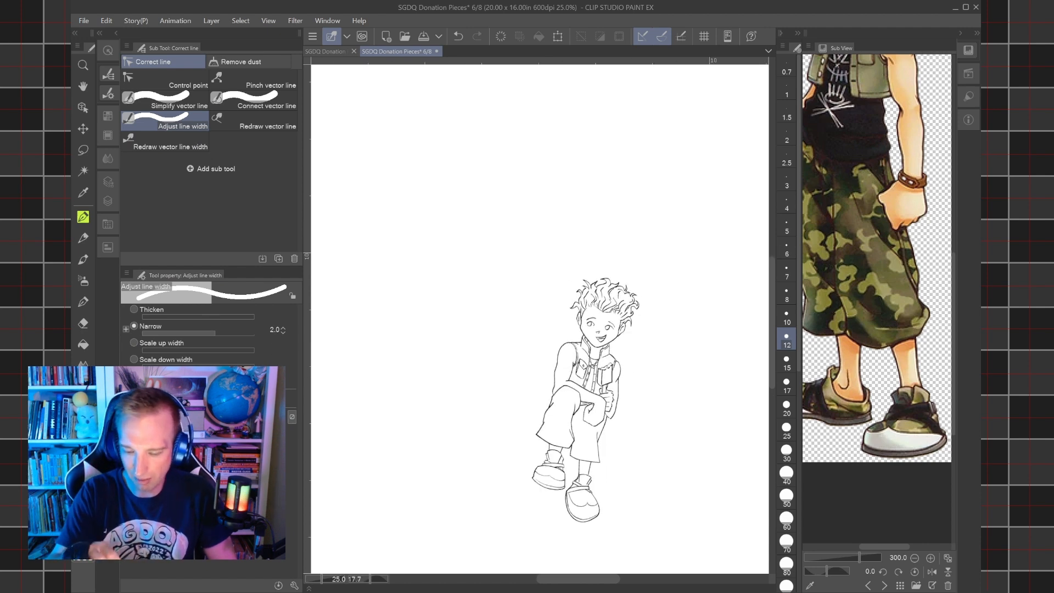
Narrow the outlines of Hayner's shoulder, upper arm and resting forearm with the line width brush at size 20.
{"action": "scroll", "coordinate": [582, 395], "scroll_direction": "up", "scroll_amount": 3}
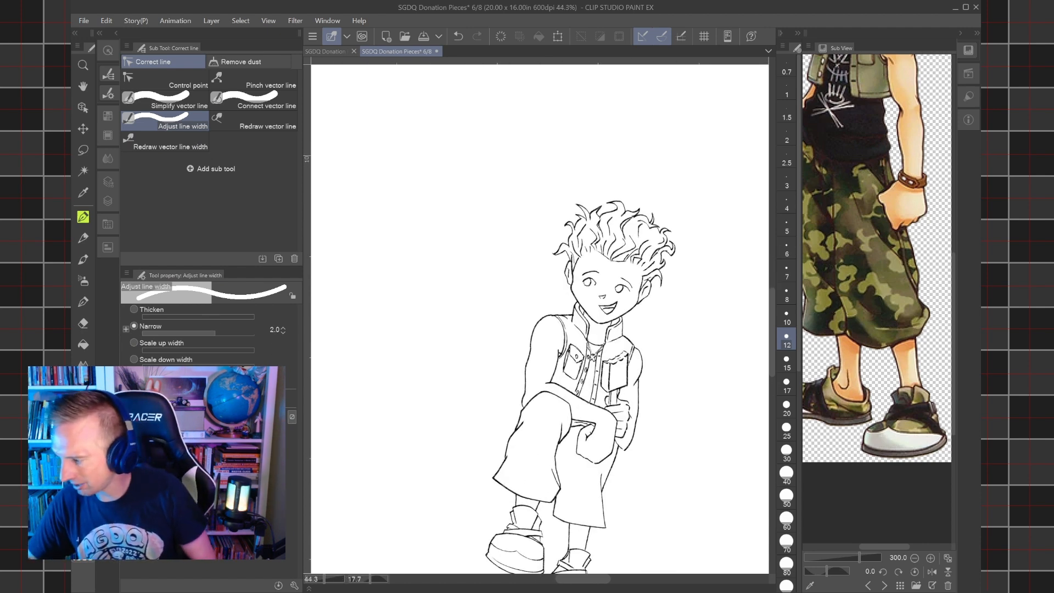
{"action": "scroll", "coordinate": [544, 355], "scroll_direction": "up", "scroll_amount": 1}
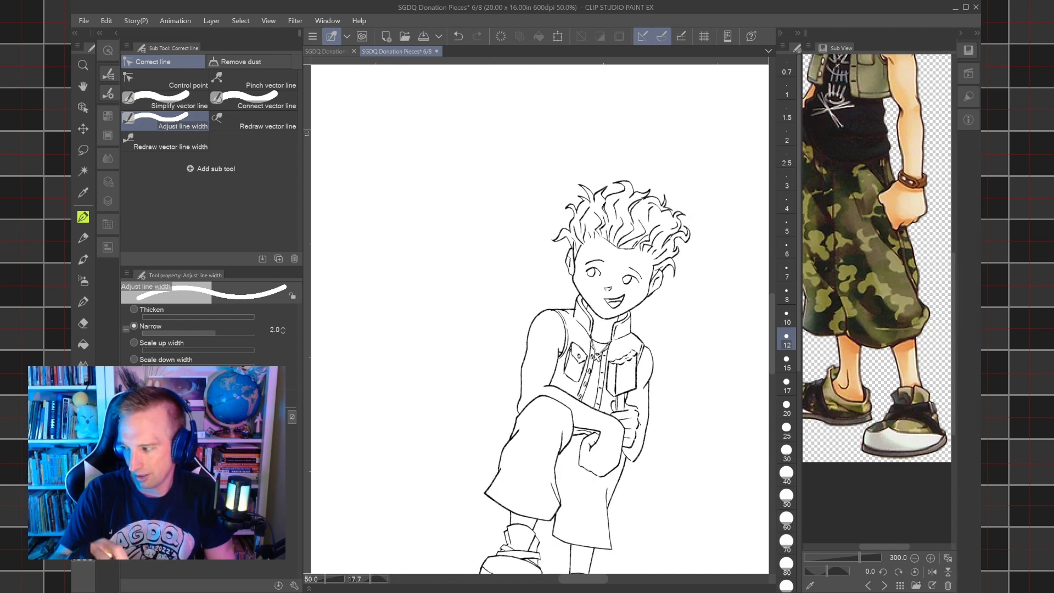
{"action": "left_click_drag", "start_coordinate": [543, 355], "coordinate": [473, 312]}
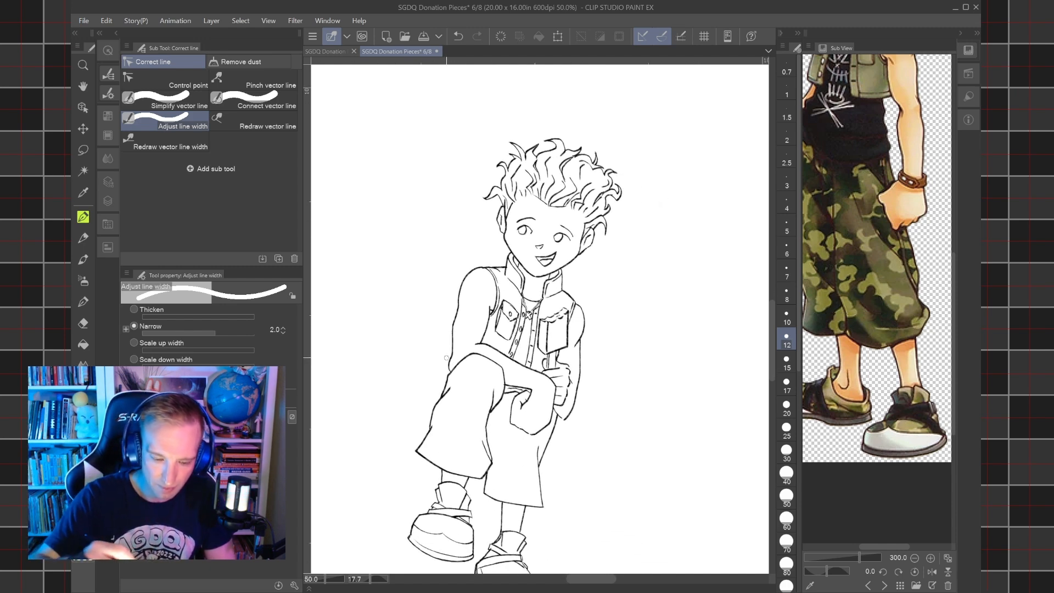
{"action": "key", "text": "]"}
{"action": "key", "text": "]"}
{"action": "key", "text": "]"}
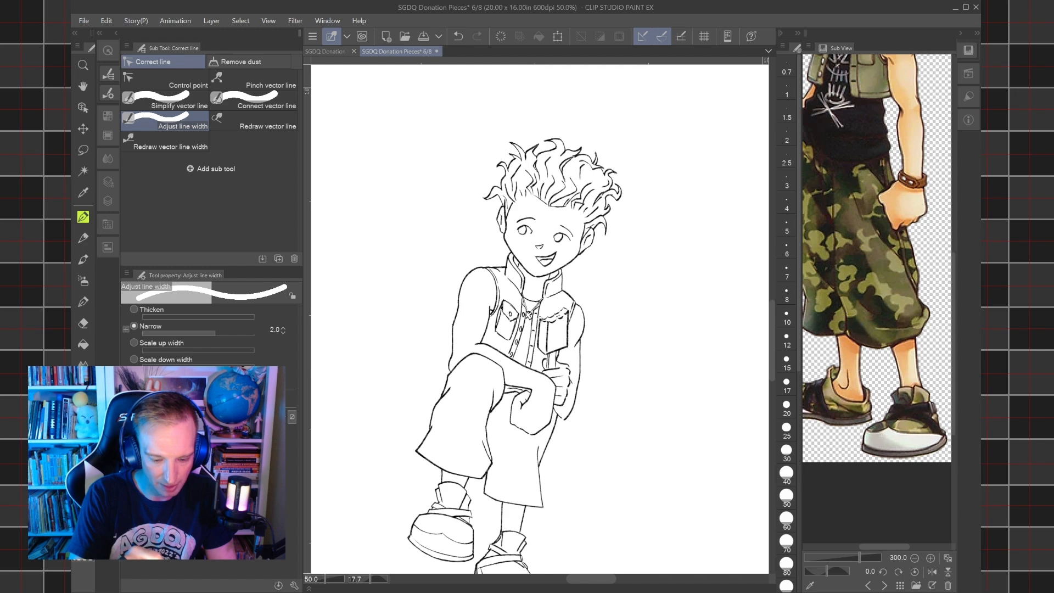
{"action": "key", "text": "]"}
{"action": "key", "text": "]"}
{"action": "key", "text": "]"}
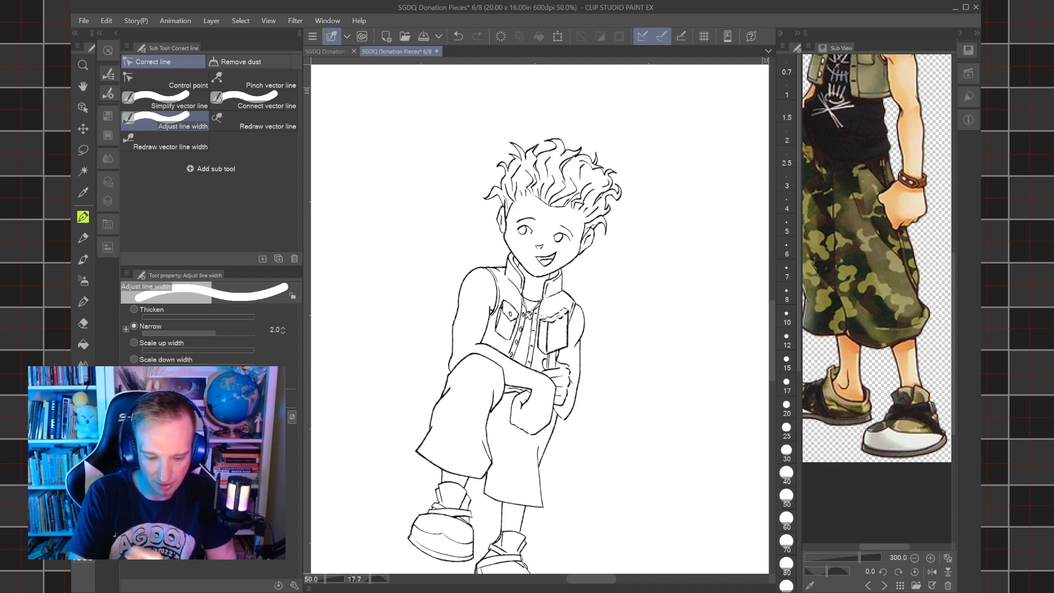
{"action": "key", "text": "bracketleft"}
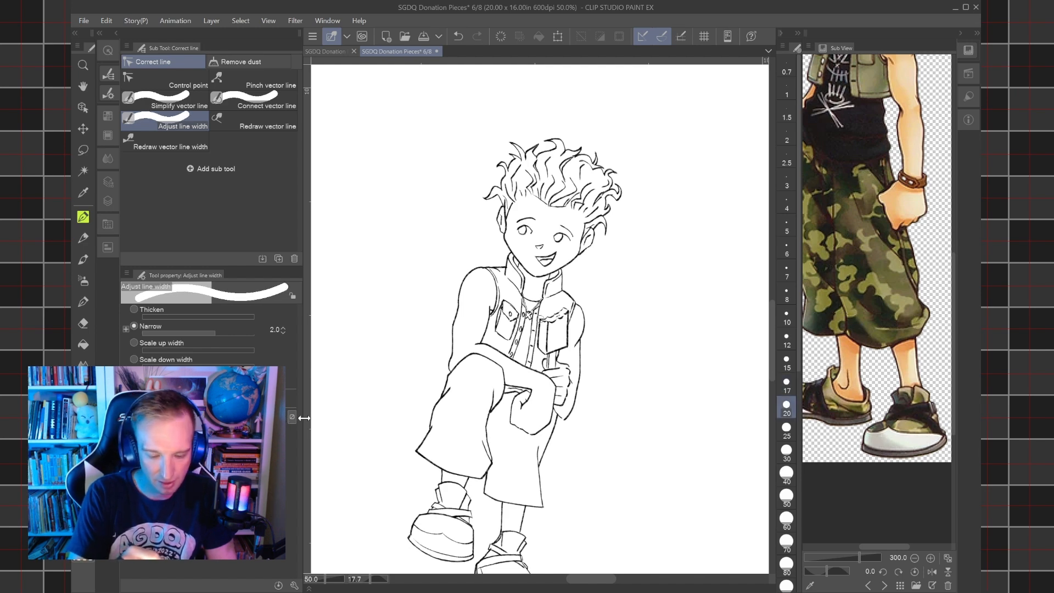
{"action": "mouse_move", "coordinate": [449, 365]}
{"action": "left_mouse_down"}
{"action": "mouse_move", "coordinate": [468, 270]}
{"action": "mouse_move", "coordinate": [483, 266]}
{"action": "left_mouse_up"}
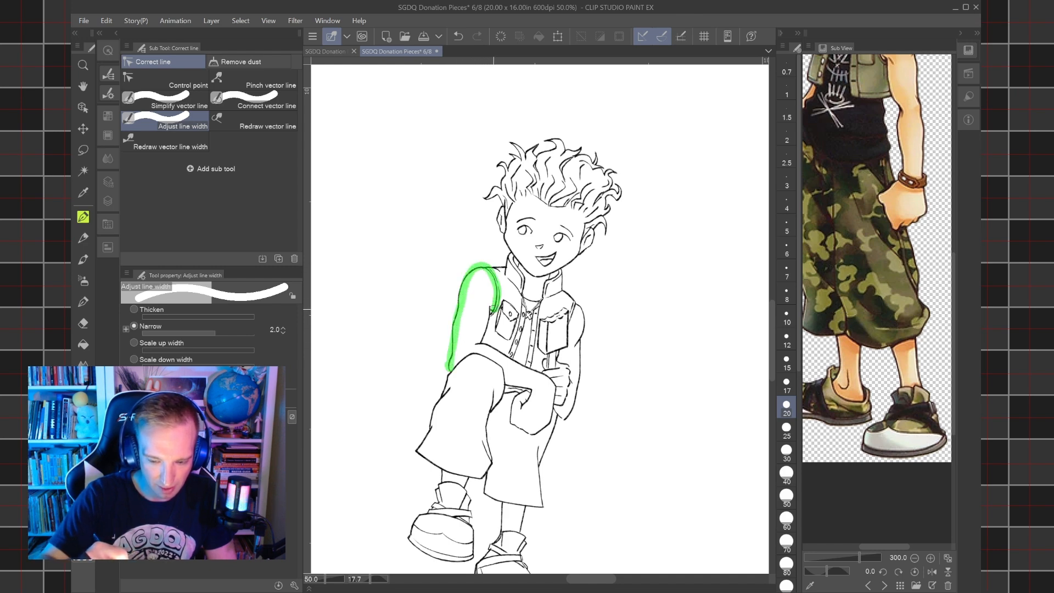
{"action": "left_click_drag", "start_coordinate": [486, 328], "coordinate": [479, 345]}
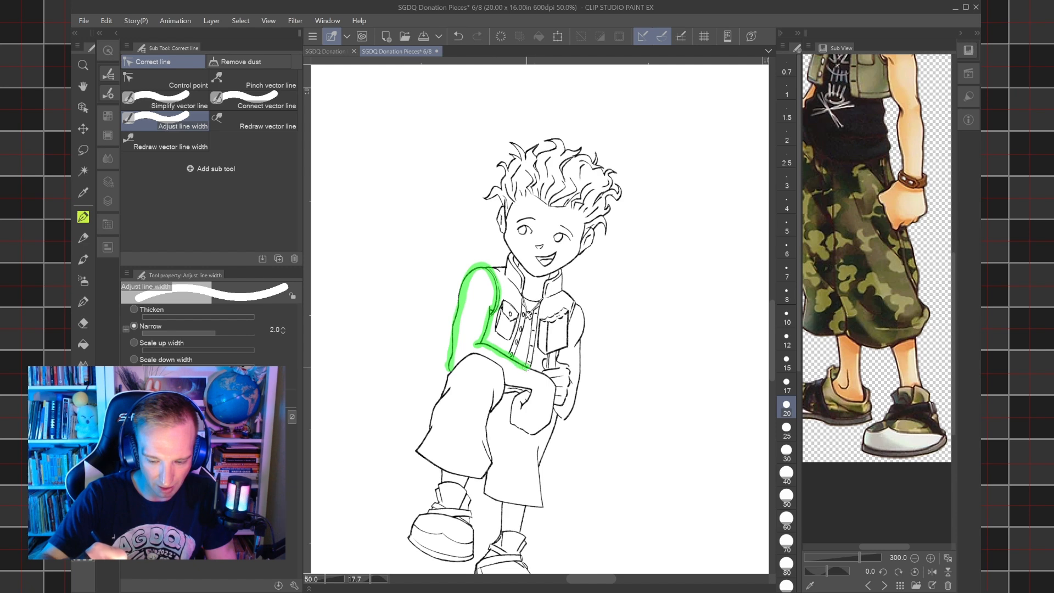
{"action": "mouse_move", "coordinate": [552, 378]}
{"action": "left_mouse_down"}
{"action": "mouse_move", "coordinate": [551, 421]}
{"action": "mouse_move", "coordinate": [537, 434]}
{"action": "mouse_move", "coordinate": [513, 421]}
{"action": "mouse_move", "coordinate": [526, 388]}
{"action": "mouse_move", "coordinate": [523, 407]}
{"action": "mouse_move", "coordinate": [525, 388]}
{"action": "mouse_move", "coordinate": [472, 354]}
{"action": "mouse_move", "coordinate": [417, 447]}
{"action": "mouse_move", "coordinate": [480, 478]}
{"action": "mouse_move", "coordinate": [492, 399]}
{"action": "mouse_move", "coordinate": [493, 407]}
{"action": "mouse_move", "coordinate": [524, 386]}
{"action": "left_mouse_up"}
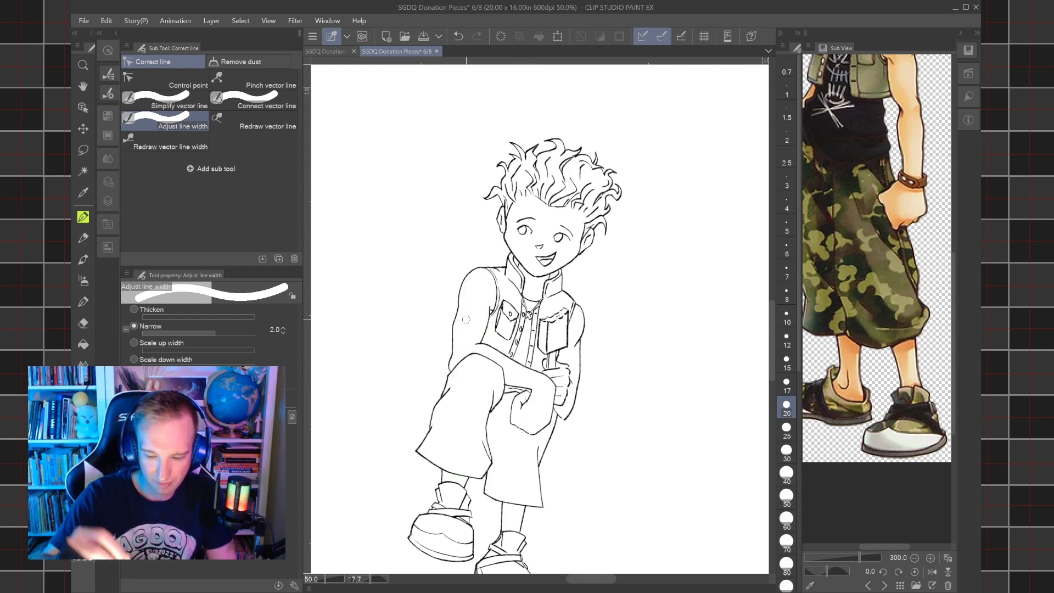
Narrow the lines of Hayner's ice cream hand, vest front and collar with the same line width brush.
{"action": "mouse_move", "coordinate": [546, 351]}
{"action": "left_mouse_down"}
{"action": "mouse_move", "coordinate": [544, 322]}
{"action": "mouse_move", "coordinate": [542, 355]}
{"action": "mouse_move", "coordinate": [572, 342]}
{"action": "mouse_move", "coordinate": [566, 316]}
{"action": "mouse_move", "coordinate": [551, 319]}
{"action": "mouse_move", "coordinate": [568, 293]}
{"action": "mouse_move", "coordinate": [586, 315]}
{"action": "mouse_move", "coordinate": [576, 392]}
{"action": "mouse_move", "coordinate": [559, 415]}
{"action": "mouse_move", "coordinate": [550, 375]}
{"action": "left_mouse_up"}
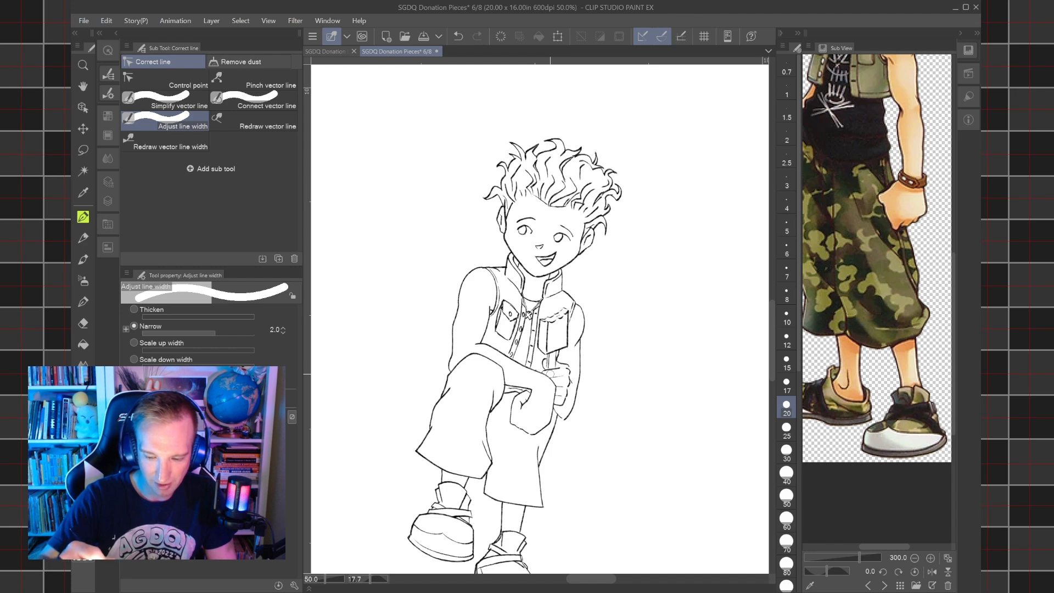
{"action": "mouse_move", "coordinate": [507, 329]}
{"action": "left_mouse_down"}
{"action": "mouse_move", "coordinate": [504, 301]}
{"action": "mouse_move", "coordinate": [516, 312]}
{"action": "mouse_move", "coordinate": [506, 344]}
{"action": "mouse_move", "coordinate": [504, 330]}
{"action": "mouse_move", "coordinate": [515, 352]}
{"action": "mouse_move", "coordinate": [525, 303]}
{"action": "mouse_move", "coordinate": [530, 364]}
{"action": "left_mouse_up"}
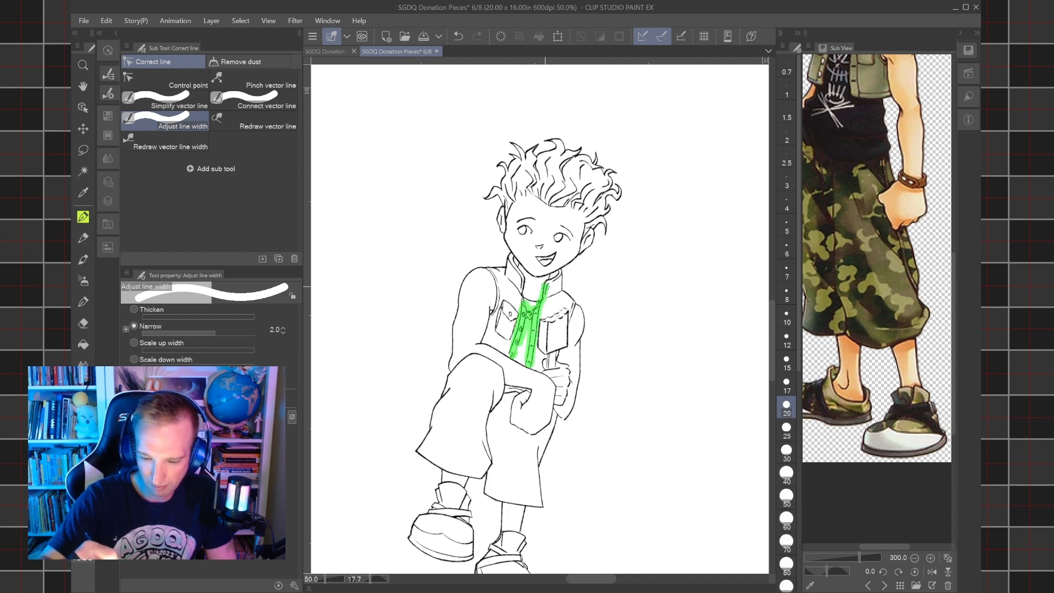
{"action": "mouse_move", "coordinate": [558, 273]}
{"action": "left_mouse_down"}
{"action": "mouse_move", "coordinate": [535, 294]}
{"action": "mouse_move", "coordinate": [509, 261]}
{"action": "mouse_move", "coordinate": [488, 266]}
{"action": "mouse_move", "coordinate": [511, 252]}
{"action": "mouse_move", "coordinate": [540, 275]}
{"action": "mouse_move", "coordinate": [574, 260]}
{"action": "mouse_move", "coordinate": [600, 220]}
{"action": "mouse_move", "coordinate": [606, 234]}
{"action": "mouse_move", "coordinate": [601, 217]}
{"action": "mouse_move", "coordinate": [623, 185]}
{"action": "mouse_move", "coordinate": [605, 193]}
{"action": "mouse_move", "coordinate": [615, 171]}
{"action": "mouse_move", "coordinate": [575, 150]}
{"action": "mouse_move", "coordinate": [561, 156]}
{"action": "mouse_move", "coordinate": [560, 142]}
{"action": "mouse_move", "coordinate": [543, 153]}
{"action": "mouse_move", "coordinate": [518, 143]}
{"action": "mouse_move", "coordinate": [519, 158]}
{"action": "mouse_move", "coordinate": [515, 147]}
{"action": "mouse_move", "coordinate": [500, 172]}
{"action": "mouse_move", "coordinate": [503, 192]}
{"action": "mouse_move", "coordinate": [488, 193]}
{"action": "mouse_move", "coordinate": [505, 204]}
{"action": "mouse_move", "coordinate": [508, 235]}
{"action": "mouse_move", "coordinate": [544, 223]}
{"action": "mouse_move", "coordinate": [559, 238]}
{"action": "mouse_move", "coordinate": [568, 225]}
{"action": "mouse_move", "coordinate": [556, 254]}
{"action": "left_mouse_up"}
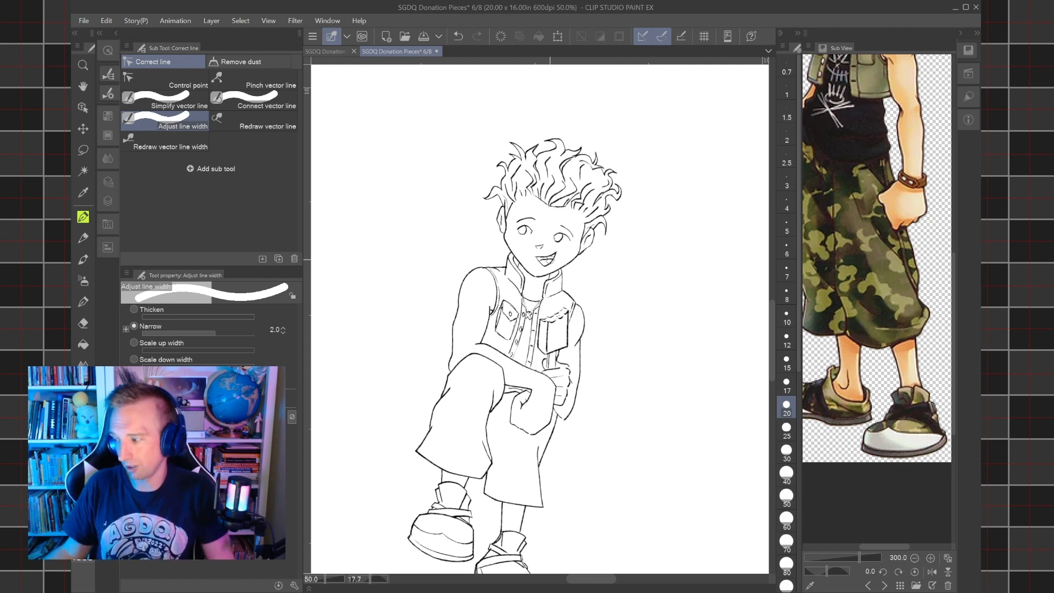
Narrow the lines of both of Hayner's shoes and the lines around his knee-side hand and arm.
{"action": "left_click_drag", "start_coordinate": [551, 259], "coordinate": [556, 192]}
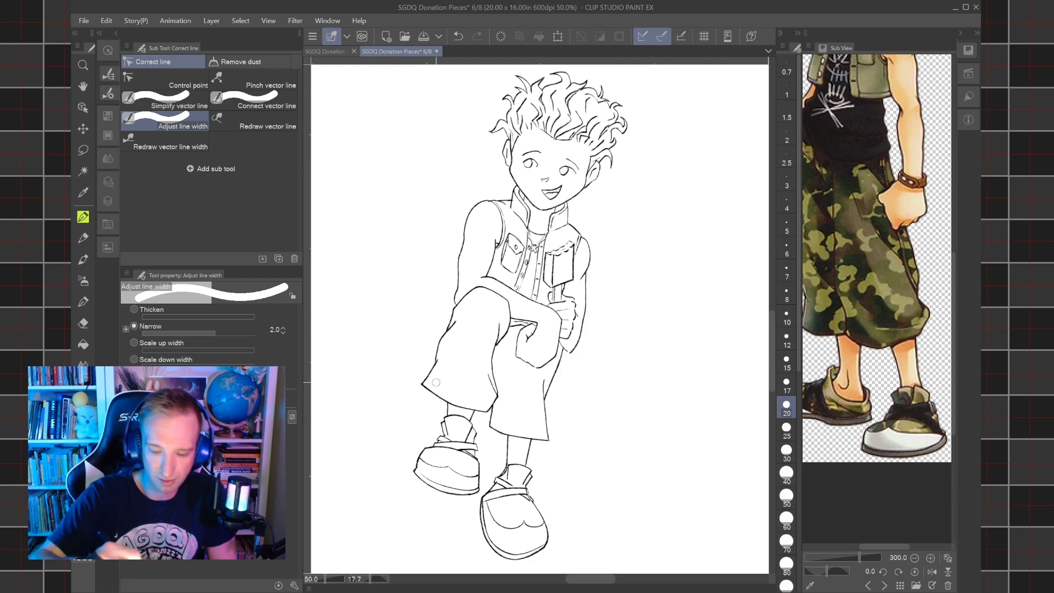
{"action": "mouse_move", "coordinate": [416, 476]}
{"action": "left_mouse_down"}
{"action": "mouse_move", "coordinate": [416, 460]}
{"action": "mouse_move", "coordinate": [445, 448]}
{"action": "mouse_move", "coordinate": [477, 454]}
{"action": "mouse_move", "coordinate": [476, 492]}
{"action": "mouse_move", "coordinate": [426, 488]}
{"action": "mouse_move", "coordinate": [456, 471]}
{"action": "mouse_move", "coordinate": [423, 460]}
{"action": "mouse_move", "coordinate": [448, 415]}
{"action": "mouse_move", "coordinate": [459, 439]}
{"action": "mouse_move", "coordinate": [475, 437]}
{"action": "mouse_move", "coordinate": [456, 447]}
{"action": "mouse_move", "coordinate": [459, 429]}
{"action": "left_mouse_up"}
{"action": "mouse_move", "coordinate": [493, 537]}
{"action": "left_mouse_down"}
{"action": "mouse_move", "coordinate": [481, 506]}
{"action": "mouse_move", "coordinate": [486, 515]}
{"action": "mouse_move", "coordinate": [500, 464]}
{"action": "mouse_move", "coordinate": [516, 463]}
{"action": "mouse_move", "coordinate": [528, 512]}
{"action": "mouse_move", "coordinate": [540, 505]}
{"action": "mouse_move", "coordinate": [531, 501]}
{"action": "mouse_move", "coordinate": [543, 546]}
{"action": "mouse_move", "coordinate": [498, 554]}
{"action": "mouse_move", "coordinate": [516, 555]}
{"action": "mouse_move", "coordinate": [490, 498]}
{"action": "mouse_move", "coordinate": [539, 526]}
{"action": "mouse_move", "coordinate": [497, 519]}
{"action": "mouse_move", "coordinate": [509, 480]}
{"action": "left_mouse_up"}
{"action": "mouse_move", "coordinate": [506, 334]}
{"action": "left_mouse_down"}
{"action": "mouse_move", "coordinate": [529, 325]}
{"action": "mouse_move", "coordinate": [515, 358]}
{"action": "mouse_move", "coordinate": [552, 354]}
{"action": "mouse_move", "coordinate": [560, 324]}
{"action": "mouse_move", "coordinate": [551, 295]}
{"action": "mouse_move", "coordinate": [566, 289]}
{"action": "mouse_move", "coordinate": [574, 299]}
{"action": "mouse_move", "coordinate": [563, 340]}
{"action": "mouse_move", "coordinate": [573, 353]}
{"action": "mouse_move", "coordinate": [587, 320]}
{"action": "mouse_move", "coordinate": [552, 289]}
{"action": "mouse_move", "coordinate": [548, 255]}
{"action": "mouse_move", "coordinate": [571, 247]}
{"action": "mouse_move", "coordinate": [571, 278]}
{"action": "mouse_move", "coordinate": [561, 278]}
{"action": "mouse_move", "coordinate": [570, 255]}
{"action": "mouse_move", "coordinate": [573, 281]}
{"action": "left_mouse_up"}
Show the Pence folder beside the thinned Hayner inks and save the document.
{"action": "scroll", "coordinate": [573, 280], "scroll_direction": "down", "scroll_amount": 4}
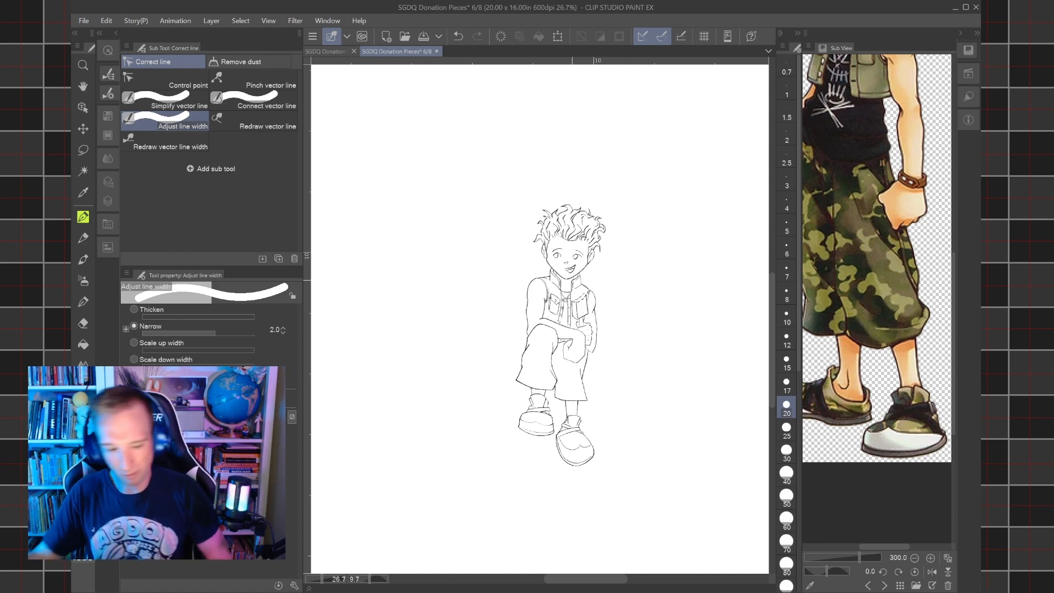
{"action": "left_click", "coordinate": [108, 201]}
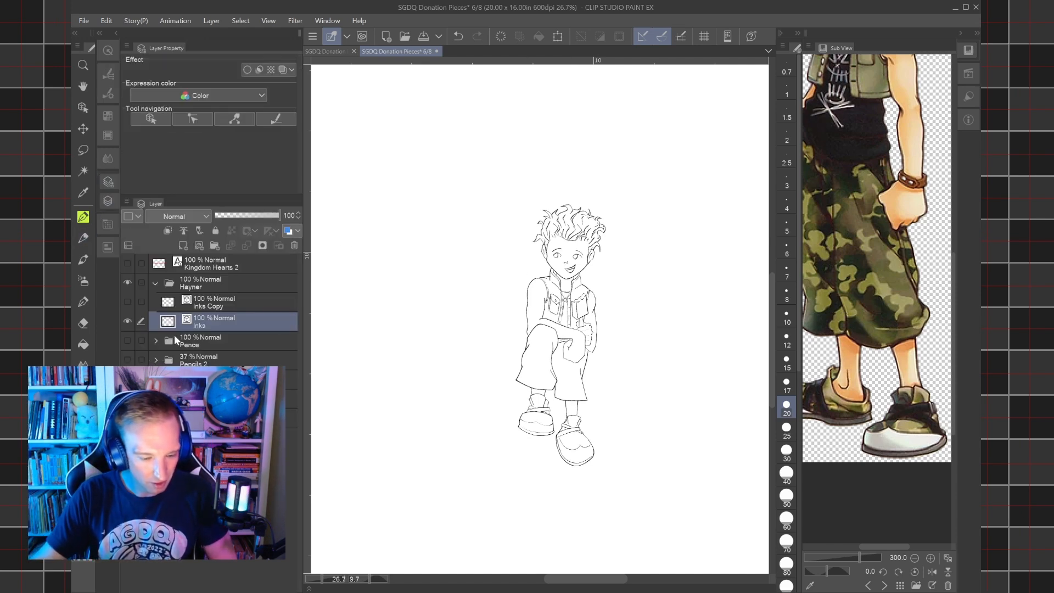
{"action": "left_click", "coordinate": [128, 339]}
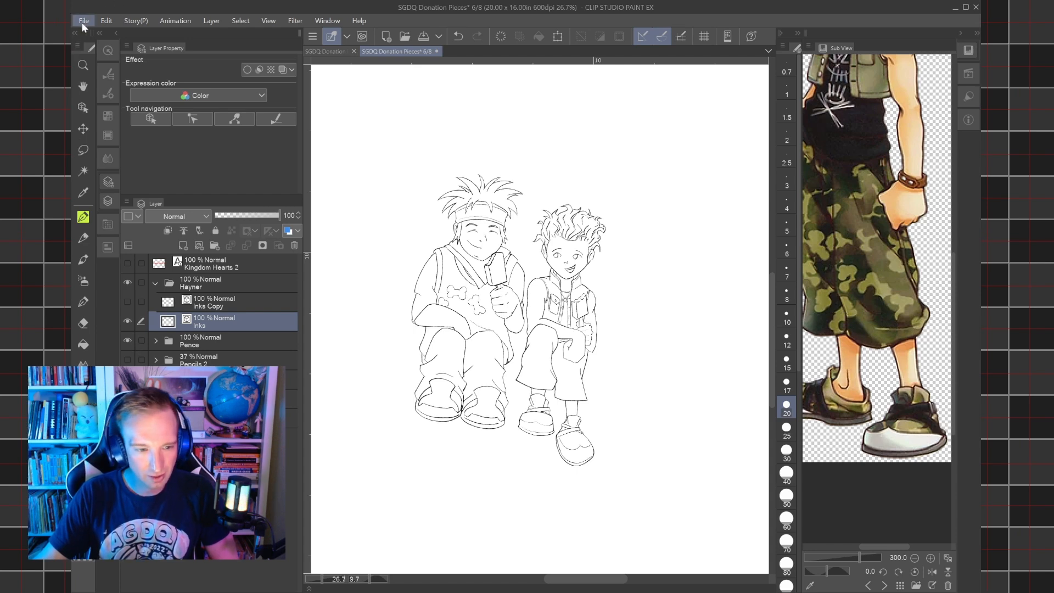
{"action": "left_click", "coordinate": [131, 101]}
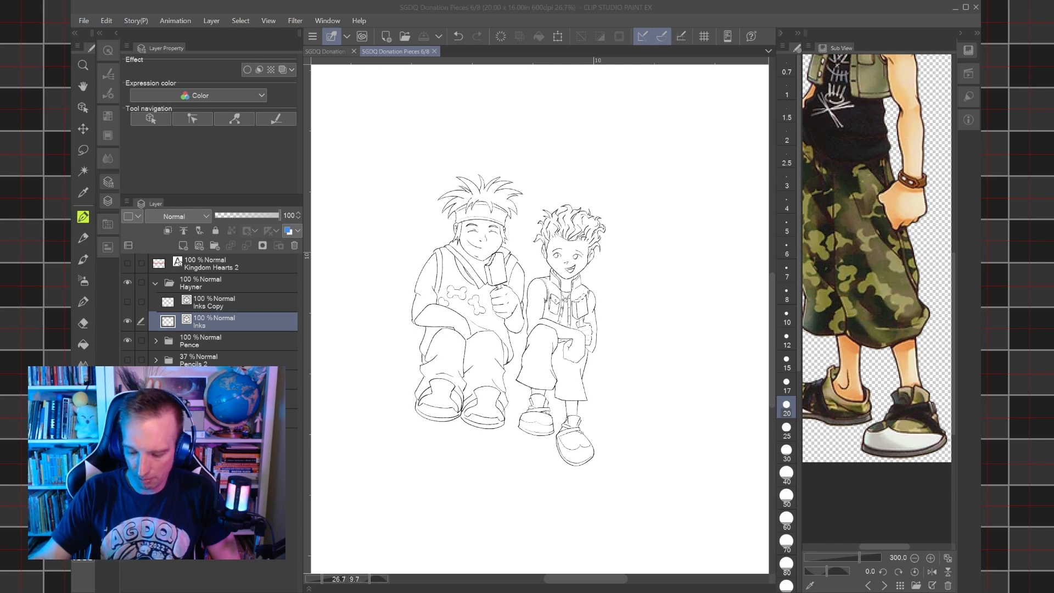
{"action": "key", "text": "alt+Tab"}
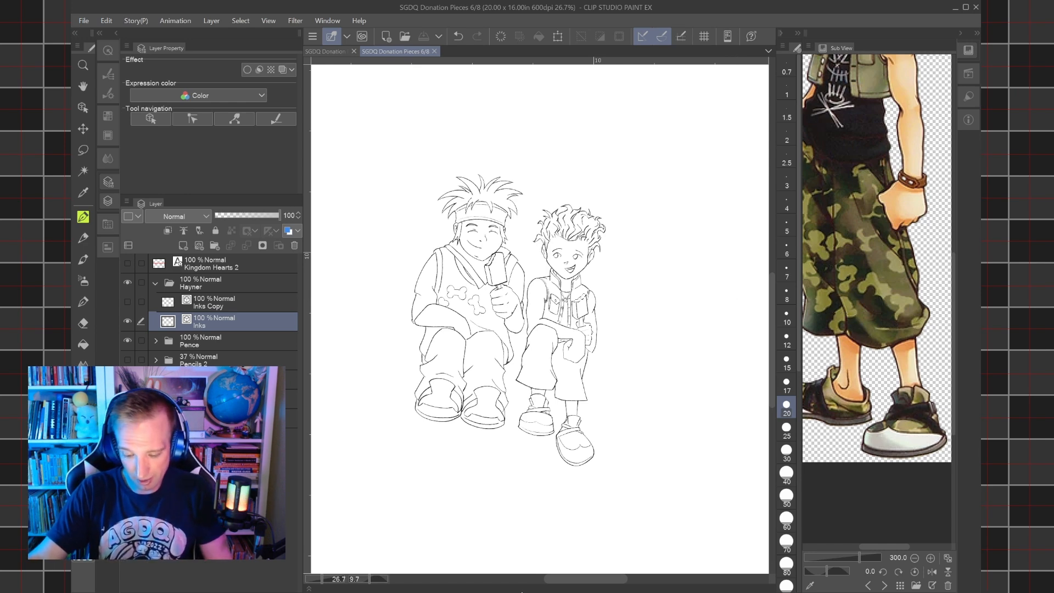
{"action": "left_click", "coordinate": [522, 592]}
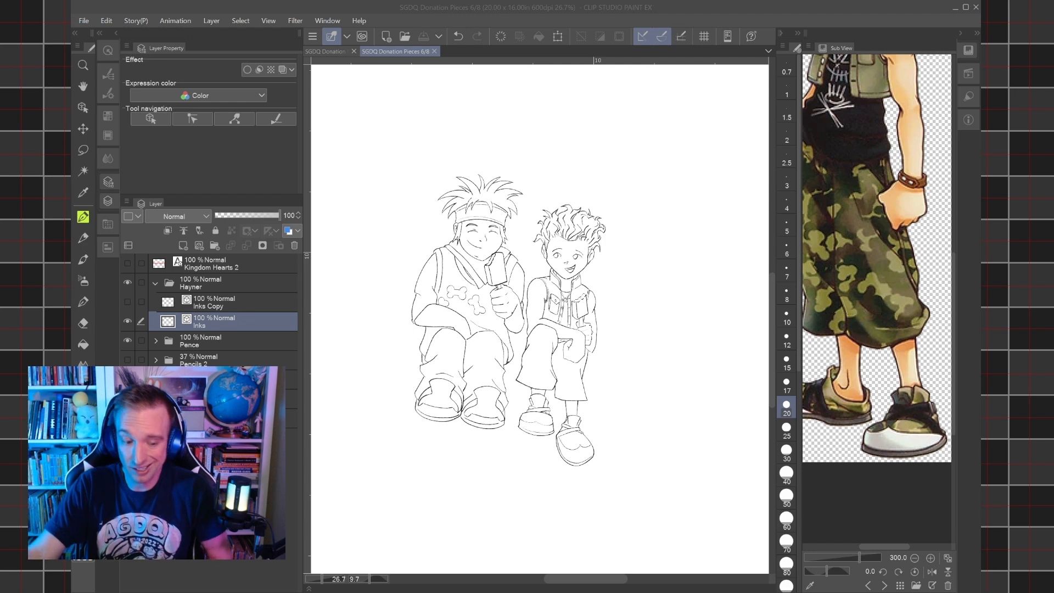
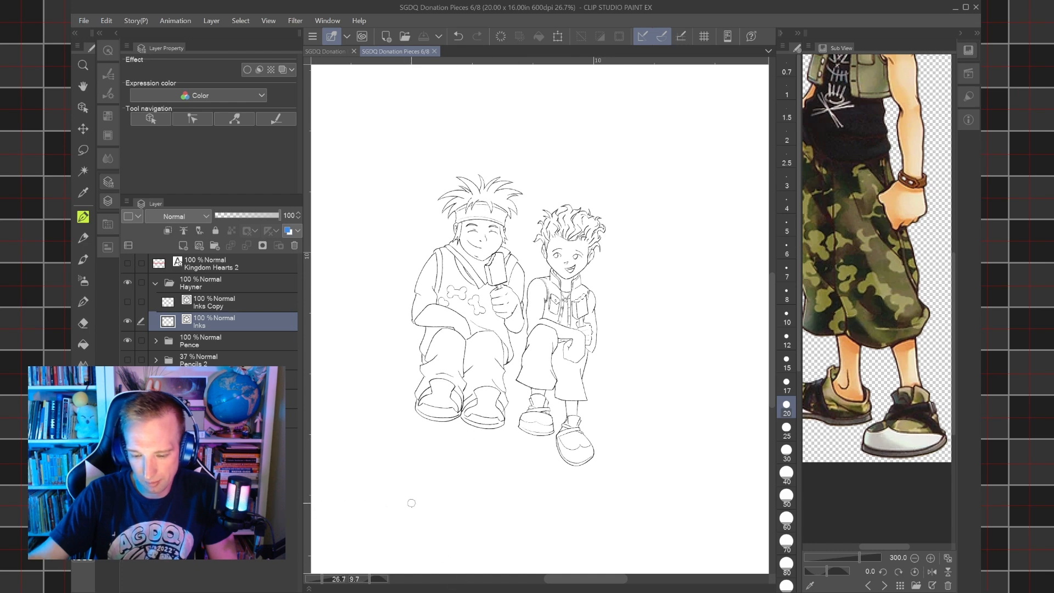
Show the Pencils 2 folder under the inks, straighten the canvas view and set the brush size to 12.
{"action": "left_click", "coordinate": [127, 359]}
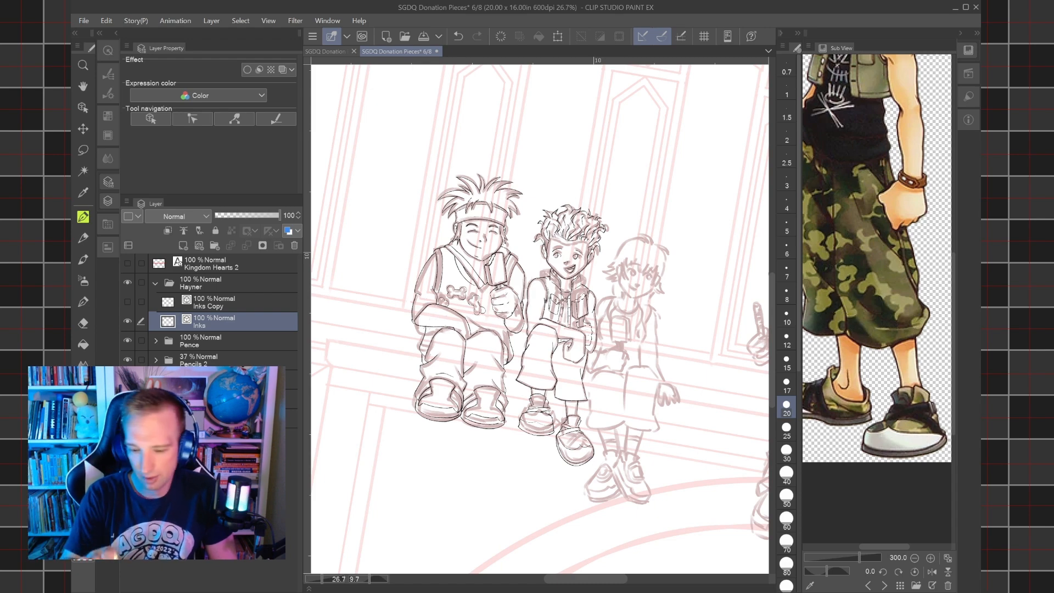
{"action": "left_click_drag", "start_coordinate": [703, 379], "coordinate": [696, 338]}
{"action": "key", "text": "ctrl+@"}
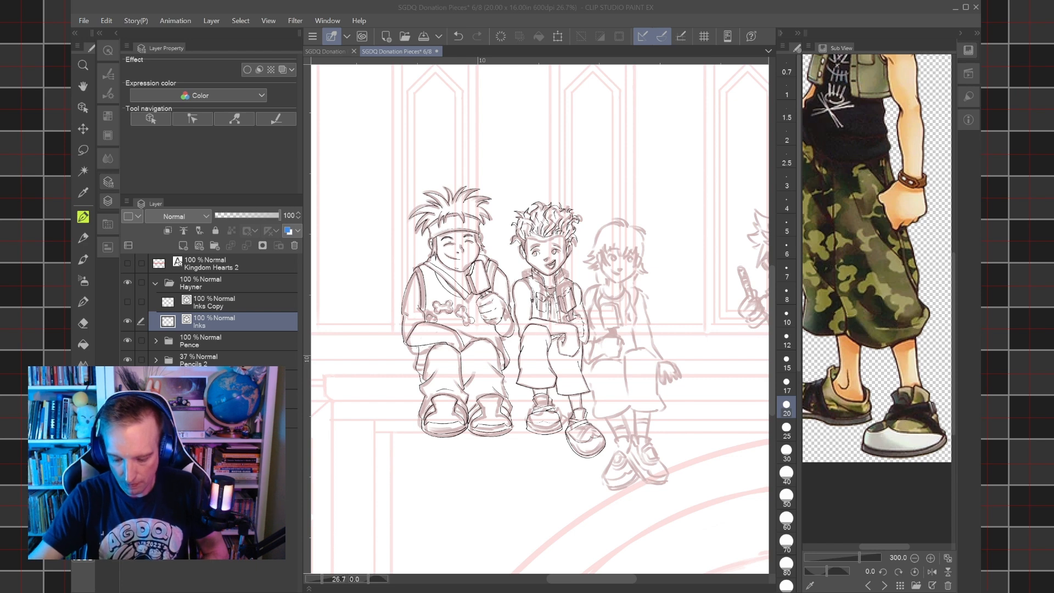
{"action": "left_click", "coordinate": [675, 553]}
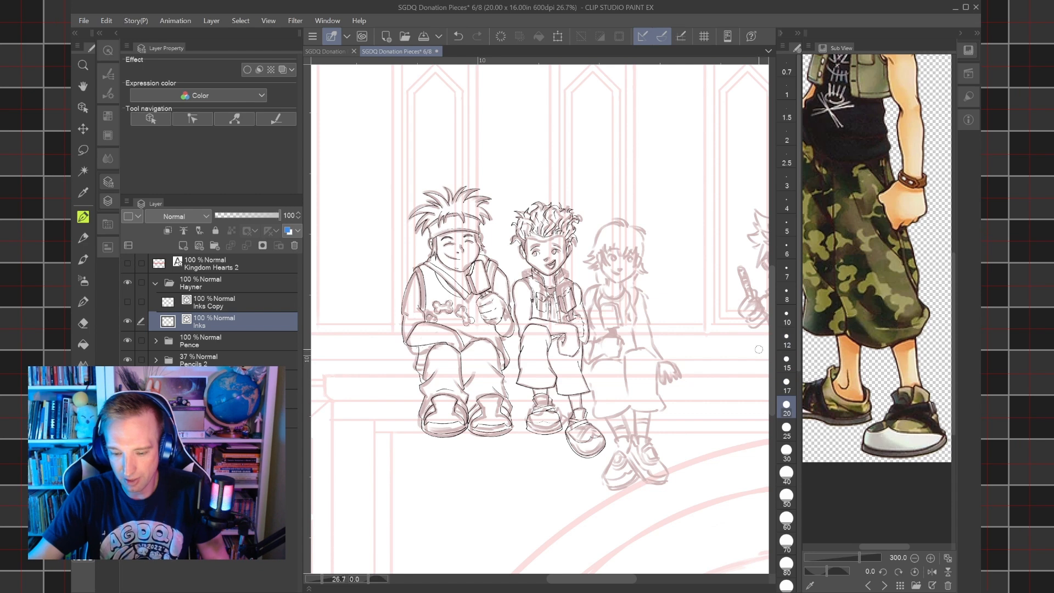
{"action": "left_click", "coordinate": [787, 338]}
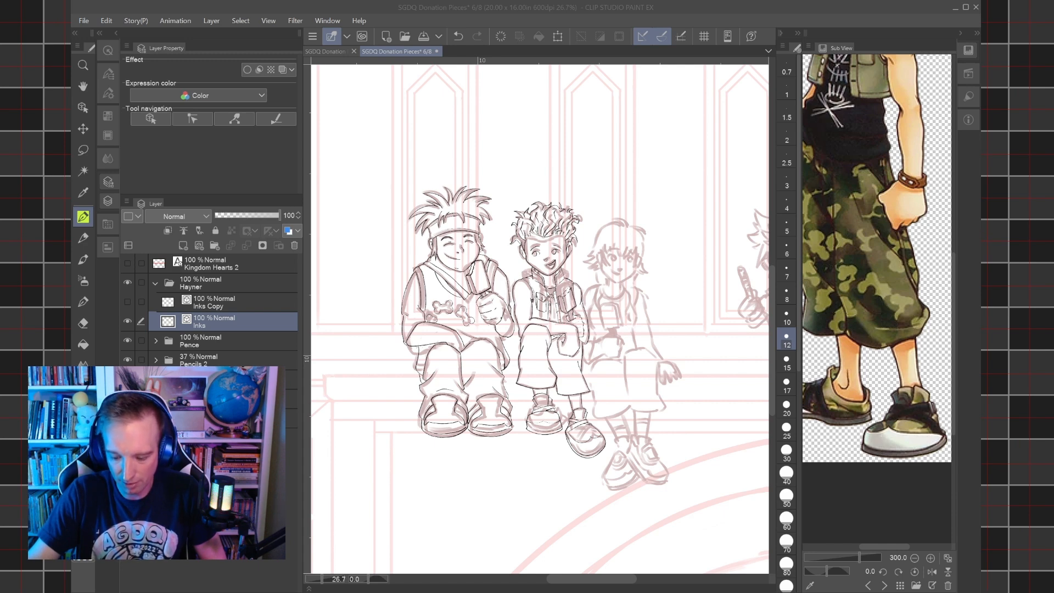
Switch the sub view reference from Hayner to the girl in the orange top.
{"action": "left_click", "coordinate": [659, 525]}
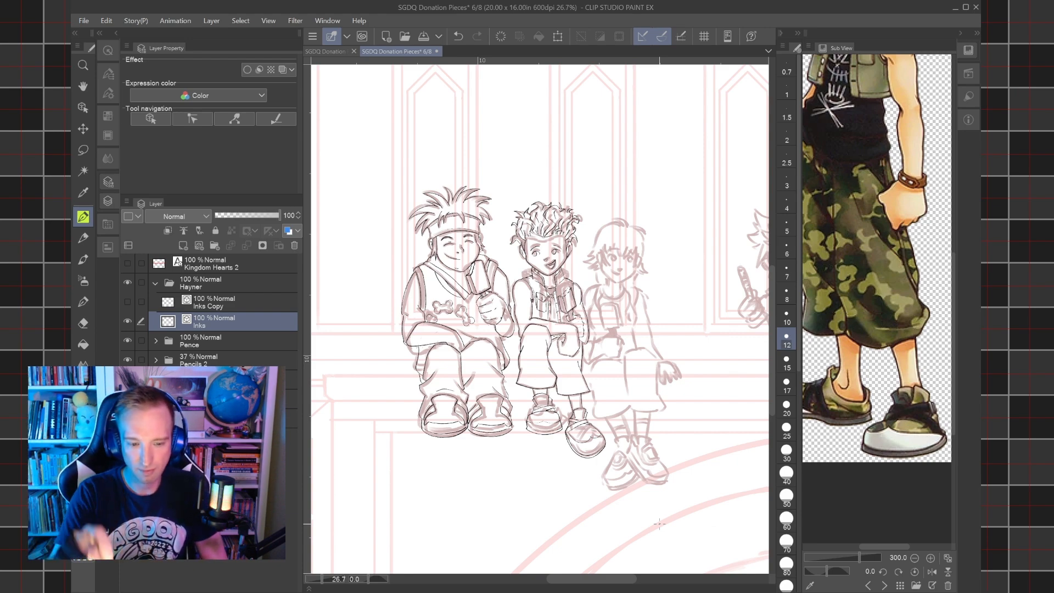
{"action": "scroll", "coordinate": [660, 525], "scroll_direction": "up", "scroll_amount": 5}
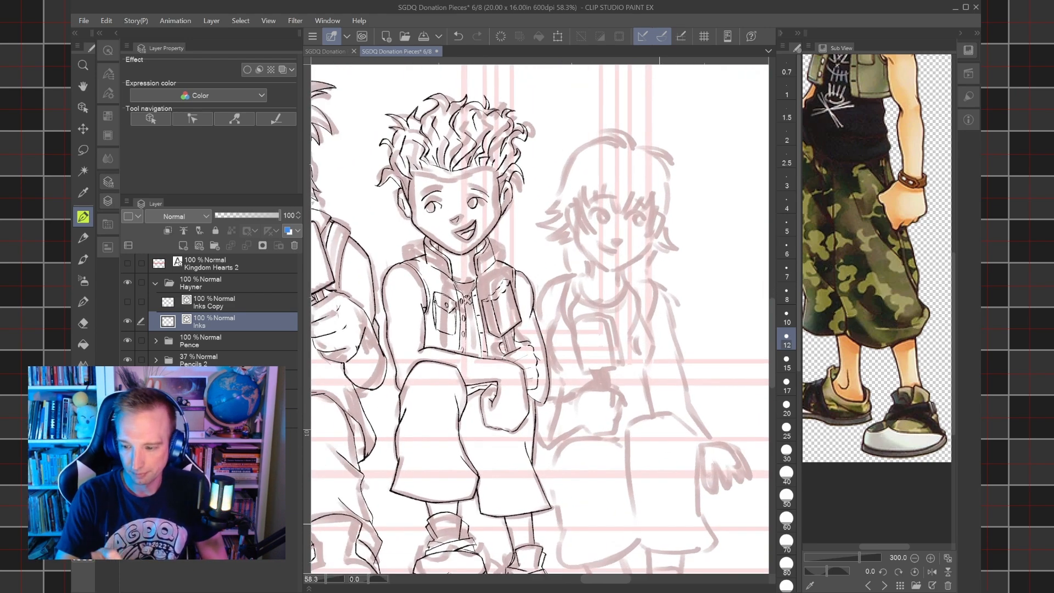
{"action": "scroll", "coordinate": [865, 296], "scroll_direction": "down", "scroll_amount": 4}
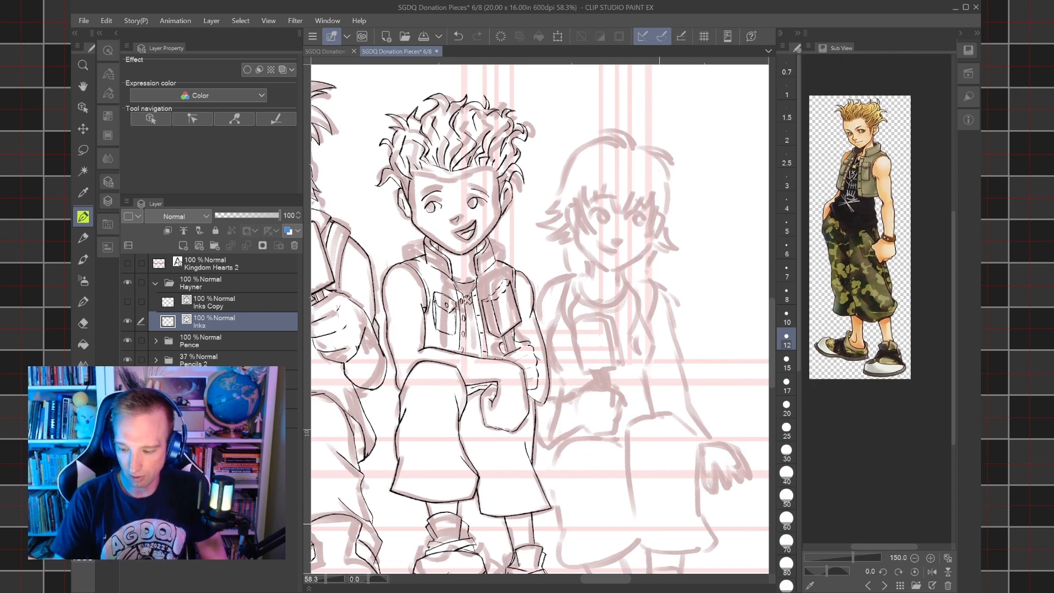
{"action": "left_click", "coordinate": [884, 586]}
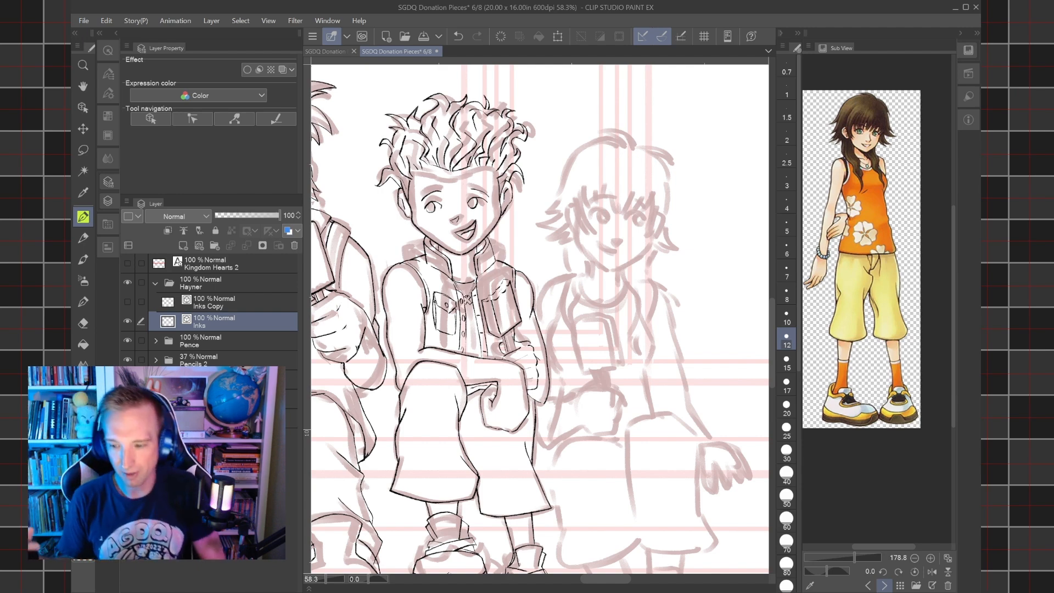
Ink two curved hair strands framing the side of the girl's face nearest Hayner, redoing strokes that miss the sketch.
{"action": "left_click_drag", "start_coordinate": [541, 308], "coordinate": [547, 339]}
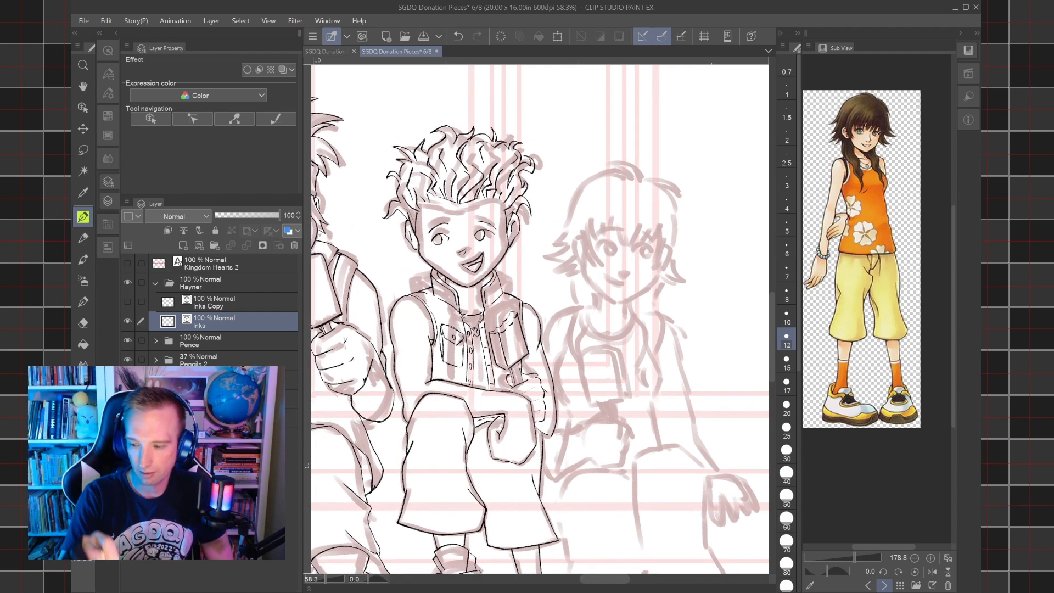
{"action": "scroll", "coordinate": [597, 250], "scroll_direction": "up", "scroll_amount": 3}
{"action": "left_click_drag", "start_coordinate": [597, 250], "coordinate": [602, 295]}
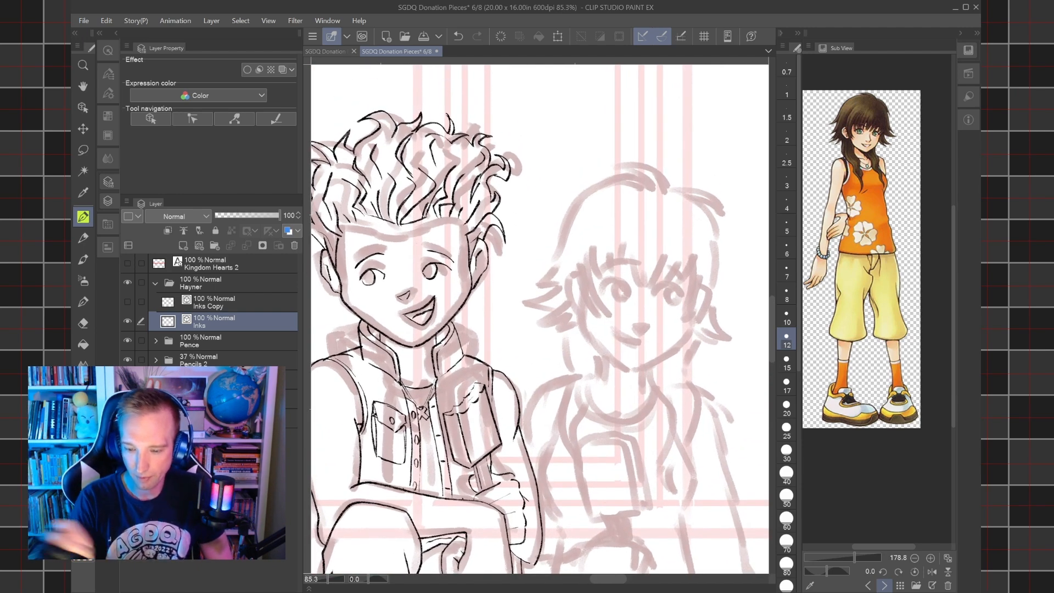
{"action": "scroll", "coordinate": [593, 313], "scroll_direction": "up", "scroll_amount": 3}
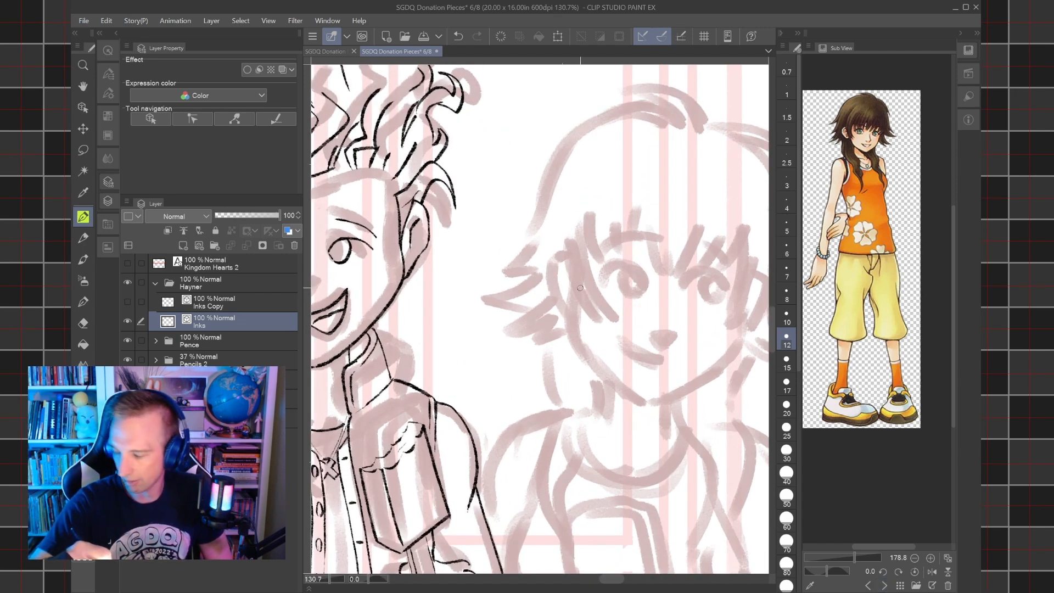
{"action": "left_click_drag", "start_coordinate": [700, 484], "coordinate": [659, 517]}
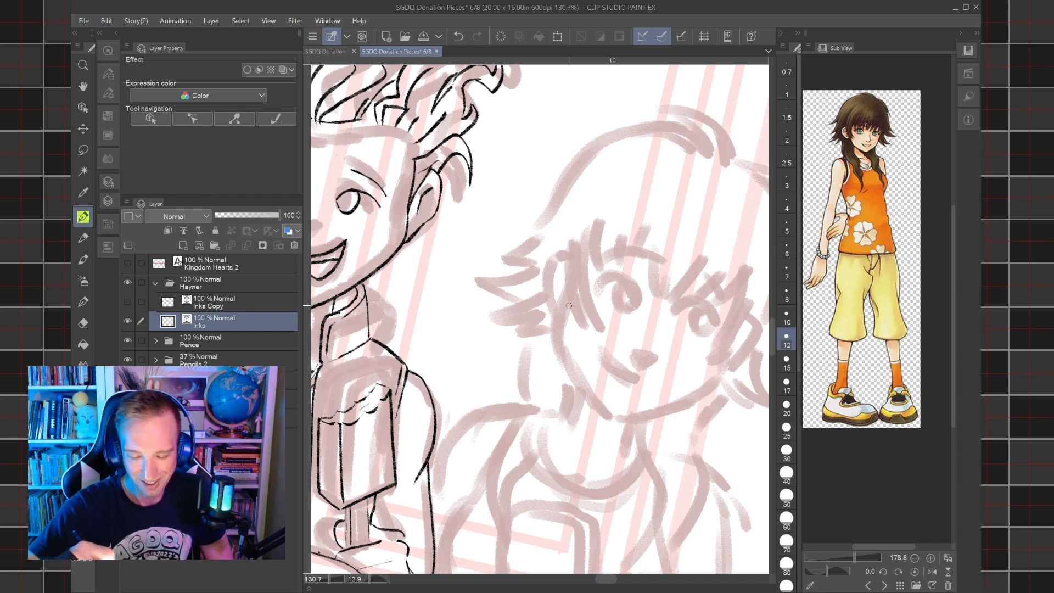
{"action": "left_click_drag", "start_coordinate": [573, 242], "coordinate": [572, 318]}
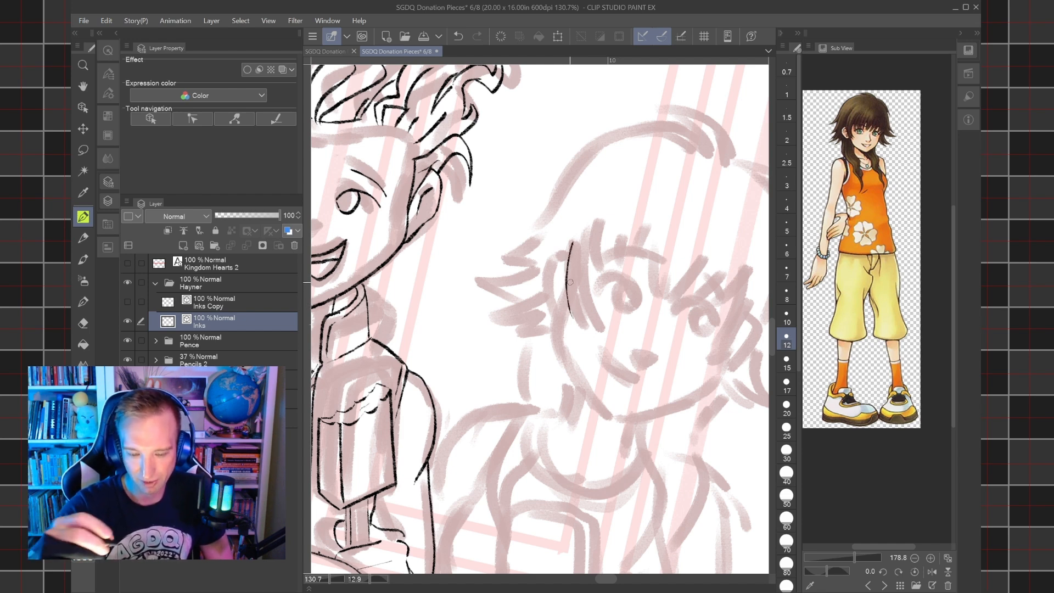
{"action": "key", "text": "ctrl+z"}
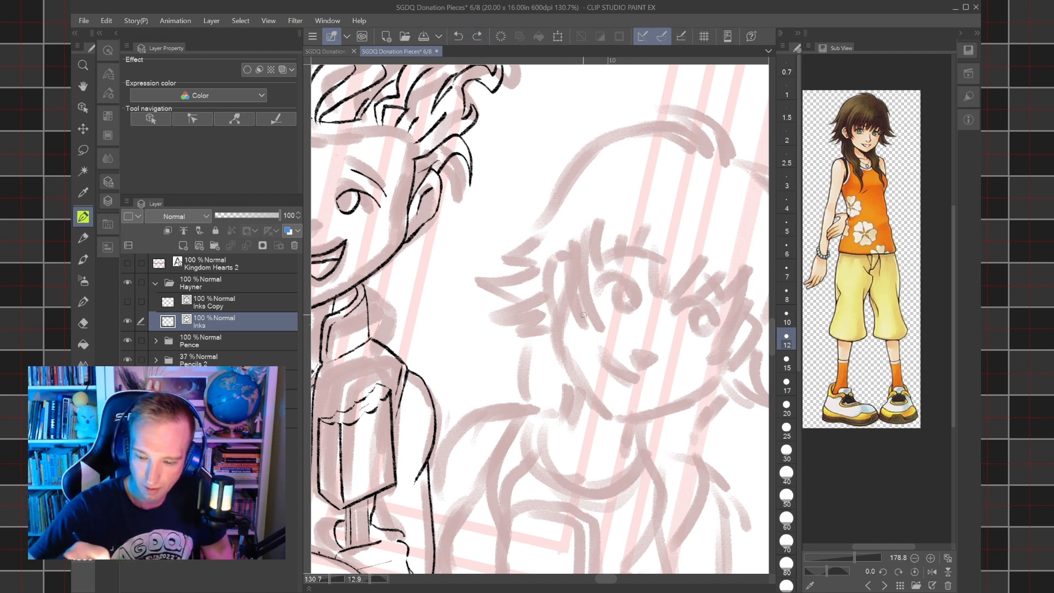
{"action": "mouse_move", "coordinate": [574, 324]}
{"action": "left_mouse_down"}
{"action": "mouse_move", "coordinate": [565, 268]}
{"action": "mouse_move", "coordinate": [589, 218]}
{"action": "left_mouse_up"}
{"action": "mouse_move", "coordinate": [574, 323]}
{"action": "left_mouse_down"}
{"action": "mouse_move", "coordinate": [573, 301]}
{"action": "mouse_move", "coordinate": [583, 328]}
{"action": "mouse_move", "coordinate": [621, 203]}
{"action": "left_mouse_up"}
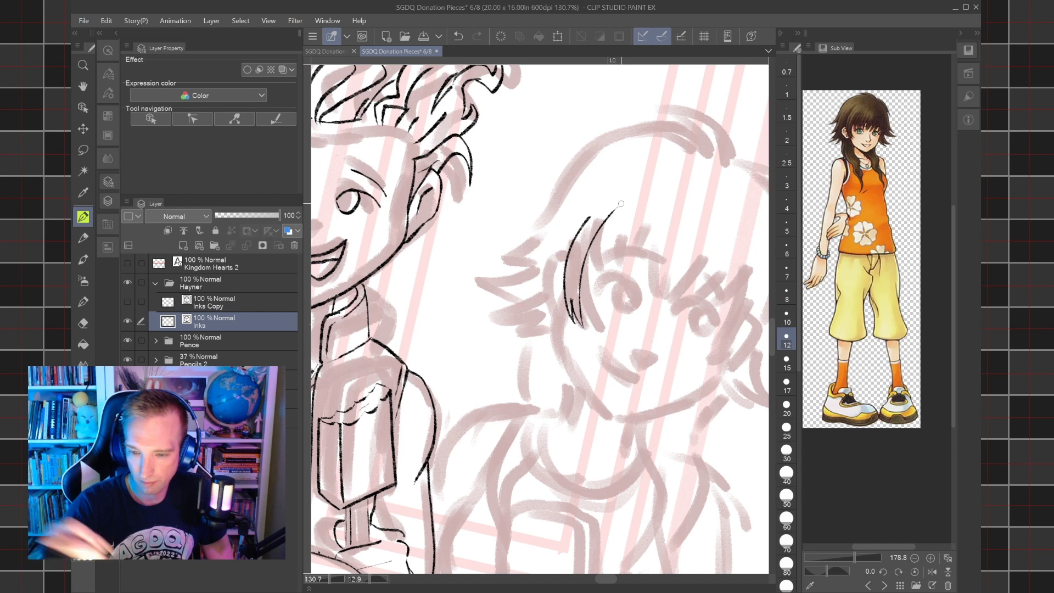
{"action": "left_click", "coordinate": [458, 36]}
{"action": "mouse_move", "coordinate": [583, 328]}
{"action": "left_mouse_down"}
{"action": "mouse_move", "coordinate": [581, 286]}
{"action": "mouse_move", "coordinate": [600, 226]}
{"action": "left_mouse_up"}
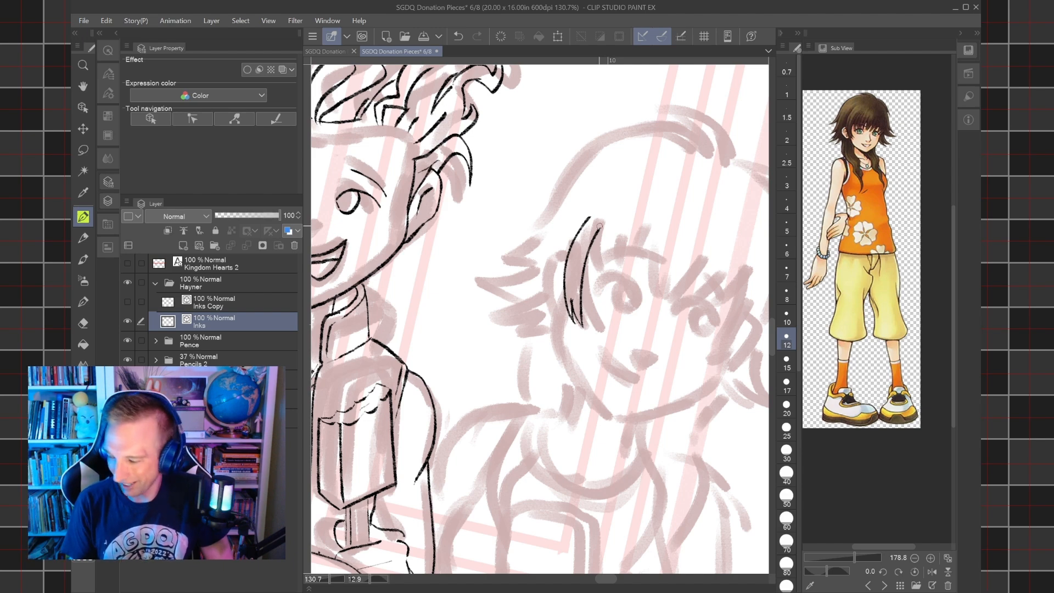
Ink the girl's ear on Hayner's side, her cheek and jaw outline around the chin, and the hair strand by the opposite cheek.
{"action": "scroll", "coordinate": [599, 226], "scroll_direction": "up", "scroll_amount": 2}
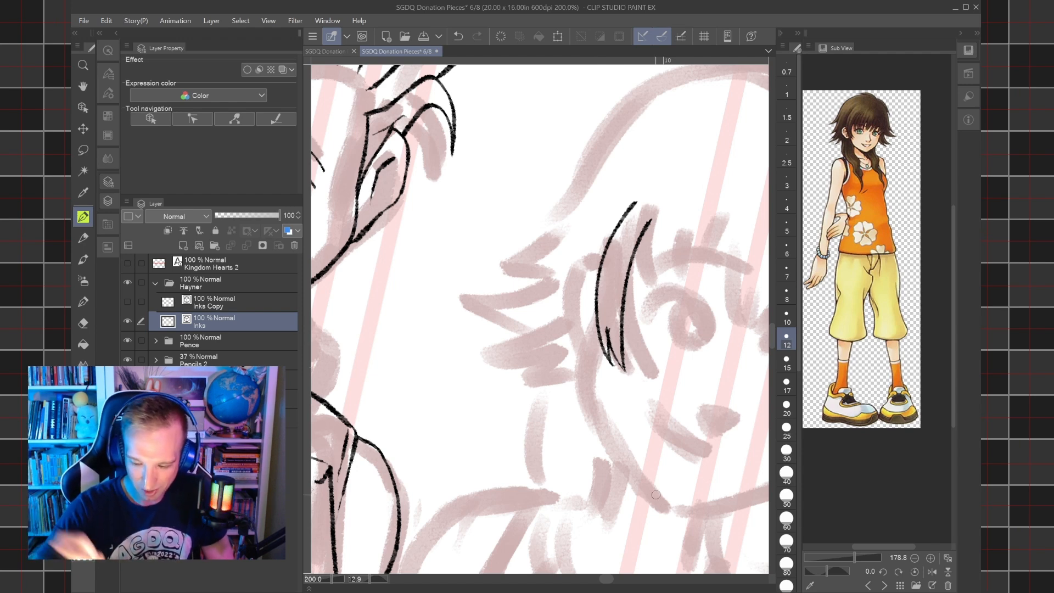
{"action": "left_click_drag", "start_coordinate": [657, 495], "coordinate": [583, 460]}
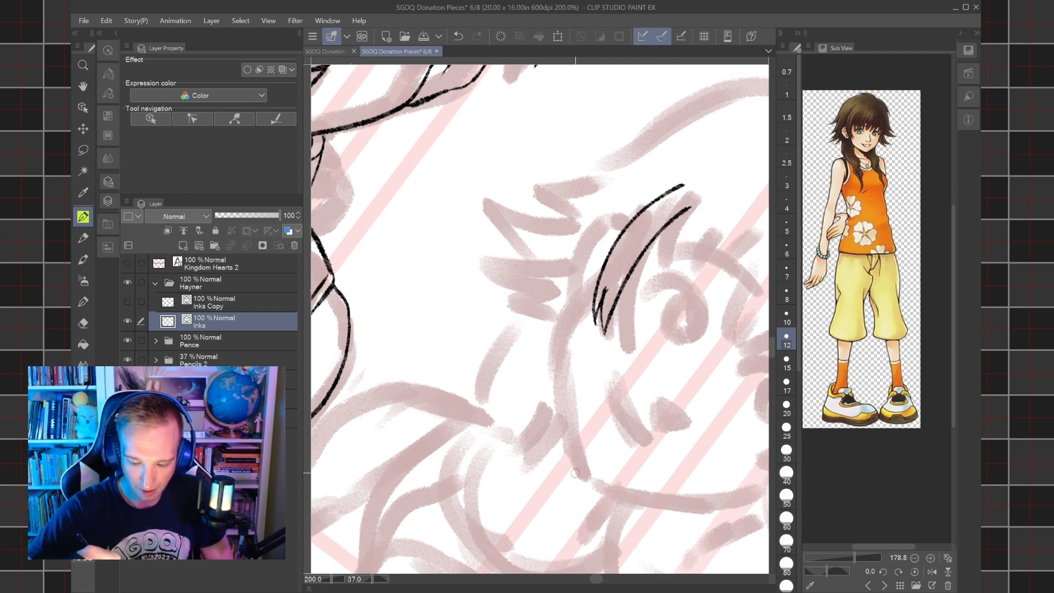
{"action": "mouse_move", "coordinate": [589, 483]}
{"action": "left_mouse_down"}
{"action": "mouse_move", "coordinate": [572, 446]}
{"action": "mouse_move", "coordinate": [563, 356]}
{"action": "mouse_move", "coordinate": [578, 293]}
{"action": "mouse_move", "coordinate": [614, 254]}
{"action": "left_mouse_up"}
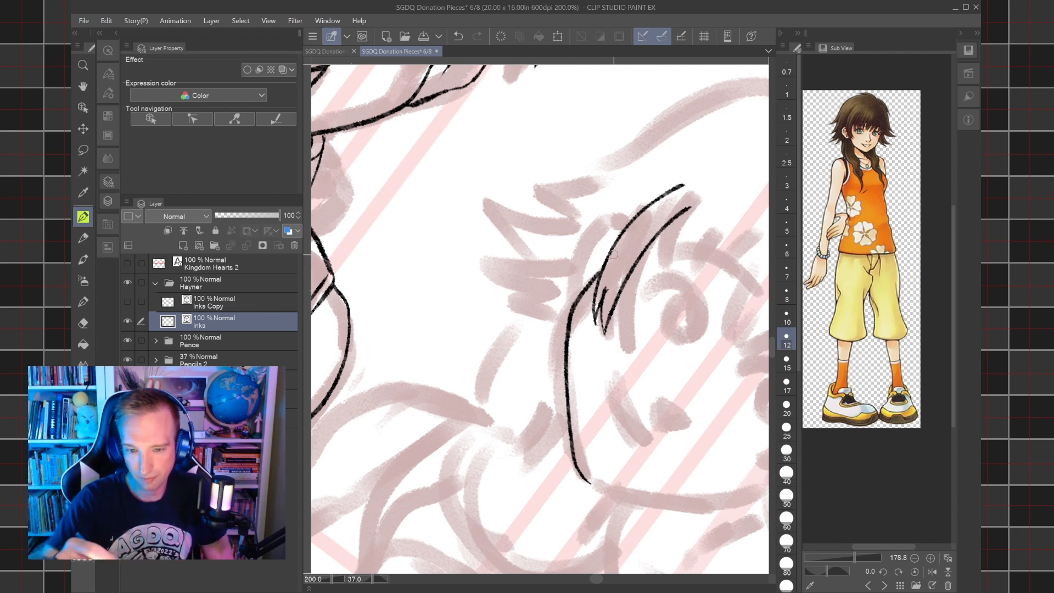
{"action": "left_click", "coordinate": [458, 36]}
{"action": "mouse_move", "coordinate": [590, 483]}
{"action": "left_mouse_down"}
{"action": "mouse_move", "coordinate": [572, 434]}
{"action": "mouse_move", "coordinate": [568, 343]}
{"action": "mouse_move", "coordinate": [617, 240]}
{"action": "left_mouse_up"}
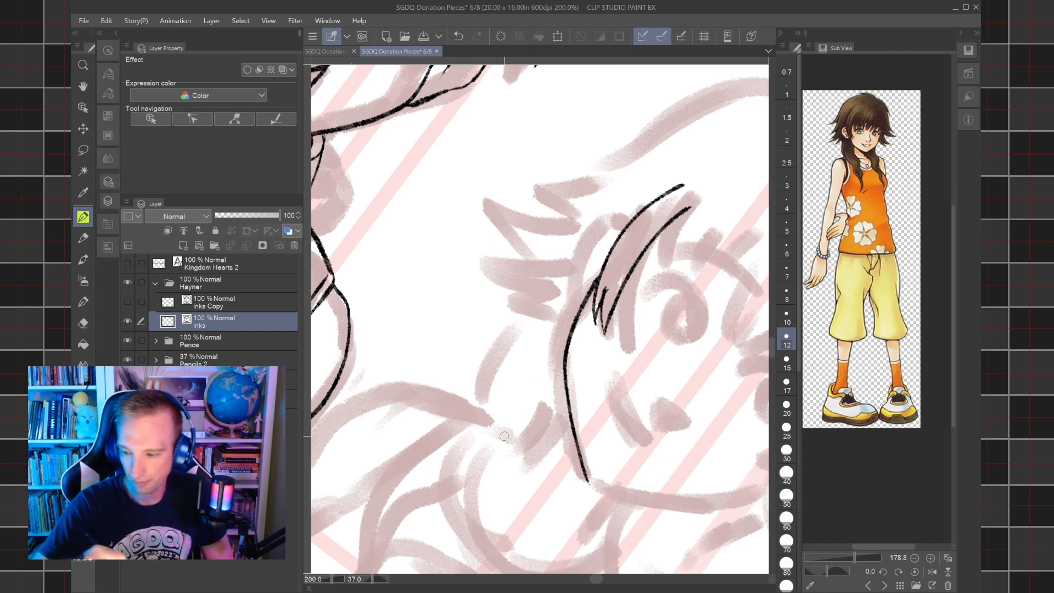
{"action": "mouse_move", "coordinate": [573, 306]}
{"action": "left_mouse_down"}
{"action": "mouse_move", "coordinate": [582, 257]}
{"action": "mouse_move", "coordinate": [609, 217]}
{"action": "mouse_move", "coordinate": [629, 221]}
{"action": "mouse_move", "coordinate": [603, 260]}
{"action": "mouse_move", "coordinate": [558, 229]}
{"action": "mouse_move", "coordinate": [478, 263]}
{"action": "mouse_move", "coordinate": [440, 247]}
{"action": "mouse_move", "coordinate": [424, 269]}
{"action": "left_mouse_up"}
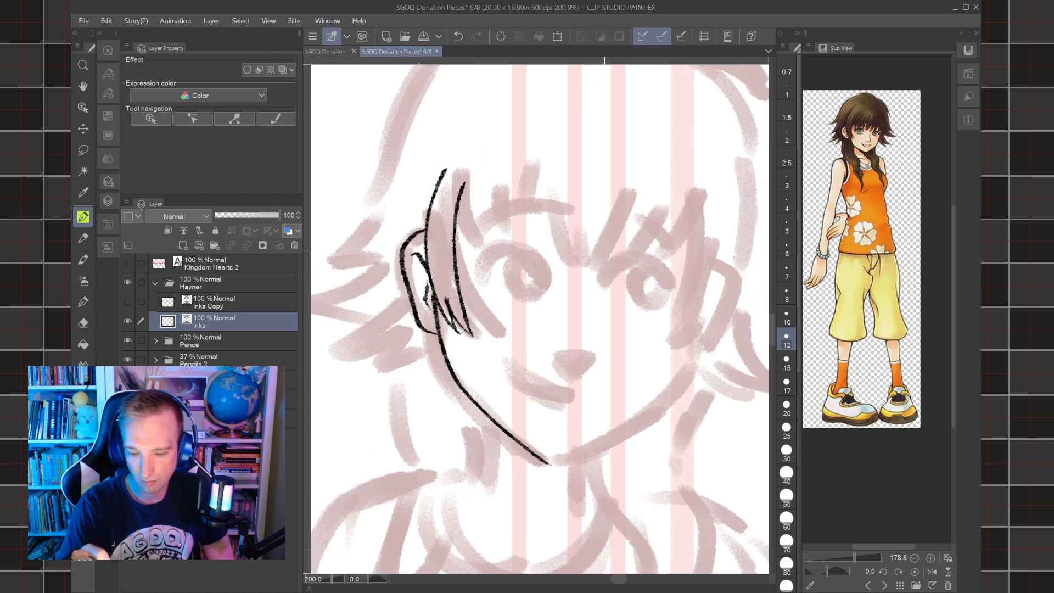
{"action": "mouse_move", "coordinate": [549, 463]}
{"action": "left_mouse_down"}
{"action": "mouse_move", "coordinate": [644, 413]}
{"action": "mouse_move", "coordinate": [706, 334]}
{"action": "left_mouse_up"}
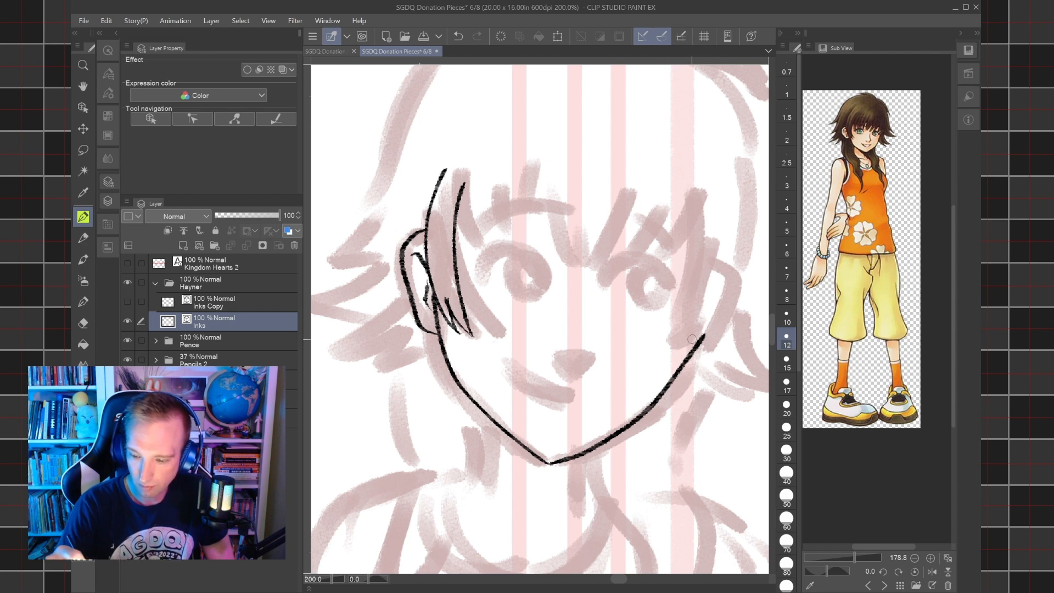
{"action": "mouse_move", "coordinate": [683, 351]}
{"action": "left_mouse_down"}
{"action": "mouse_move", "coordinate": [704, 327]}
{"action": "mouse_move", "coordinate": [683, 347]}
{"action": "mouse_move", "coordinate": [717, 253]}
{"action": "left_mouse_up"}
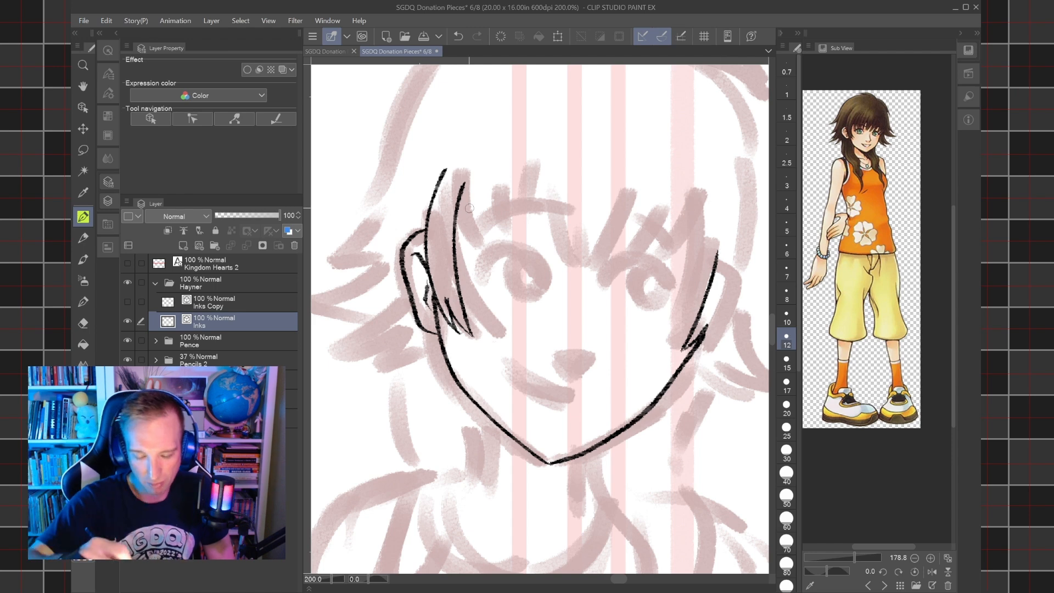
Ink the short, pointed bangs above the girl's eye on Hayner's side.
{"action": "left_click_drag", "start_coordinate": [467, 256], "coordinate": [465, 207]}
{"action": "key", "text": "ctrl+z"}
{"action": "left_click_drag", "start_coordinate": [466, 277], "coordinate": [458, 205]}
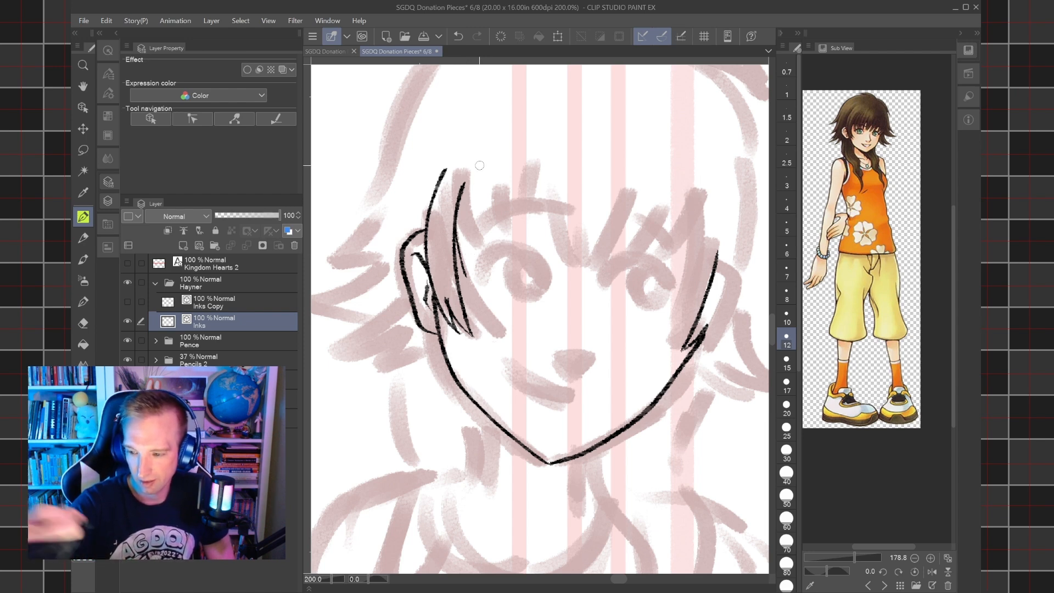
{"action": "left_click_drag", "start_coordinate": [469, 272], "coordinate": [478, 206]}
{"action": "mouse_move", "coordinate": [476, 255]}
{"action": "left_mouse_down"}
{"action": "mouse_move", "coordinate": [477, 212]}
{"action": "mouse_move", "coordinate": [480, 246]}
{"action": "mouse_move", "coordinate": [504, 165]}
{"action": "left_mouse_up"}
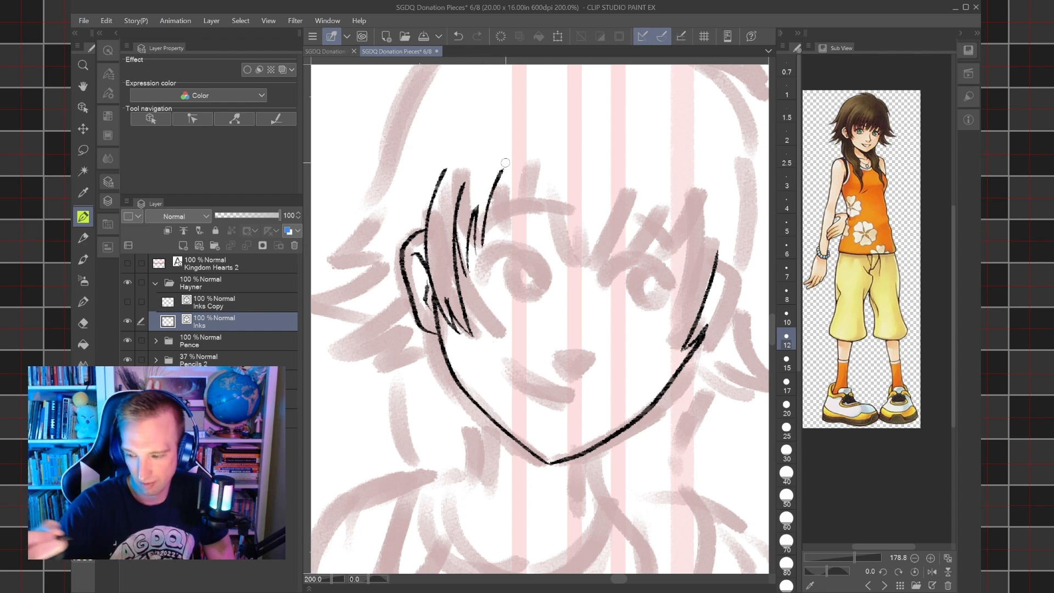
{"action": "left_click_drag", "start_coordinate": [494, 234], "coordinate": [502, 168]}
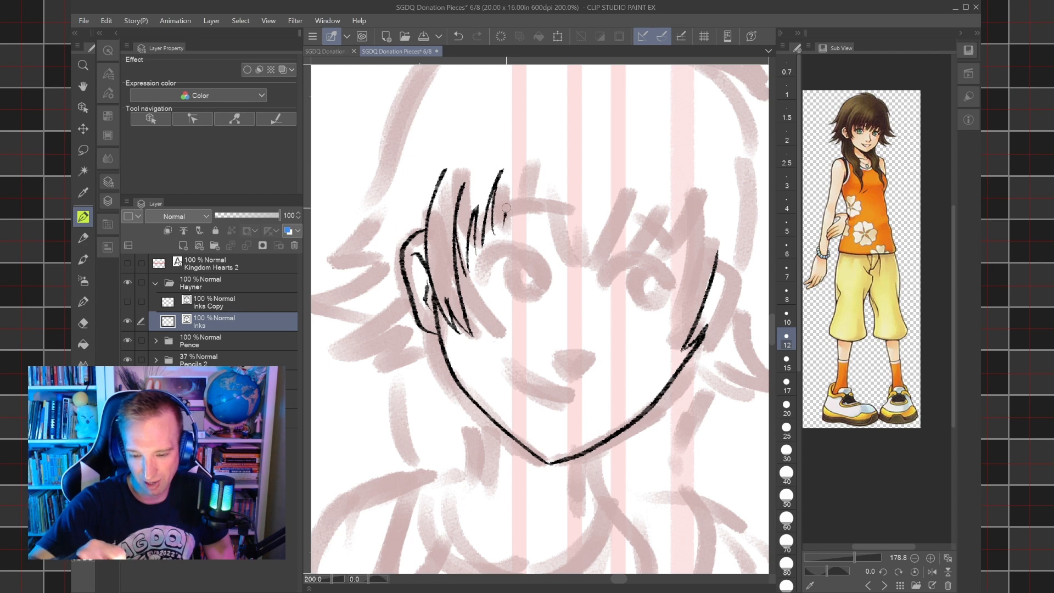
{"action": "left_click_drag", "start_coordinate": [503, 226], "coordinate": [526, 158]}
{"action": "left_click", "coordinate": [459, 36]}
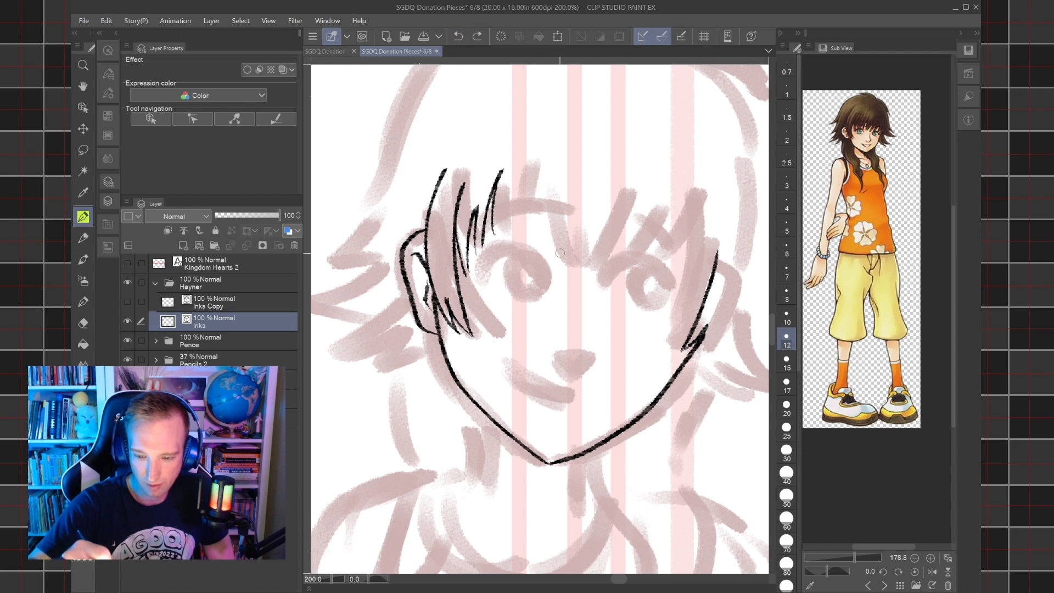
Ink the slanted bangs above the girl's eye farther from Hayner and undo the outermost strand.
{"action": "left_click_drag", "start_coordinate": [587, 271], "coordinate": [638, 167]}
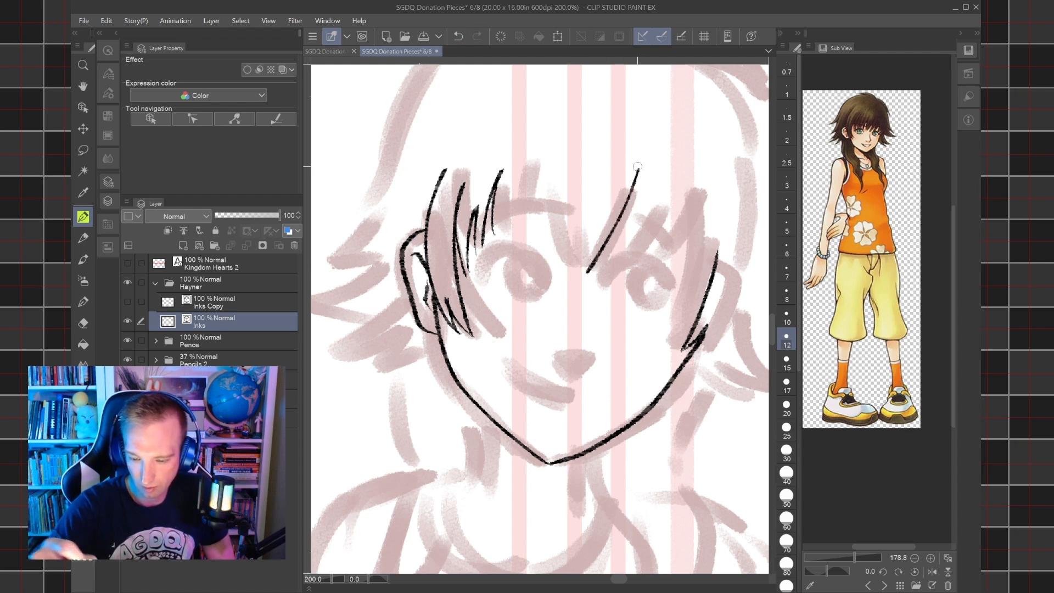
{"action": "key", "text": "ctrl+z"}
{"action": "left_click_drag", "start_coordinate": [592, 268], "coordinate": [647, 188]}
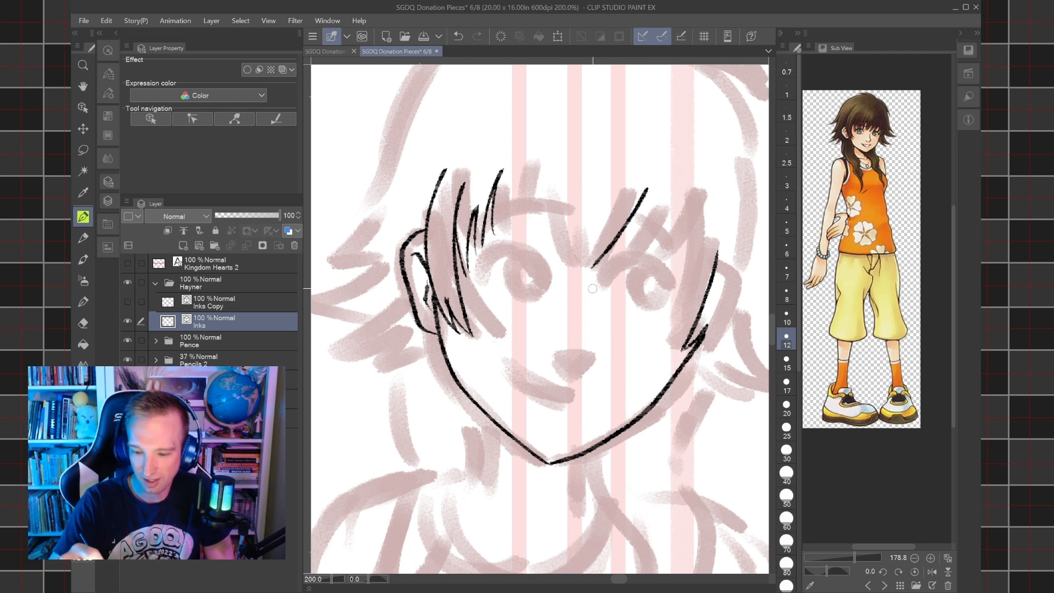
{"action": "left_click_drag", "start_coordinate": [601, 265], "coordinate": [677, 196]}
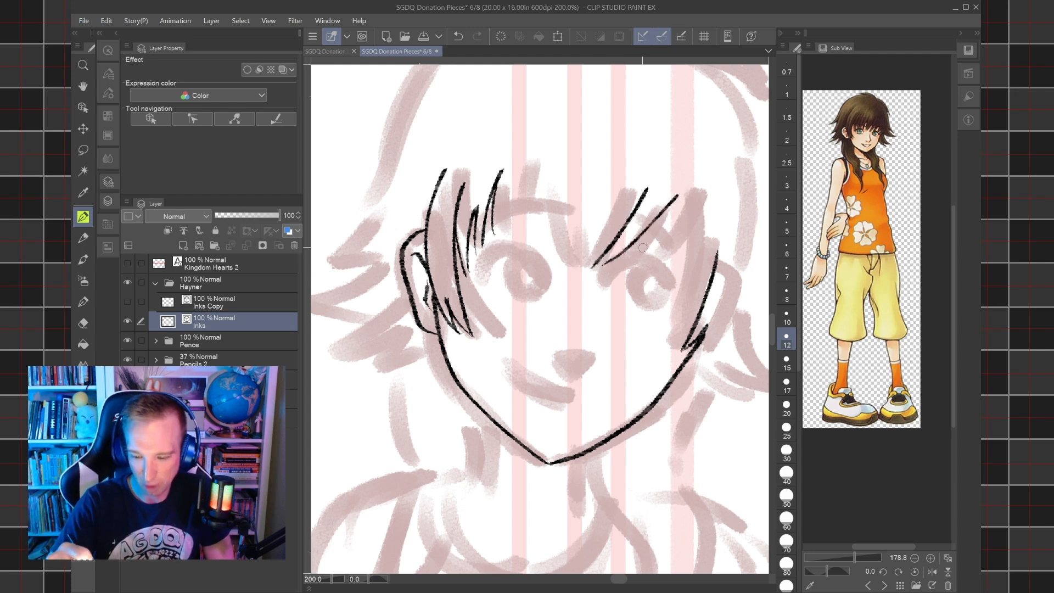
{"action": "mouse_move", "coordinate": [636, 252]}
{"action": "left_mouse_down"}
{"action": "mouse_move", "coordinate": [649, 232]}
{"action": "mouse_move", "coordinate": [638, 255]}
{"action": "mouse_move", "coordinate": [664, 236]}
{"action": "mouse_move", "coordinate": [704, 188]}
{"action": "left_mouse_up"}
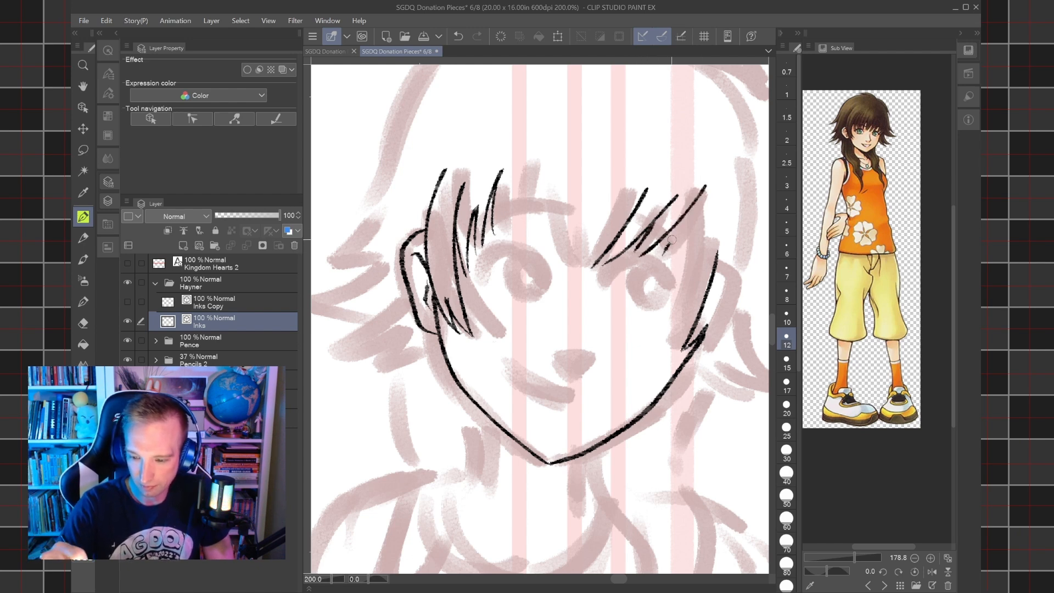
{"action": "left_click_drag", "start_coordinate": [662, 265], "coordinate": [718, 208]}
{"action": "left_click_drag", "start_coordinate": [676, 279], "coordinate": [736, 224]}
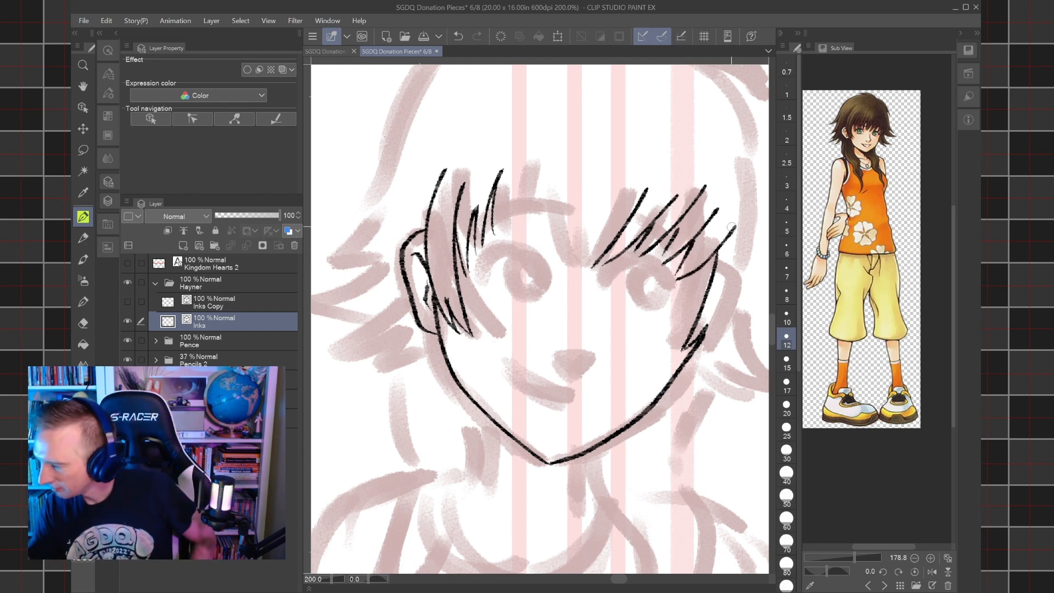
{"action": "left_click", "coordinate": [458, 36]}
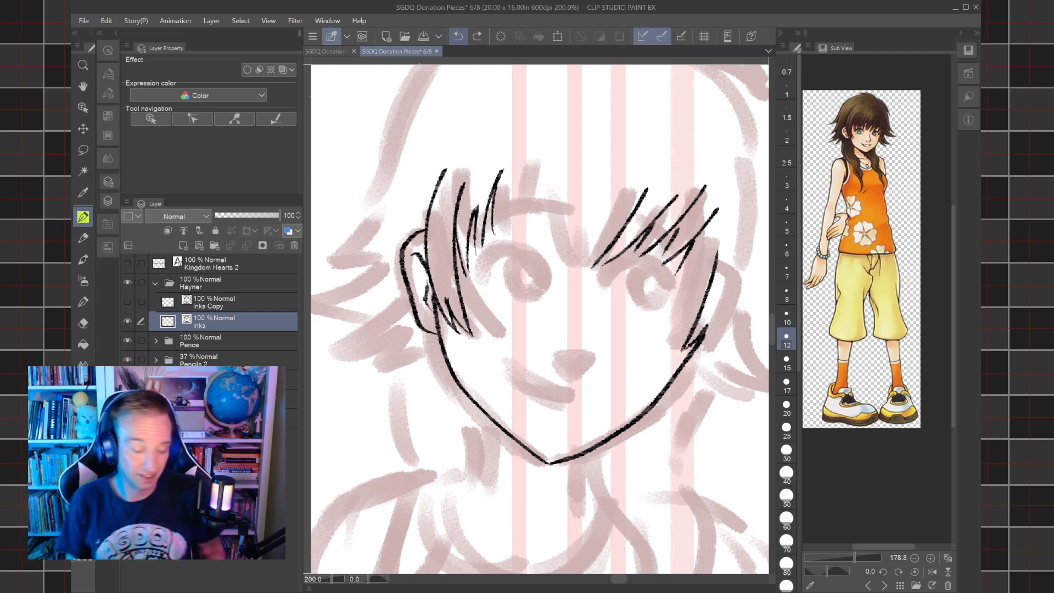
Try to extend the slanted bangs outward above the girl's eye farther from Hayner, undoing a misplaced stroke.
{"action": "left_click_drag", "start_coordinate": [549, 307], "coordinate": [520, 339]}
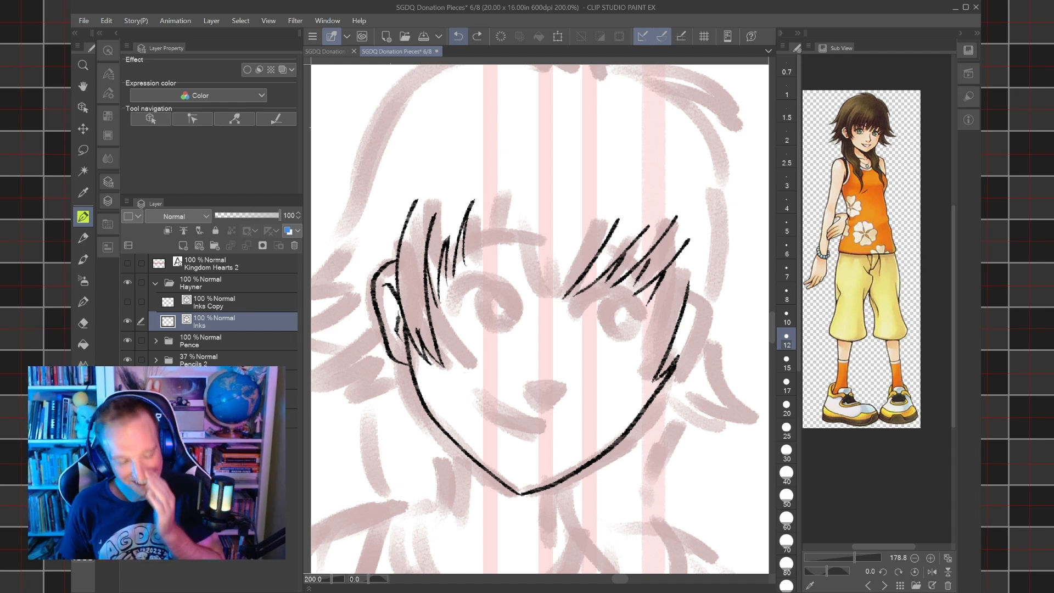
{"action": "key", "text": "e"}
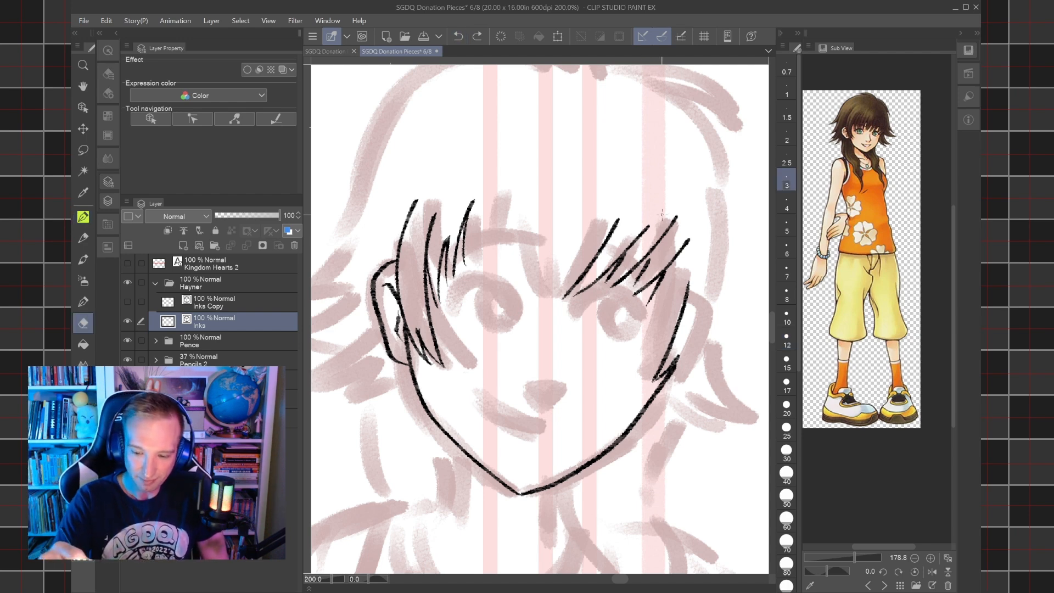
{"action": "key", "text": "p"}
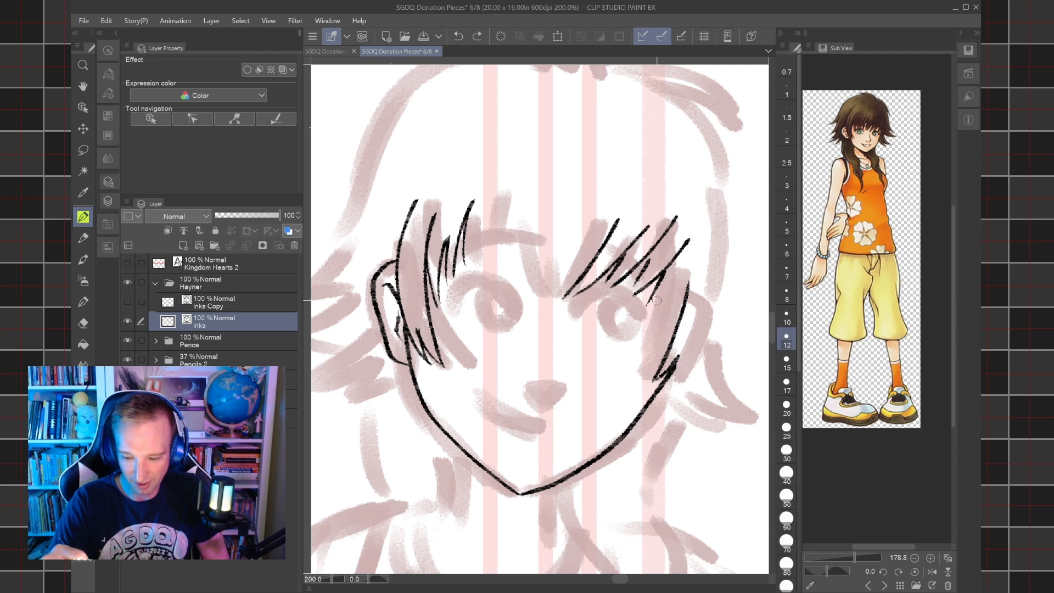
{"action": "left_click_drag", "start_coordinate": [650, 304], "coordinate": [699, 261]}
{"action": "left_click_drag", "start_coordinate": [669, 305], "coordinate": [698, 269]}
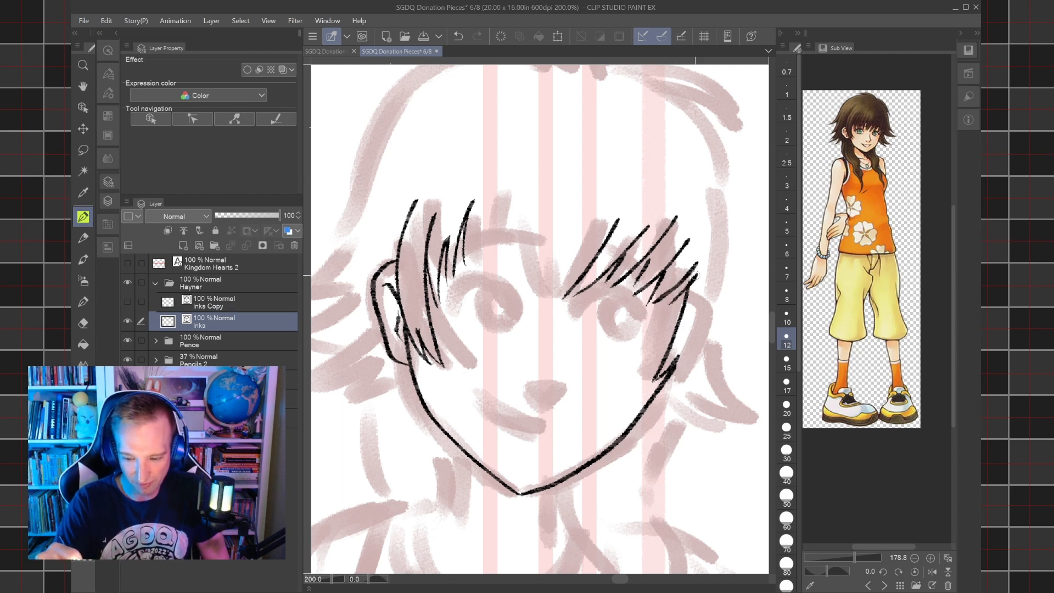
{"action": "left_click", "coordinate": [458, 36]}
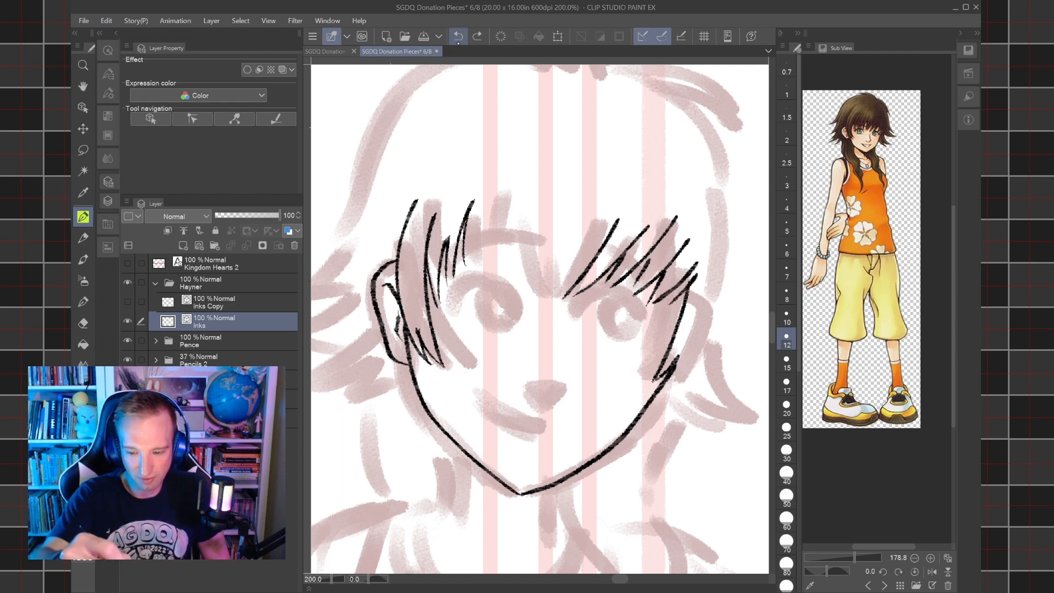
{"action": "left_click", "coordinate": [458, 36]}
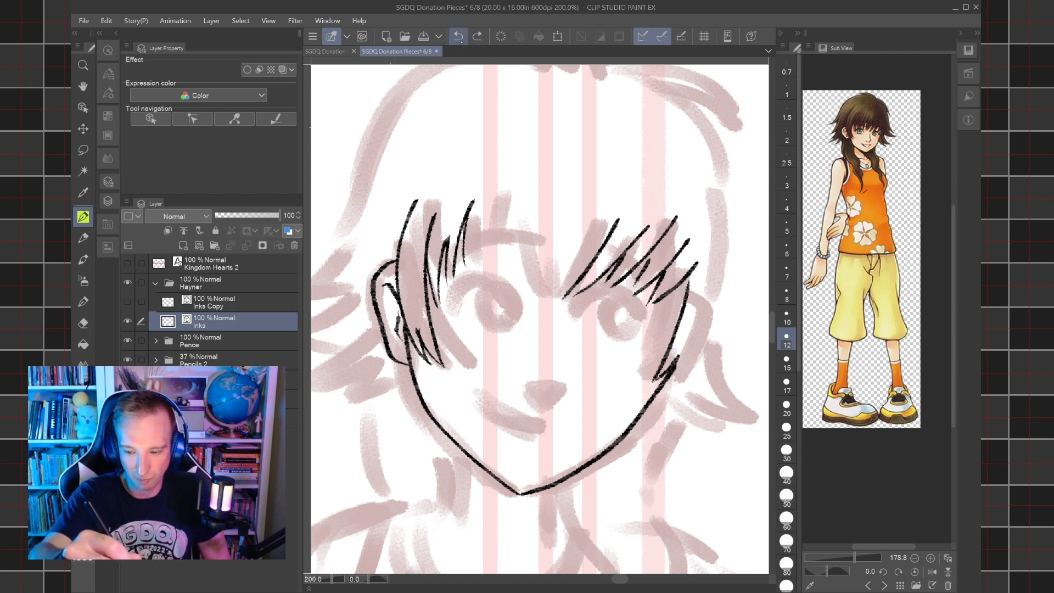
Erase the outermost slanted bangs above the girl's eye farther from Hayner, keeping the inner strands.
{"action": "key", "text": "e"}
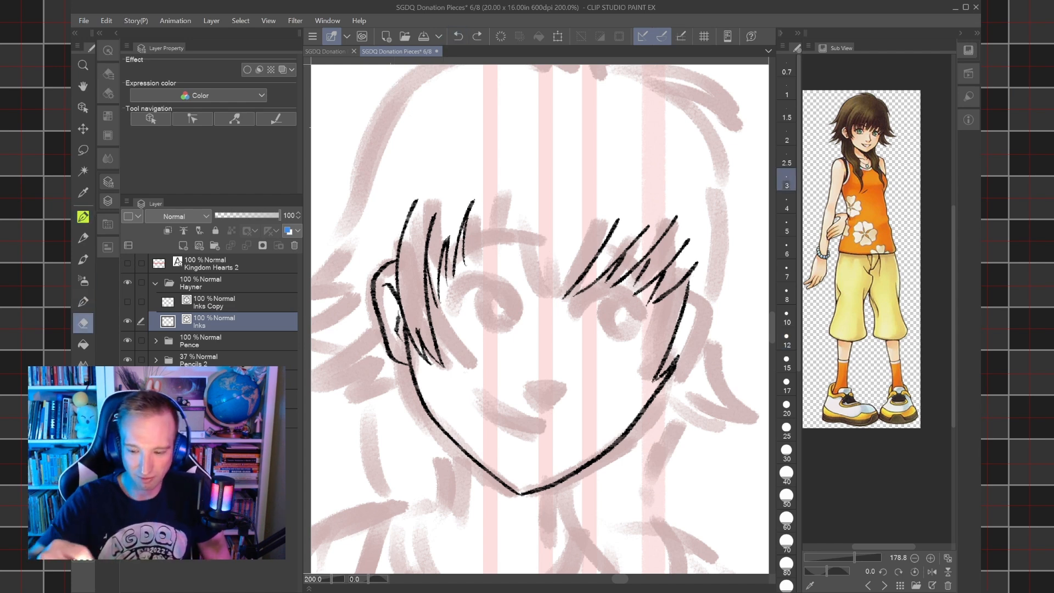
{"action": "left_click_drag", "start_coordinate": [696, 265], "coordinate": [655, 302]}
{"action": "left_click_drag", "start_coordinate": [667, 264], "coordinate": [659, 290]}
{"action": "left_click_drag", "start_coordinate": [691, 239], "coordinate": [666, 272]}
{"action": "mouse_move", "coordinate": [663, 270]}
{"action": "left_mouse_down"}
{"action": "mouse_move", "coordinate": [634, 307]}
{"action": "mouse_move", "coordinate": [655, 254]}
{"action": "left_mouse_up"}
{"action": "key", "text": "p"}
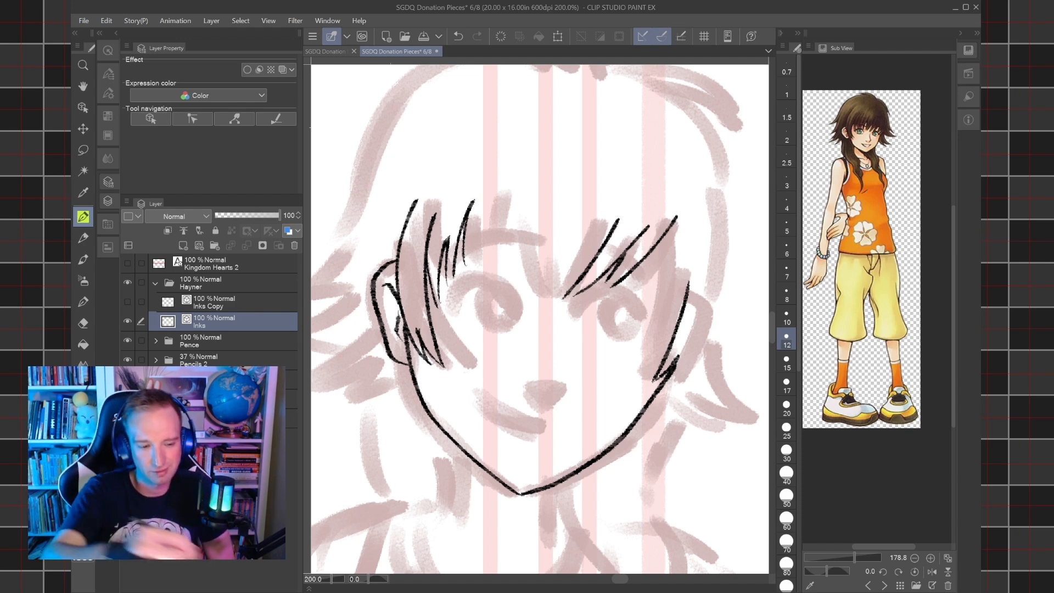
Ink the short, pointed bangs across the middle of the girl's forehead, filling the gap between the two side groups.
{"action": "key", "text": "shift+space"}
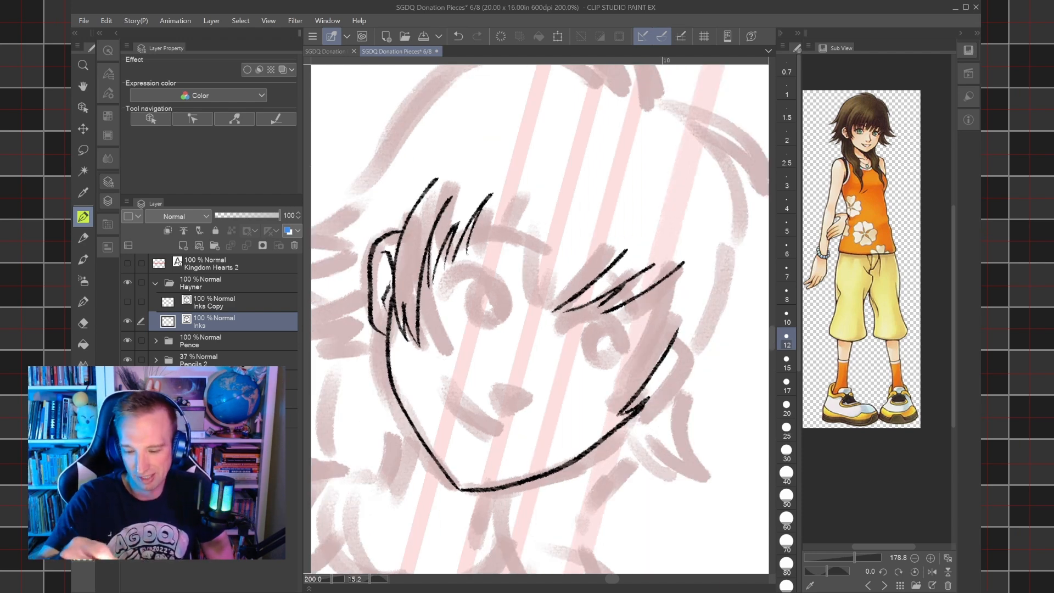
{"action": "mouse_move", "coordinate": [528, 301]}
{"action": "left_mouse_down"}
{"action": "mouse_move", "coordinate": [552, 210]}
{"action": "mouse_move", "coordinate": [554, 270]}
{"action": "mouse_move", "coordinate": [559, 258]}
{"action": "left_mouse_up"}
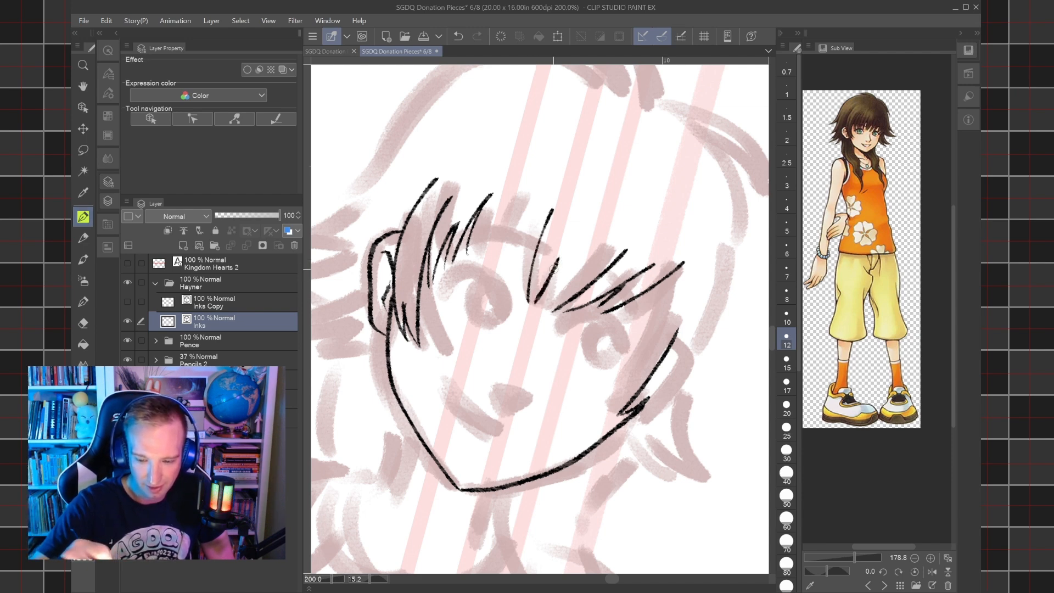
{"action": "left_click_drag", "start_coordinate": [542, 305], "coordinate": [584, 256]}
{"action": "mouse_move", "coordinate": [509, 250]}
{"action": "left_mouse_down"}
{"action": "mouse_move", "coordinate": [506, 230]}
{"action": "mouse_move", "coordinate": [527, 192]}
{"action": "left_mouse_up"}
{"action": "left_click_drag", "start_coordinate": [503, 250], "coordinate": [514, 193]}
{"action": "left_click_drag", "start_coordinate": [496, 245], "coordinate": [496, 187]}
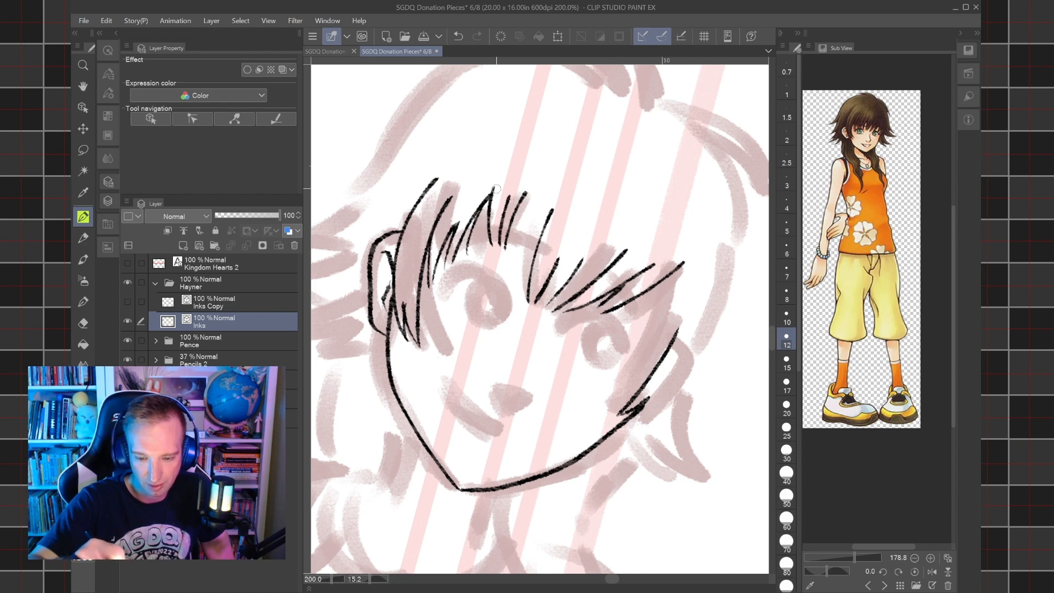
{"action": "left_click_drag", "start_coordinate": [518, 245], "coordinate": [550, 206]}
Ink the girl's small nose as a pointed oval over the sketched nose.
{"action": "key", "text": "minus"}
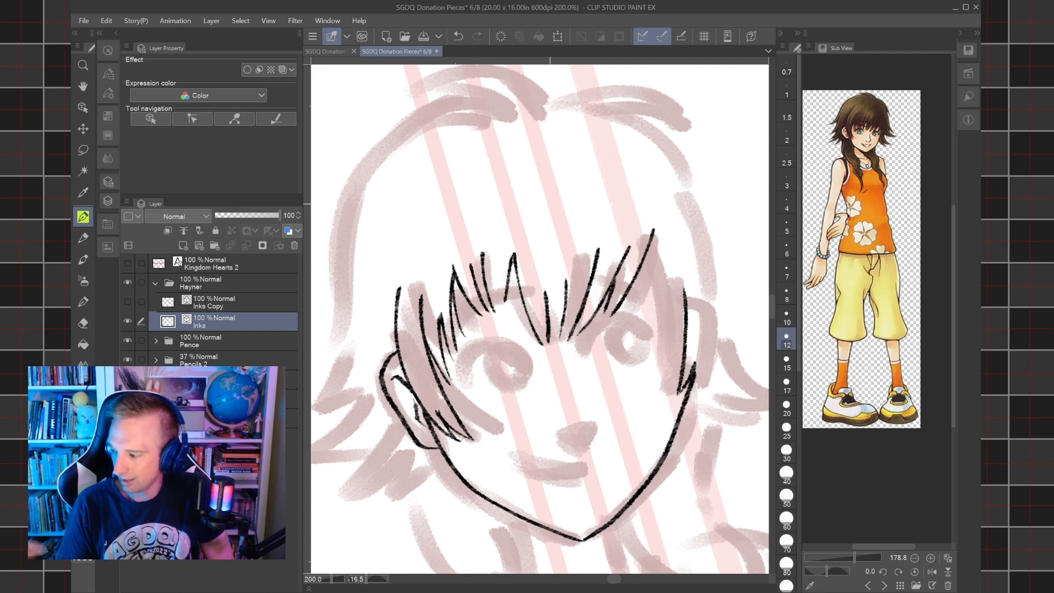
{"action": "left_click_drag", "start_coordinate": [568, 416], "coordinate": [595, 381]}
{"action": "scroll", "coordinate": [596, 381], "scroll_direction": "up", "scroll_amount": 3}
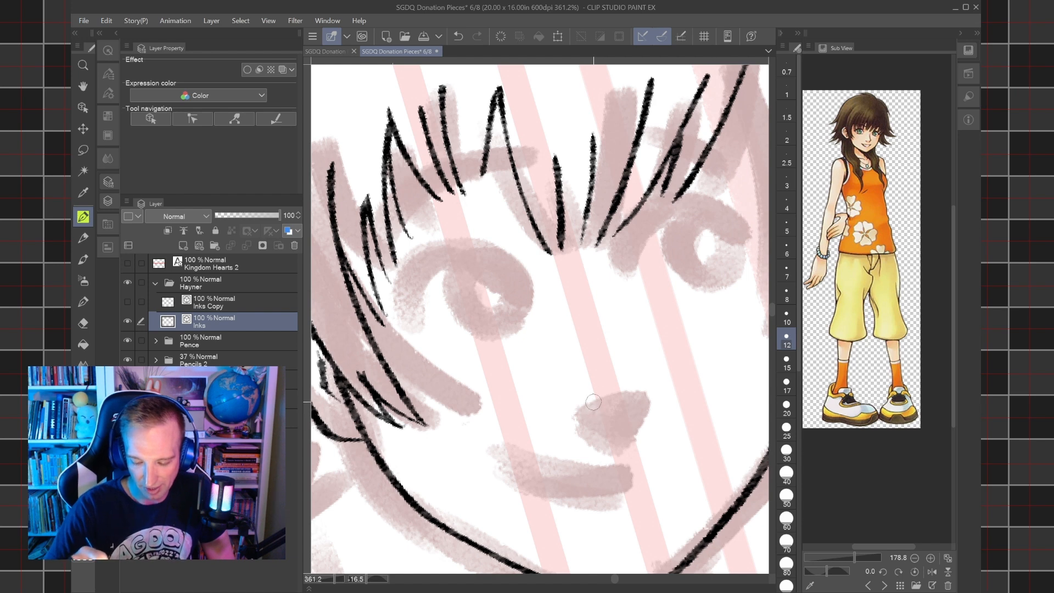
{"action": "mouse_move", "coordinate": [593, 397]}
{"action": "left_mouse_down"}
{"action": "mouse_move", "coordinate": [641, 381]}
{"action": "mouse_move", "coordinate": [596, 402]}
{"action": "mouse_move", "coordinate": [623, 410]}
{"action": "mouse_move", "coordinate": [644, 383]}
{"action": "left_mouse_up"}
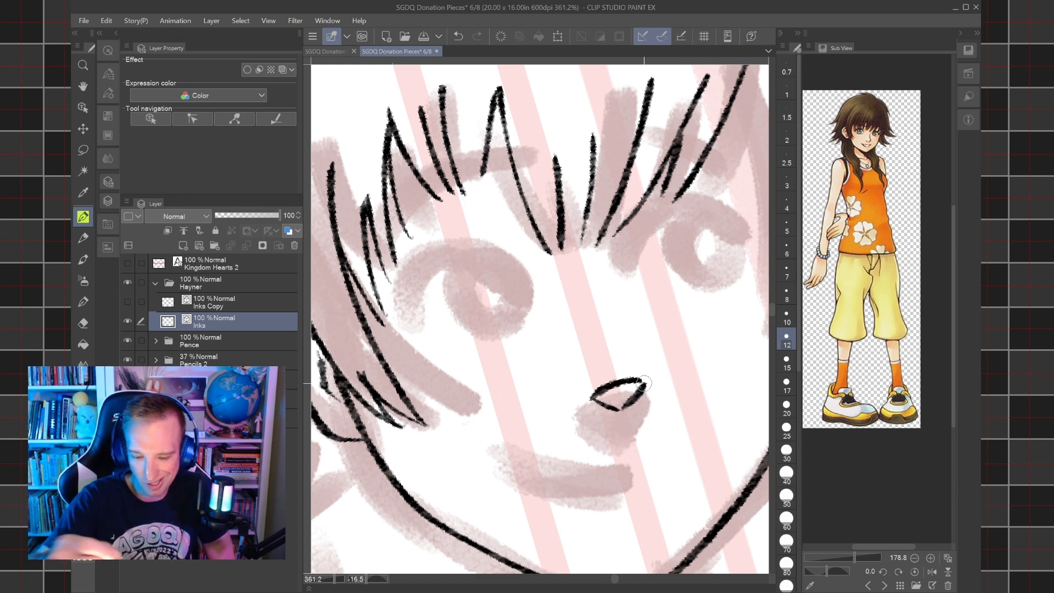
Ink the curved upper lids and round irises of both of the girl's eyes.
{"action": "mouse_move", "coordinate": [417, 325]}
{"action": "left_mouse_down"}
{"action": "mouse_move", "coordinate": [413, 272]}
{"action": "mouse_move", "coordinate": [468, 243]}
{"action": "mouse_move", "coordinate": [515, 268]}
{"action": "left_mouse_up"}
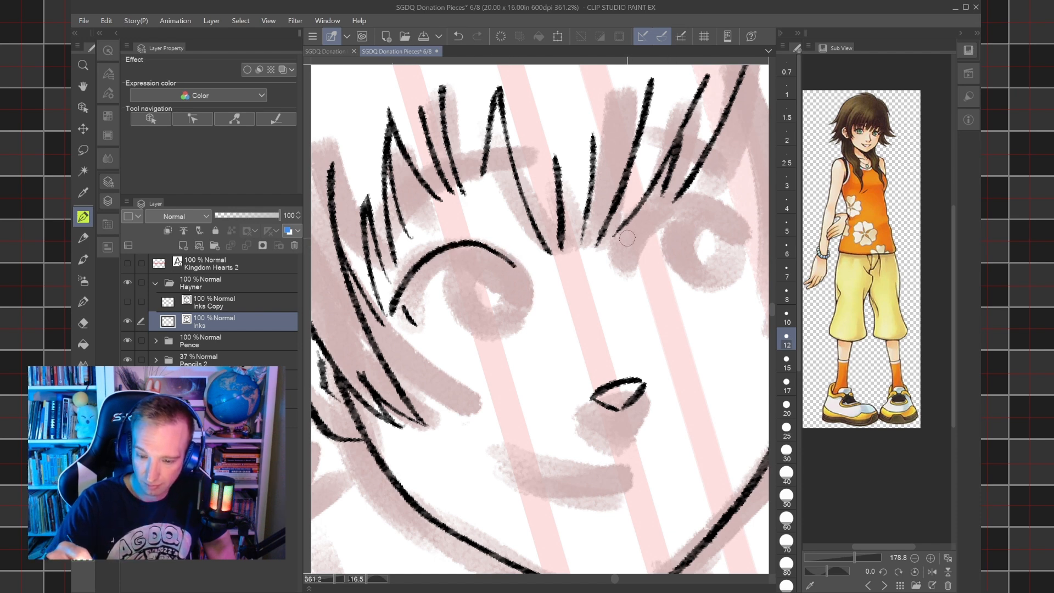
{"action": "mouse_move", "coordinate": [616, 248]}
{"action": "left_mouse_down"}
{"action": "mouse_move", "coordinate": [714, 196]}
{"action": "mouse_move", "coordinate": [757, 222]}
{"action": "mouse_move", "coordinate": [740, 260]}
{"action": "left_mouse_up"}
{"action": "mouse_move", "coordinate": [515, 267]}
{"action": "left_mouse_down"}
{"action": "mouse_move", "coordinate": [509, 312]}
{"action": "mouse_move", "coordinate": [480, 326]}
{"action": "mouse_move", "coordinate": [456, 317]}
{"action": "mouse_move", "coordinate": [445, 286]}
{"action": "mouse_move", "coordinate": [450, 260]}
{"action": "mouse_move", "coordinate": [487, 241]}
{"action": "left_mouse_up"}
{"action": "mouse_move", "coordinate": [738, 259]}
{"action": "left_mouse_down"}
{"action": "mouse_move", "coordinate": [701, 277]}
{"action": "mouse_move", "coordinate": [681, 269]}
{"action": "mouse_move", "coordinate": [678, 222]}
{"action": "mouse_move", "coordinate": [715, 196]}
{"action": "left_mouse_up"}
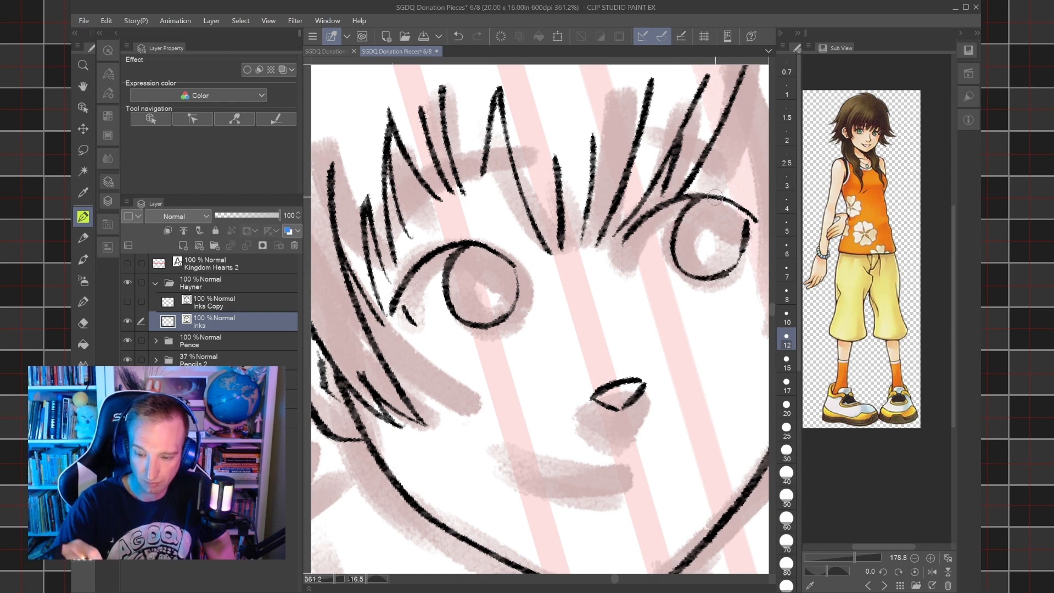
Ink the outer bangs and long side strand beyond the eye farther from Hayner, along with the ear on that side.
{"action": "scroll", "coordinate": [715, 198], "scroll_direction": "down", "scroll_amount": 5}
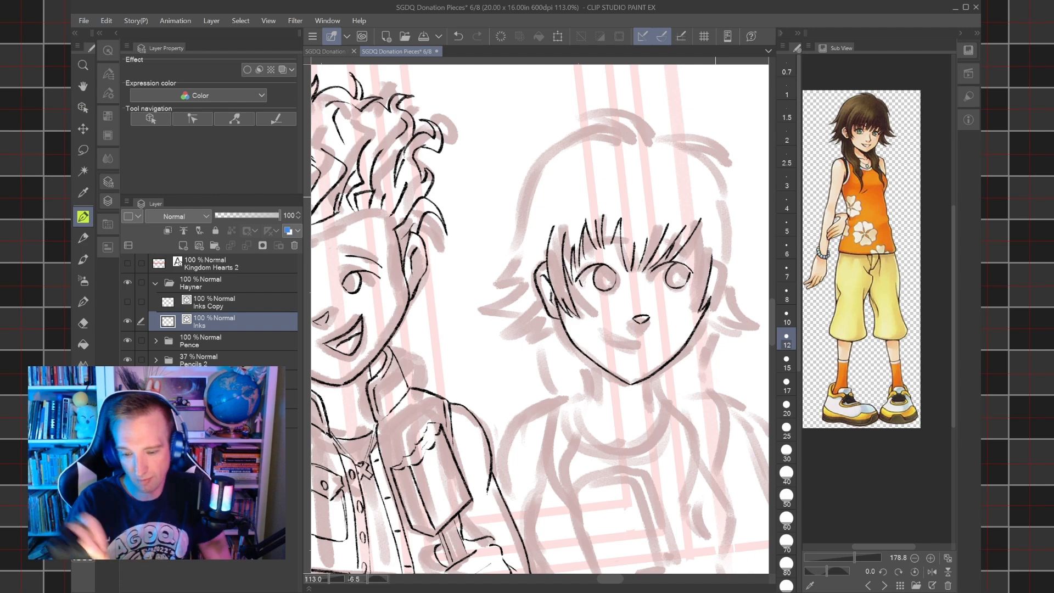
{"action": "scroll", "coordinate": [622, 286], "scroll_direction": "up", "scroll_amount": 2}
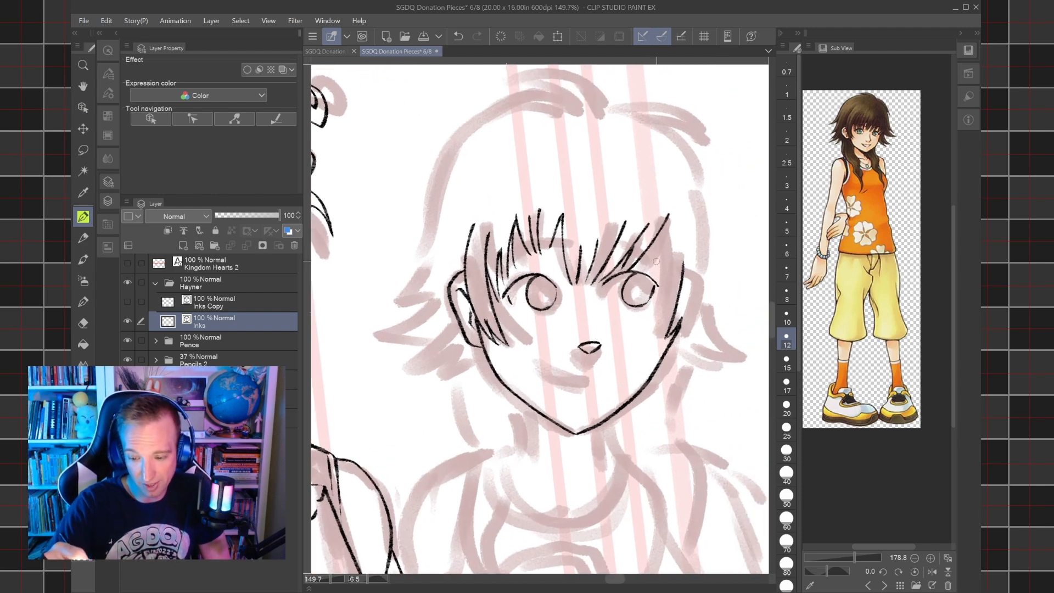
{"action": "left_click_drag", "start_coordinate": [656, 267], "coordinate": [665, 234]}
{"action": "left_click_drag", "start_coordinate": [659, 270], "coordinate": [692, 246]}
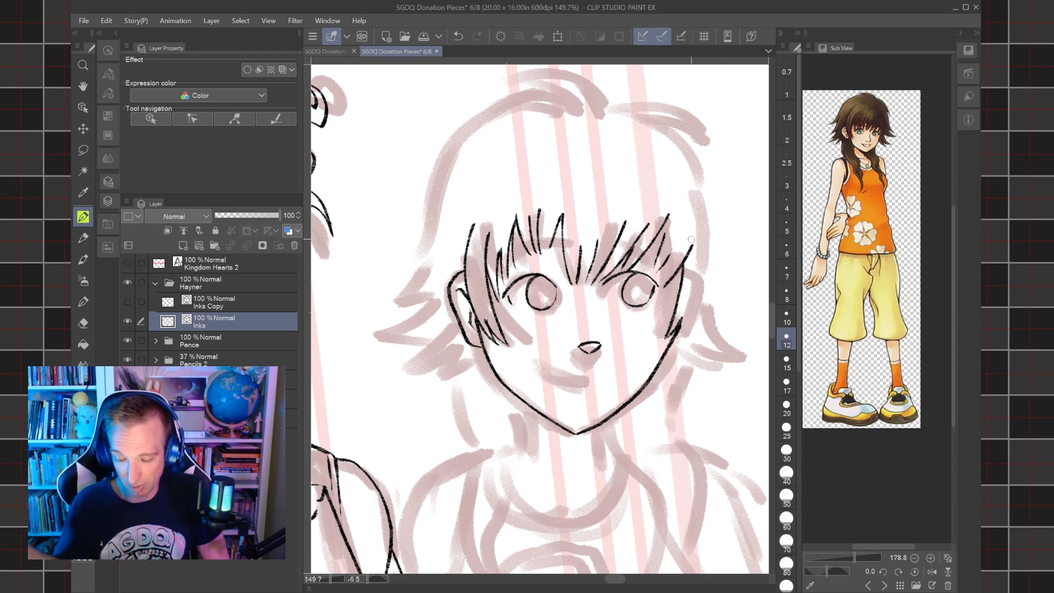
{"action": "mouse_move", "coordinate": [672, 340]}
{"action": "left_mouse_down"}
{"action": "mouse_move", "coordinate": [691, 312]}
{"action": "mouse_move", "coordinate": [709, 222]}
{"action": "left_mouse_up"}
{"action": "mouse_move", "coordinate": [674, 345]}
{"action": "left_mouse_down"}
{"action": "mouse_move", "coordinate": [698, 281]}
{"action": "mouse_move", "coordinate": [705, 292]}
{"action": "left_mouse_up"}
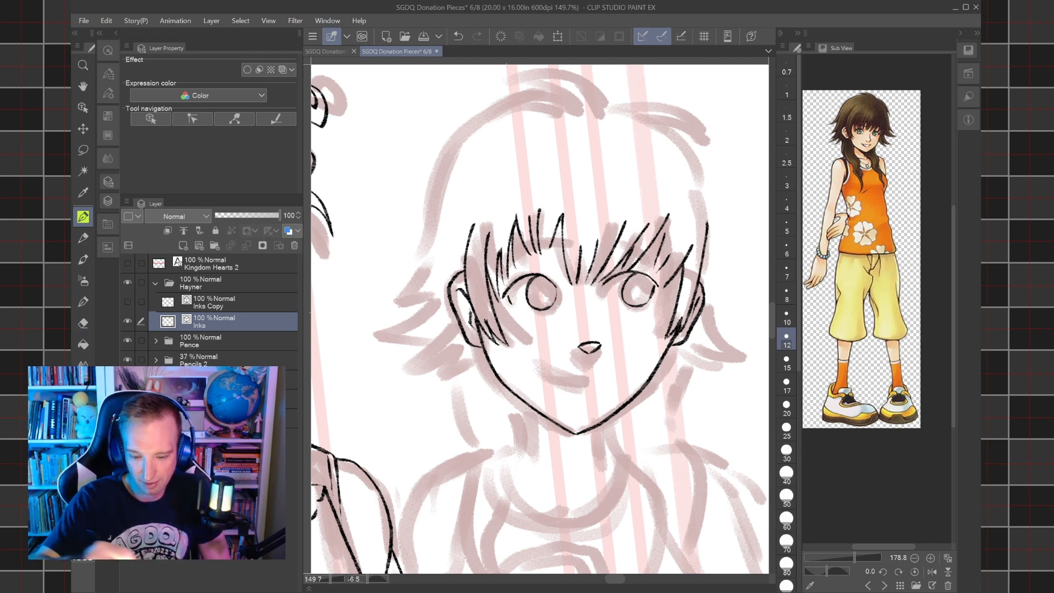
Ink the spiky hair tips flaring out below the girl's ear on Hayner's side, undoing the misplaced outer stroke.
{"action": "left_click_drag", "start_coordinate": [716, 304], "coordinate": [642, 304]}
{"action": "scroll", "coordinate": [643, 305], "scroll_direction": "up", "scroll_amount": 1}
{"action": "left_click_drag", "start_coordinate": [473, 362], "coordinate": [683, 239]}
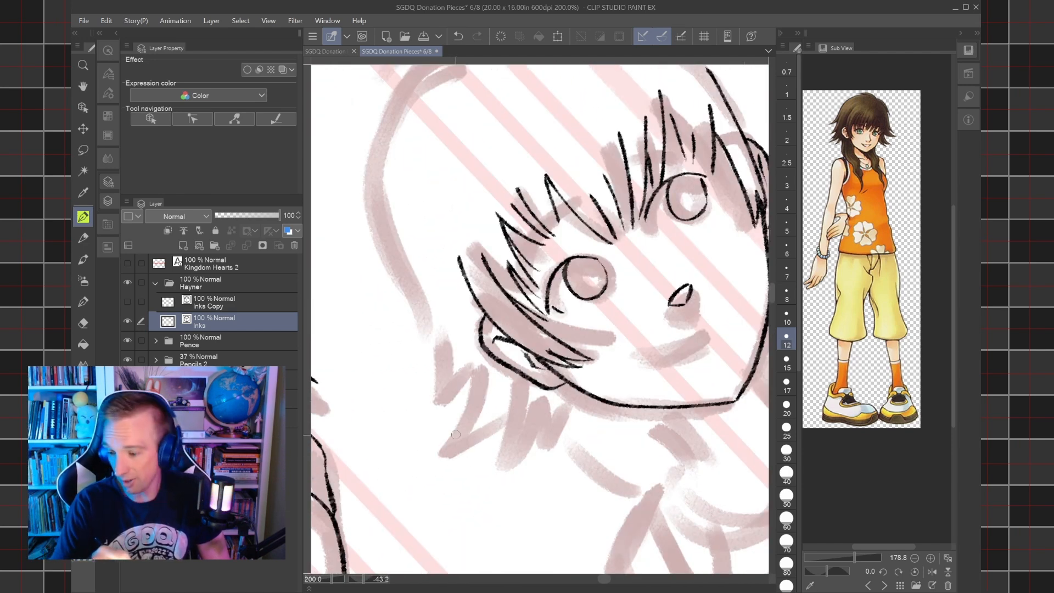
{"action": "mouse_move", "coordinate": [444, 456]}
{"action": "left_mouse_down"}
{"action": "mouse_move", "coordinate": [471, 371]}
{"action": "mouse_move", "coordinate": [465, 340]}
{"action": "left_mouse_up"}
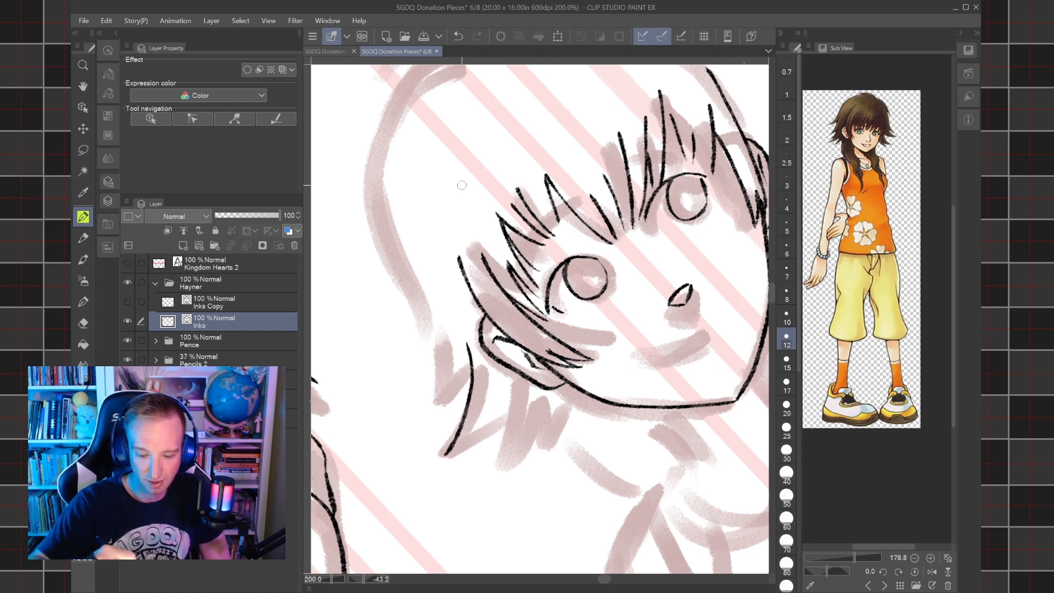
{"action": "left_click_drag", "start_coordinate": [438, 397], "coordinate": [437, 319]}
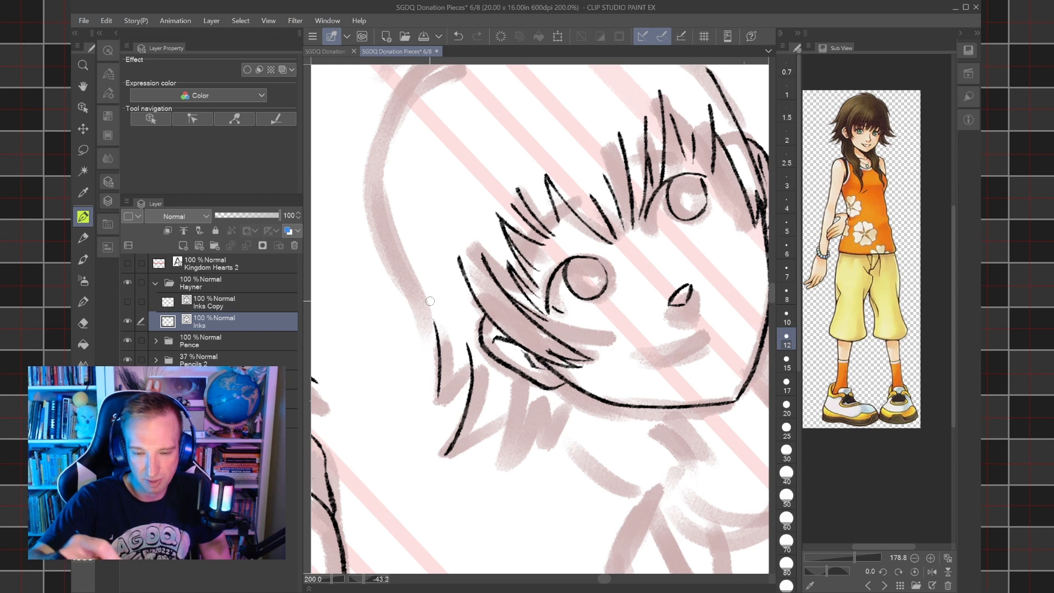
{"action": "key", "text": "ctrl+z"}
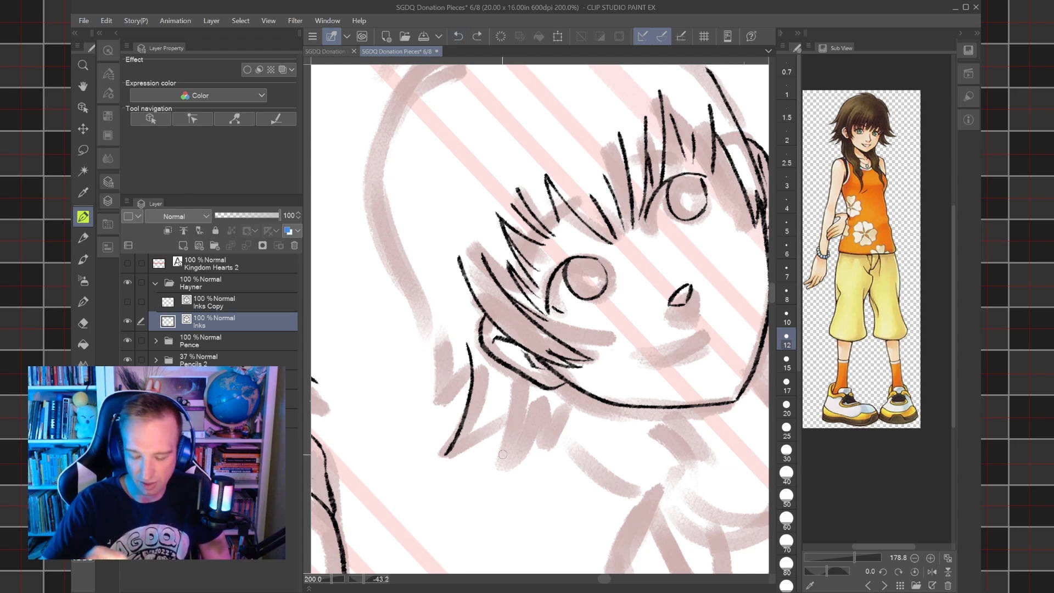
{"action": "mouse_move", "coordinate": [447, 453]}
{"action": "left_mouse_down"}
{"action": "mouse_move", "coordinate": [503, 407]}
{"action": "mouse_move", "coordinate": [507, 450]}
{"action": "mouse_move", "coordinate": [534, 418]}
{"action": "mouse_move", "coordinate": [527, 447]}
{"action": "mouse_move", "coordinate": [537, 419]}
{"action": "mouse_move", "coordinate": [530, 445]}
{"action": "mouse_move", "coordinate": [558, 412]}
{"action": "left_mouse_up"}
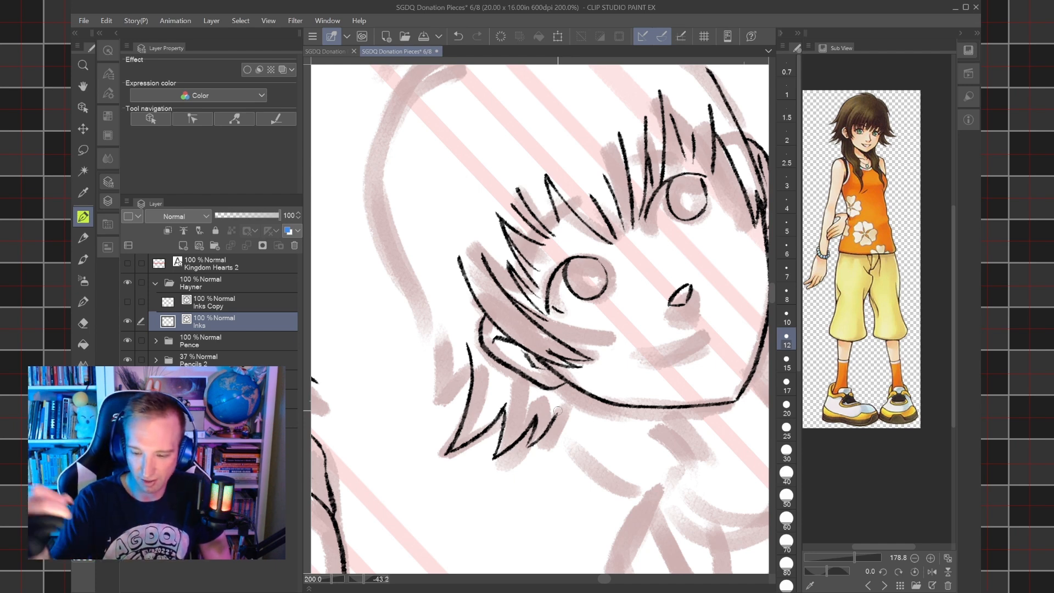
Ink the outer hair contour on Hayner's side from the flared tips up to the crown, finishing with a pointed tuft.
{"action": "mouse_move", "coordinate": [446, 400]}
{"action": "left_mouse_down"}
{"action": "mouse_move", "coordinate": [467, 358]}
{"action": "mouse_move", "coordinate": [451, 338]}
{"action": "mouse_move", "coordinate": [466, 247]}
{"action": "mouse_move", "coordinate": [521, 142]}
{"action": "mouse_move", "coordinate": [587, 101]}
{"action": "mouse_move", "coordinate": [637, 112]}
{"action": "left_mouse_up"}
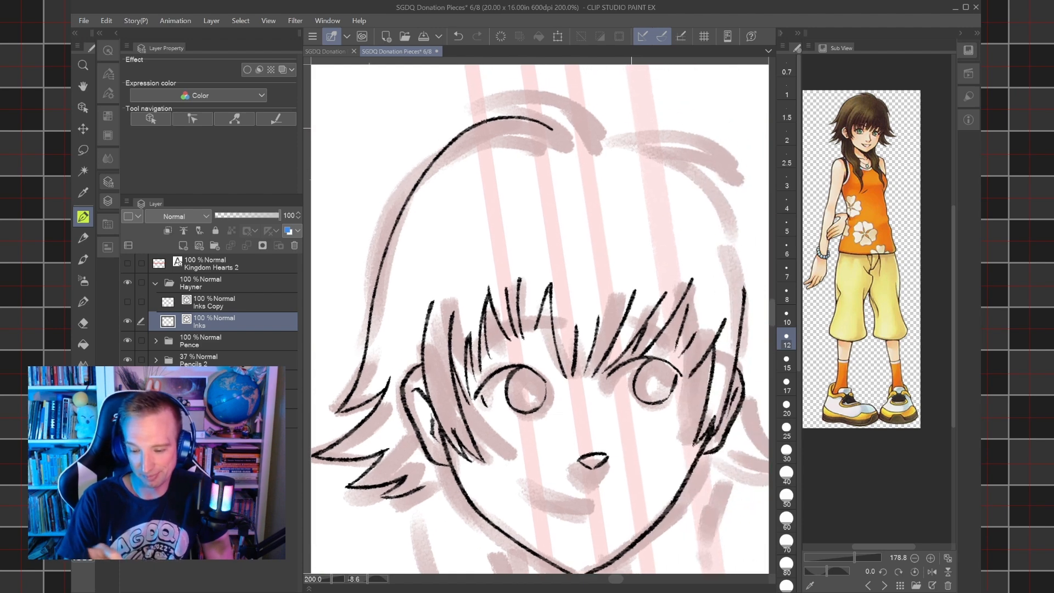
{"action": "scroll", "coordinate": [632, 128], "scroll_direction": "down", "scroll_amount": 3}
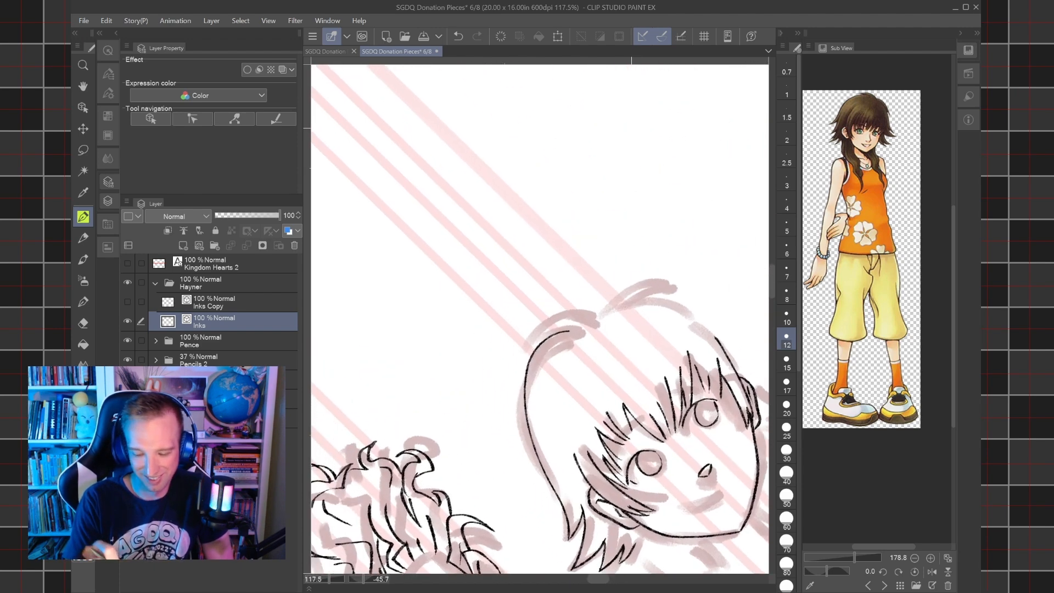
{"action": "scroll", "coordinate": [631, 128], "scroll_direction": "up", "scroll_amount": 4}
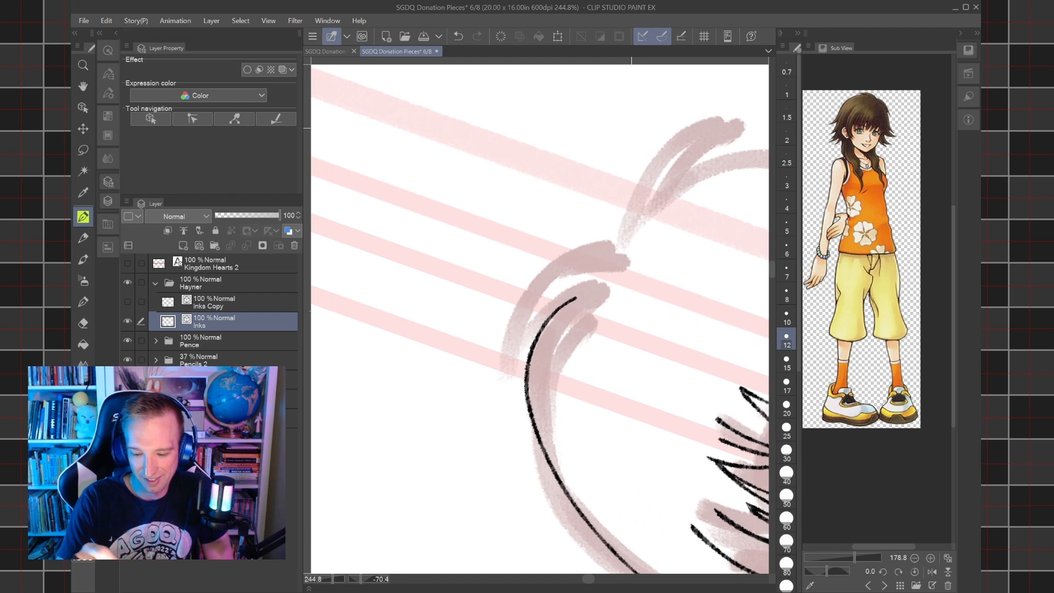
{"action": "left_click_drag", "start_coordinate": [519, 357], "coordinate": [575, 297]}
{"action": "mouse_move", "coordinate": [518, 360]}
{"action": "left_mouse_down"}
{"action": "mouse_move", "coordinate": [572, 269]}
{"action": "mouse_move", "coordinate": [622, 260]}
{"action": "left_mouse_up"}
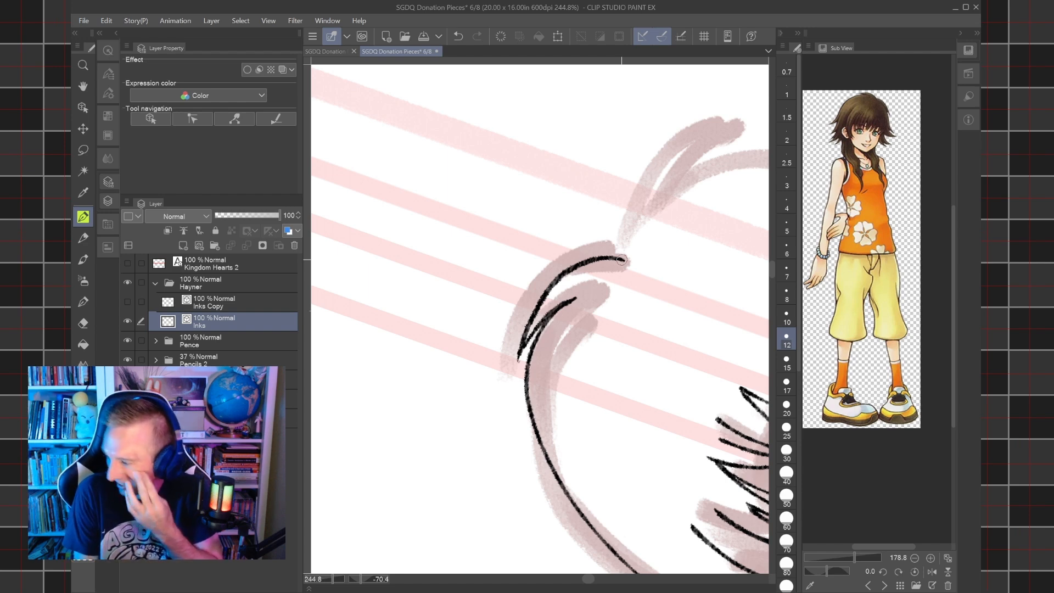
Ink the second curved tuft at the crown, farther from Hayner, redoing the stroke that misses the sketch.
{"action": "left_click_drag", "start_coordinate": [622, 260], "coordinate": [534, 336]}
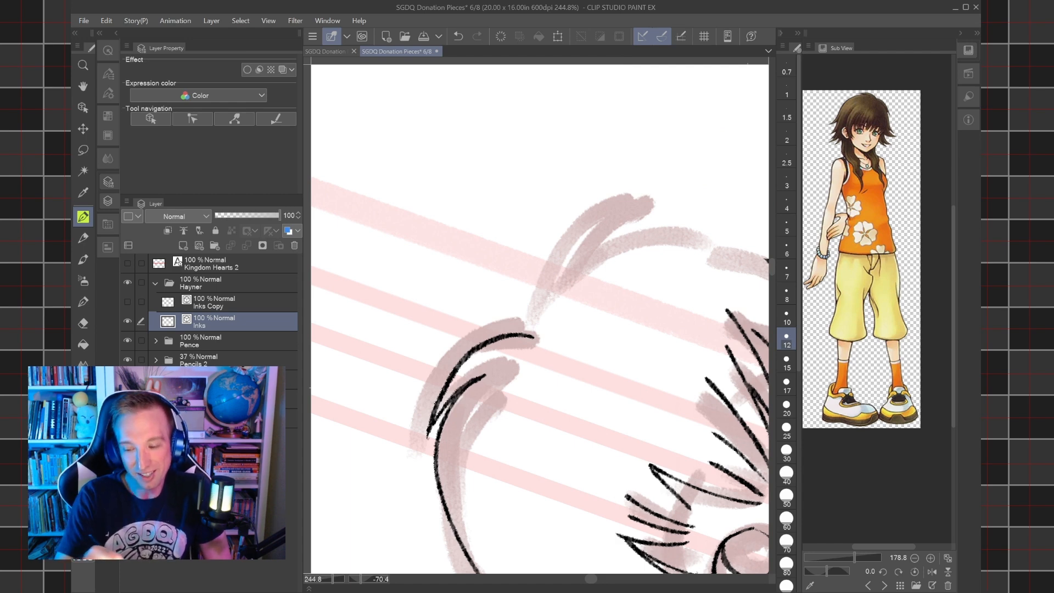
{"action": "mouse_move", "coordinate": [527, 326]}
{"action": "left_mouse_down"}
{"action": "mouse_move", "coordinate": [540, 365]}
{"action": "mouse_move", "coordinate": [525, 292]}
{"action": "mouse_move", "coordinate": [578, 182]}
{"action": "mouse_move", "coordinate": [540, 220]}
{"action": "mouse_move", "coordinate": [524, 290]}
{"action": "mouse_move", "coordinate": [555, 377]}
{"action": "left_mouse_up"}
{"action": "key", "text": "ctrl+z"}
{"action": "mouse_move", "coordinate": [573, 185]}
{"action": "left_mouse_down"}
{"action": "mouse_move", "coordinate": [539, 247]}
{"action": "mouse_move", "coordinate": [540, 285]}
{"action": "left_mouse_up"}
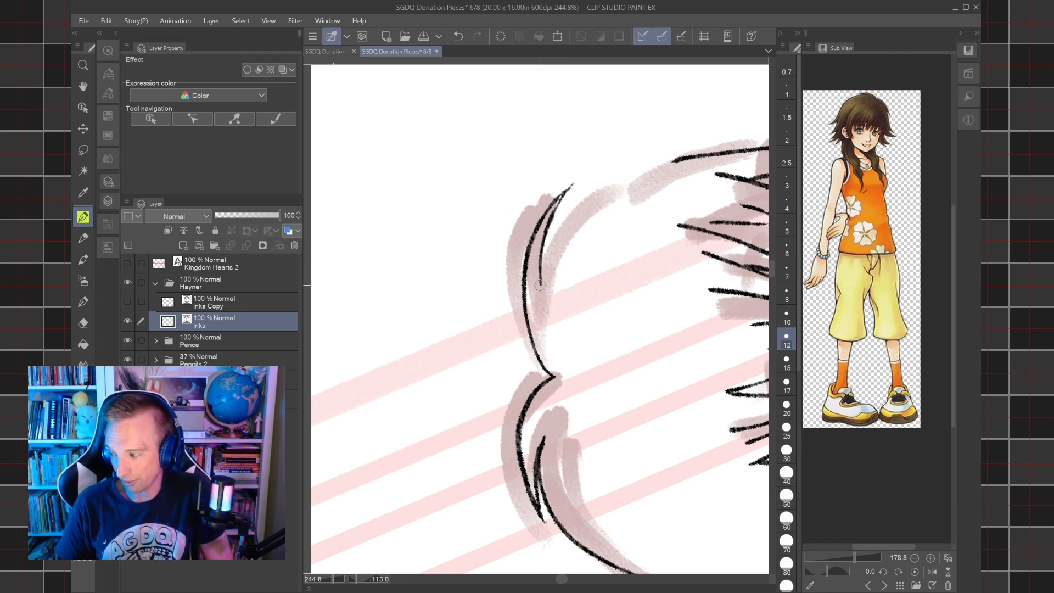
Erase the long side strand rising above the girl's ear farther from Hayner.
{"action": "left_click_drag", "start_coordinate": [540, 285], "coordinate": [509, 429]}
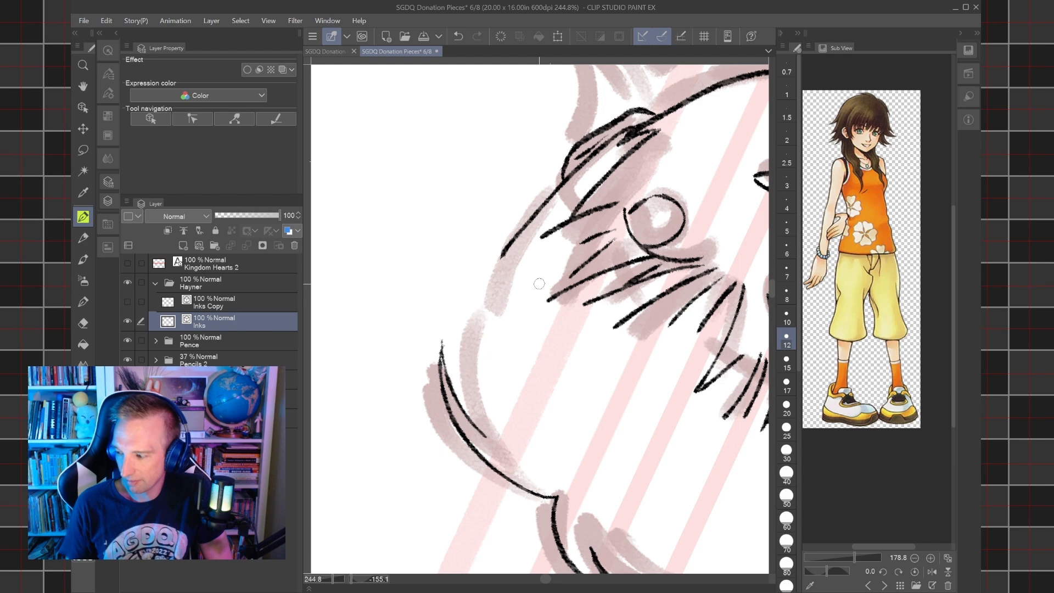
{"action": "scroll", "coordinate": [540, 284], "scroll_direction": "down", "scroll_amount": 3}
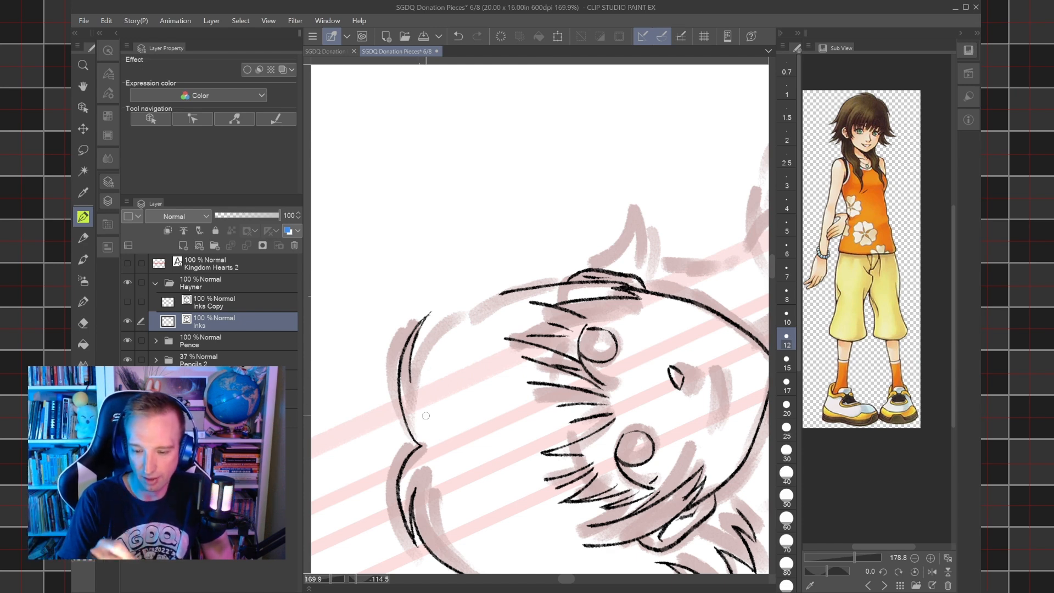
{"action": "left_click_drag", "start_coordinate": [426, 416], "coordinate": [481, 457]}
{"action": "key", "text": "e"}
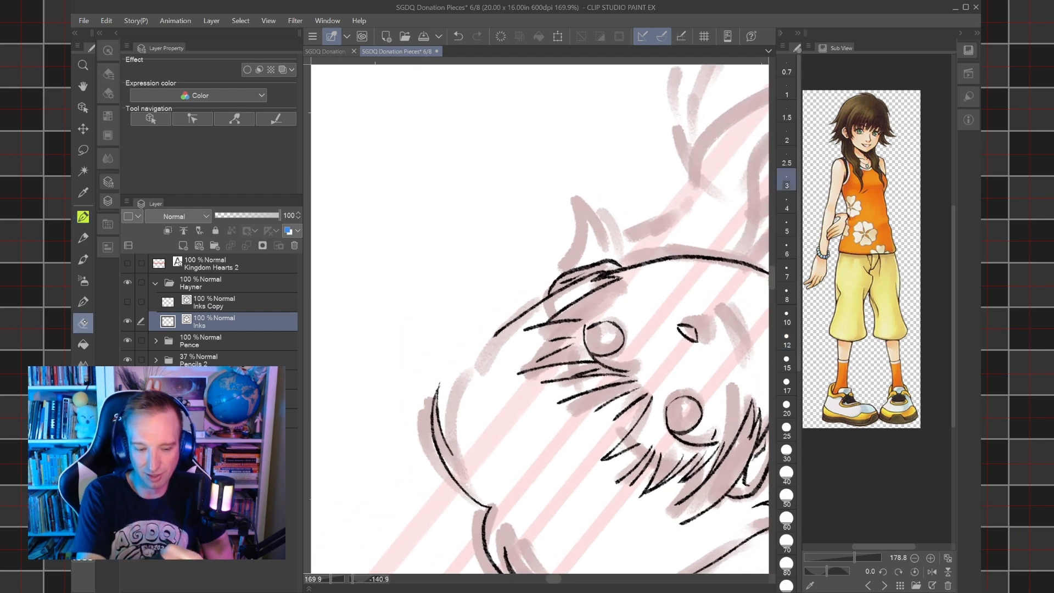
{"action": "left_click_drag", "start_coordinate": [513, 326], "coordinate": [532, 328]}
{"action": "key", "text": "p"}
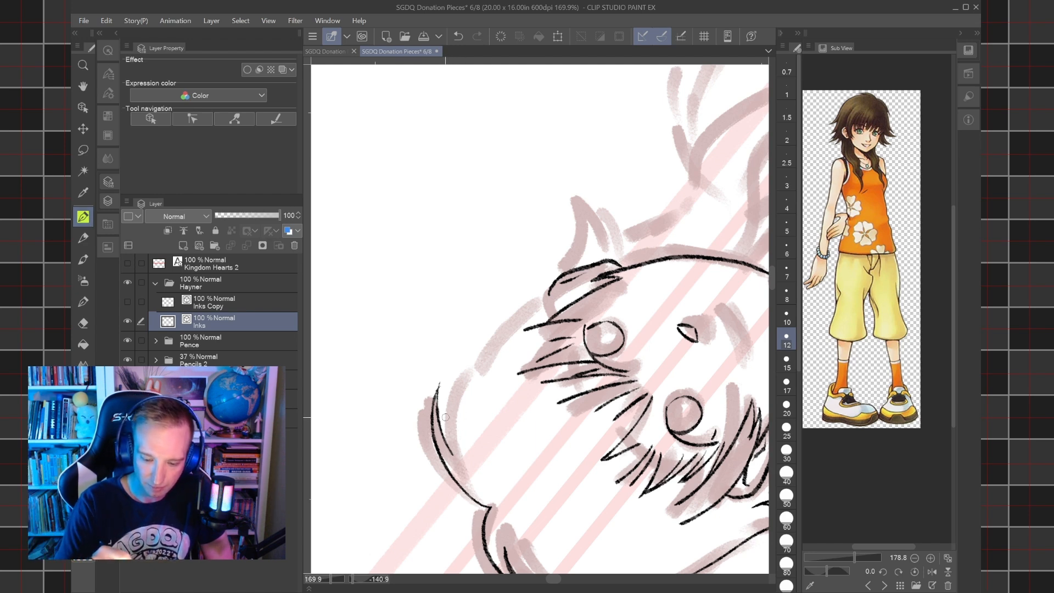
Ink the girl's outer hair contour farther from Hayner, from the crown to the flared tips, undoing the misplaced strokes.
{"action": "mouse_move", "coordinate": [448, 446]}
{"action": "left_mouse_down"}
{"action": "mouse_move", "coordinate": [473, 350]}
{"action": "mouse_move", "coordinate": [508, 316]}
{"action": "mouse_move", "coordinate": [610, 272]}
{"action": "left_mouse_up"}
{"action": "key", "text": "ctrl+z"}
{"action": "mouse_move", "coordinate": [452, 445]}
{"action": "left_mouse_down"}
{"action": "mouse_move", "coordinate": [458, 387]}
{"action": "mouse_move", "coordinate": [530, 299]}
{"action": "mouse_move", "coordinate": [610, 273]}
{"action": "mouse_move", "coordinate": [671, 326]}
{"action": "mouse_move", "coordinate": [616, 354]}
{"action": "mouse_move", "coordinate": [634, 375]}
{"action": "mouse_move", "coordinate": [525, 358]}
{"action": "left_mouse_up"}
{"action": "mouse_move", "coordinate": [496, 252]}
{"action": "left_mouse_down"}
{"action": "mouse_move", "coordinate": [576, 292]}
{"action": "mouse_move", "coordinate": [546, 299]}
{"action": "mouse_move", "coordinate": [546, 382]}
{"action": "mouse_move", "coordinate": [589, 313]}
{"action": "mouse_move", "coordinate": [587, 269]}
{"action": "mouse_move", "coordinate": [611, 363]}
{"action": "left_mouse_up"}
{"action": "key", "text": "ctrl+z"}
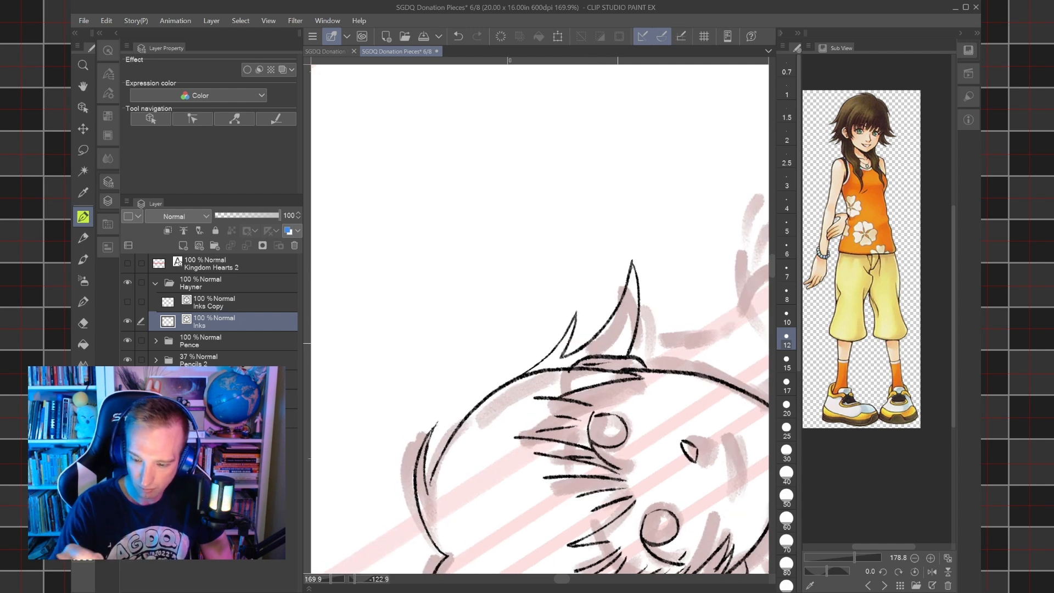
{"action": "mouse_move", "coordinate": [642, 357]}
{"action": "left_mouse_down"}
{"action": "mouse_move", "coordinate": [662, 324]}
{"action": "mouse_move", "coordinate": [679, 326]}
{"action": "mouse_move", "coordinate": [682, 369]}
{"action": "mouse_move", "coordinate": [617, 335]}
{"action": "mouse_move", "coordinate": [656, 334]}
{"action": "mouse_move", "coordinate": [598, 246]}
{"action": "mouse_move", "coordinate": [592, 283]}
{"action": "mouse_move", "coordinate": [615, 317]}
{"action": "left_mouse_up"}
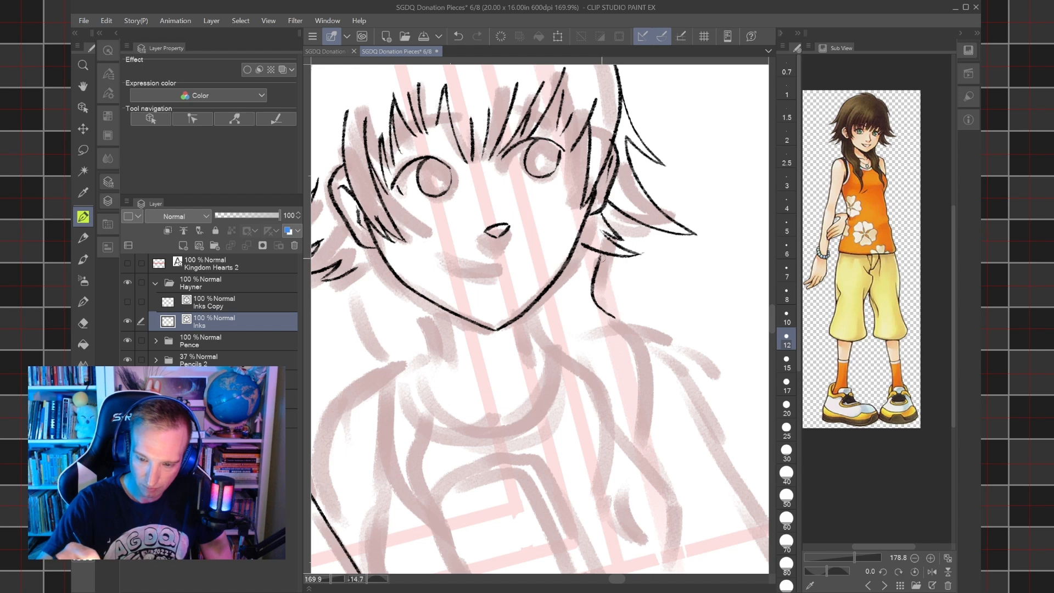
Ink the hair strand lines falling from behind the girl's ear toward the shoulder on Hayner's side, redoing the first stroke.
{"action": "left_click_drag", "start_coordinate": [549, 307], "coordinate": [593, 313]}
{"action": "mouse_move", "coordinate": [436, 373]}
{"action": "left_mouse_down"}
{"action": "mouse_move", "coordinate": [411, 343]}
{"action": "mouse_move", "coordinate": [398, 241]}
{"action": "left_mouse_up"}
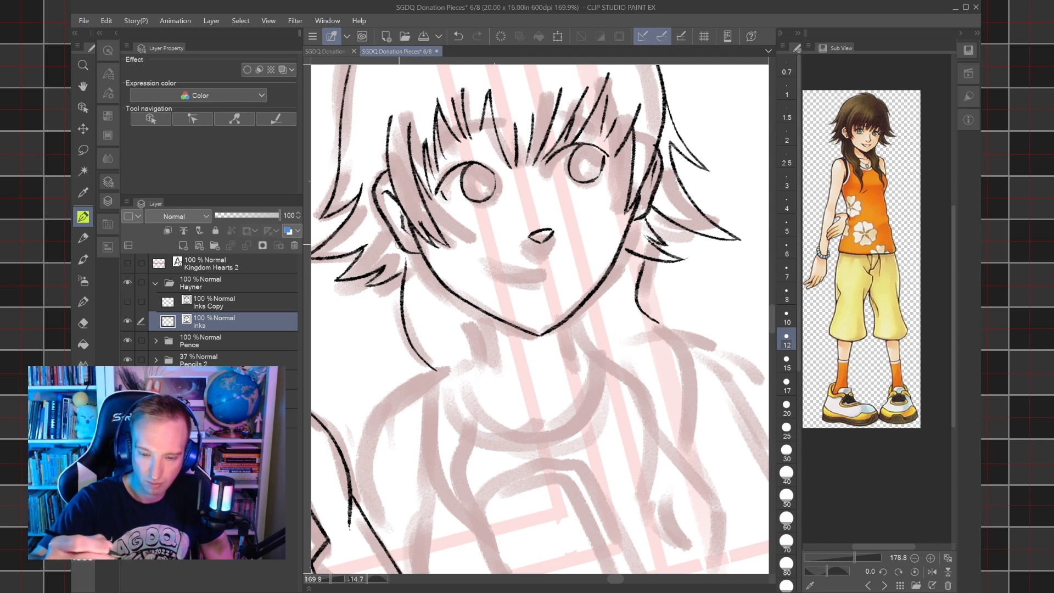
{"action": "key", "text": "ctrl+z"}
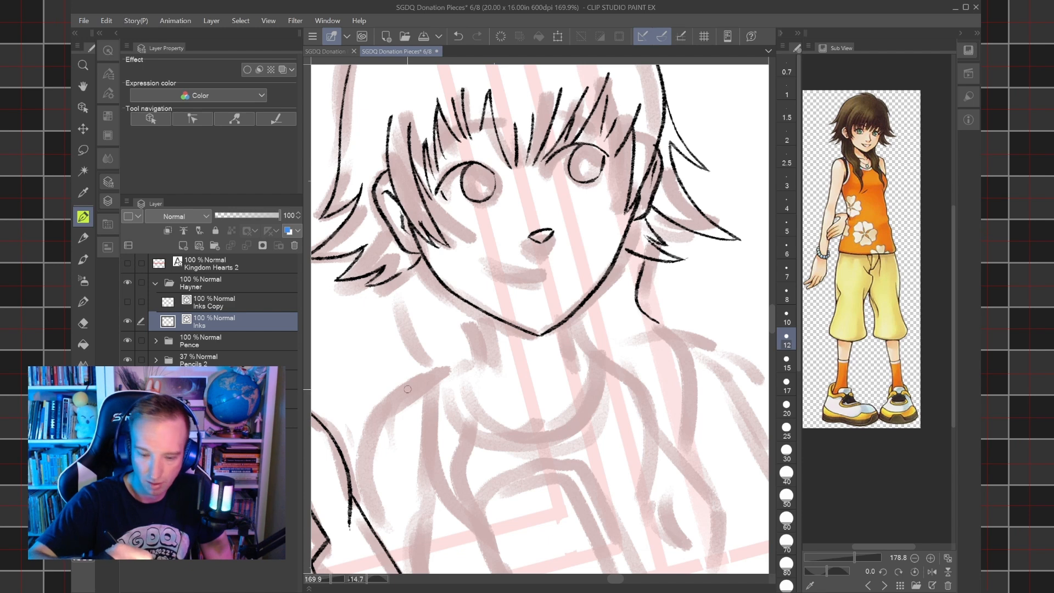
{"action": "left_click_drag", "start_coordinate": [415, 382], "coordinate": [406, 297]}
{"action": "left_click_drag", "start_coordinate": [406, 359], "coordinate": [396, 268]}
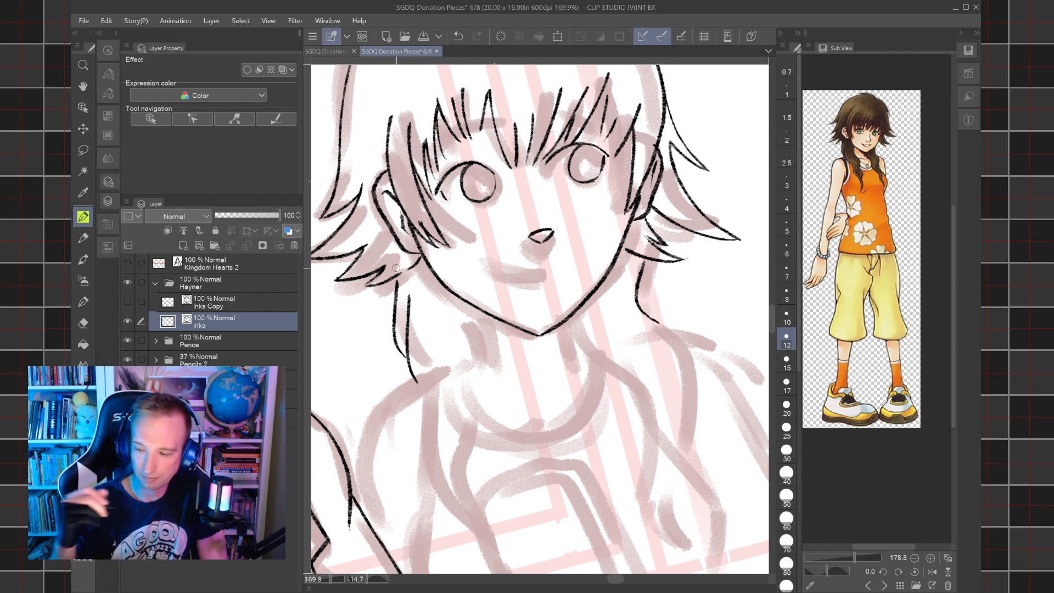
{"action": "left_click_drag", "start_coordinate": [396, 268], "coordinate": [386, 223]}
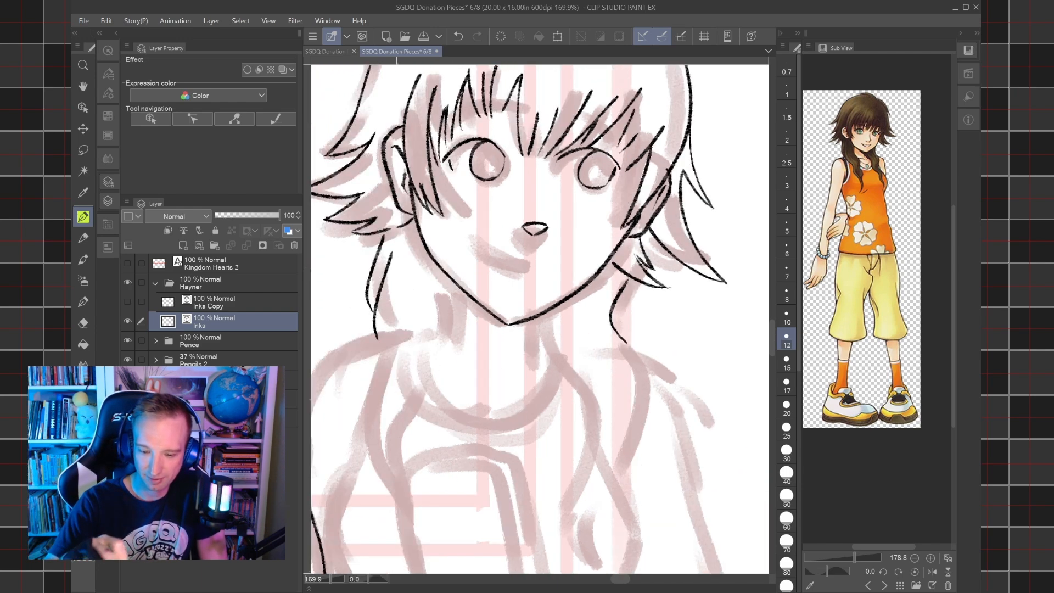
Ink both sides of the girl's neck below the jaw, redoing the line on Hayner's side.
{"action": "scroll", "coordinate": [464, 317], "scroll_direction": "up", "scroll_amount": 5}
{"action": "left_click_drag", "start_coordinate": [435, 386], "coordinate": [455, 252]}
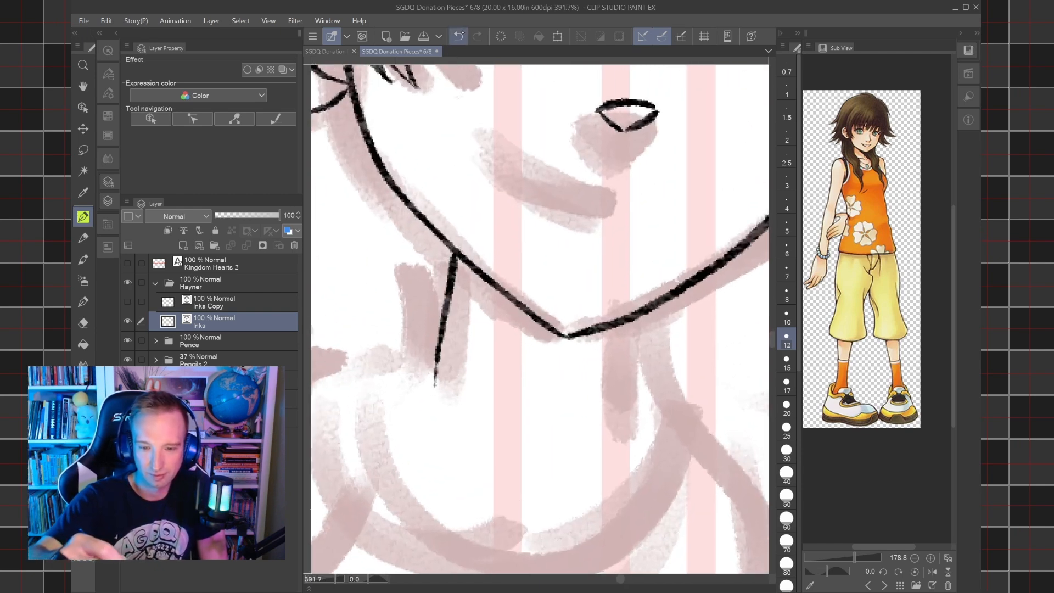
{"action": "key", "text": "ctrl+z"}
{"action": "left_click_drag", "start_coordinate": [432, 393], "coordinate": [455, 254]}
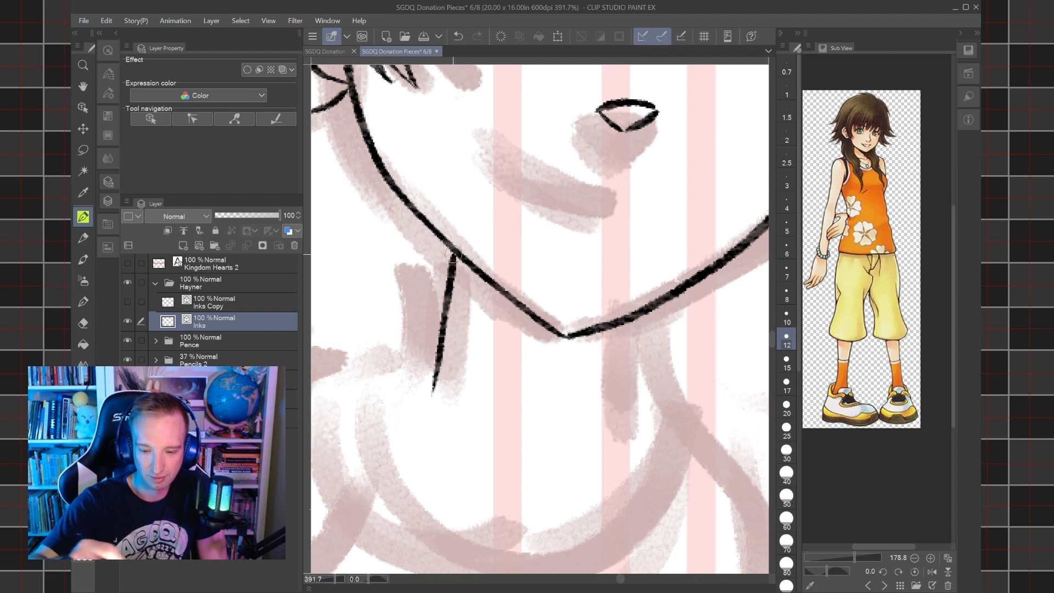
{"action": "left_click_drag", "start_coordinate": [625, 413], "coordinate": [646, 311]}
{"action": "scroll", "coordinate": [646, 310], "scroll_direction": "down", "scroll_amount": 3}
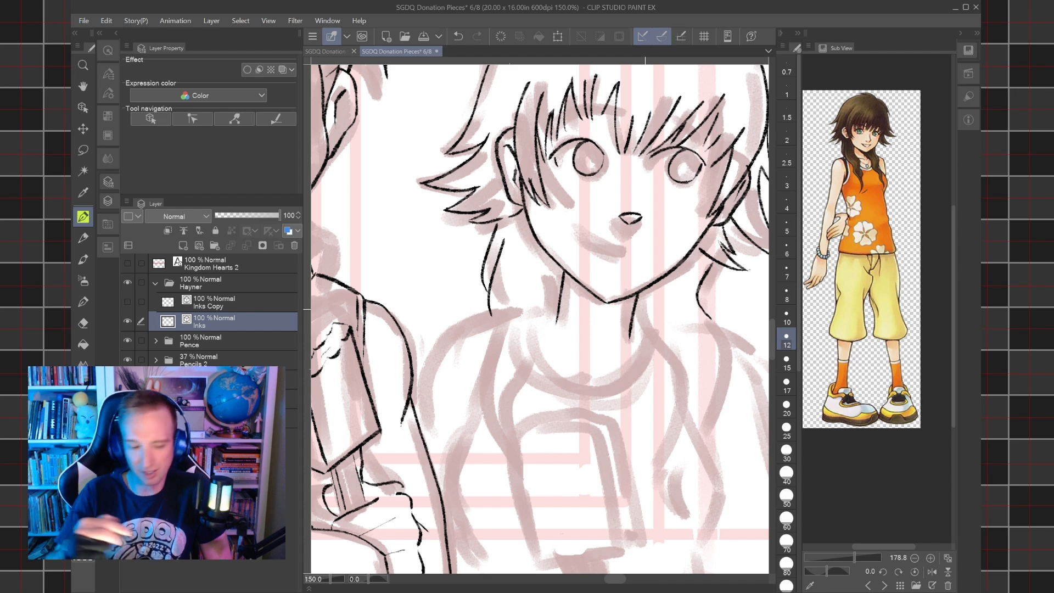
Erase the girl's neck line farther from Hayner and ink it again as a short line starting at the jaw.
{"action": "key", "text": "e"}
{"action": "left_click_drag", "start_coordinate": [636, 299], "coordinate": [644, 314]}
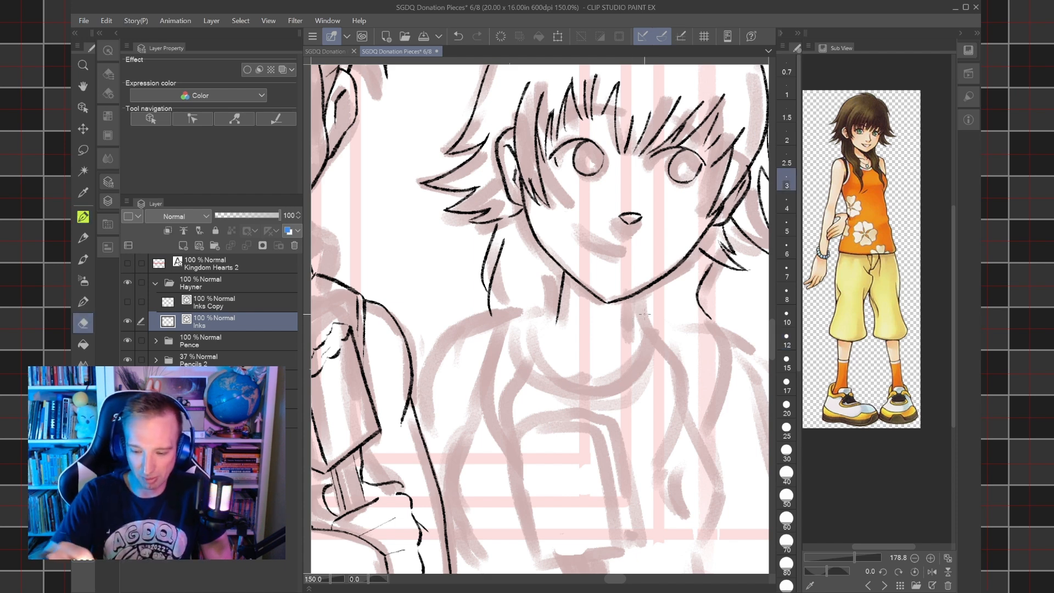
{"action": "key", "text": "p"}
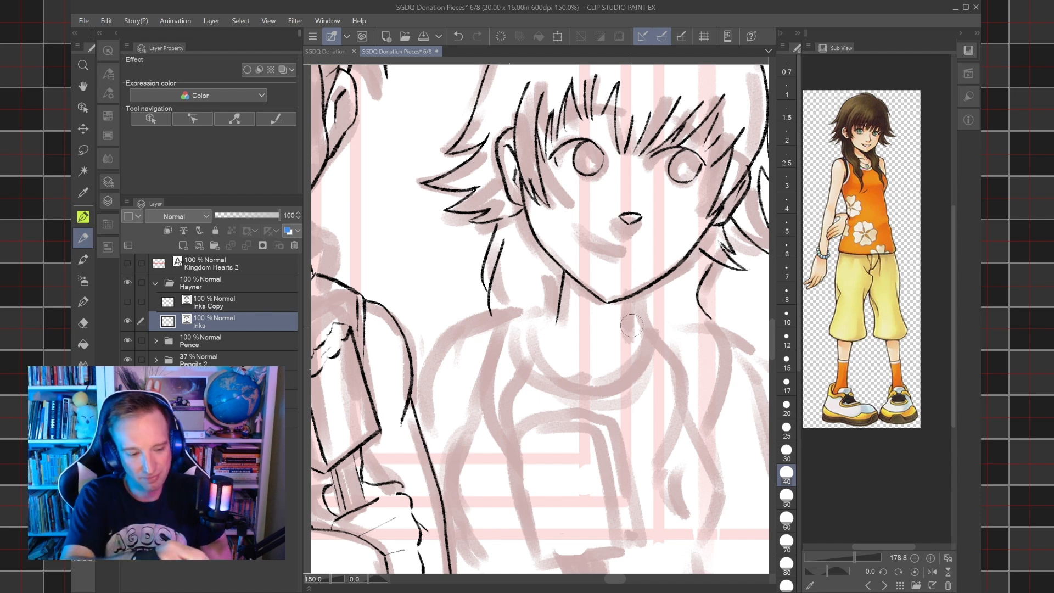
{"action": "key", "text": "p"}
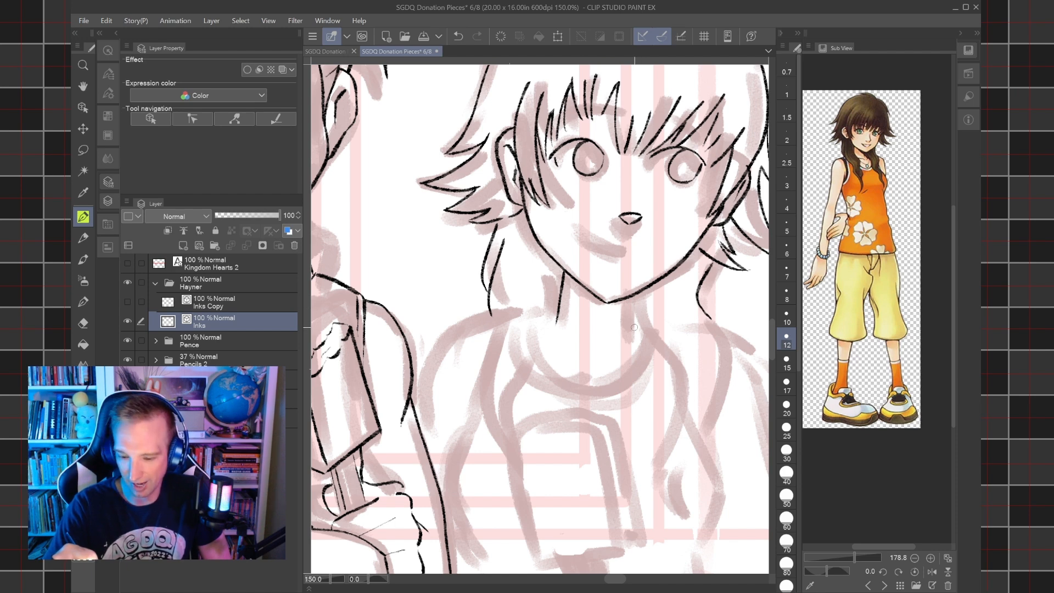
{"action": "left_click_drag", "start_coordinate": [629, 336], "coordinate": [639, 287]}
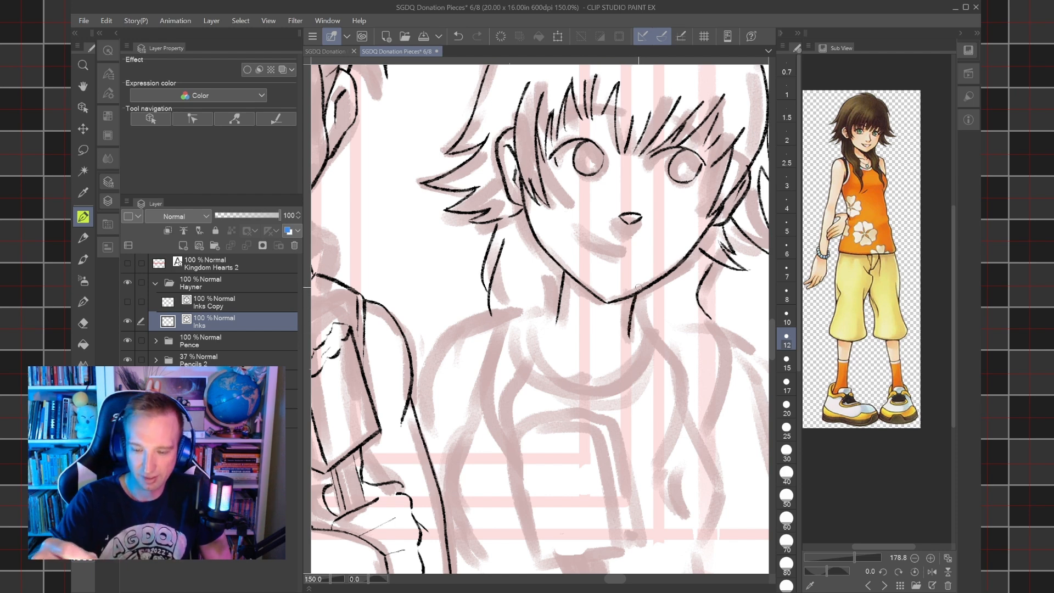
{"action": "key", "text": "ctrl+z"}
{"action": "scroll", "coordinate": [633, 364], "scroll_direction": "up", "scroll_amount": 3}
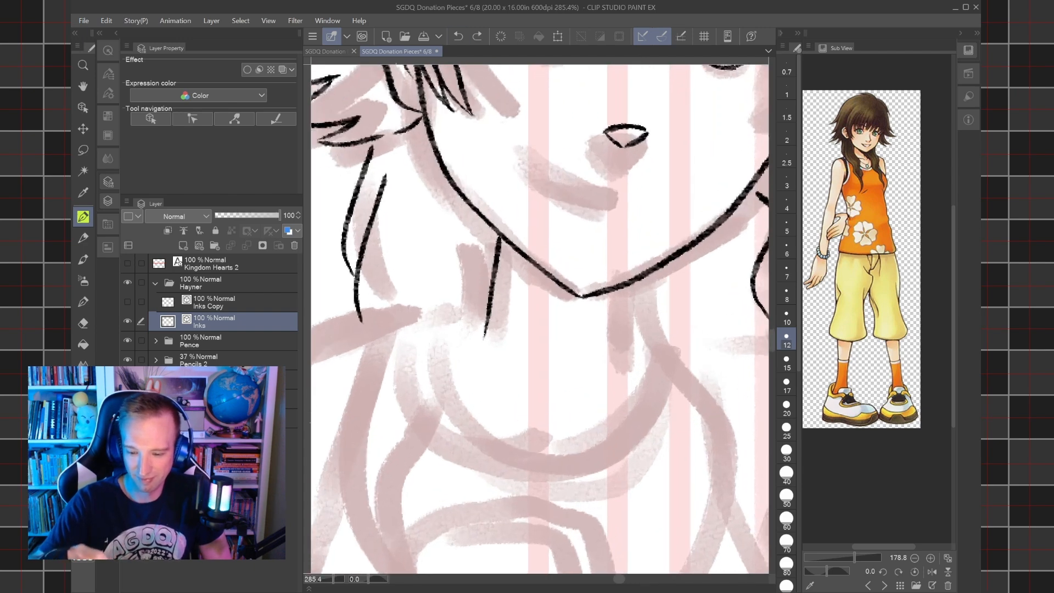
{"action": "left_click_drag", "start_coordinate": [633, 364], "coordinate": [644, 272]}
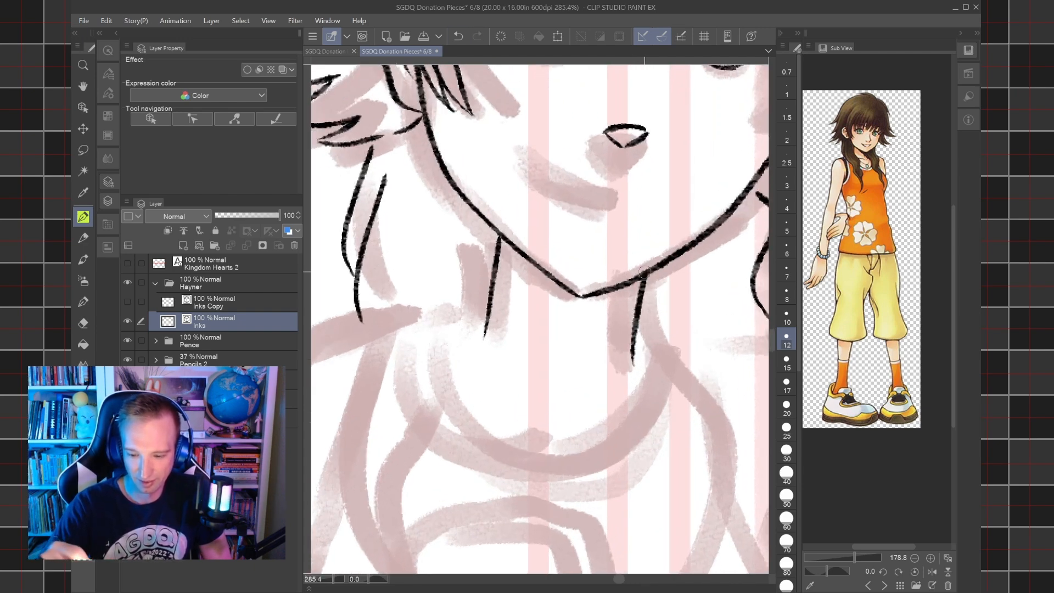
{"action": "scroll", "coordinate": [644, 271], "scroll_direction": "down", "scroll_amount": 3}
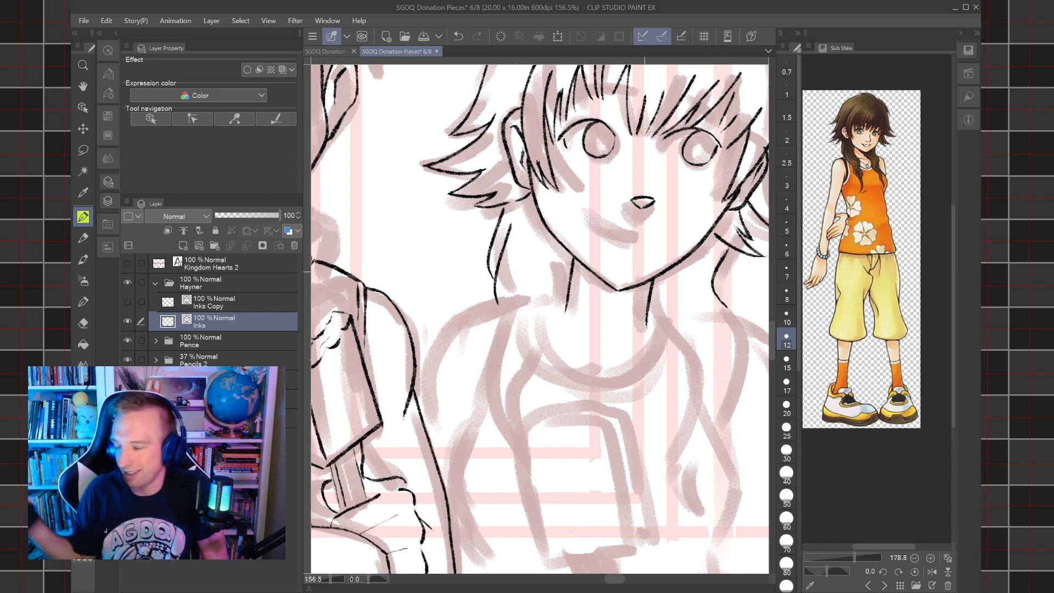
Ink the two wavy pigtails hanging over the girl's chest, each ending in a point, redoing the misplaced outer stroke.
{"action": "left_click_drag", "start_coordinate": [644, 272], "coordinate": [584, 234]}
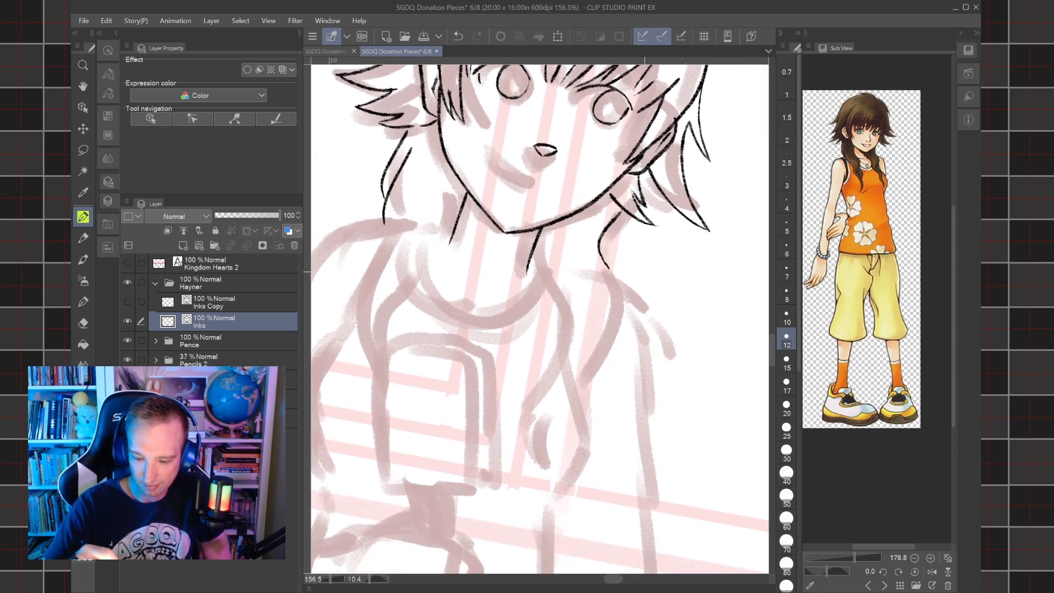
{"action": "mouse_move", "coordinate": [545, 474]}
{"action": "left_mouse_down"}
{"action": "mouse_move", "coordinate": [523, 449]}
{"action": "mouse_move", "coordinate": [527, 401]}
{"action": "mouse_move", "coordinate": [551, 341]}
{"action": "mouse_move", "coordinate": [530, 259]}
{"action": "left_mouse_up"}
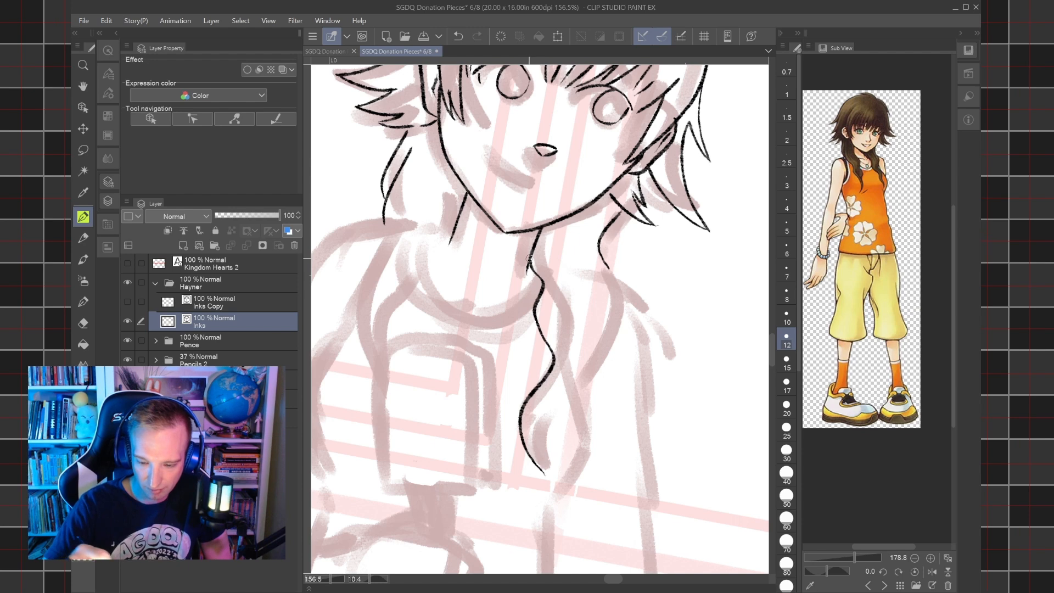
{"action": "mouse_move", "coordinate": [543, 473]}
{"action": "left_mouse_down"}
{"action": "mouse_move", "coordinate": [537, 441]}
{"action": "mouse_move", "coordinate": [598, 331]}
{"action": "mouse_move", "coordinate": [590, 307]}
{"action": "mouse_move", "coordinate": [620, 292]}
{"action": "mouse_move", "coordinate": [606, 255]}
{"action": "left_mouse_up"}
{"action": "key", "text": "ctrl+z"}
{"action": "mouse_move", "coordinate": [597, 330]}
{"action": "left_mouse_down"}
{"action": "mouse_move", "coordinate": [624, 294]}
{"action": "mouse_move", "coordinate": [608, 263]}
{"action": "mouse_move", "coordinate": [752, 276]}
{"action": "mouse_move", "coordinate": [740, 281]}
{"action": "mouse_move", "coordinate": [709, 261]}
{"action": "left_mouse_up"}
{"action": "mouse_move", "coordinate": [561, 258]}
{"action": "left_mouse_down"}
{"action": "mouse_move", "coordinate": [525, 363]}
{"action": "mouse_move", "coordinate": [545, 406]}
{"action": "mouse_move", "coordinate": [496, 370]}
{"action": "mouse_move", "coordinate": [480, 320]}
{"action": "mouse_move", "coordinate": [495, 269]}
{"action": "left_mouse_up"}
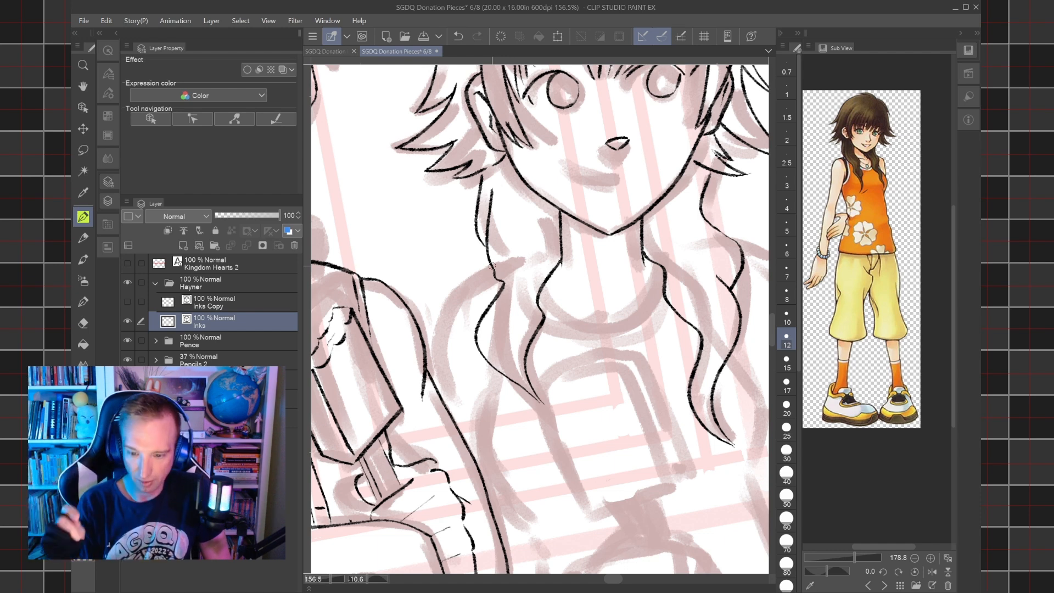
Ink the girl's shoulder contour on Hayner's side, from the pigtail down to his arm.
{"action": "left_click_drag", "start_coordinate": [493, 267], "coordinate": [541, 290]}
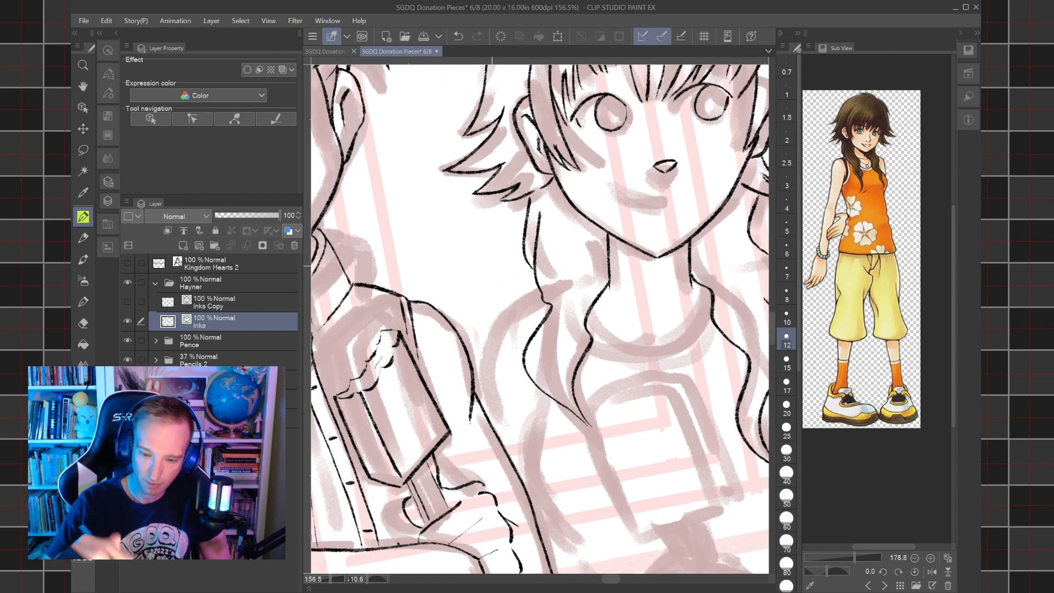
{"action": "mouse_move", "coordinate": [527, 296]}
{"action": "left_mouse_down"}
{"action": "mouse_move", "coordinate": [539, 285]}
{"action": "mouse_move", "coordinate": [393, 296]}
{"action": "left_mouse_up"}
{"action": "left_click_drag", "start_coordinate": [634, 271], "coordinate": [643, 274]}
{"action": "left_click_drag", "start_coordinate": [586, 313], "coordinate": [637, 310]}
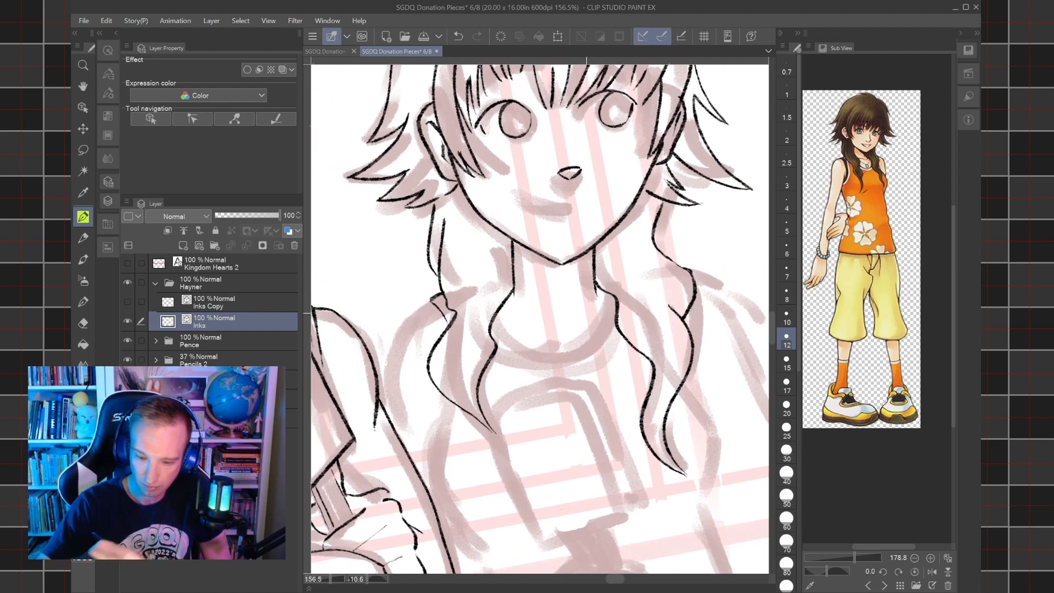
{"action": "mouse_move", "coordinate": [390, 422]}
{"action": "left_mouse_down"}
{"action": "mouse_move", "coordinate": [399, 331]}
{"action": "mouse_move", "coordinate": [433, 299]}
{"action": "left_mouse_up"}
{"action": "key", "text": "ctrl+minus"}
{"action": "key", "text": "ctrl+minus"}
{"action": "key", "text": "ctrl+minus"}
{"action": "key", "text": "ctrl+minus"}
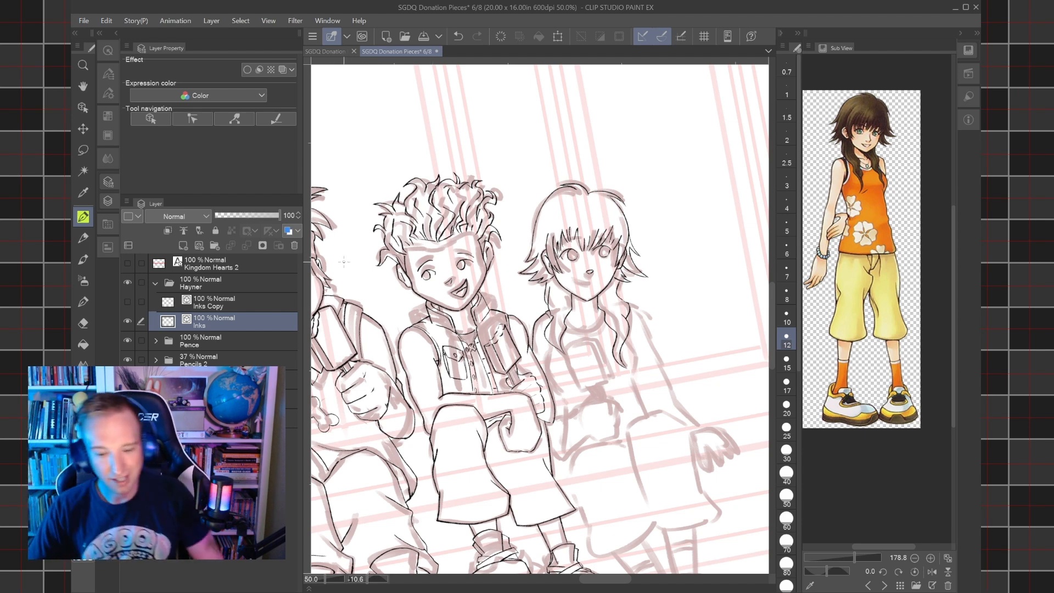
Lasso the girl's inked head, pigtails and shoulder, and copy and paste them onto a new layer.
{"action": "key", "text": "ctrl+at"}
{"action": "left_click_drag", "start_coordinate": [344, 262], "coordinate": [346, 283]}
{"action": "scroll", "coordinate": [593, 325], "scroll_direction": "up", "scroll_amount": 5}
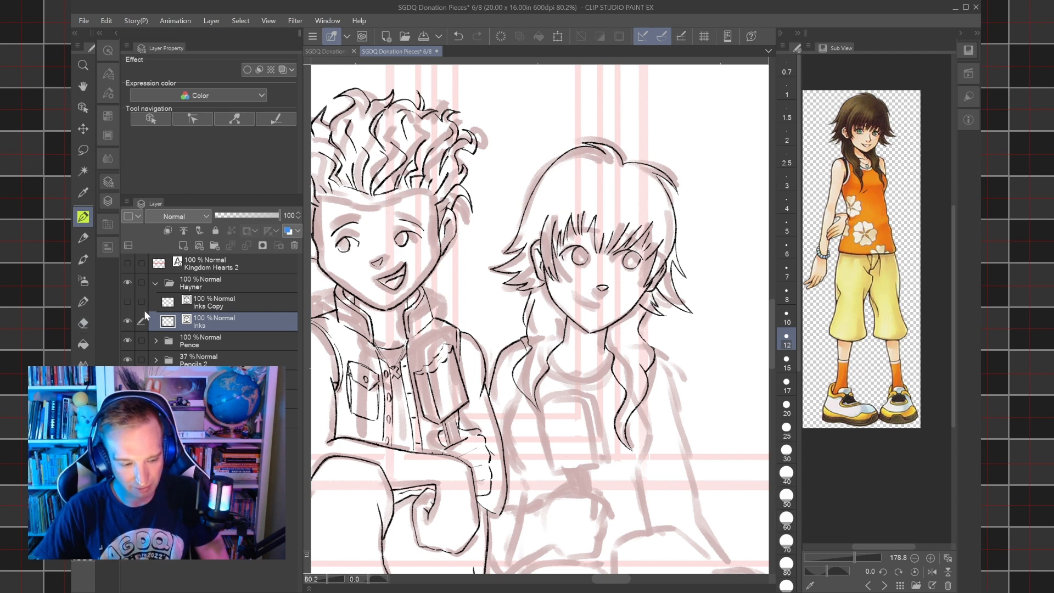
{"action": "left_click", "coordinate": [83, 150]}
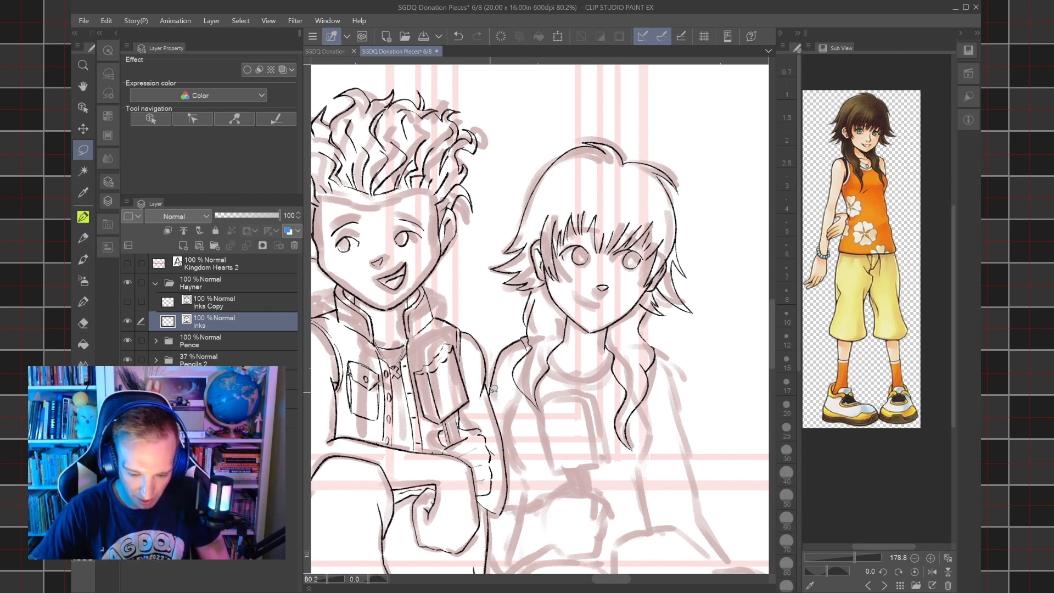
{"action": "left_click_drag", "start_coordinate": [490, 393], "coordinate": [489, 397]}
{"action": "key", "text": "ctrl+d"}
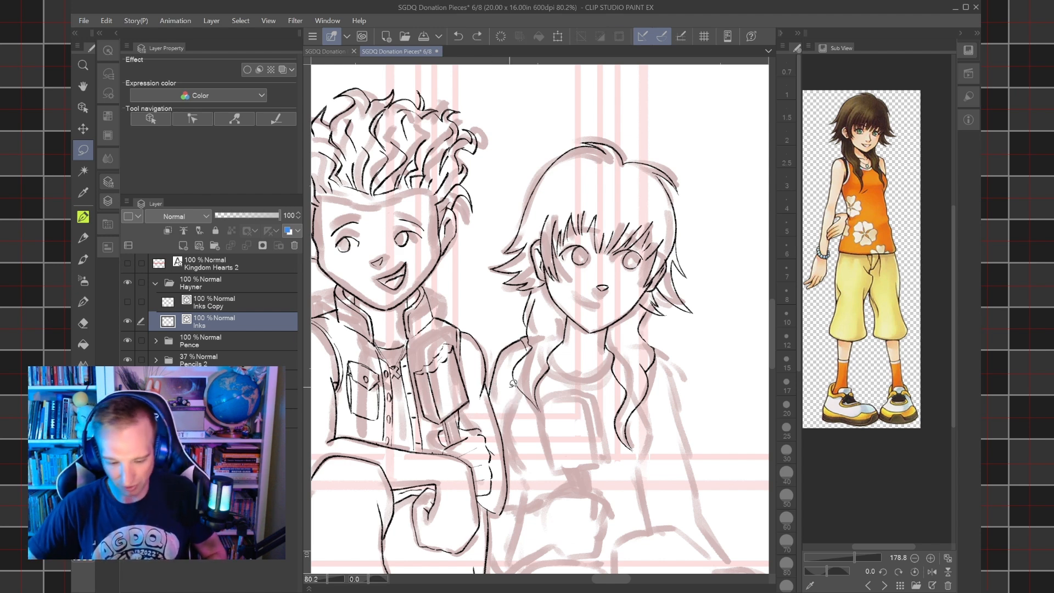
{"action": "scroll", "coordinate": [513, 383], "scroll_direction": "up", "scroll_amount": 1}
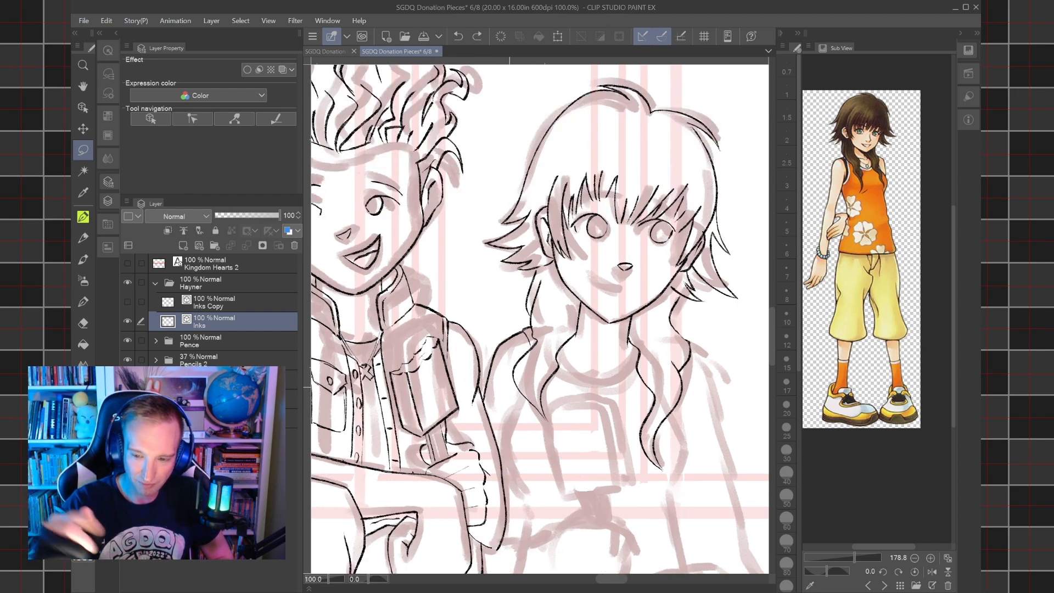
{"action": "mouse_move", "coordinate": [487, 400]}
{"action": "left_mouse_down"}
{"action": "mouse_move", "coordinate": [480, 269]}
{"action": "mouse_move", "coordinate": [503, 154]}
{"action": "mouse_move", "coordinate": [567, 76]}
{"action": "mouse_move", "coordinate": [609, 68]}
{"action": "mouse_move", "coordinate": [695, 87]}
{"action": "mouse_move", "coordinate": [728, 117]}
{"action": "mouse_move", "coordinate": [747, 191]}
{"action": "mouse_move", "coordinate": [756, 266]}
{"action": "mouse_move", "coordinate": [739, 389]}
{"action": "mouse_move", "coordinate": [680, 504]}
{"action": "mouse_move", "coordinate": [565, 493]}
{"action": "mouse_move", "coordinate": [519, 446]}
{"action": "left_mouse_up"}
{"action": "key", "text": "ctrl+c"}
{"action": "key", "text": "ctrl+v"}
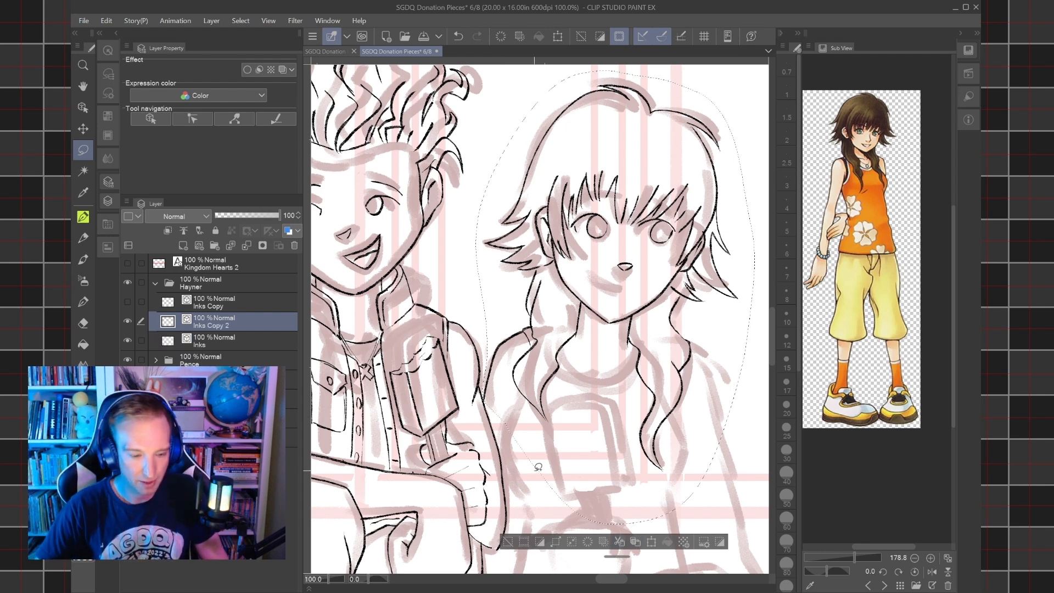
Create a layer folder named Olette below the Hayner layers and move the pasted girl layer into it.
{"action": "left_click", "coordinate": [219, 247]}
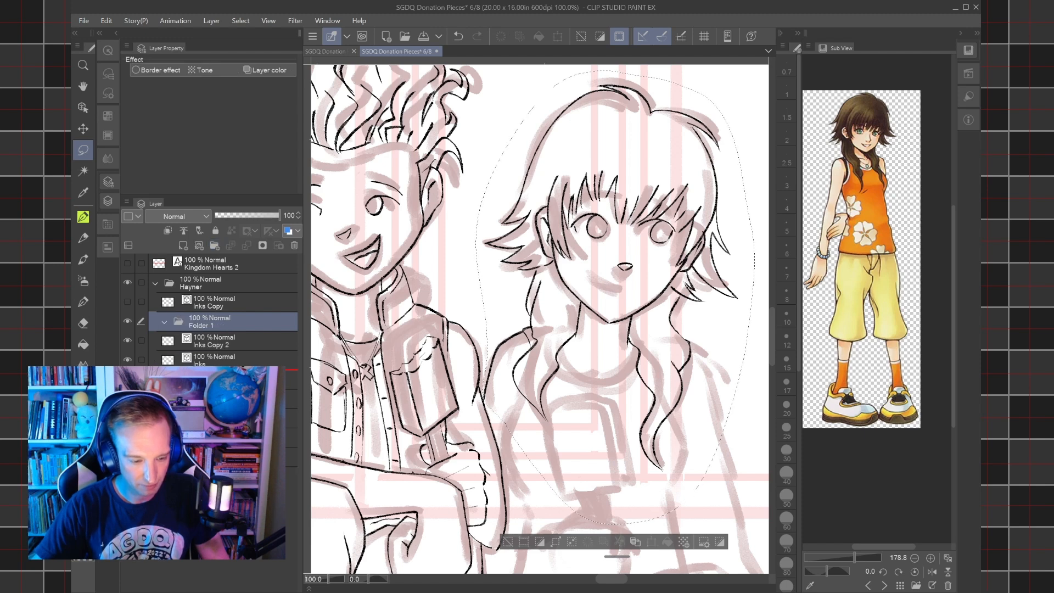
{"action": "left_click_drag", "start_coordinate": [208, 322], "coordinate": [197, 364]}
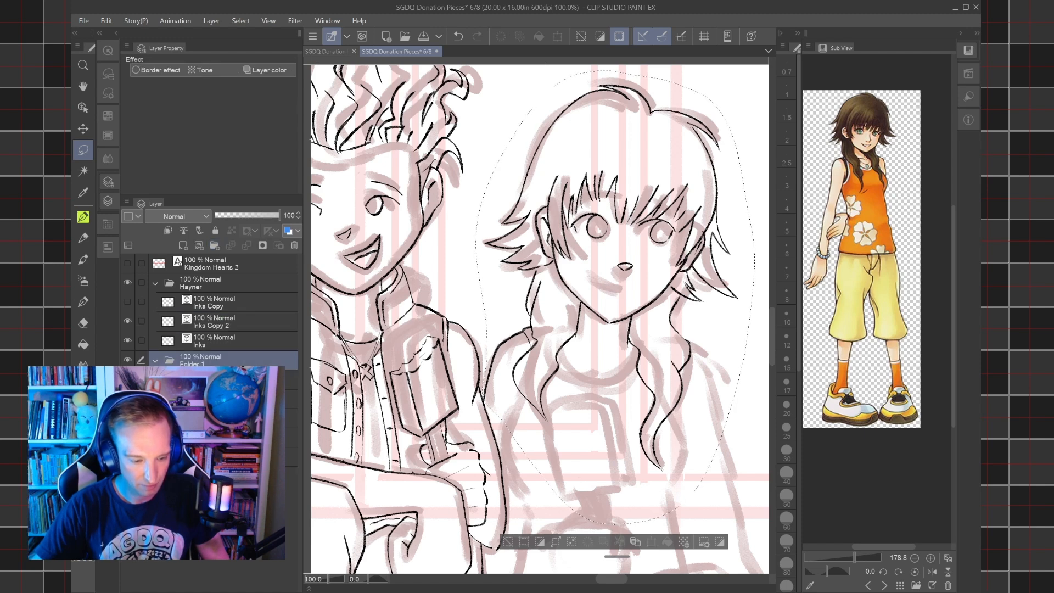
{"action": "double_click", "coordinate": [197, 364]}
{"action": "type", "text": "Olette"}
{"action": "key", "text": "Return"}
{"action": "left_click_drag", "start_coordinate": [234, 324], "coordinate": [228, 364]}
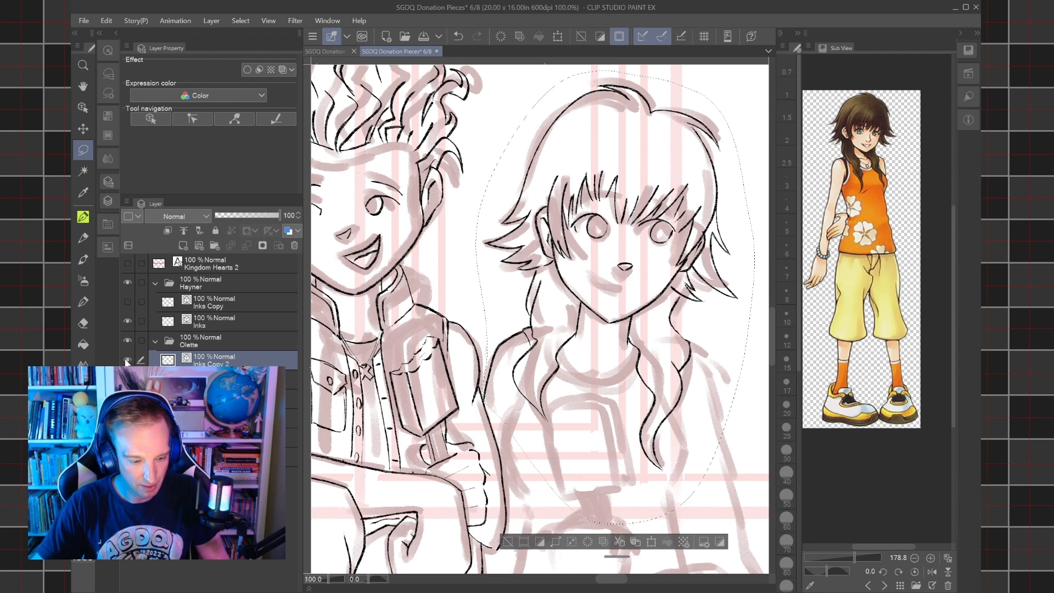
{"action": "left_click", "coordinate": [129, 340]}
{"action": "left_click", "coordinate": [129, 341]}
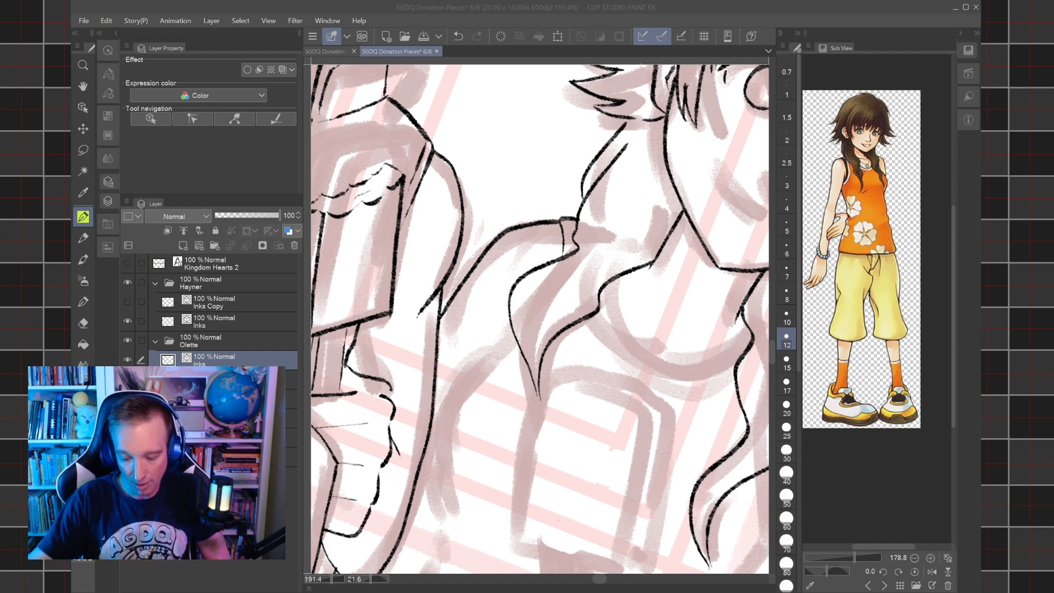
Ink Olette's smiling mouth and both arched eyebrows over the sketch.
{"action": "left_click", "coordinate": [710, 588]}
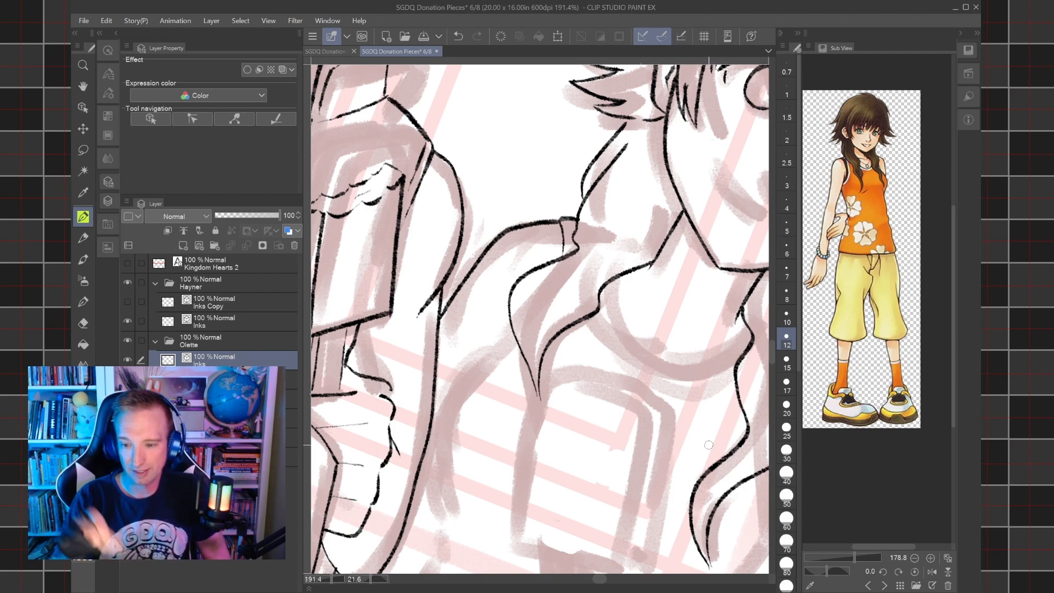
{"action": "scroll", "coordinate": [709, 446], "scroll_direction": "down", "scroll_amount": 3}
{"action": "scroll", "coordinate": [528, 346], "scroll_direction": "up", "scroll_amount": 4}
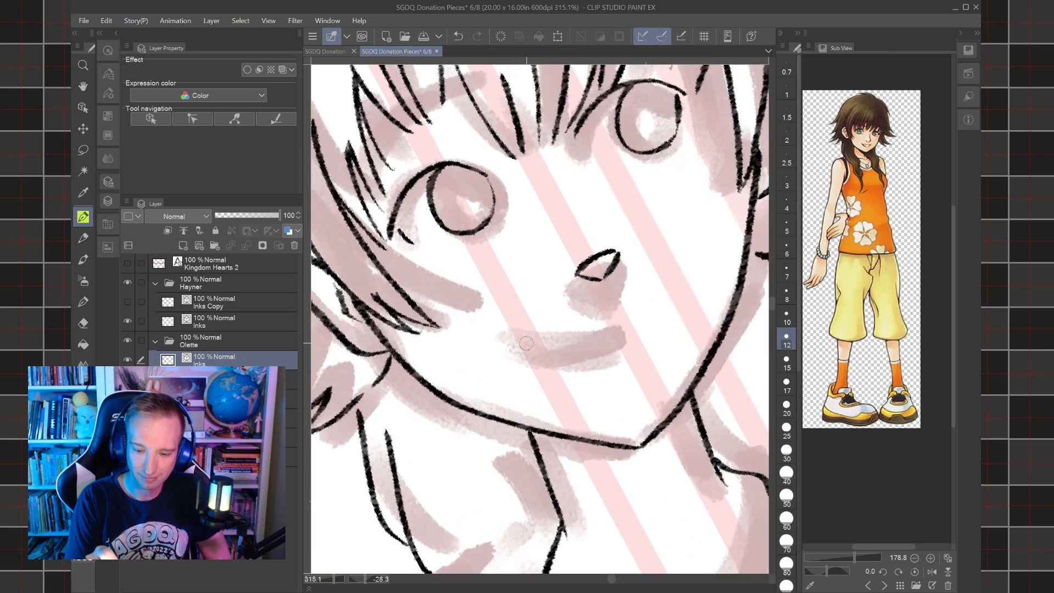
{"action": "left_click_drag", "start_coordinate": [514, 334], "coordinate": [628, 326]}
{"action": "scroll", "coordinate": [635, 317], "scroll_direction": "down", "scroll_amount": 3}
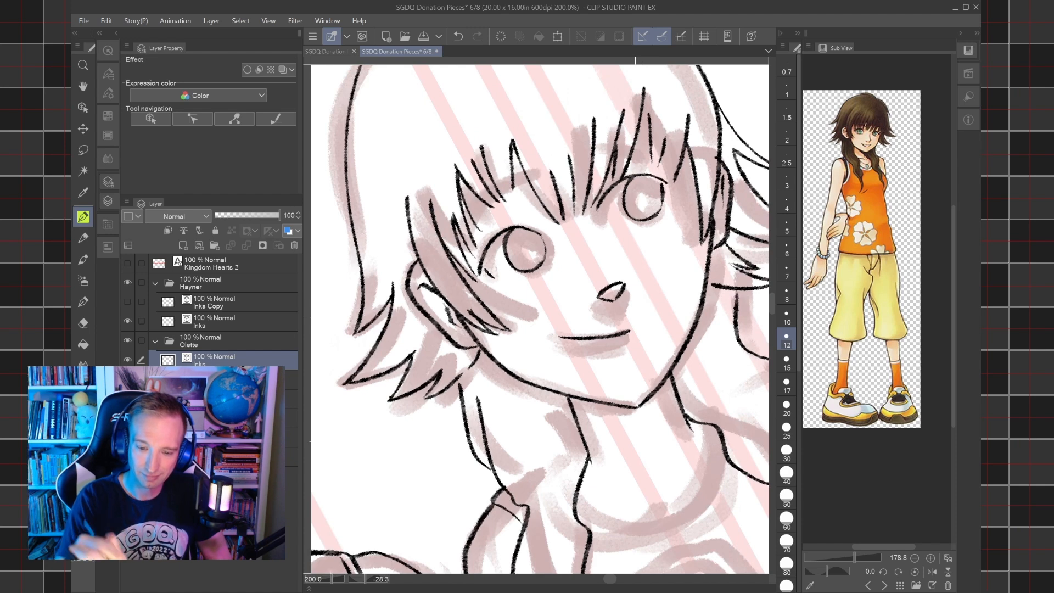
{"action": "mouse_move", "coordinate": [458, 249]}
{"action": "left_mouse_down"}
{"action": "mouse_move", "coordinate": [473, 218]}
{"action": "mouse_move", "coordinate": [534, 181]}
{"action": "mouse_move", "coordinate": [631, 150]}
{"action": "mouse_move", "coordinate": [647, 161]}
{"action": "left_mouse_up"}
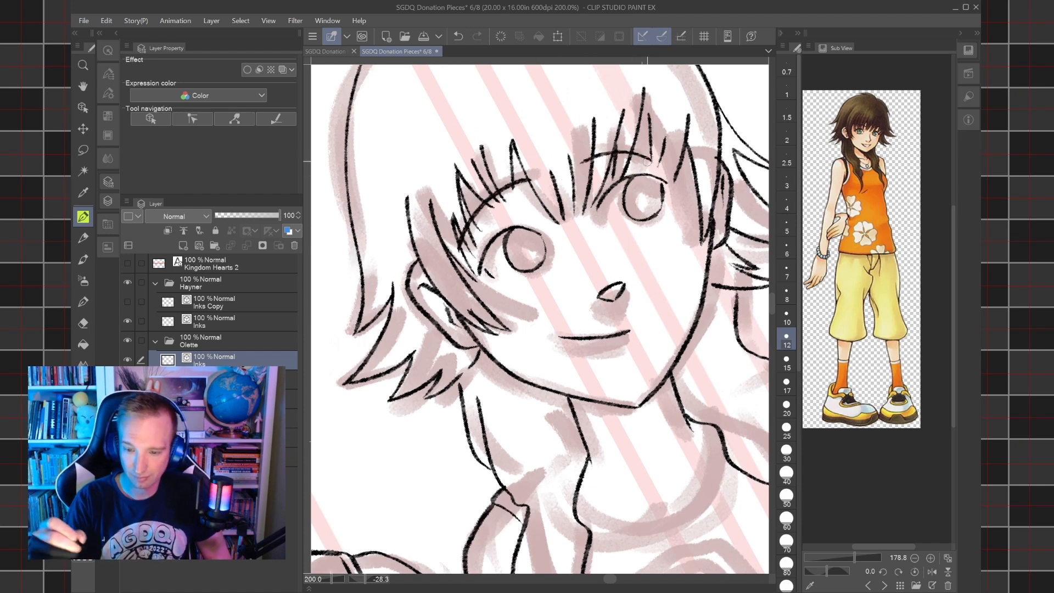
Replace Olette's eyebrow on the side away from Hayner with a shorter arched stroke through her bangs.
{"action": "key", "text": "ctrl+z"}
{"action": "left_click_drag", "start_coordinate": [574, 159], "coordinate": [675, 149]}
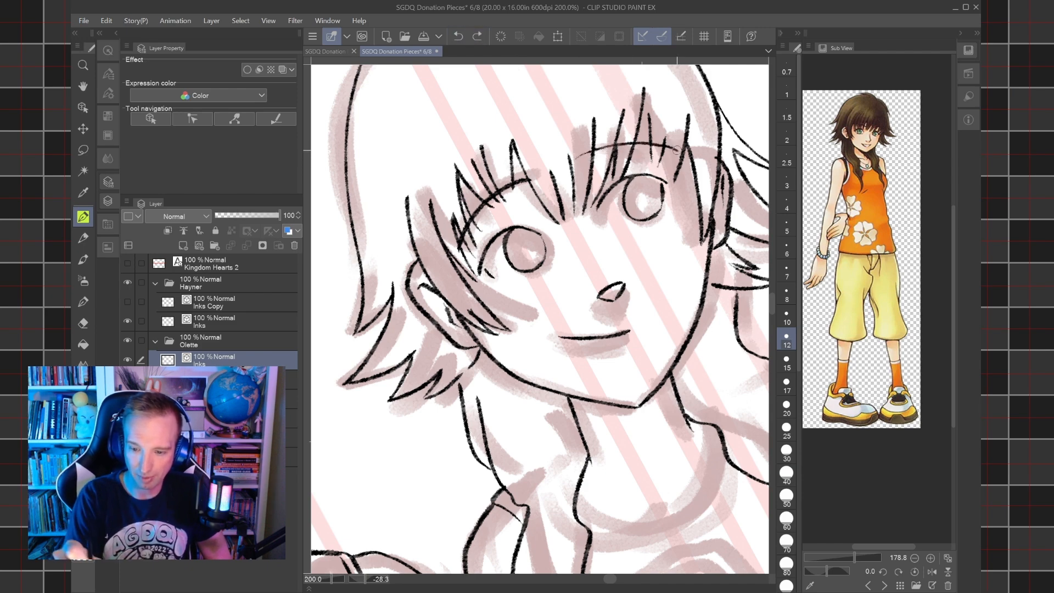
{"action": "left_click", "coordinate": [458, 36]}
{"action": "key", "text": "ctrl+at"}
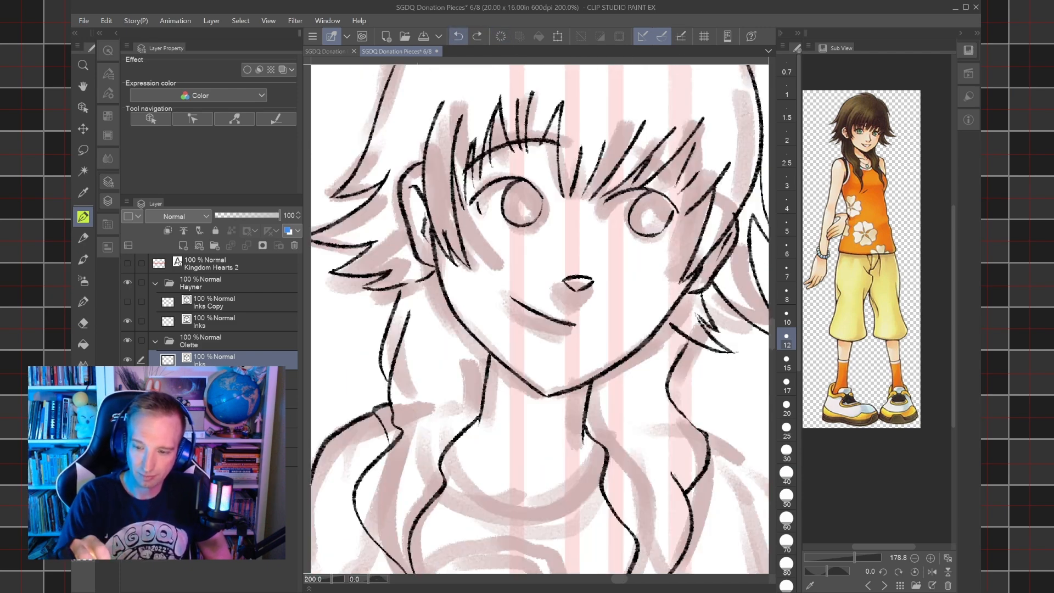
{"action": "mouse_move", "coordinate": [696, 180]}
{"action": "left_mouse_down"}
{"action": "mouse_move", "coordinate": [627, 144]}
{"action": "mouse_move", "coordinate": [567, 159]}
{"action": "left_mouse_up"}
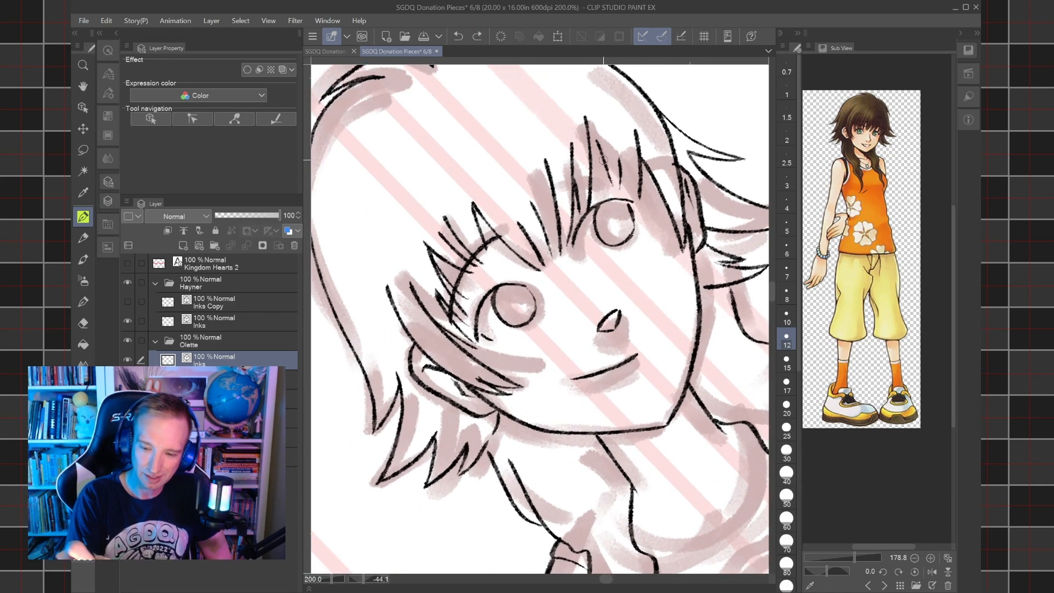
{"action": "left_click_drag", "start_coordinate": [546, 199], "coordinate": [629, 172]}
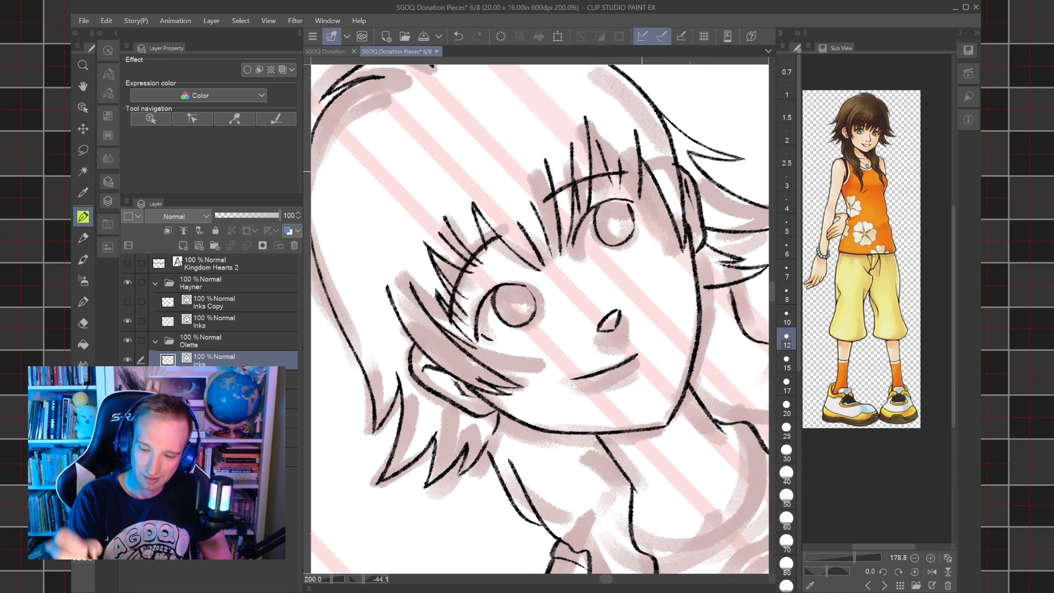
Save the document with the finished inks of Olette's face.
{"action": "scroll", "coordinate": [642, 172], "scroll_direction": "down", "scroll_amount": 4}
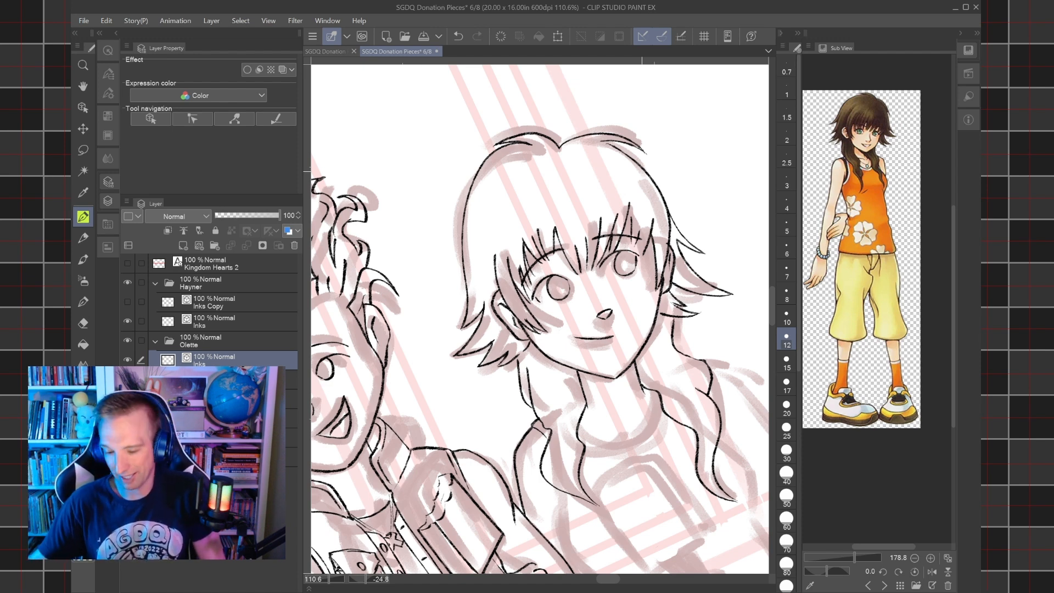
{"action": "left_click", "coordinate": [83, 20]}
{"action": "left_click", "coordinate": [121, 99]}
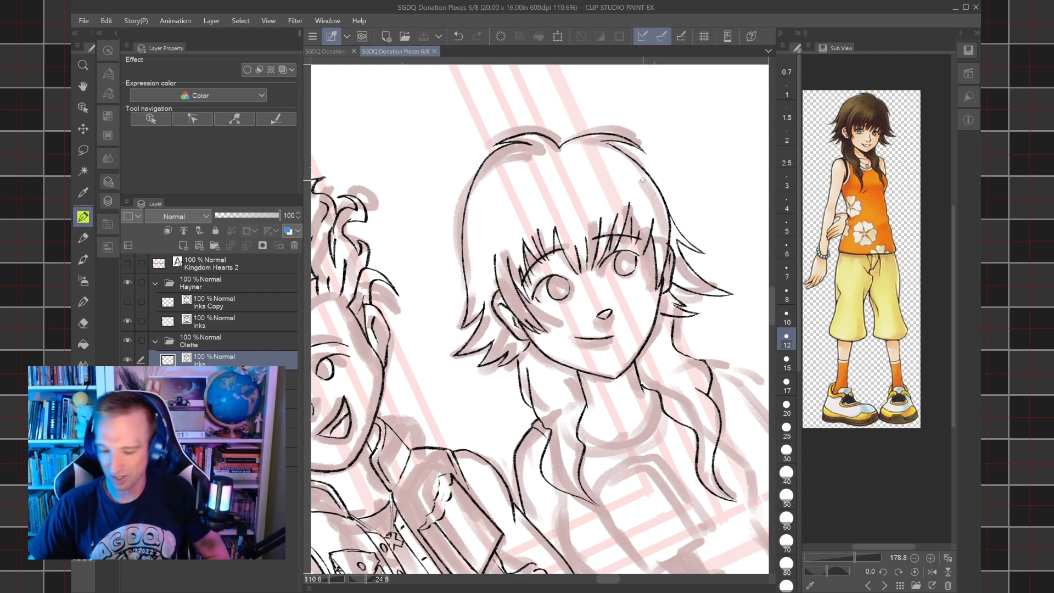
{"action": "scroll", "coordinate": [643, 180], "scroll_direction": "down", "scroll_amount": 3}
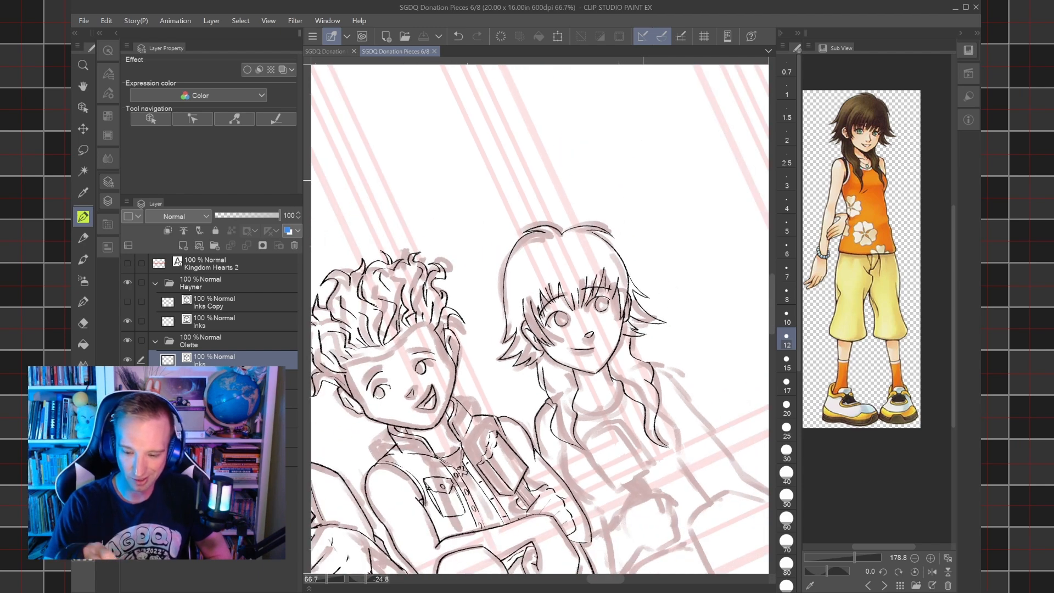
{"action": "key", "text": "asciicircum"}
{"action": "key", "text": "asciicircum"}
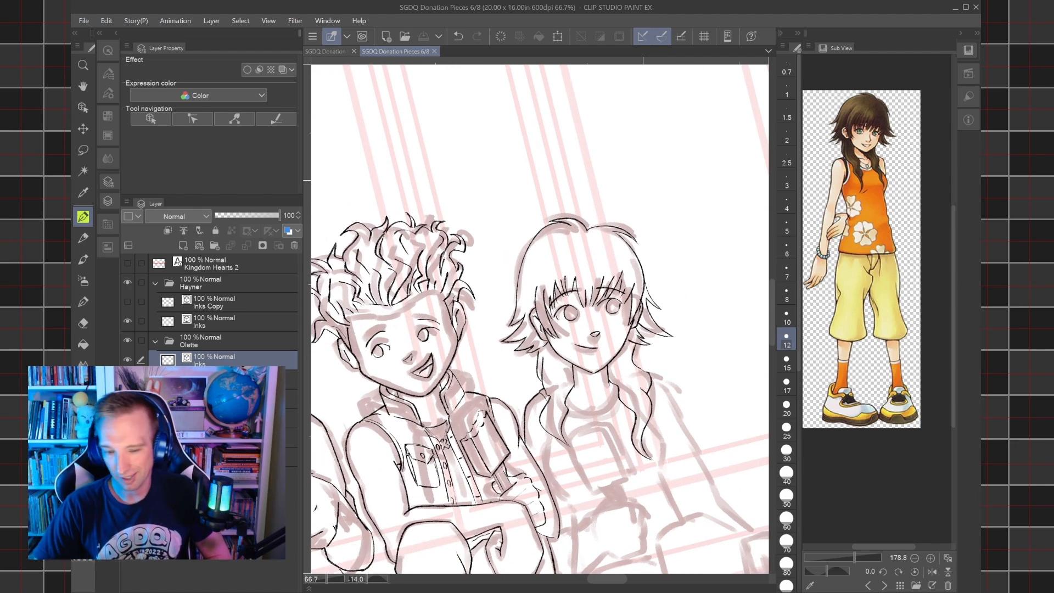
{"action": "left_click", "coordinate": [83, 20]}
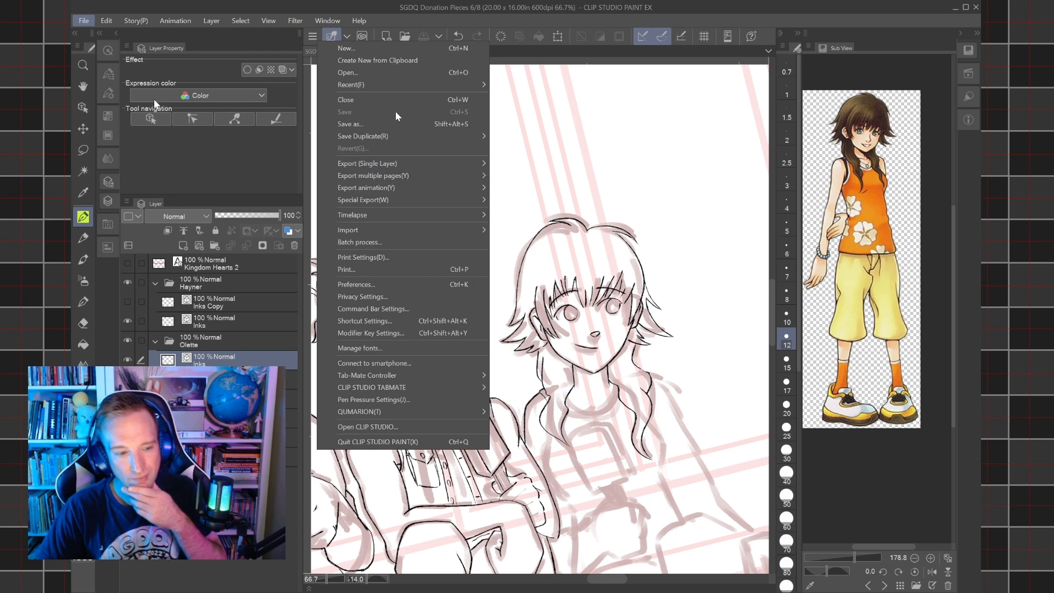
{"action": "left_click", "coordinate": [519, 5]}
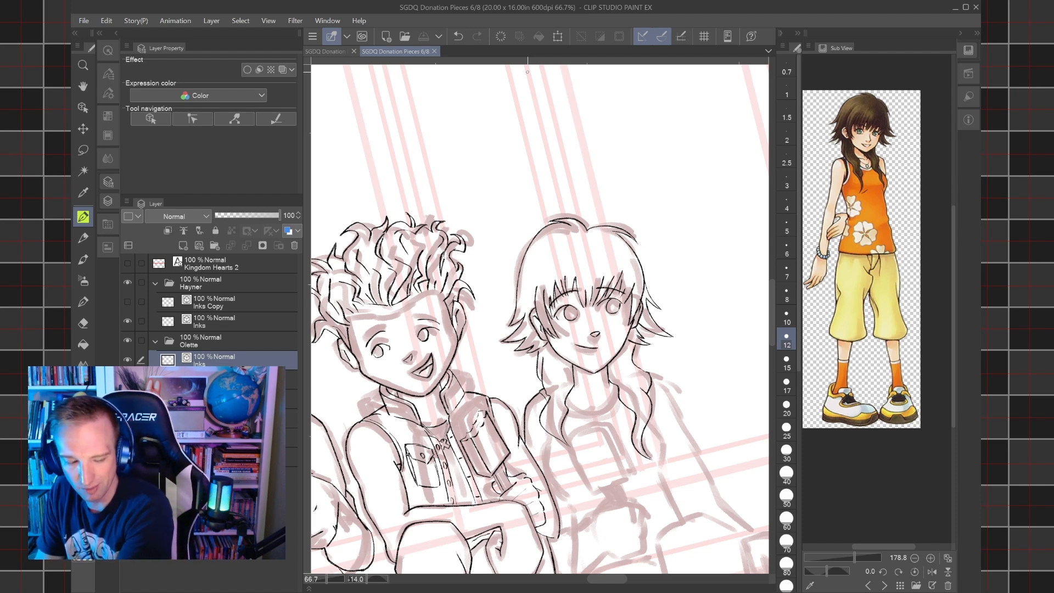
Ink the curved neckline of Olette's tank top between her pigtails and a short curved line inside it below the neck.
{"action": "left_click_drag", "start_coordinate": [540, 319], "coordinate": [601, 278]}
{"action": "left_click_drag", "start_coordinate": [640, 321], "coordinate": [687, 307]}
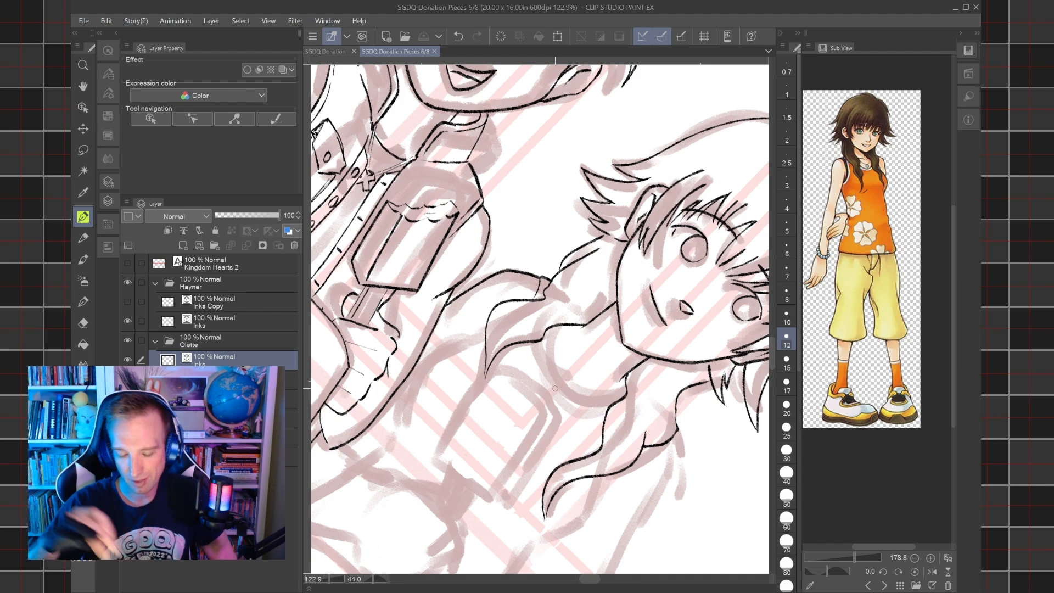
{"action": "key", "text": "asciicircum"}
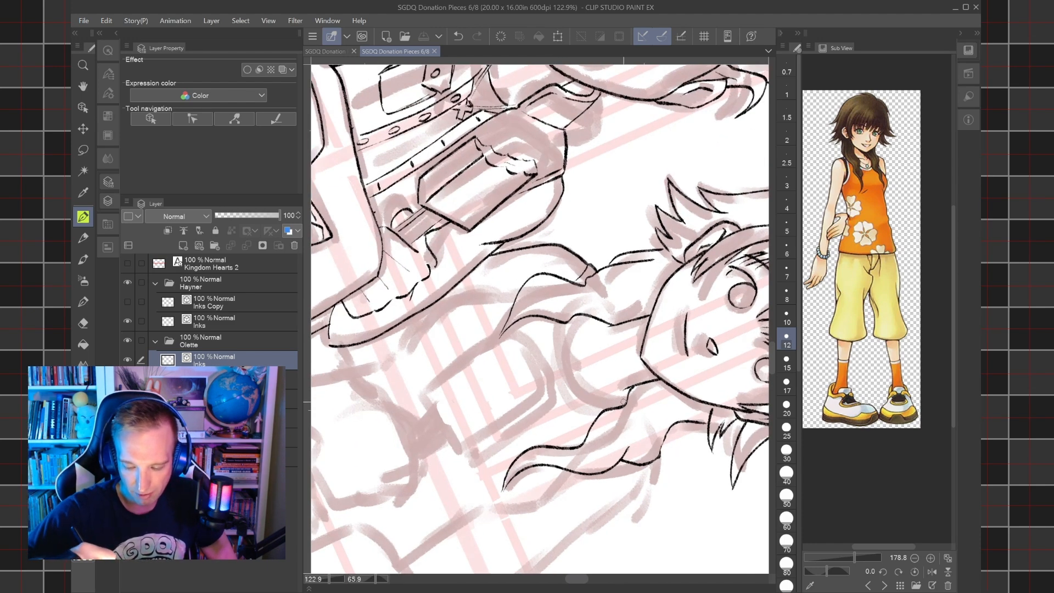
{"action": "mouse_move", "coordinate": [628, 402]}
{"action": "left_mouse_down"}
{"action": "mouse_move", "coordinate": [579, 389]}
{"action": "mouse_move", "coordinate": [571, 335]}
{"action": "mouse_move", "coordinate": [587, 312]}
{"action": "left_mouse_up"}
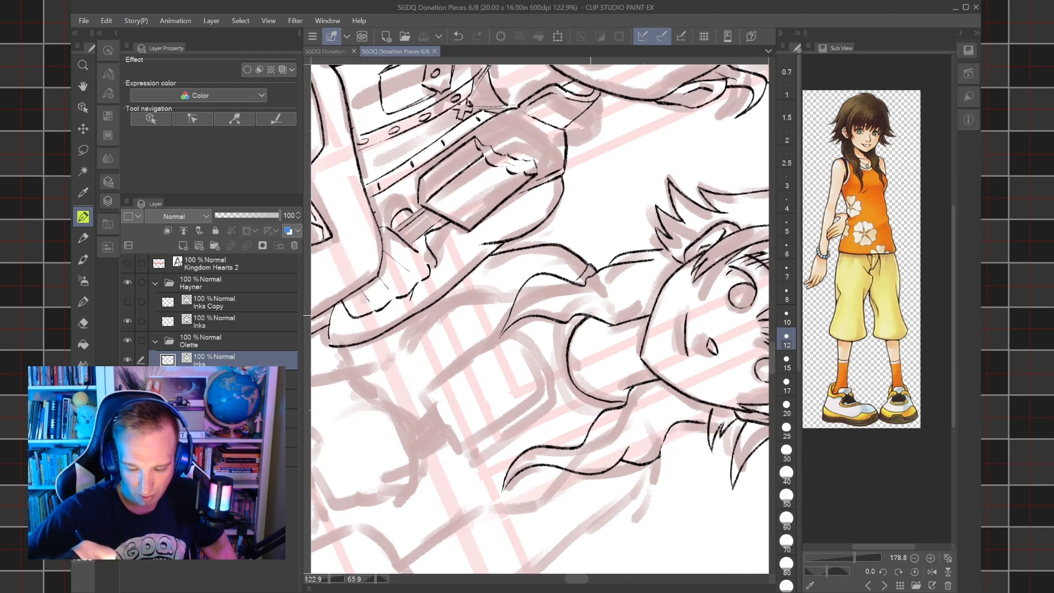
{"action": "key", "text": "minus"}
{"action": "key", "text": "minus"}
{"action": "key", "text": "minus"}
{"action": "key", "text": "minus"}
{"action": "key", "text": "minus"}
{"action": "key", "text": "minus"}
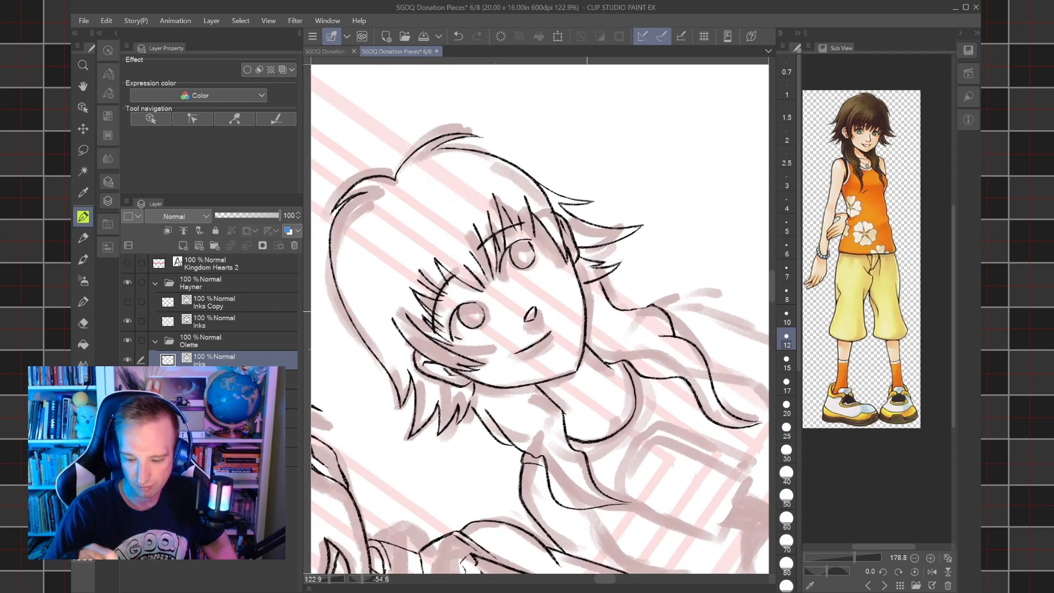
{"action": "left_click_drag", "start_coordinate": [571, 430], "coordinate": [605, 406]}
{"action": "mouse_move", "coordinate": [624, 394]}
{"action": "left_mouse_down"}
{"action": "mouse_move", "coordinate": [589, 348]}
{"action": "mouse_move", "coordinate": [611, 343]}
{"action": "mouse_move", "coordinate": [607, 283]}
{"action": "left_mouse_up"}
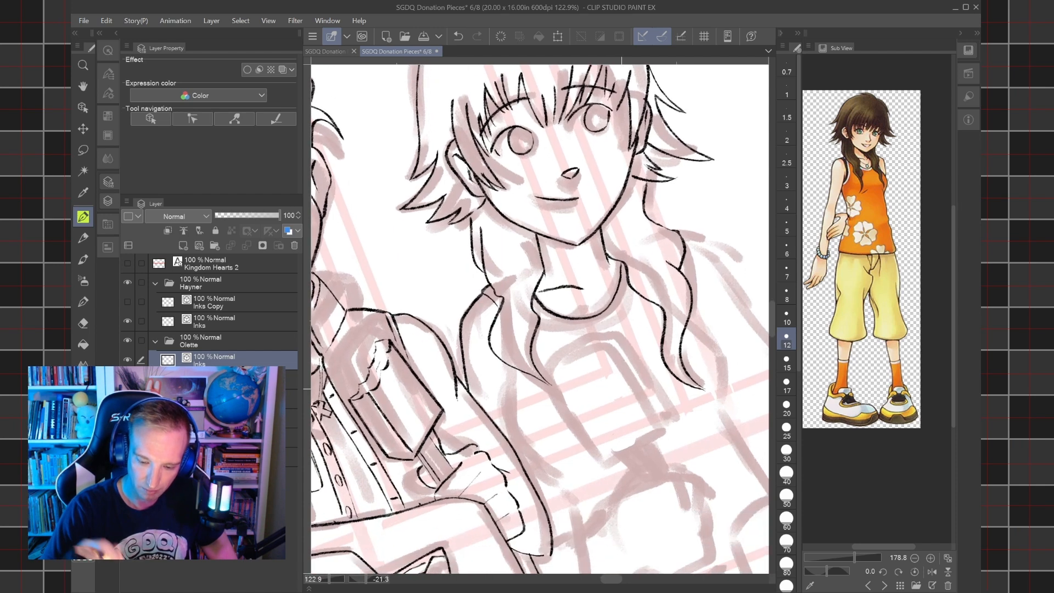
Ink both side contours of Olette's tank top from beneath the pigtails down toward her lap.
{"action": "mouse_move", "coordinate": [537, 468]}
{"action": "left_mouse_down"}
{"action": "mouse_move", "coordinate": [514, 424]}
{"action": "mouse_move", "coordinate": [508, 364]}
{"action": "mouse_move", "coordinate": [463, 342]}
{"action": "left_mouse_up"}
{"action": "mouse_move", "coordinate": [649, 304]}
{"action": "left_mouse_down"}
{"action": "mouse_move", "coordinate": [672, 334]}
{"action": "mouse_move", "coordinate": [683, 397]}
{"action": "mouse_move", "coordinate": [736, 474]}
{"action": "left_mouse_up"}
{"action": "left_click_drag", "start_coordinate": [526, 502], "coordinate": [475, 392]}
{"action": "mouse_move", "coordinate": [489, 429]}
{"action": "left_mouse_down"}
{"action": "mouse_move", "coordinate": [480, 371]}
{"action": "mouse_move", "coordinate": [439, 328]}
{"action": "left_mouse_up"}
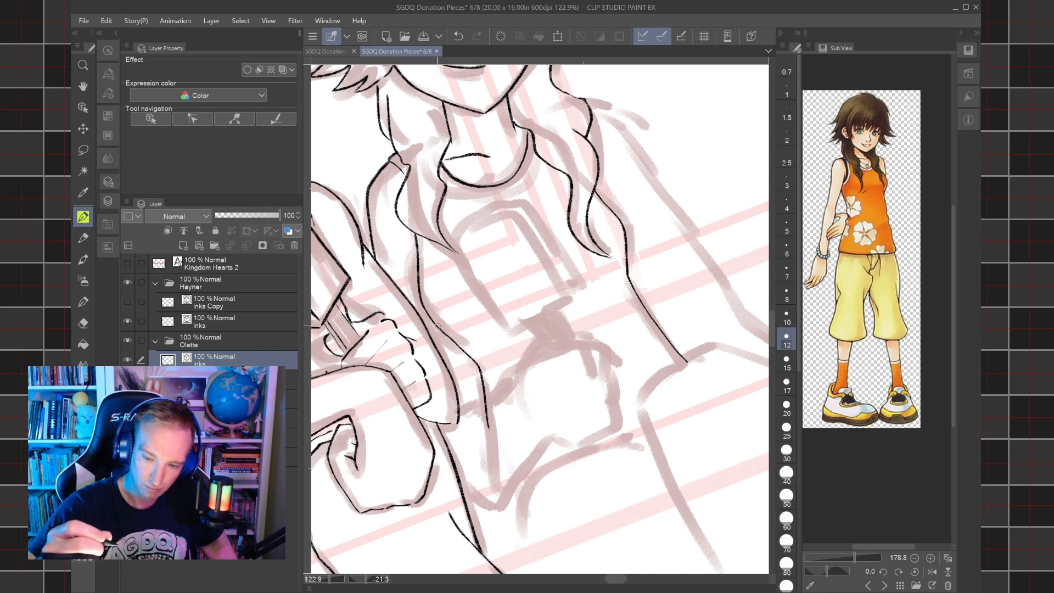
Undo the last torso stroke and redraw the lower contour of Olette's top on Hayner's side, from the waist to her lap.
{"action": "key", "text": "ctrl+z"}
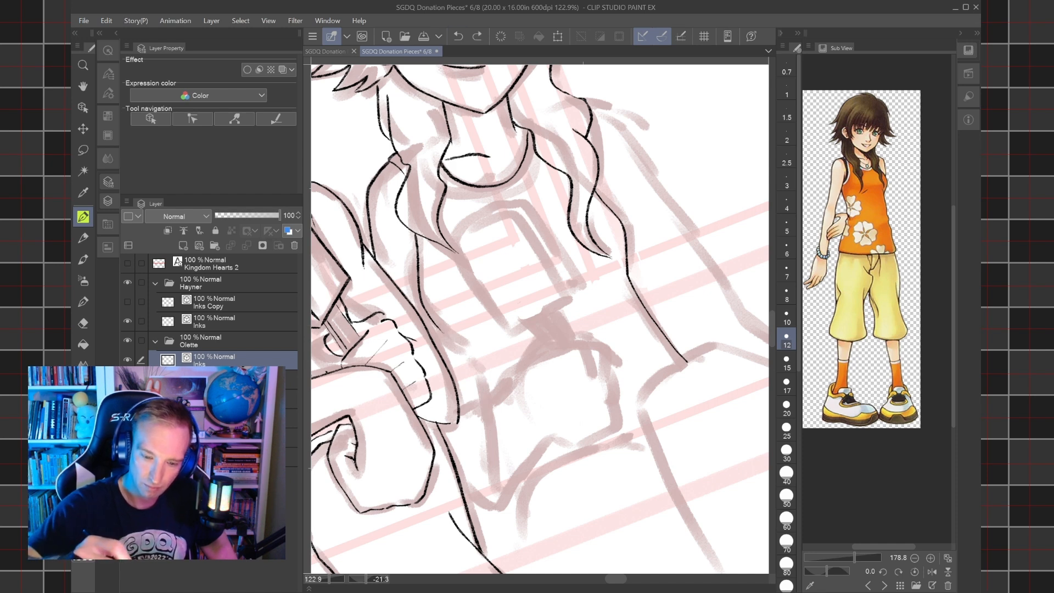
{"action": "key", "text": "e"}
{"action": "left_click", "coordinate": [422, 287]}
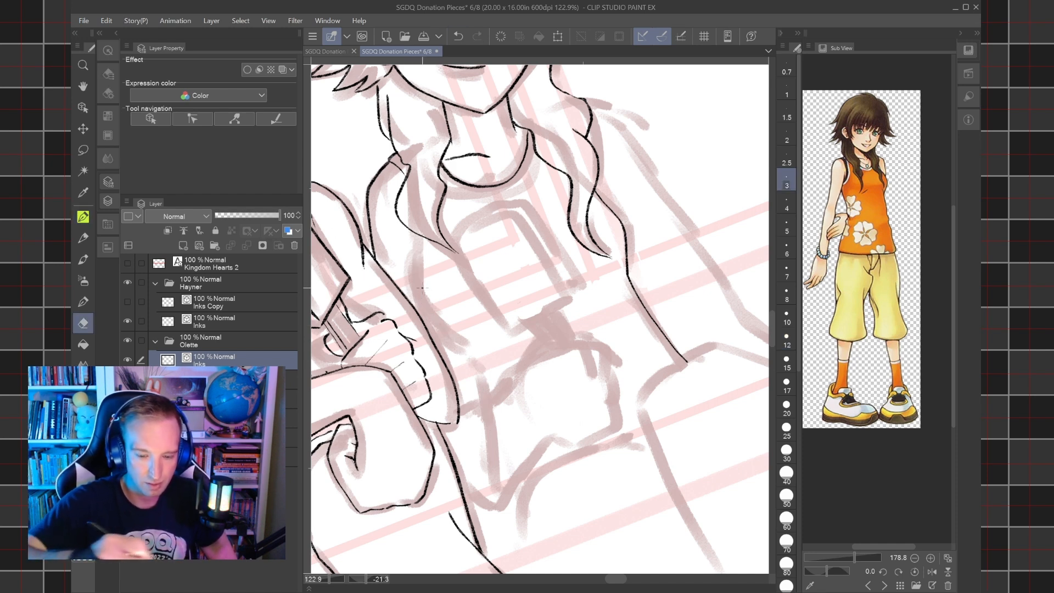
{"action": "key", "text": "p"}
{"action": "left_click_drag", "start_coordinate": [499, 468], "coordinate": [471, 339]}
{"action": "key", "text": "ctrl+z"}
{"action": "mouse_move", "coordinate": [413, 432]}
{"action": "left_mouse_down"}
{"action": "mouse_move", "coordinate": [471, 306]}
{"action": "mouse_move", "coordinate": [456, 264]}
{"action": "mouse_move", "coordinate": [488, 184]}
{"action": "left_mouse_up"}
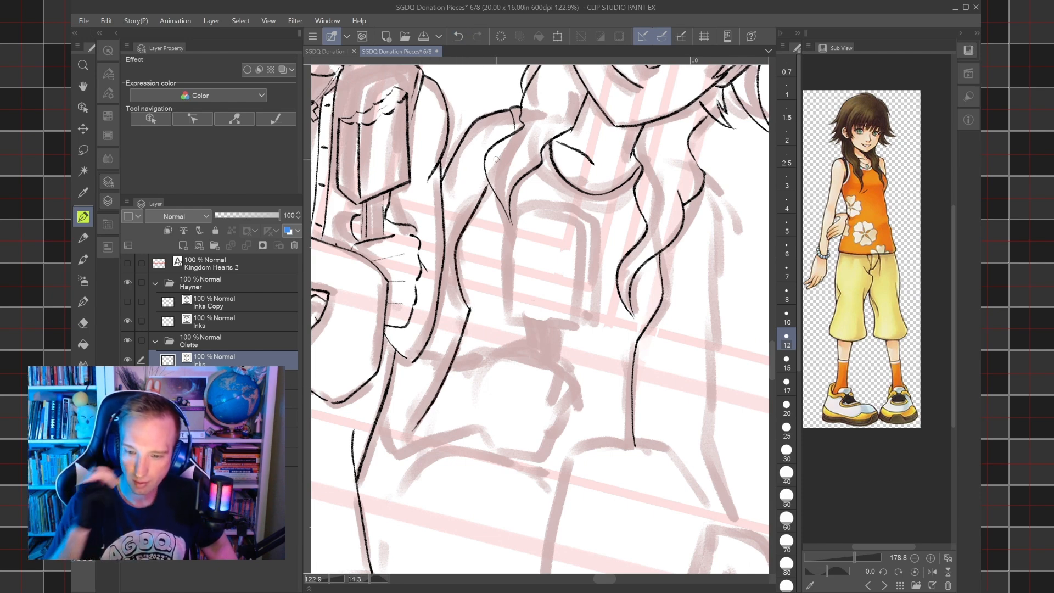
Ink the upper and lower lines of Olette's forearm across her waist on Hayner's side.
{"action": "left_click_drag", "start_coordinate": [540, 319], "coordinate": [559, 292]}
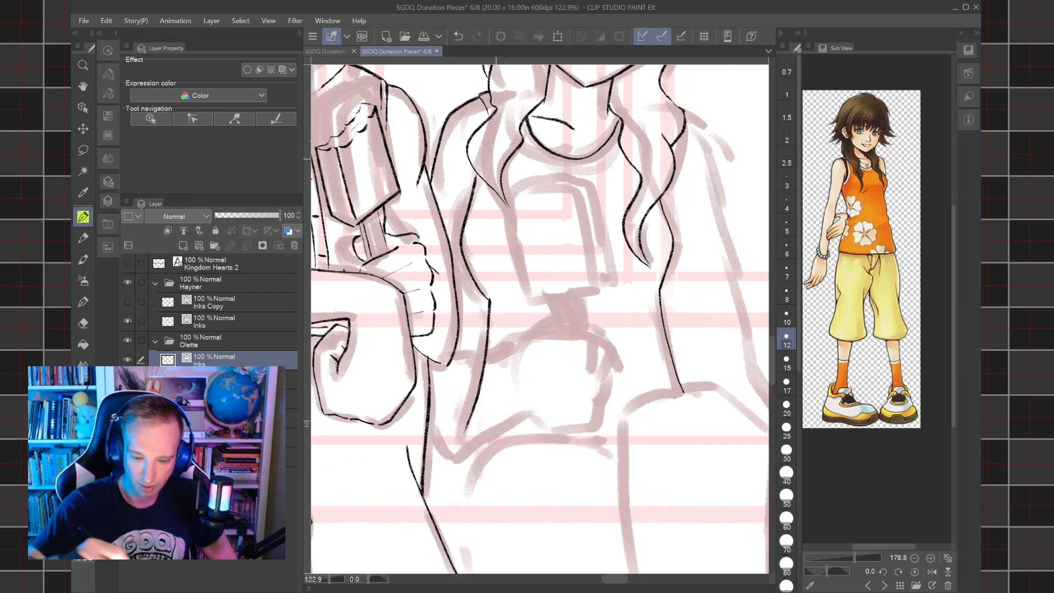
{"action": "mouse_move", "coordinate": [463, 323]}
{"action": "left_mouse_down"}
{"action": "mouse_move", "coordinate": [515, 342]}
{"action": "mouse_move", "coordinate": [580, 411]}
{"action": "mouse_move", "coordinate": [573, 428]}
{"action": "mouse_move", "coordinate": [593, 403]}
{"action": "left_mouse_up"}
{"action": "key", "text": "ctrl+z"}
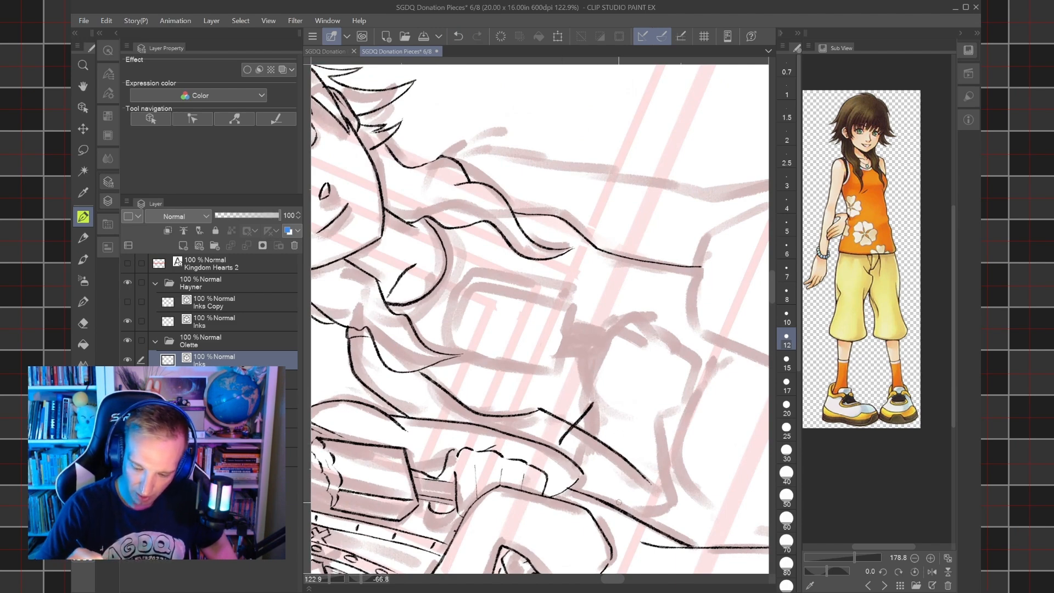
{"action": "left_click_drag", "start_coordinate": [614, 501], "coordinate": [636, 417]}
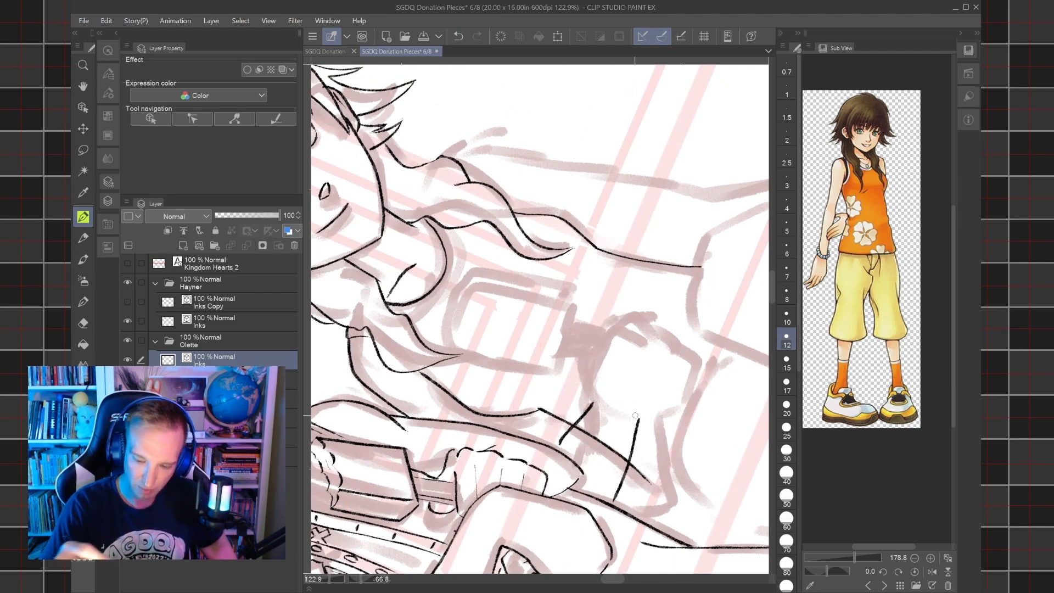
{"action": "key", "text": "ctrl+at"}
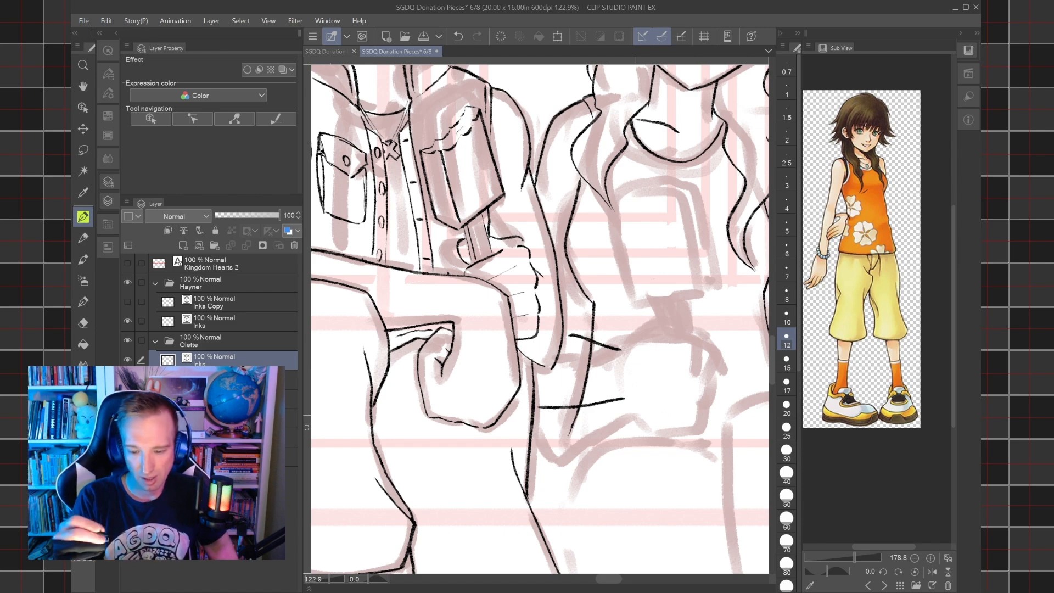
{"action": "scroll", "coordinate": [671, 363], "scroll_direction": "down", "scroll_amount": 4}
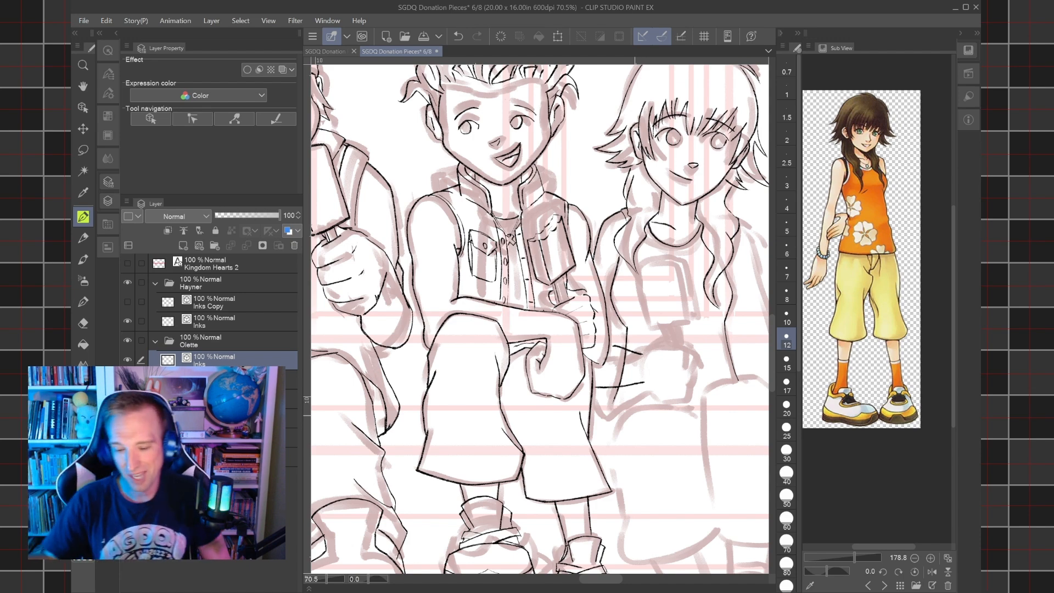
{"action": "scroll", "coordinate": [672, 380], "scroll_direction": "down", "scroll_amount": 4}
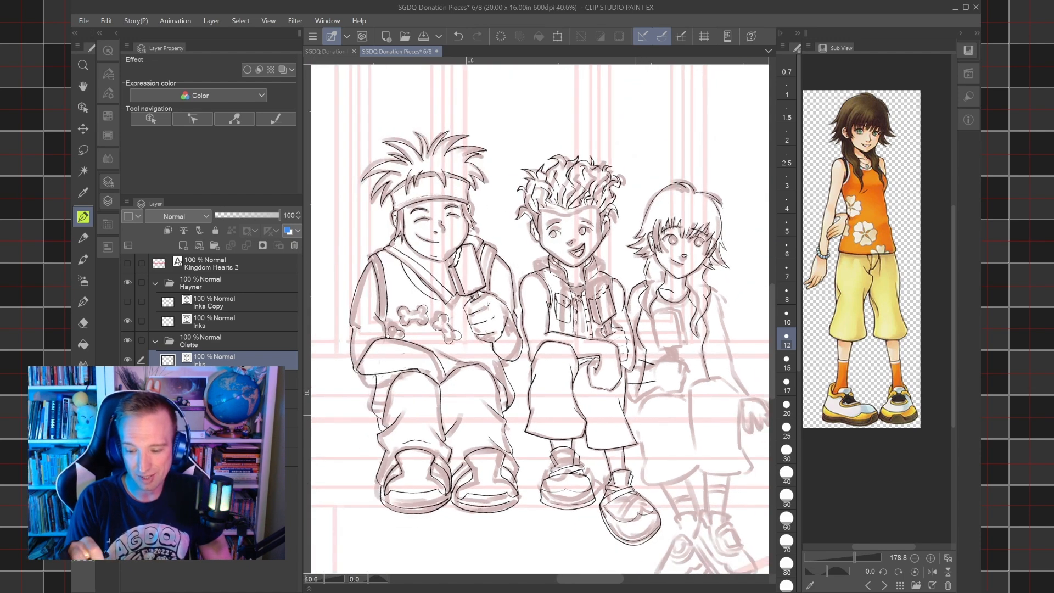
Undo the lower forearm line and redraw it as a new stroke across Olette's waist toward her sketched hand.
{"action": "key", "text": "ctrl+z"}
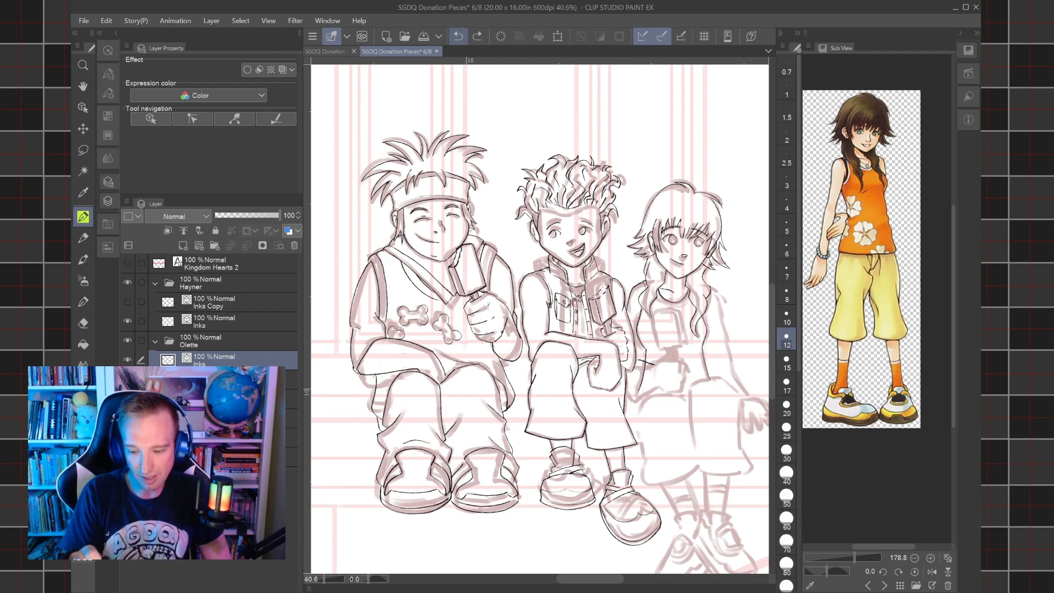
{"action": "scroll", "coordinate": [678, 379], "scroll_direction": "up", "scroll_amount": 5}
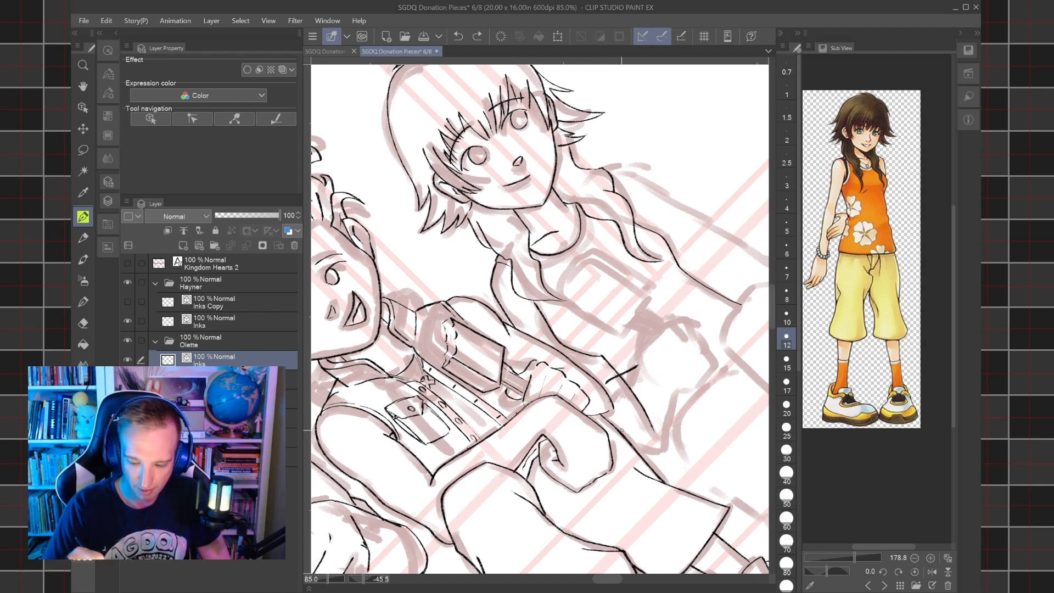
{"action": "left_click_drag", "start_coordinate": [621, 431], "coordinate": [659, 382]}
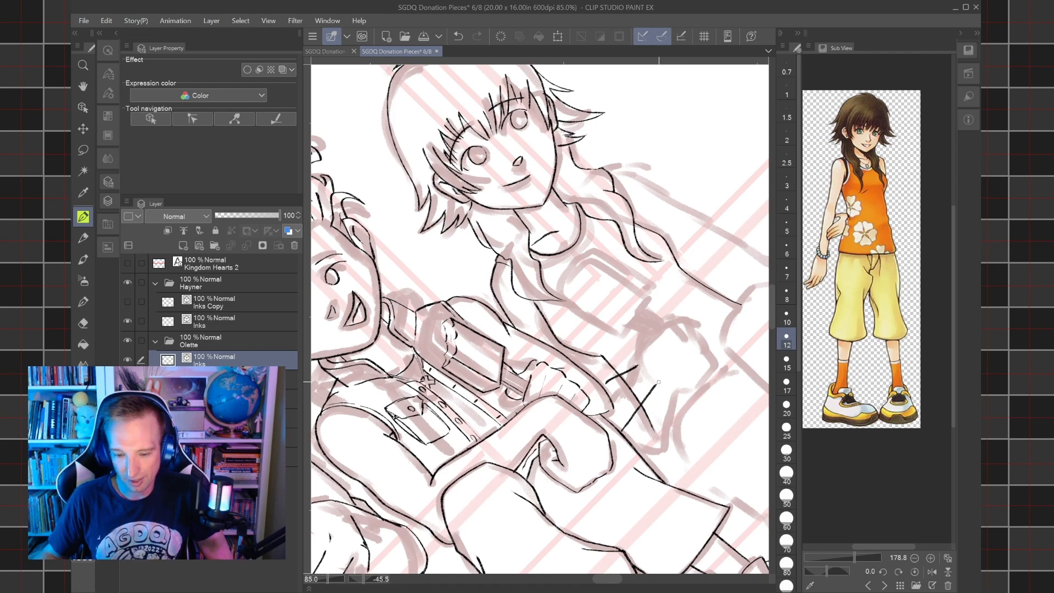
{"action": "mouse_move", "coordinate": [659, 382]}
{"action": "left_mouse_down"}
{"action": "mouse_move", "coordinate": [578, 420]}
{"action": "mouse_move", "coordinate": [579, 401]}
{"action": "mouse_move", "coordinate": [555, 406]}
{"action": "left_mouse_up"}
{"action": "key", "text": "e"}
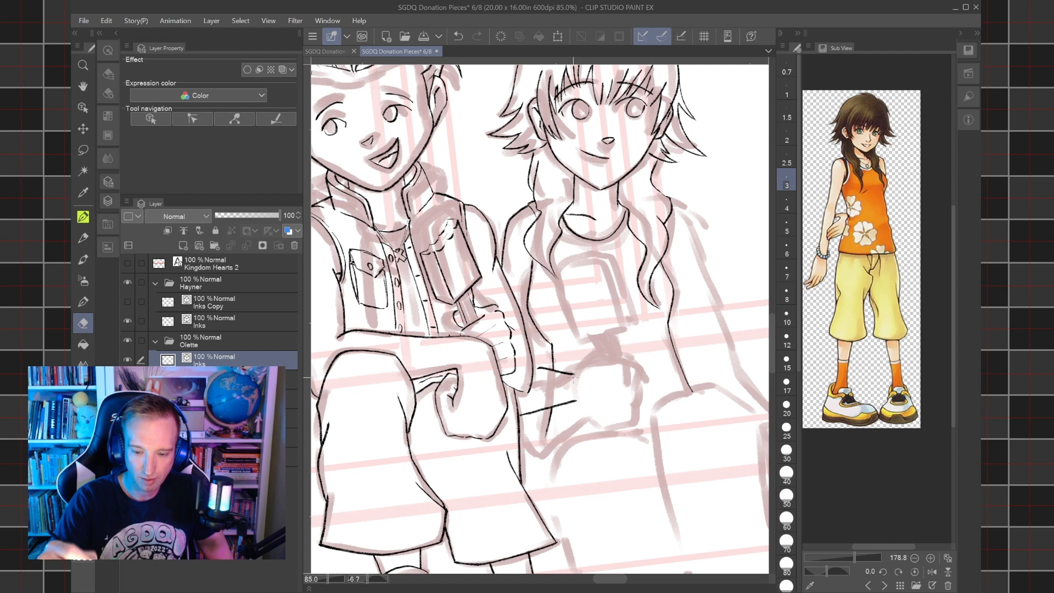
{"action": "key", "text": "p"}
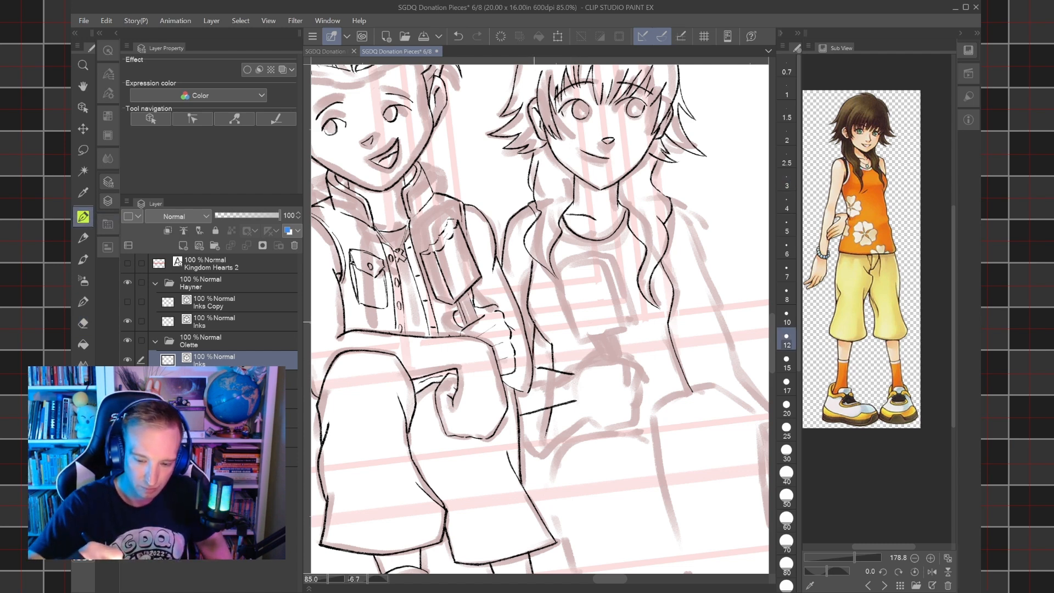
Ink Olette's straight arm away from Hayner, with its outer contour from shoulder to wrist and its inner line to the lap.
{"action": "mouse_move", "coordinate": [670, 207]}
{"action": "left_mouse_down"}
{"action": "mouse_move", "coordinate": [700, 248]}
{"action": "mouse_move", "coordinate": [731, 351]}
{"action": "mouse_move", "coordinate": [612, 291]}
{"action": "left_mouse_up"}
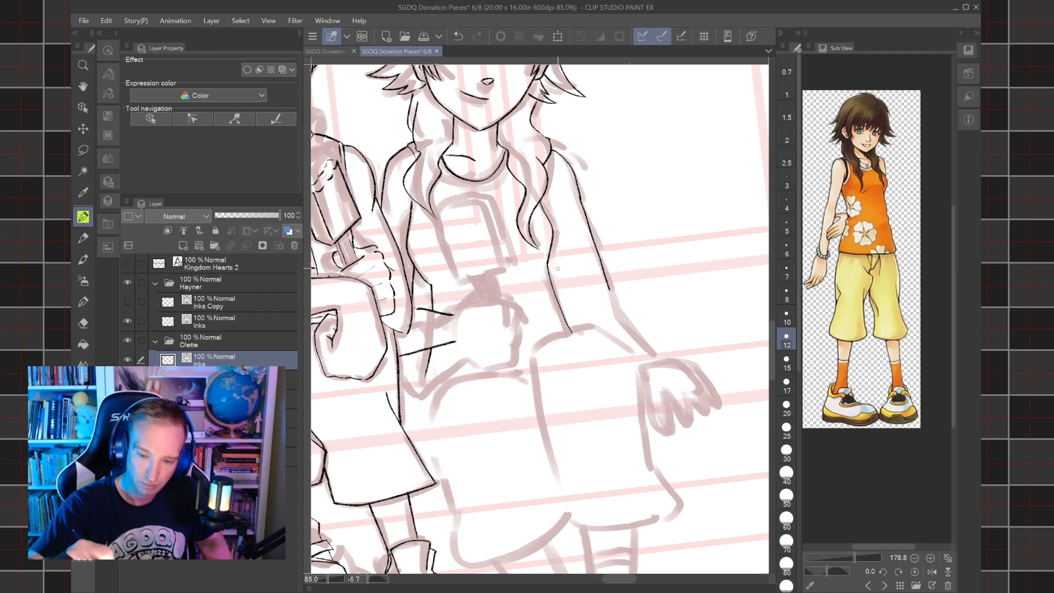
{"action": "left_click_drag", "start_coordinate": [549, 248], "coordinate": [588, 327]}
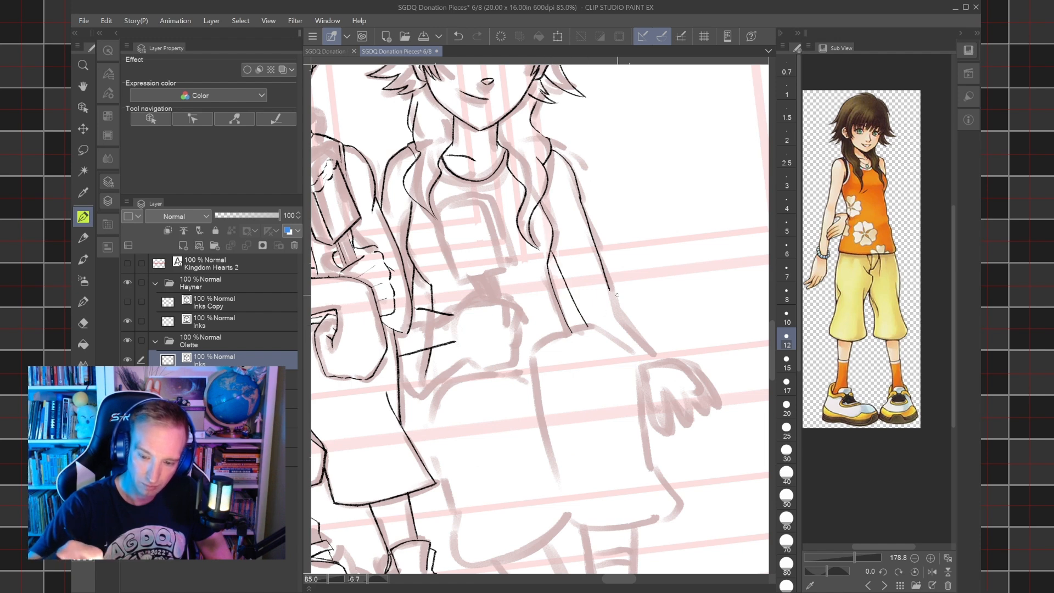
{"action": "left_click_drag", "start_coordinate": [608, 290], "coordinate": [659, 358]}
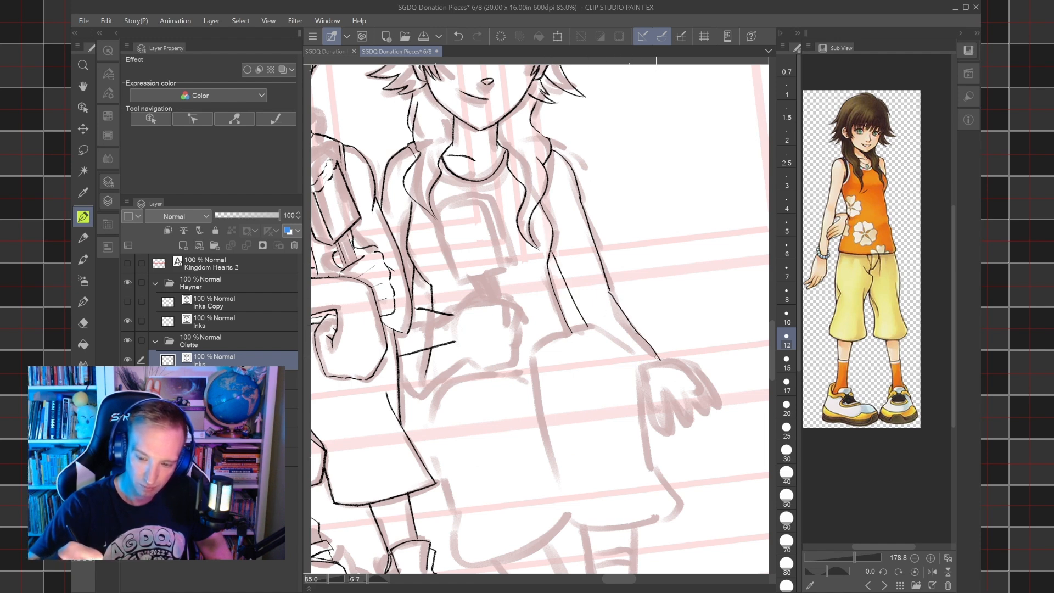
{"action": "key", "text": "ctrl+z"}
{"action": "left_click_drag", "start_coordinate": [608, 289], "coordinate": [718, 415]}
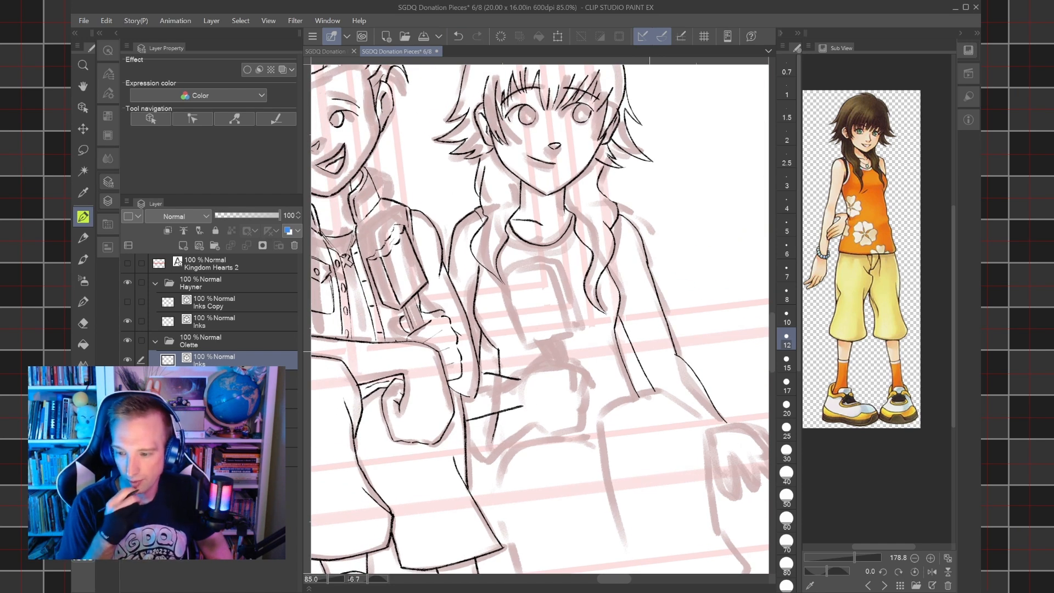
Ink Olette's necklace with a small round pendant and two cords running up to the sides of her neck.
{"action": "mouse_move", "coordinate": [539, 249]}
{"action": "left_mouse_down"}
{"action": "mouse_move", "coordinate": [590, 249]}
{"action": "mouse_move", "coordinate": [650, 351]}
{"action": "left_mouse_up"}
{"action": "mouse_move", "coordinate": [546, 215]}
{"action": "left_mouse_down"}
{"action": "mouse_move", "coordinate": [549, 228]}
{"action": "mouse_move", "coordinate": [596, 172]}
{"action": "left_mouse_up"}
{"action": "left_click_drag", "start_coordinate": [541, 214], "coordinate": [493, 171]}
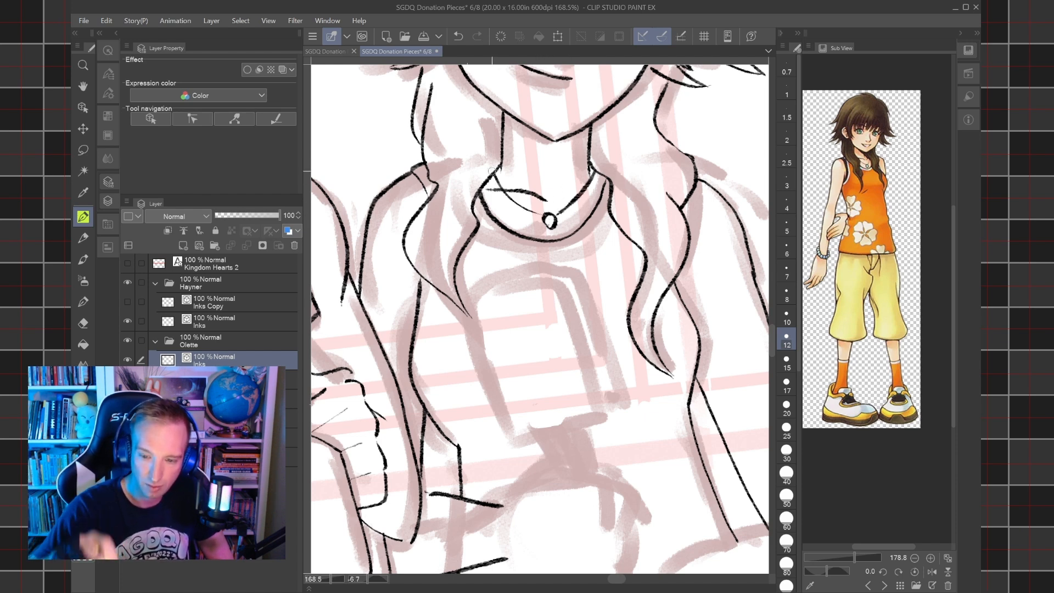
Ink the outer edge of the neckline trim on Olette's top as a thin curve below the collar, redoing strokes that miss the sketch.
{"action": "scroll", "coordinate": [493, 171], "scroll_direction": "down", "scroll_amount": 6}
{"action": "scroll", "coordinate": [492, 171], "scroll_direction": "up", "scroll_amount": 8}
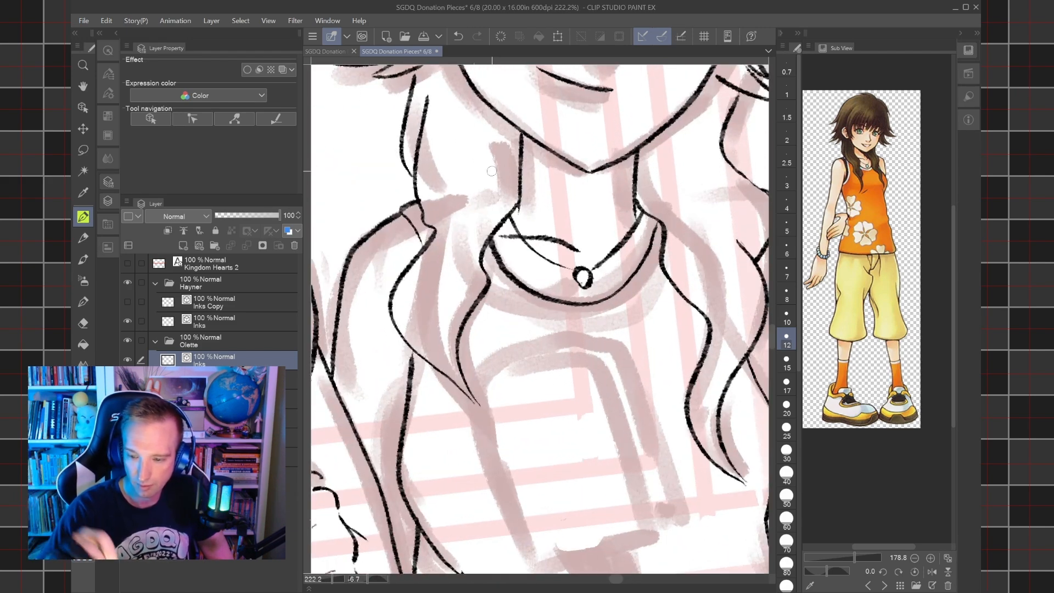
{"action": "scroll", "coordinate": [492, 171], "scroll_direction": "up", "scroll_amount": 3}
{"action": "mouse_move", "coordinate": [404, 269]}
{"action": "left_mouse_down"}
{"action": "mouse_move", "coordinate": [458, 325]}
{"action": "mouse_move", "coordinate": [523, 347]}
{"action": "mouse_move", "coordinate": [578, 346]}
{"action": "left_mouse_up"}
{"action": "left_click", "coordinate": [458, 36]}
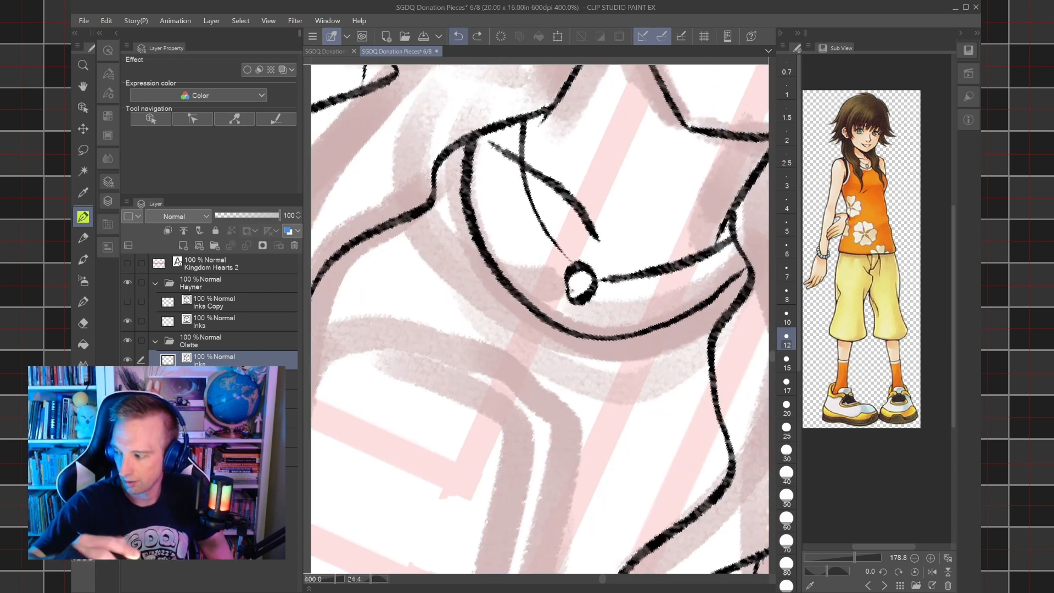
{"action": "scroll", "coordinate": [529, 330], "scroll_direction": "down", "scroll_amount": 1}
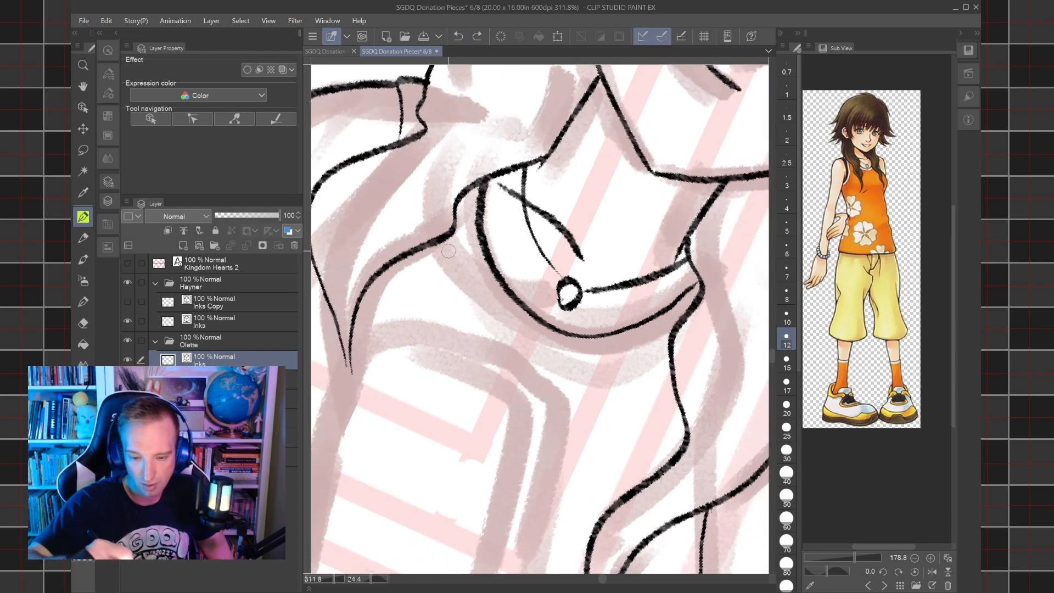
{"action": "mouse_move", "coordinate": [442, 237]}
{"action": "left_mouse_down"}
{"action": "mouse_move", "coordinate": [468, 306]}
{"action": "mouse_move", "coordinate": [511, 356]}
{"action": "left_mouse_up"}
{"action": "left_click", "coordinate": [459, 36]}
{"action": "left_click_drag", "start_coordinate": [459, 114], "coordinate": [519, 95]}
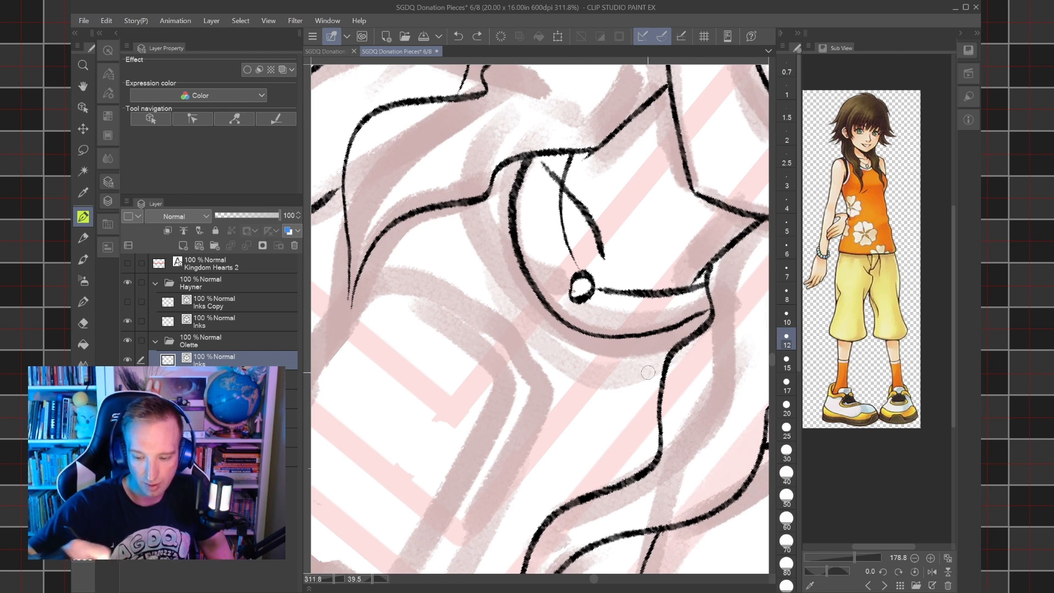
{"action": "mouse_move", "coordinate": [662, 375]}
{"action": "left_mouse_down"}
{"action": "mouse_move", "coordinate": [571, 369]}
{"action": "mouse_move", "coordinate": [524, 349]}
{"action": "mouse_move", "coordinate": [475, 271]}
{"action": "mouse_move", "coordinate": [473, 213]}
{"action": "mouse_move", "coordinate": [480, 265]}
{"action": "mouse_move", "coordinate": [531, 343]}
{"action": "mouse_move", "coordinate": [573, 366]}
{"action": "mouse_move", "coordinate": [648, 372]}
{"action": "left_mouse_up"}
{"action": "left_click", "coordinate": [459, 36]}
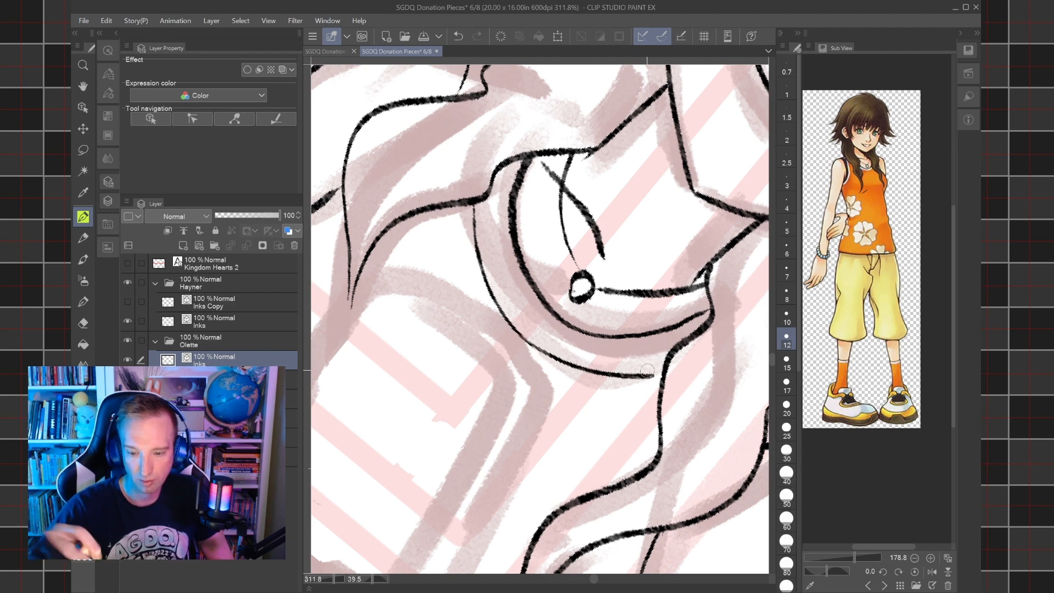
Hide the sketch to examine the inks of all three seated characters on their own, and show it again.
{"action": "scroll", "coordinate": [648, 370], "scroll_direction": "down", "scroll_amount": 5}
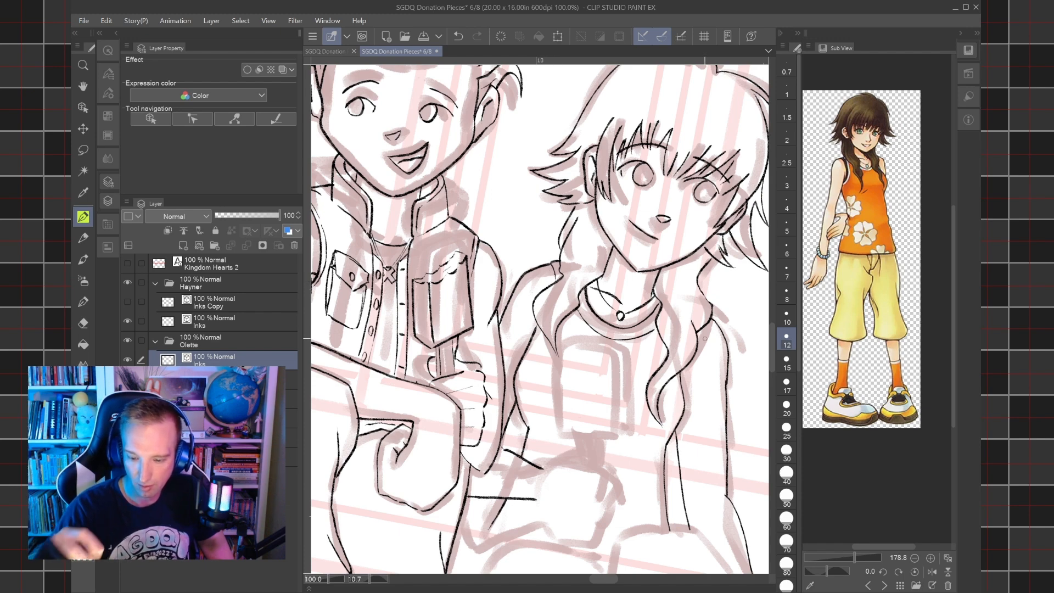
{"action": "scroll", "coordinate": [705, 339], "scroll_direction": "down", "scroll_amount": 3}
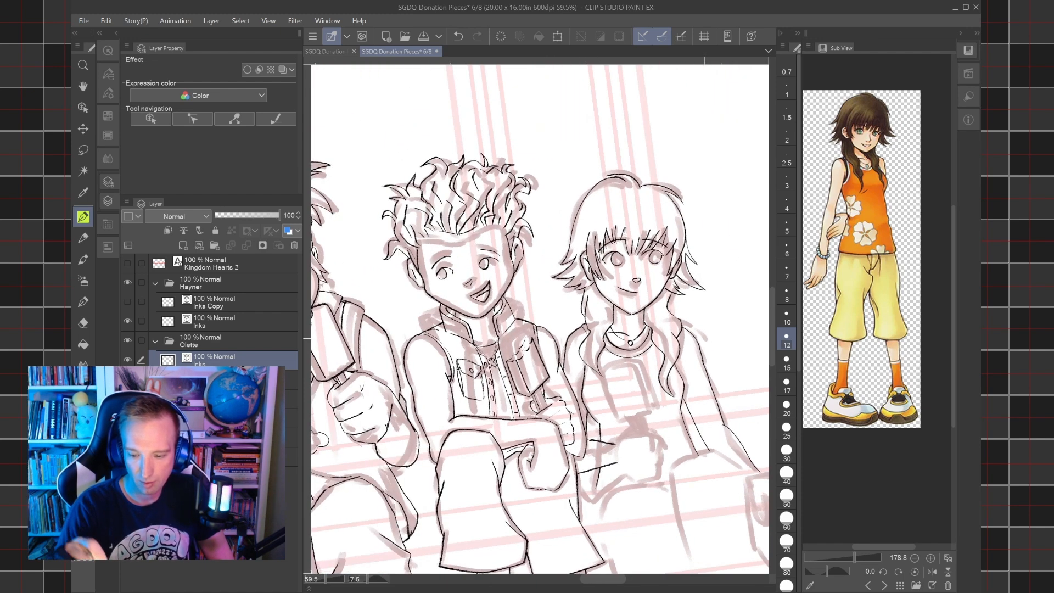
{"action": "scroll", "coordinate": [540, 319], "scroll_direction": "down", "scroll_amount": 4}
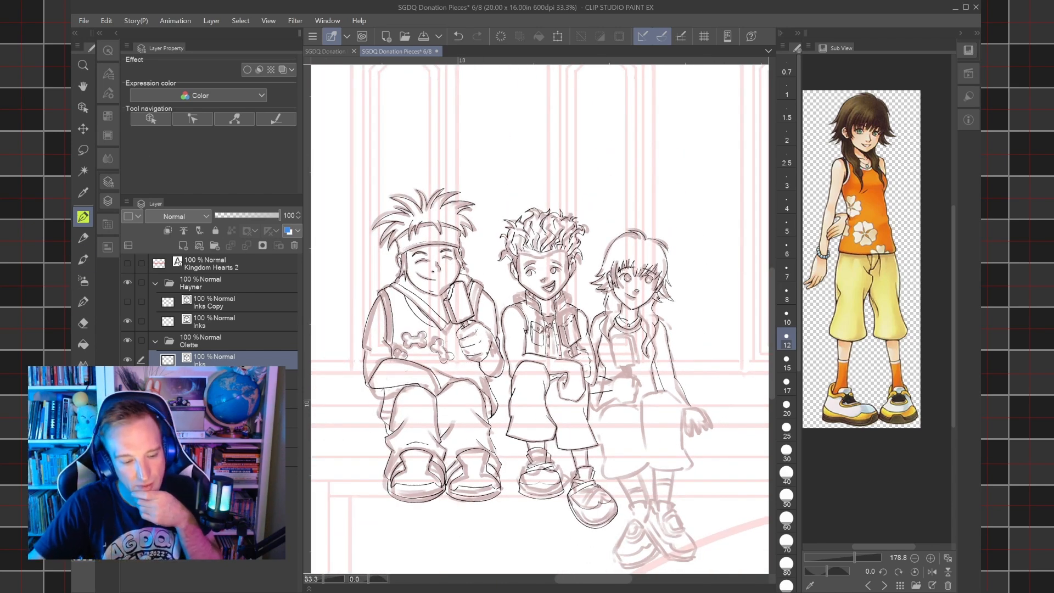
{"action": "left_click", "coordinate": [127, 438]}
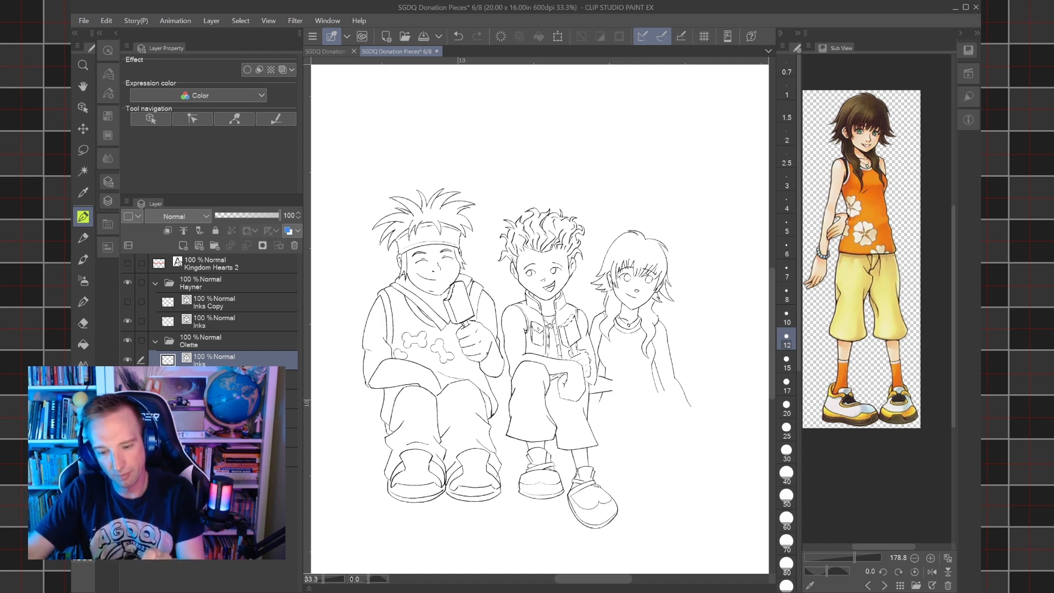
{"action": "scroll", "coordinate": [525, 341], "scroll_direction": "down", "scroll_amount": 5}
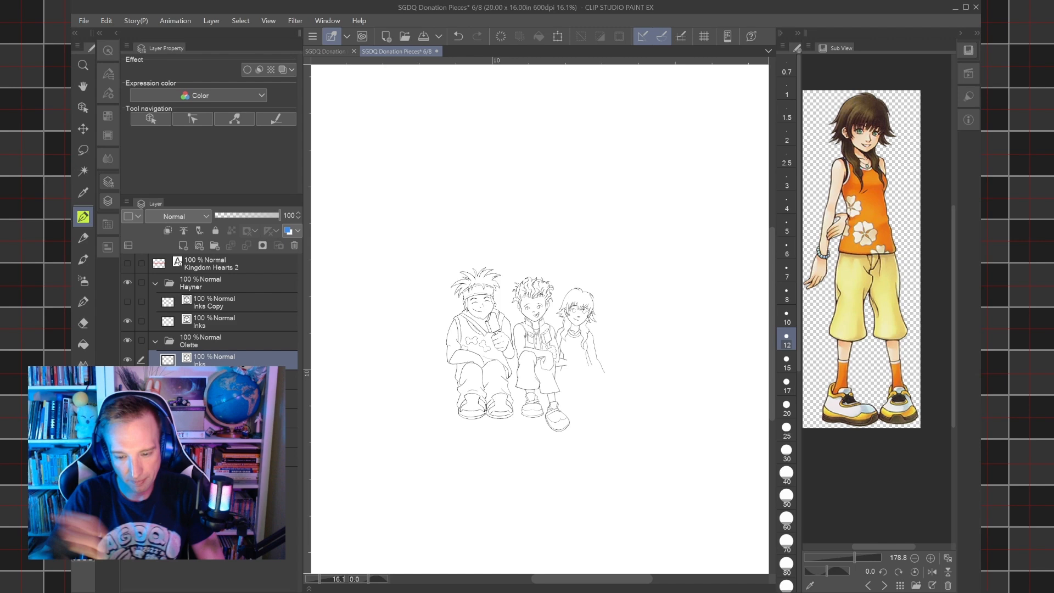
{"action": "scroll", "coordinate": [568, 360], "scroll_direction": "up", "scroll_amount": 5}
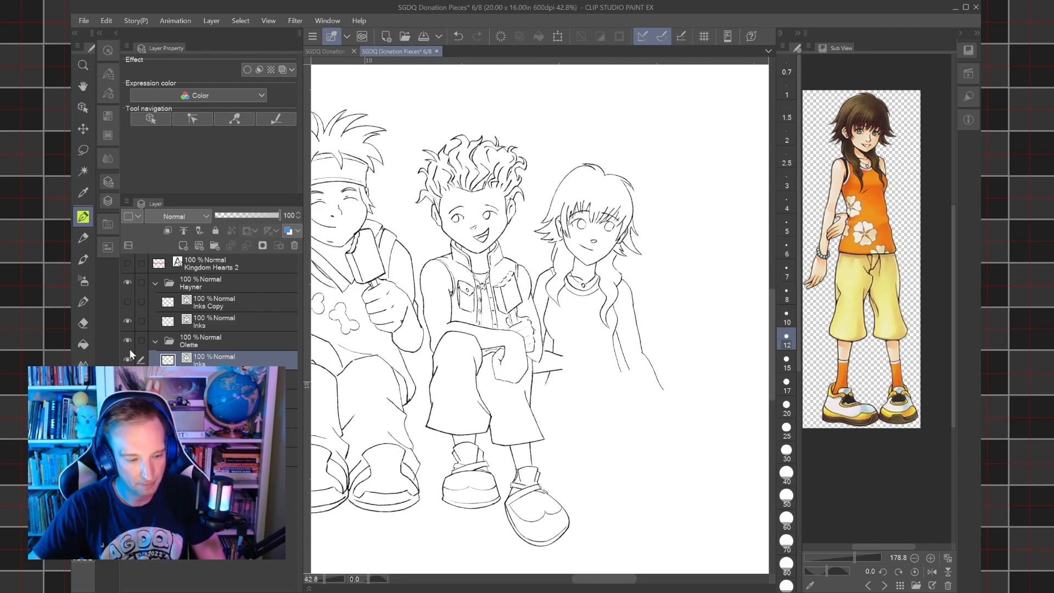
{"action": "left_click", "coordinate": [127, 437]}
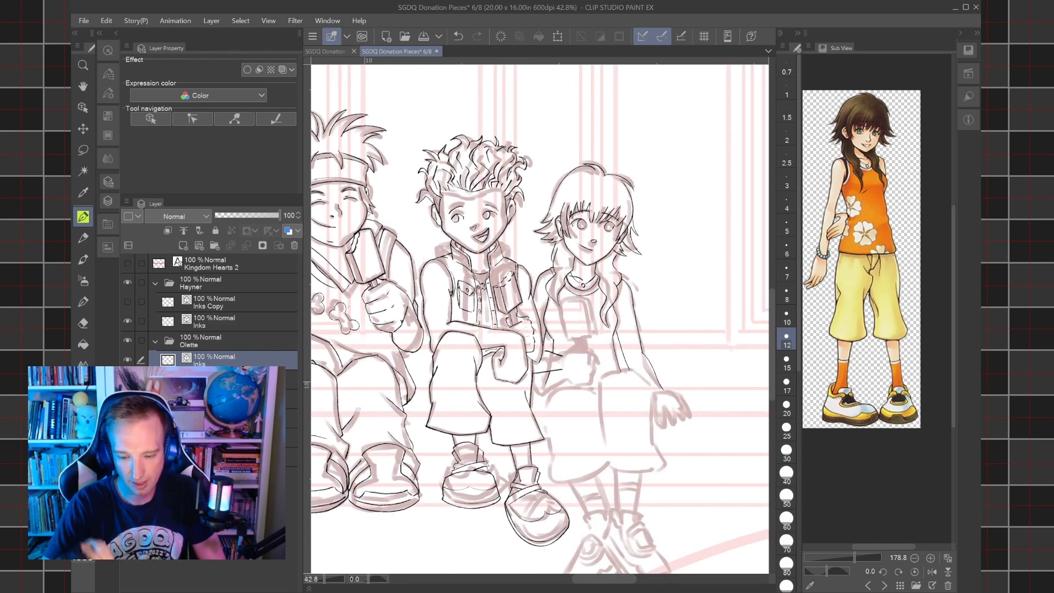
Lasso the two lines of Olette's forearm across her waist and transform them, rotating and shifting them upward toward Hayner.
{"action": "left_click_drag", "start_coordinate": [540, 335], "coordinate": [568, 305]}
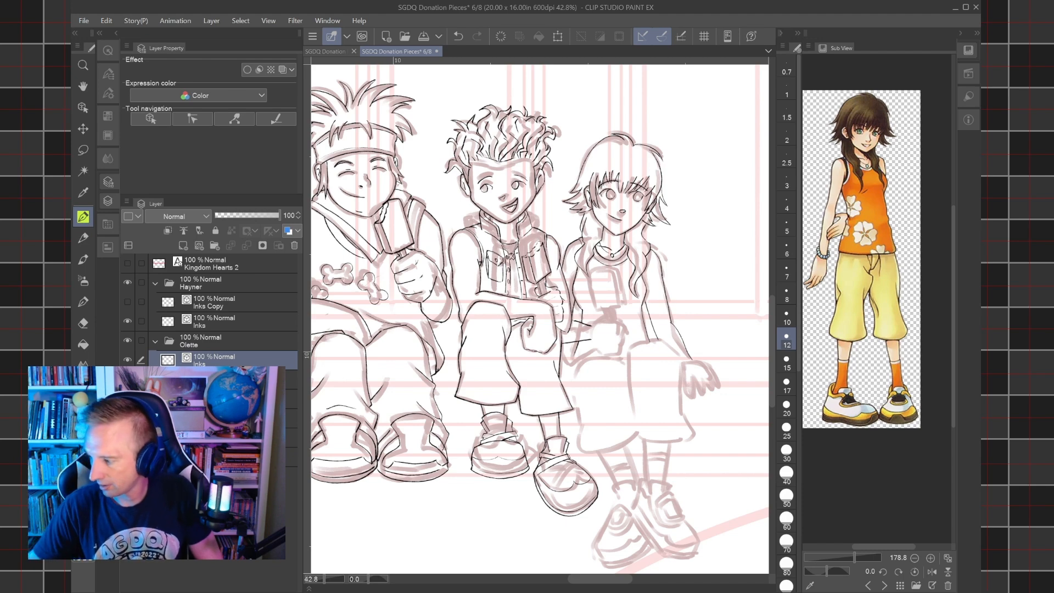
{"action": "mouse_move", "coordinate": [604, 307]}
{"action": "left_mouse_down"}
{"action": "mouse_move", "coordinate": [622, 337]}
{"action": "mouse_move", "coordinate": [599, 333]}
{"action": "left_mouse_up"}
{"action": "scroll", "coordinate": [689, 406], "scroll_direction": "up", "scroll_amount": 4}
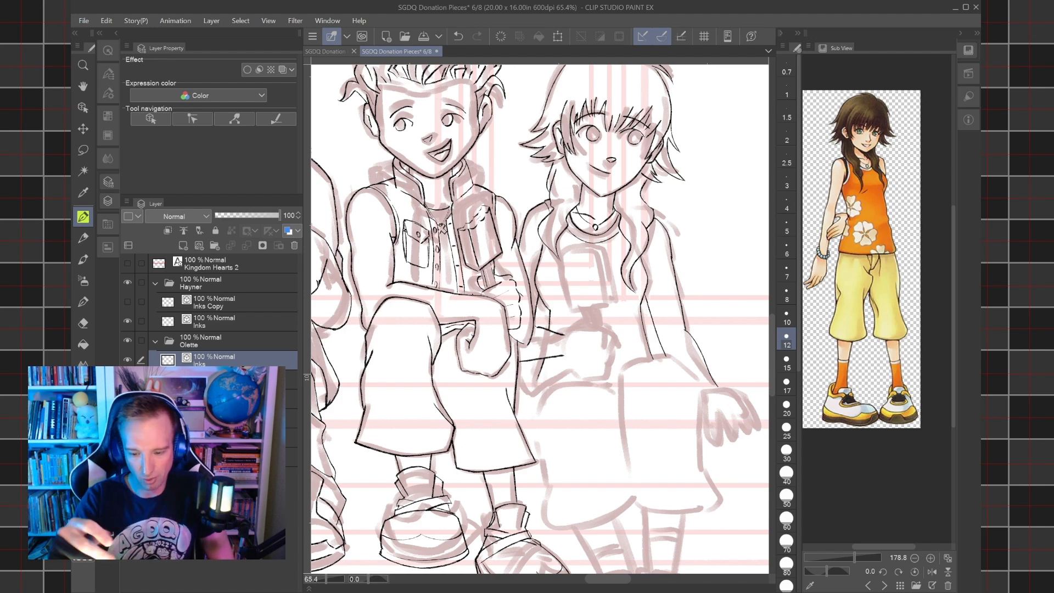
{"action": "left_click_drag", "start_coordinate": [576, 335], "coordinate": [604, 342]}
{"action": "scroll", "coordinate": [604, 343], "scroll_direction": "up", "scroll_amount": 4}
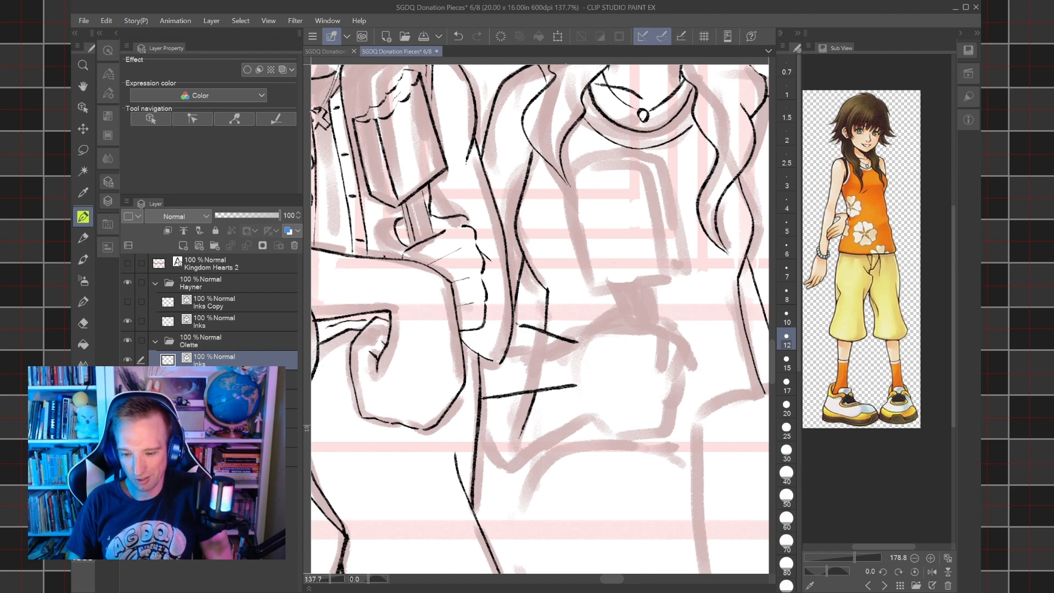
{"action": "scroll", "coordinate": [585, 355], "scroll_direction": "up", "scroll_amount": 2}
{"action": "left_click_drag", "start_coordinate": [584, 355], "coordinate": [563, 384]}
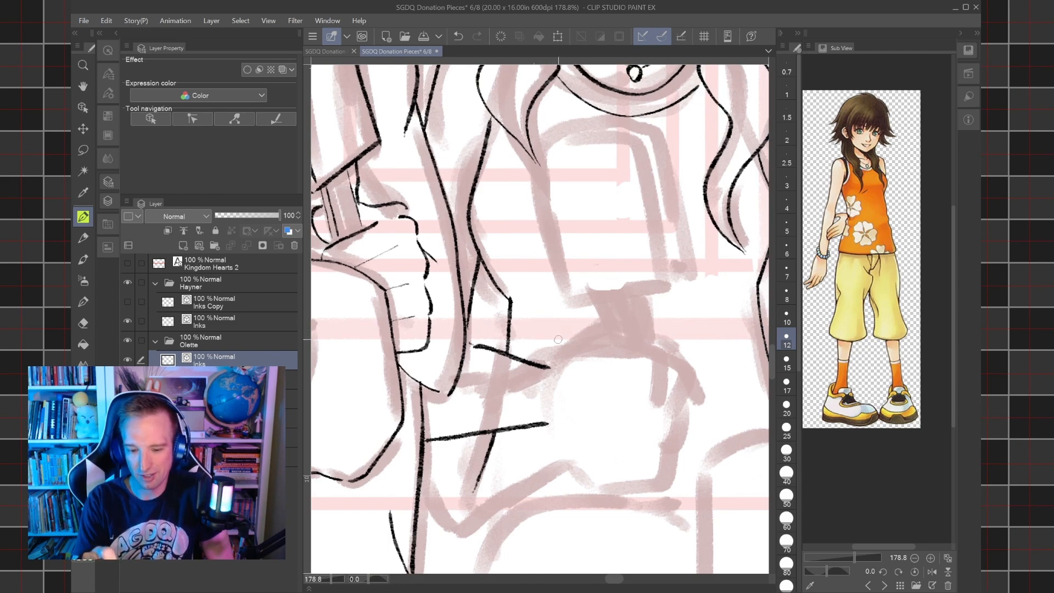
{"action": "scroll", "coordinate": [558, 339], "scroll_direction": "down", "scroll_amount": 5}
{"action": "left_click_drag", "start_coordinate": [559, 339], "coordinate": [579, 364]}
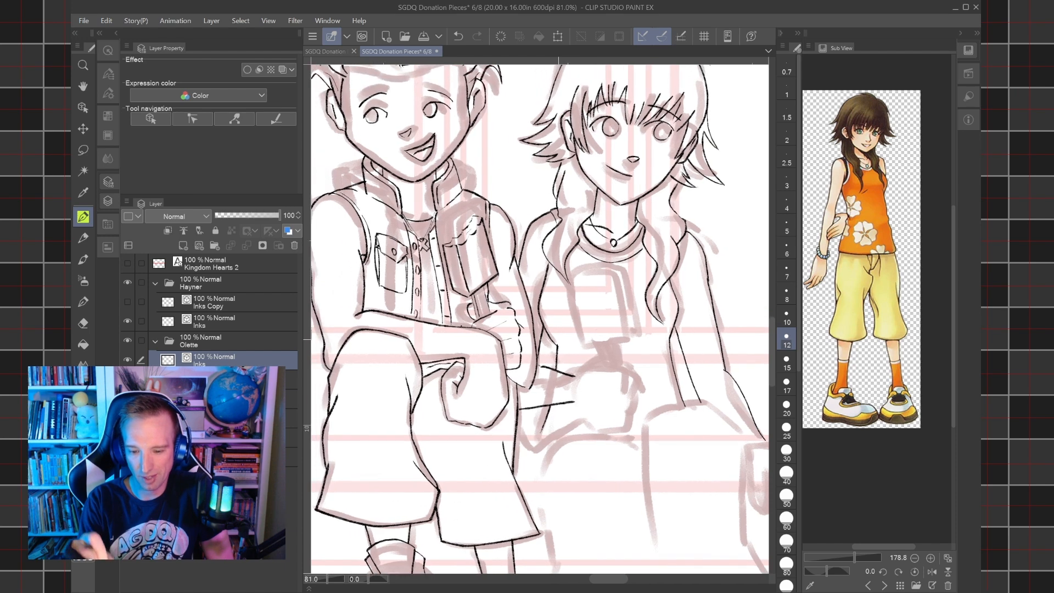
{"action": "left_click", "coordinate": [88, 151]}
{"action": "mouse_move", "coordinate": [531, 428]}
{"action": "left_mouse_down"}
{"action": "mouse_move", "coordinate": [504, 420]}
{"action": "mouse_move", "coordinate": [515, 361]}
{"action": "mouse_move", "coordinate": [542, 354]}
{"action": "mouse_move", "coordinate": [587, 373]}
{"action": "mouse_move", "coordinate": [574, 407]}
{"action": "mouse_move", "coordinate": [553, 403]}
{"action": "mouse_move", "coordinate": [530, 427]}
{"action": "left_mouse_up"}
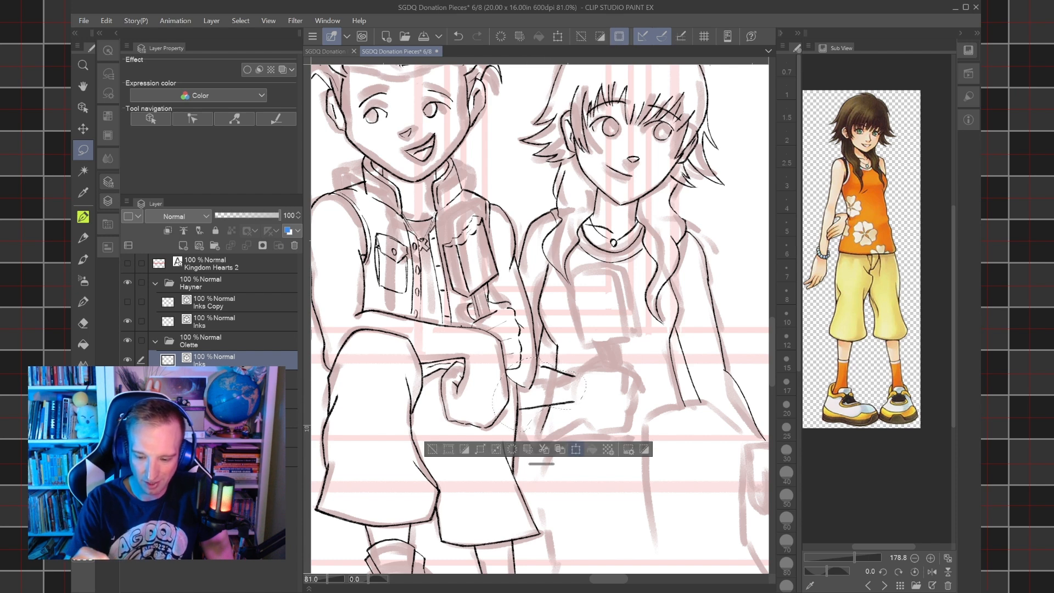
{"action": "left_click", "coordinate": [576, 449]}
{"action": "mouse_move", "coordinate": [574, 344]}
{"action": "left_mouse_down"}
{"action": "mouse_move", "coordinate": [580, 358]}
{"action": "mouse_move", "coordinate": [567, 350]}
{"action": "left_mouse_up"}
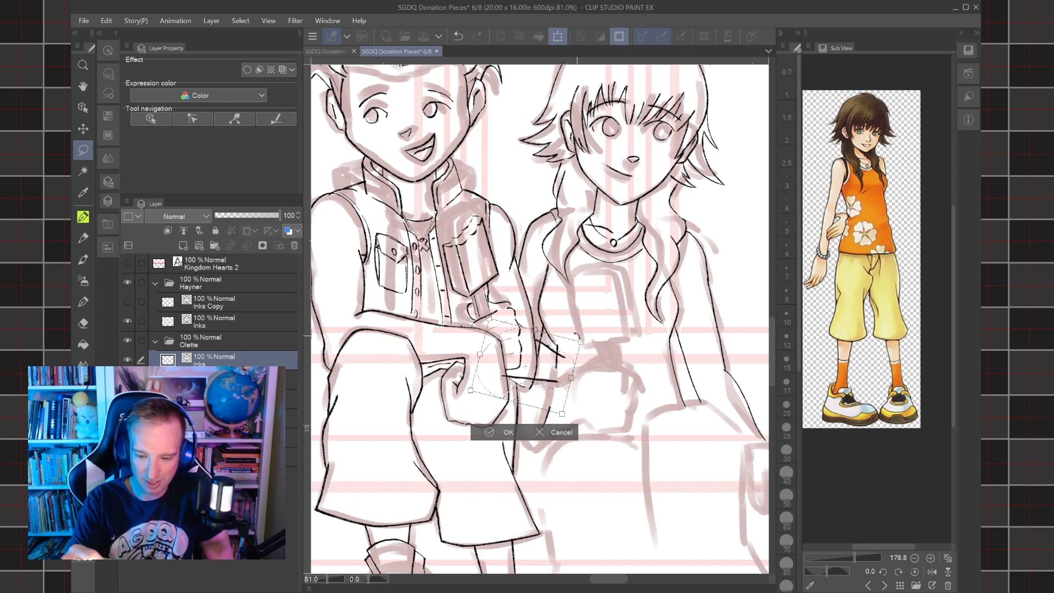
{"action": "left_click_drag", "start_coordinate": [571, 367], "coordinate": [572, 381]}
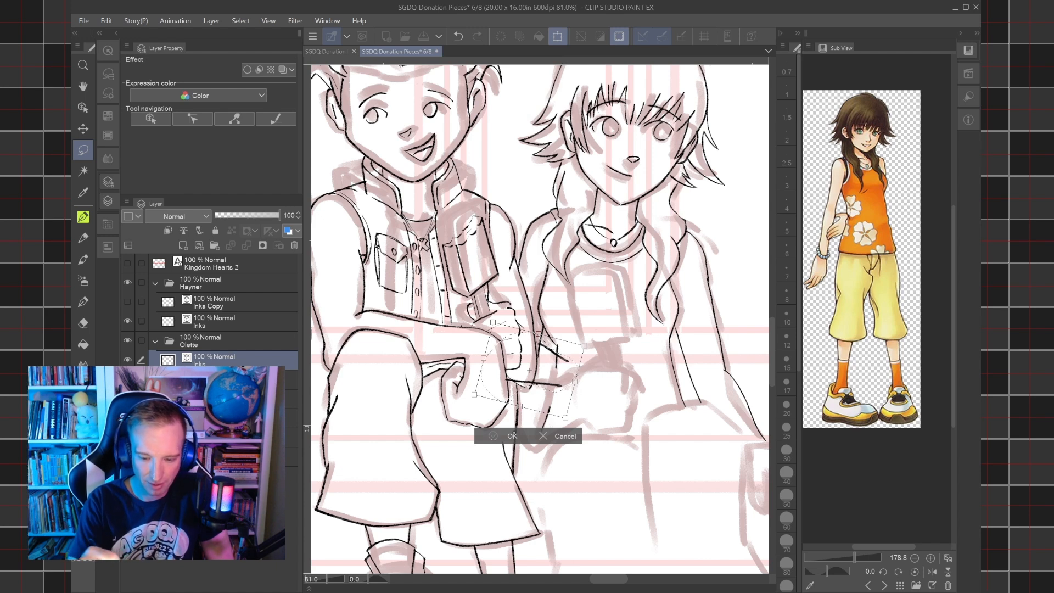
{"action": "left_click", "coordinate": [512, 435]}
{"action": "left_click", "coordinate": [422, 420]}
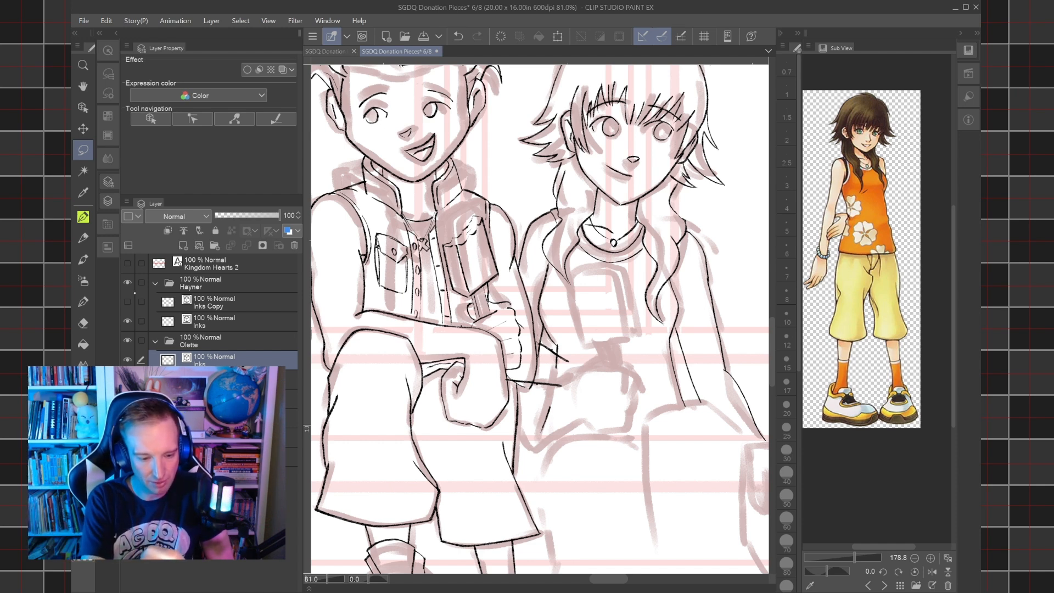
With the Hayner folder hidden, ink the outer contour of Olette's bent arm down to the elbow and erase the forearm line's overshoot there.
{"action": "left_click", "coordinate": [127, 282]}
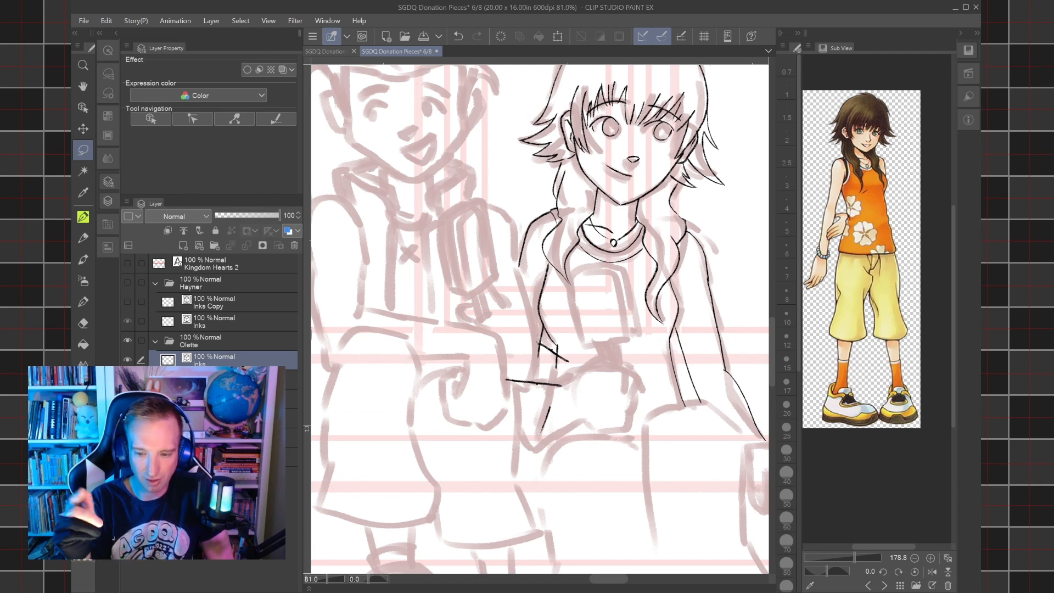
{"action": "key", "text": "p"}
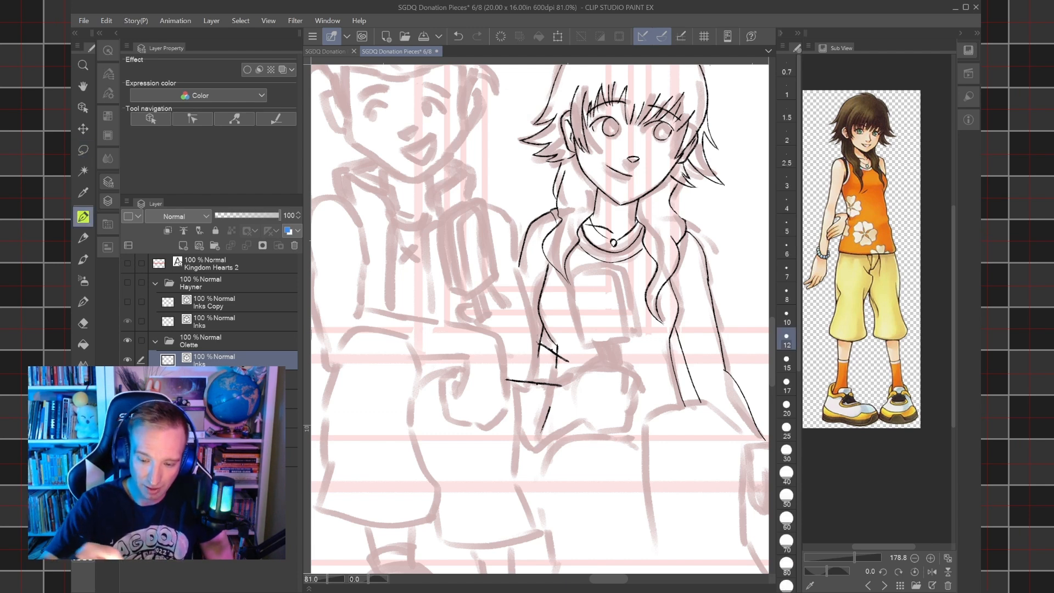
{"action": "mouse_move", "coordinate": [502, 376]}
{"action": "left_mouse_down"}
{"action": "mouse_move", "coordinate": [497, 329]}
{"action": "mouse_move", "coordinate": [522, 256]}
{"action": "left_mouse_up"}
{"action": "left_click", "coordinate": [458, 36]}
{"action": "scroll", "coordinate": [520, 297], "scroll_direction": "up", "scroll_amount": 5}
{"action": "mouse_move", "coordinate": [493, 470]}
{"action": "left_mouse_down"}
{"action": "mouse_move", "coordinate": [474, 458]}
{"action": "mouse_move", "coordinate": [469, 415]}
{"action": "mouse_move", "coordinate": [508, 323]}
{"action": "mouse_move", "coordinate": [510, 235]}
{"action": "mouse_move", "coordinate": [515, 268]}
{"action": "mouse_move", "coordinate": [487, 412]}
{"action": "mouse_move", "coordinate": [502, 471]}
{"action": "left_mouse_up"}
{"action": "left_click", "coordinate": [464, 36]}
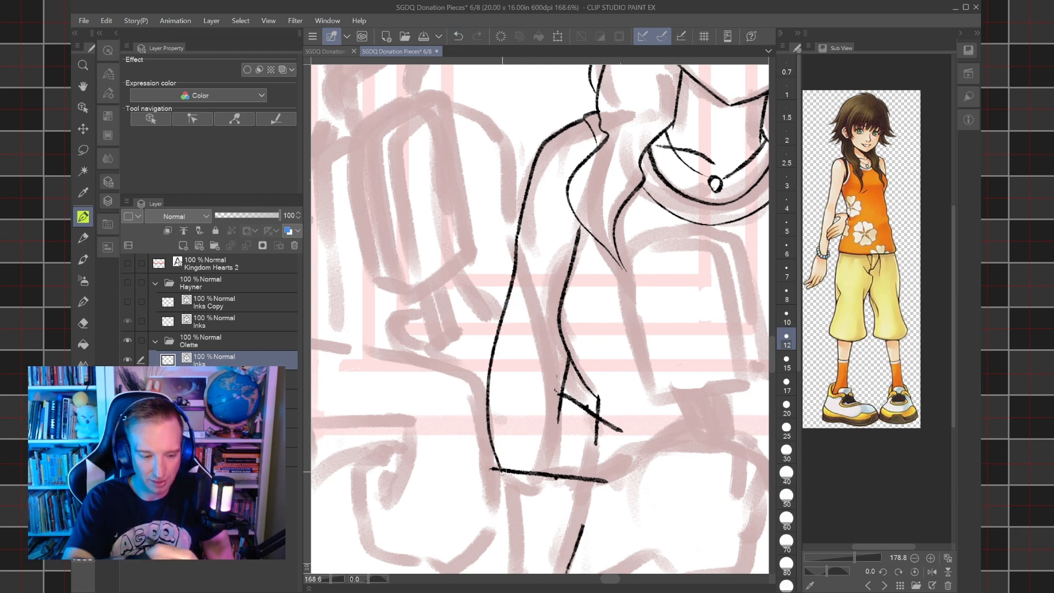
{"action": "key", "text": "e"}
{"action": "left_click_drag", "start_coordinate": [491, 470], "coordinate": [500, 470]}
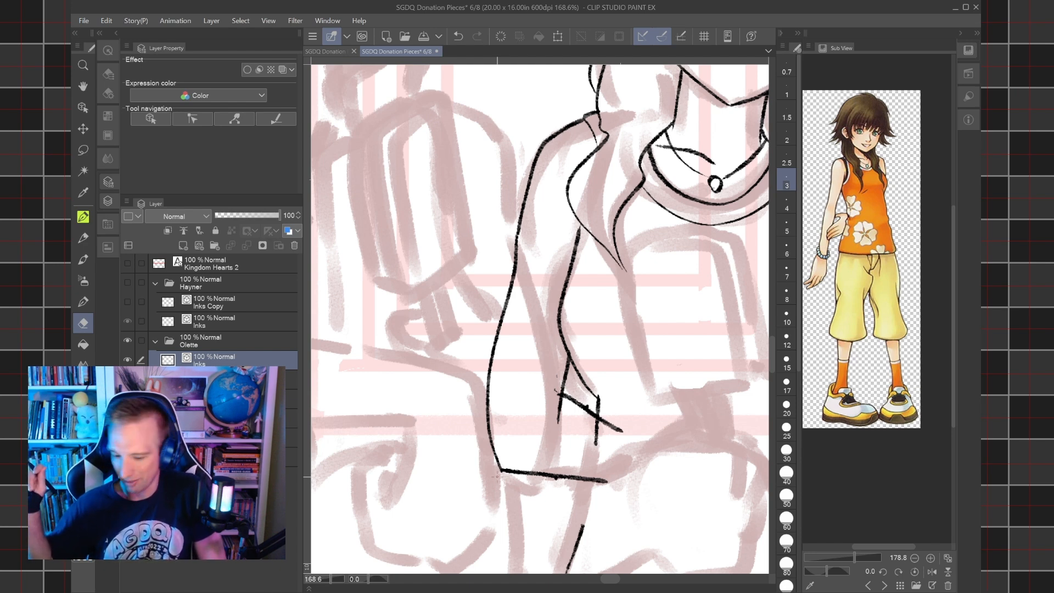
Ink a curved crease at Olette's inner elbow extending the upper forearm line, and erase the torso and arm lines crossing the forearm.
{"action": "key", "text": "p"}
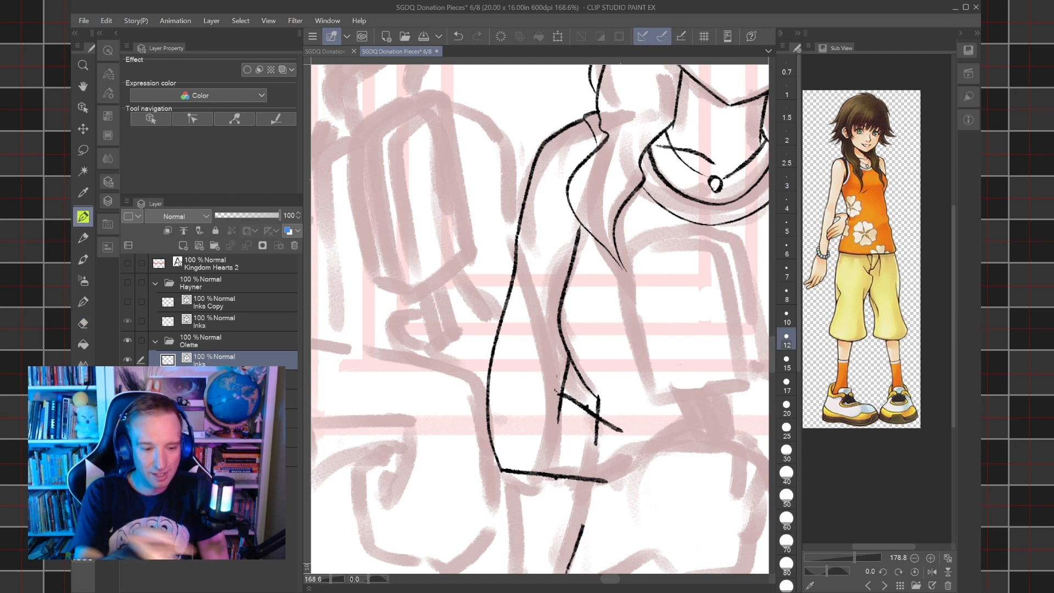
{"action": "scroll", "coordinate": [540, 318], "scroll_direction": "up", "scroll_amount": 3}
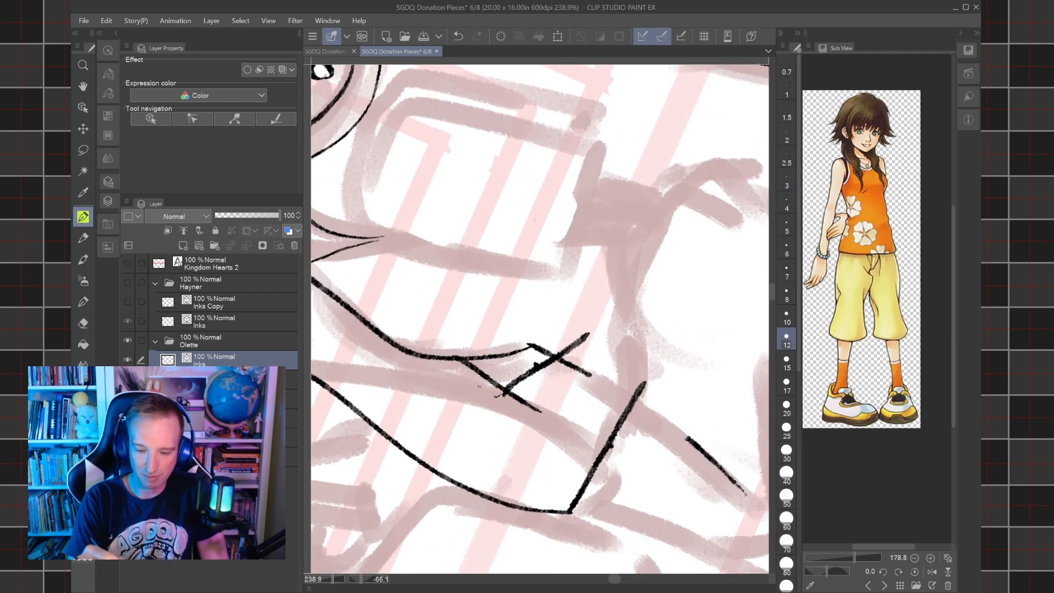
{"action": "mouse_move", "coordinate": [495, 429]}
{"action": "left_mouse_down"}
{"action": "mouse_move", "coordinate": [500, 405]}
{"action": "mouse_move", "coordinate": [532, 369]}
{"action": "mouse_move", "coordinate": [576, 343]}
{"action": "left_mouse_up"}
{"action": "key", "text": "e"}
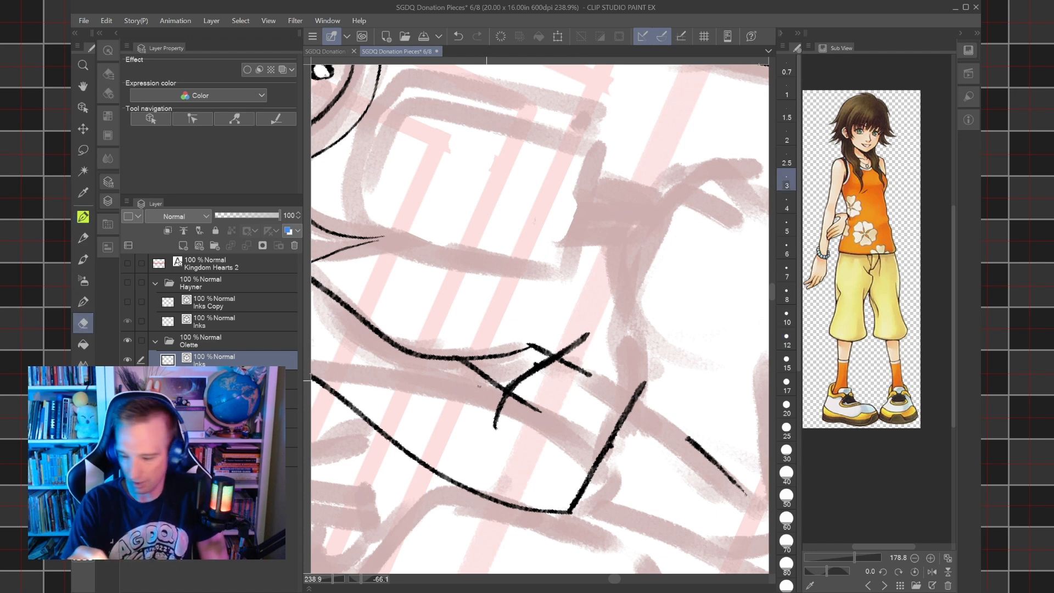
{"action": "mouse_move", "coordinate": [510, 392]}
{"action": "left_mouse_down"}
{"action": "mouse_move", "coordinate": [590, 378]}
{"action": "mouse_move", "coordinate": [535, 359]}
{"action": "left_mouse_up"}
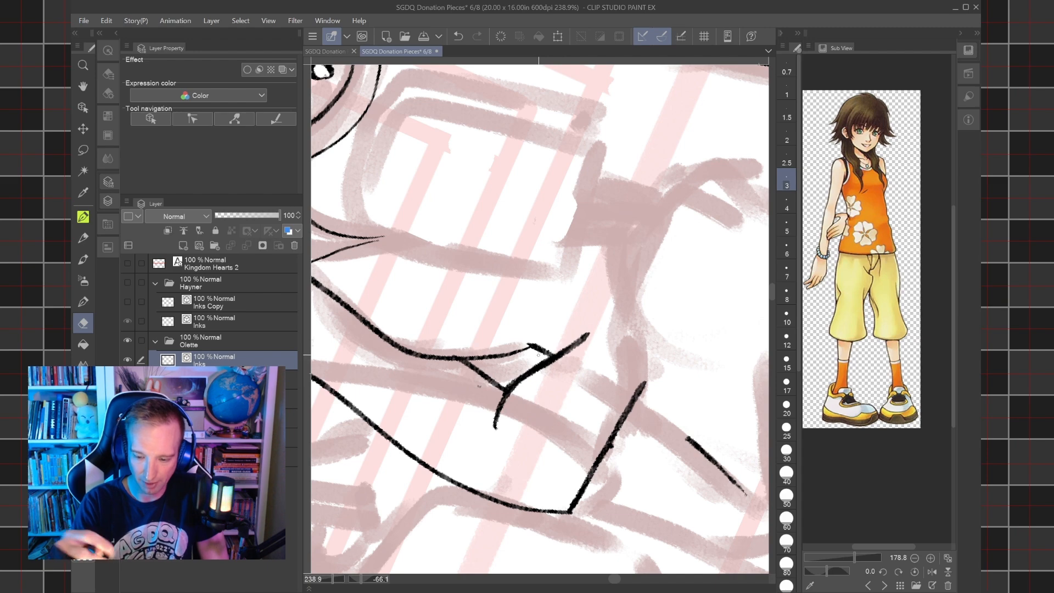
Erase the leftover side line of Olette's top below her forearm and redraw it from the lap up to the forearm.
{"action": "scroll", "coordinate": [538, 354], "scroll_direction": "down", "scroll_amount": 5}
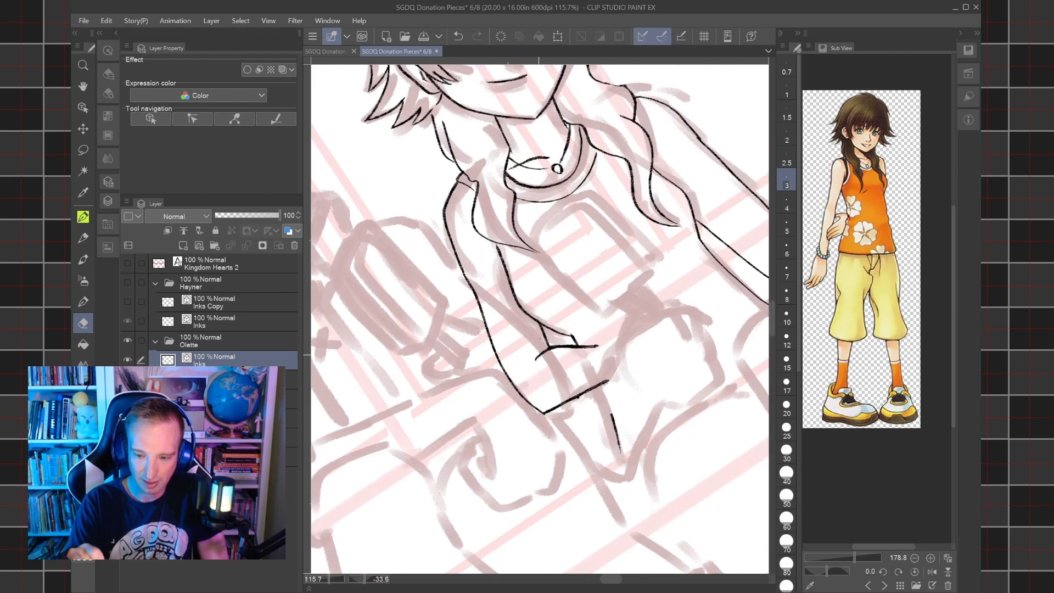
{"action": "scroll", "coordinate": [642, 308], "scroll_direction": "down", "scroll_amount": 3}
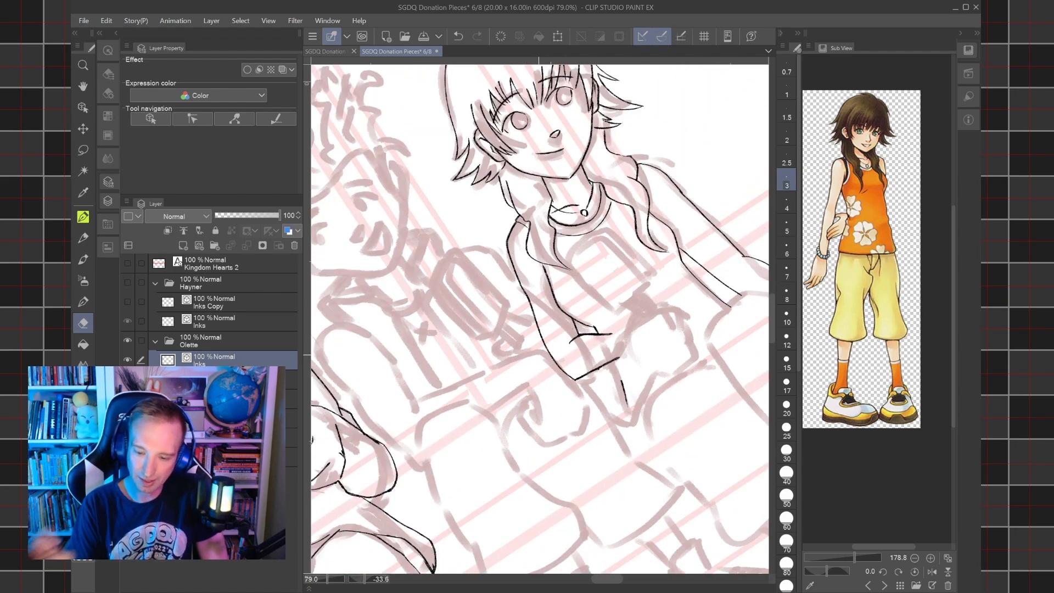
{"action": "mouse_move", "coordinate": [624, 406]}
{"action": "left_mouse_down"}
{"action": "mouse_move", "coordinate": [628, 386]}
{"action": "mouse_move", "coordinate": [588, 416]}
{"action": "left_mouse_up"}
{"action": "key", "text": "p"}
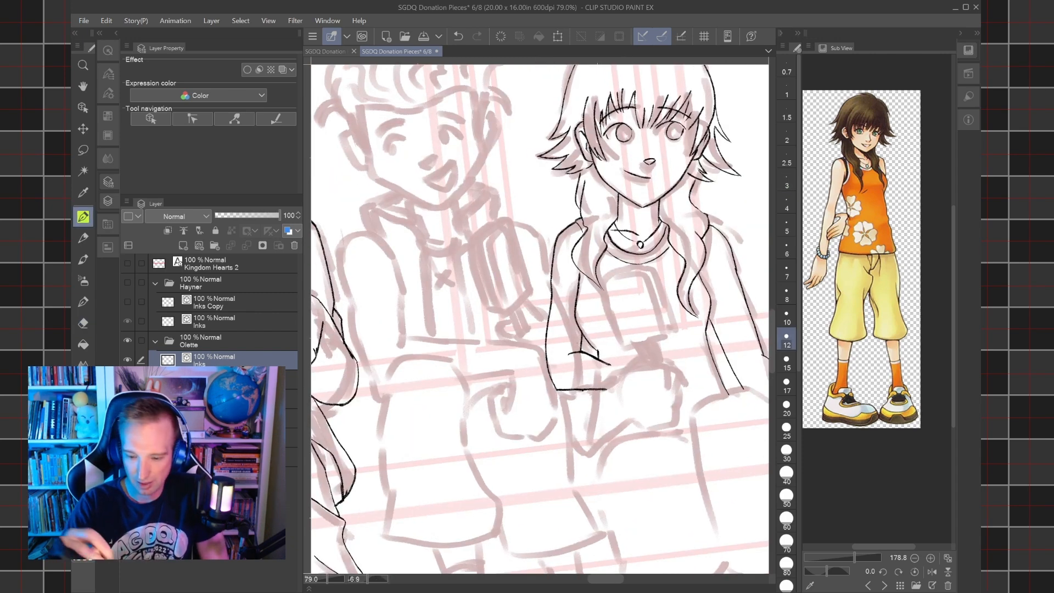
{"action": "scroll", "coordinate": [609, 367], "scroll_direction": "up", "scroll_amount": 5}
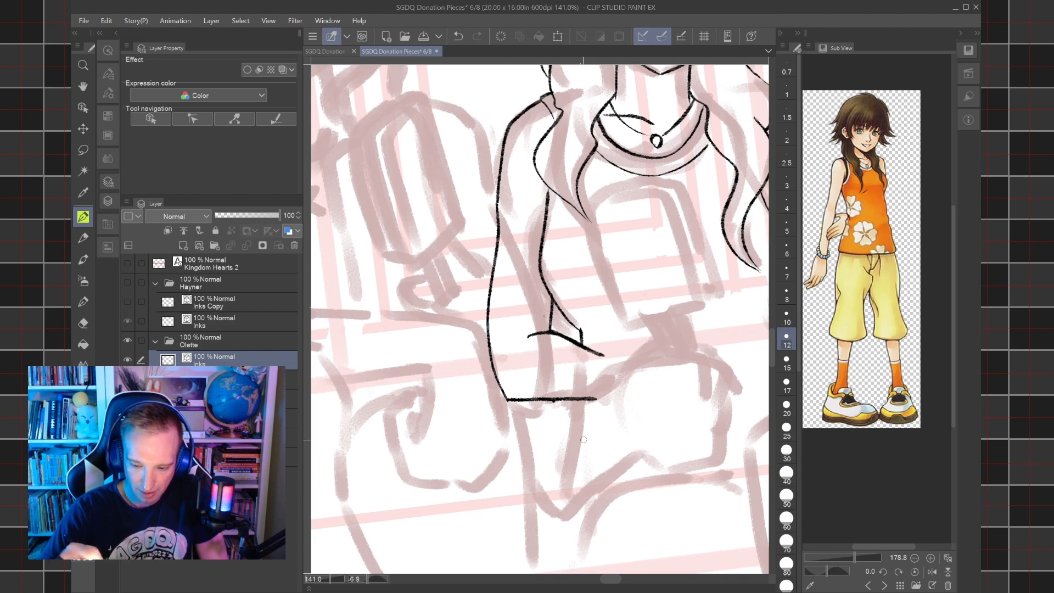
{"action": "mouse_move", "coordinate": [579, 508]}
{"action": "left_mouse_down"}
{"action": "mouse_move", "coordinate": [569, 495]}
{"action": "mouse_move", "coordinate": [580, 392]}
{"action": "left_mouse_up"}
{"action": "scroll", "coordinate": [580, 393], "scroll_direction": "down", "scroll_amount": 4}
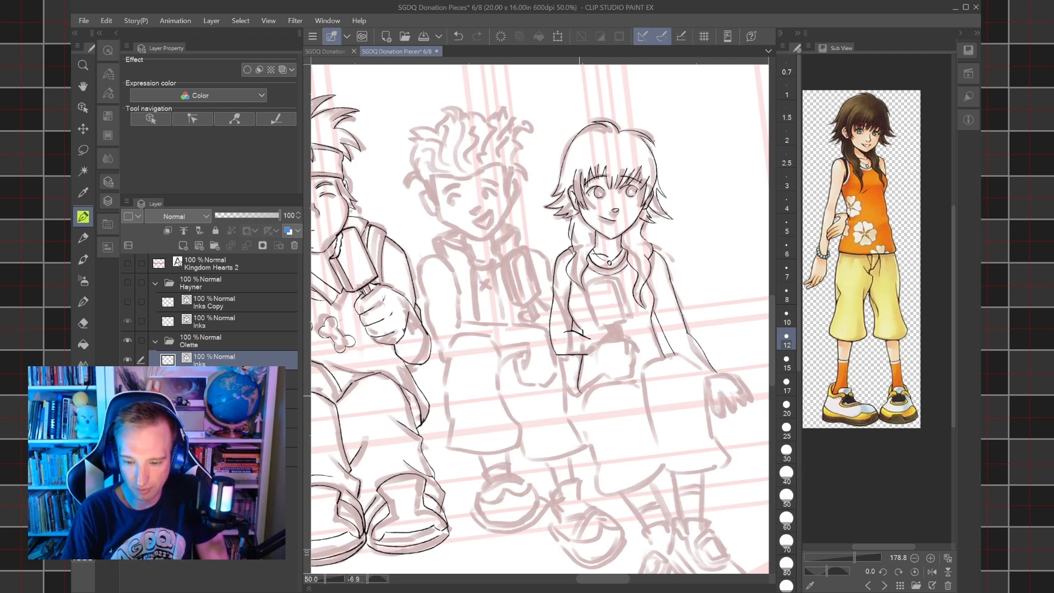
{"action": "left_click_drag", "start_coordinate": [580, 392], "coordinate": [550, 467]}
{"action": "scroll", "coordinate": [582, 247], "scroll_direction": "up", "scroll_amount": 3}
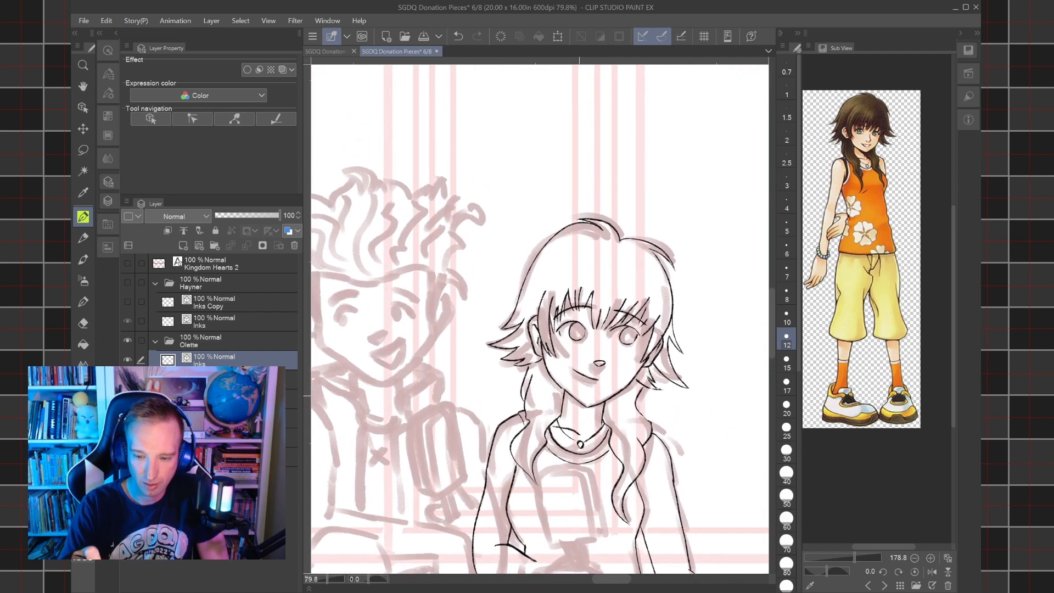
{"action": "key", "text": "m"}
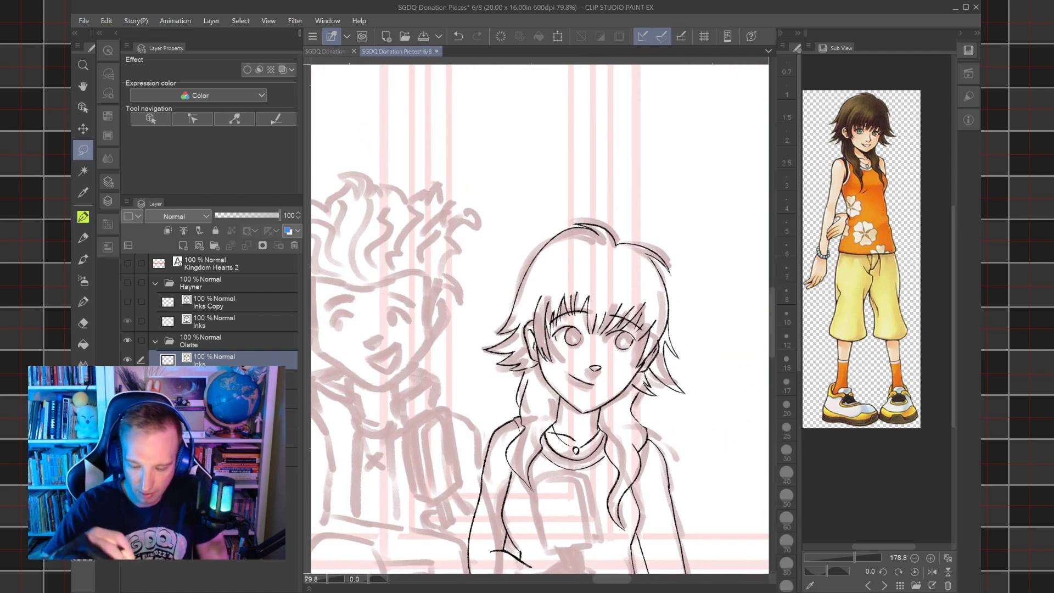
{"action": "scroll", "coordinate": [553, 337], "scroll_direction": "up", "scroll_amount": 2}
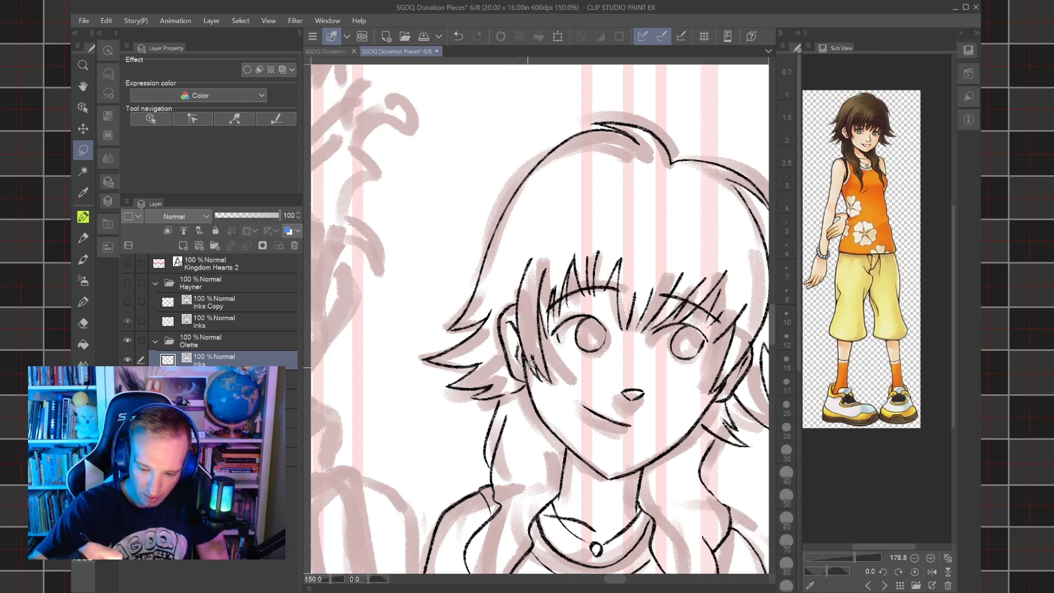
{"action": "left_click_drag", "start_coordinate": [526, 348], "coordinate": [526, 366]}
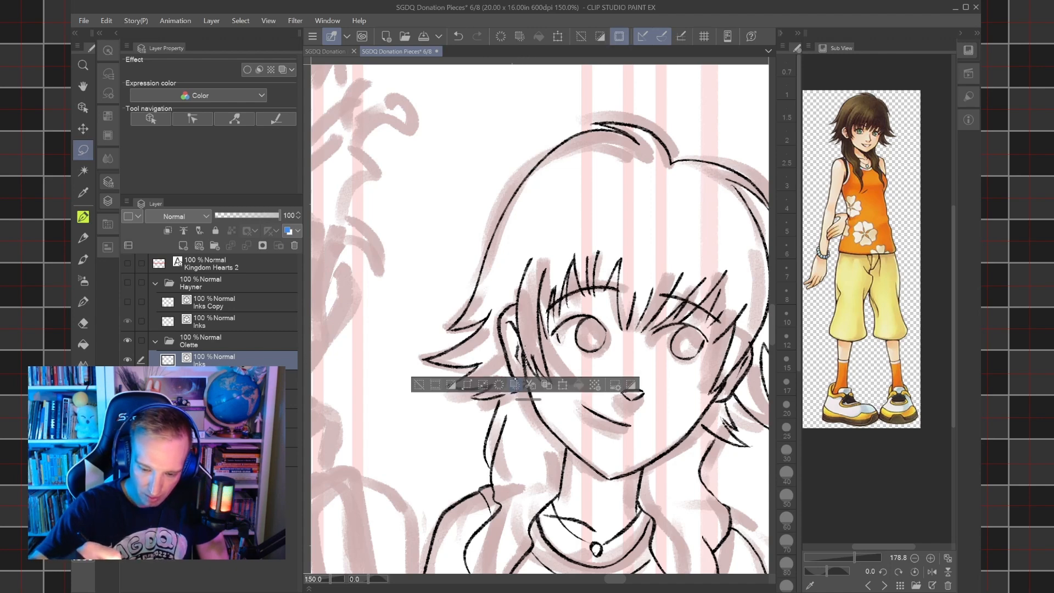
{"action": "left_click", "coordinate": [413, 393]}
{"action": "key", "text": "ctrl+d"}
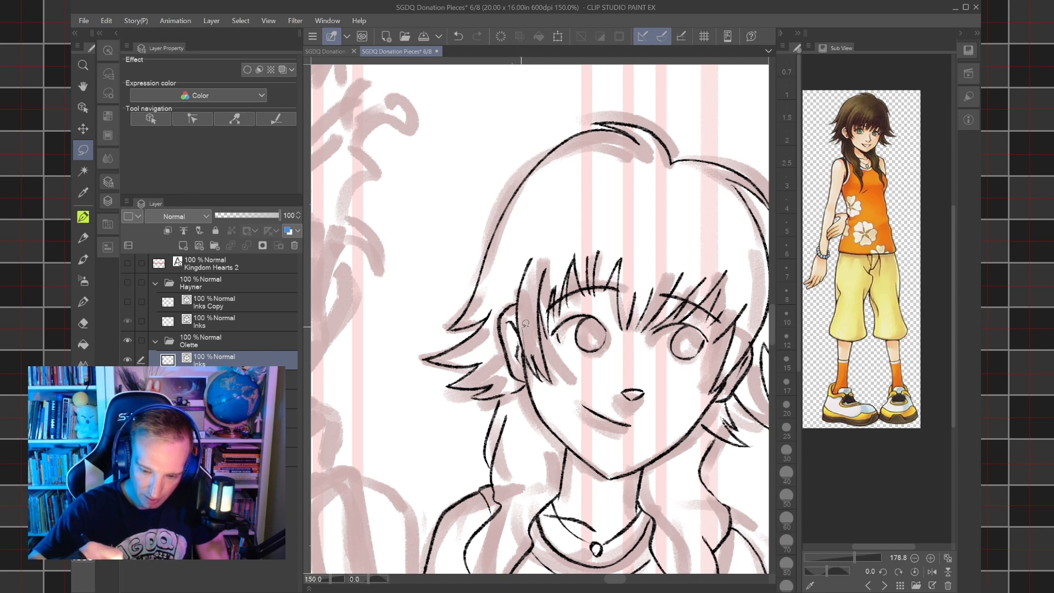
Lasso the upper part of Olette's head with her hair, bangs and eyes and shift it slightly down toward her chin.
{"action": "mouse_move", "coordinate": [525, 325]}
{"action": "left_mouse_down"}
{"action": "mouse_move", "coordinate": [516, 297]}
{"action": "mouse_move", "coordinate": [498, 292]}
{"action": "mouse_move", "coordinate": [489, 169]}
{"action": "mouse_move", "coordinate": [631, 78]}
{"action": "mouse_move", "coordinate": [743, 94]}
{"action": "mouse_move", "coordinate": [786, 117]}
{"action": "mouse_move", "coordinate": [736, 238]}
{"action": "mouse_move", "coordinate": [753, 423]}
{"action": "mouse_move", "coordinate": [706, 269]}
{"action": "mouse_move", "coordinate": [684, 301]}
{"action": "mouse_move", "coordinate": [675, 344]}
{"action": "mouse_move", "coordinate": [632, 393]}
{"action": "mouse_move", "coordinate": [609, 399]}
{"action": "mouse_move", "coordinate": [571, 369]}
{"action": "mouse_move", "coordinate": [518, 365]}
{"action": "mouse_move", "coordinate": [474, 388]}
{"action": "mouse_move", "coordinate": [457, 378]}
{"action": "left_mouse_up"}
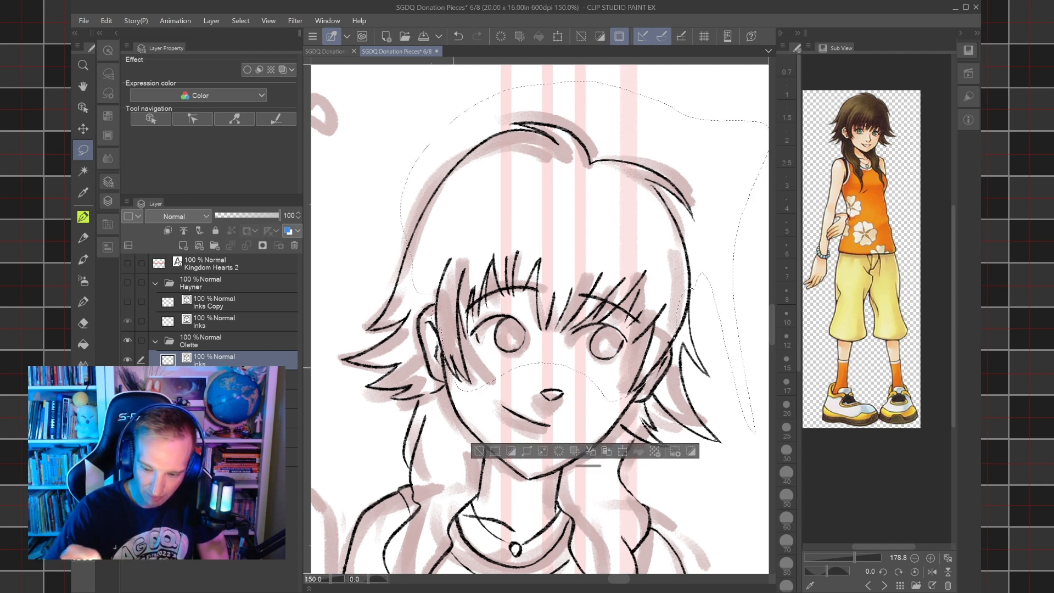
{"action": "key", "text": "ctrl+t"}
{"action": "left_click_drag", "start_coordinate": [662, 324], "coordinate": [667, 339]}
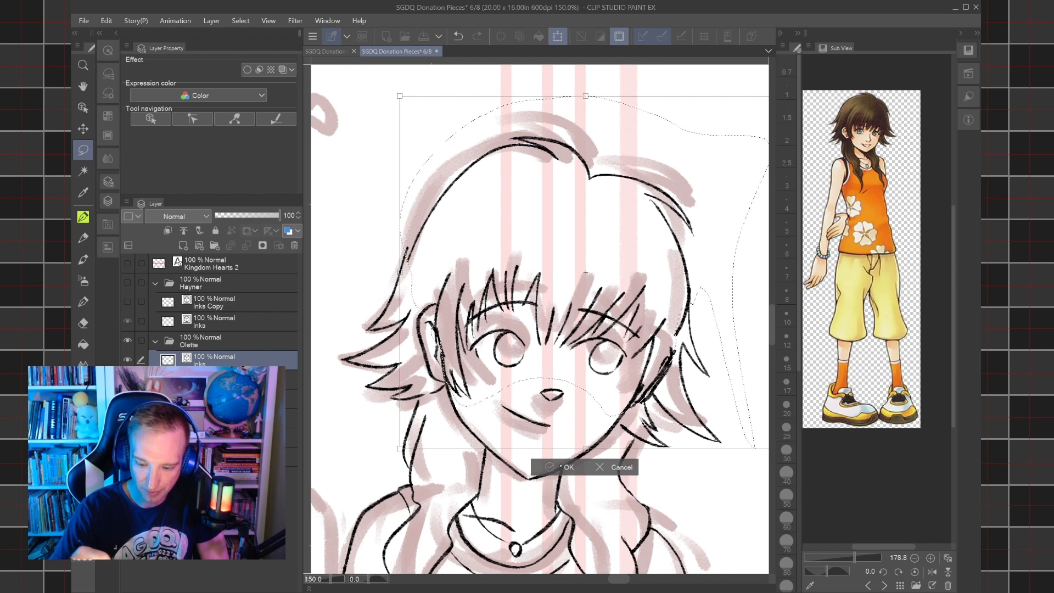
{"action": "key", "text": "Return"}
{"action": "key", "text": "ctrl+d"}
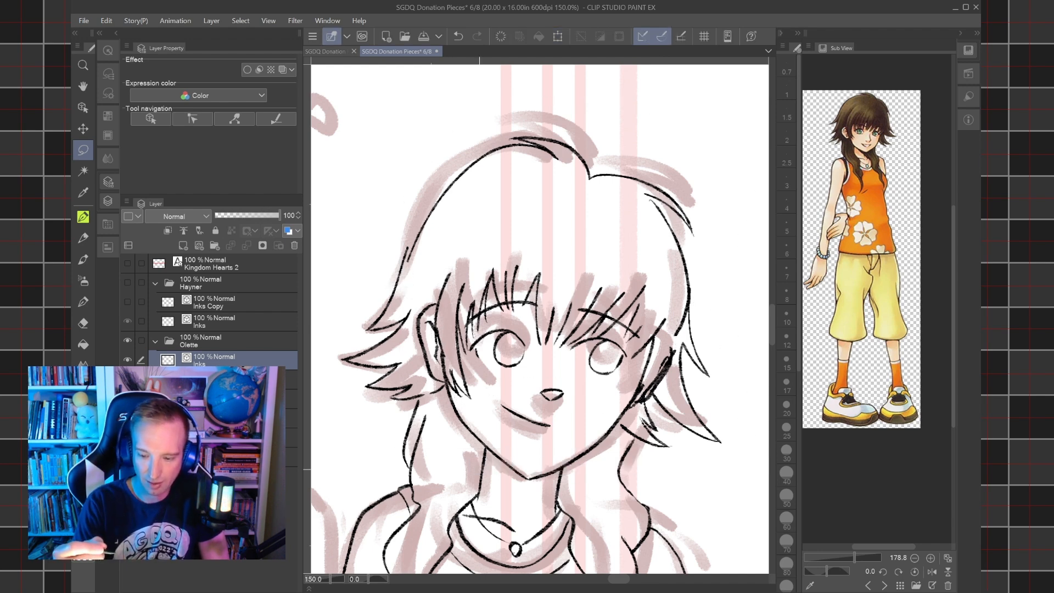
{"action": "key", "text": "e"}
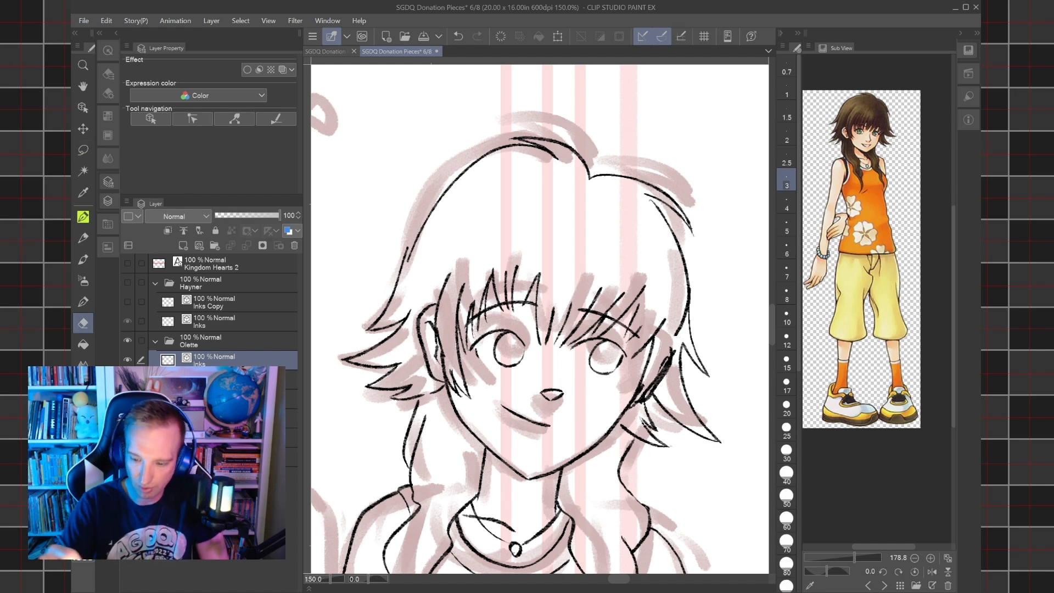
{"action": "left_click_drag", "start_coordinate": [437, 341], "coordinate": [434, 335]}
{"action": "left_click", "coordinate": [459, 36]}
Re-ink the hair strand running past Olette's right ear and erase the stray broken lines around it.
{"action": "scroll", "coordinate": [452, 315], "scroll_direction": "up", "scroll_amount": 4}
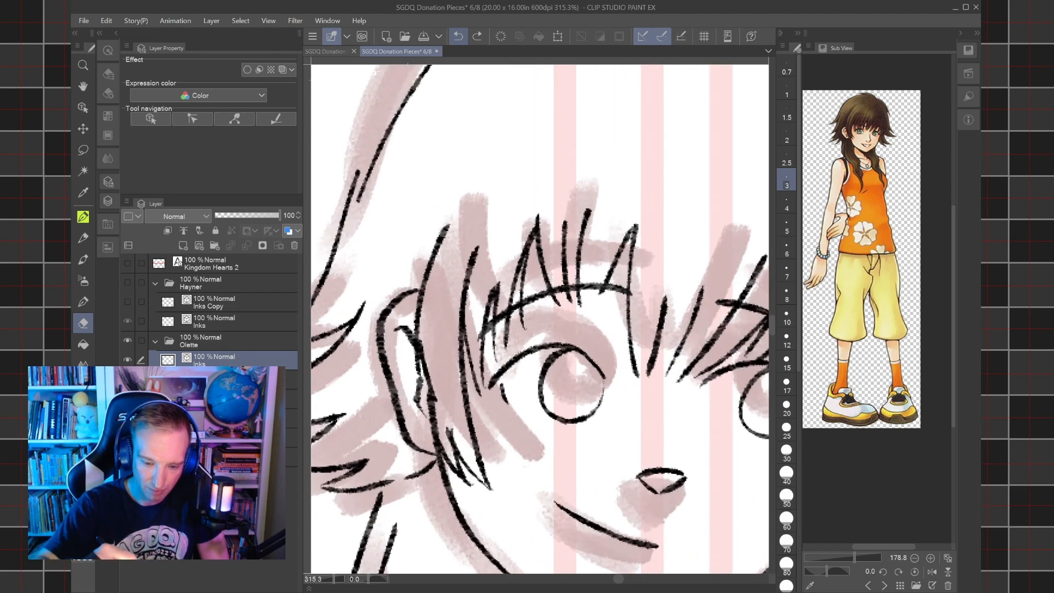
{"action": "key", "text": "p"}
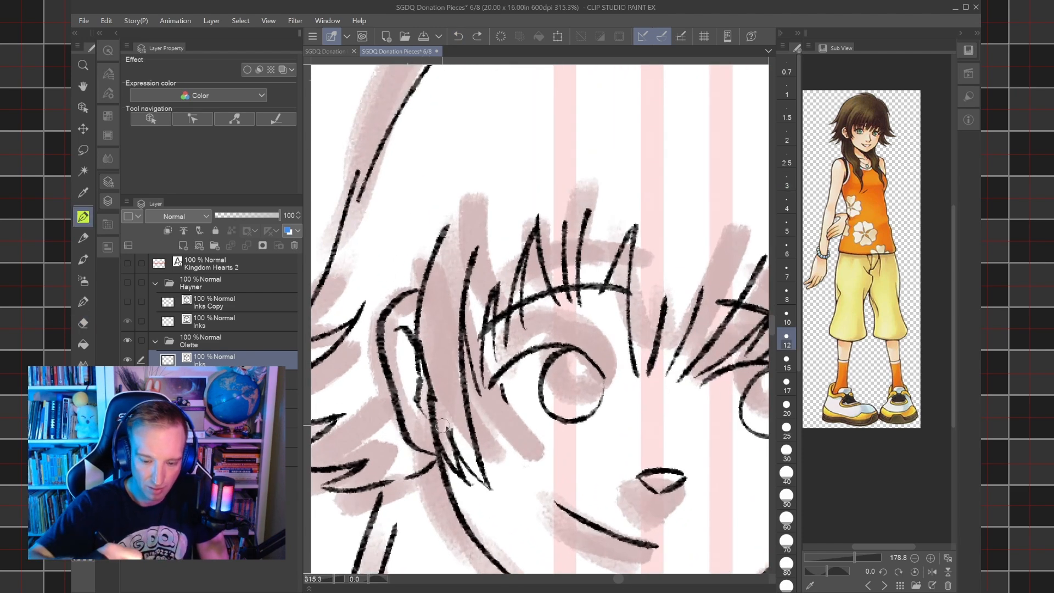
{"action": "left_click_drag", "start_coordinate": [438, 438], "coordinate": [413, 323]}
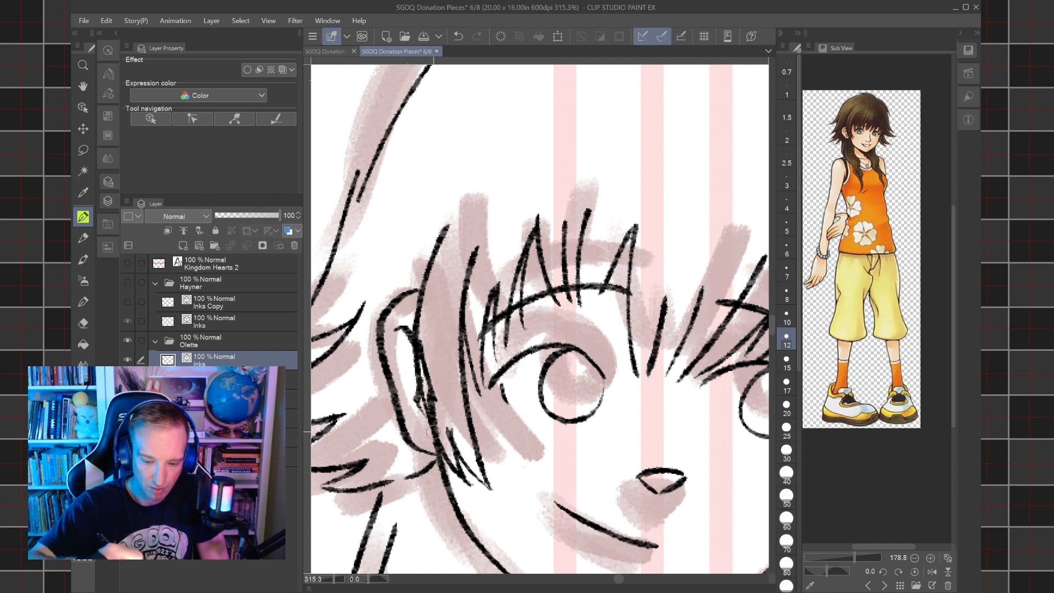
{"action": "left_click_drag", "start_coordinate": [444, 458], "coordinate": [416, 347]}
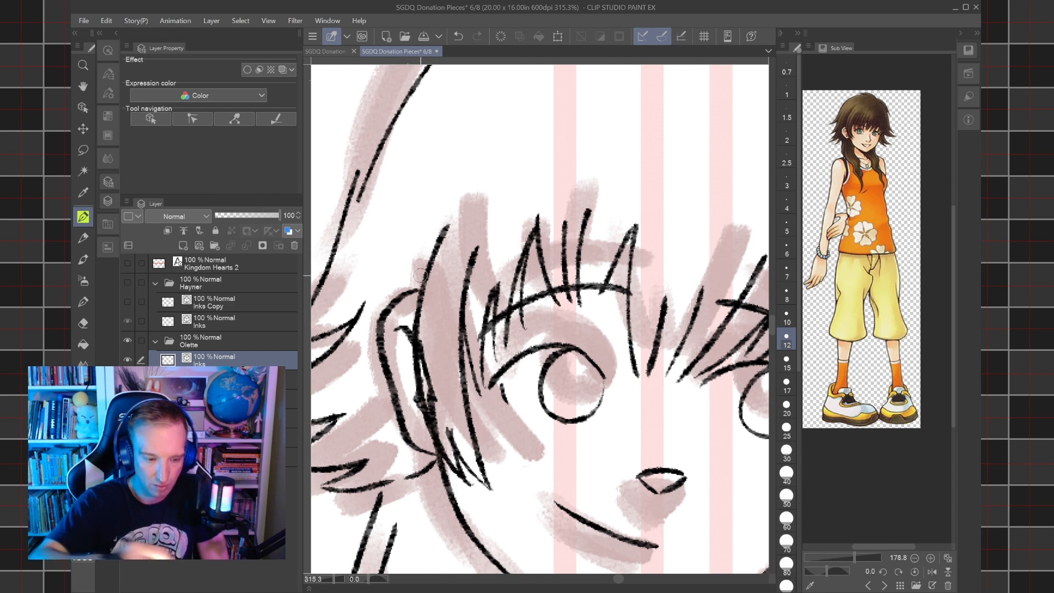
{"action": "key", "text": "e"}
{"action": "mouse_move", "coordinate": [437, 408]}
{"action": "left_mouse_down"}
{"action": "mouse_move", "coordinate": [427, 360]}
{"action": "mouse_move", "coordinate": [438, 434]}
{"action": "left_mouse_up"}
{"action": "mouse_move", "coordinate": [426, 364]}
{"action": "left_mouse_down"}
{"action": "mouse_move", "coordinate": [421, 338]}
{"action": "mouse_move", "coordinate": [422, 360]}
{"action": "left_mouse_up"}
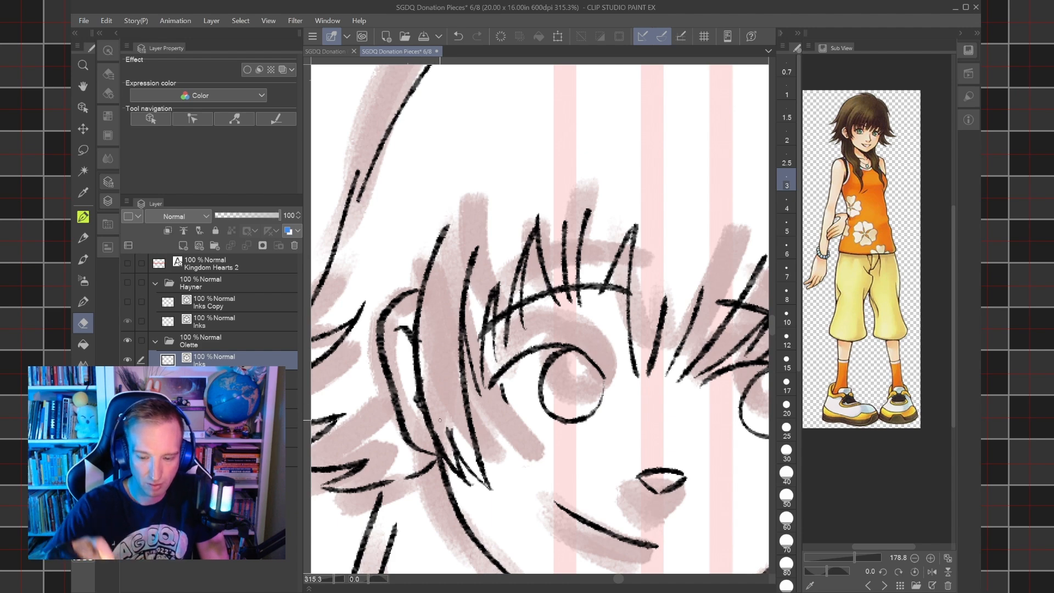
Ink the long side strands in front of Olette's left ear and erase the dark, overlapping ink built up there.
{"action": "scroll", "coordinate": [440, 420], "scroll_direction": "down", "scroll_amount": 2}
{"action": "left_click_drag", "start_coordinate": [610, 445], "coordinate": [440, 421]}
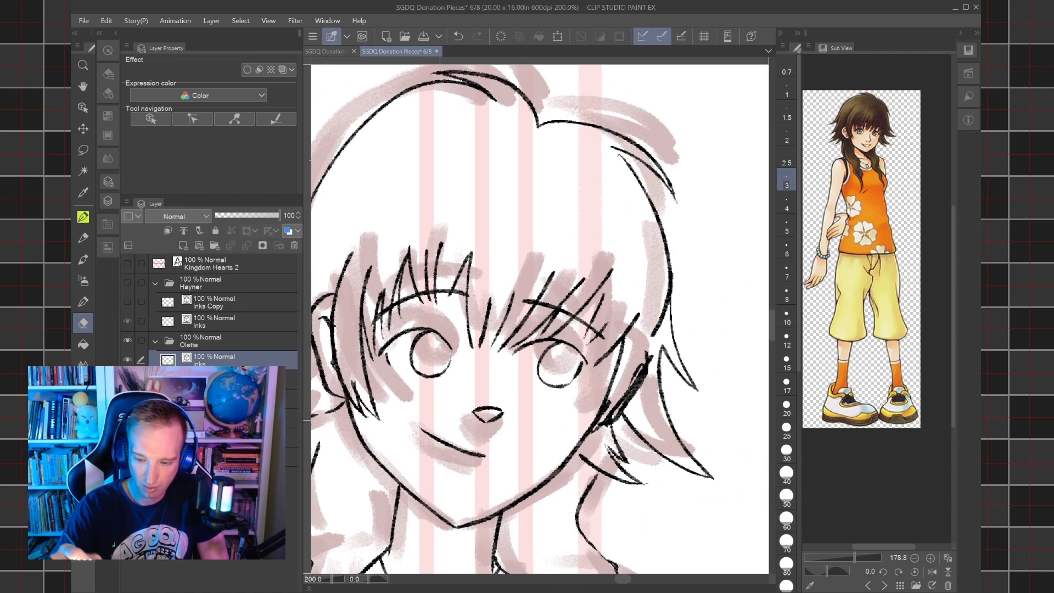
{"action": "key", "text": "p"}
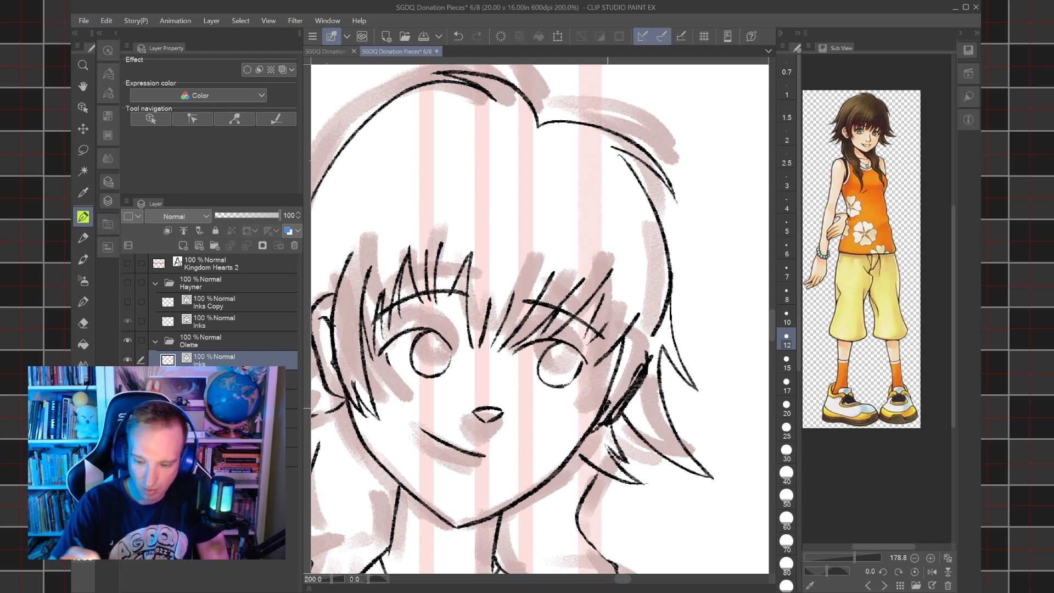
{"action": "left_click_drag", "start_coordinate": [576, 424], "coordinate": [624, 344]}
{"action": "mouse_move", "coordinate": [582, 420]}
{"action": "left_mouse_down"}
{"action": "mouse_move", "coordinate": [646, 352]}
{"action": "mouse_move", "coordinate": [656, 323]}
{"action": "left_mouse_up"}
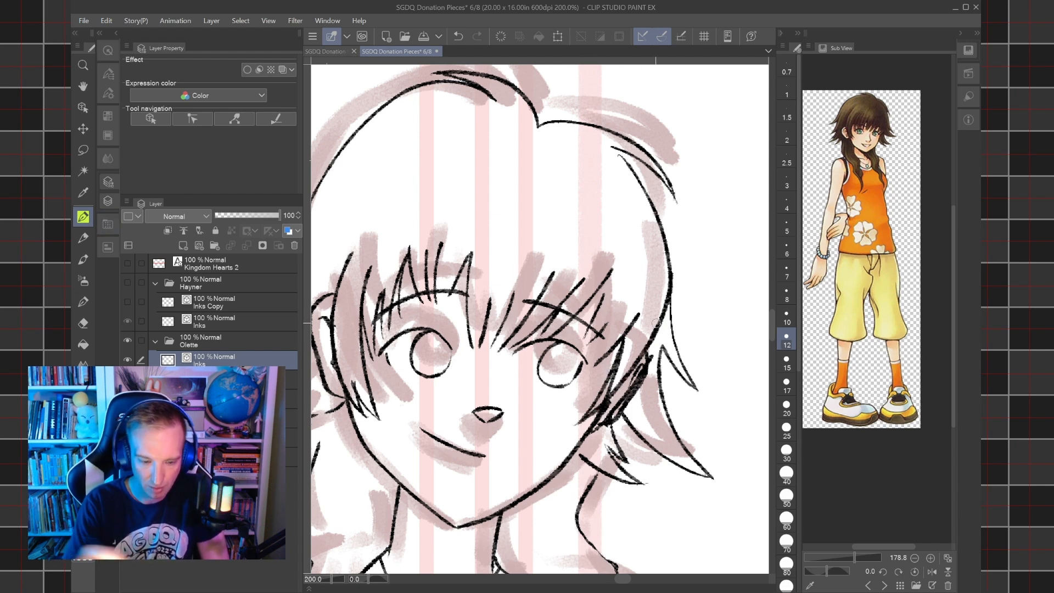
{"action": "key", "text": "e"}
{"action": "mouse_move", "coordinate": [610, 389]}
{"action": "left_mouse_down"}
{"action": "mouse_move", "coordinate": [631, 364]}
{"action": "mouse_move", "coordinate": [614, 410]}
{"action": "mouse_move", "coordinate": [650, 353]}
{"action": "mouse_move", "coordinate": [642, 371]}
{"action": "left_mouse_up"}
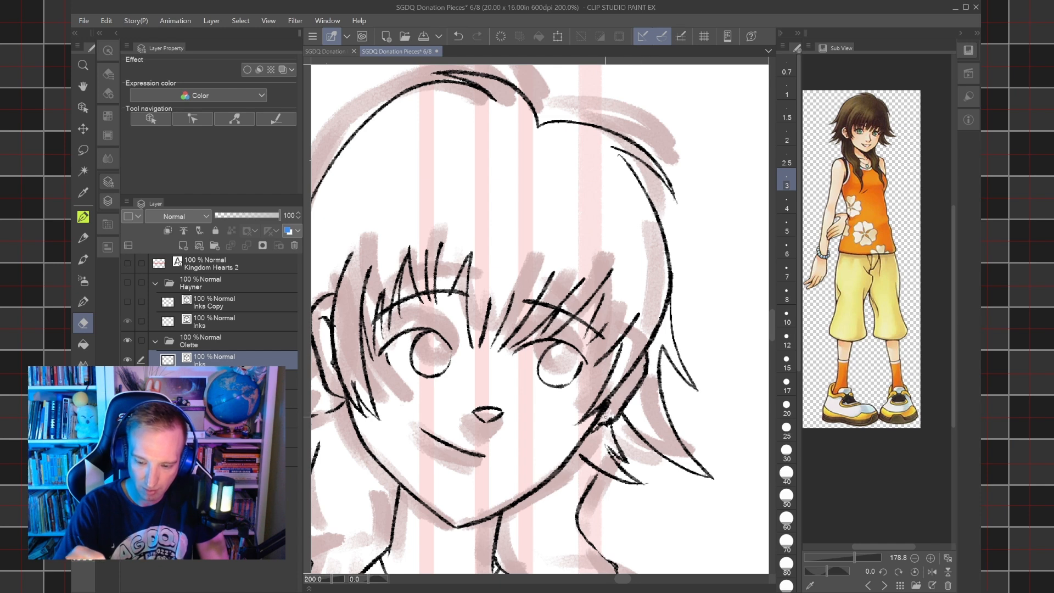
Ink a short line beside the side strands at Olette's left ear to restore the erased edge.
{"action": "key", "text": "p"}
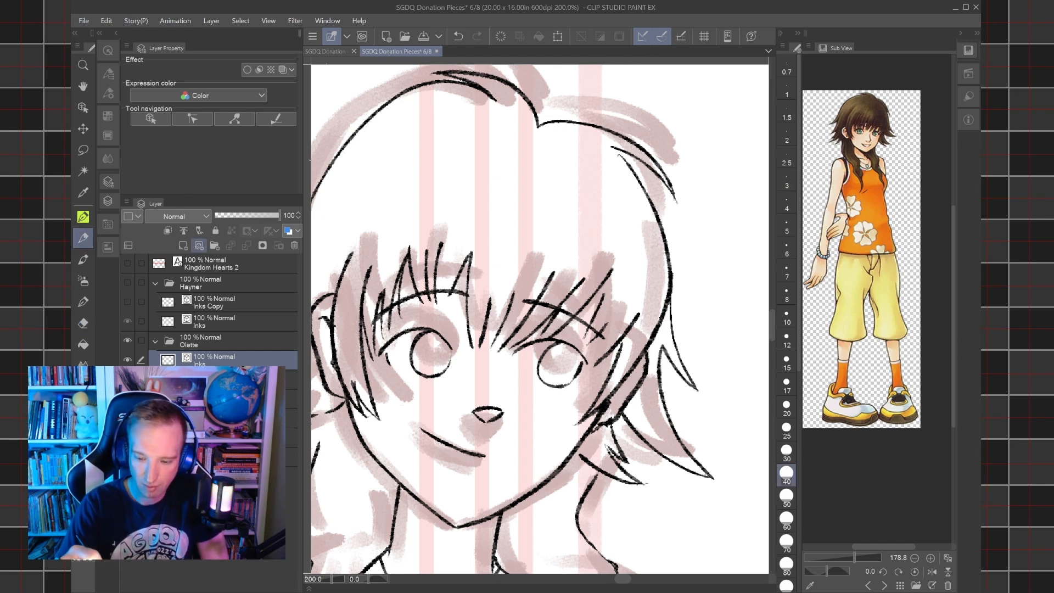
{"action": "left_click", "coordinate": [83, 217]}
{"action": "left_click_drag", "start_coordinate": [611, 412], "coordinate": [629, 377]}
Hide the rough sketch to check Olette's inks on their own, and save the document.
{"action": "scroll", "coordinate": [629, 376], "scroll_direction": "down", "scroll_amount": 3}
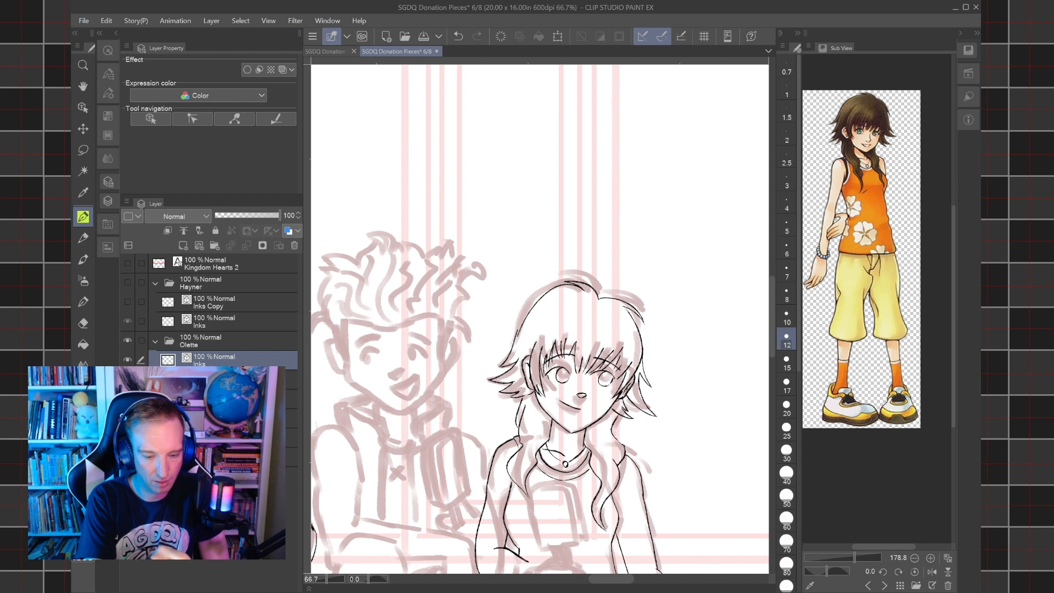
{"action": "left_click", "coordinate": [127, 437]}
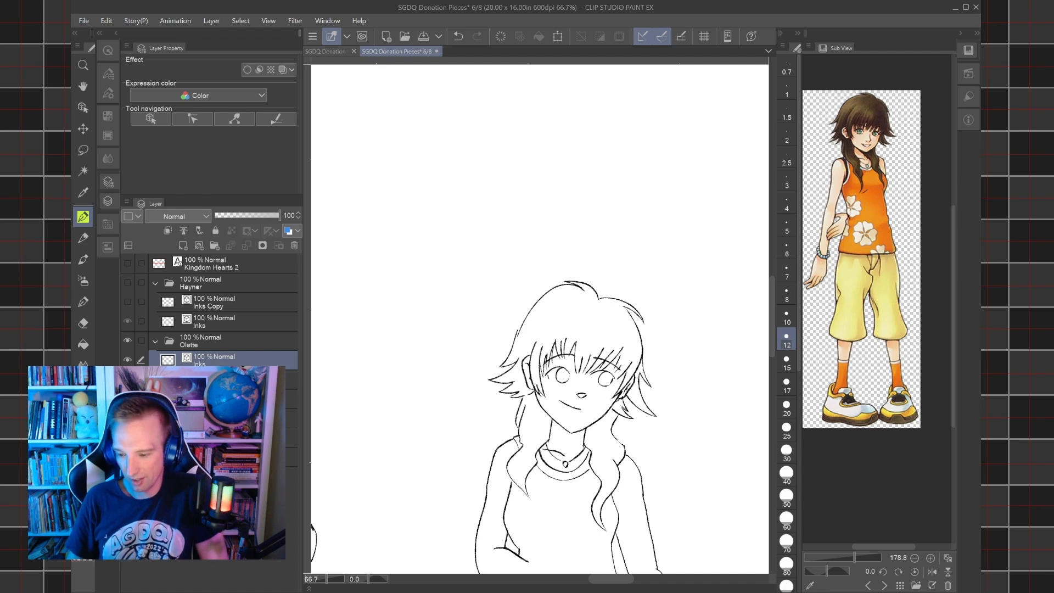
{"action": "scroll", "coordinate": [579, 394], "scroll_direction": "down", "scroll_amount": 2}
{"action": "left_click_drag", "start_coordinate": [578, 394], "coordinate": [562, 367]}
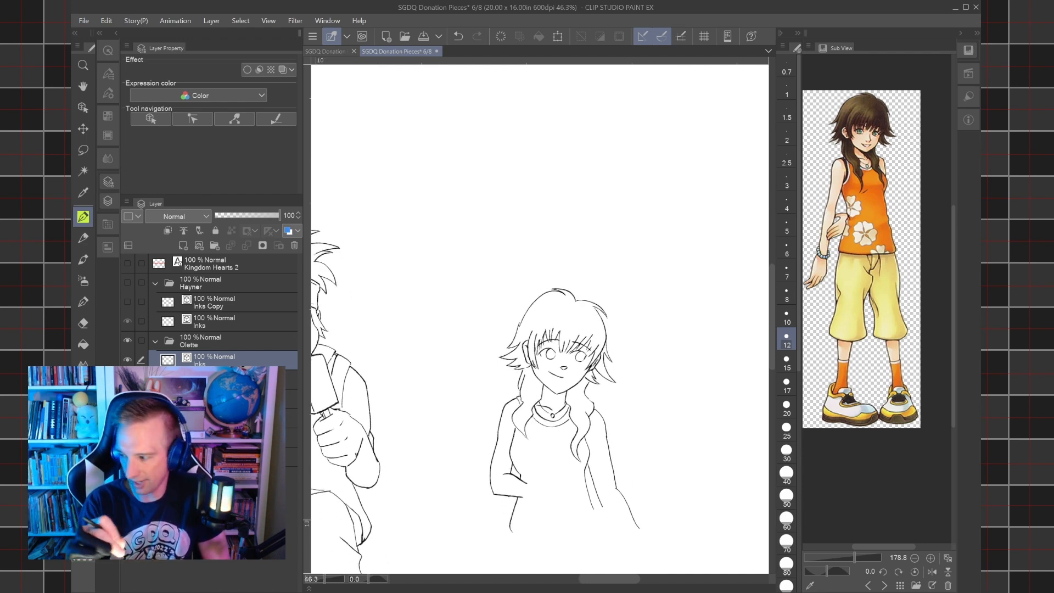
{"action": "key", "text": "alt"}
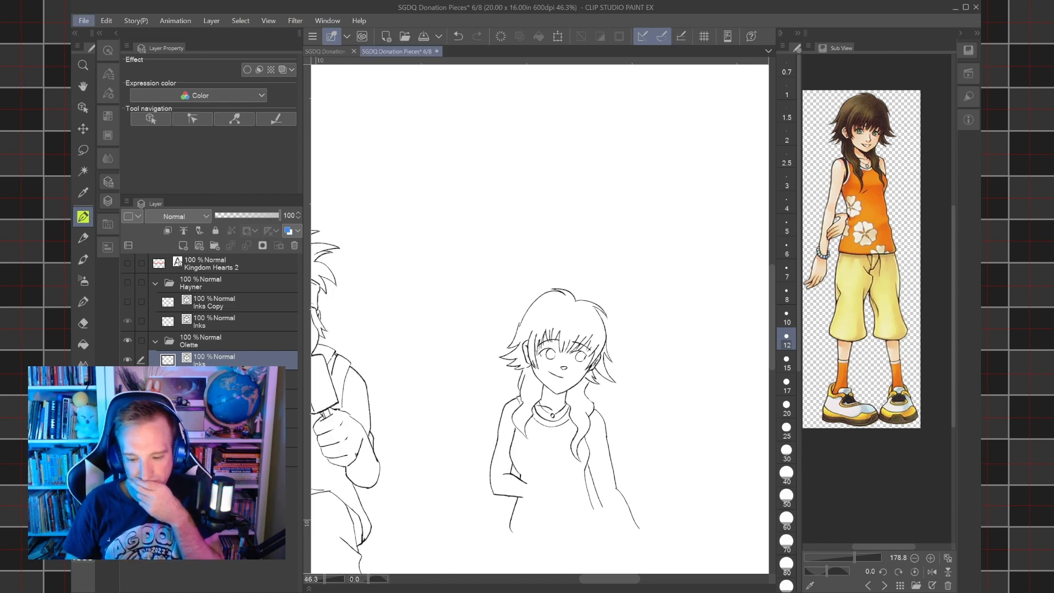
{"action": "key", "text": "ctrl+s"}
Show the Hayner folder and the rough sketch again to check Olette alongside the other characters.
{"action": "left_click_drag", "start_coordinate": [549, 395], "coordinate": [595, 309]}
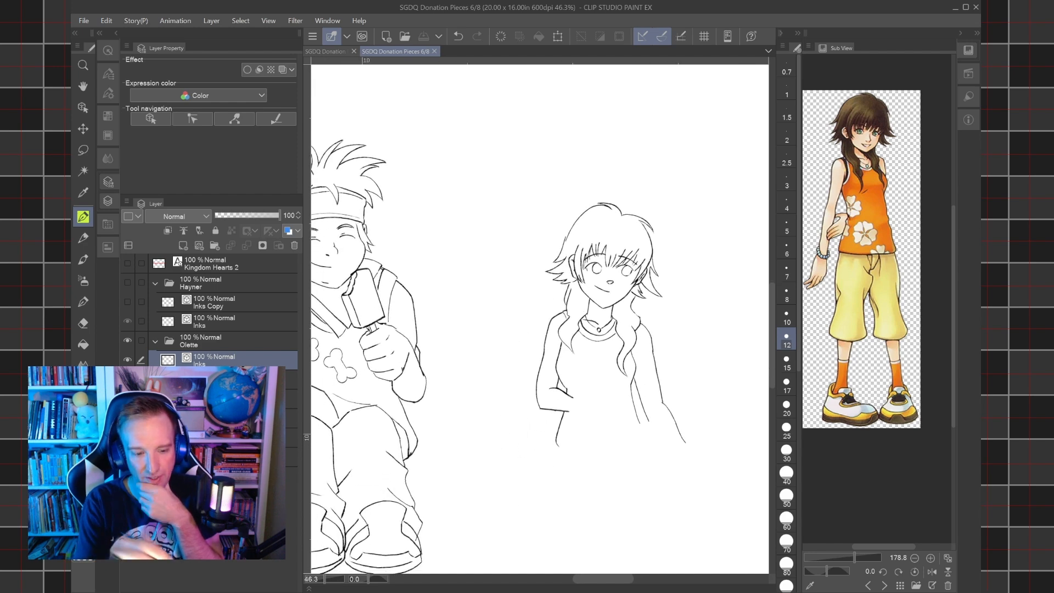
{"action": "left_click", "coordinate": [127, 282]}
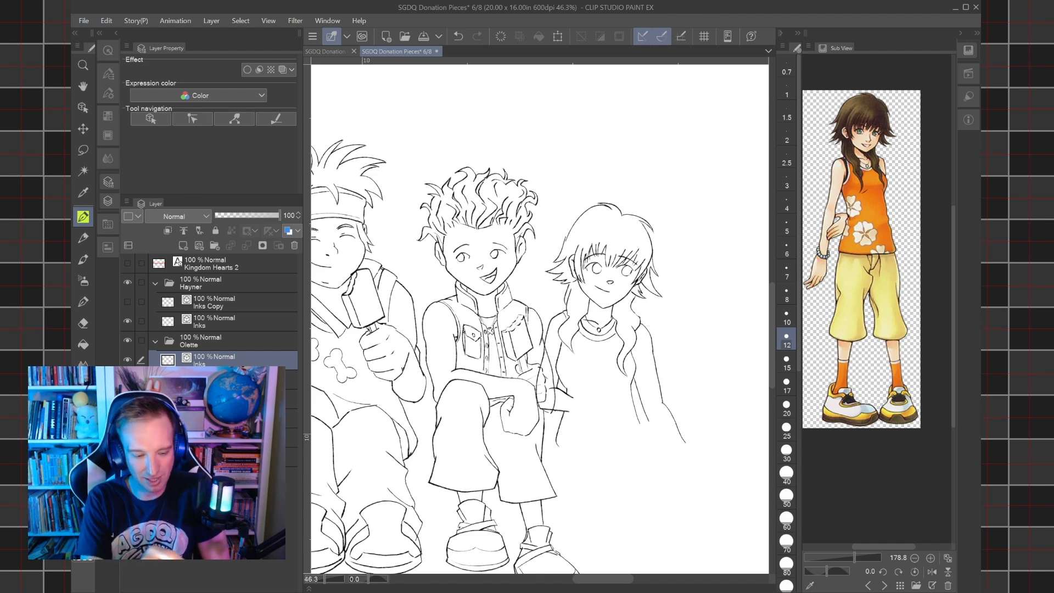
{"action": "left_click", "coordinate": [127, 437]}
{"action": "left_click_drag", "start_coordinate": [605, 373], "coordinate": [588, 325]}
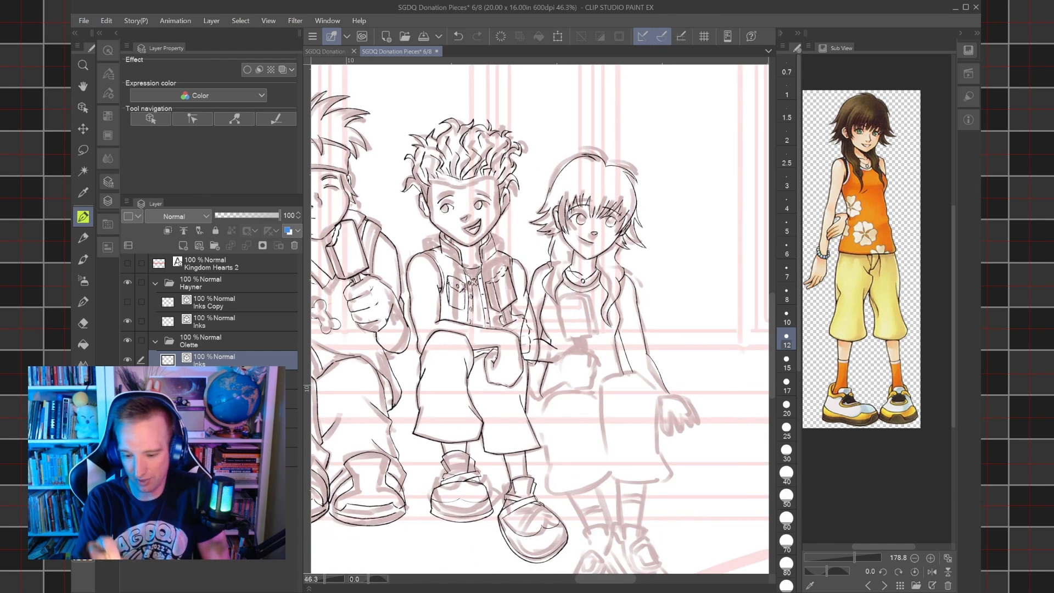
{"action": "scroll", "coordinate": [585, 387], "scroll_direction": "up", "scroll_amount": 5}
{"action": "scroll", "coordinate": [713, 362], "scroll_direction": "down", "scroll_amount": 6}
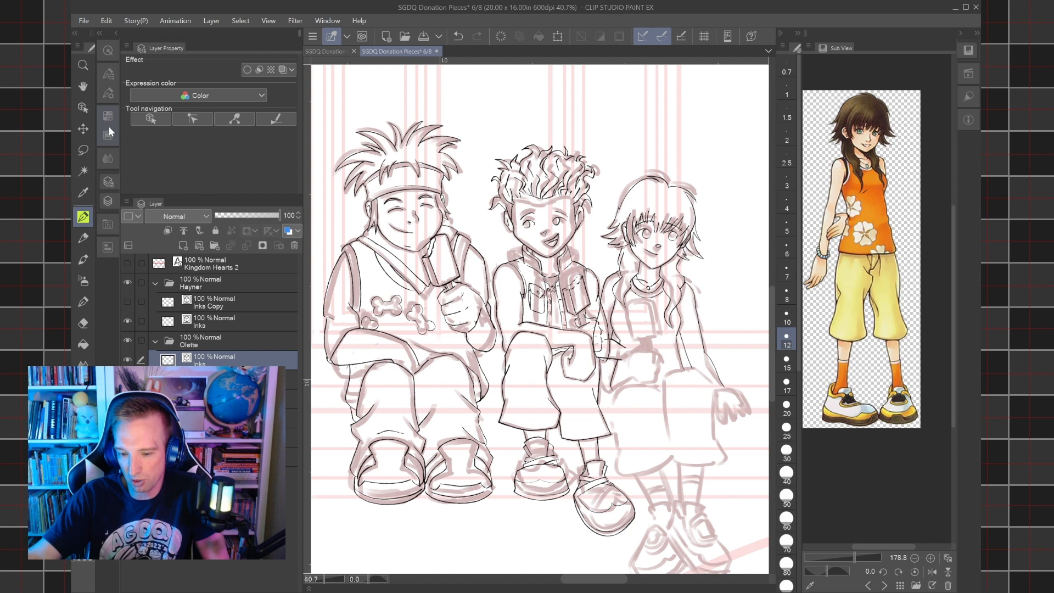
Save the document with Hayner's inks and the rough sketch shown.
{"action": "left_click", "coordinate": [86, 21]}
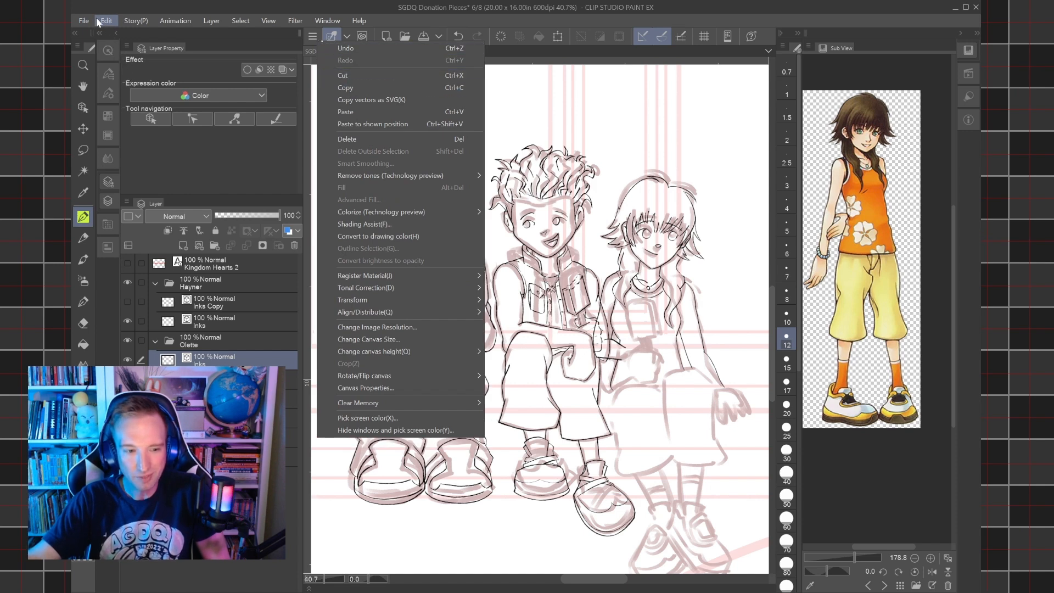
{"action": "left_click", "coordinate": [369, 112]}
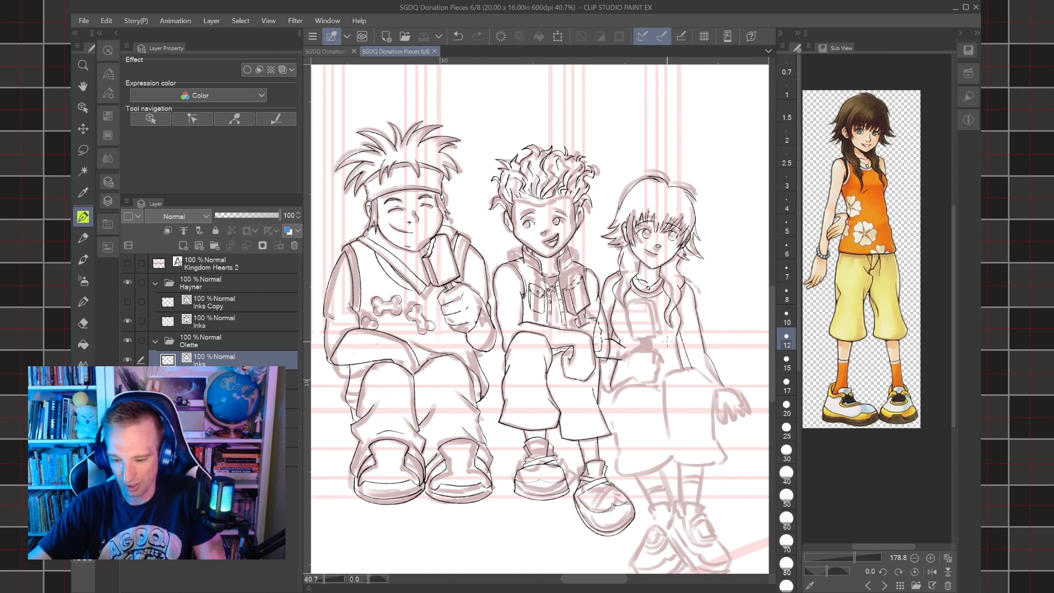
{"action": "left_click", "coordinate": [83, 22]}
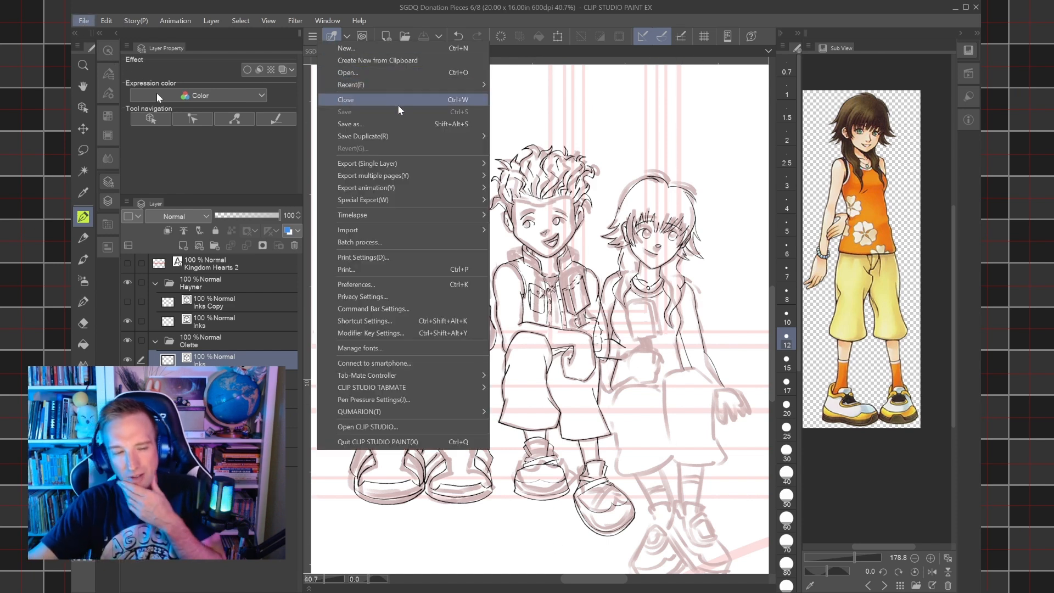
{"action": "left_click", "coordinate": [517, 5]}
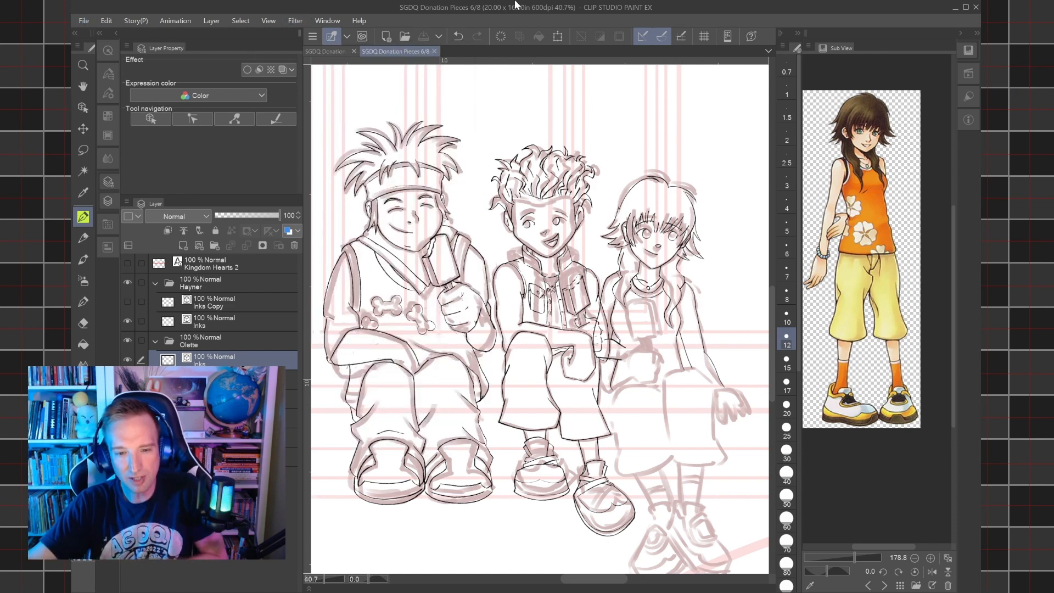
{"action": "left_click", "coordinate": [526, 592]}
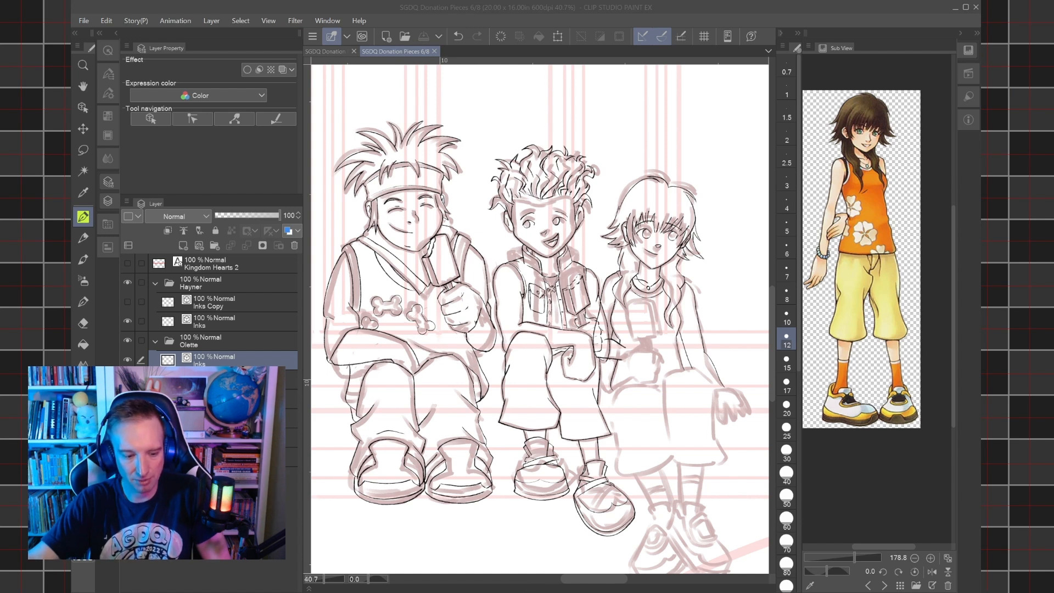